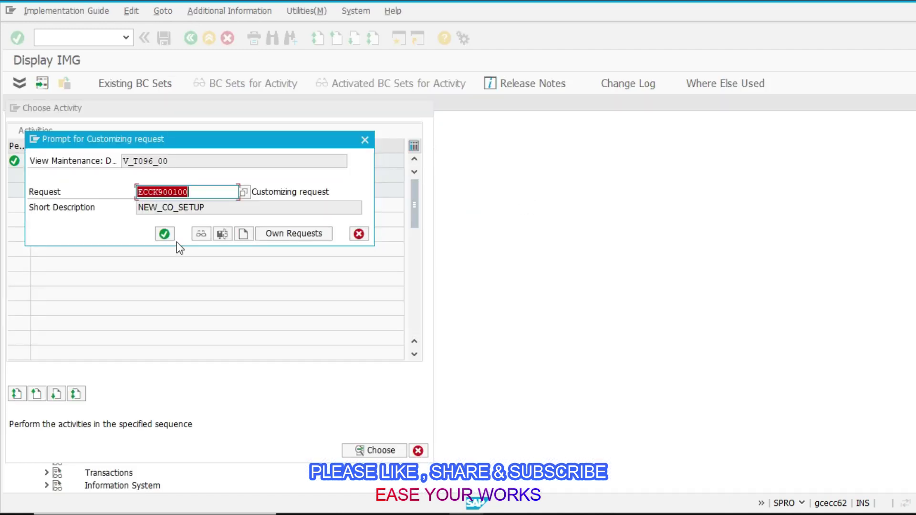
Record the chart description under request ECCK900100 and open Copy/Delete Depreciation Areas for chart of depreciation 0105.
left_click(165, 234)
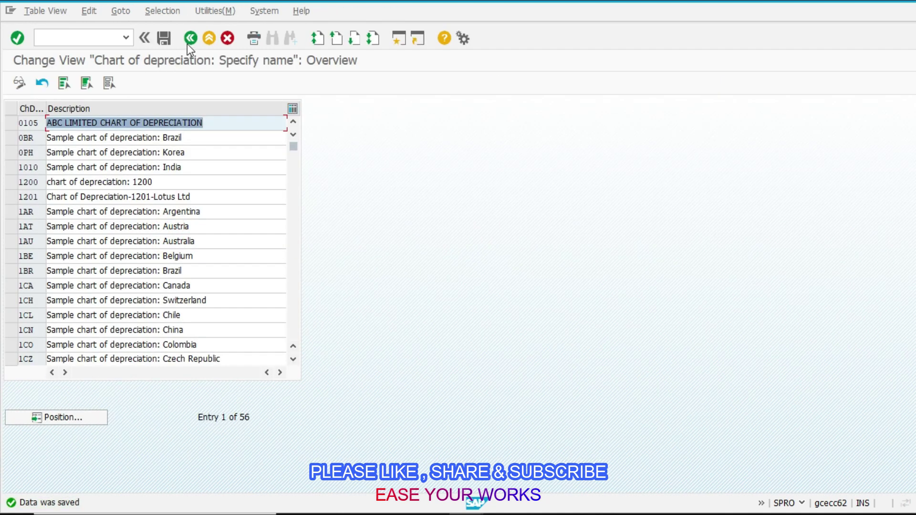
left_click(189, 40)
double_click(112, 192)
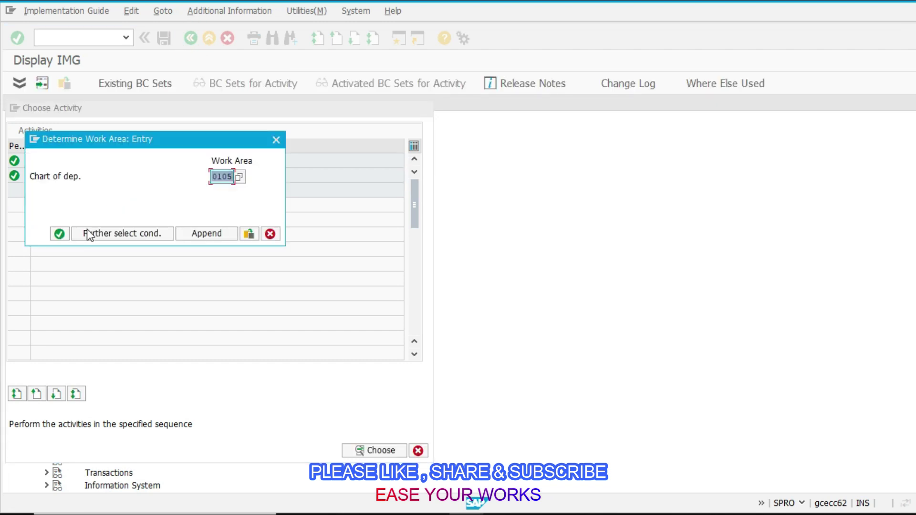
left_click(59, 234)
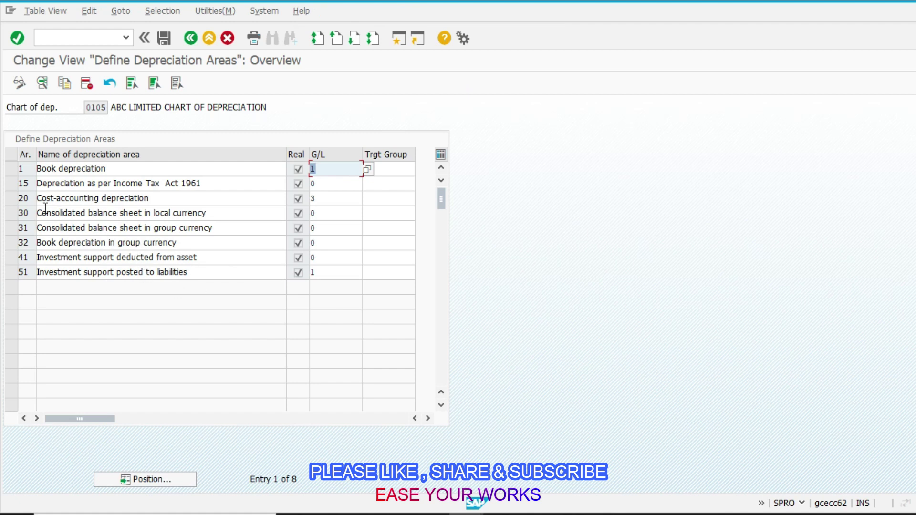
Delete depreciation areas 20, 30, 31, 32, 41 and 51 from chart of depreciation 0105.
left_click(167, 199)
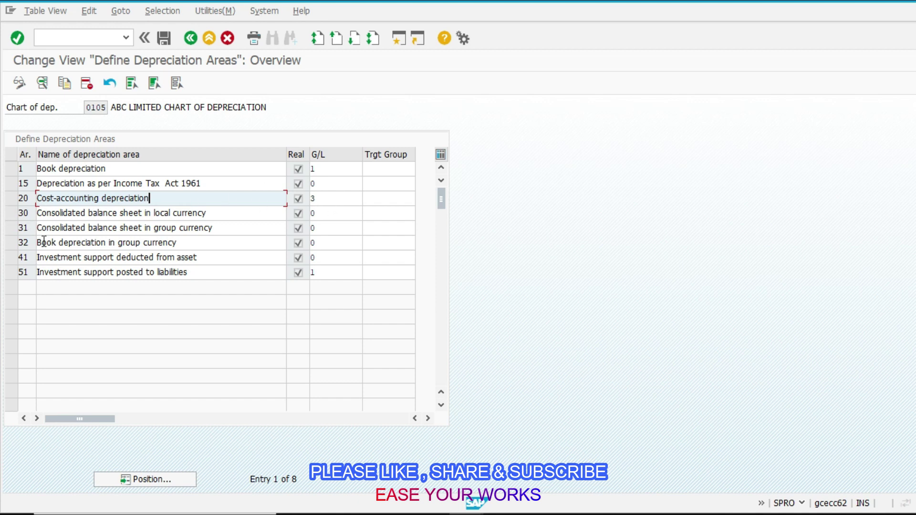
left_click_drag(12, 272, 12, 197)
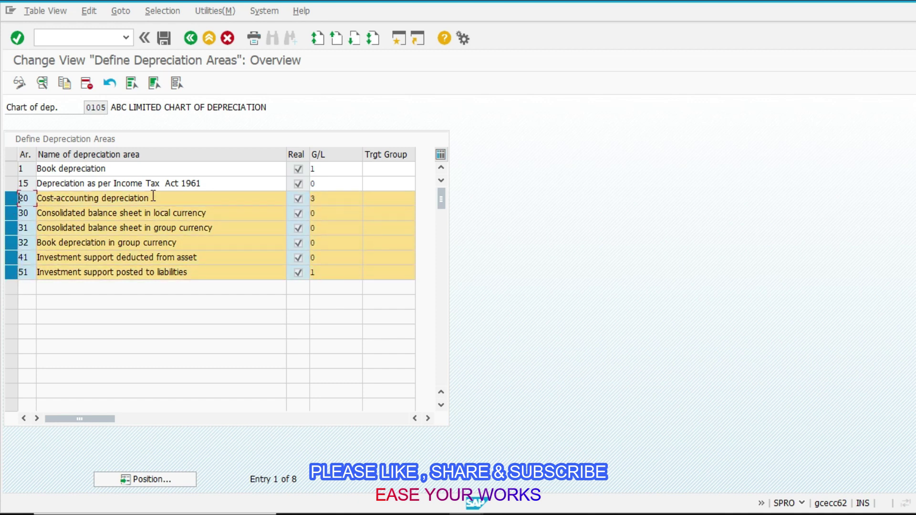
left_click(87, 83)
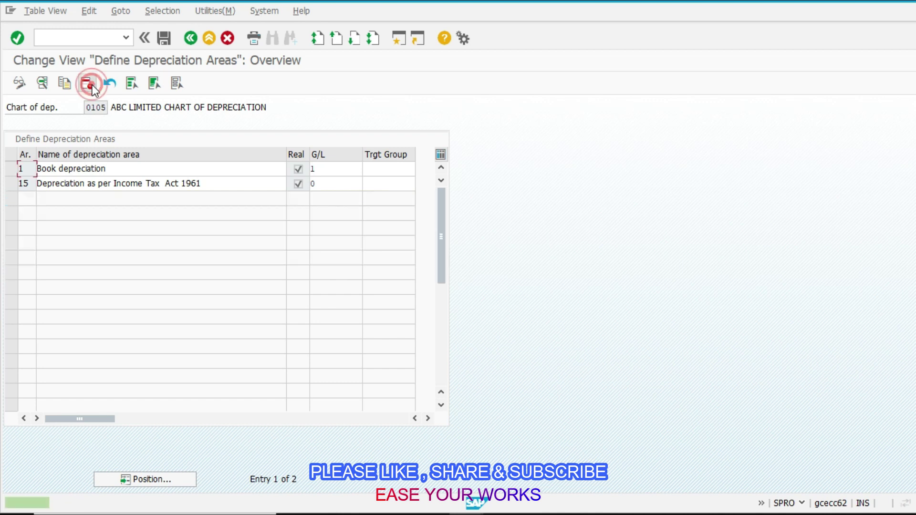
Review the possible G/L posting options for the Book depreciation area without changing its value.
left_click(337, 170)
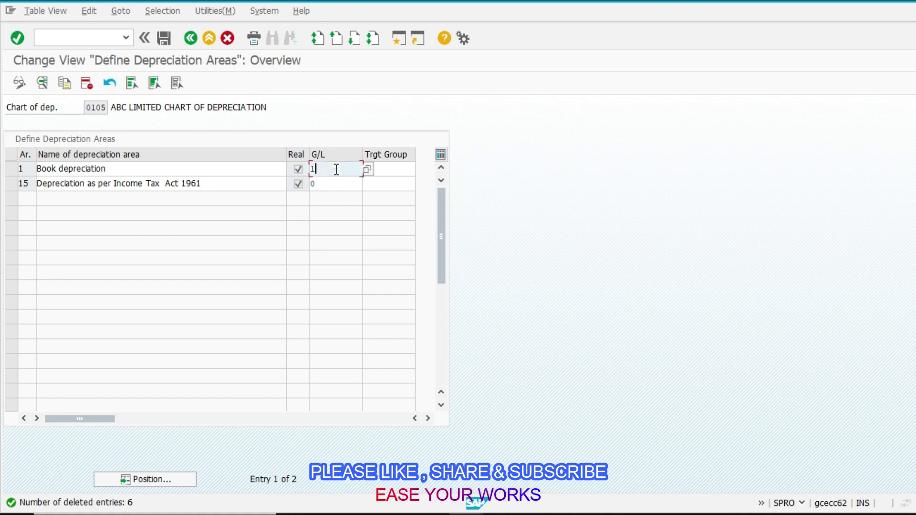
key("F4")
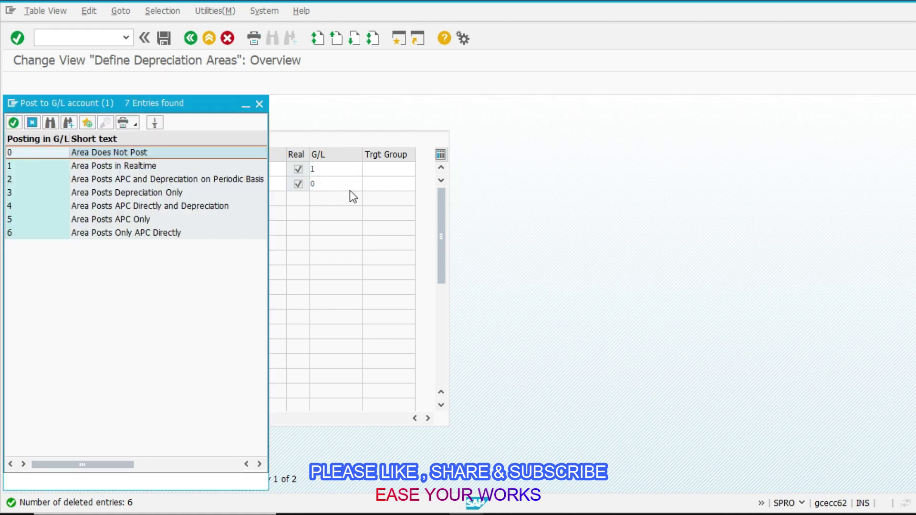
left_click(100, 168)
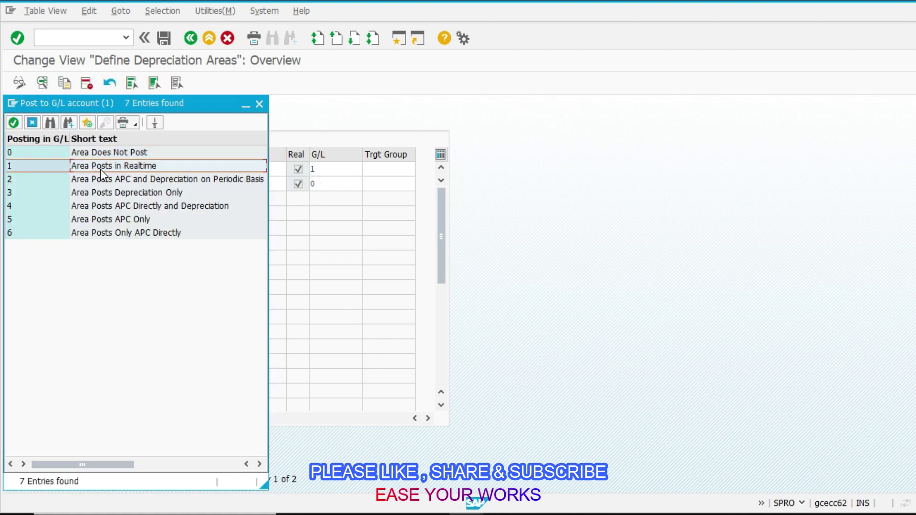
left_click(148, 153)
left_click(258, 105)
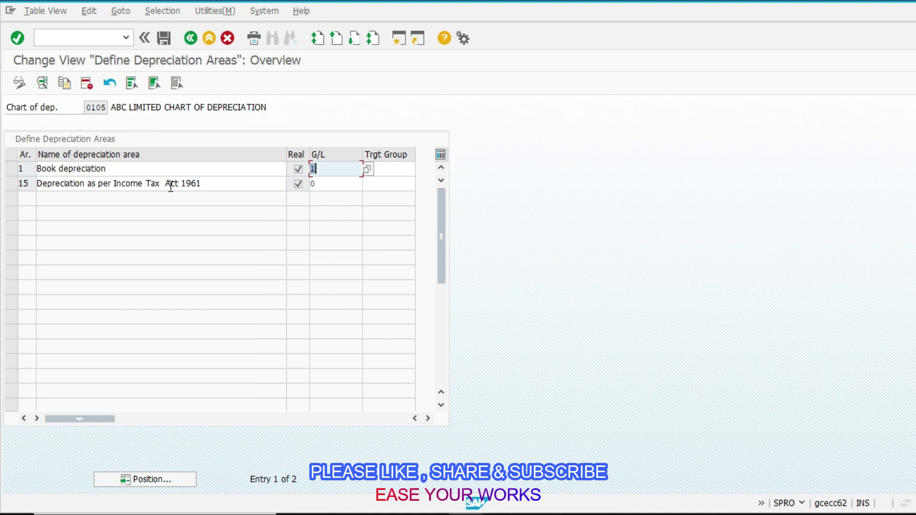
Save the depreciation area deletions, acknowledging the deletion messages and confirming the customizing request.
key("F3")
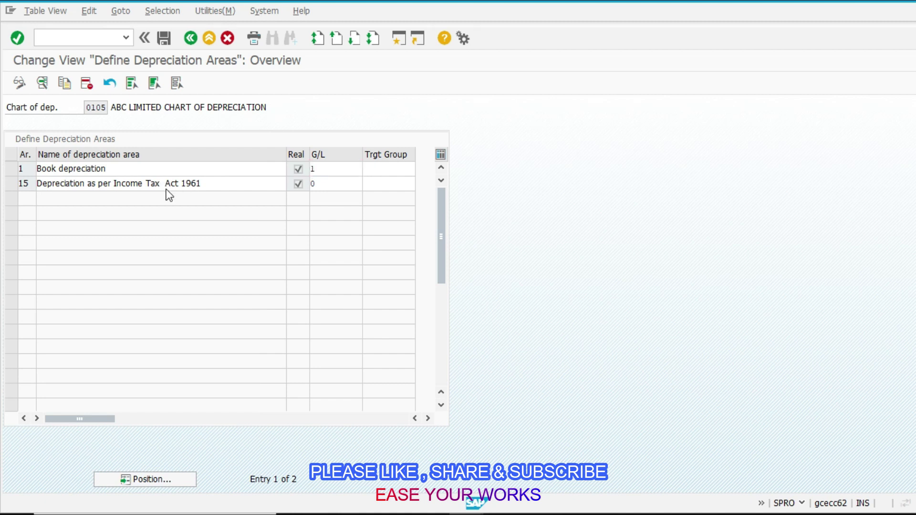
left_click(291, 325)
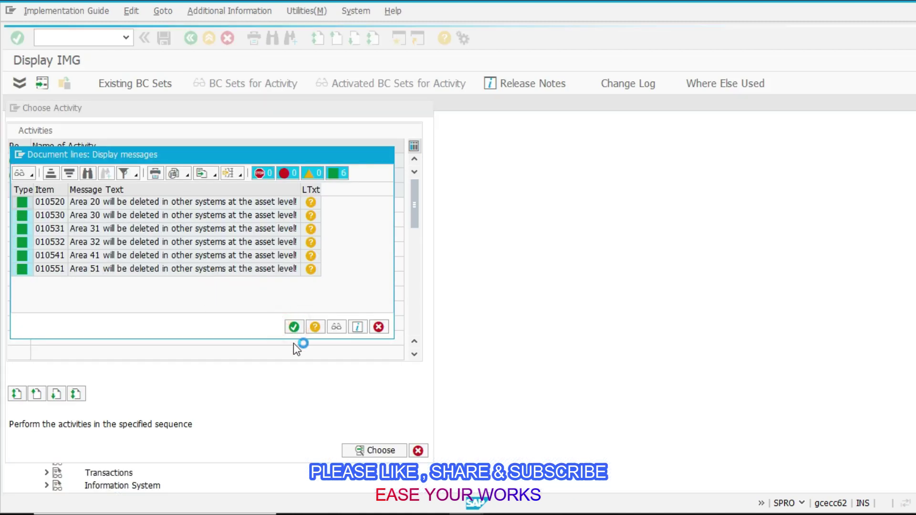
left_click(165, 233)
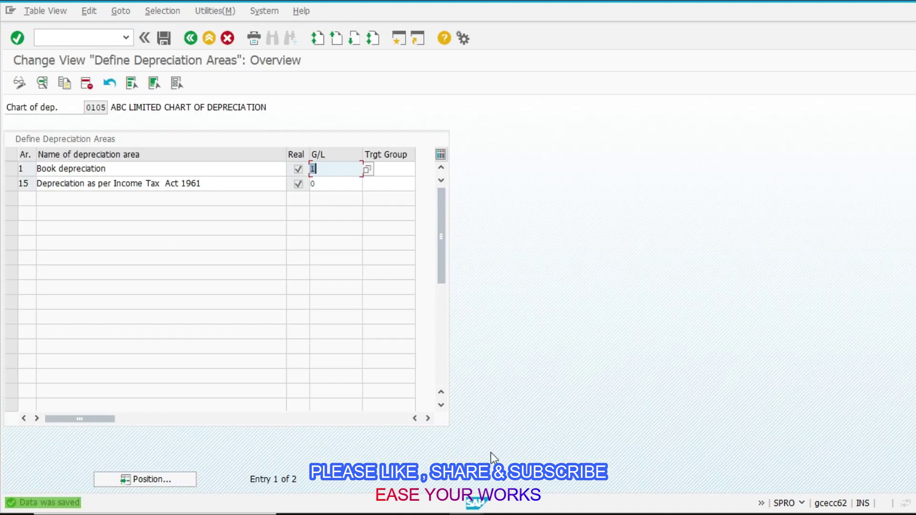
Switch to Contents.xlsx in Excel and enter the status Done for Copy Reference Chart of Depreciation/Depreciation areas.
left_click(501, 514)
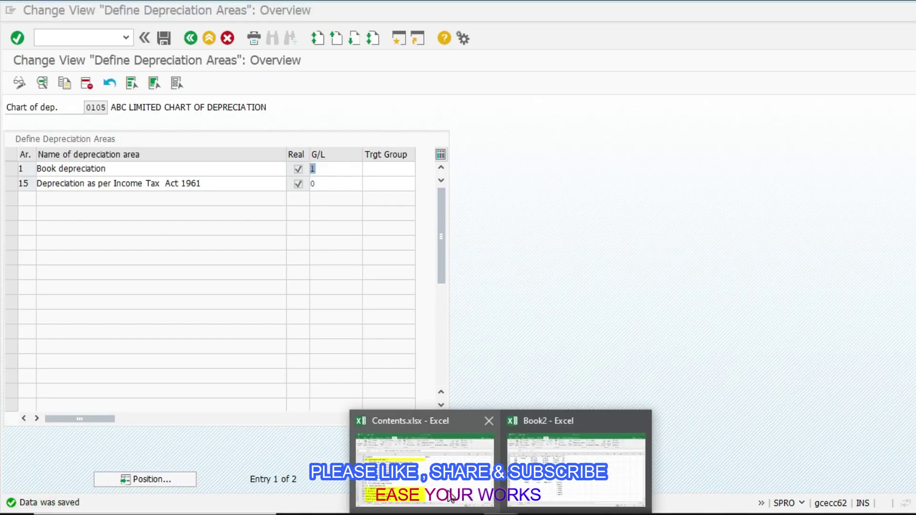
left_click(425, 458)
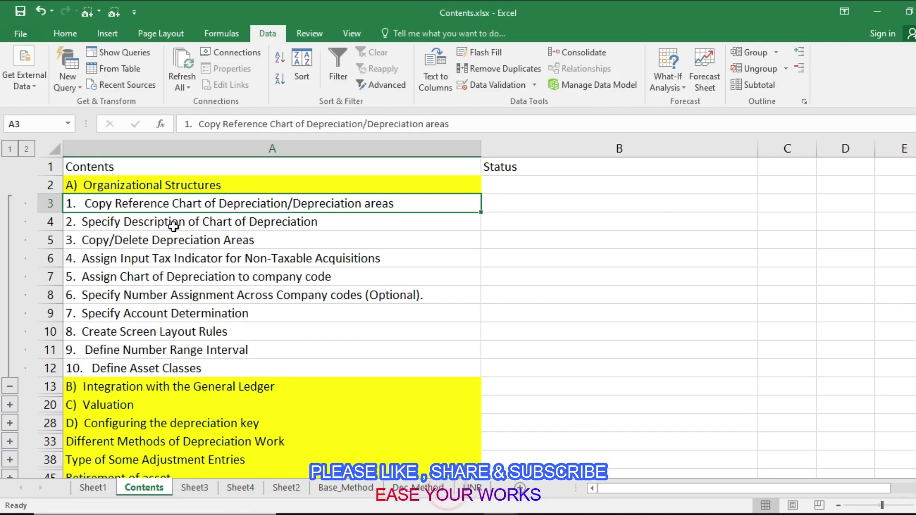
left_click(489, 208)
type("don")
key("BackSpace")
key("BackSpace")
key("BackSpace")
type("Dn")
key("BackSpace")
type("one")
key("Return")
Fill the Done status down to Specify Description of Chart of Depreciation and Copy/Delete Depreciation Areas.
key("ctrl+d")
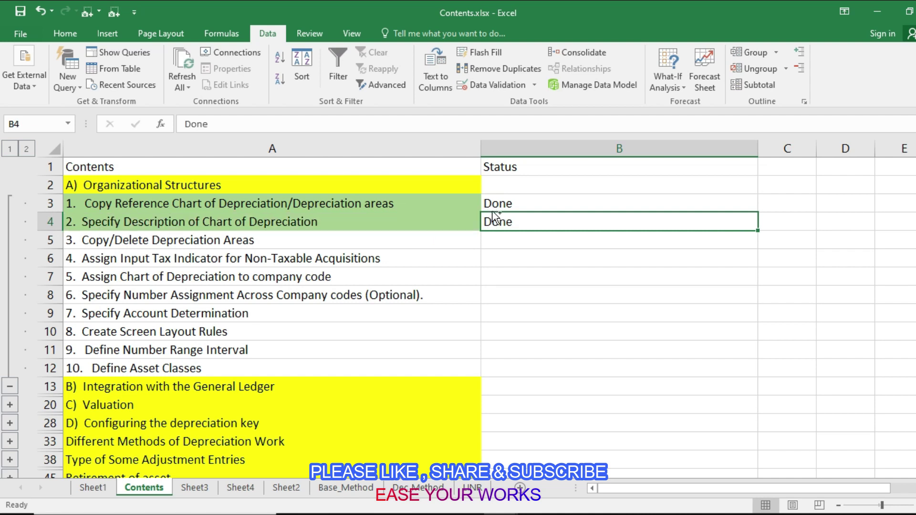
key("Down")
key("ctrl+d")
key("Left")
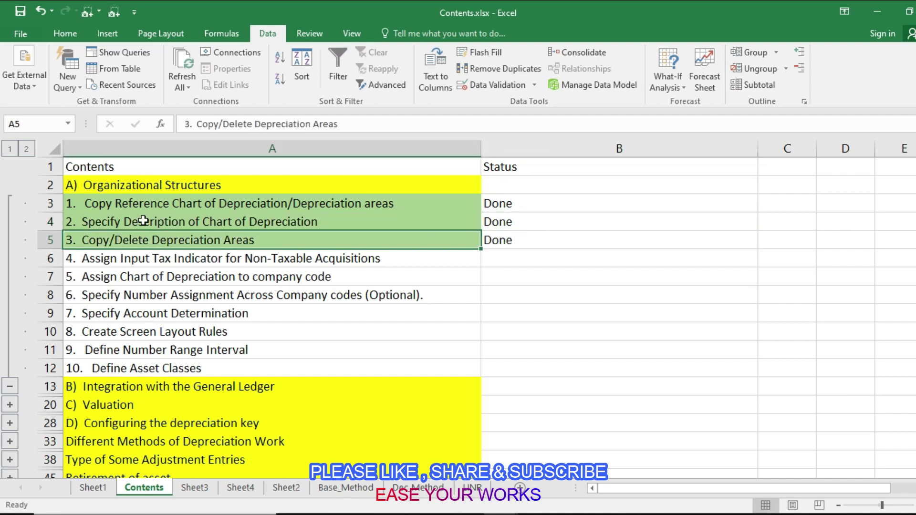
Narrow the Status column B to about half its width.
left_click(123, 264)
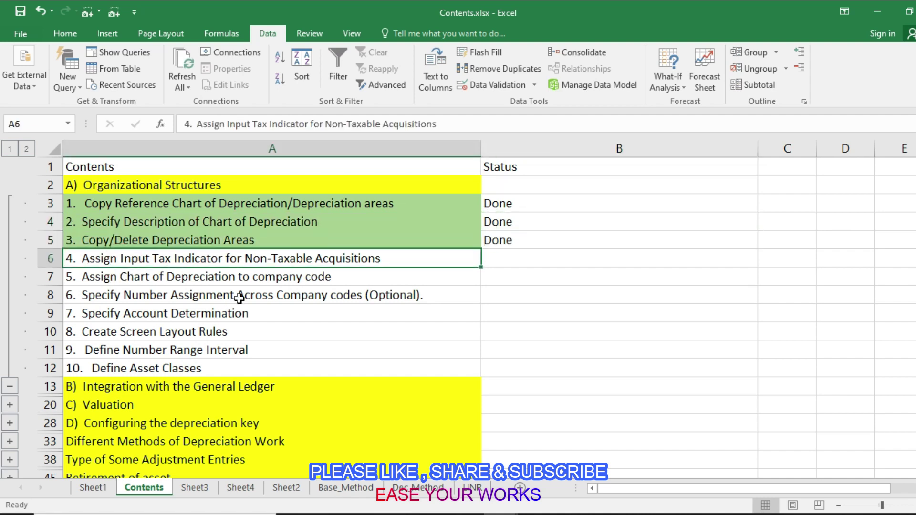
left_click(551, 150)
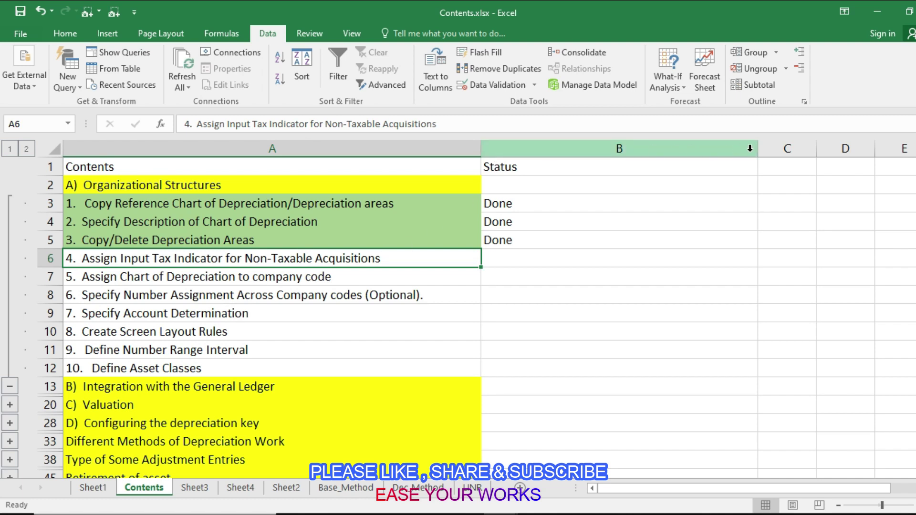
left_click_drag(755, 151, 573, 158)
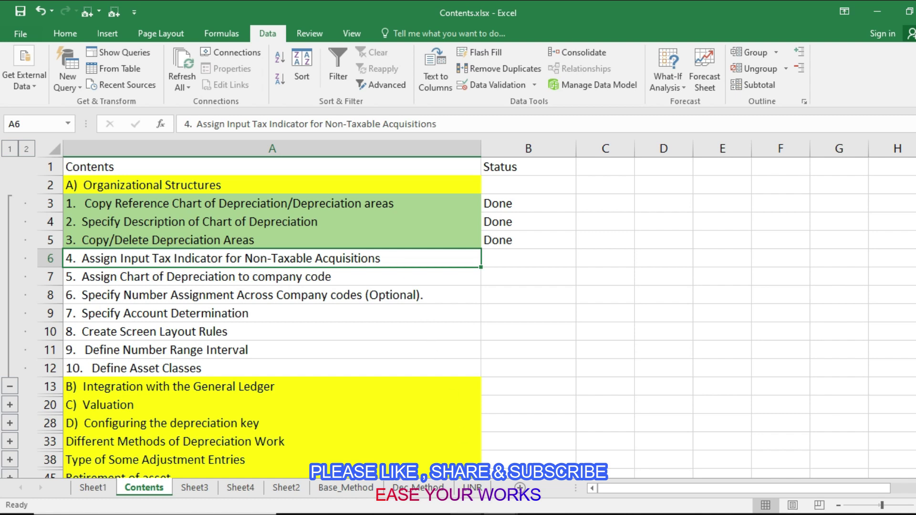
Switch back to SAP and open Assign Input Tax Indicator for Non-Taxable Acquisitions under Integration with the General Ledger.
left_click(467, 514)
left_click(616, 473)
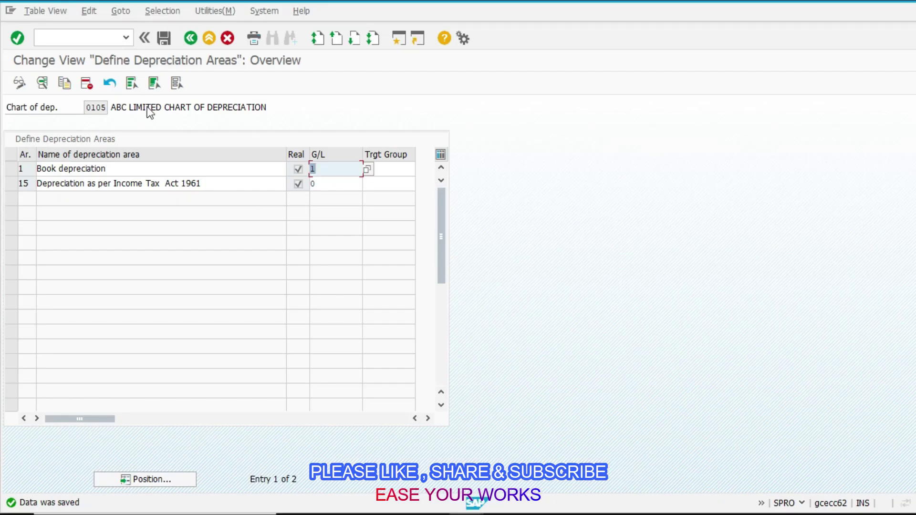
left_click(193, 38)
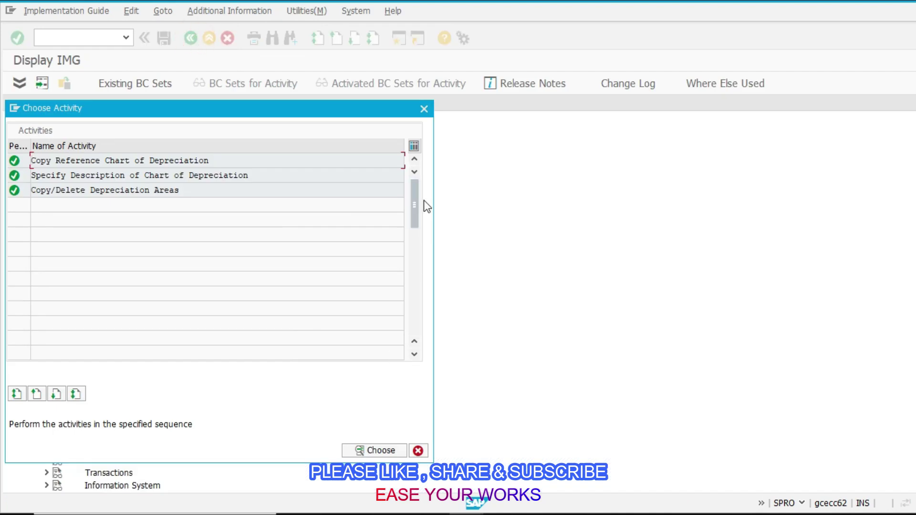
left_click(423, 109)
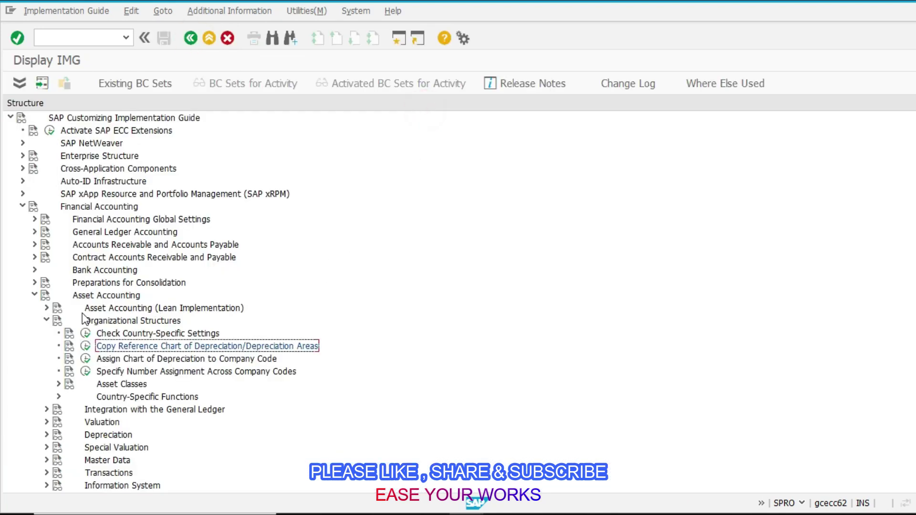
left_click(47, 410)
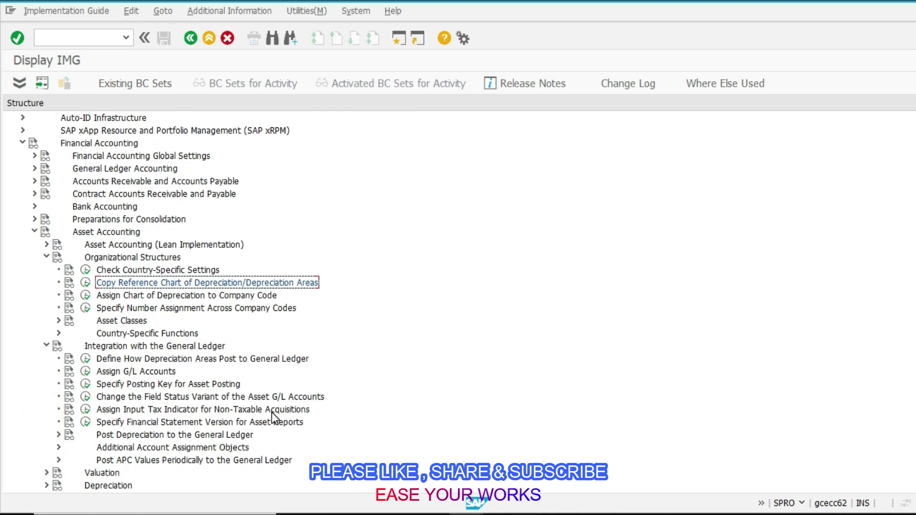
left_click(86, 409)
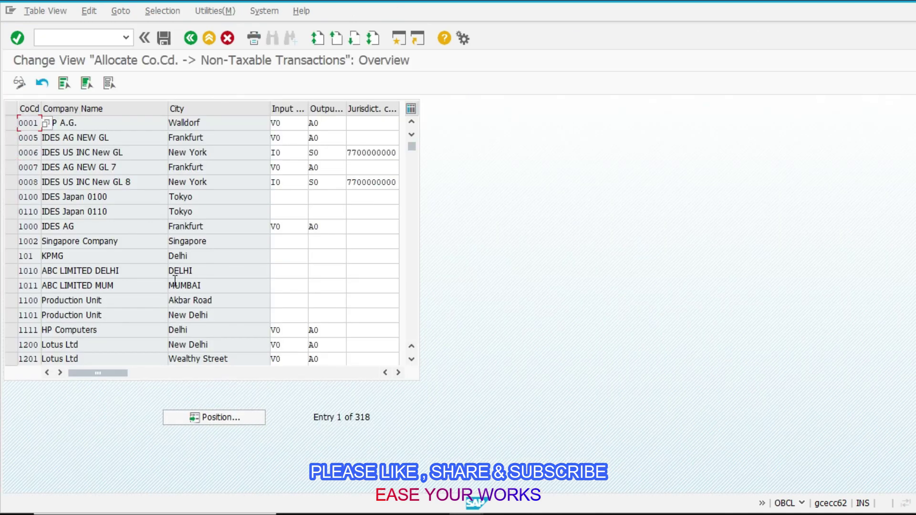
Look up company code TEST and the codes starting with 50 to examine their input and output tax codes.
left_click(183, 417)
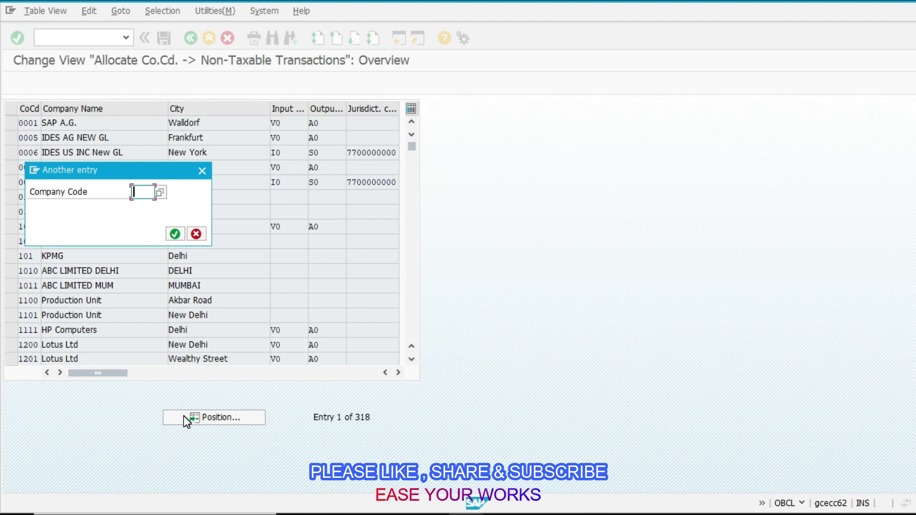
type("TEST")
key("Return")
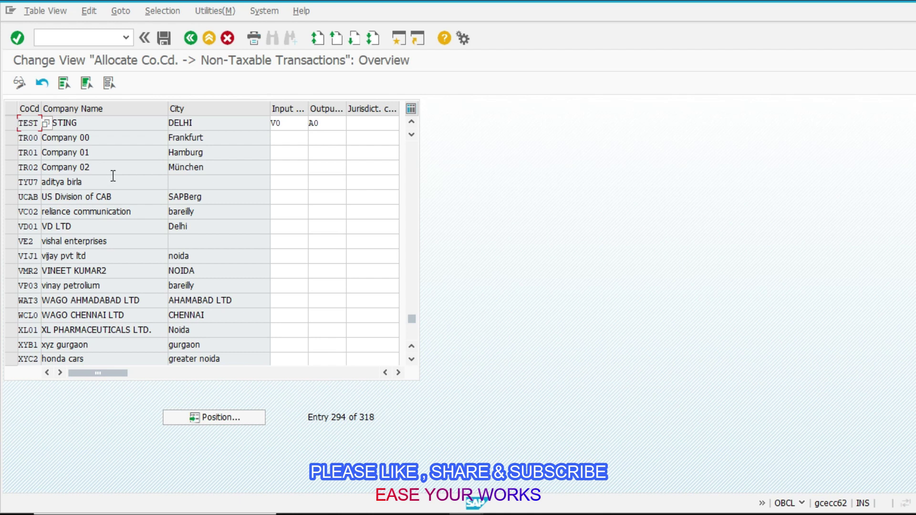
left_click(211, 418)
type("50")
key("Return")
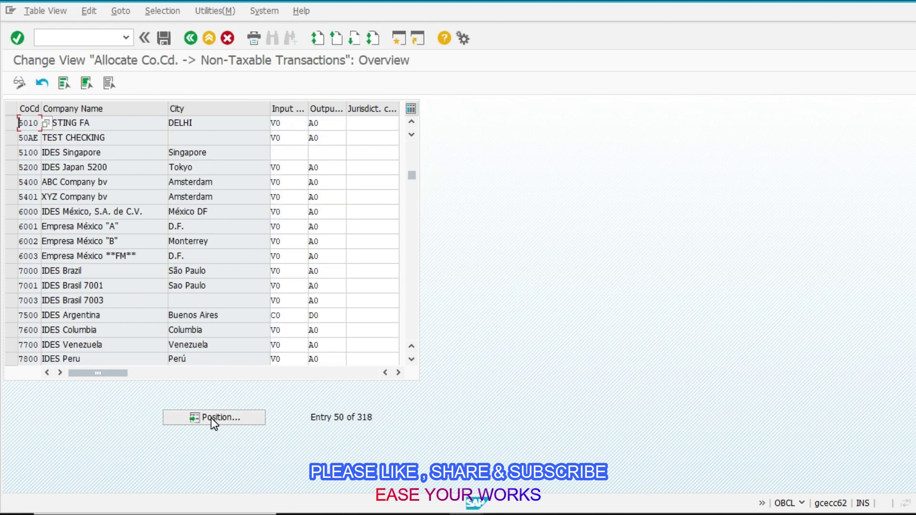
Assign input tax code V0 and output tax code A0 to company code 1010 and save under the customizing request.
left_click(211, 418)
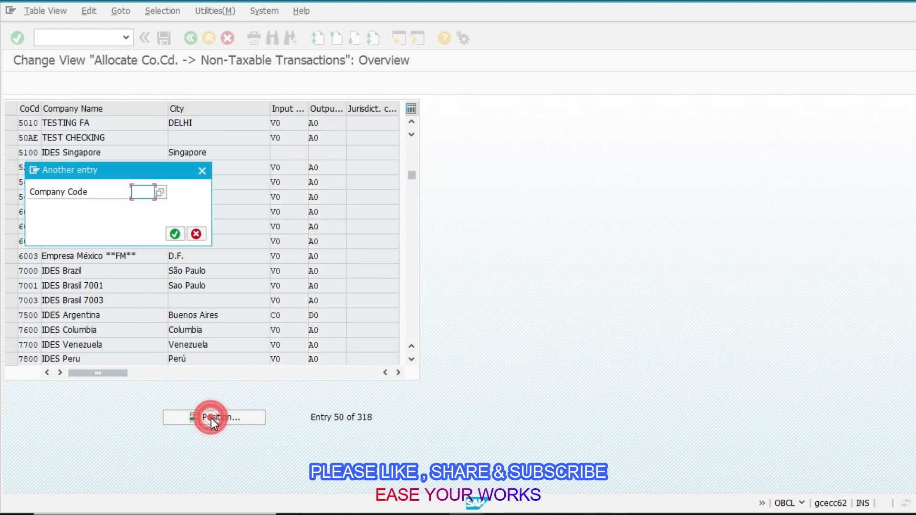
type("10")
key("Return")
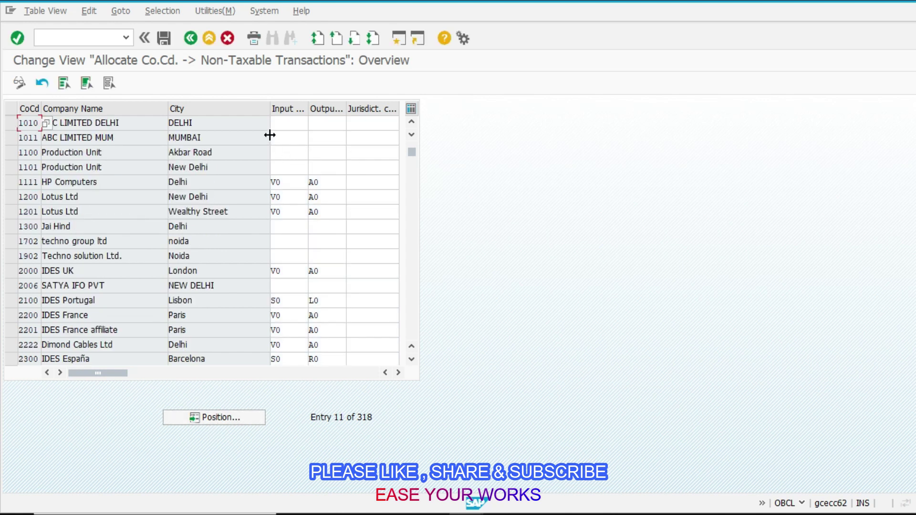
left_click(274, 124)
type("v0")
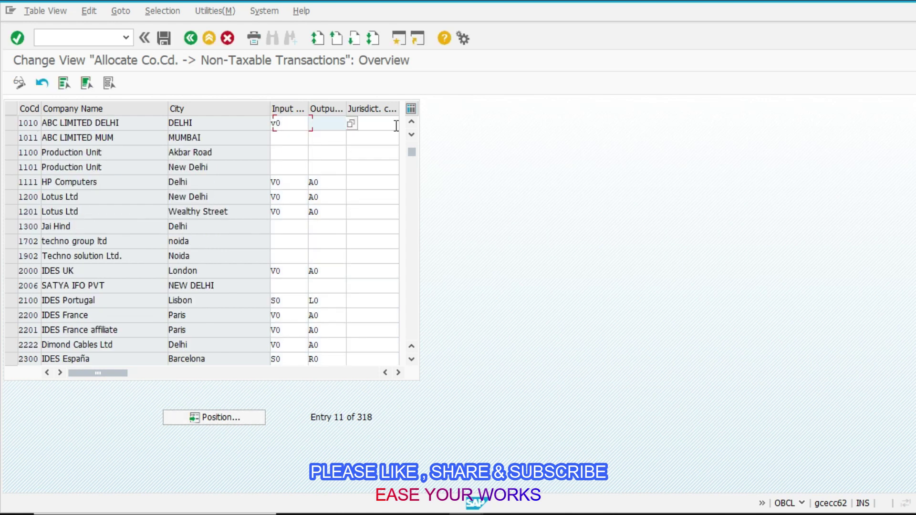
type("a0")
key("Return")
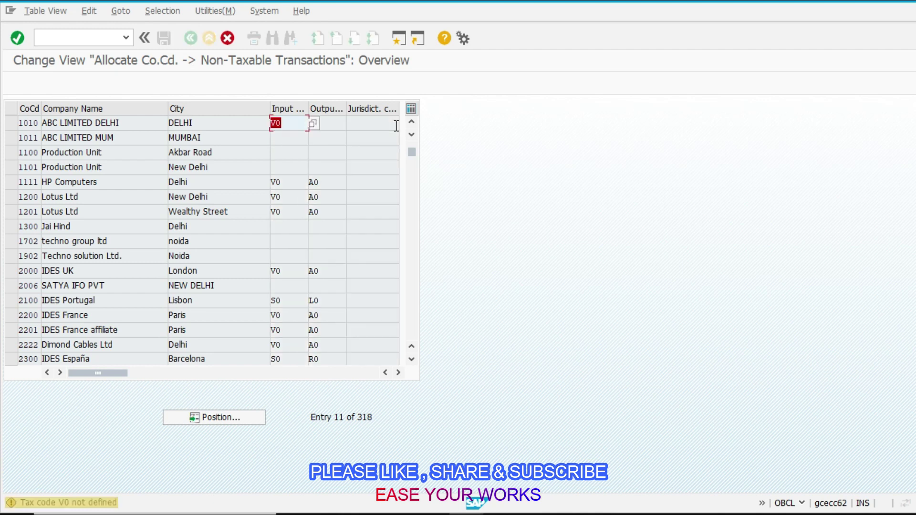
key("Return")
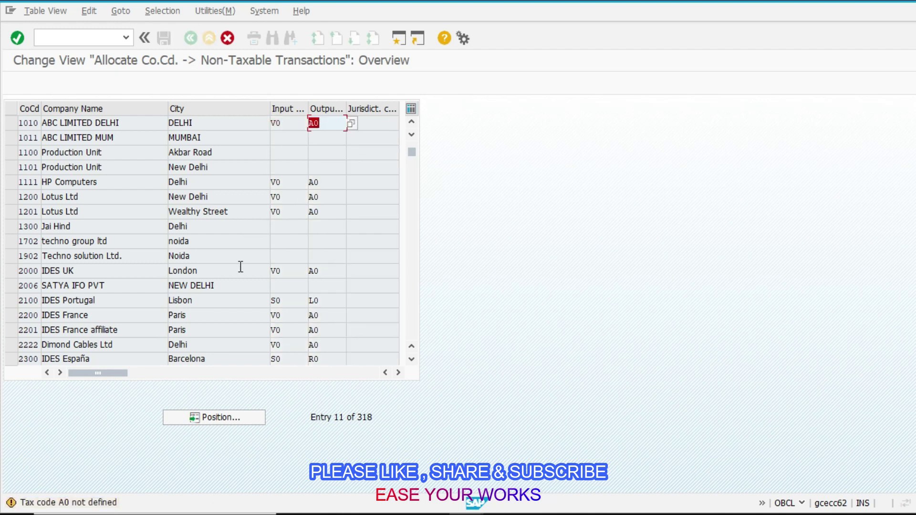
left_click(190, 38)
left_click(164, 235)
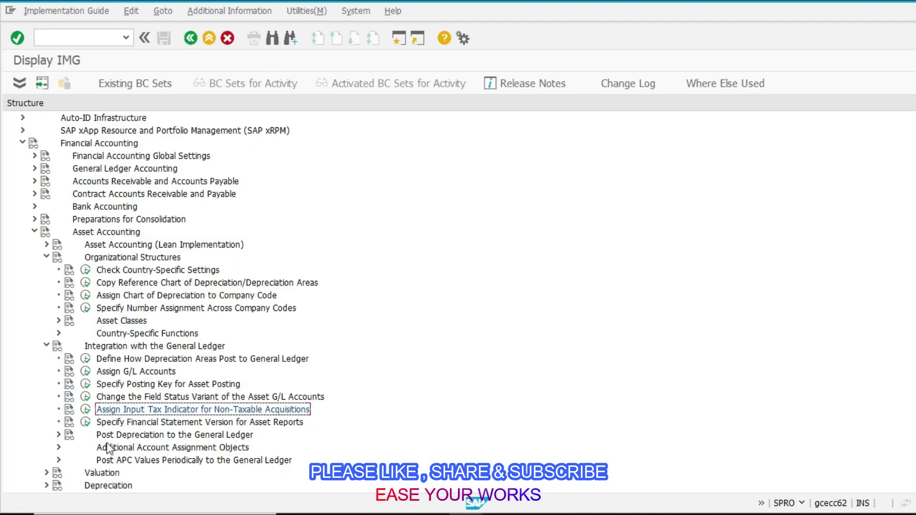
Switch to Contents.xlsx in Excel and mark task 4, Assign Input Tax Indicator for Non-Taxable Acquisitions, as Done in the Status column.
left_click(499, 514)
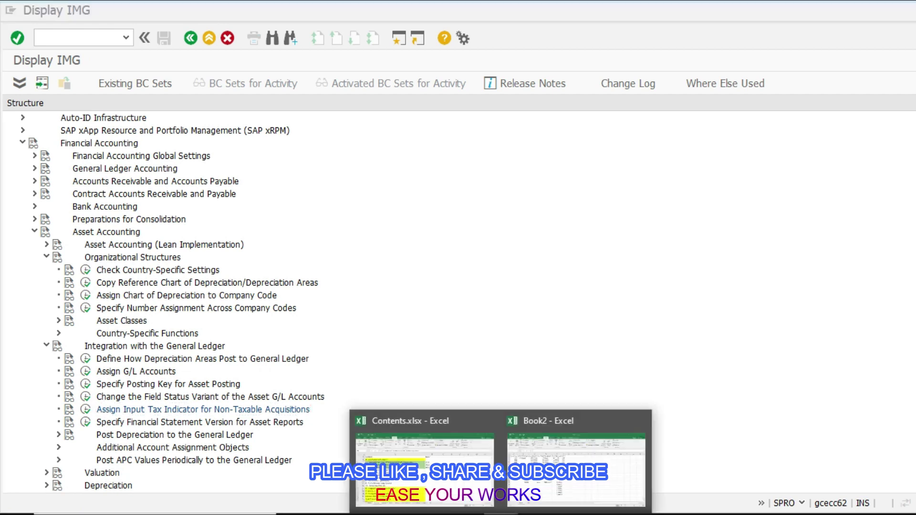
left_click(460, 479)
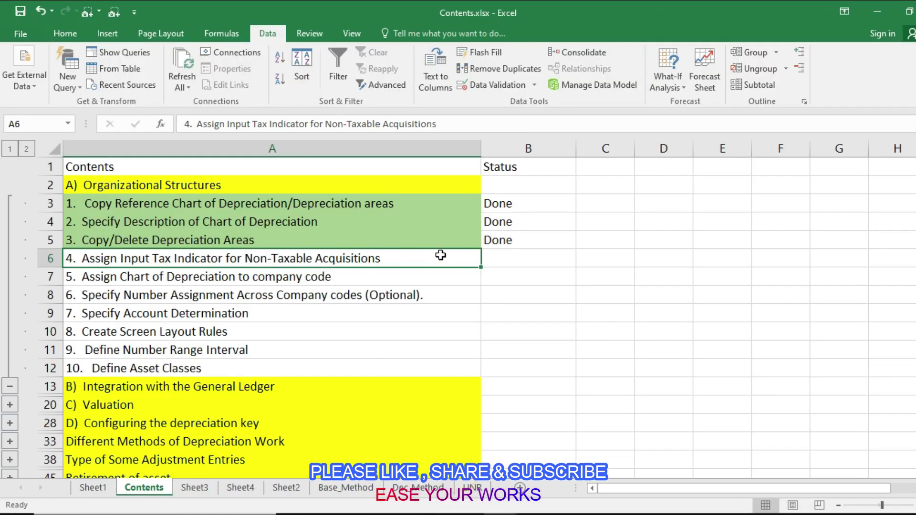
key("Tab")
type("done")
key("Return")
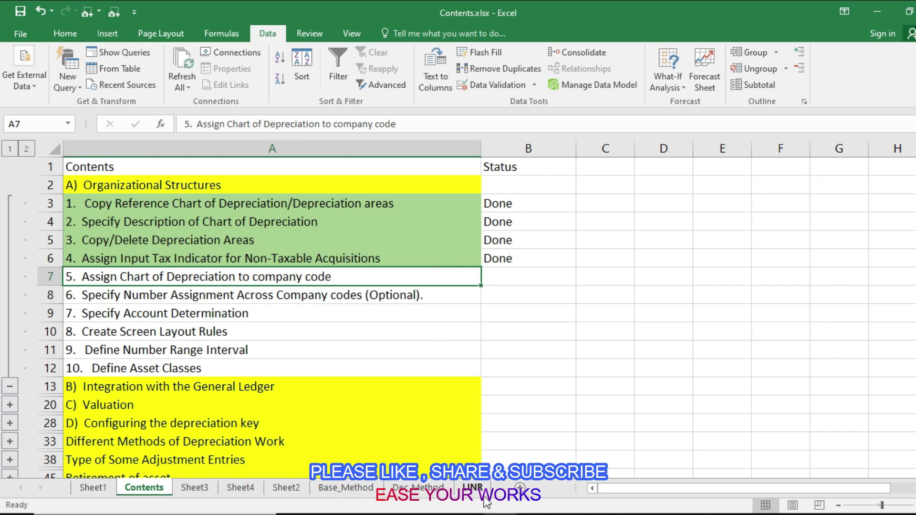
Switch back to SAP and open Assign Chart of Depreciation to Company Code under Organizational Structures.
left_click(477, 514)
left_click(563, 496)
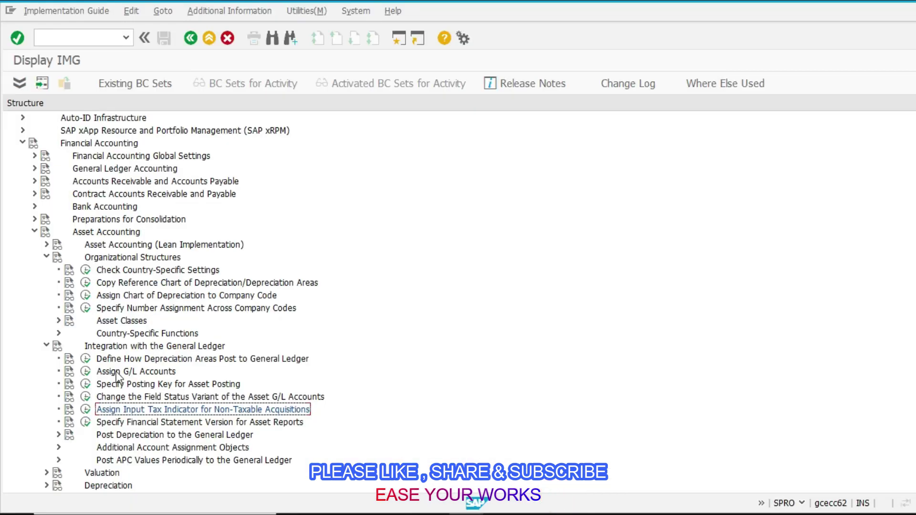
left_click(85, 296)
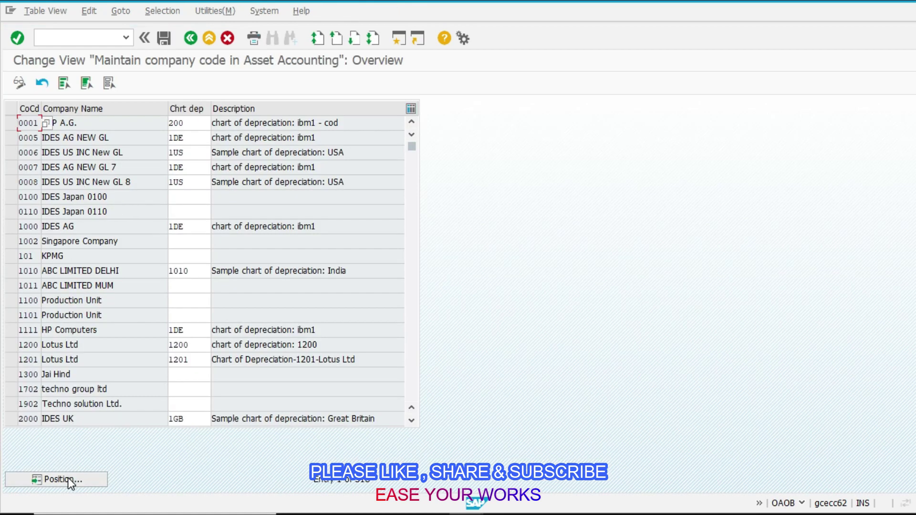
left_click(67, 479)
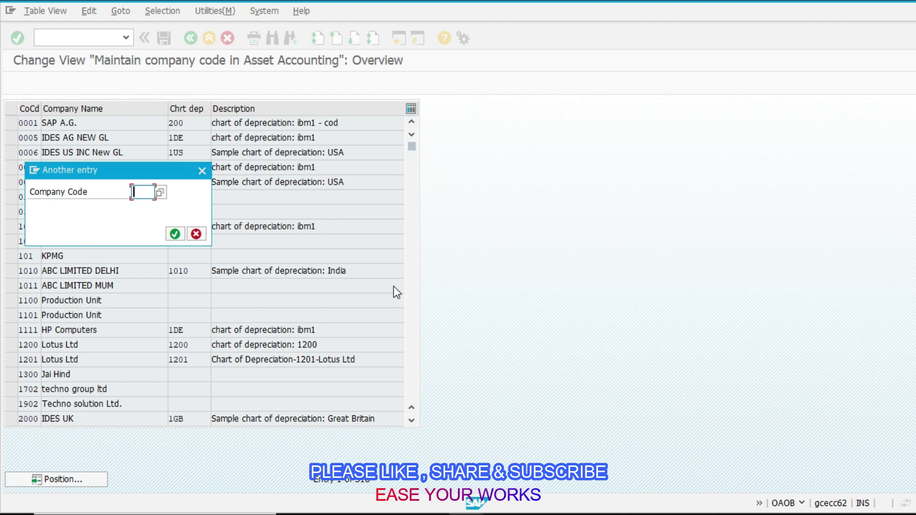
key("Return")
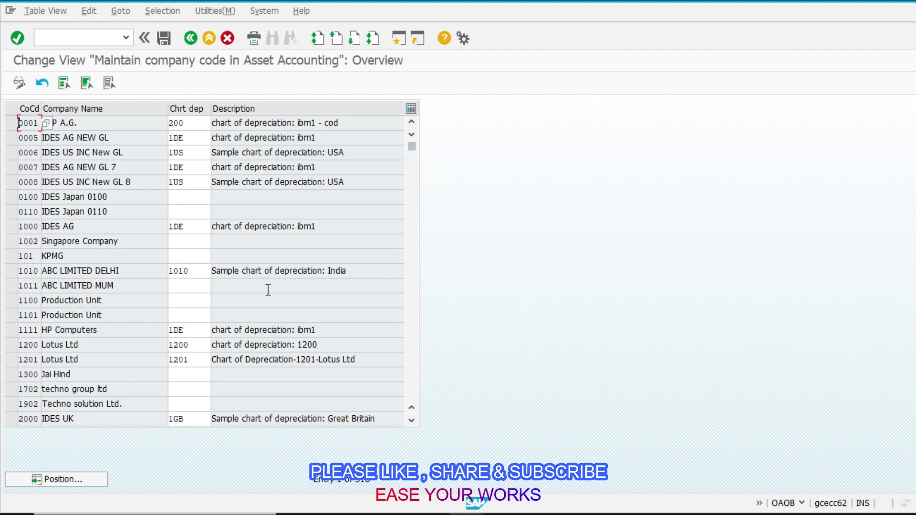
Try to assign chart of depreciation 0105 to company code 1010, and return to the implementation guide.
left_click(188, 271)
left_click(215, 273)
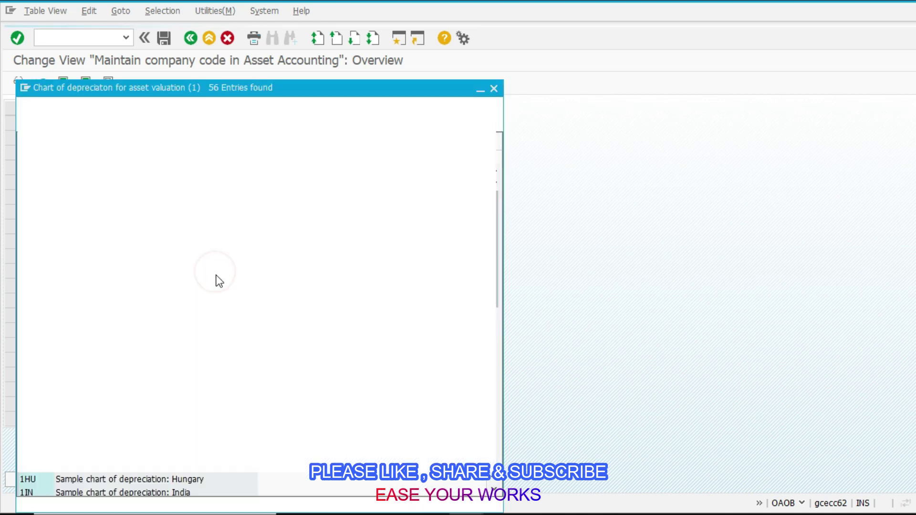
double_click(212, 181)
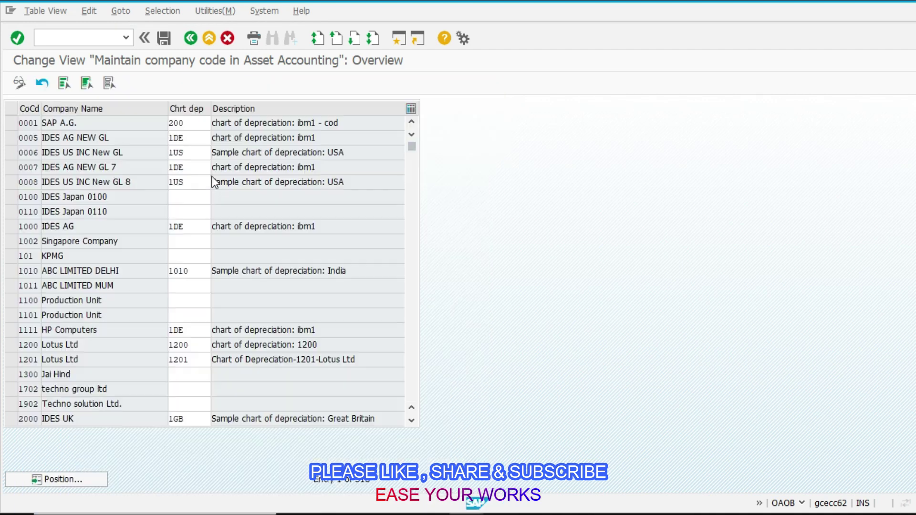
key("Return")
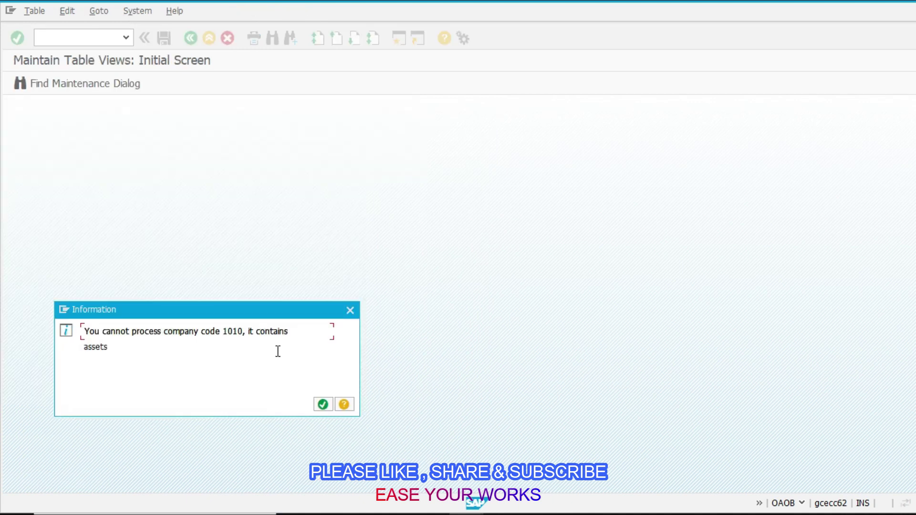
left_click(322, 405)
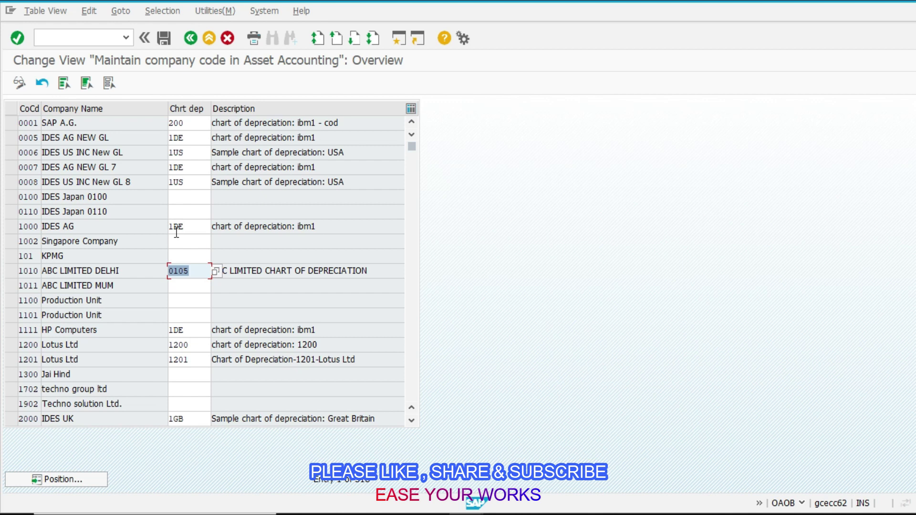
key("F3")
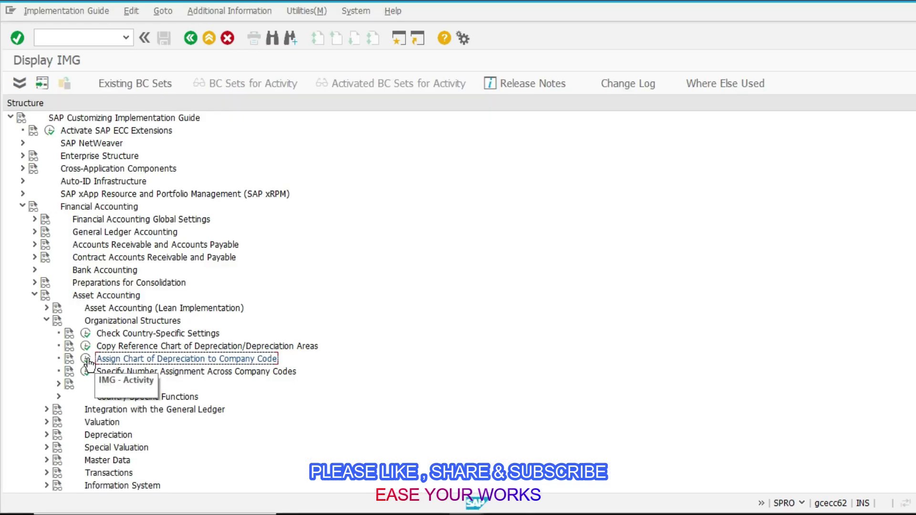
Reopen Assign Chart of Depreciation to Company Code and position the list at company code Z002.
left_click(86, 360)
left_click(74, 480)
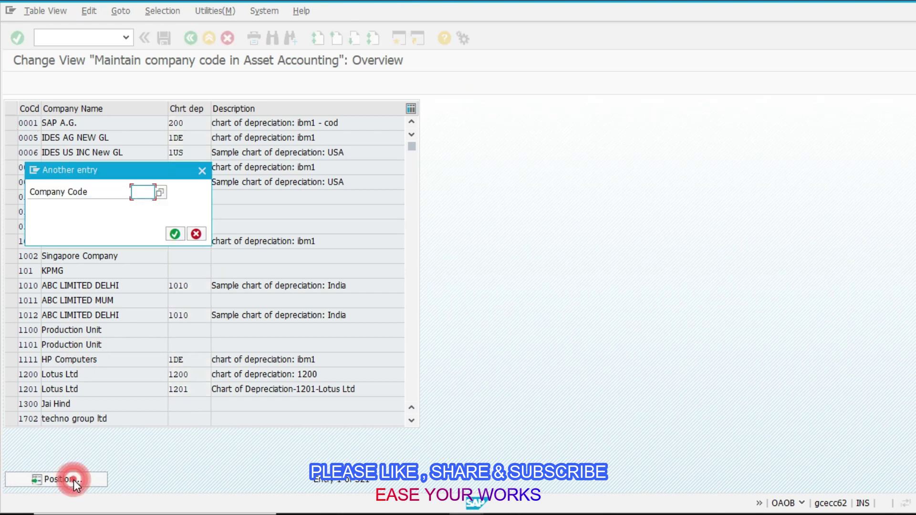
type("Z002")
key("Return")
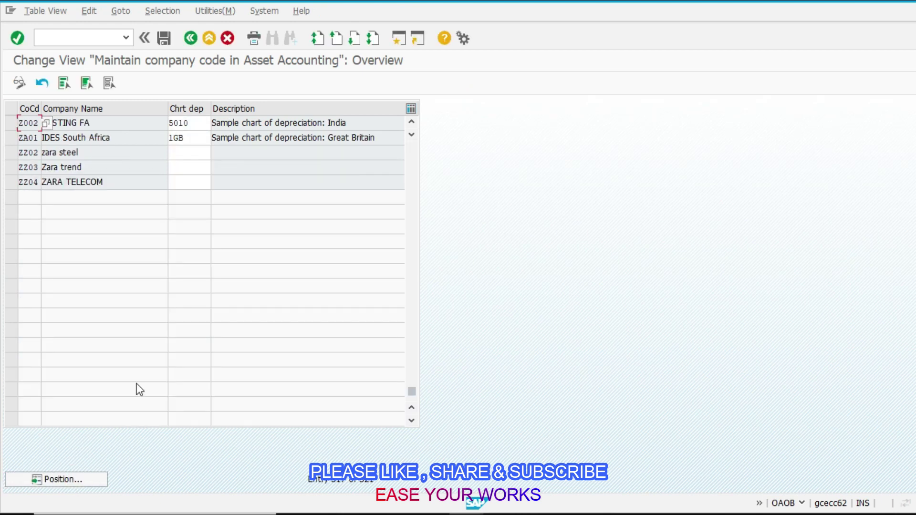
Set the chart of depreciation for company code Z002 to 0105, save under the NEW_CO_SETUP request, and return to the implementation guide.
left_click(200, 125)
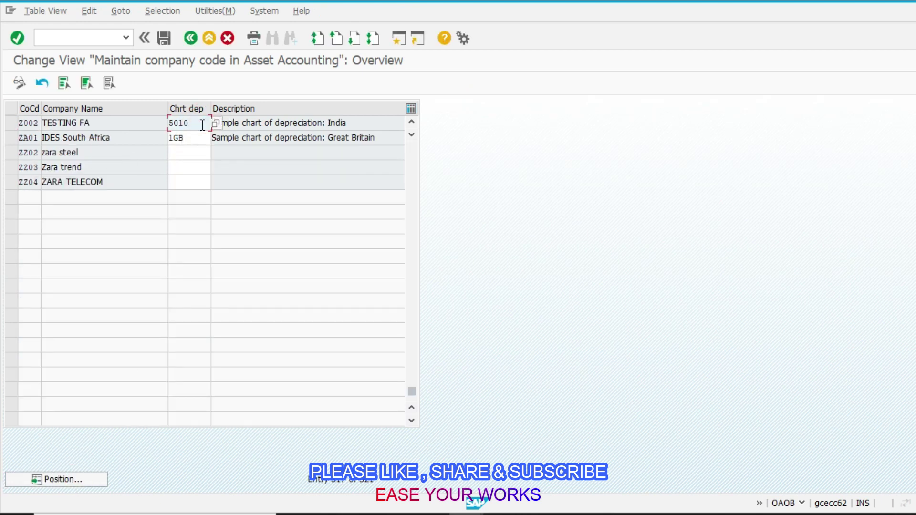
key("shift+Home")
key("BackSpace")
type("0105")
key("Return")
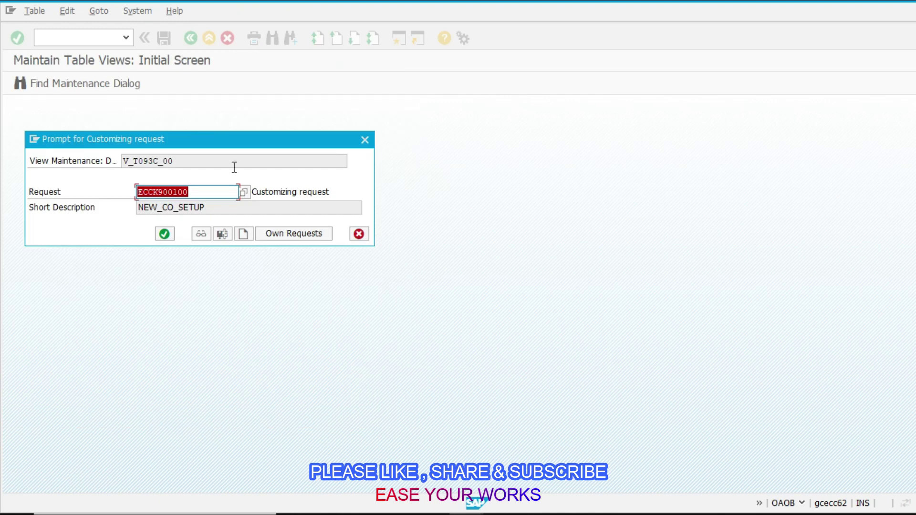
left_click(164, 233)
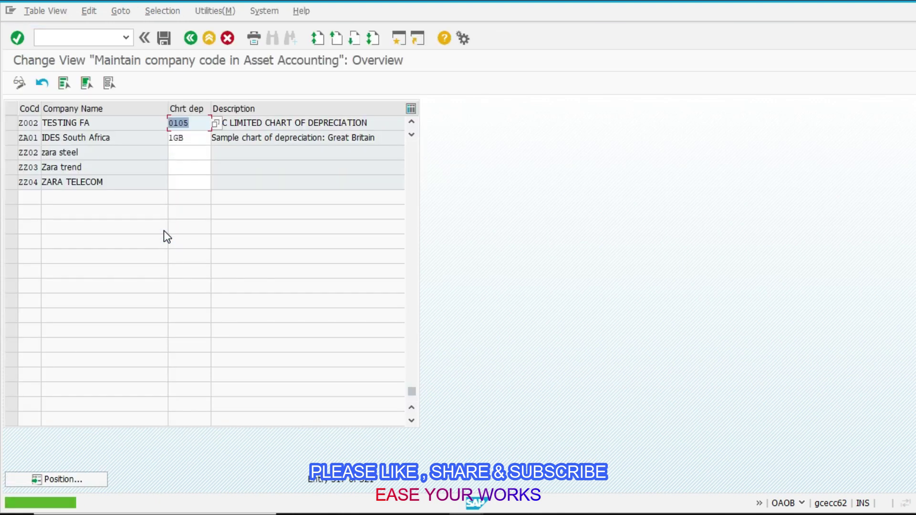
left_click(191, 37)
Switch to Contents.xlsx in Excel and mark task 5, Assign Chart of Depreciation to company code, as Done.
mouse_move(500, 514)
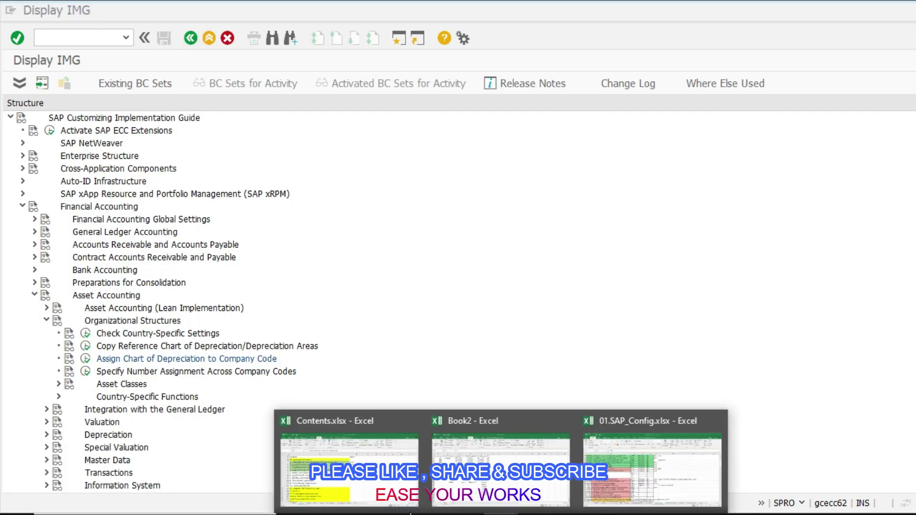
left_click(352, 463)
left_click(495, 289)
left_click(499, 281)
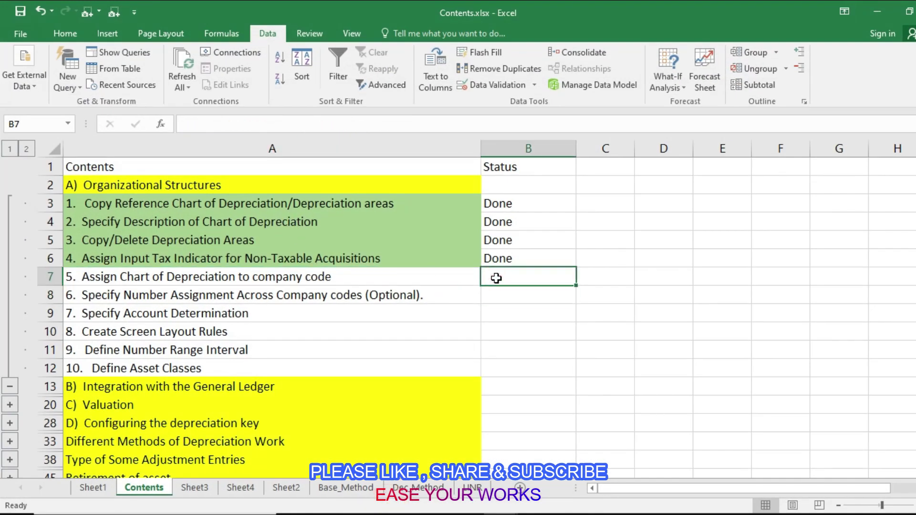
type("done")
key("Return")
left_click(444, 295)
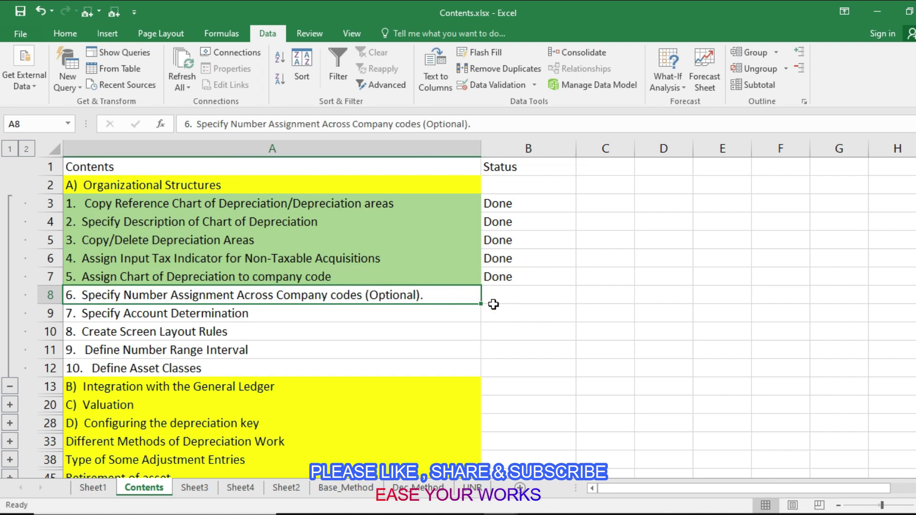
left_click(502, 279)
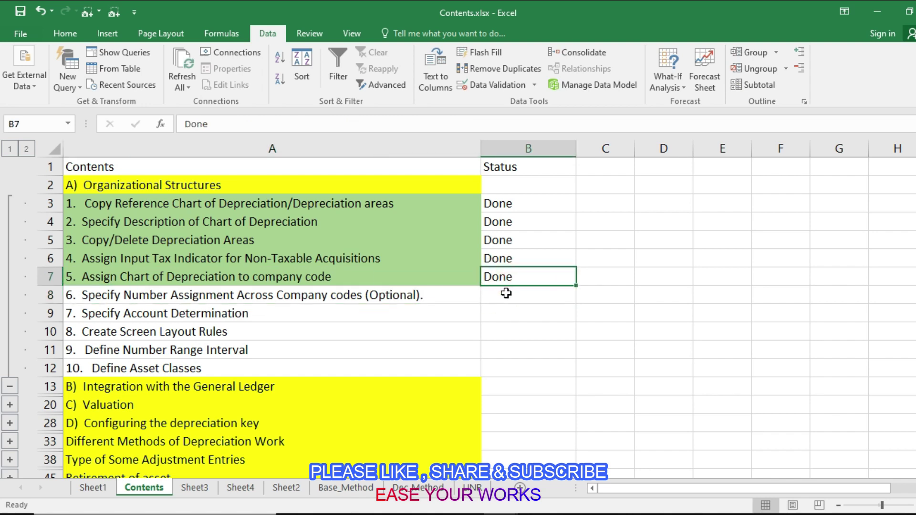
left_click(328, 296)
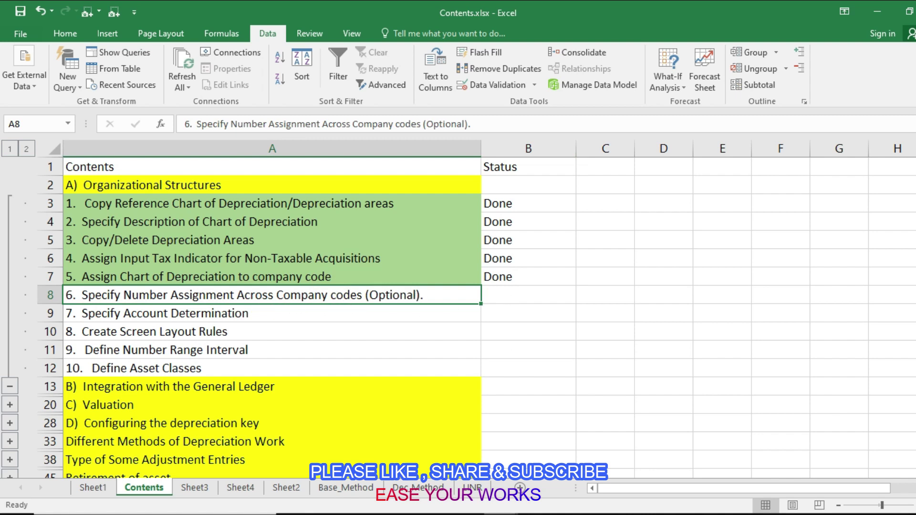
Switch to SAP and check company code Z002's assignment in Specify Number Assignment Across Company Codes, then return to the implementation guide.
mouse_move(502, 514)
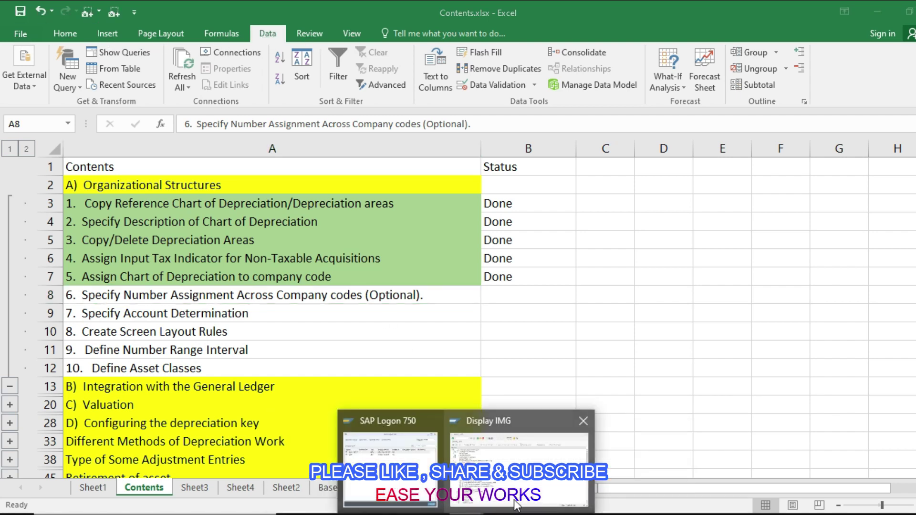
left_click(516, 505)
left_click(86, 373)
left_click(86, 418)
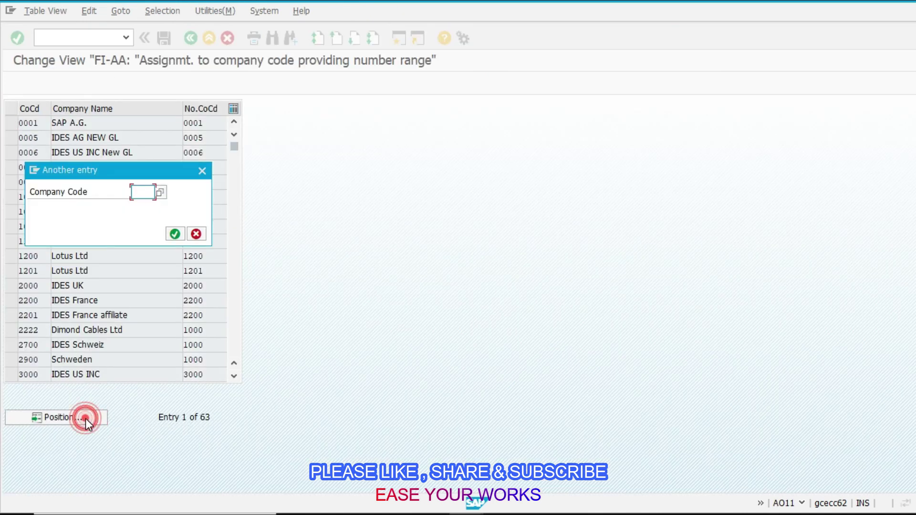
type("Z002")
key("Return")
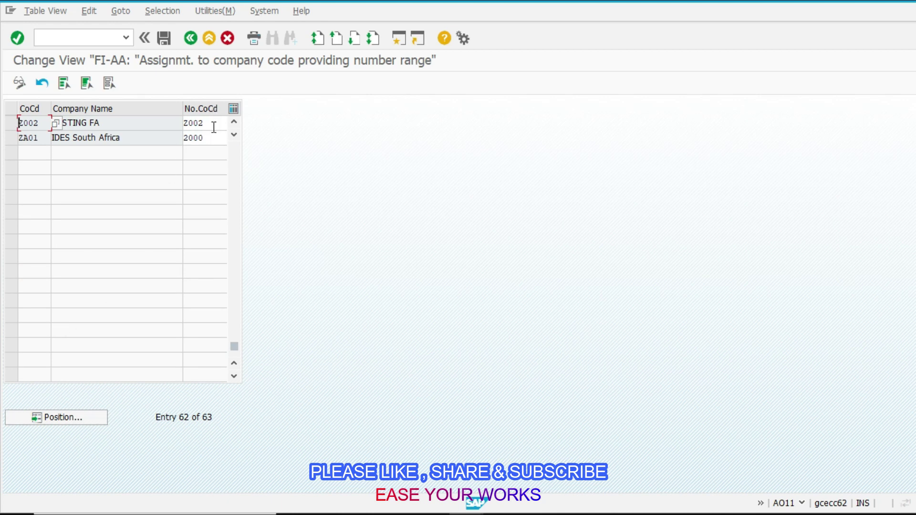
left_click(213, 36)
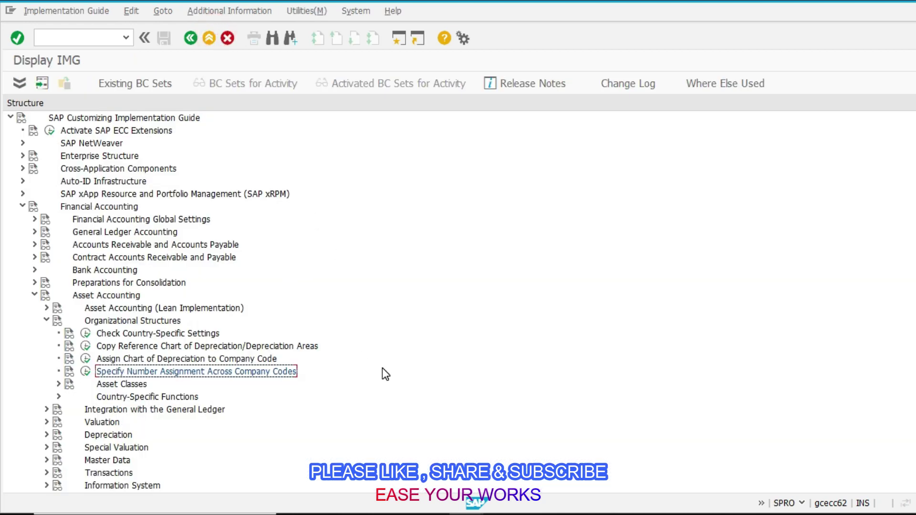
Switch to Contents.xlsx in Excel and mark task 6, Specify Number Assignment Across Company codes, as Done.
left_click(501, 514)
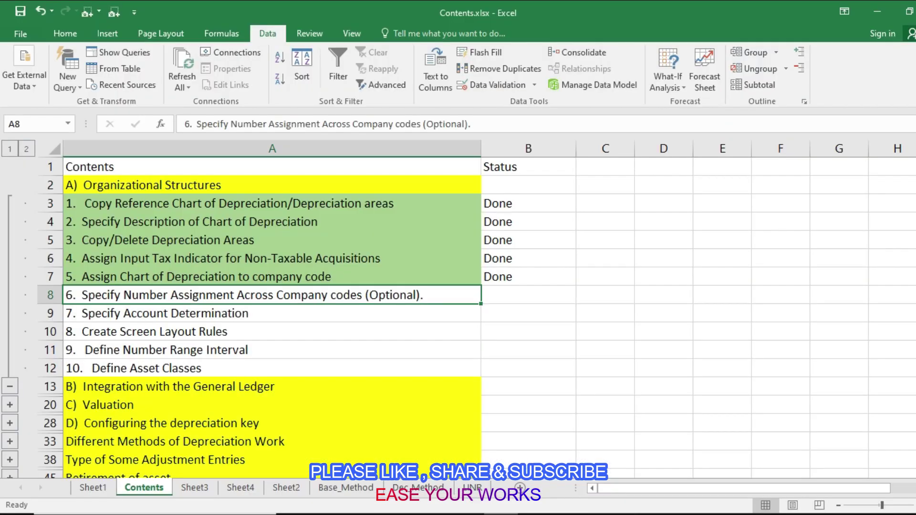
left_click(260, 315)
left_click(492, 295)
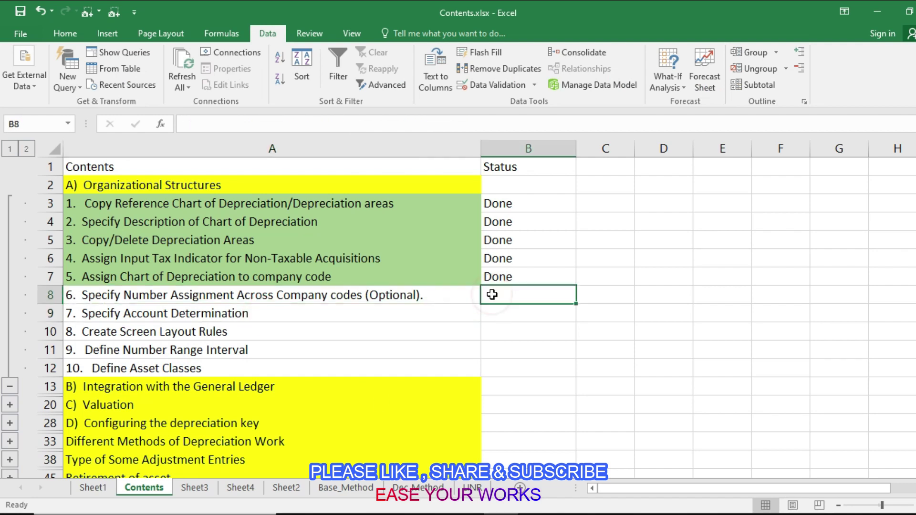
type("Done")
key("Return")
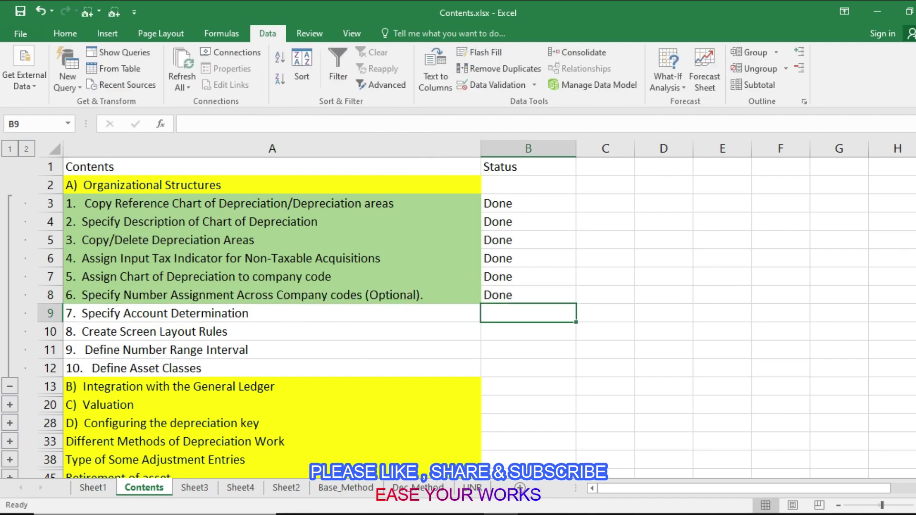
Switch to SAP and open Specify Account Determination within the Asset Classes section of Organizational Structures.
mouse_move(466, 514)
left_click(520, 451)
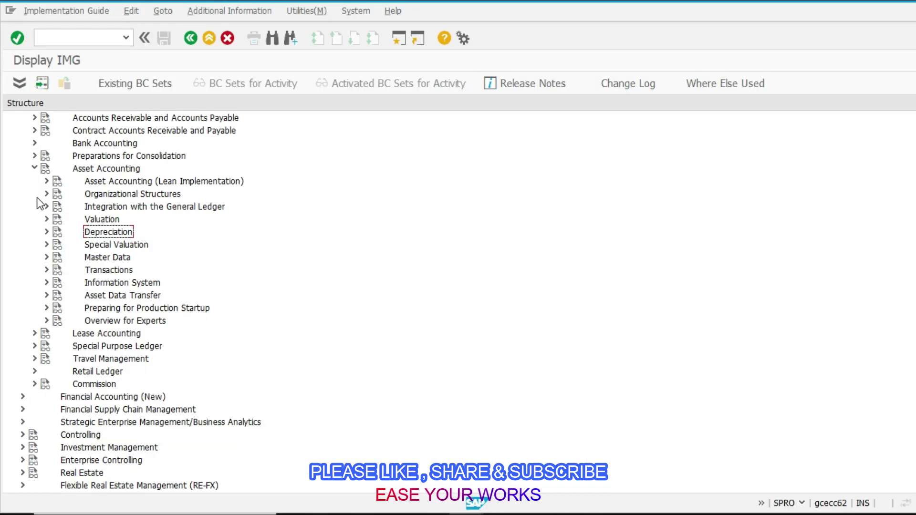
left_click(45, 193)
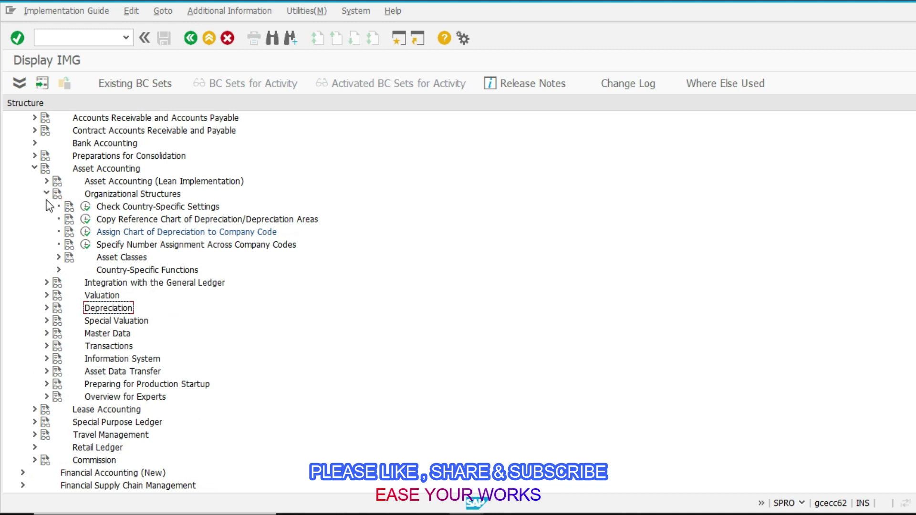
left_click(57, 258)
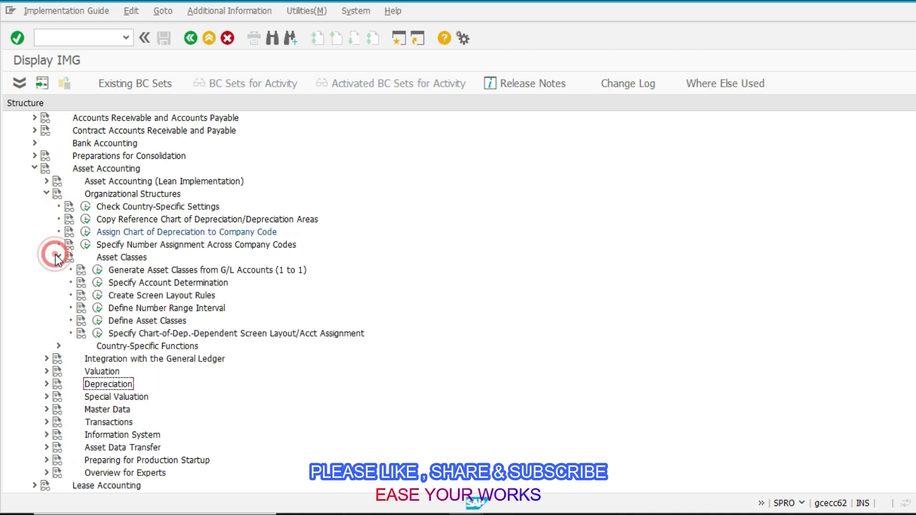
left_click(98, 283)
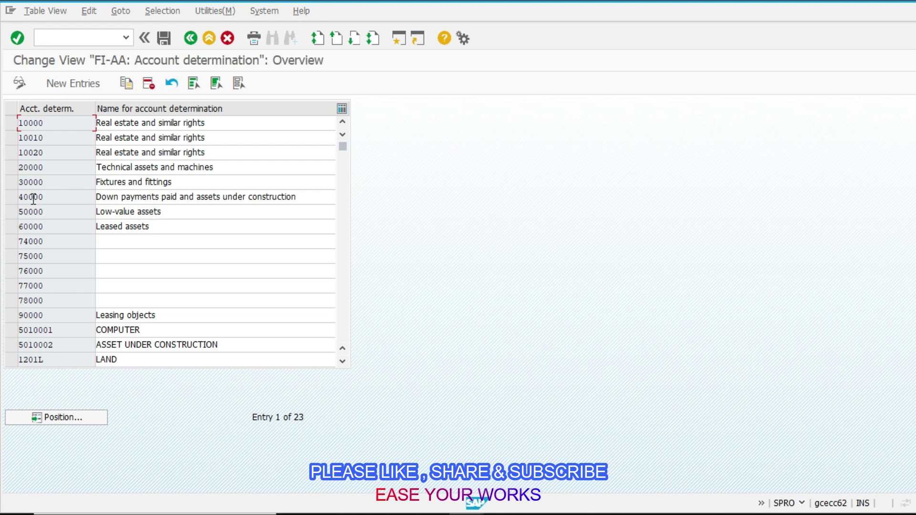
Add account determination Z010002 with the name VEHICLE as a new entry.
left_click(67, 83)
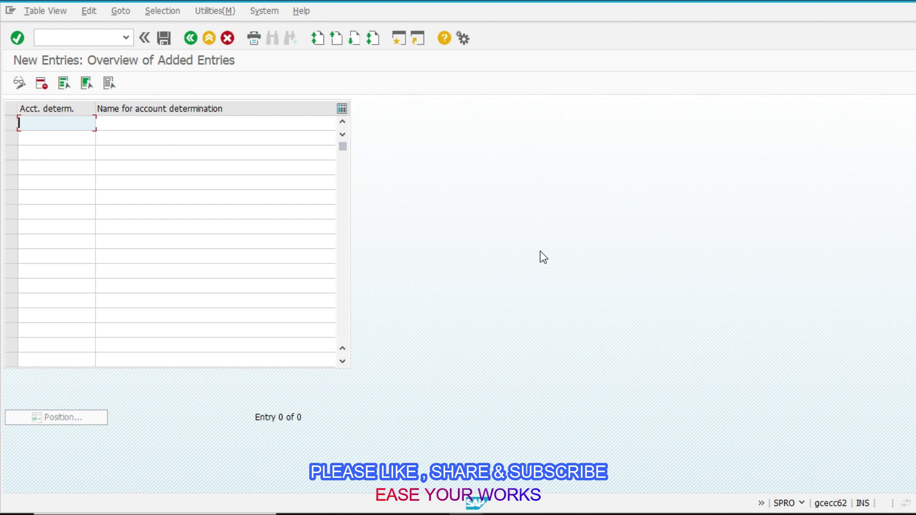
key("BackSpace")
key("Down")
key("Tab")
key("shift+Tab")
key("Home")
key("Delete")
type("Z")
key("Tab")
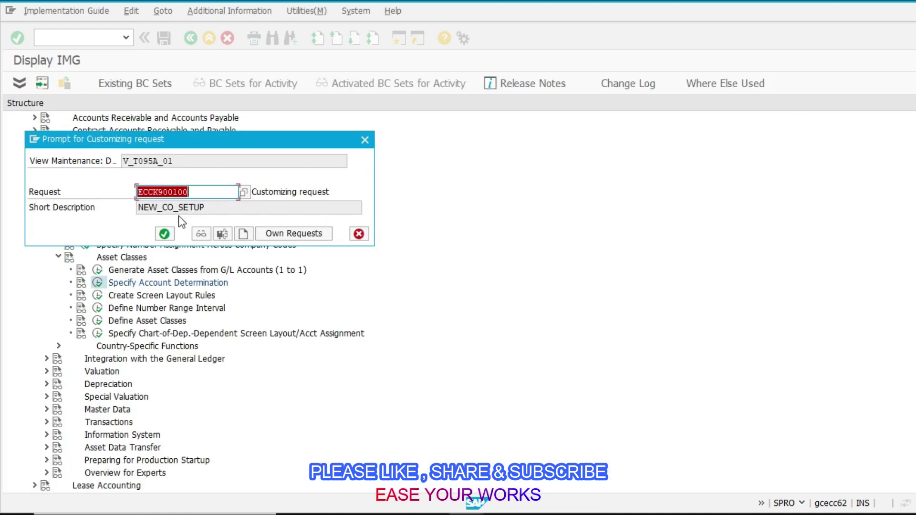
Save the new account determination in customizing request ECCK900100 and return to the implementation guide.
left_click(164, 234)
left_click_drag(64, 121, 10, 116)
key("ctrl+c")
left_click(190, 39)
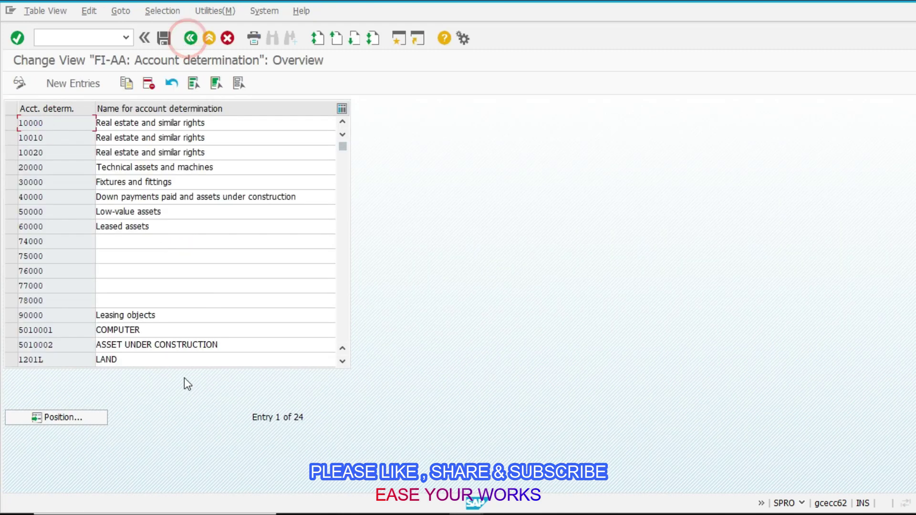
left_click(190, 39)
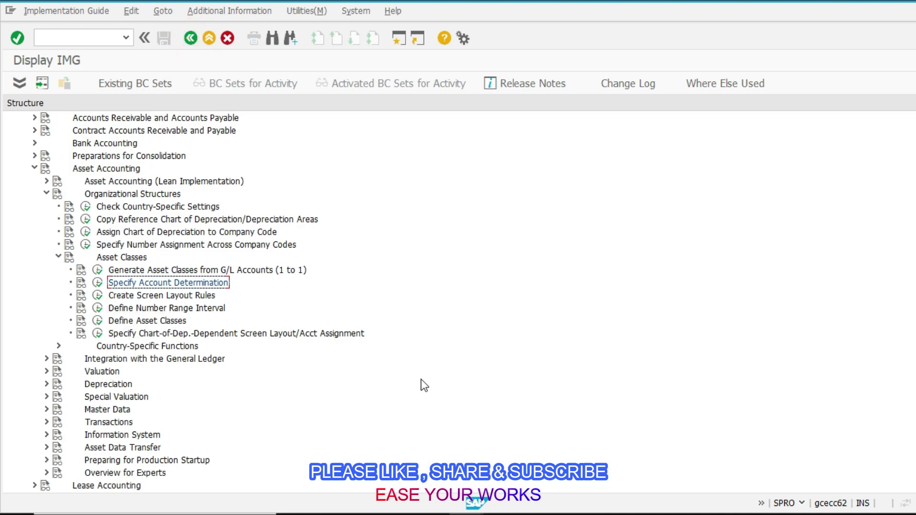
Switch to Contents.xlsx in Excel and mark task 7, Specify Account Determination, as Done.
left_click(501, 514)
left_click(497, 314)
type("done")
key("Return")
left_click(345, 345)
left_click(345, 330)
Switch to SAP and review the existing rules in Create Screen Layout Rules, then return to the implementation guide.
mouse_move(501, 514)
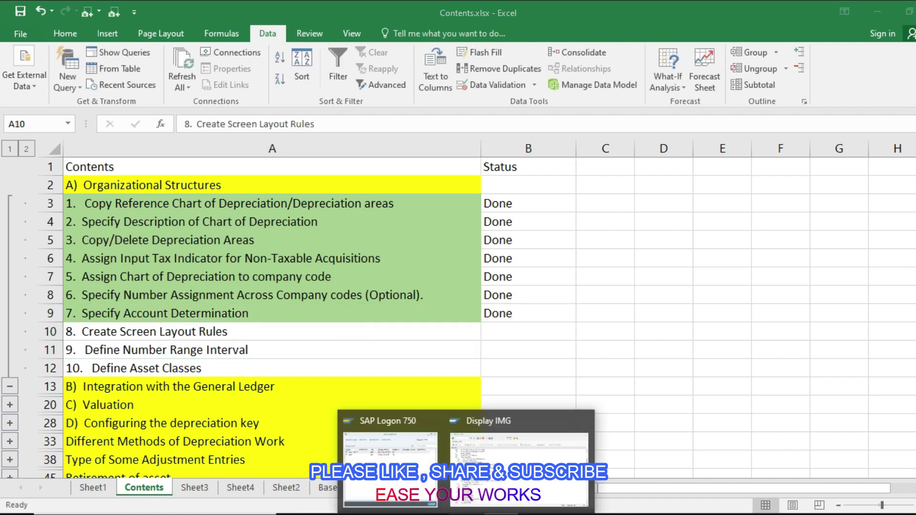
left_click(529, 420)
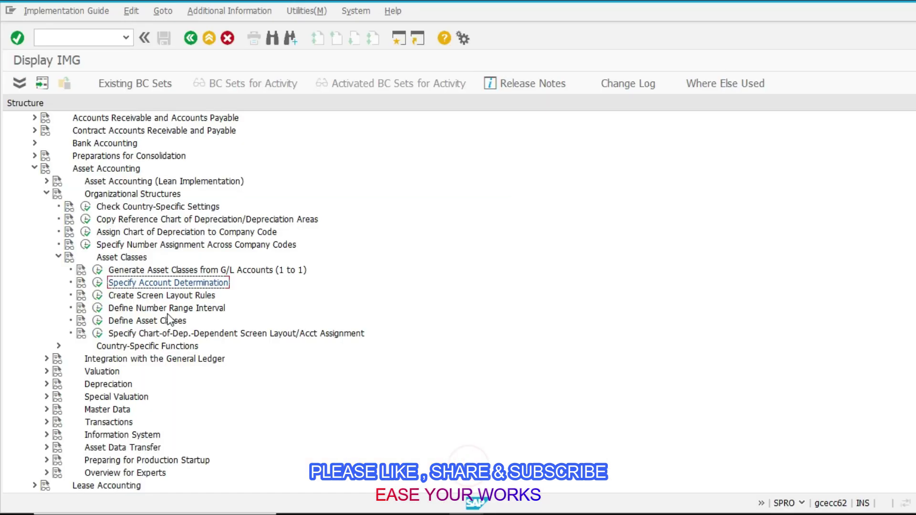
left_click(98, 297)
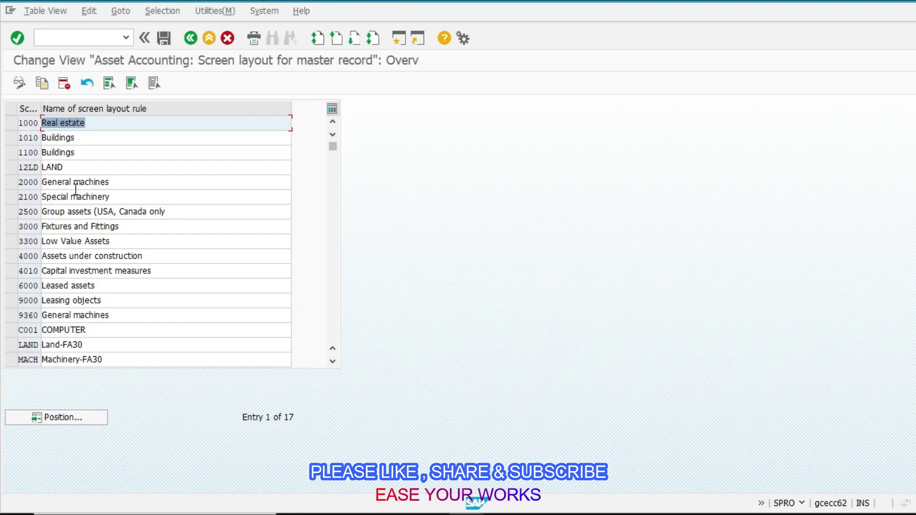
scroll(74, 258, "down", 3)
scroll(76, 259, "up", 3)
left_click(134, 196)
scroll(153, 329, "down", 1)
scroll(153, 328, "up", 1)
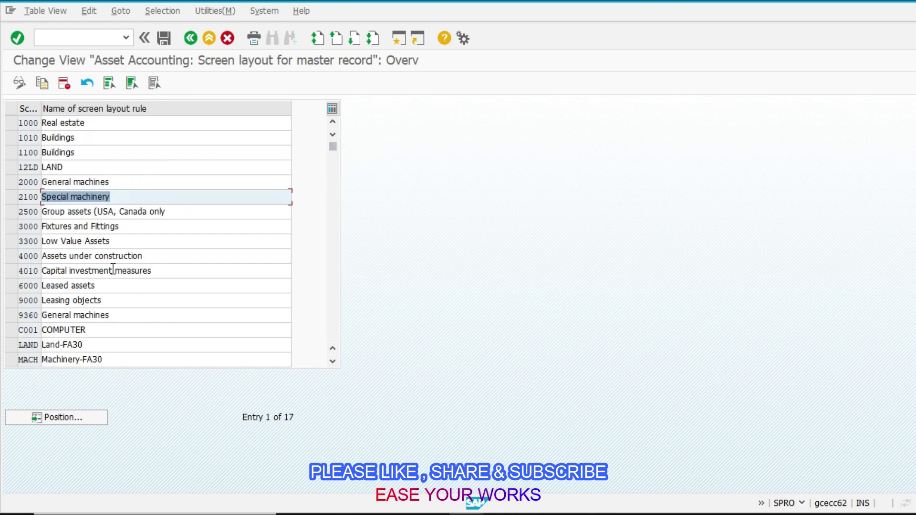
double_click(108, 196)
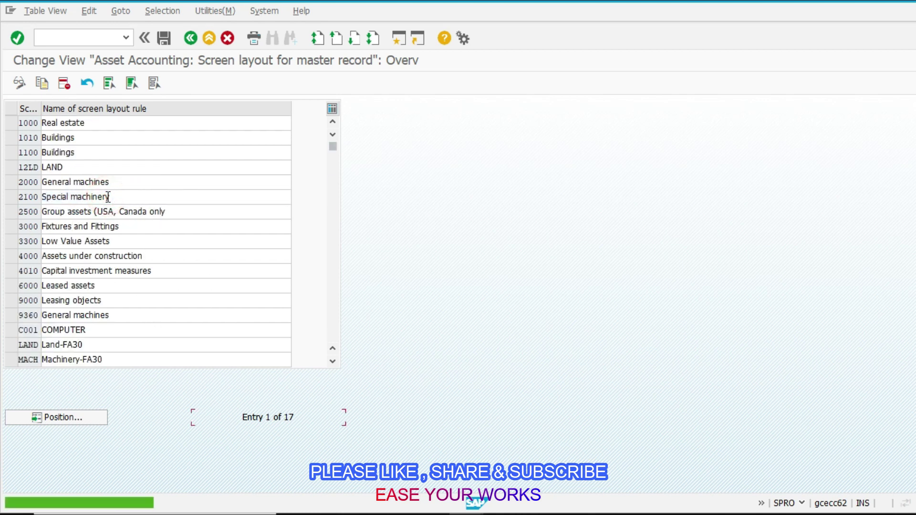
left_click(190, 38)
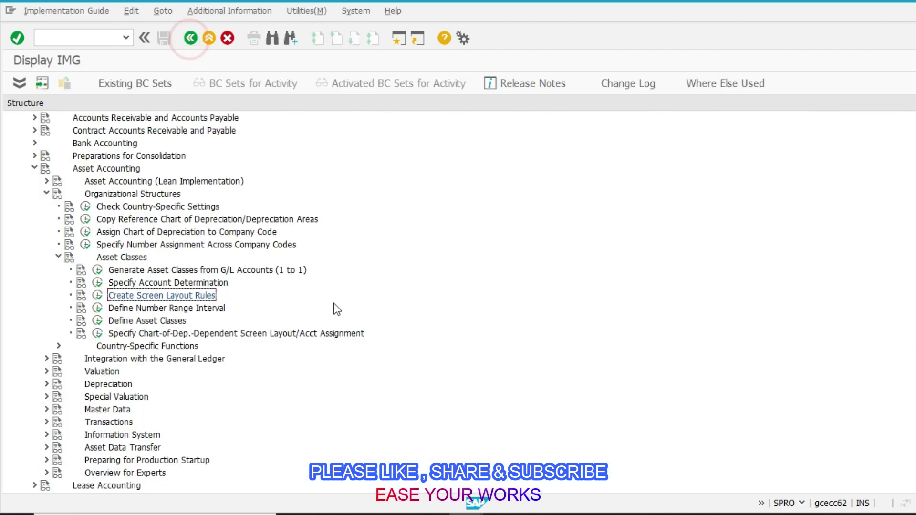
Switch to Contents.xlsx in Excel and mark task 8, Create Screen Layout Rules, as done.
key("alt+Tab")
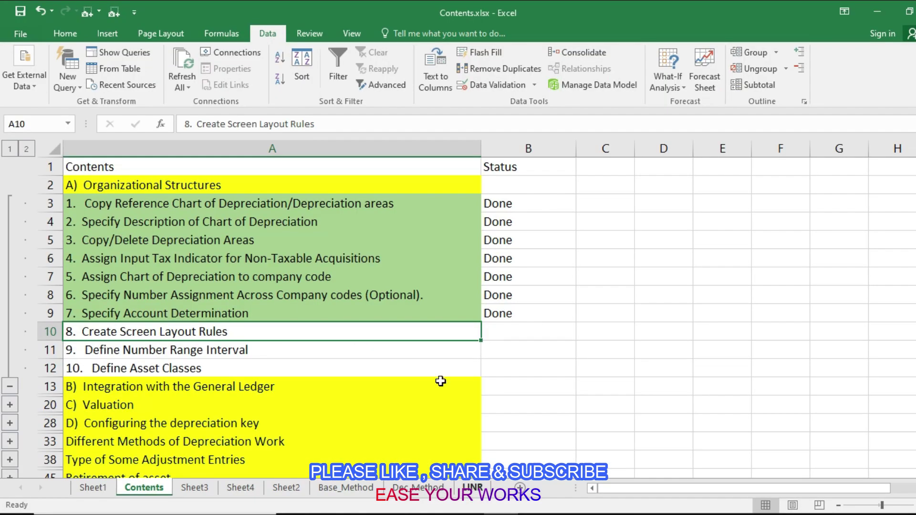
left_click(494, 331)
type("done")
left_click(496, 334)
left_click(496, 352)
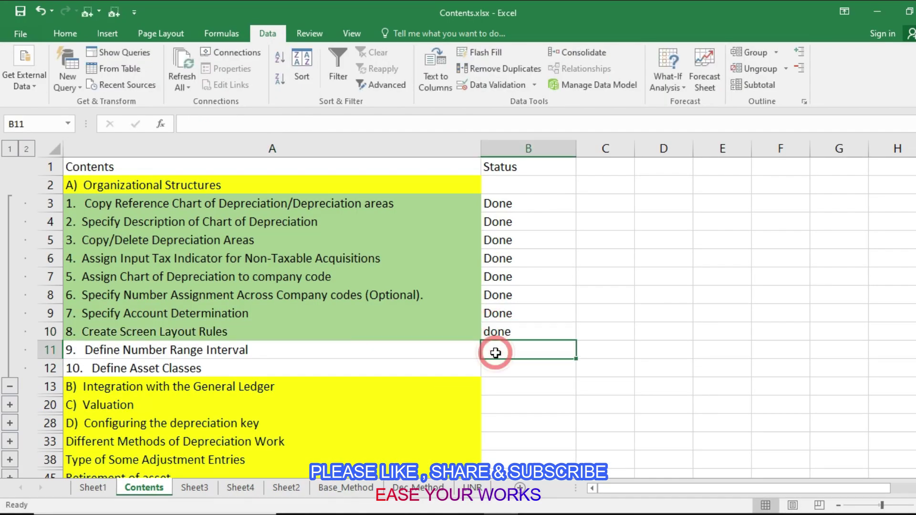
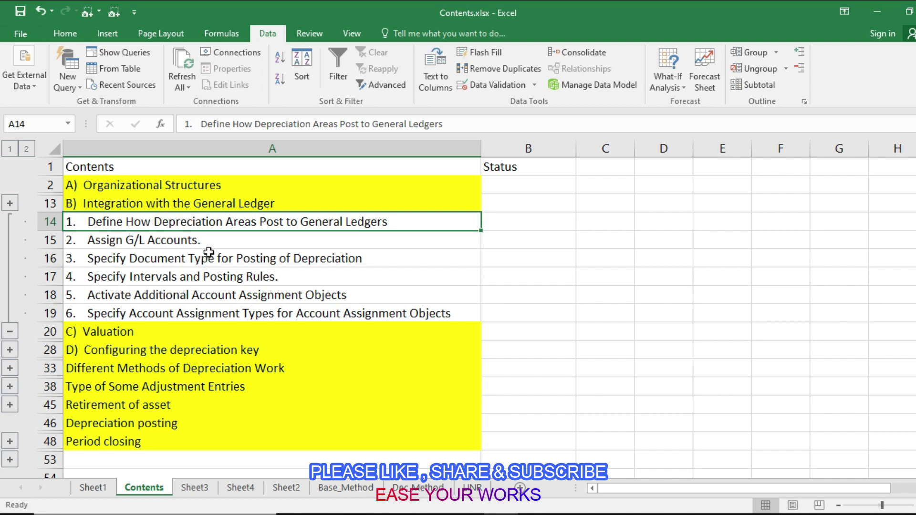
left_click(238, 242)
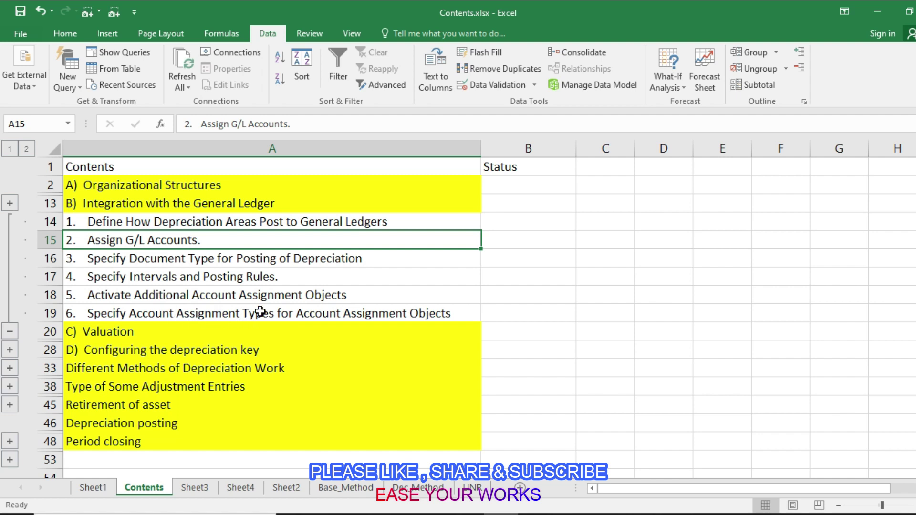
left_click(411, 314)
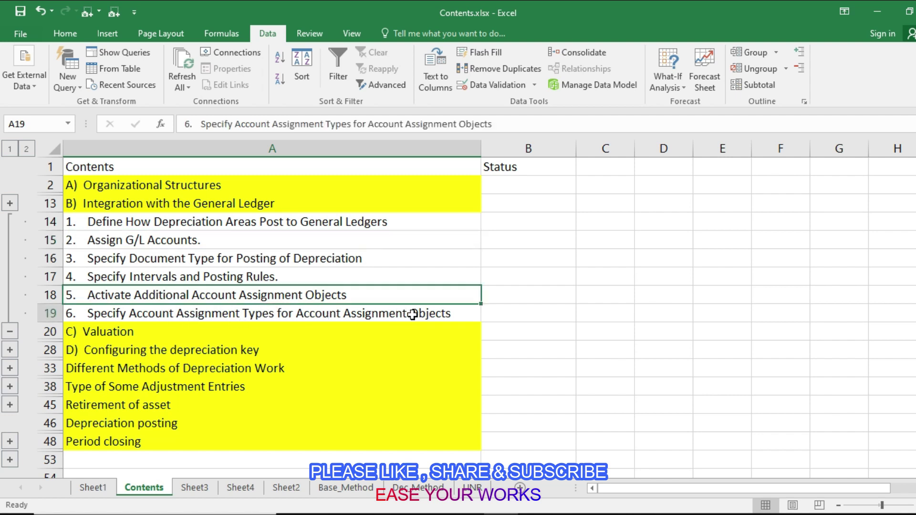
left_click(156, 243)
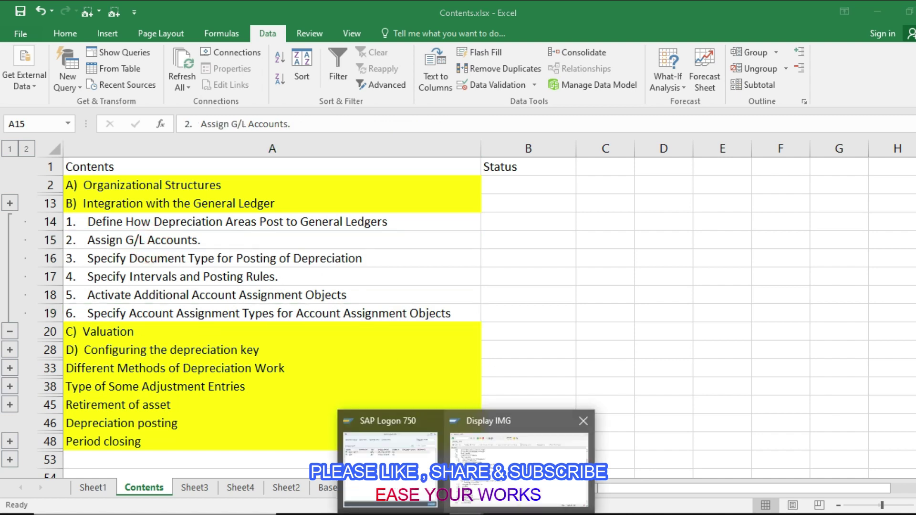
Switch to SAP, collapse Organizational Structures and open Define How Depreciation Areas Post to General Ledger under Integration with the General Ledger.
left_click(480, 451)
left_click(58, 257)
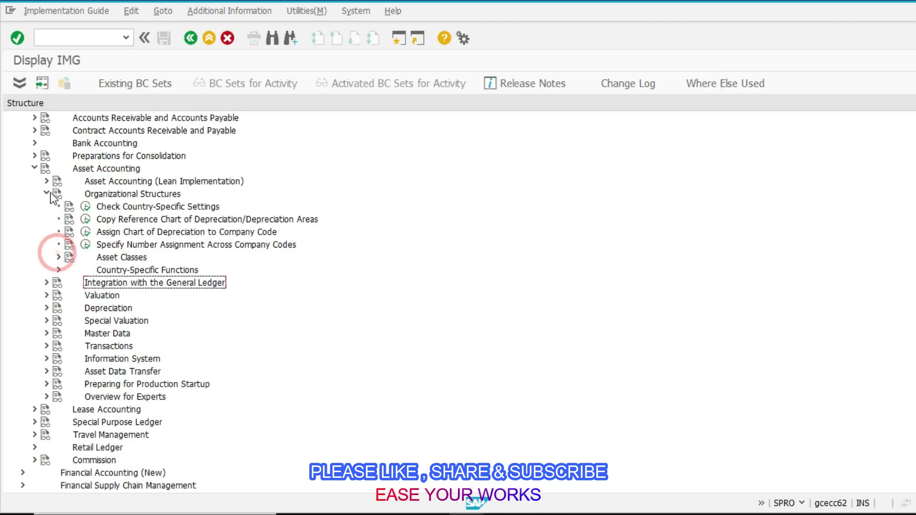
left_click(47, 193)
left_click(47, 207)
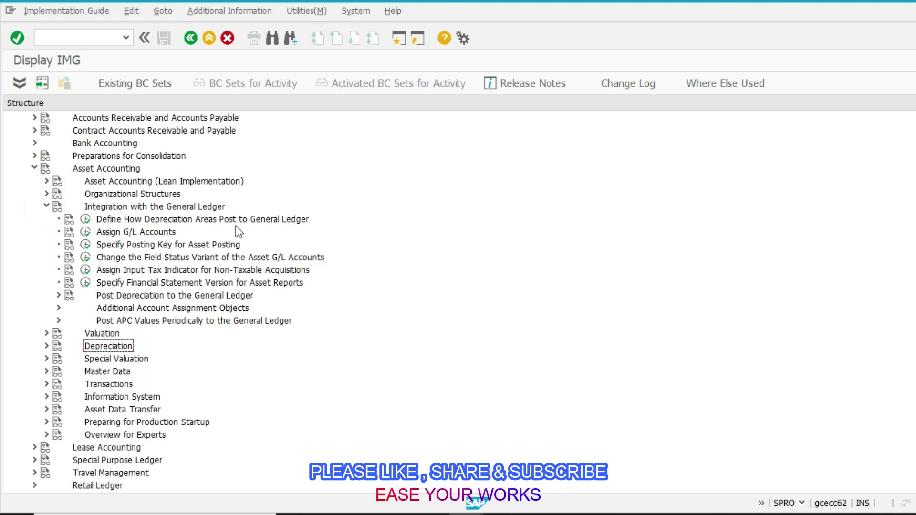
left_click(86, 219)
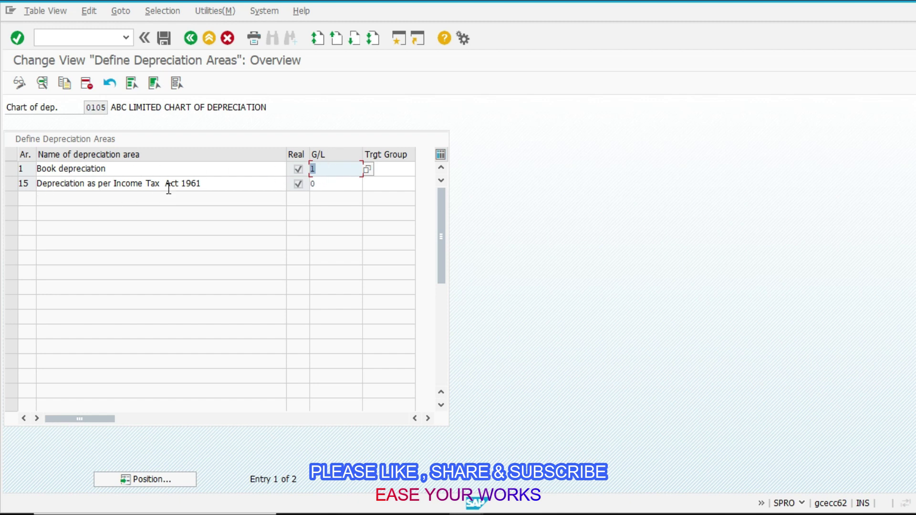
Check the G/L posting indicators and available target ledger groups for chart of depreciation 0105, then return to the implementation guide.
left_click(318, 185)
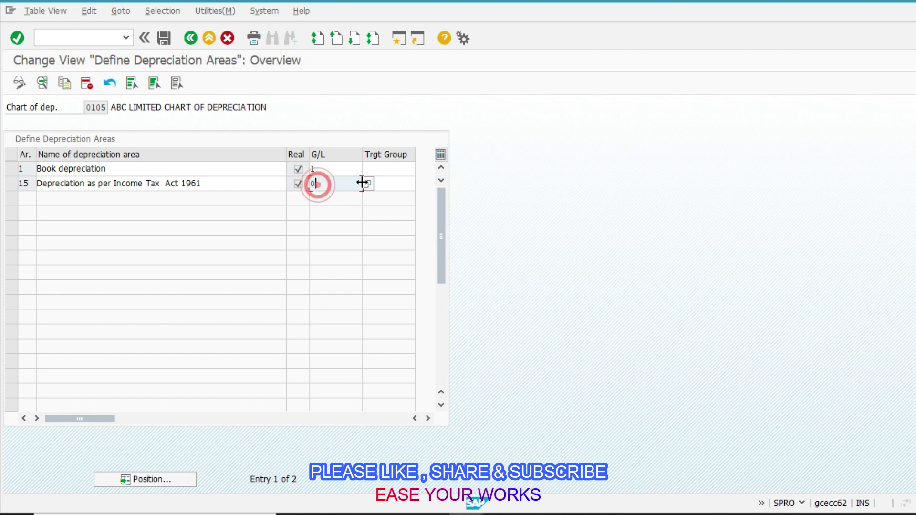
left_click(379, 170)
left_click(420, 173)
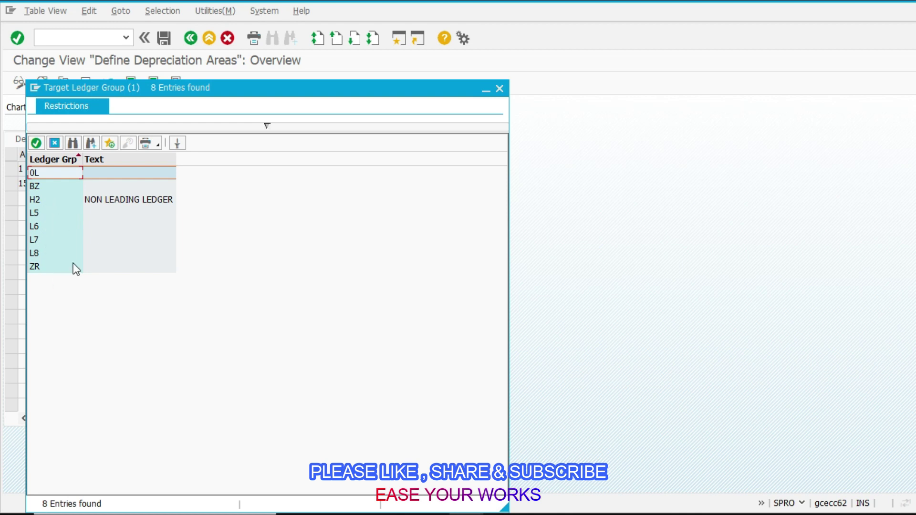
left_click(498, 90)
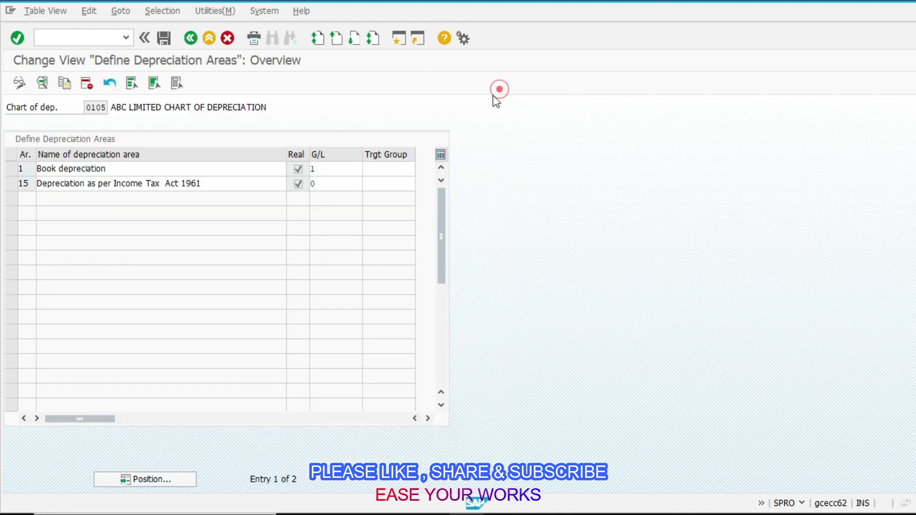
left_click(190, 39)
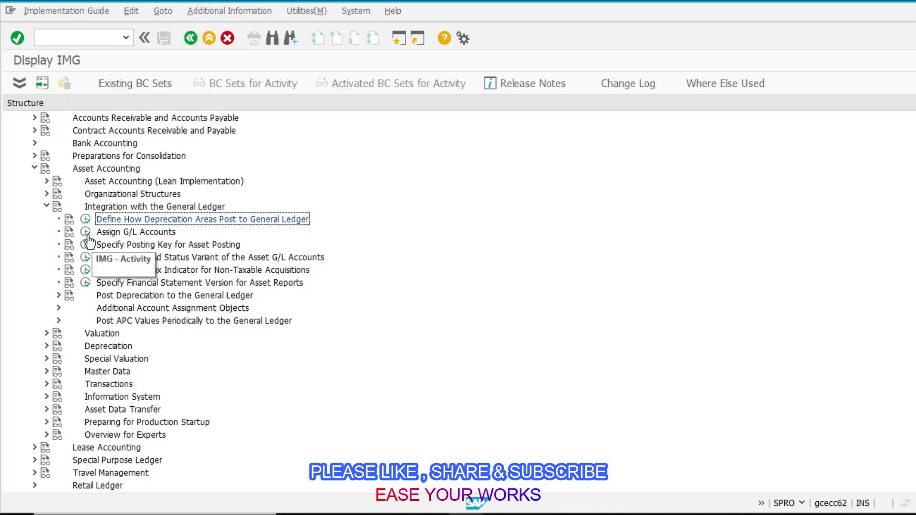
Switch to Contents.xlsx in Excel and mark Define How Depreciation Areas Post to General Ledgers as Done.
left_click(502, 514)
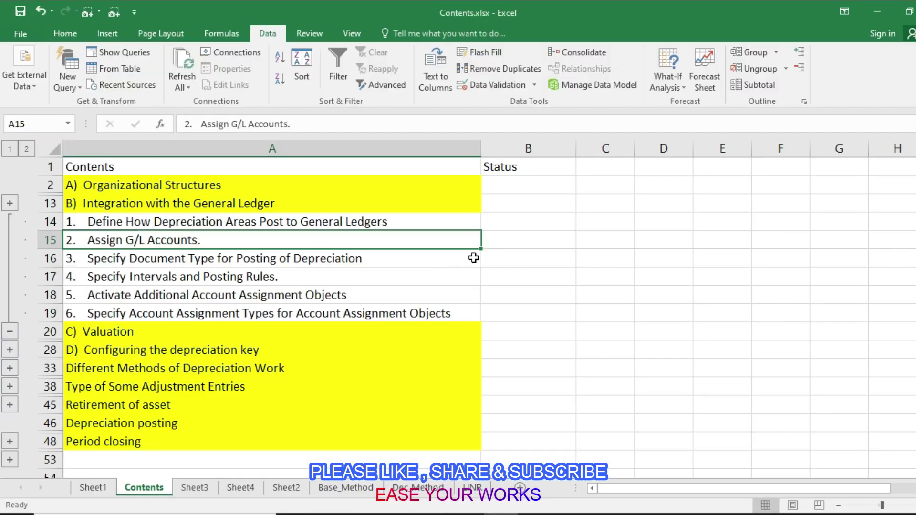
left_click(506, 216)
type("Done")
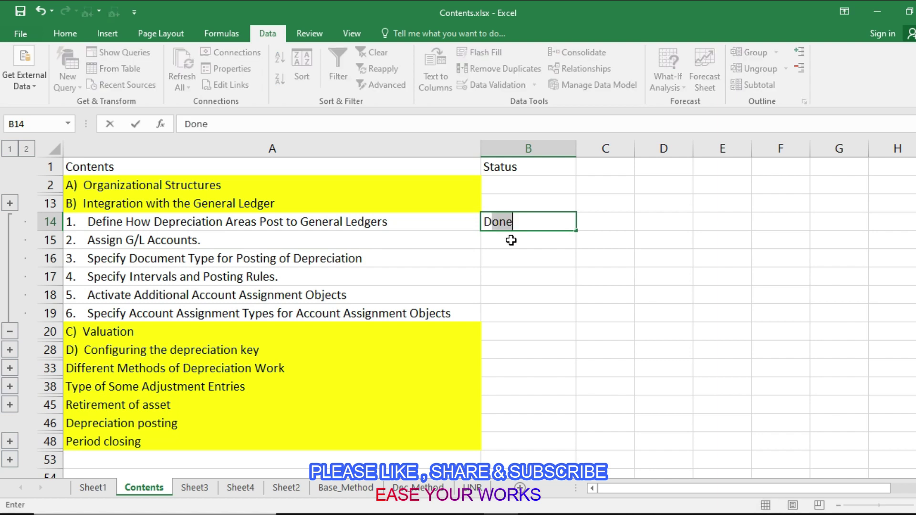
left_click(510, 240)
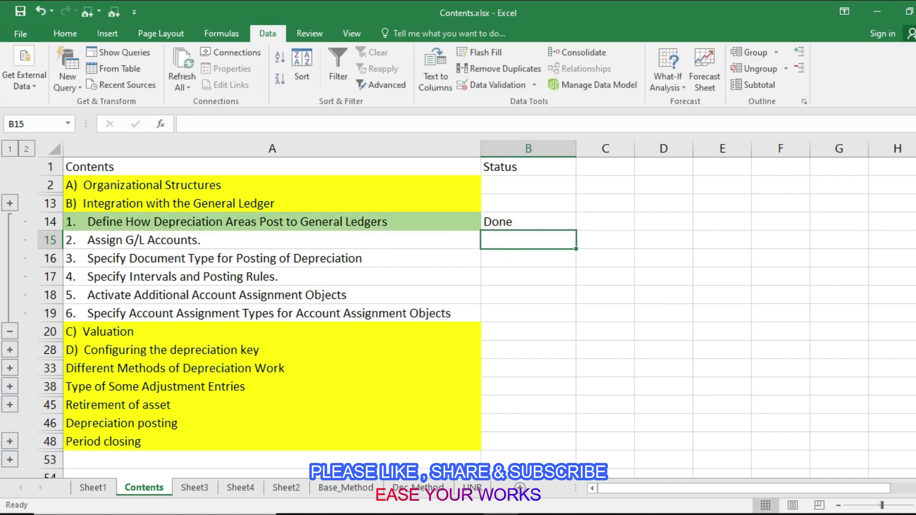
Switch to SAP, open Assign G/L Accounts and show the account determinations for chart of depreciation 0105.
mouse_move(504, 514)
left_click(494, 397)
left_click(87, 232)
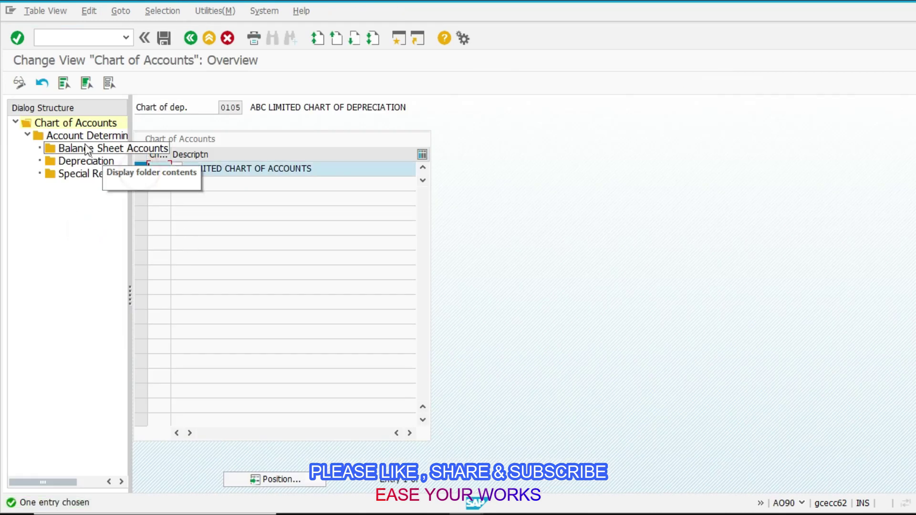
double_click(87, 137)
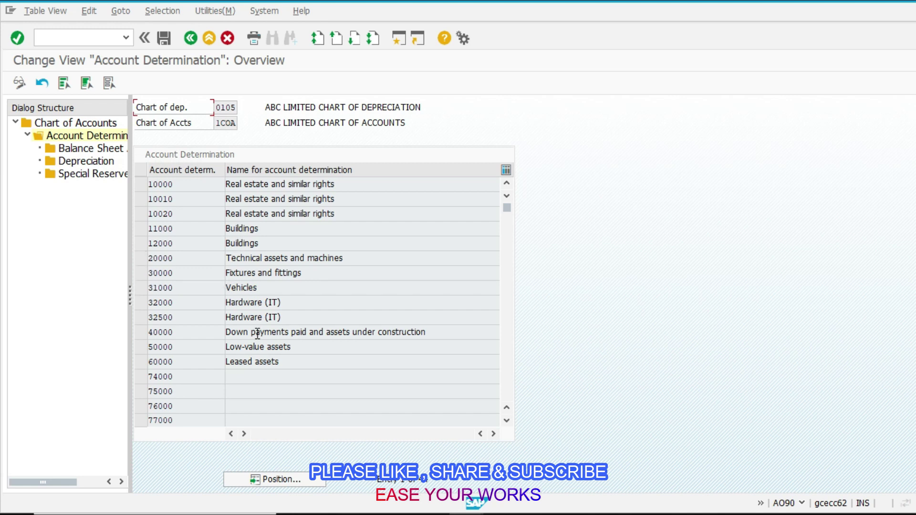
Select account determination Z010002 VEHICLE and open its balance sheet accounts for book depreciation.
scroll(257, 338, "down", 9)
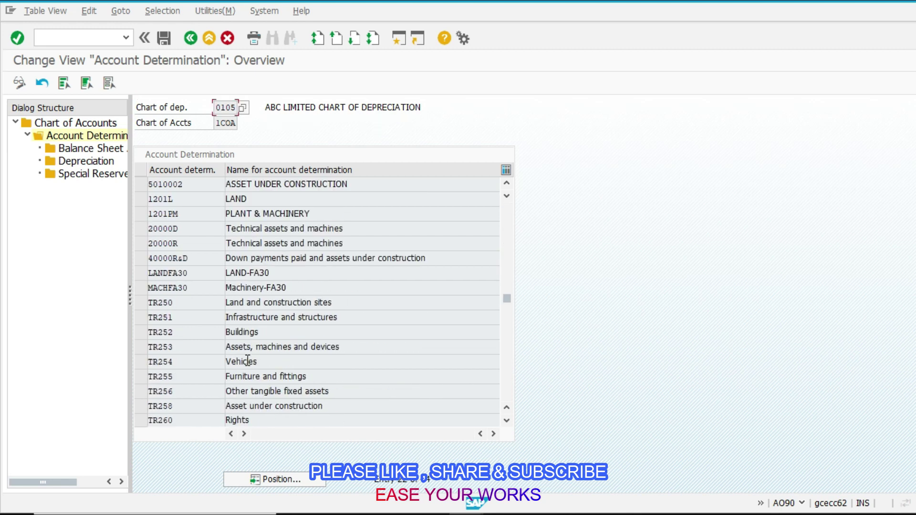
scroll(246, 361, "down", 5)
scroll(246, 361, "up", 5)
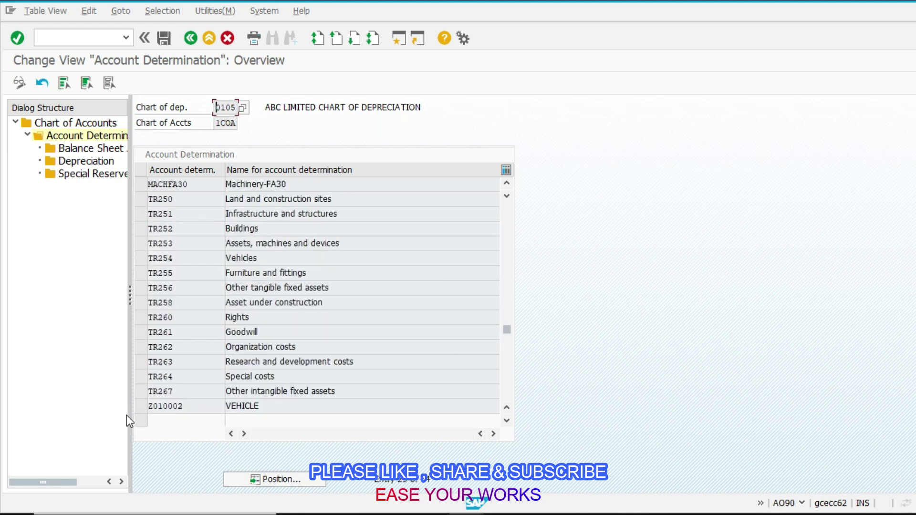
left_click(142, 406)
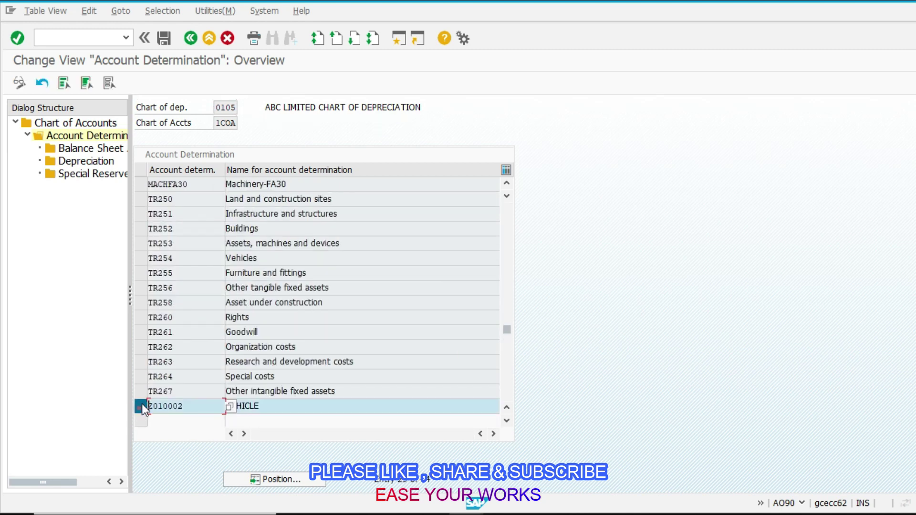
double_click(100, 150)
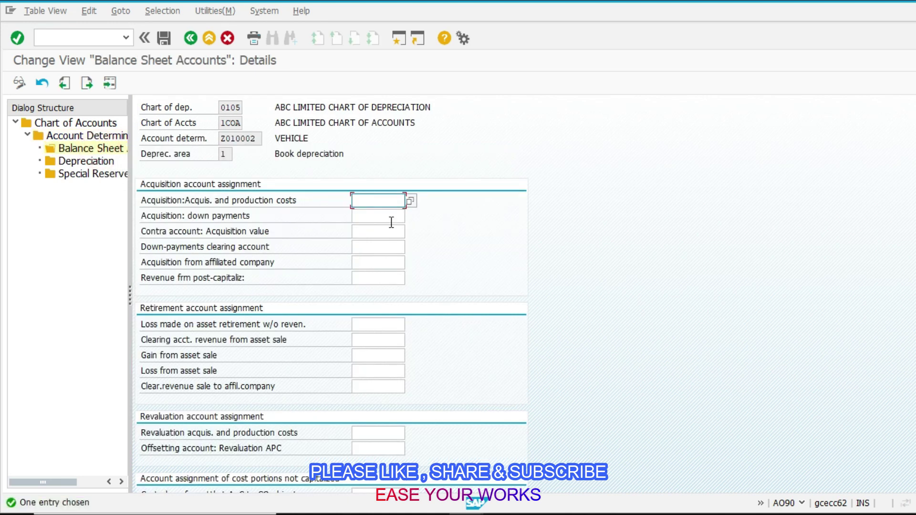
Assign Fixed Asset Account 14001 from chart of accounts 1COA to acquisition and production costs.
key("alt")
left_click(374, 202)
key("F4")
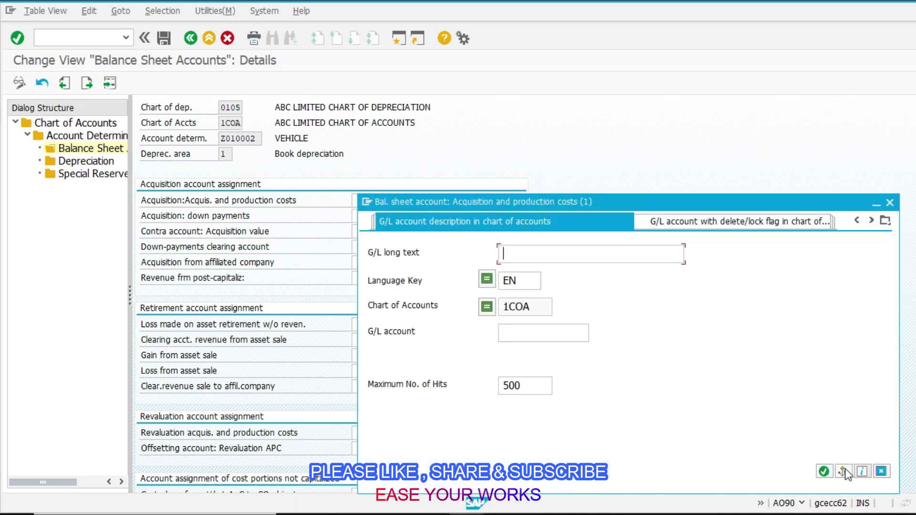
key("Return")
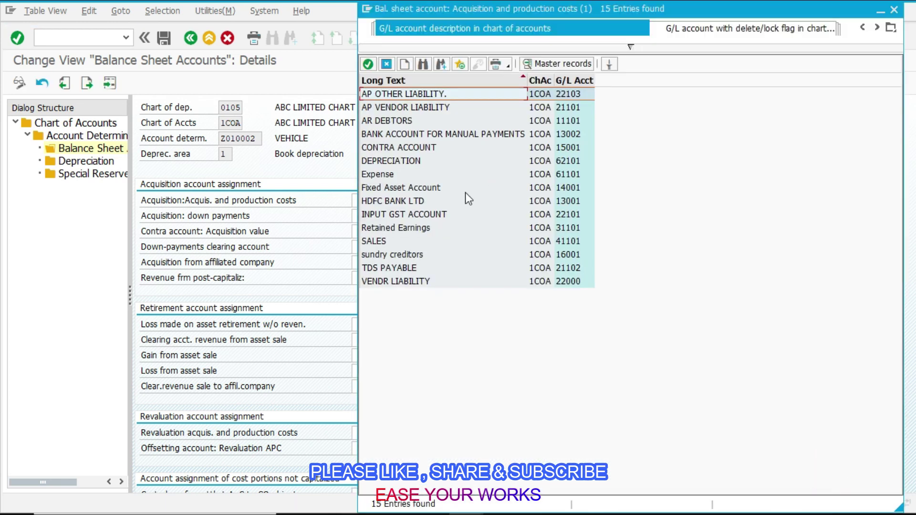
double_click(409, 190)
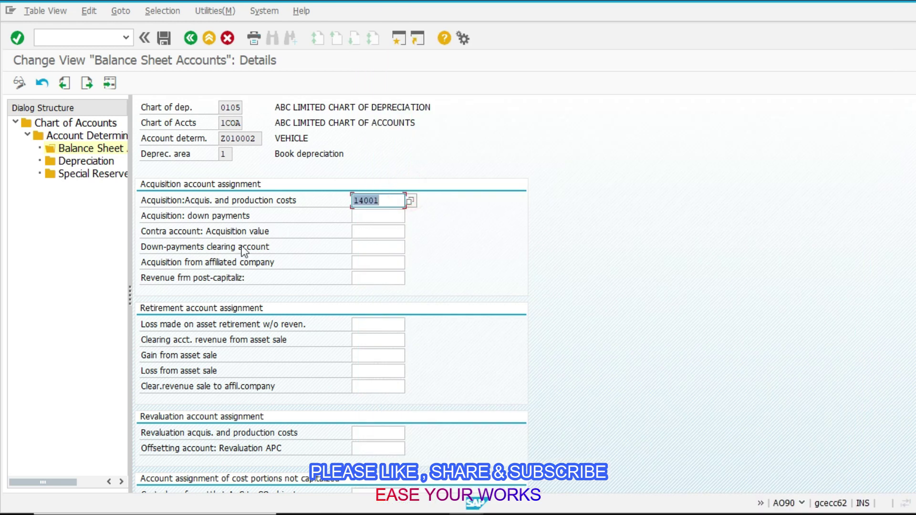
Assign CONTRA ACCOUNT 15001 as the contra account for acquisition value.
left_click(365, 233)
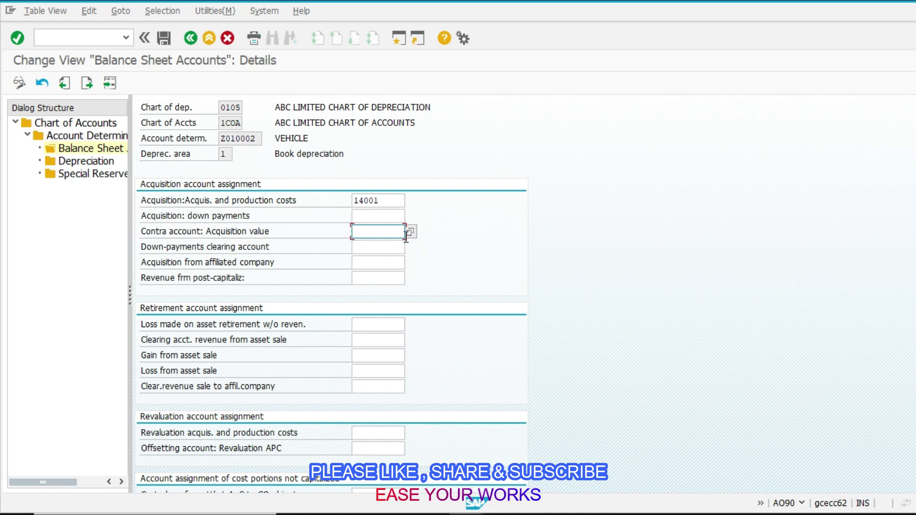
left_click(410, 233)
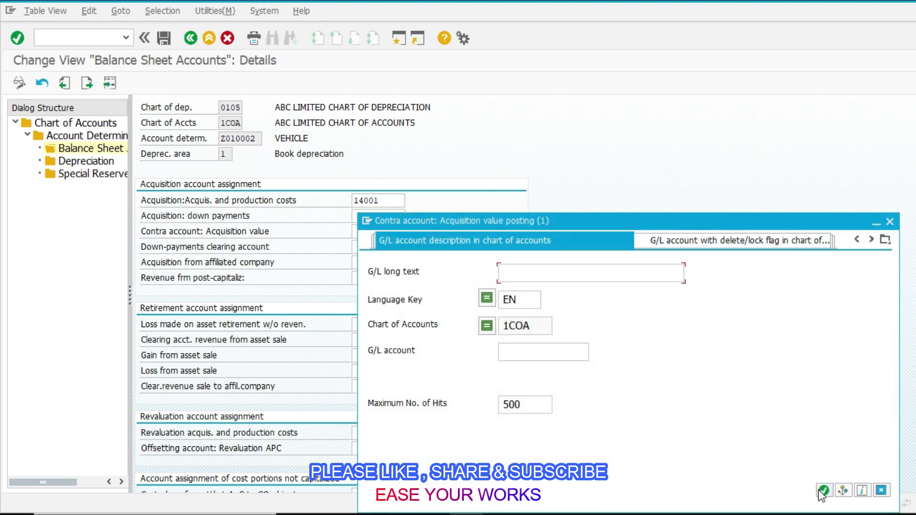
left_click(818, 489)
left_click(428, 149)
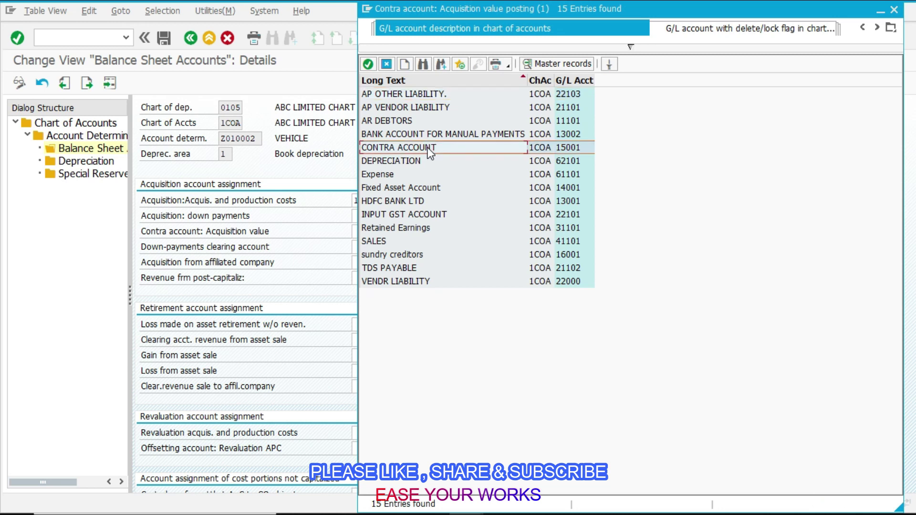
double_click(438, 148)
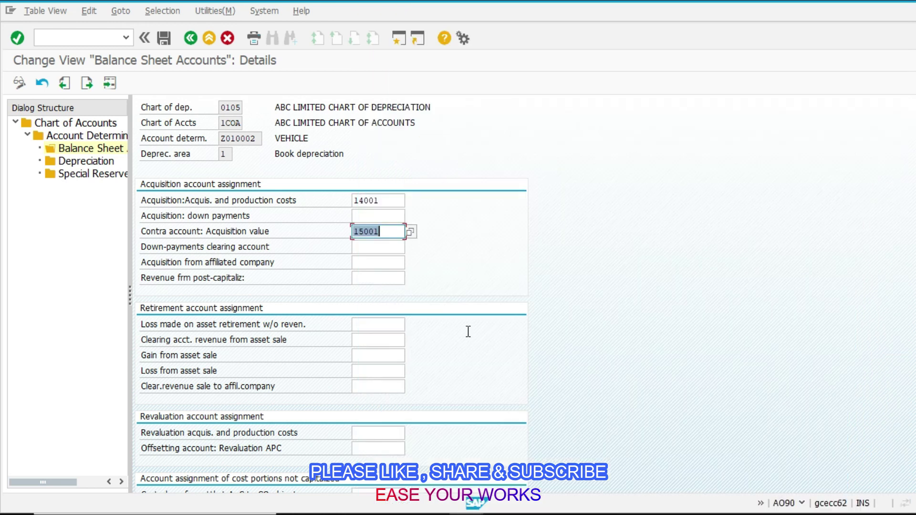
Open the depreciation accounts for VEHICLE and set accumulated ordinary depreciation to 14001 and the ordinary depreciation expense account to 62101.
double_click(86, 161)
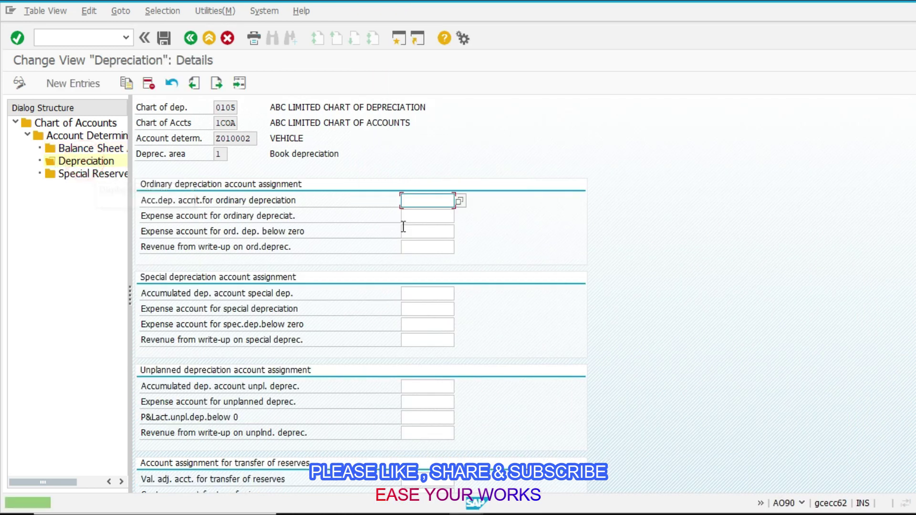
left_click(459, 201)
left_click(871, 473)
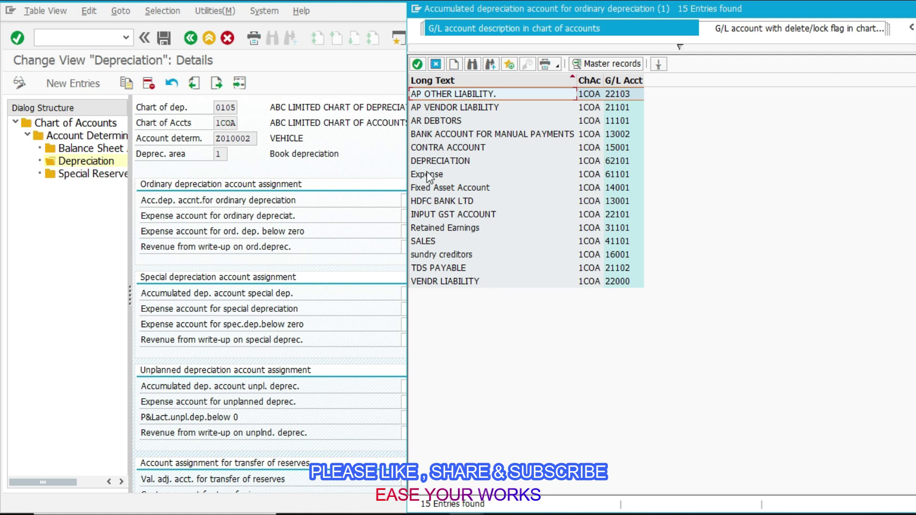
left_click(311, 247)
left_click(425, 205)
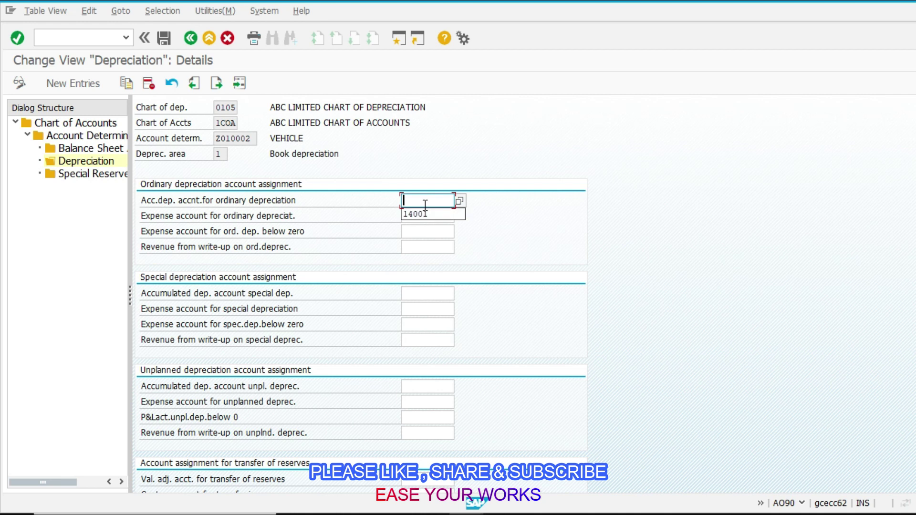
type("14001")
key("Tab")
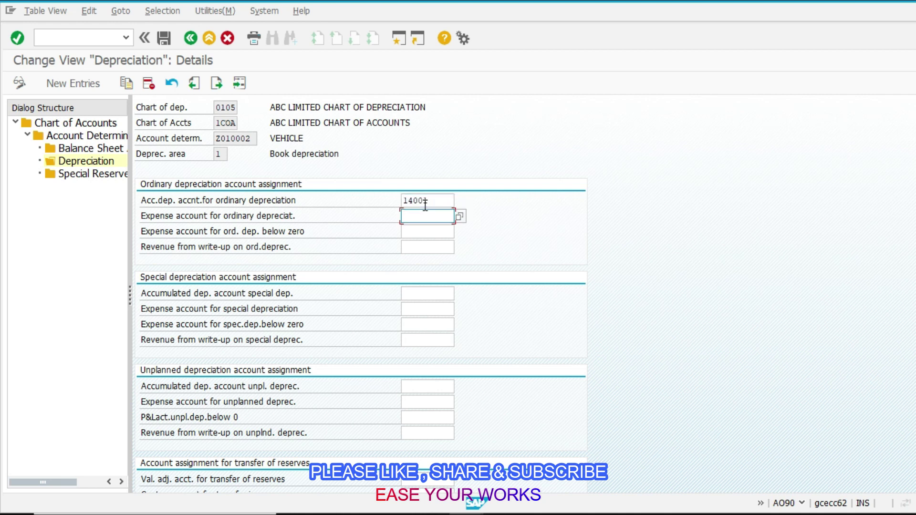
key("Down")
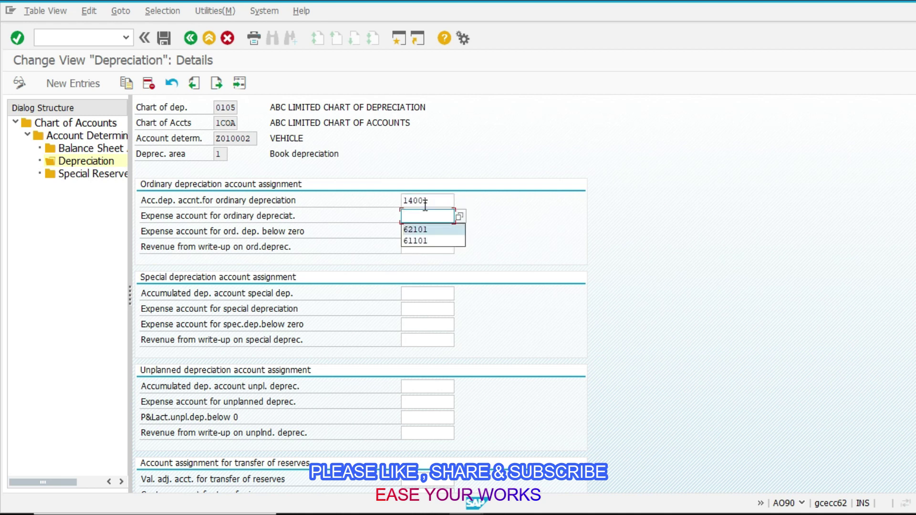
key("Return")
Reselect Fixed Asset Account 14001 for accumulated depreciation and DEPRECIATION 62101 for ordinary depreciation expense from the G/L account lists.
double_click(425, 205)
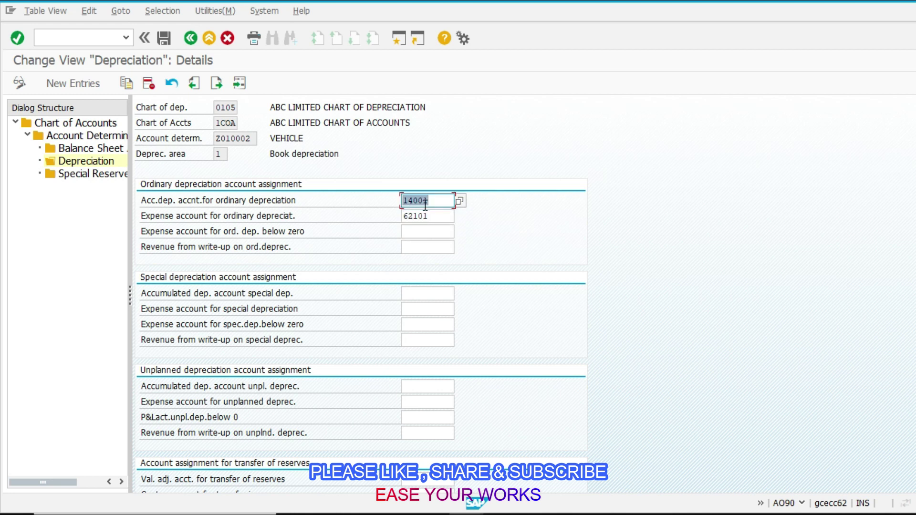
key("F4")
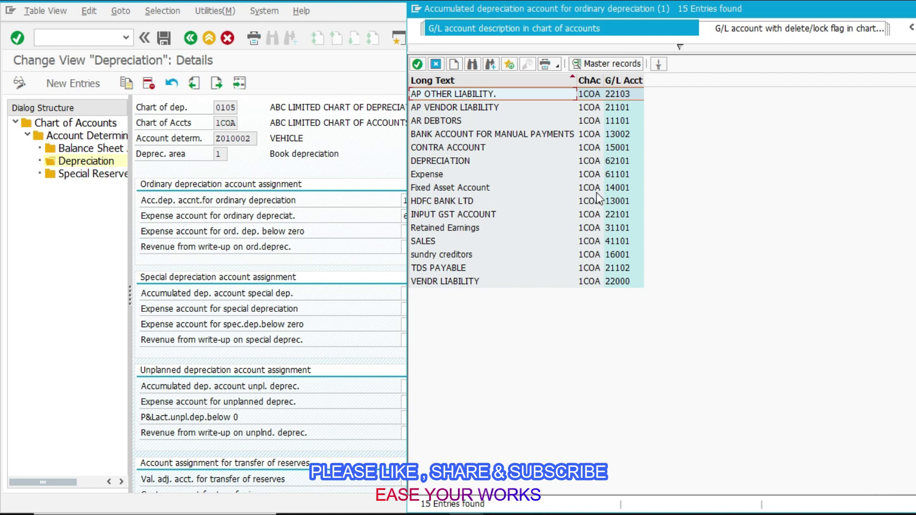
double_click(468, 190)
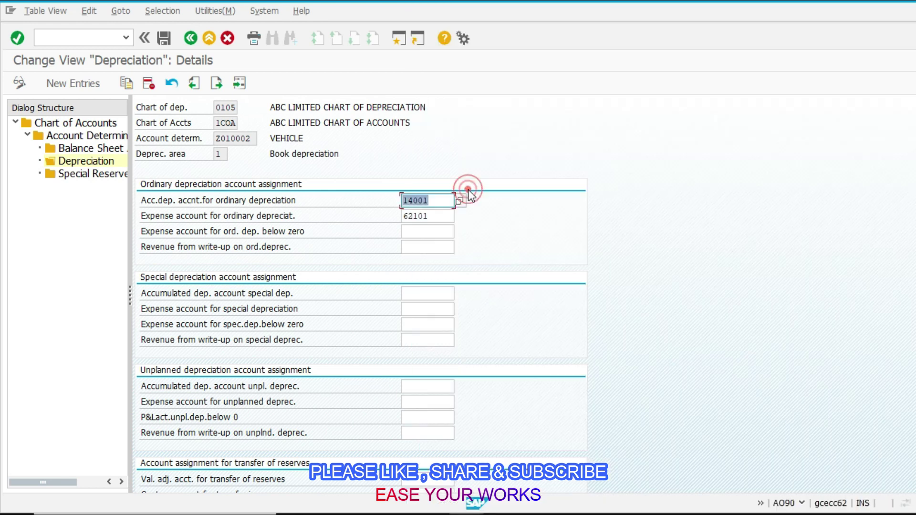
left_click(436, 217)
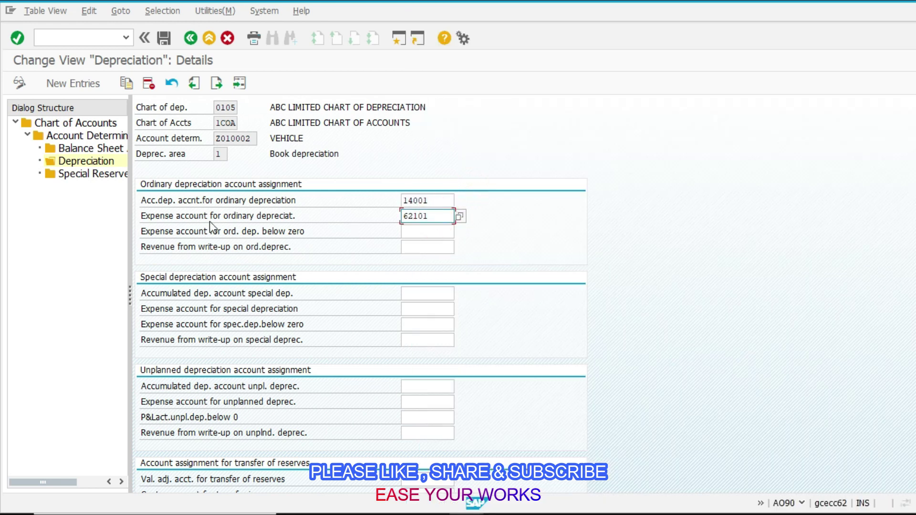
left_click(460, 216)
left_click(874, 487)
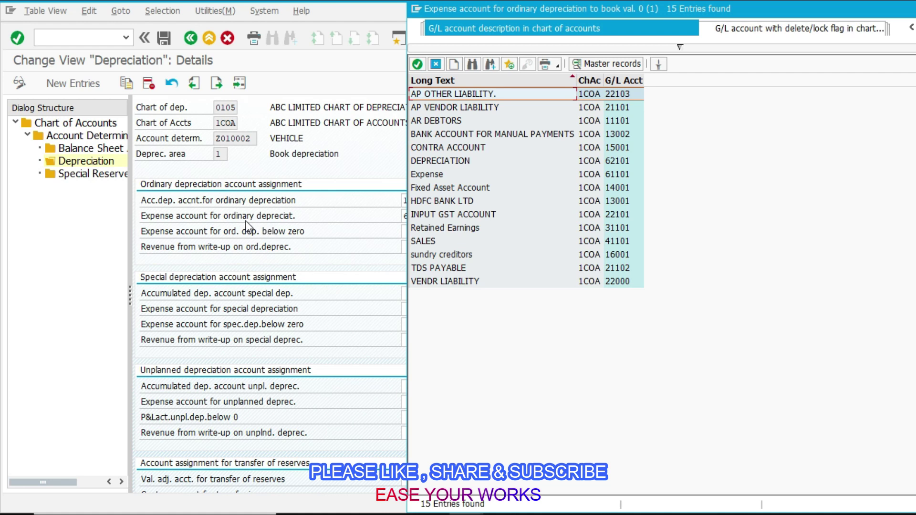
double_click(443, 162)
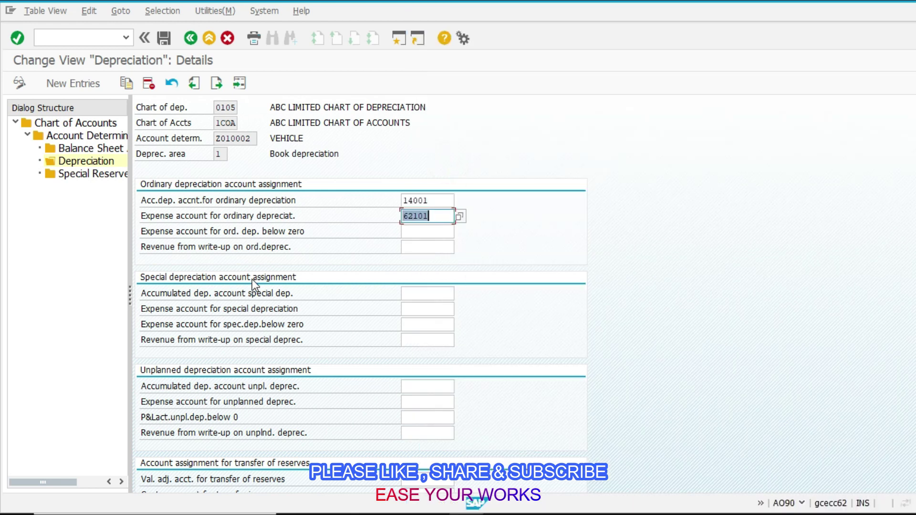
Review the account assignments for VEHICLE in the balance sheet accounts and the depreciation accounts.
double_click(103, 149)
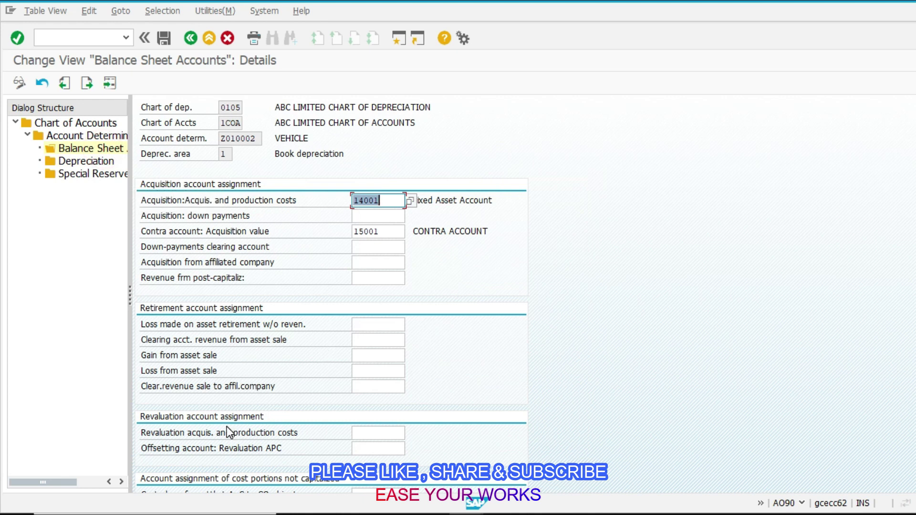
scroll(228, 427, "down", 1)
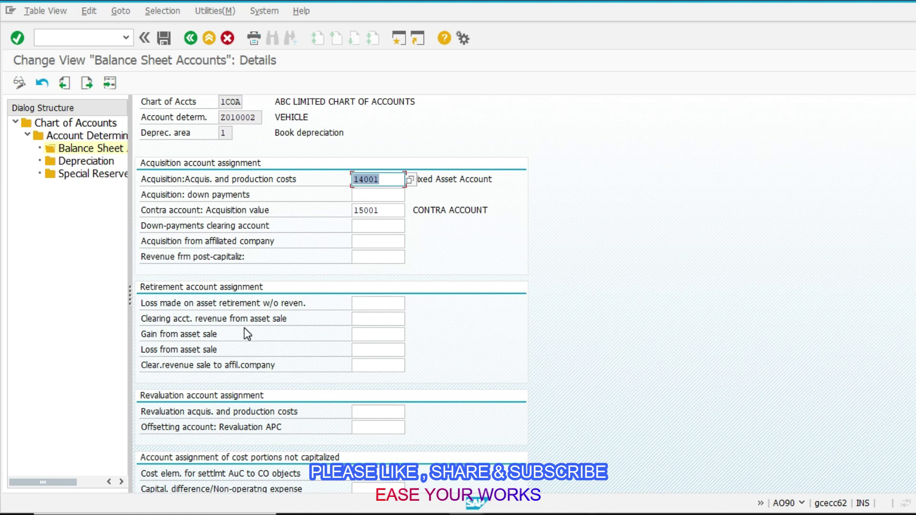
scroll(318, 382, "down", 4)
scroll(316, 428, "up", 5)
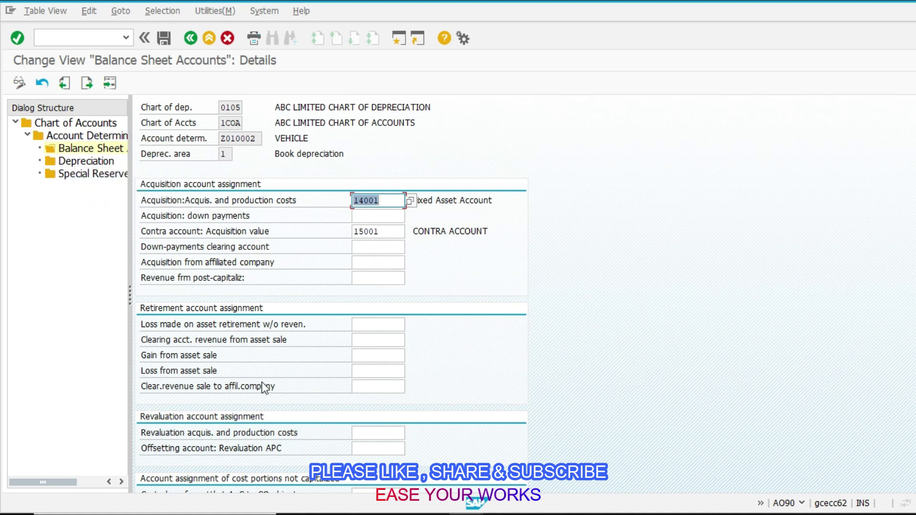
scroll(240, 397, "down", 4)
scroll(191, 437, "up", 5)
double_click(87, 162)
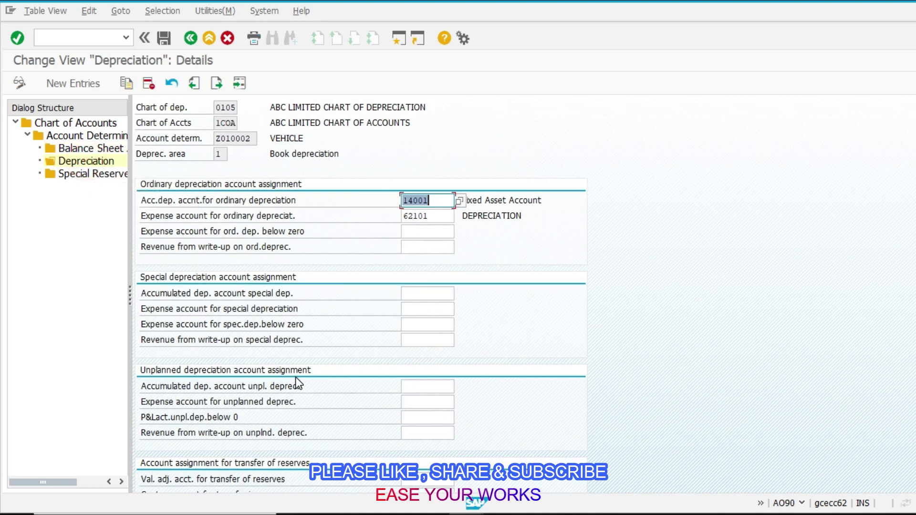
scroll(296, 382, "down", 3)
scroll(215, 312, "up", 3)
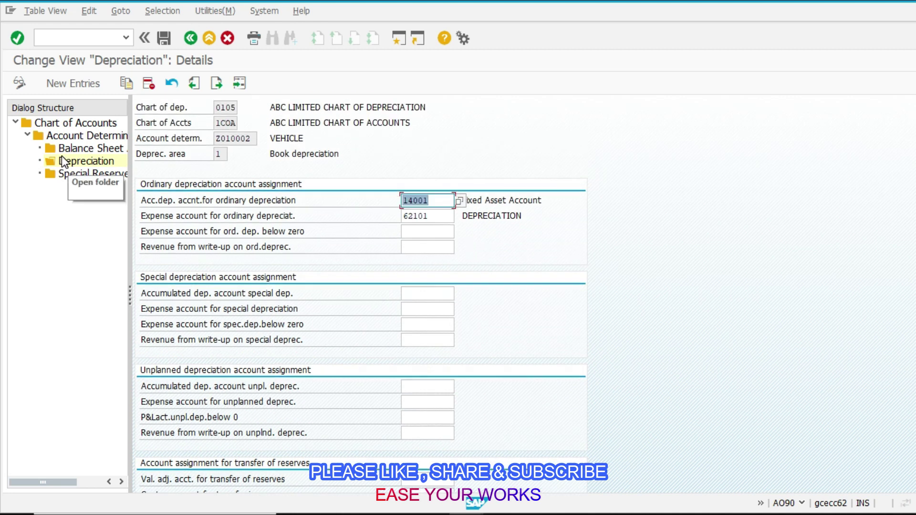
Save the VEHICLE account assignments and return to the implementation guide structure.
key("ctrl+s")
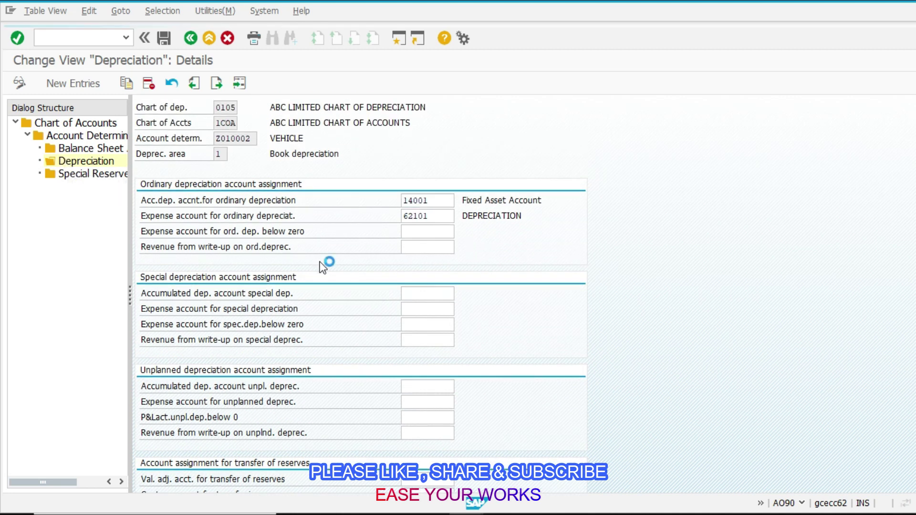
left_click(166, 237)
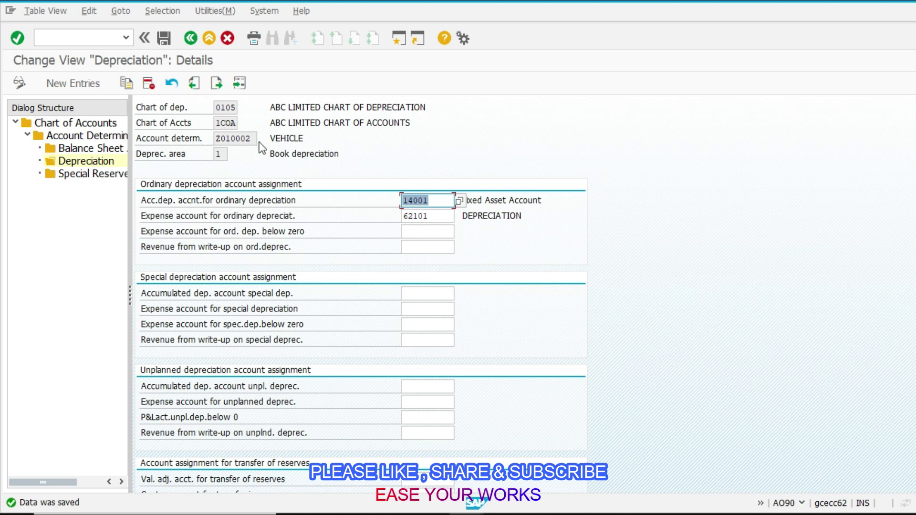
left_click(165, 40)
left_click(194, 34)
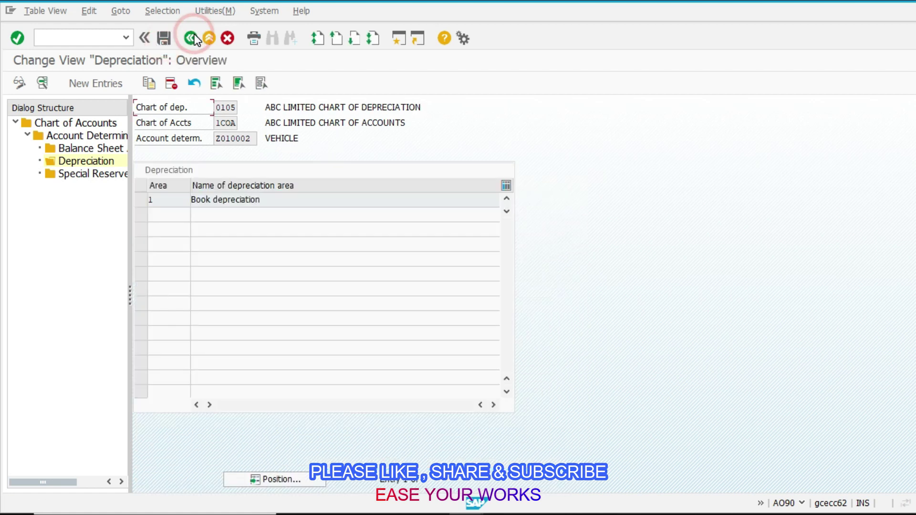
left_click(194, 35)
left_click(194, 35)
left_click(193, 35)
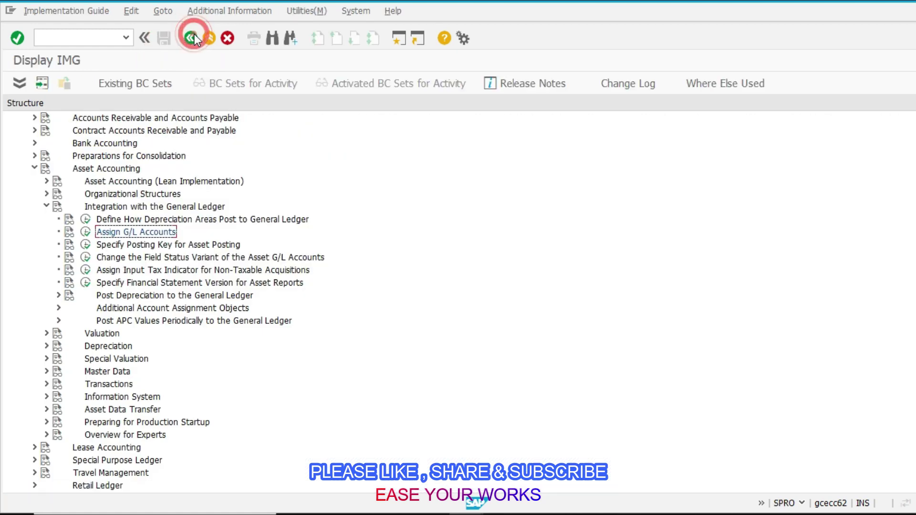
Switch to Contents.xlsx in Excel and mark Assign G/L Accounts as Done.
key("alt+Tab")
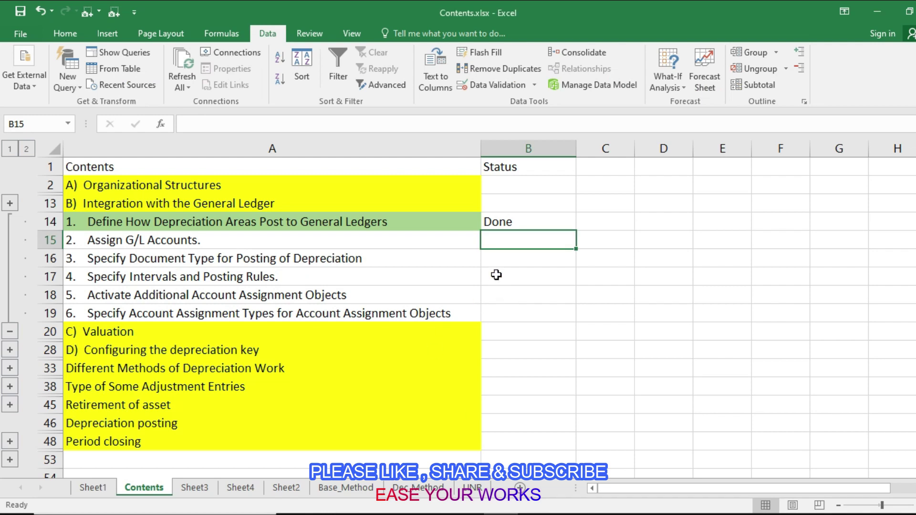
type("Done")
key("Return")
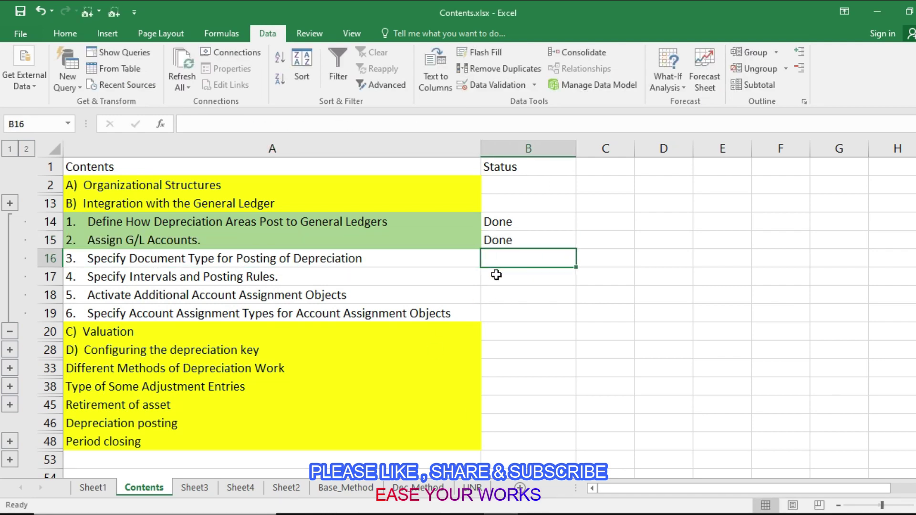
key("Left")
Switch to SAP, open Specify Document Type for Posting of Depreciation under Post Depreciation to the General Ledger and choose Define Document Types.
left_click(466, 514)
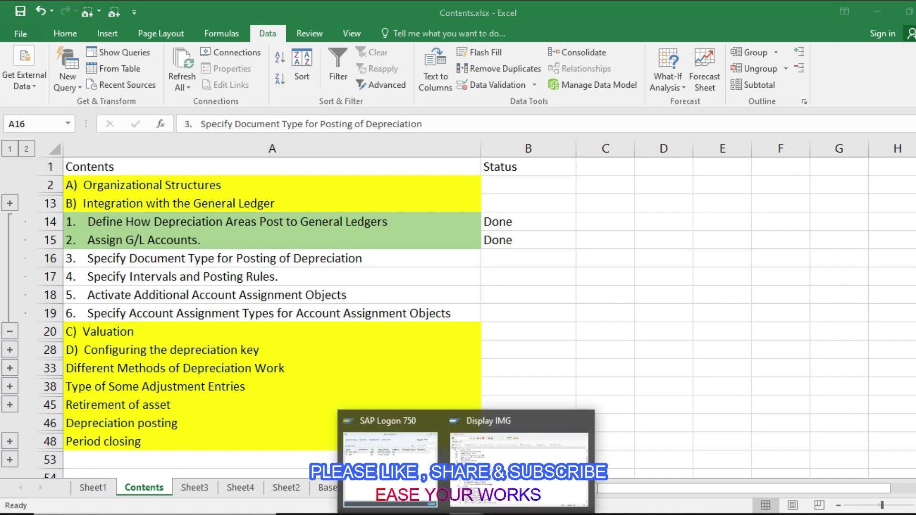
left_click(520, 459)
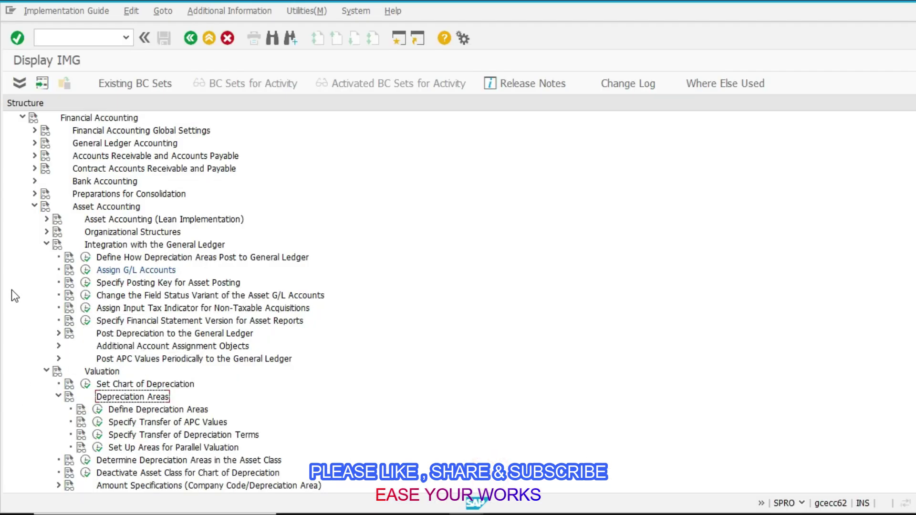
left_click(57, 334)
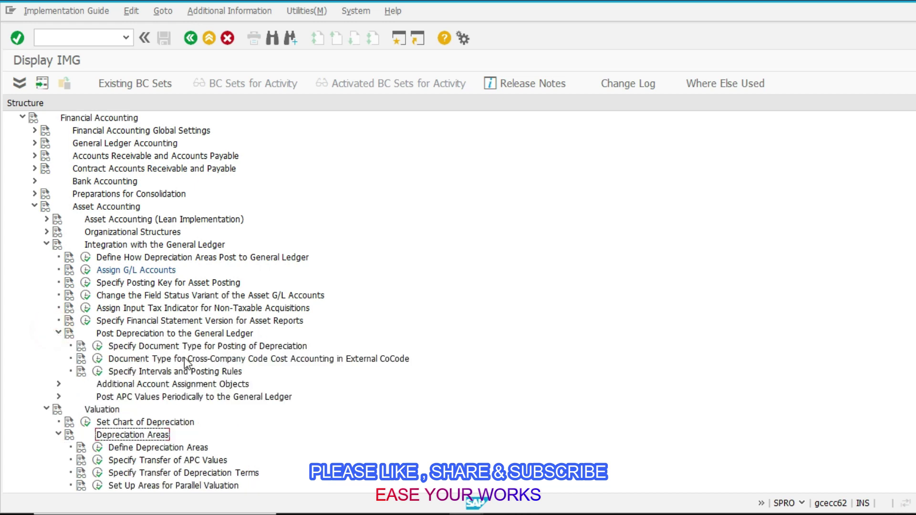
left_click(97, 348)
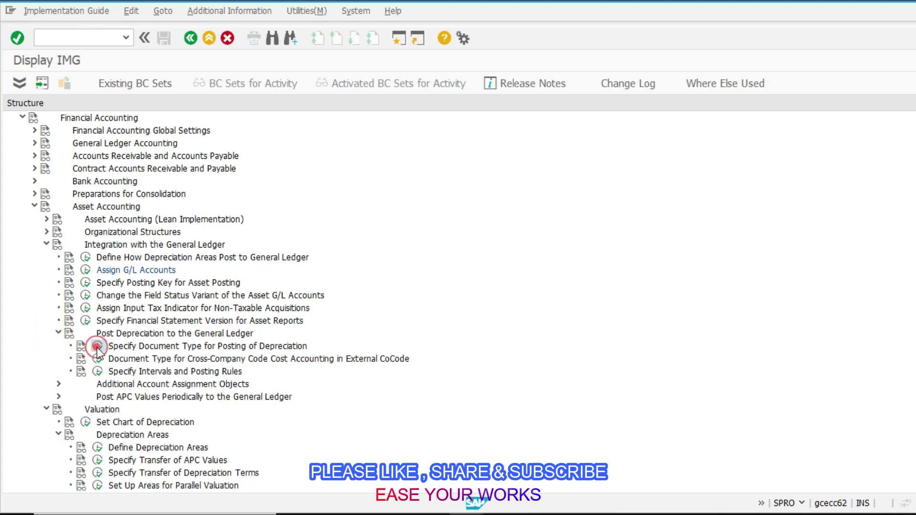
double_click(110, 162)
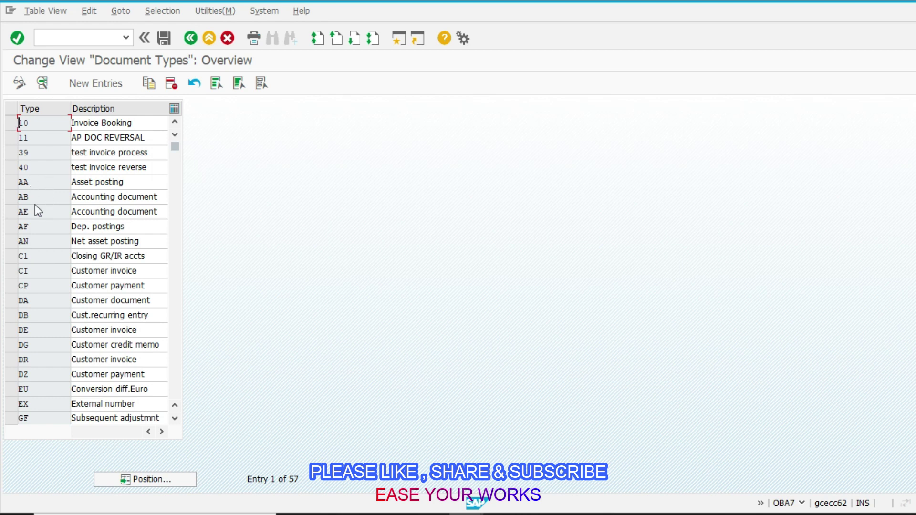
Examine the details of document types AA, AB, AE and AF one after another.
double_click(39, 183)
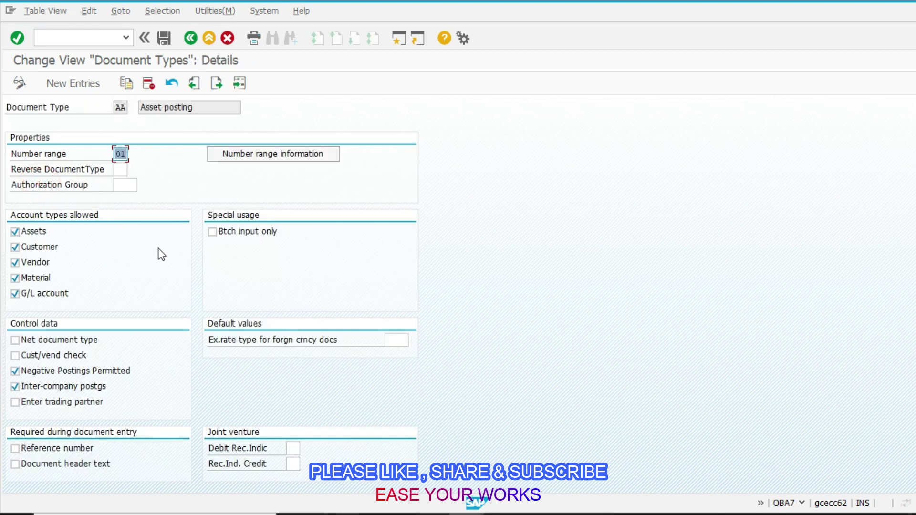
key("F3")
double_click(58, 197)
key("F3")
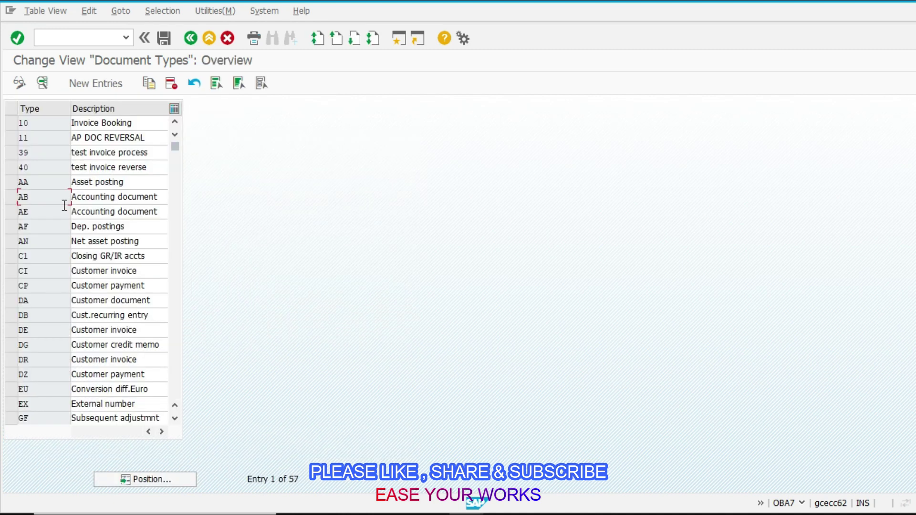
double_click(56, 211)
key("F3")
double_click(56, 226)
key("F3")
Leave the document types overview and open the activity Specify Document Type for Posting of Depreciation.
left_click(190, 38)
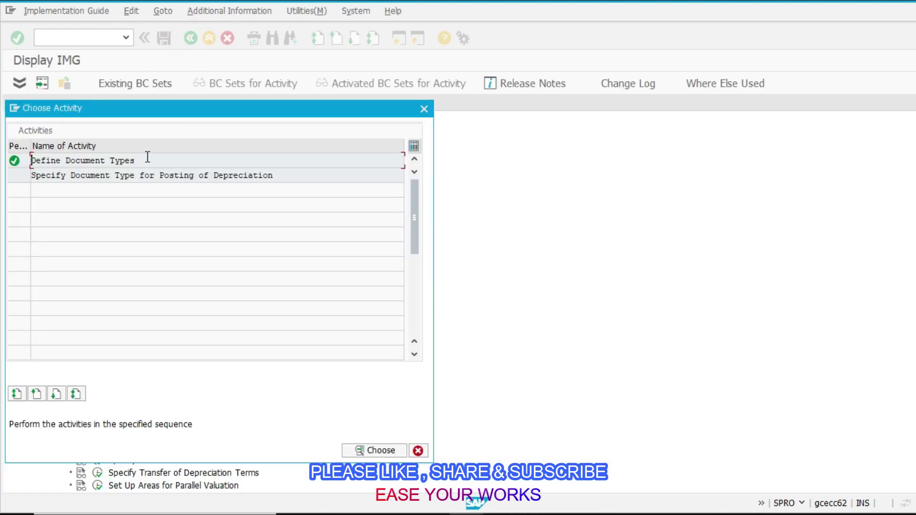
double_click(143, 176)
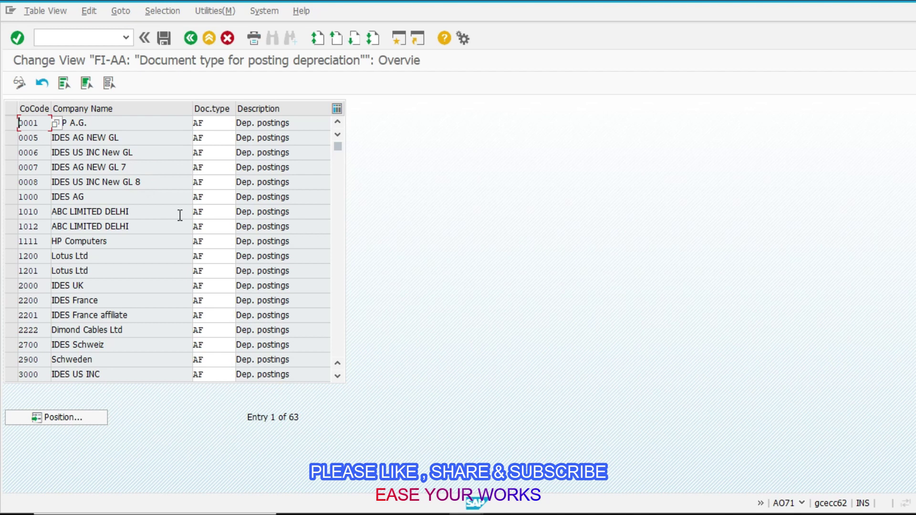
Locate company code Z002 in the list of document types for posting depreciation, and close the activity.
left_click(68, 418)
type("z002")
key("Return")
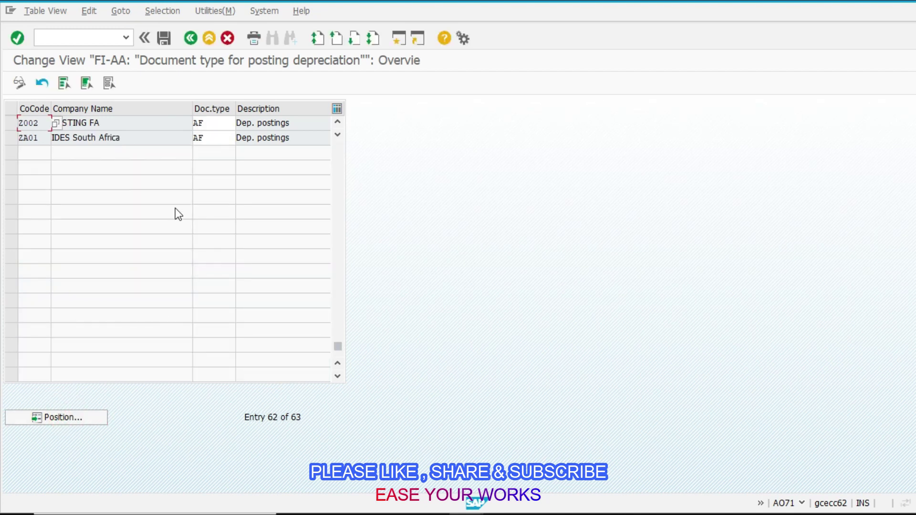
key("F3")
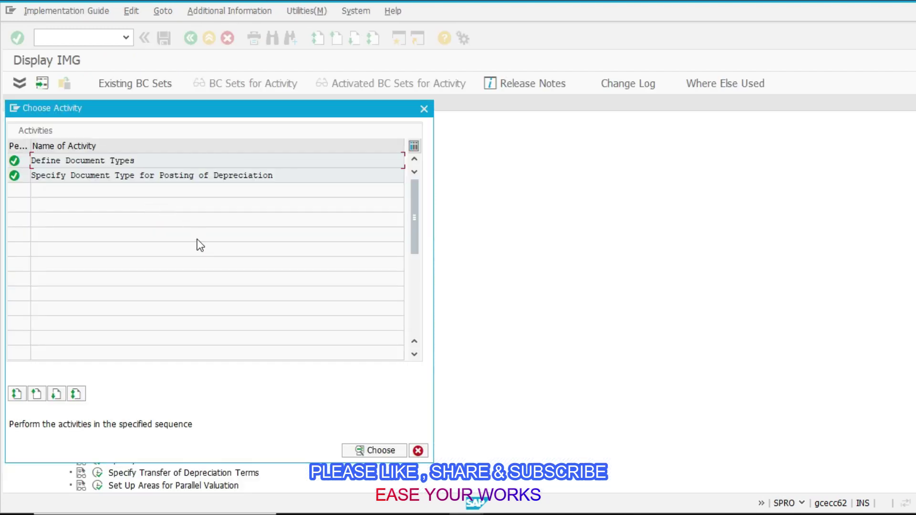
left_click(419, 450)
Switch to Contents.xlsx in Excel and mark Specify Document Type for Posting of Depreciation as Done.
key("alt+Tab")
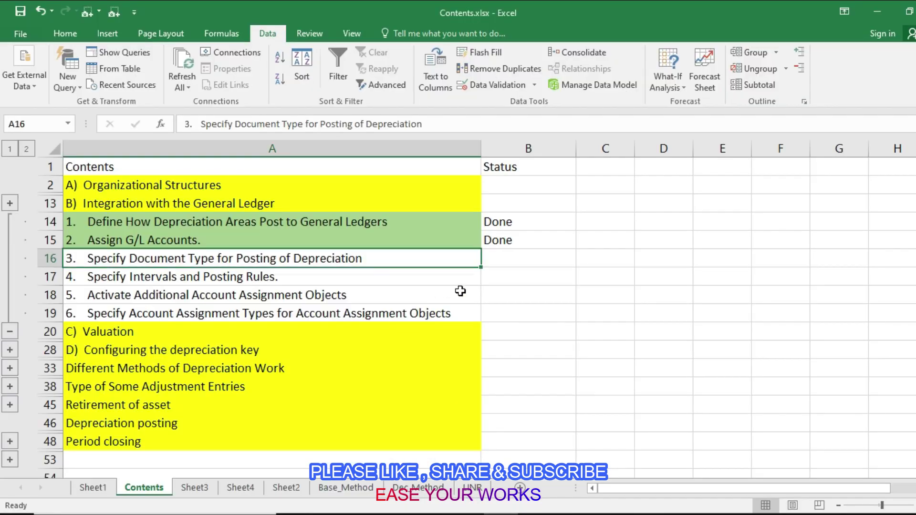
left_click(496, 265)
type("Done")
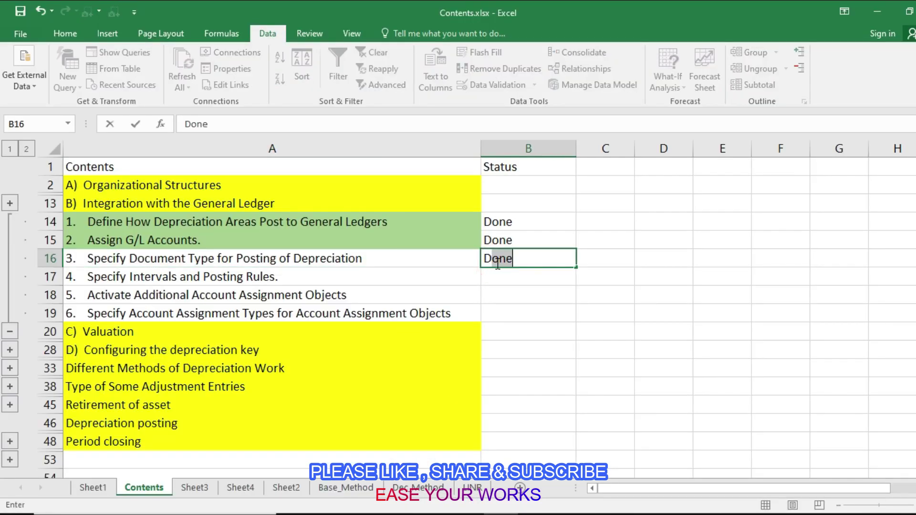
left_click(362, 262)
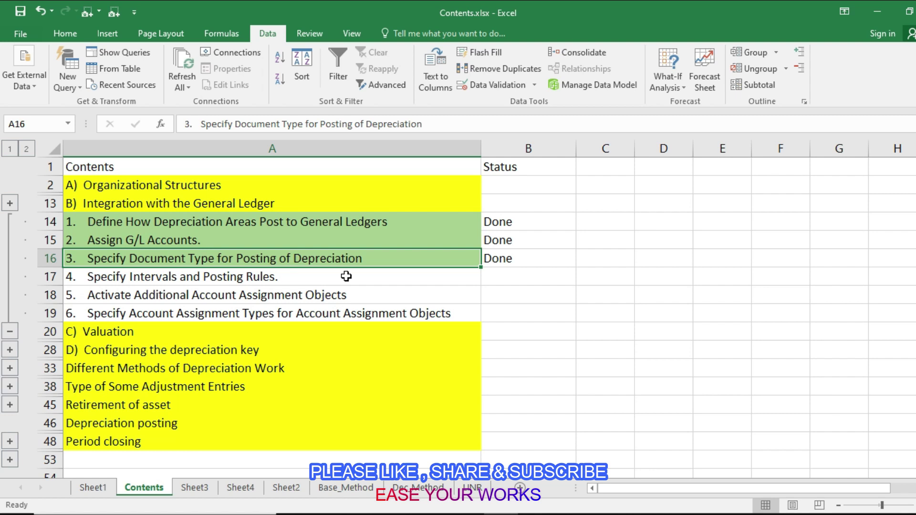
left_click(346, 276)
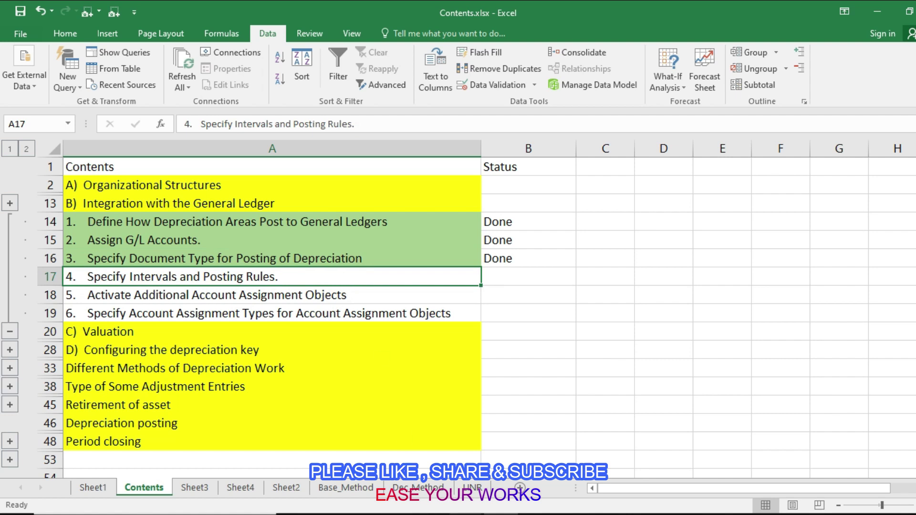
Switch to SAP, open Specify Intervals and Posting Rules and display the posting rules of company code Z002.
mouse_move(477, 508)
left_click(520, 439)
left_click(98, 372)
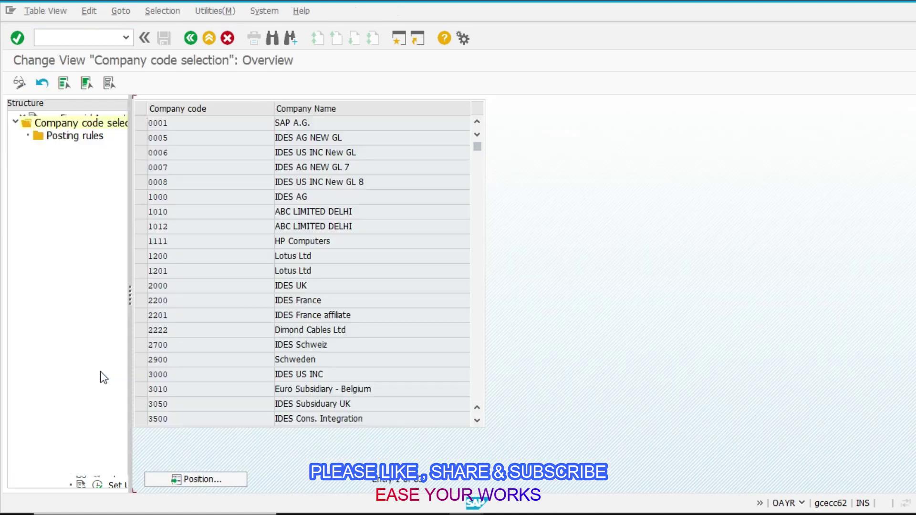
left_click(198, 480)
type("Z002")
key("Return")
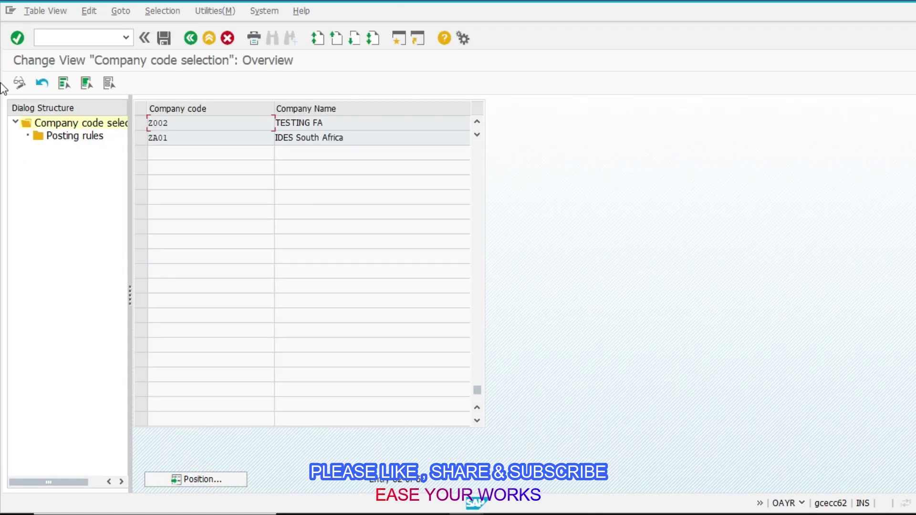
left_click(139, 123)
double_click(89, 137)
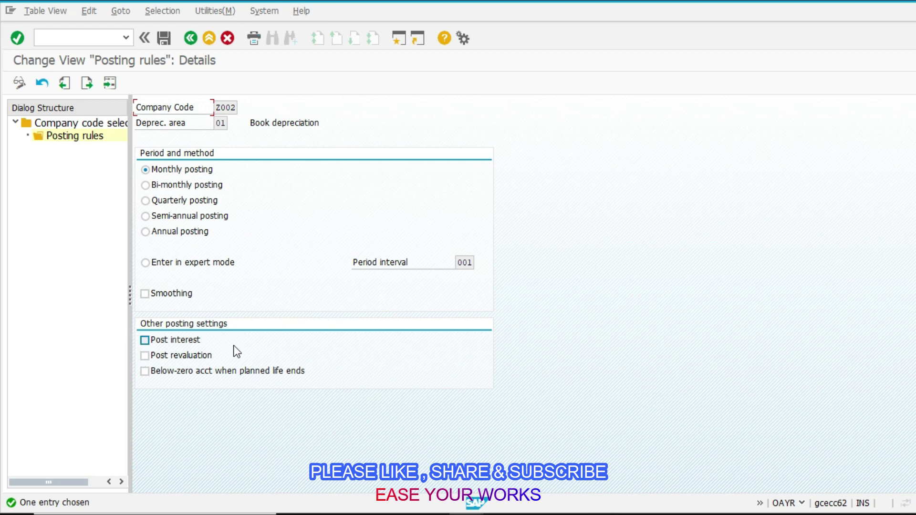
Enable Post revaluation in the posting rules of depreciation area 01, save, and return to the IMG.
left_click(149, 357)
left_click(164, 38)
left_click(164, 234)
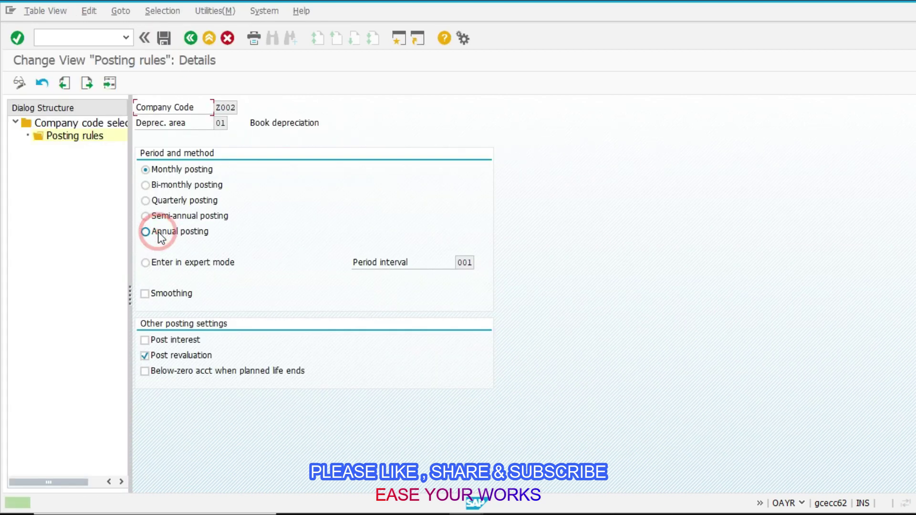
left_click(209, 38)
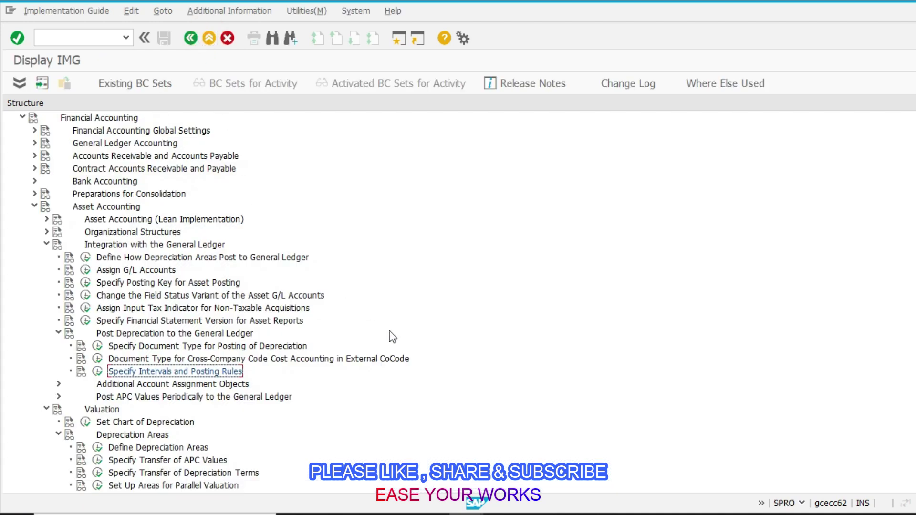
Switch to Contents.xlsx in Excel and mark Specify Intervals and Posting Rules as Done.
key("alt+Tab")
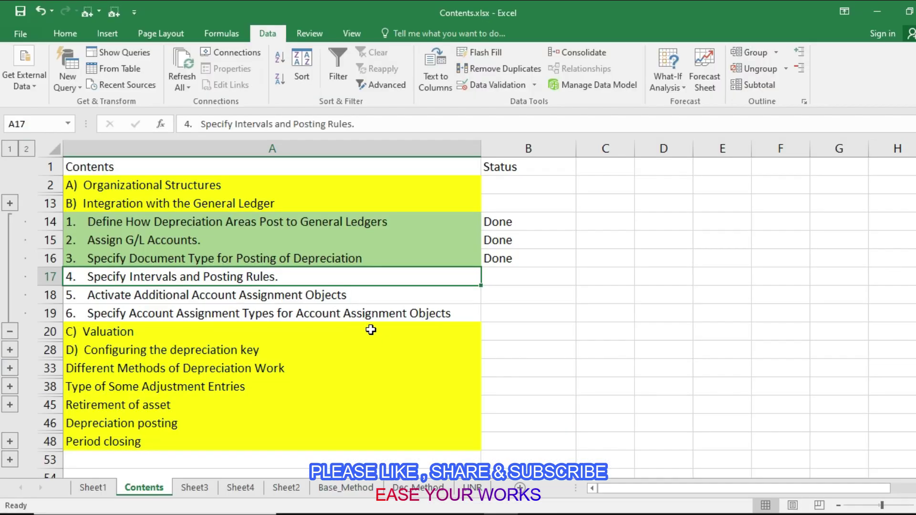
left_click(504, 282)
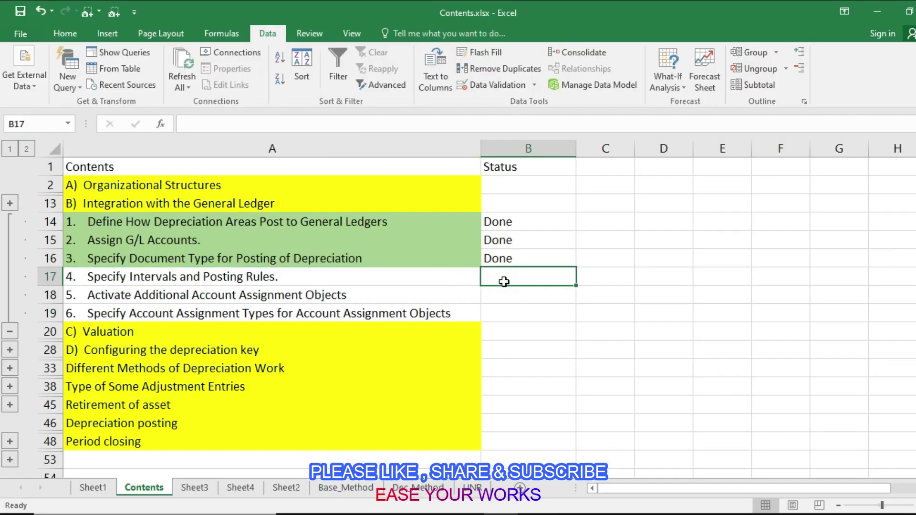
type("Done")
key("Return")
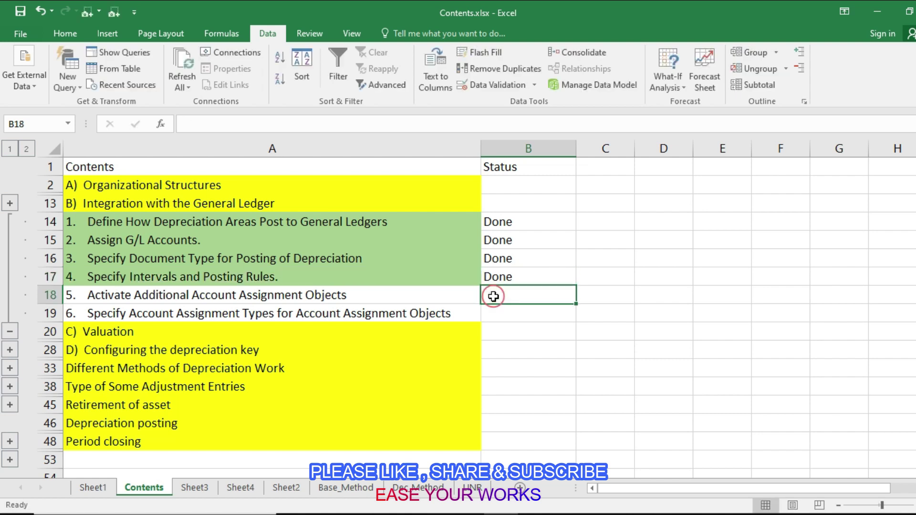
left_click(395, 299)
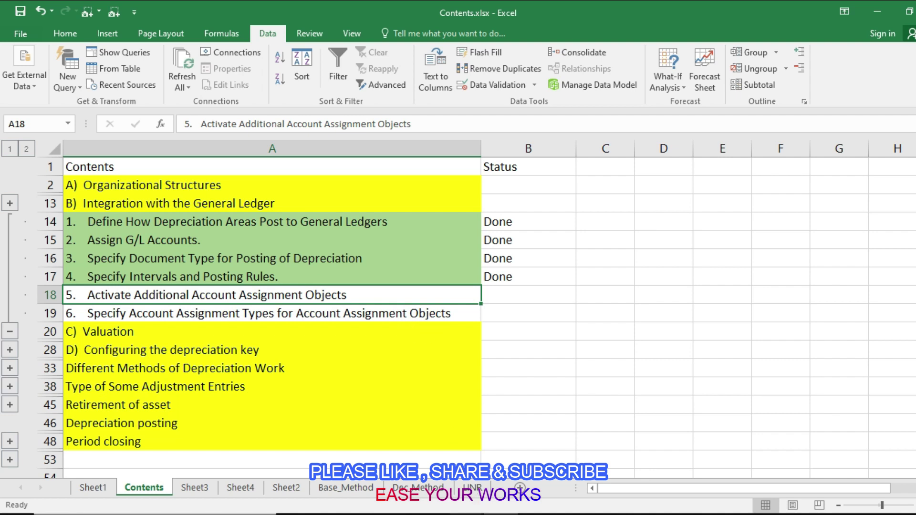
Switch to SAP, open Activate Account Assignment Objects and review the elements from Internal Order to WBS Element.
mouse_move(470, 511)
left_click(528, 444)
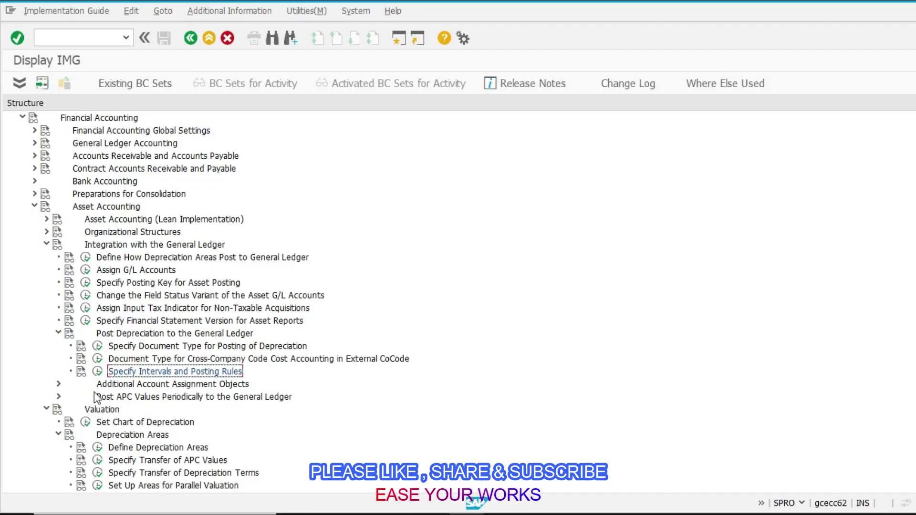
left_click(57, 384)
left_click(98, 396)
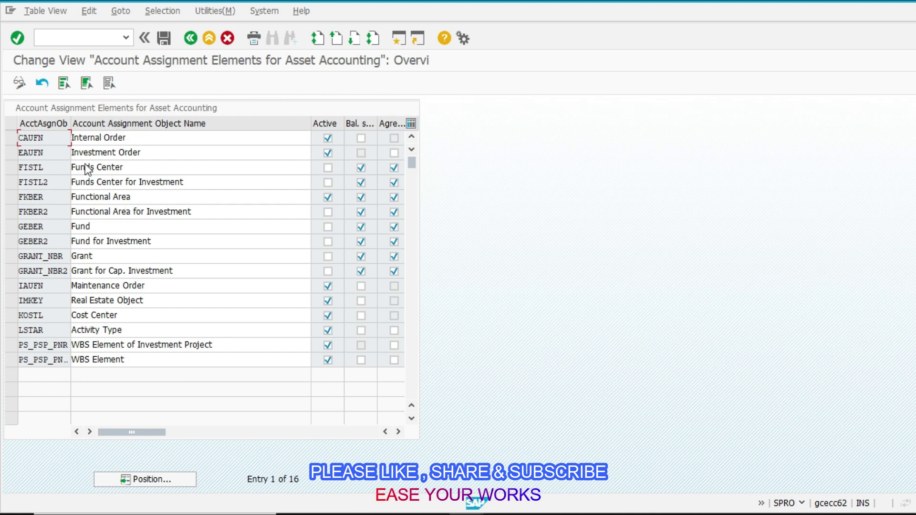
left_click(142, 142)
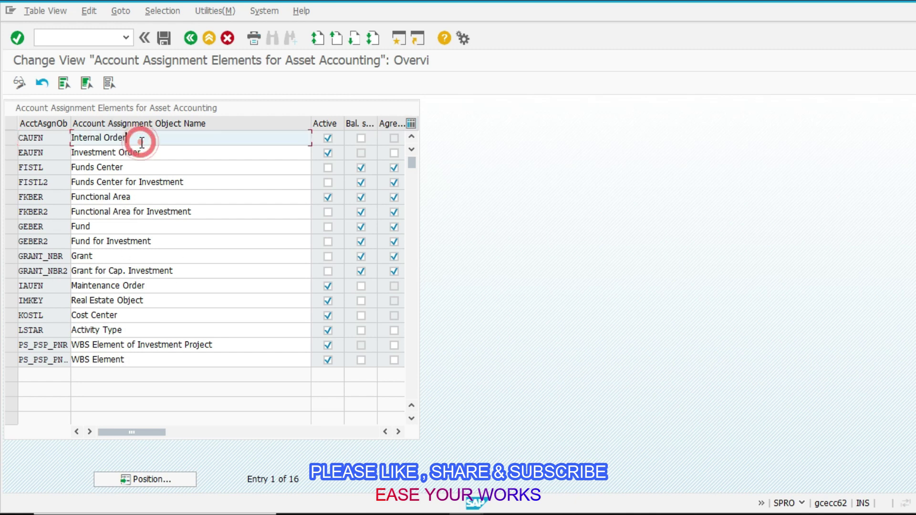
left_click(138, 361)
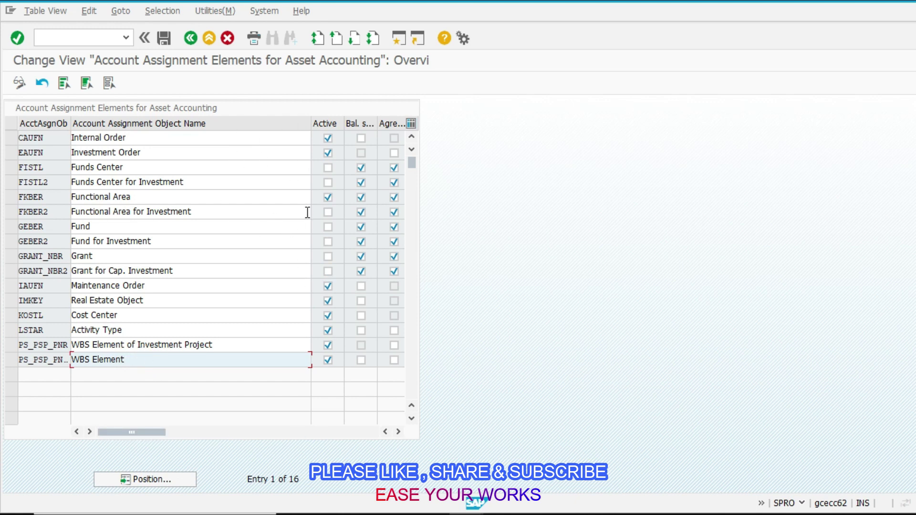
left_click(141, 137)
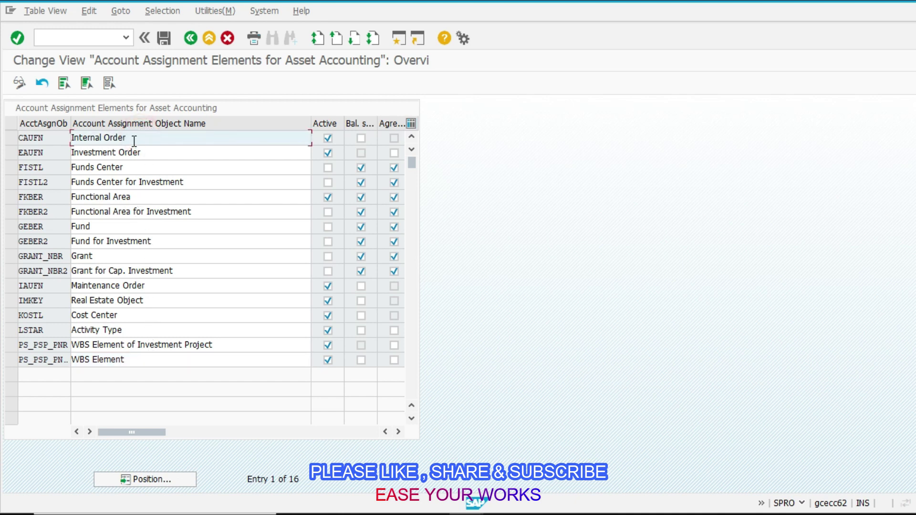
left_click(127, 359)
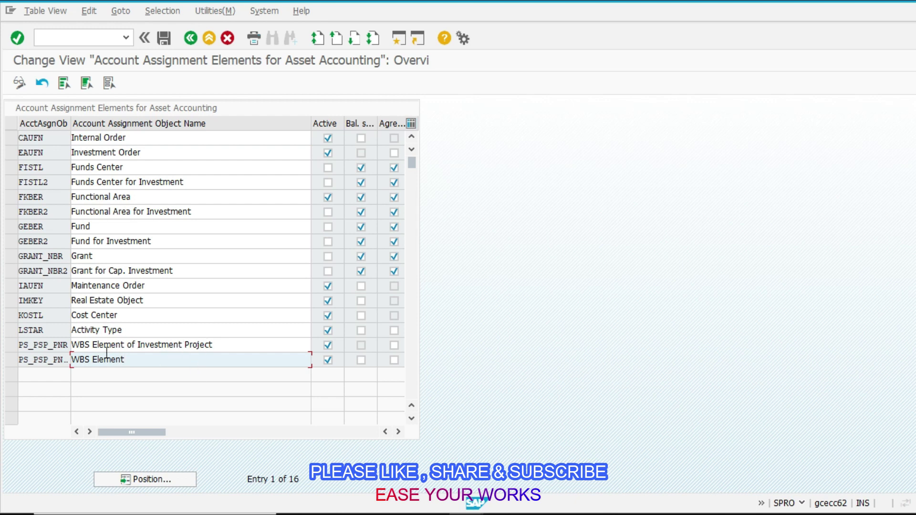
left_click(192, 43)
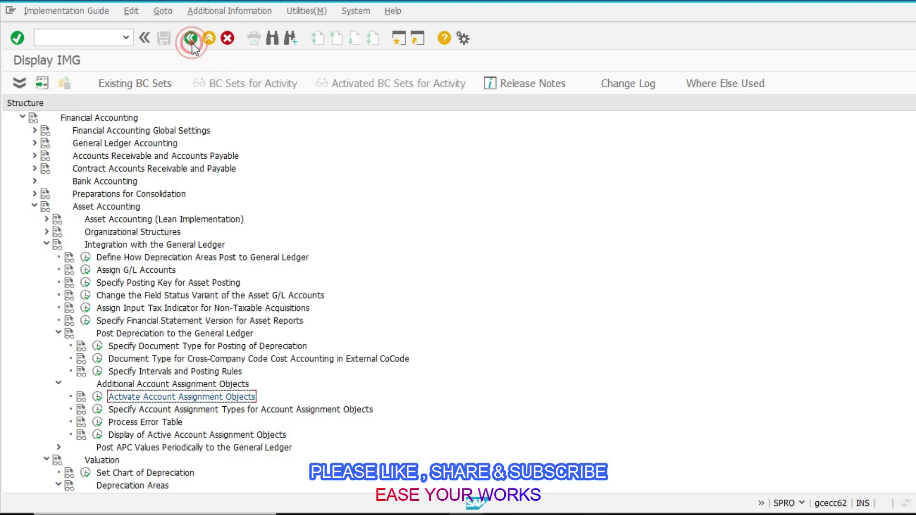
Switch to Contents.xlsx in Excel and mark the two account assignment object tasks, items 5 and 6, as Done.
key("alt+Tab")
left_click(504, 295)
type("Done")
key("Return")
type("Done")
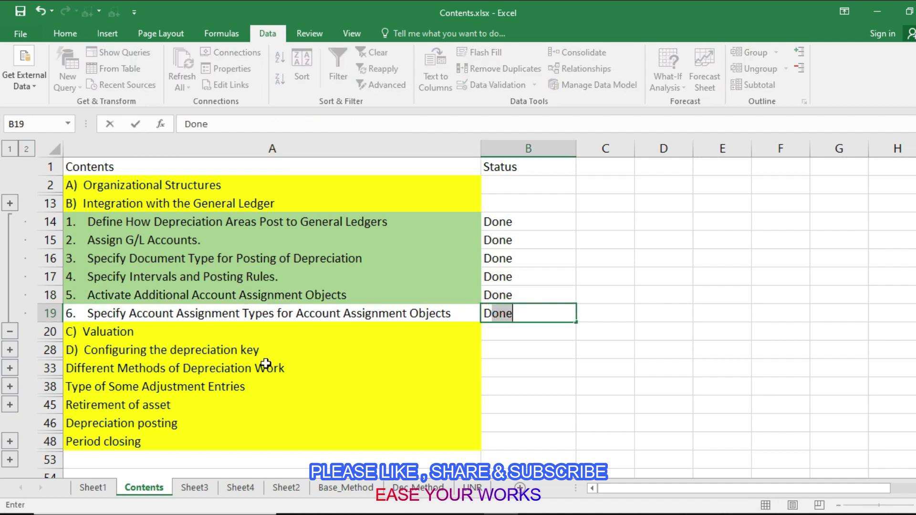
left_click(193, 331)
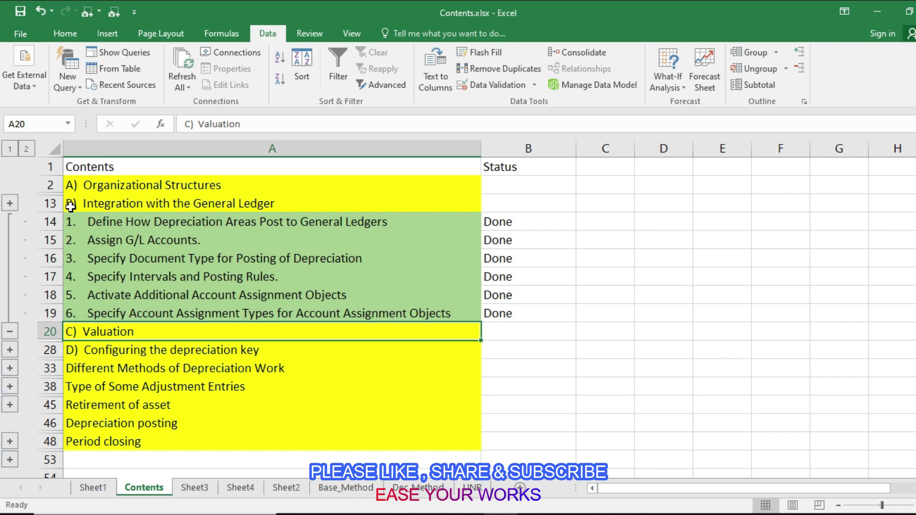
Collapse the Integration with the General Ledger rows, expand the Valuation section and review its tasks.
left_click(10, 332)
left_click(10, 239)
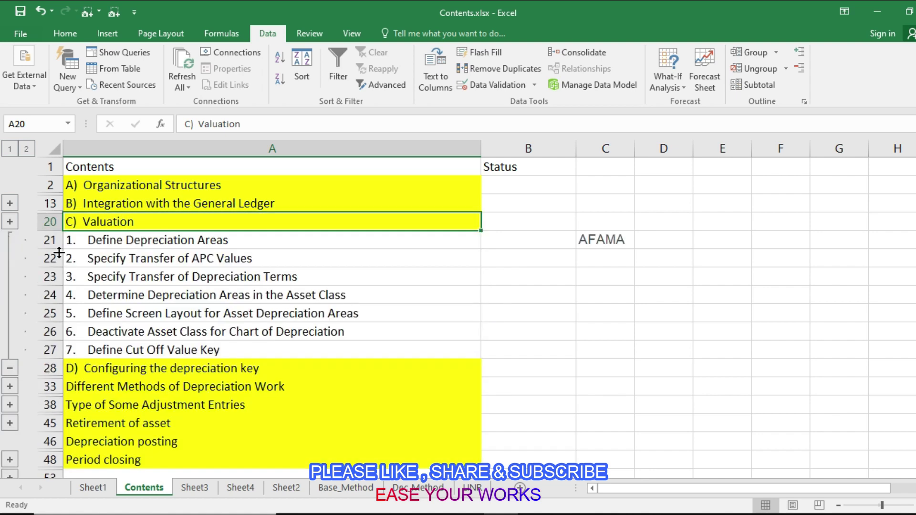
left_click(153, 240)
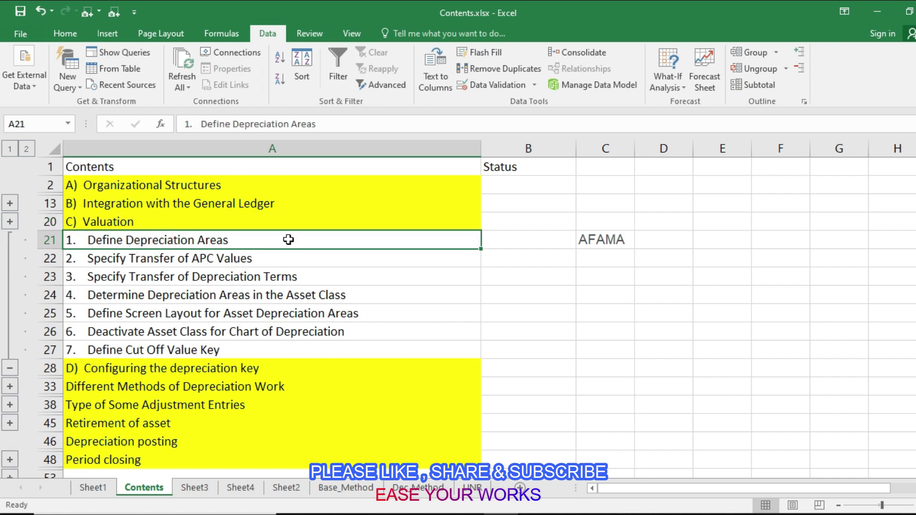
left_click_drag(288, 237, 292, 344)
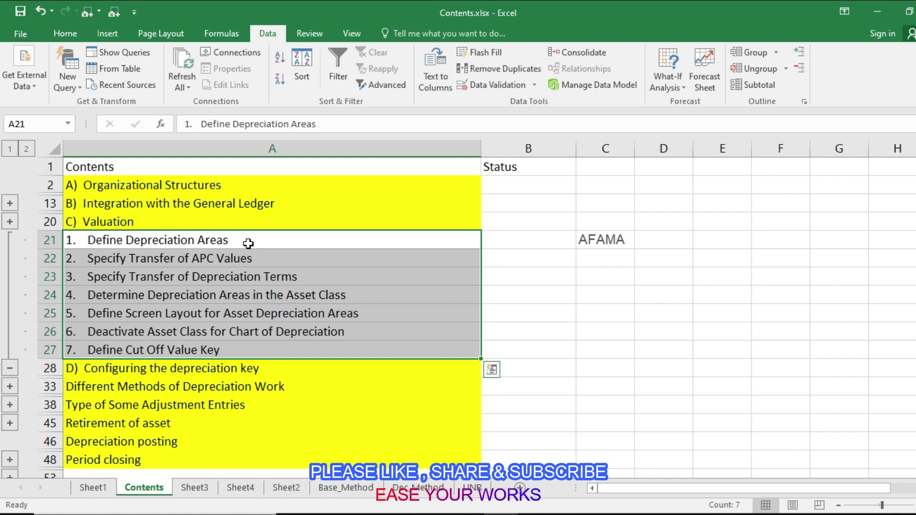
left_click(248, 243)
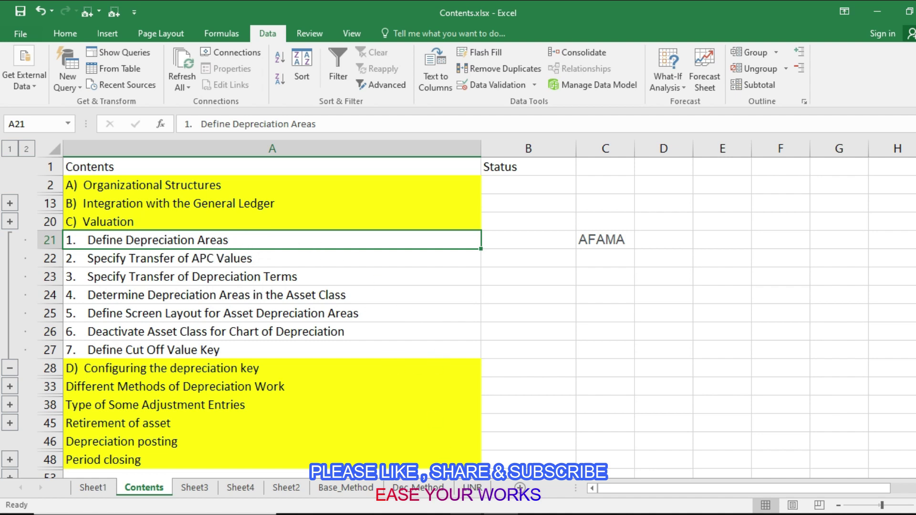
Switch to SAP, collapse the general ledger integration and Valuation nodes, and expand Calculation Methods under the Depreciation Key node.
left_click(475, 496)
left_click(47, 246)
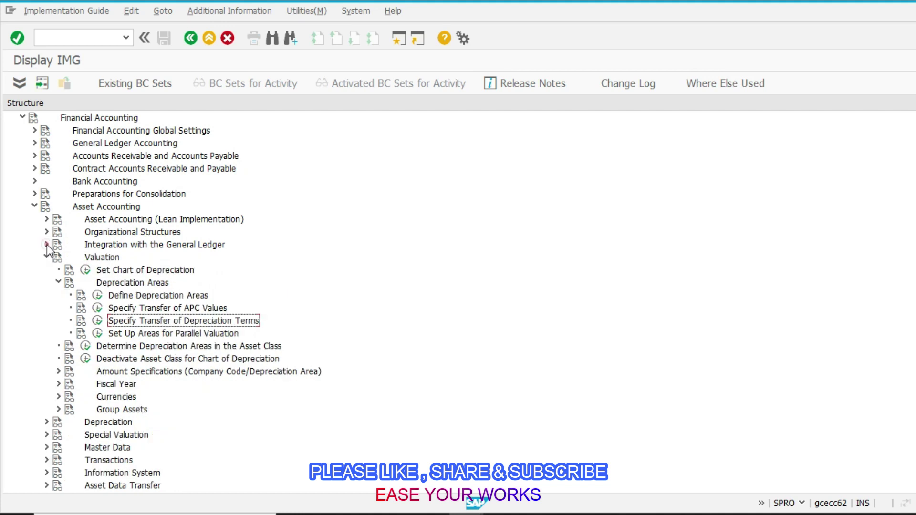
left_click(46, 258)
left_click(46, 270)
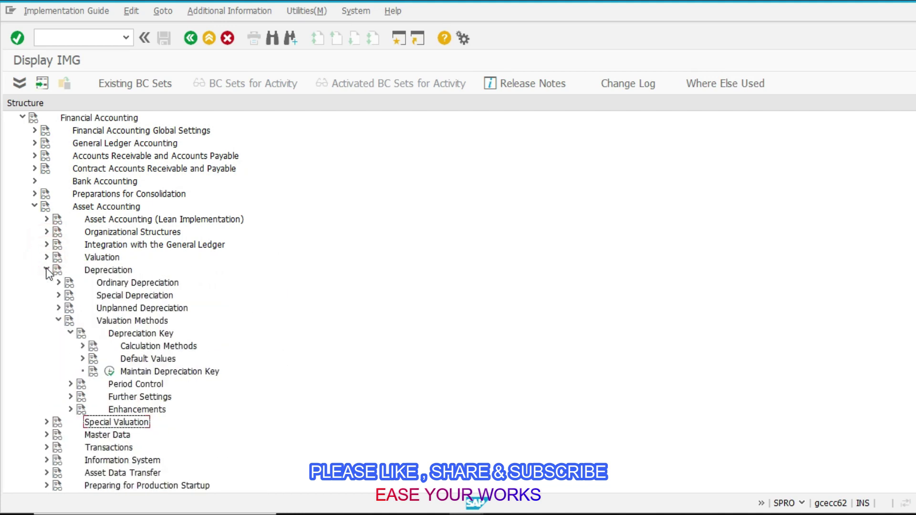
left_click(69, 333)
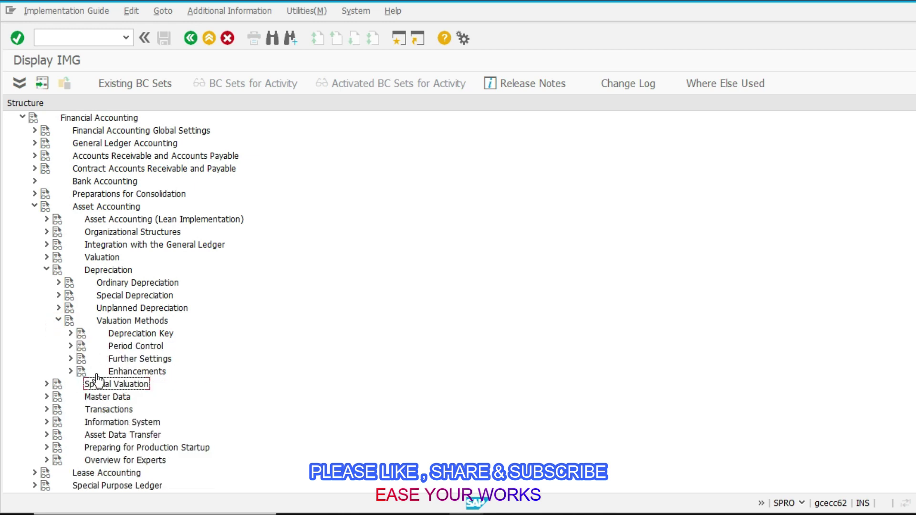
left_click(70, 333)
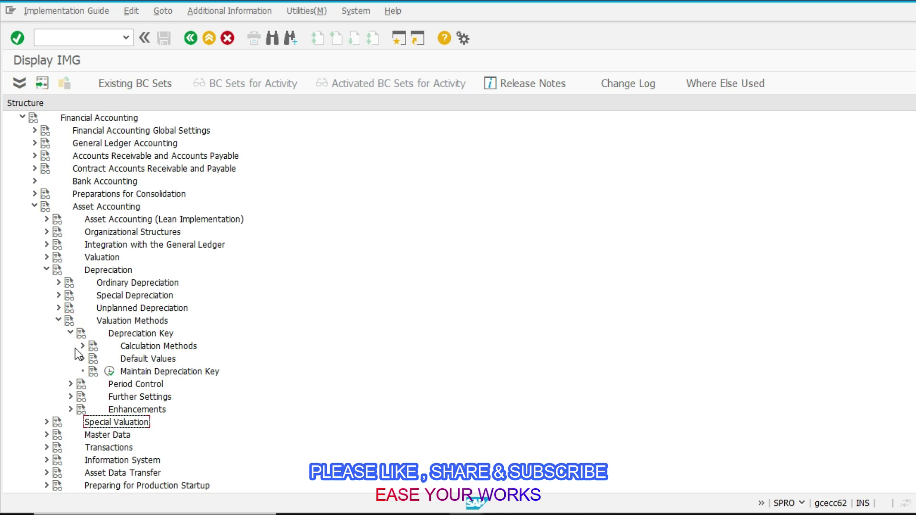
left_click(82, 346)
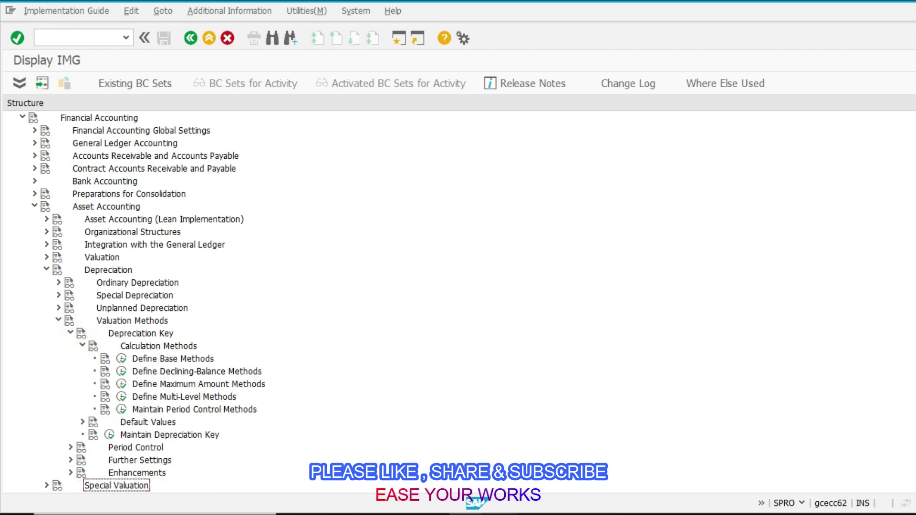
Open Define Depreciation Areas under Valuation and inspect the G/L setting of area 15, Depreciation as per Income Tax Act 1961.
key("alt+Tab")
key("alt+Tab")
left_click(46, 257)
left_click(98, 295)
double_click(101, 164)
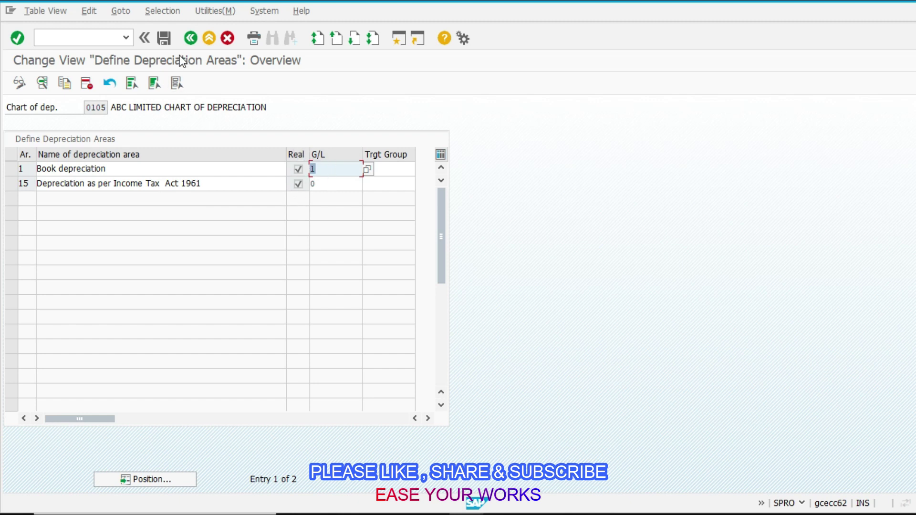
left_click(328, 182)
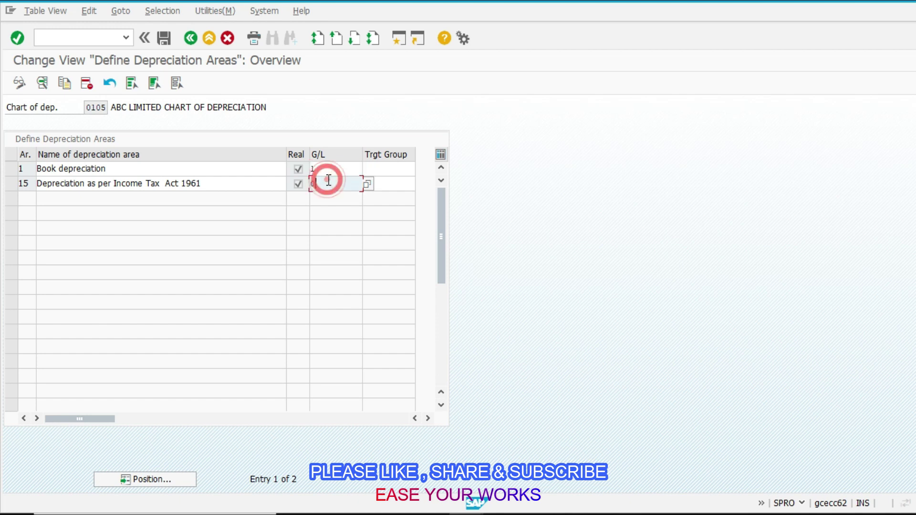
Leave the depreciation areas activity, switch to Contents.xlsx in Excel and mark item 1, Define Depreciation Areas, as Done.
left_click(191, 40)
left_click(420, 450)
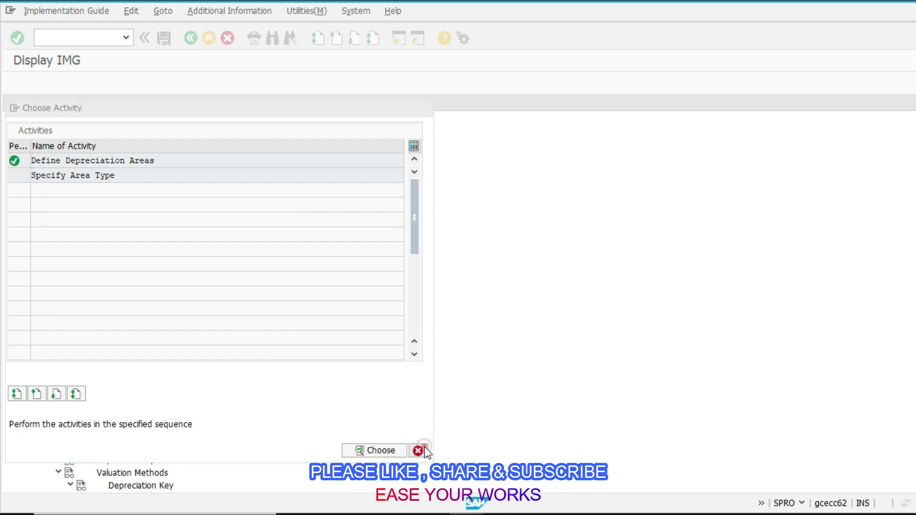
key("alt+Tab")
left_click(526, 247)
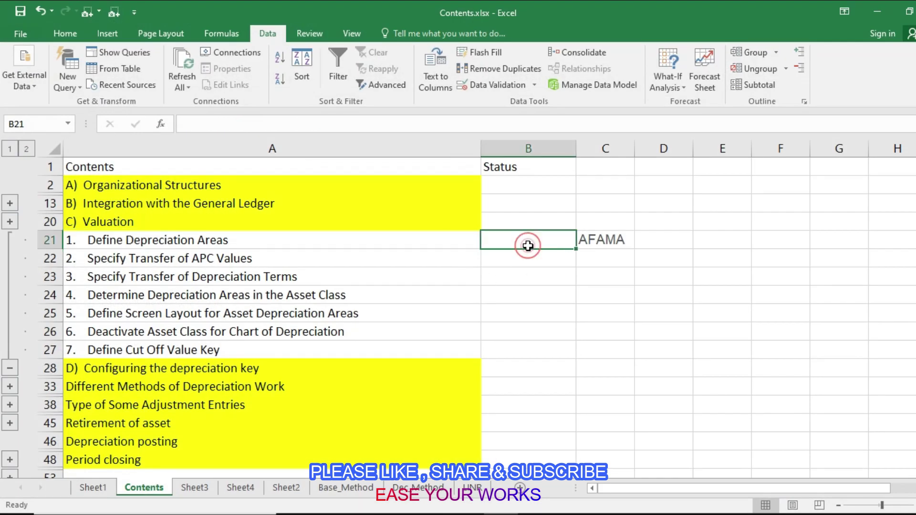
type("F")
key("BackSpace")
type("Done")
key("Return")
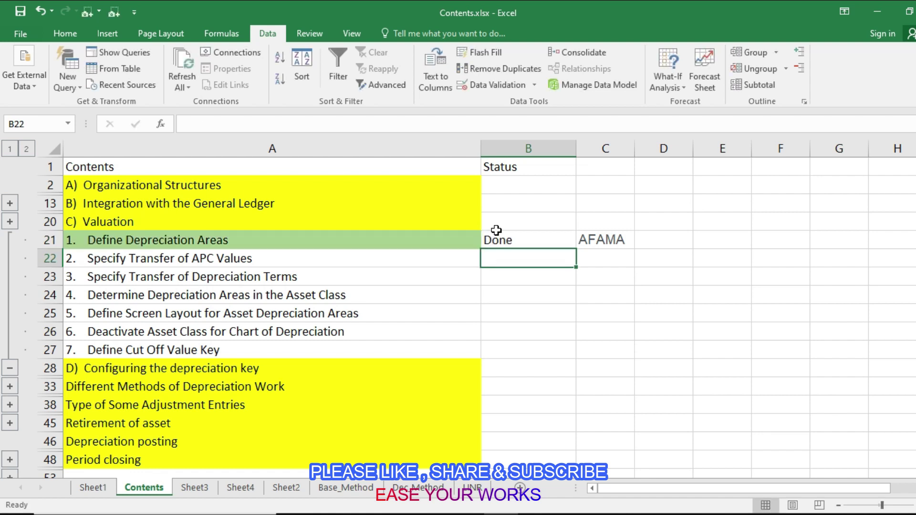
Switch to SAP, open Specify Transfer of APC Values and check the value adoption choices for area 01, Book depreciation.
left_click(248, 260)
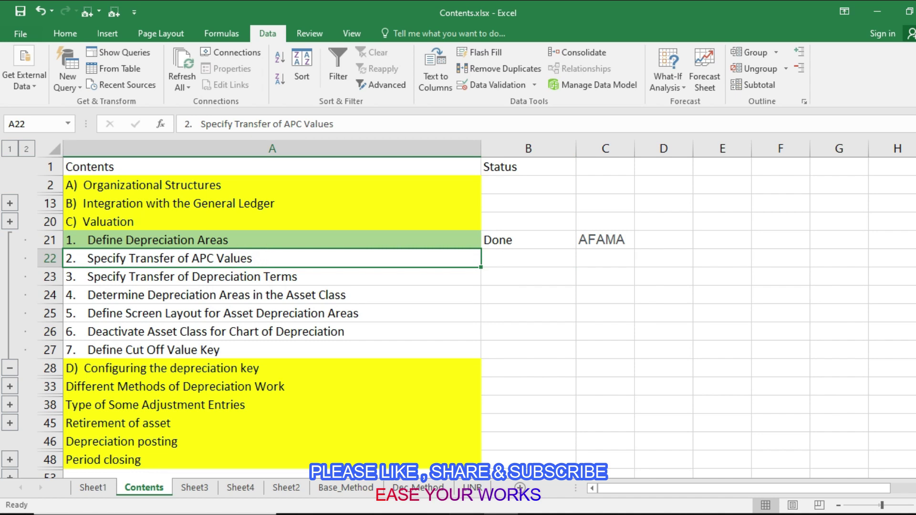
key("alt+Tab")
left_click(97, 308)
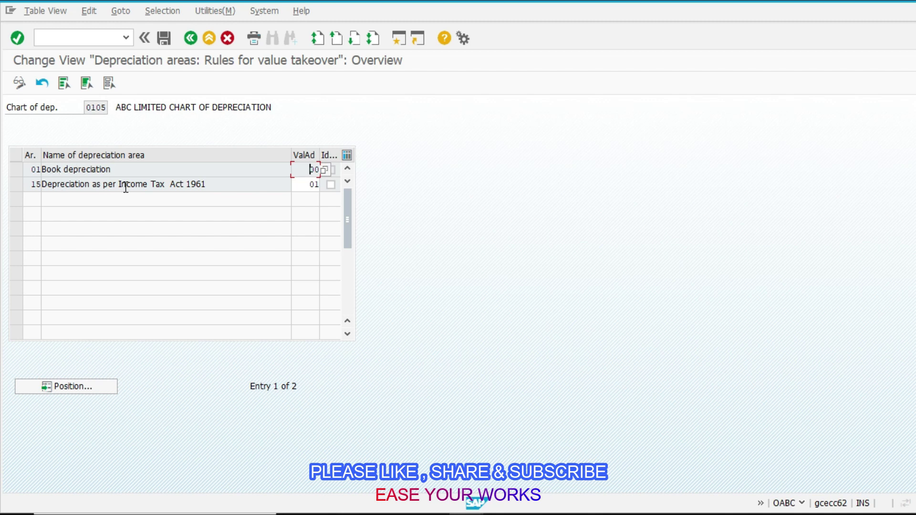
left_click(324, 169)
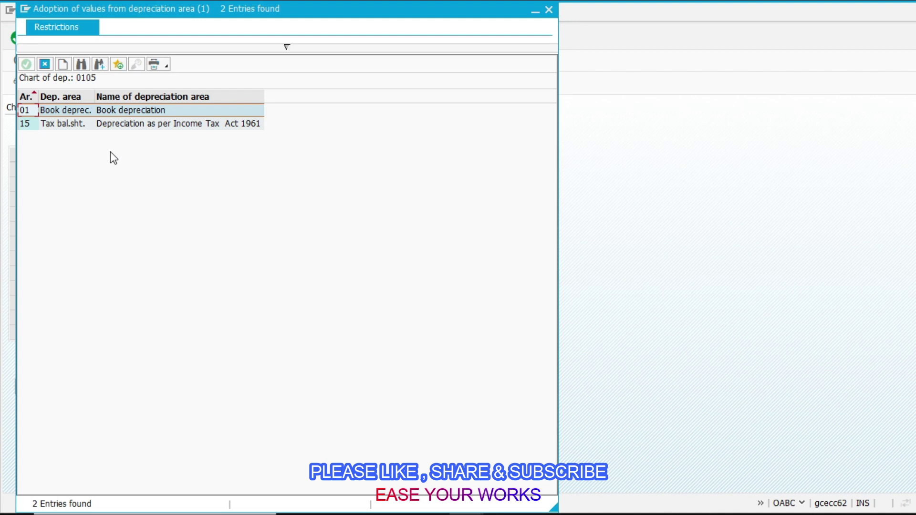
double_click(117, 125)
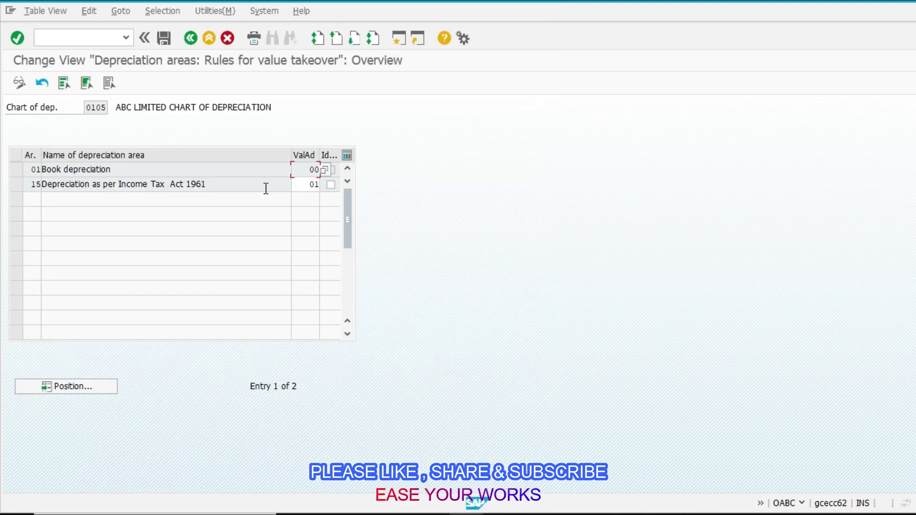
left_click(324, 170)
key("Return")
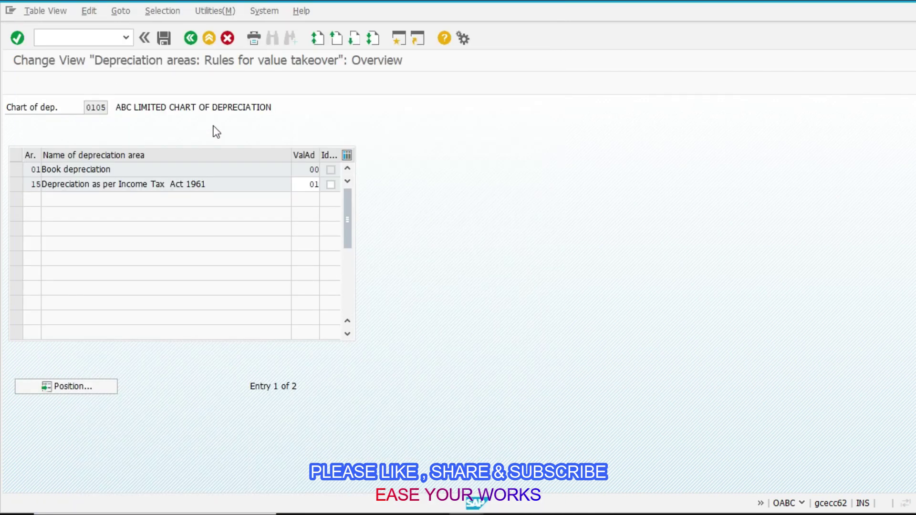
Inspect the value takeover and identical-values settings of area 15, Depreciation as per Income Tax Act 1961.
left_click(297, 182)
left_click(331, 184)
key("shift+Tab")
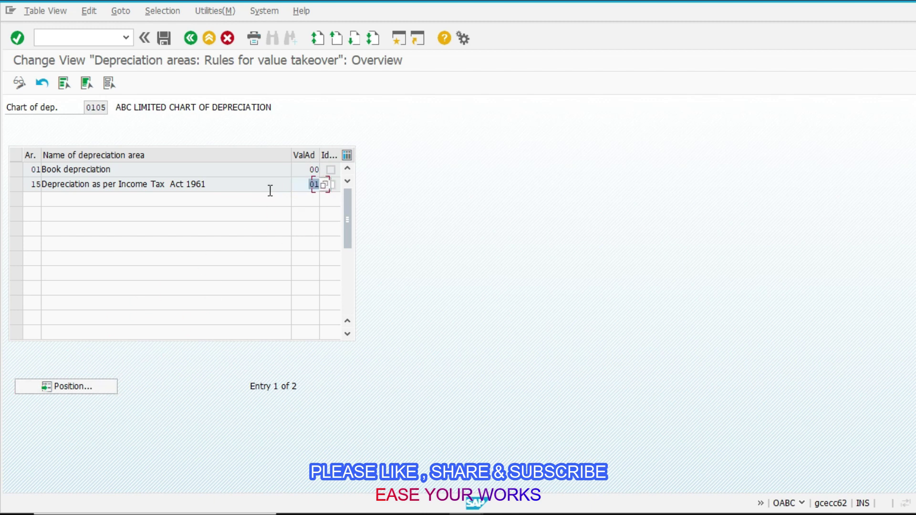
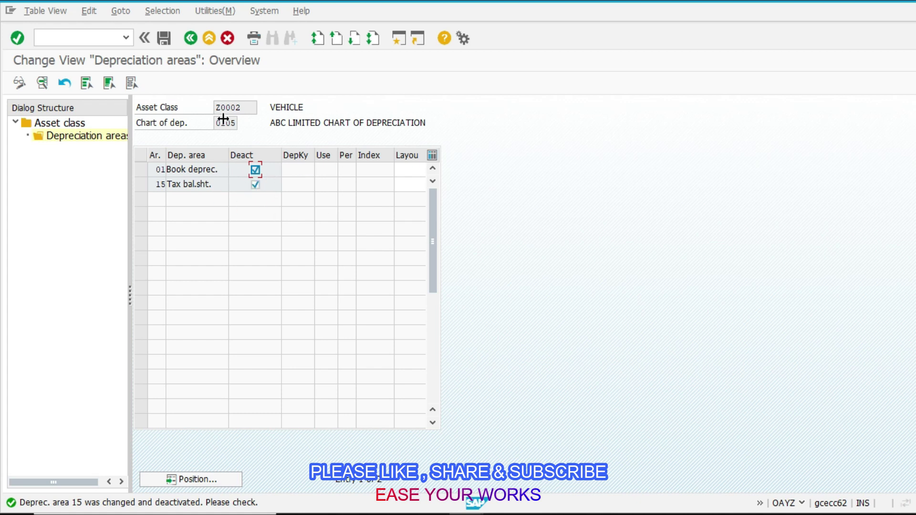
Leave the depreciation areas of asset class Z0002, VEHICLE, and return to the implementation guide structure.
left_click(185, 45)
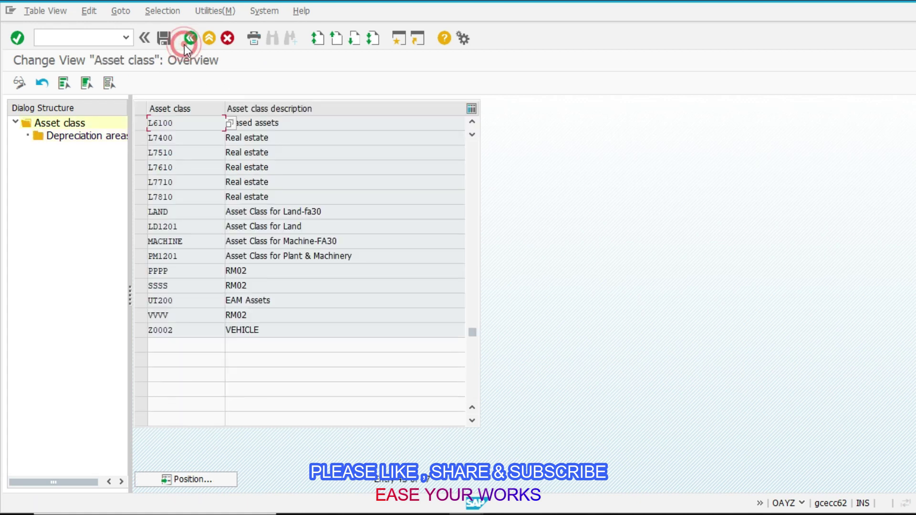
left_click(184, 44)
left_click(254, 257)
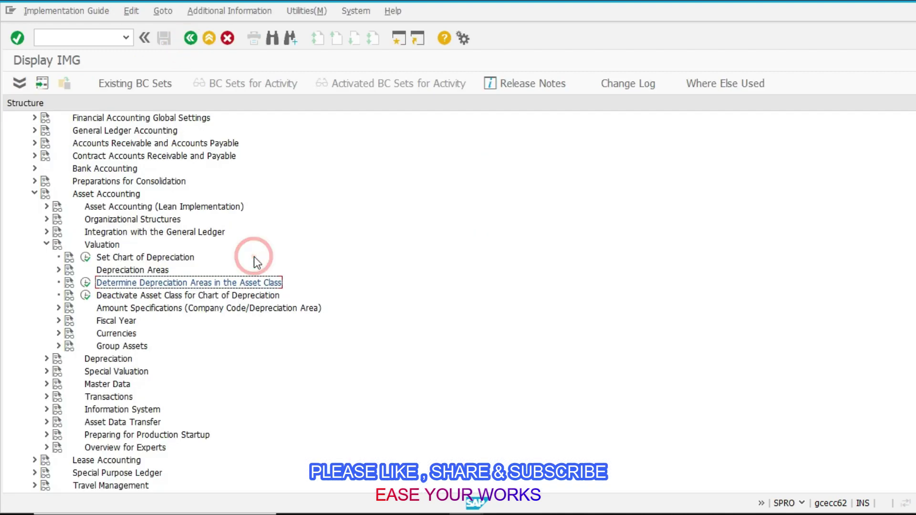
Switch to Contents.xlsx in Excel, expand the Configuring the depreciation key section and review its tasks.
left_click(496, 514)
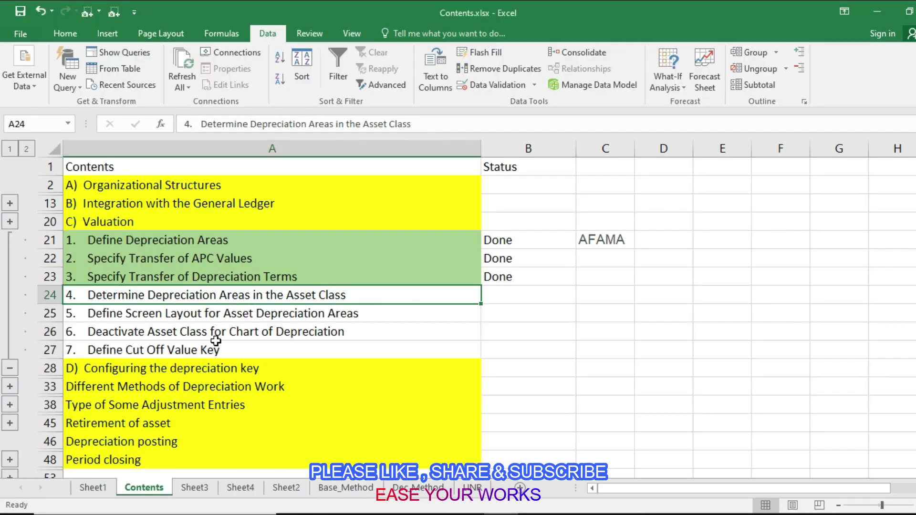
left_click(254, 343)
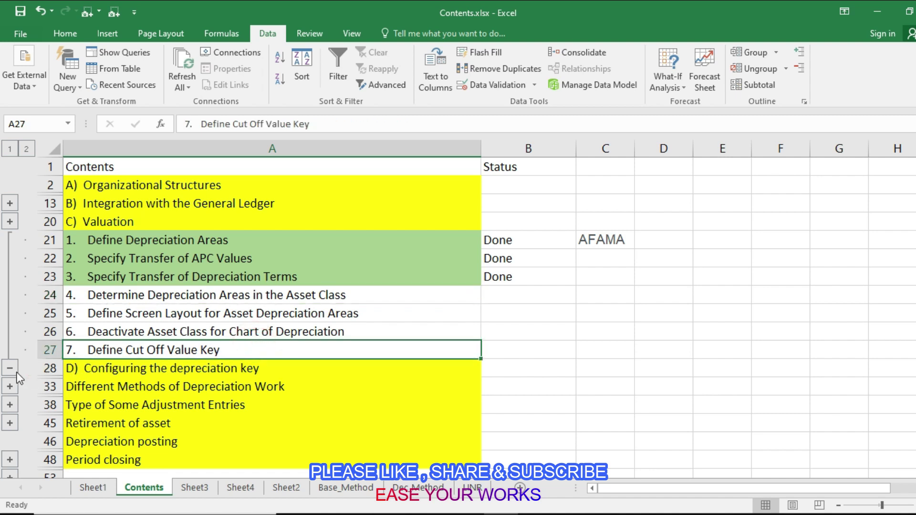
left_click(9, 387)
left_click(206, 388)
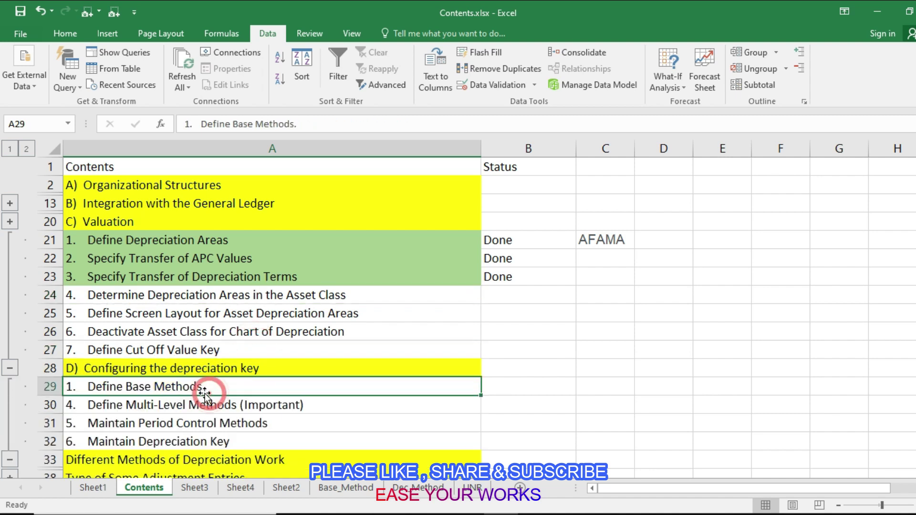
left_click_drag(220, 369, 224, 441)
left_click(215, 387)
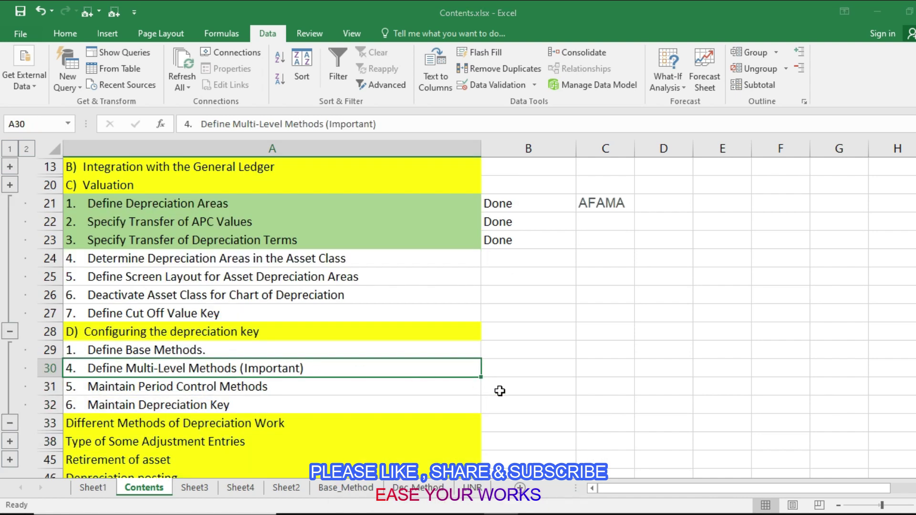
left_click(353, 350)
Switch to SAP, open Define Base Methods and examine the depreciation method options of base method 0013, explicit percentage (reduction).
mouse_move(501, 514)
left_click(506, 483)
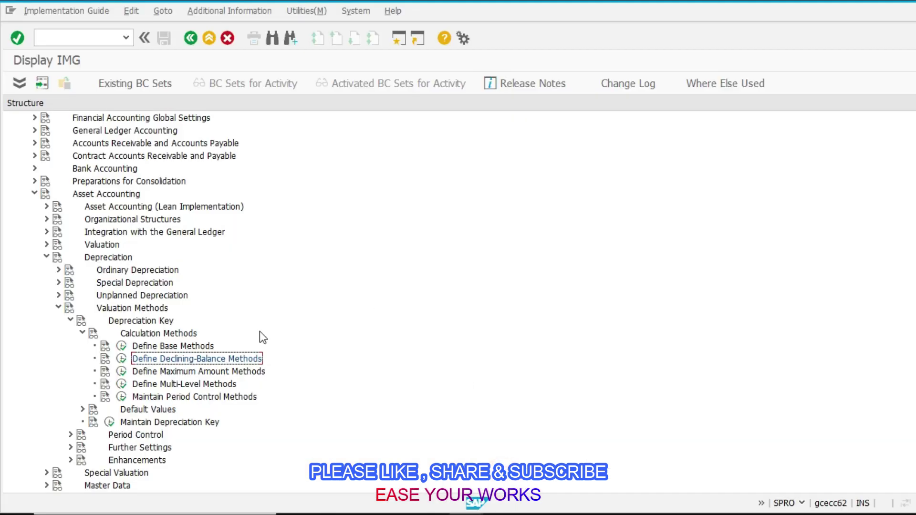
left_click(121, 346)
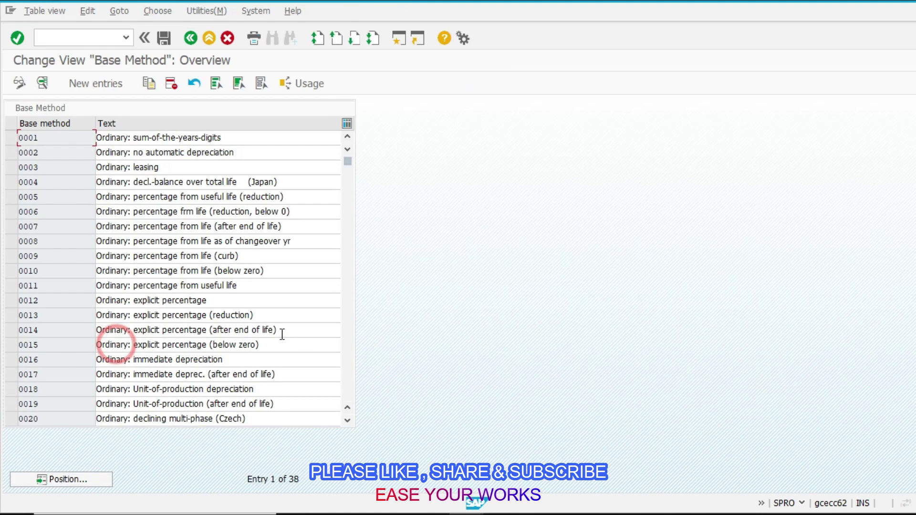
left_click(165, 316)
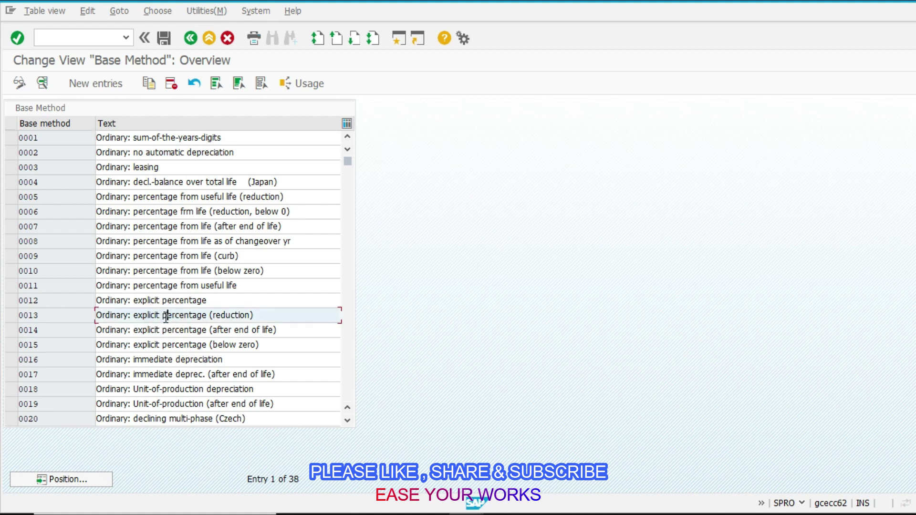
double_click(165, 316)
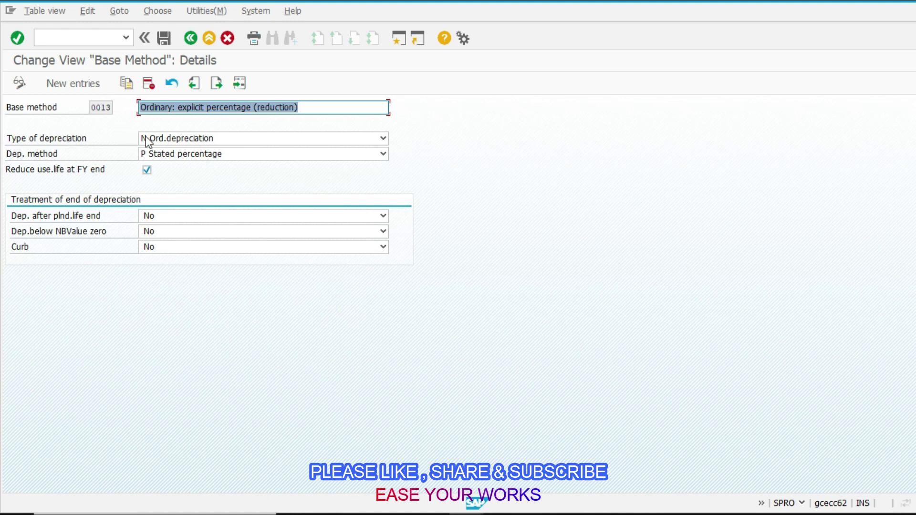
left_click(174, 154)
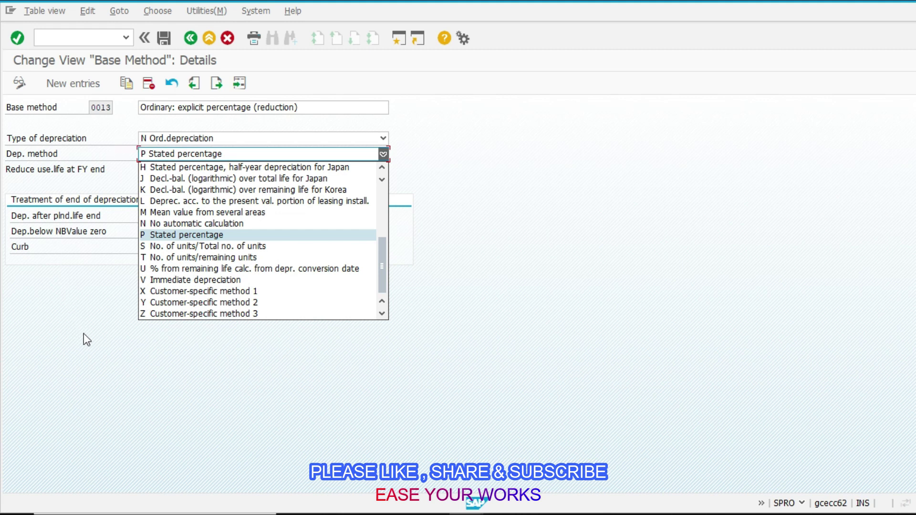
left_click(182, 368)
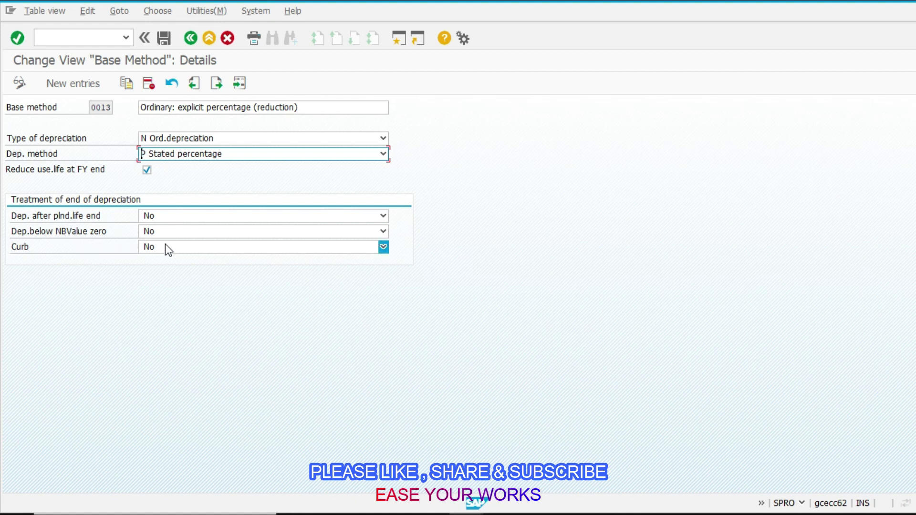
key("F3")
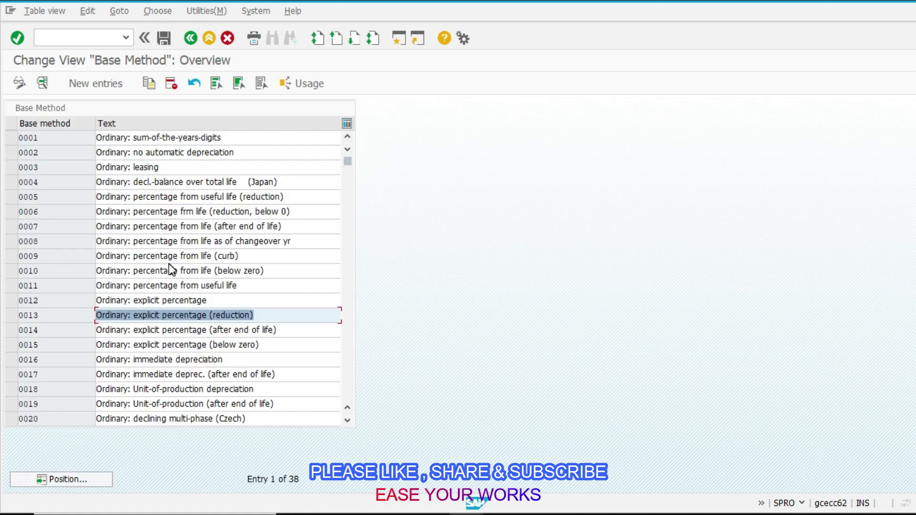
Examine the details of base methods 0012 and 0007, and return to the implementation guide.
double_click(152, 301)
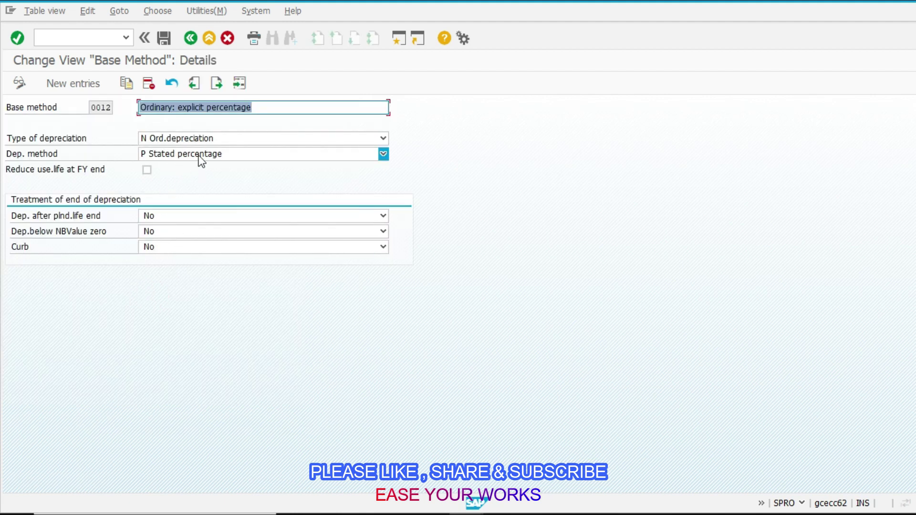
key("F3")
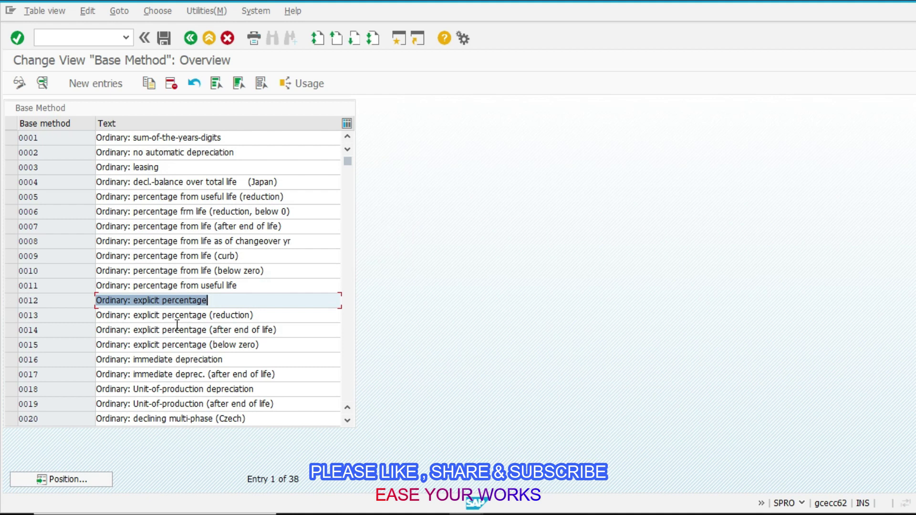
double_click(131, 227)
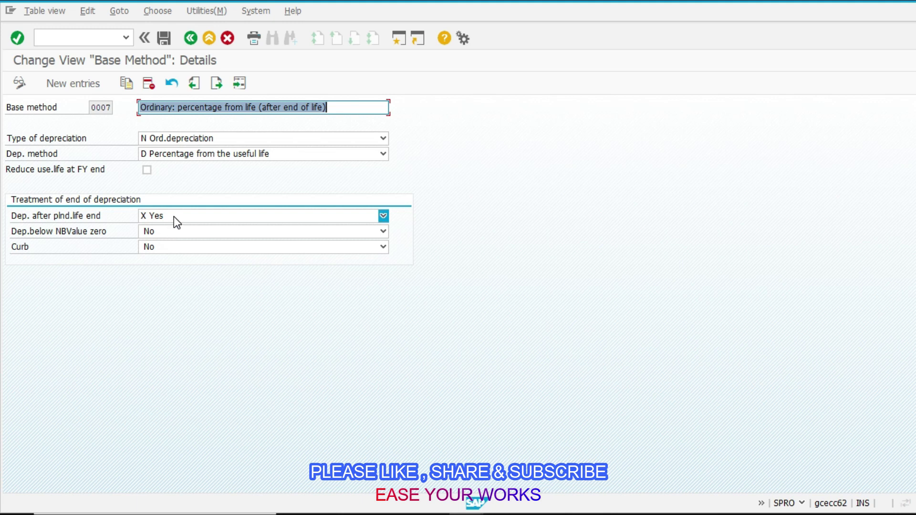
key("F3")
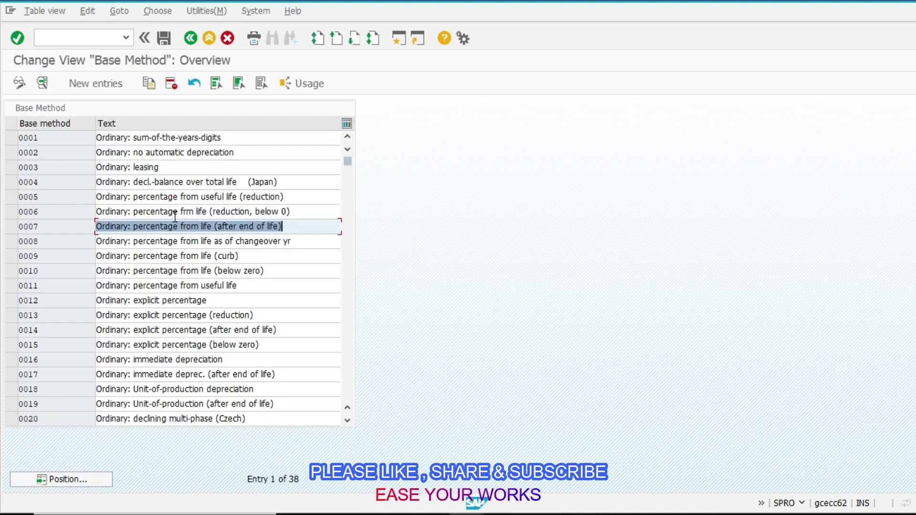
key("F3")
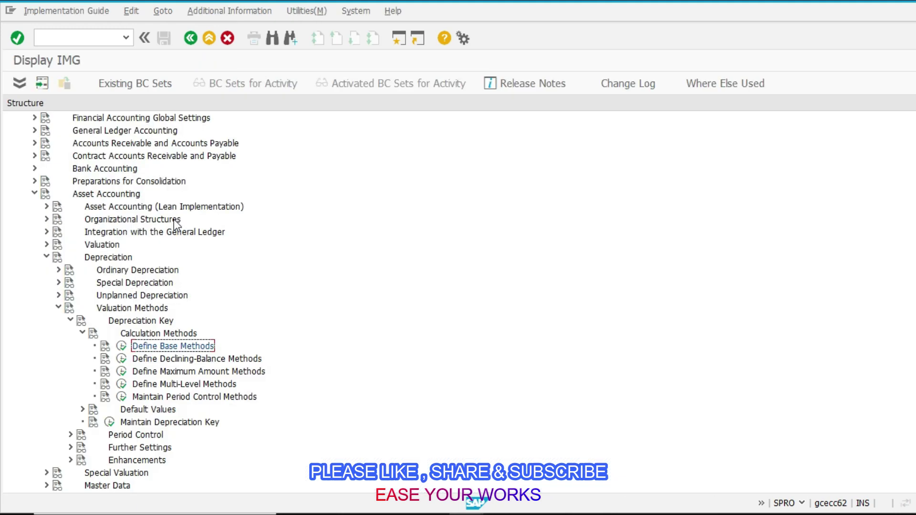
Open Define Declining-Balance Methods and examine the declining factor and maximum percentage of method 002.
left_click(124, 357)
double_click(185, 154)
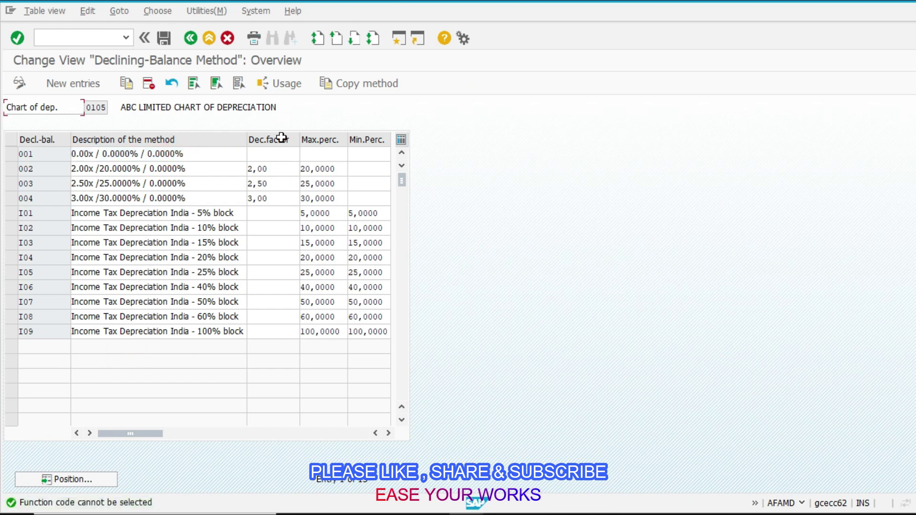
left_click(281, 173)
left_click(338, 171)
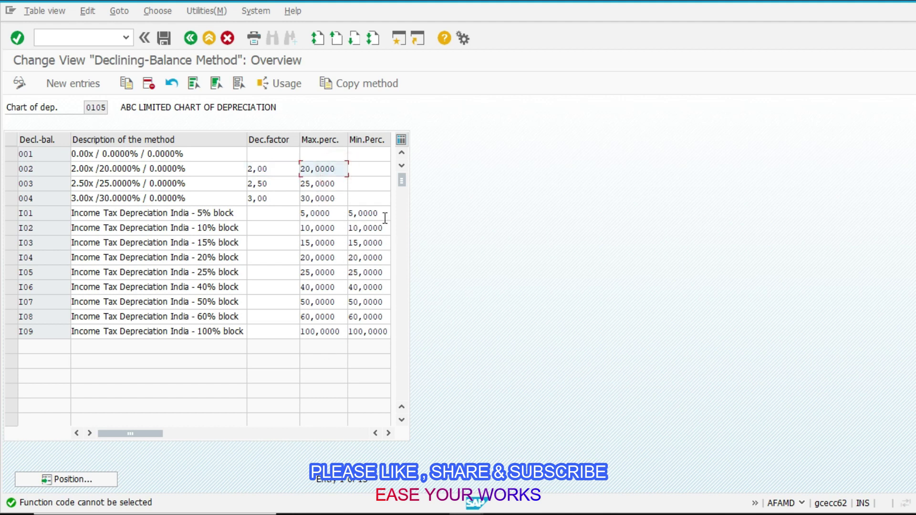
key("F3")
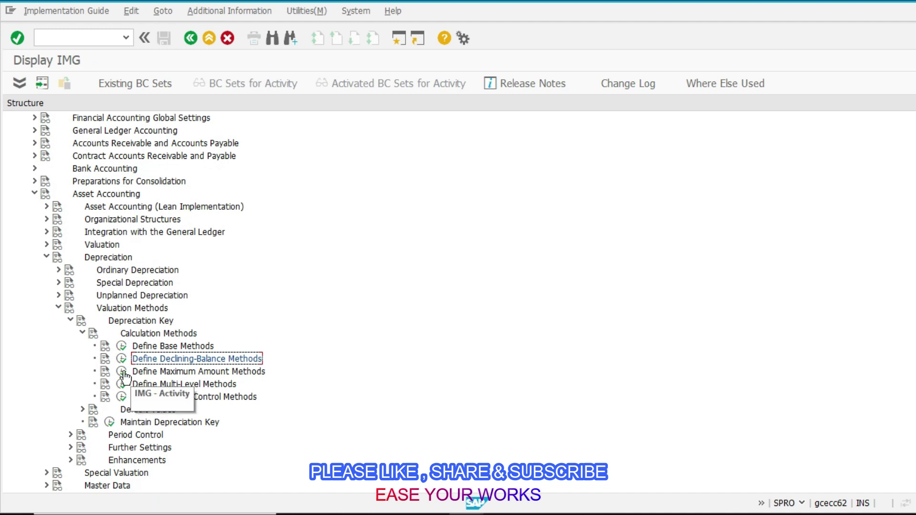
Open Define Multi-Level Methods, review the method list and examine the validity start options of multilevel method 001.
left_click(122, 384)
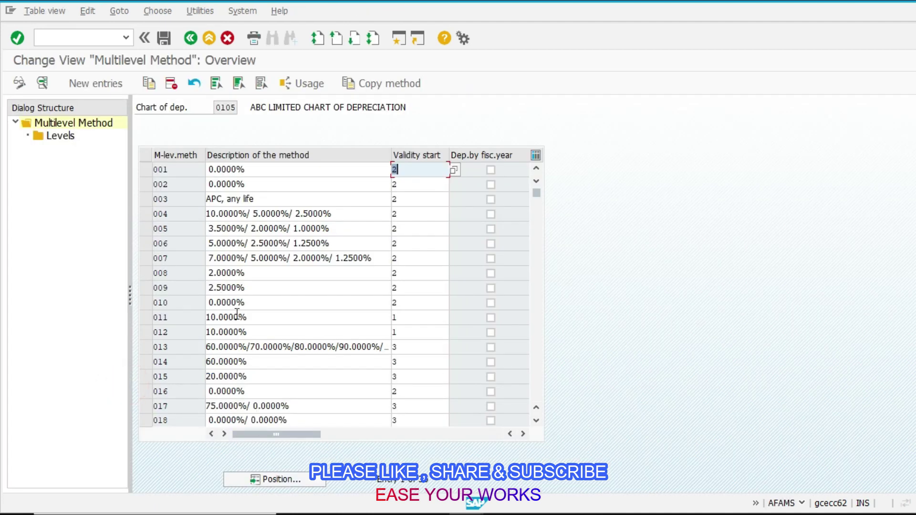
scroll(246, 359, "down", 4)
scroll(247, 359, "up", 4)
double_click(258, 170)
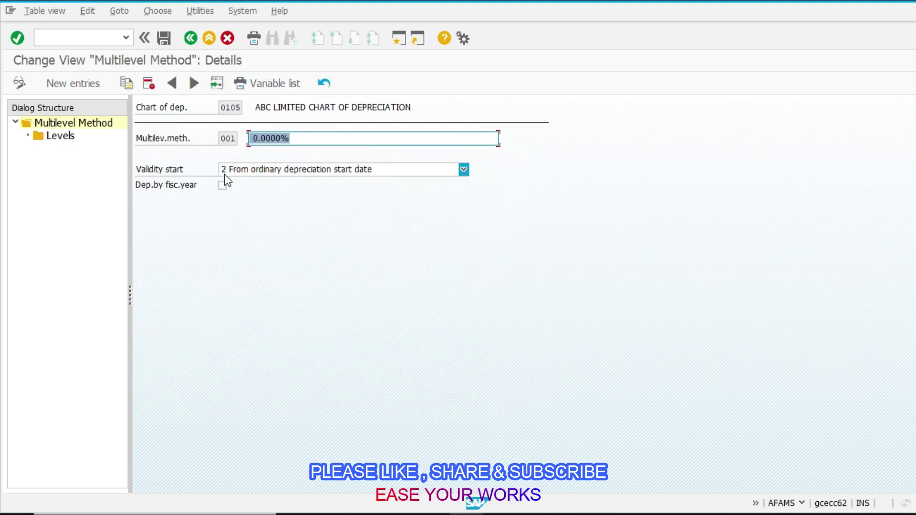
left_click(252, 172)
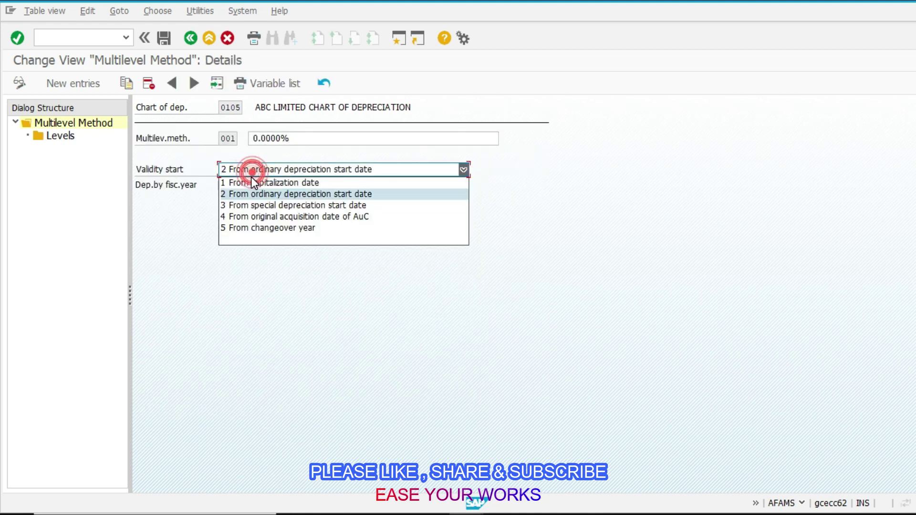
left_click(245, 195)
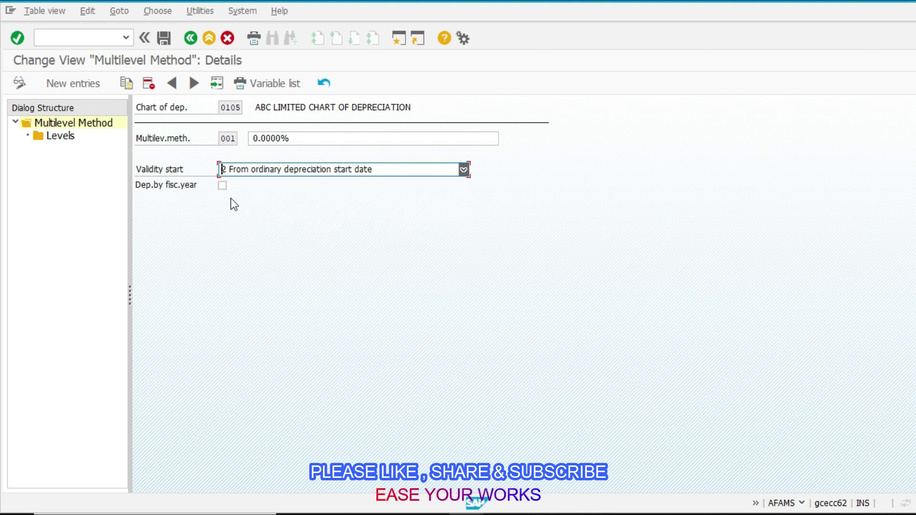
Open the levels of multilevel method 001, examine the base value keys, pick 24 Net book value and leave the levels view.
key("F3")
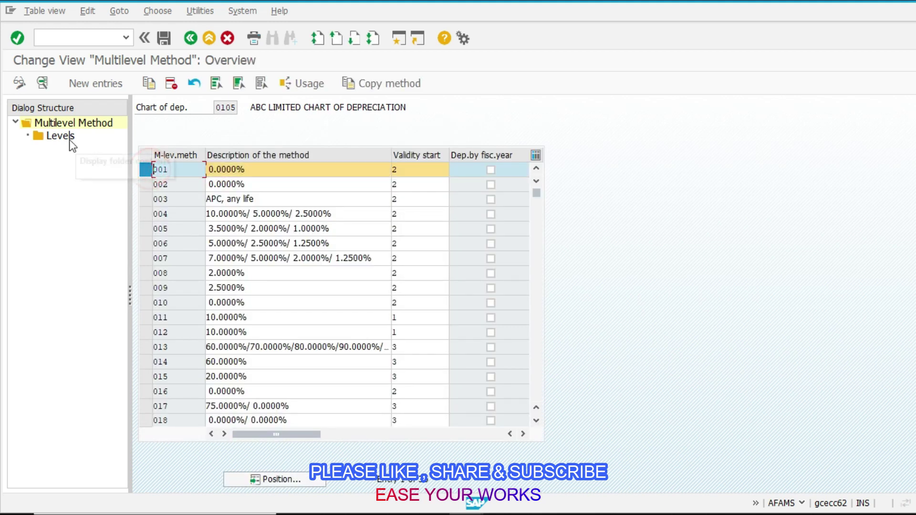
double_click(61, 136)
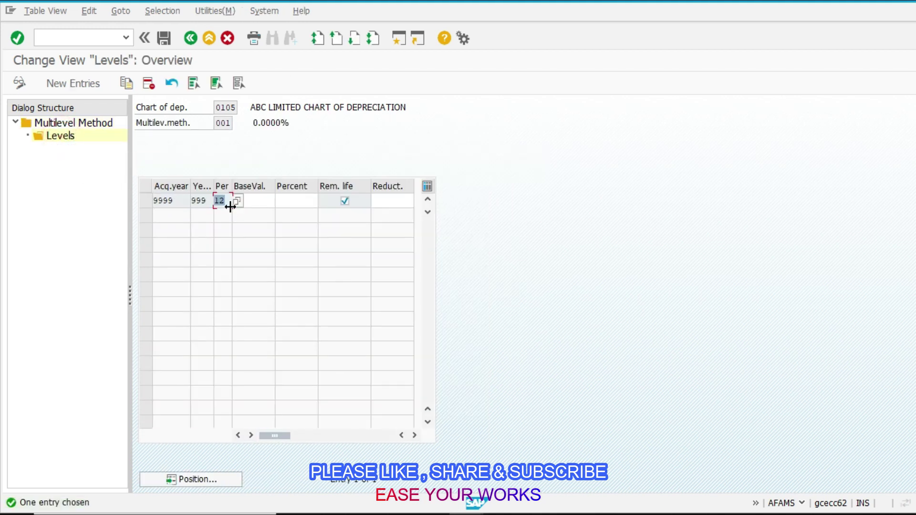
left_click(264, 201)
left_click(277, 201)
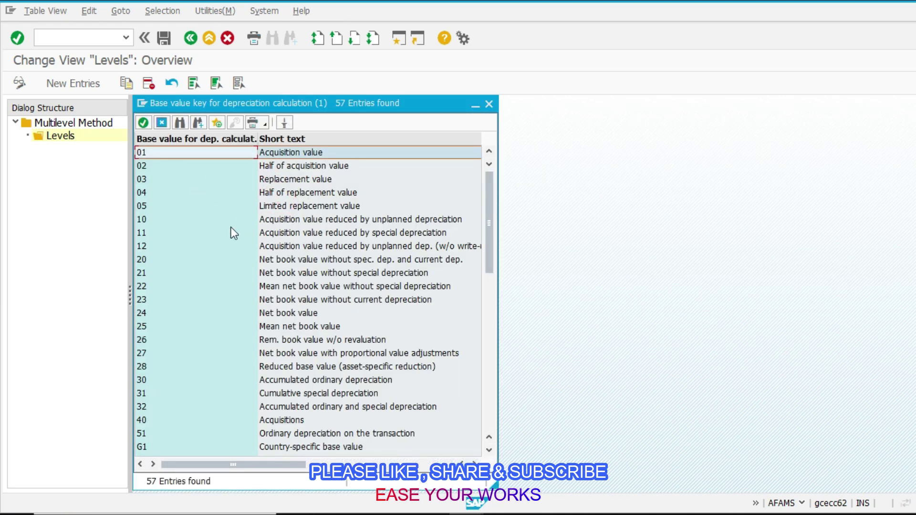
left_click(280, 312)
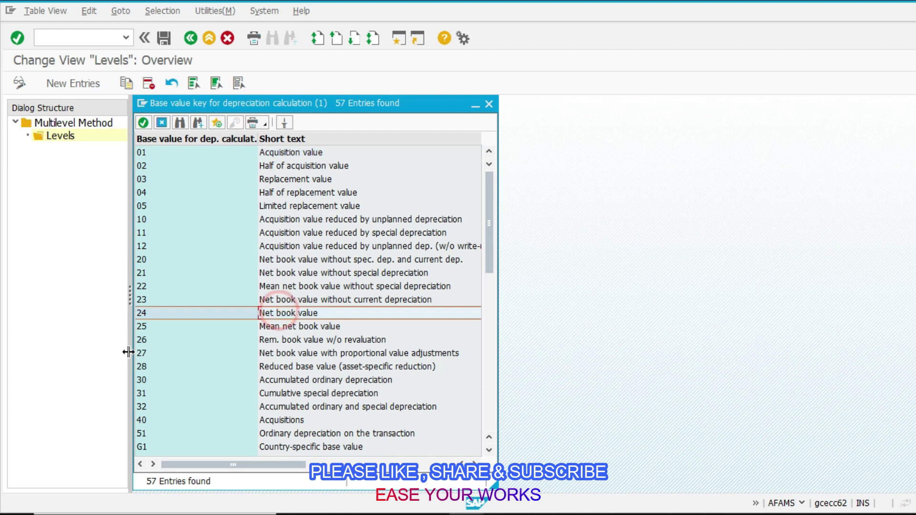
key("Return")
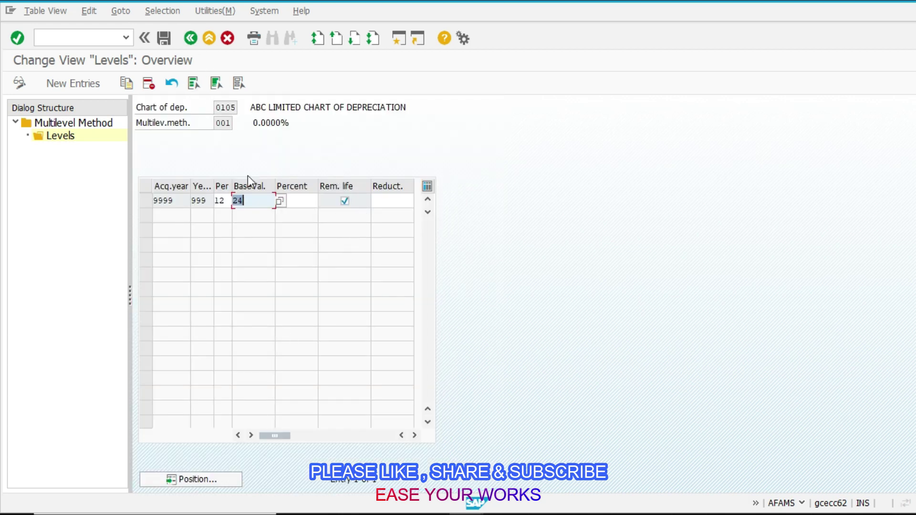
left_click(296, 199)
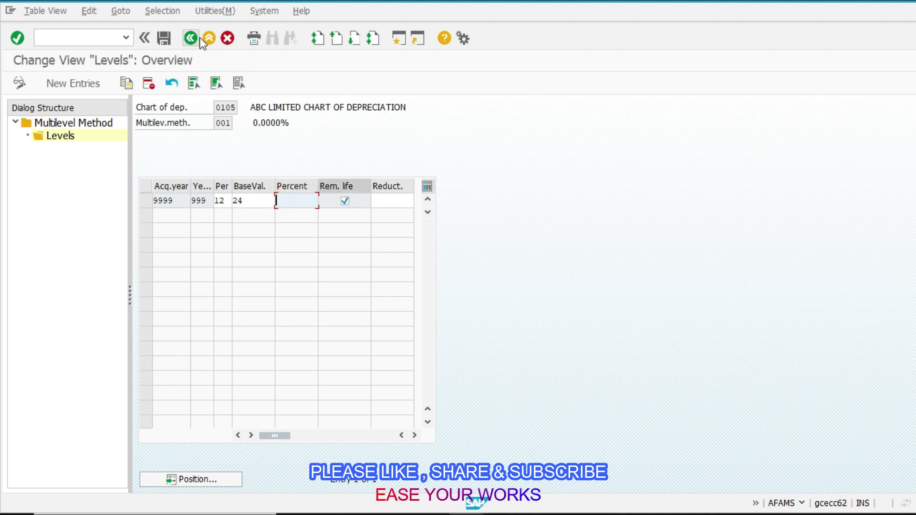
left_click(200, 39)
Open Maintain Period Control Methods, examine the acquisition period control options of method 001, and return to the implementation guide.
left_click(125, 398)
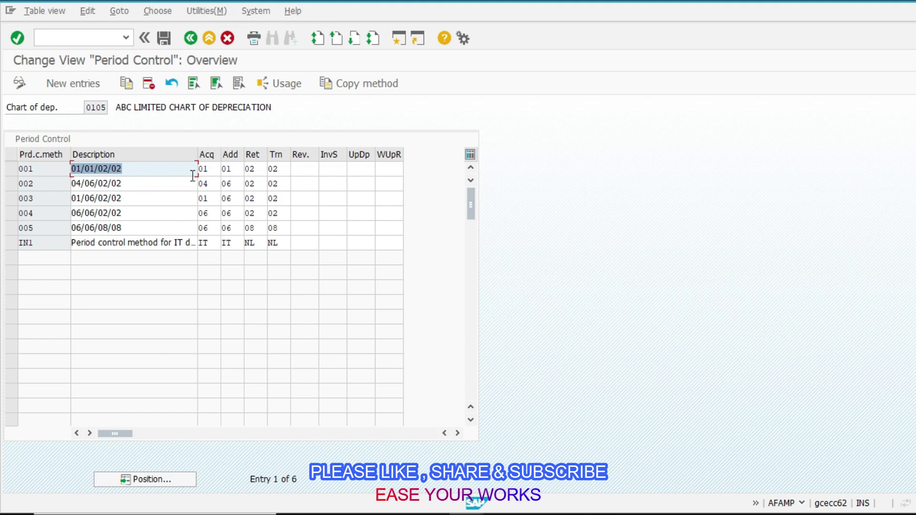
left_click(205, 169)
left_click(217, 168)
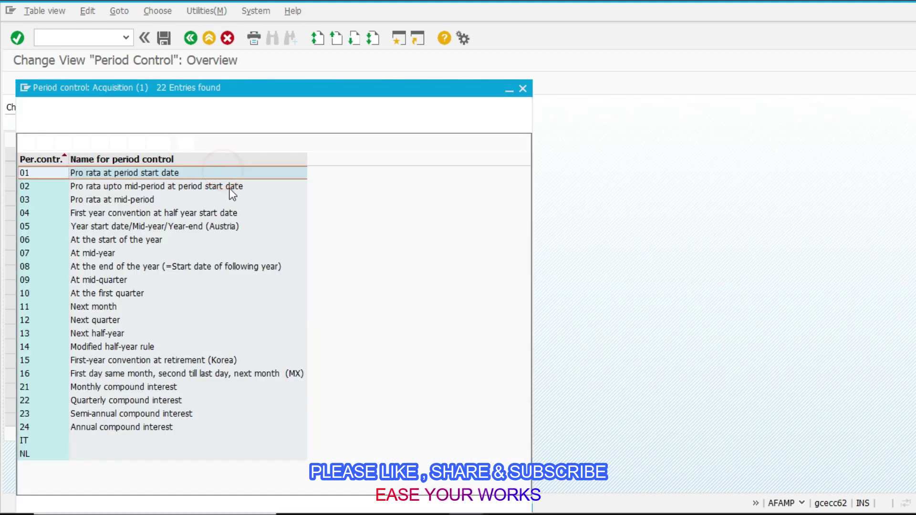
mouse_move(236, 93)
left_mouse_down()
mouse_move(680, 62)
mouse_move(630, 44)
left_mouse_up()
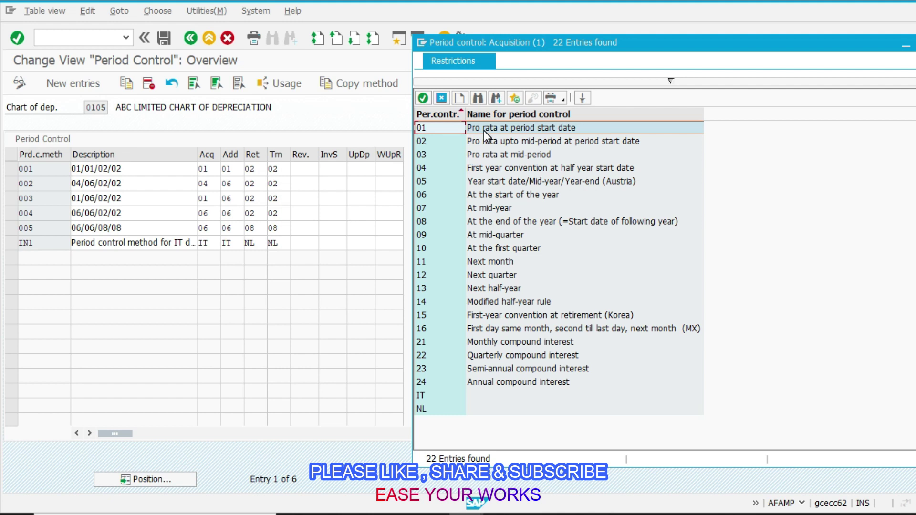
left_click(485, 166)
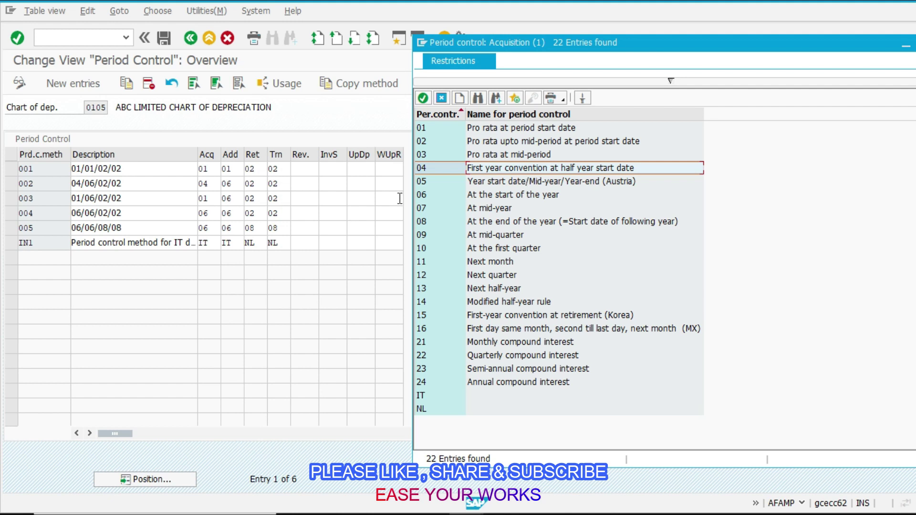
key("Escape")
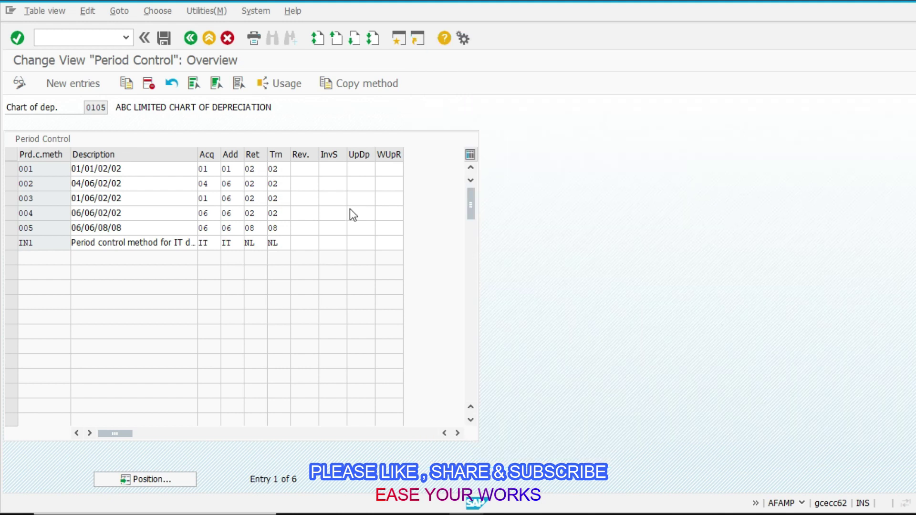
key("F3")
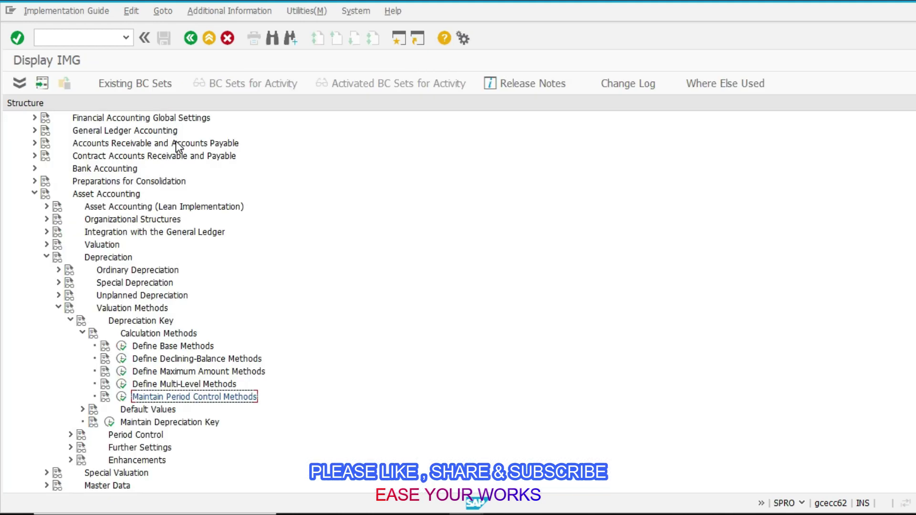
Open Maintain Depreciation Key and enter a new depreciation key A01 with the description SLM VECHILE.
left_click(110, 423)
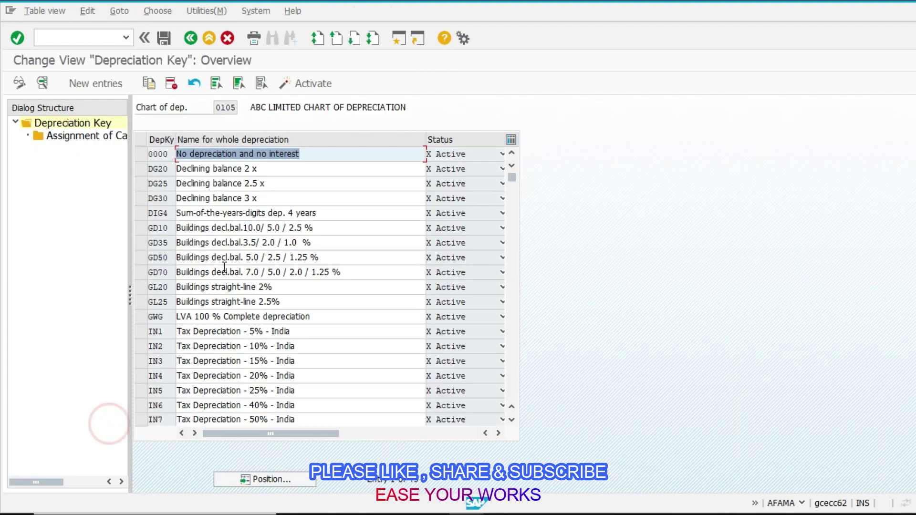
left_click(97, 87)
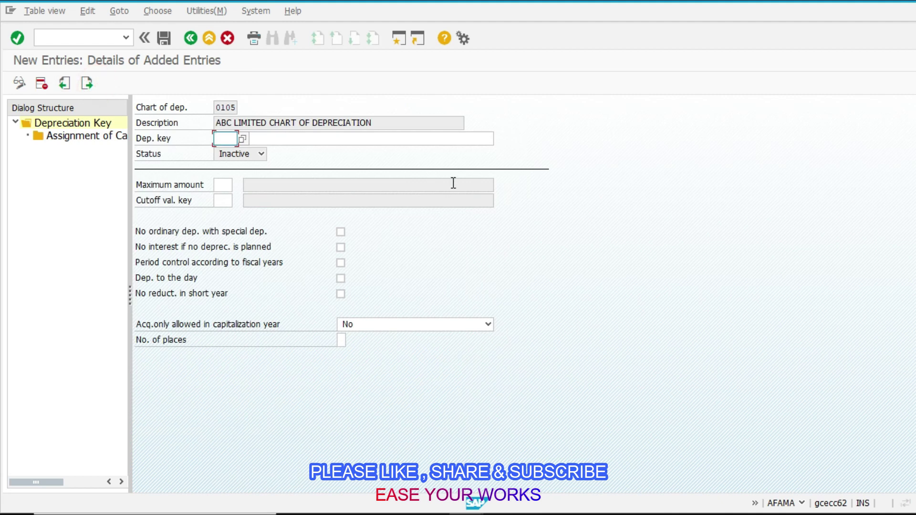
type("VR")
key("BackSpace")
key("BackSpace")
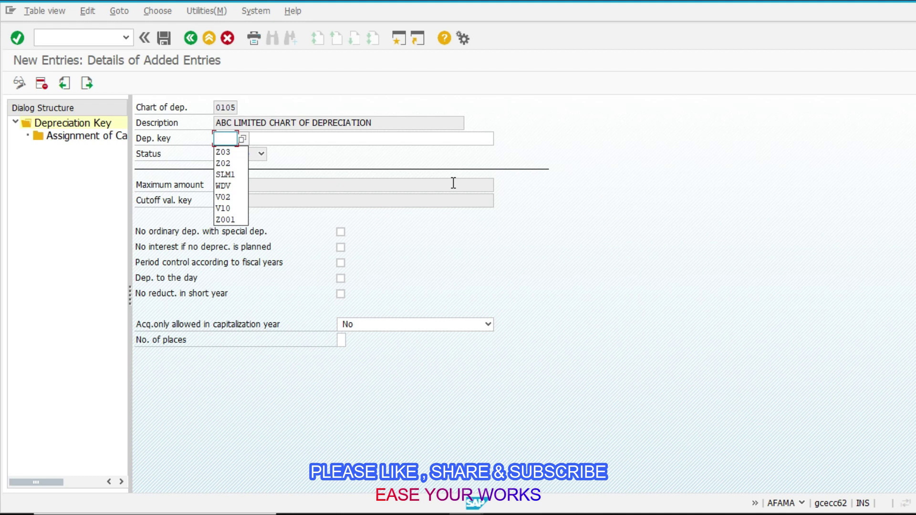
type("A01")
key("Tab")
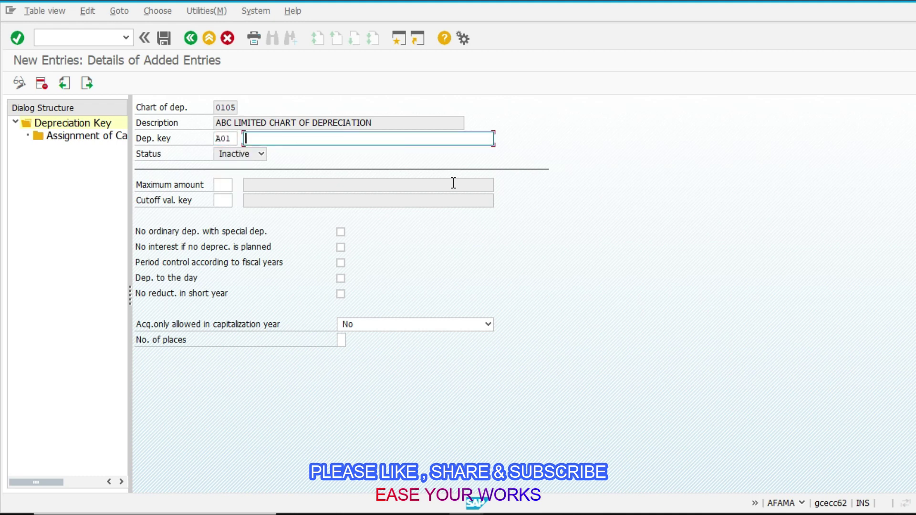
type("SLM VECHILE")
Add a calculation method assignment to key A01 for ordinary depreciation, with the phase 1 From the start of depreciation.
left_click(92, 140)
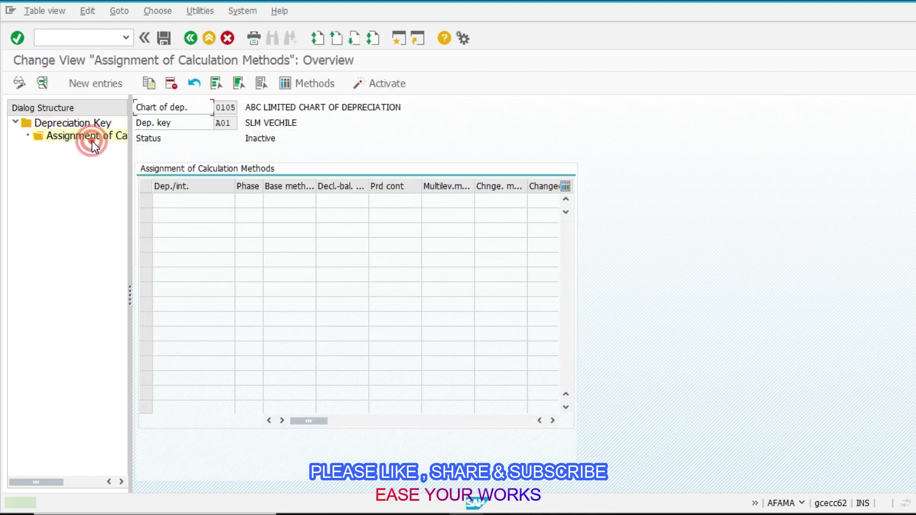
left_click(88, 82)
left_click(271, 149)
left_click(277, 167)
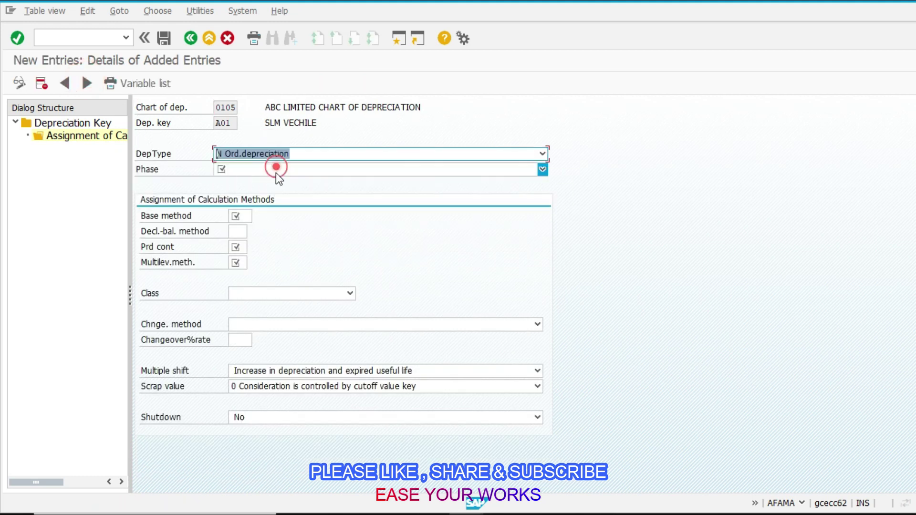
left_click(271, 167)
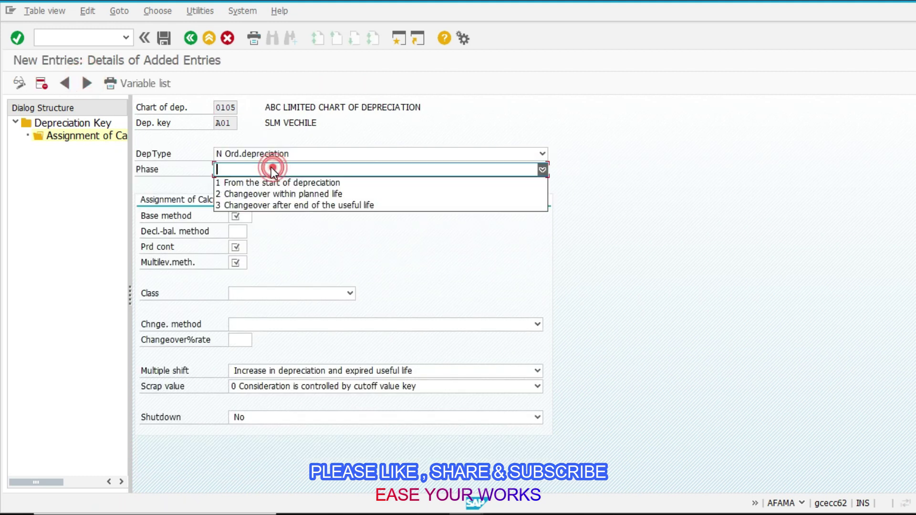
left_click(333, 183)
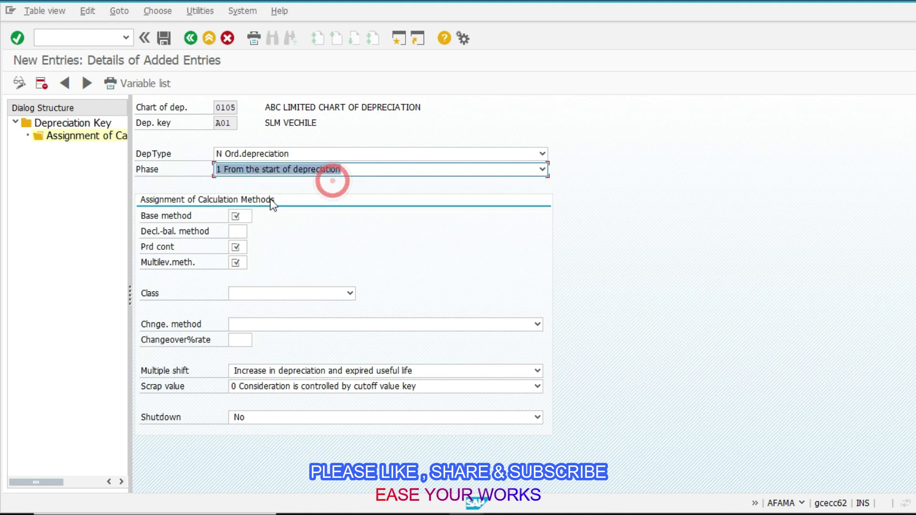
Assign base method 0011 (Ordinary: percentage from useful life) and declining-balance method 001 to key A01.
left_click(240, 216)
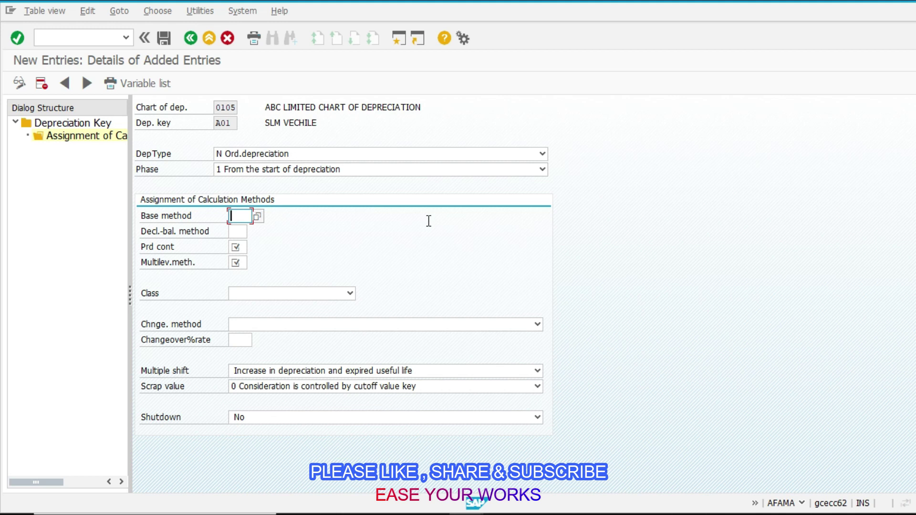
key("F4")
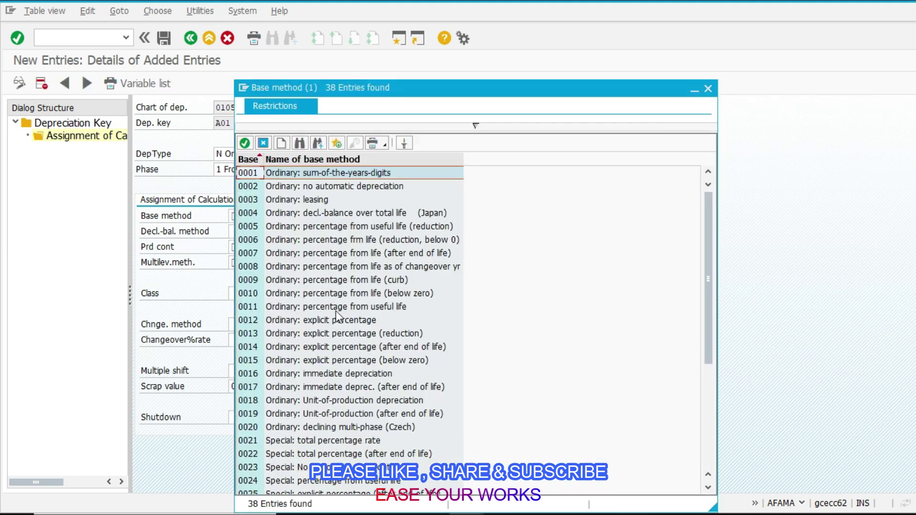
left_click(360, 308)
left_click(238, 232)
left_click(252, 231)
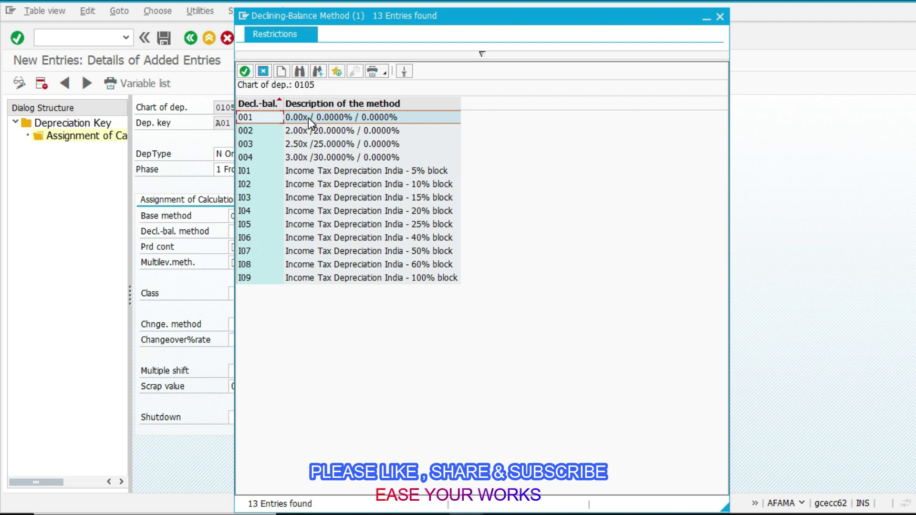
left_click(308, 118)
Assign period control method 002 (04/06/02/02) and multilevel method 001 to key A01.
left_click(253, 247)
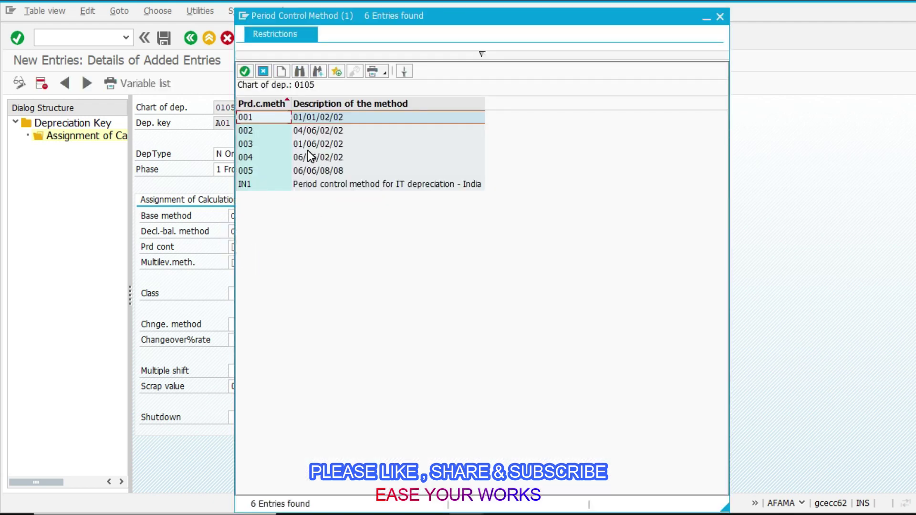
left_click(289, 131)
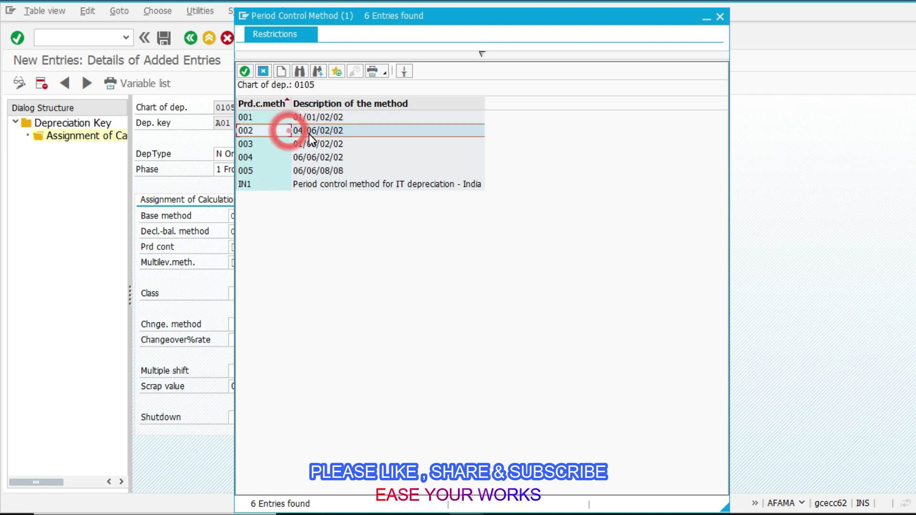
double_click(308, 133)
left_click(237, 262)
left_click(256, 260)
double_click(299, 114)
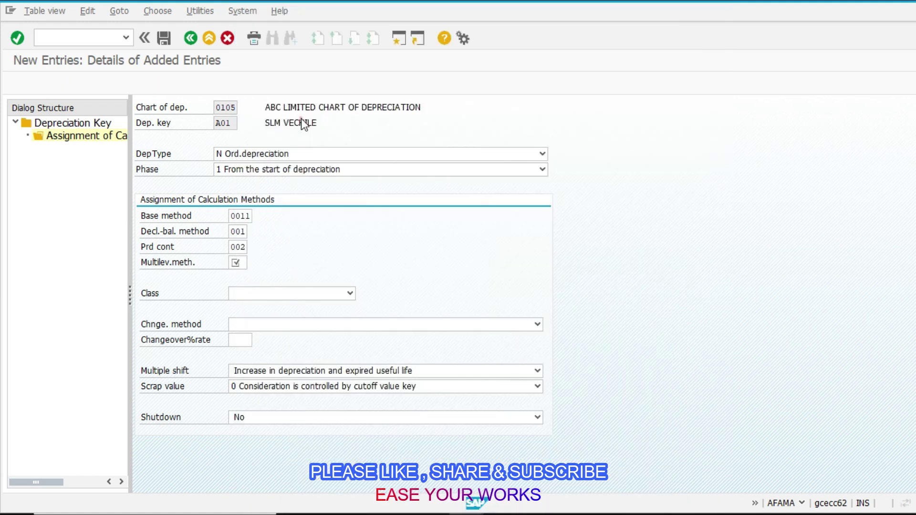
Set the class to 1 Straight-line depreciation and the changeover method to 0 No automatic changeover, and save the assignment.
left_click(291, 293)
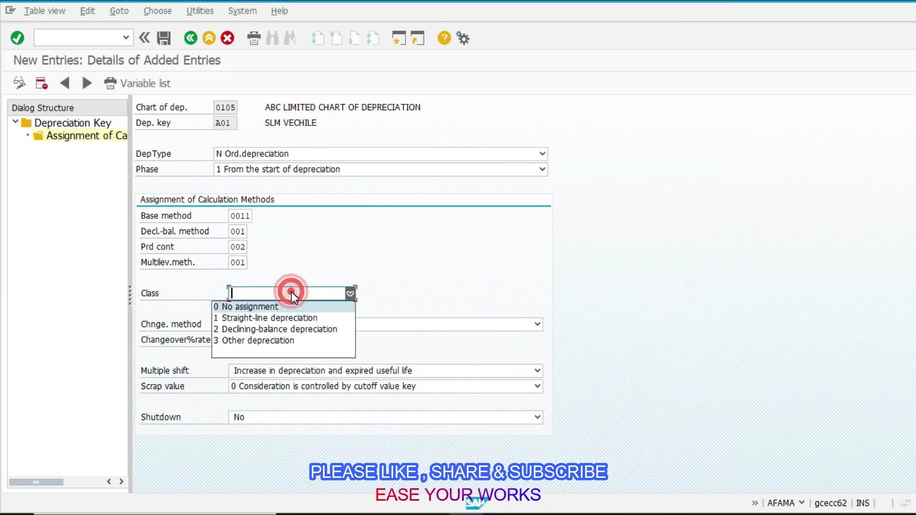
left_click(291, 318)
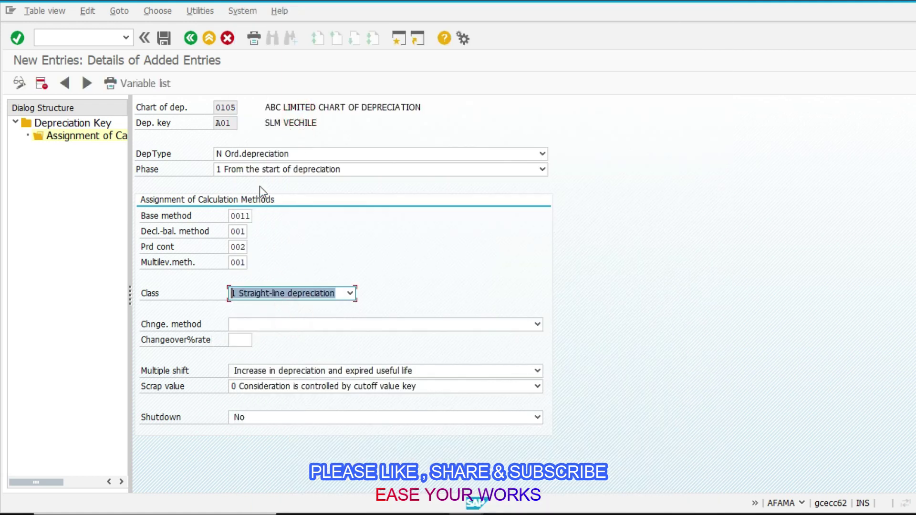
left_click(271, 326)
left_click(275, 339)
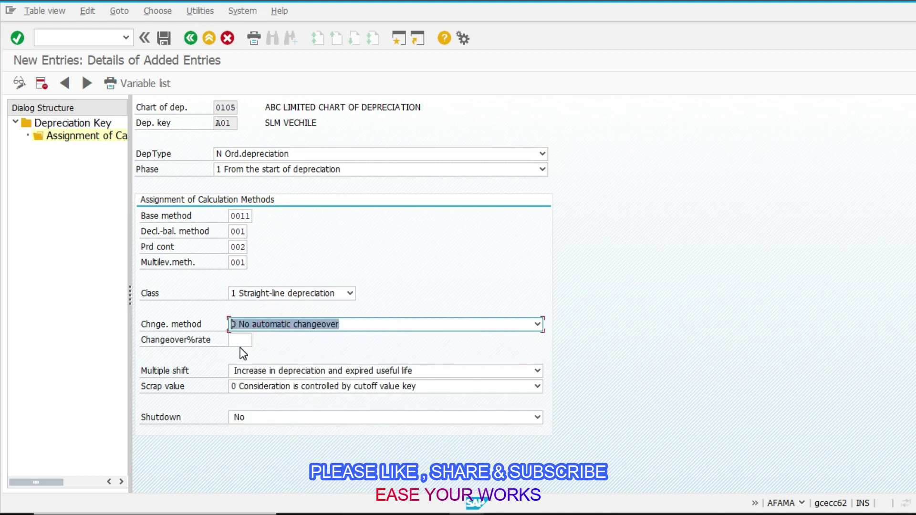
left_click(267, 324)
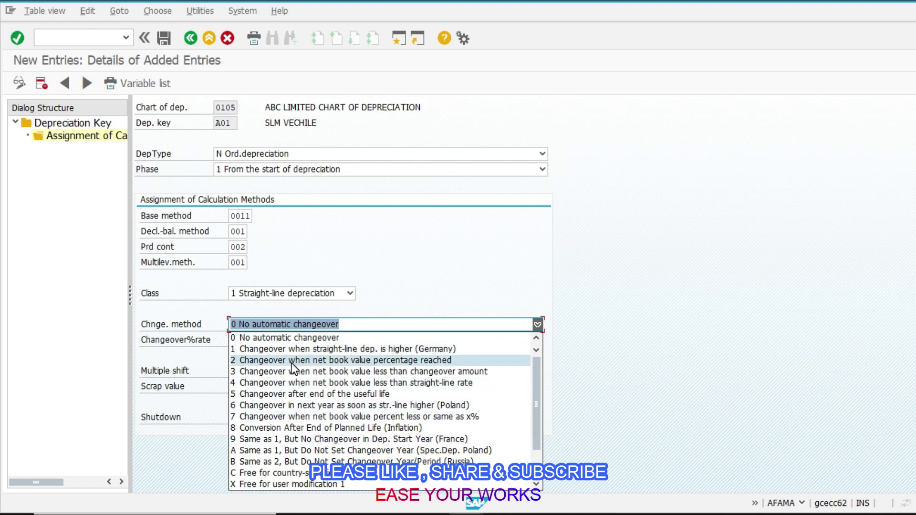
left_click(311, 329)
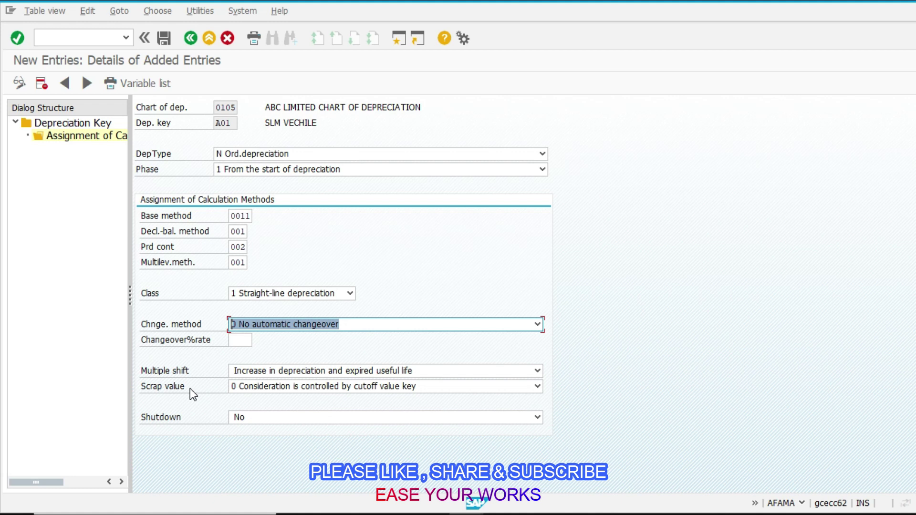
key("ctrl+s")
left_click(147, 233)
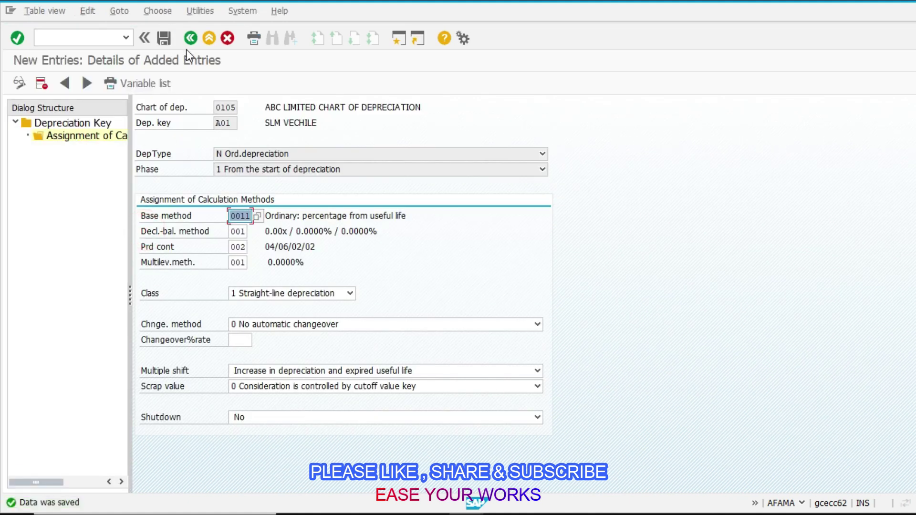
Return to the depreciation key overview and enter a new key A02 with the description WDV EHICLE.
left_click(187, 42)
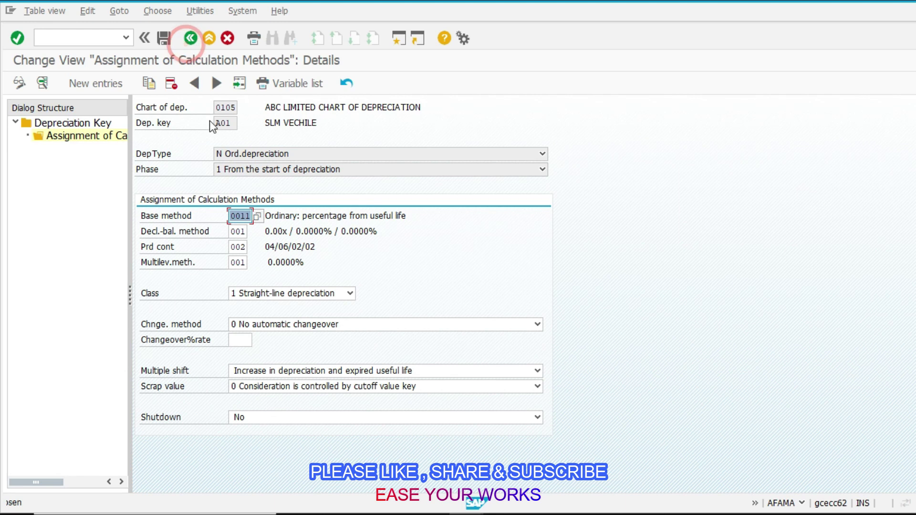
left_click(190, 40)
left_click(191, 39)
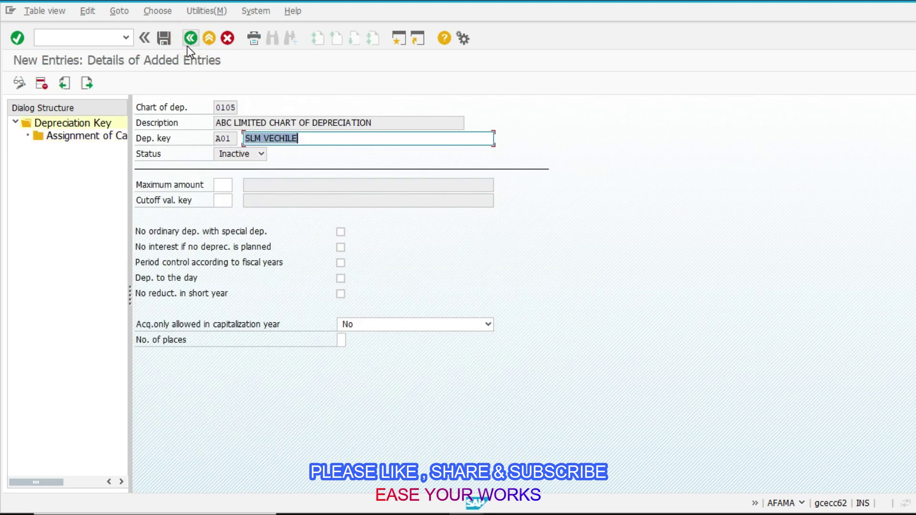
left_click(190, 39)
left_click(88, 83)
type("A02")
key("Tab")
type("WDV EHICLE")
key("Tab")
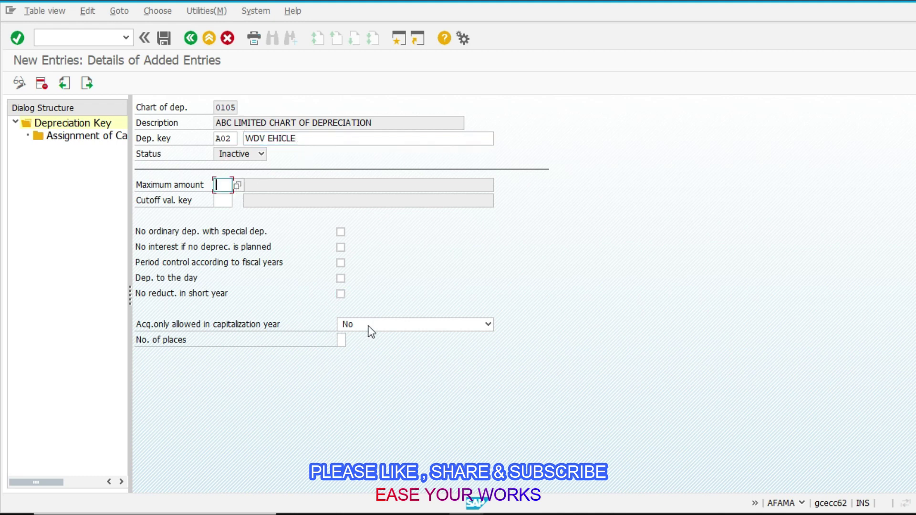
Add a calculation method assignment for key A02 with type N Ord.depreciation and phase 1 From the start of depreciation.
double_click(70, 135)
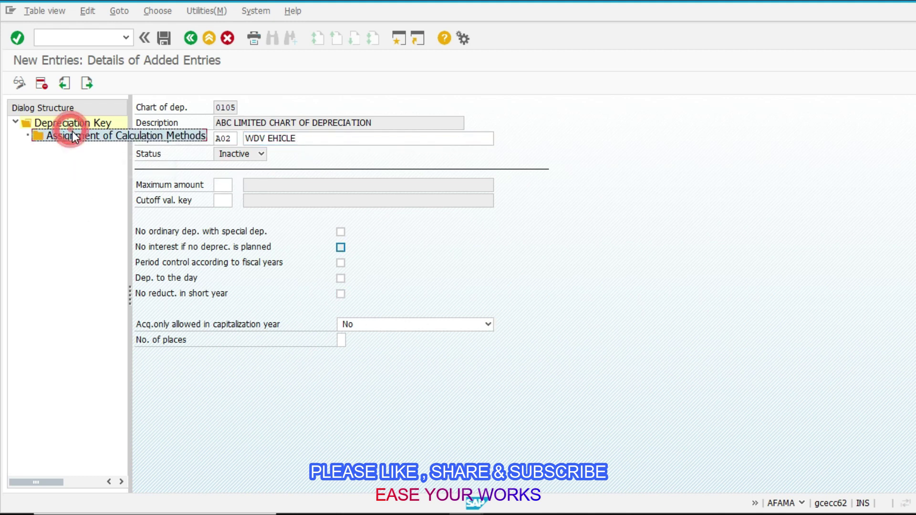
left_click(95, 84)
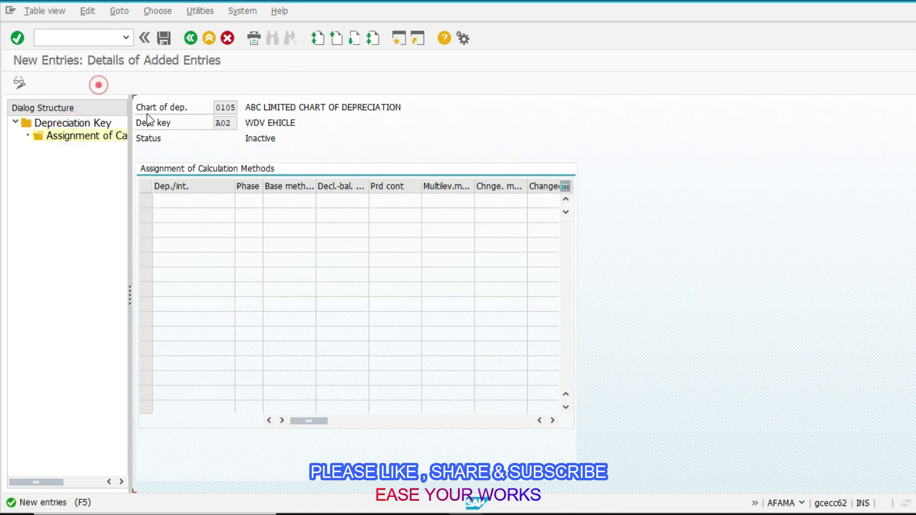
left_click(262, 154)
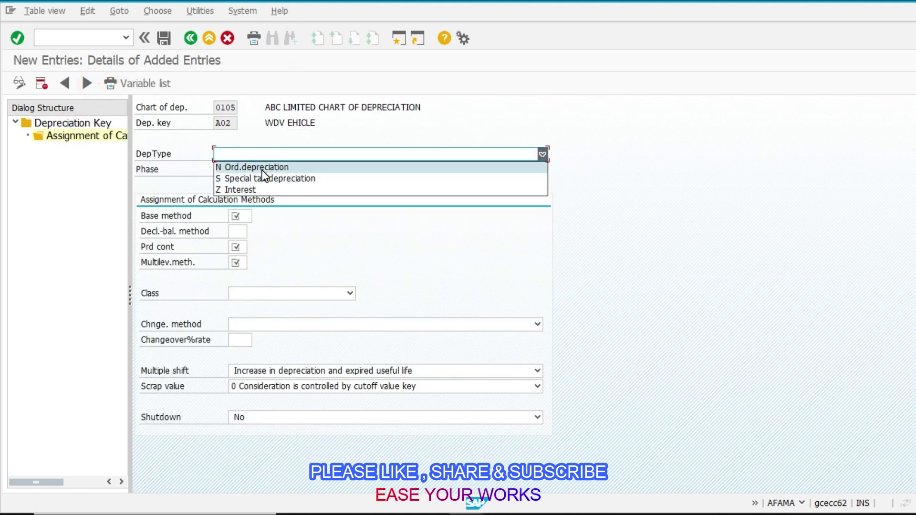
left_click(258, 167)
left_click(262, 171)
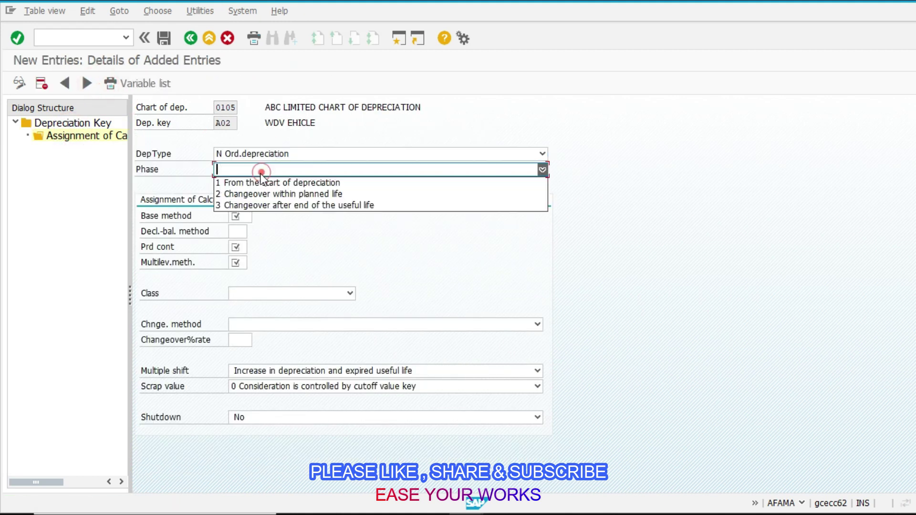
left_click(311, 184)
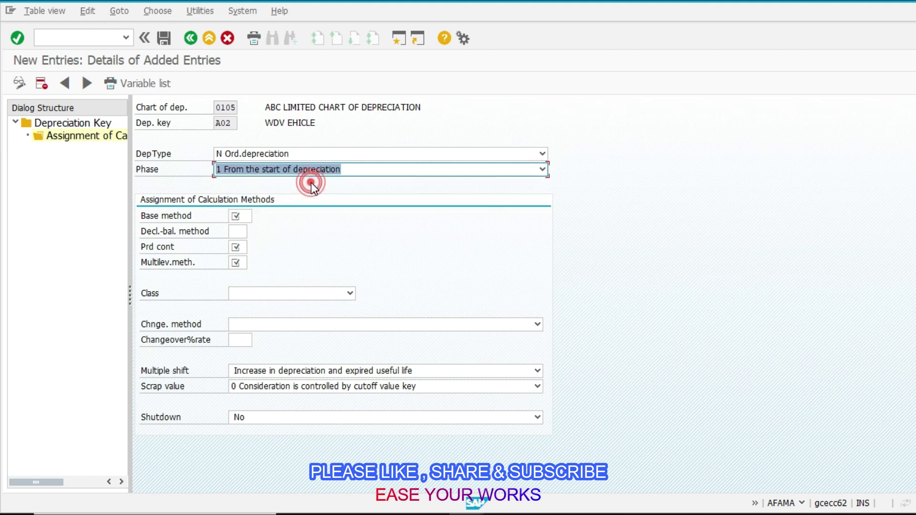
left_click(240, 216)
left_click(268, 171)
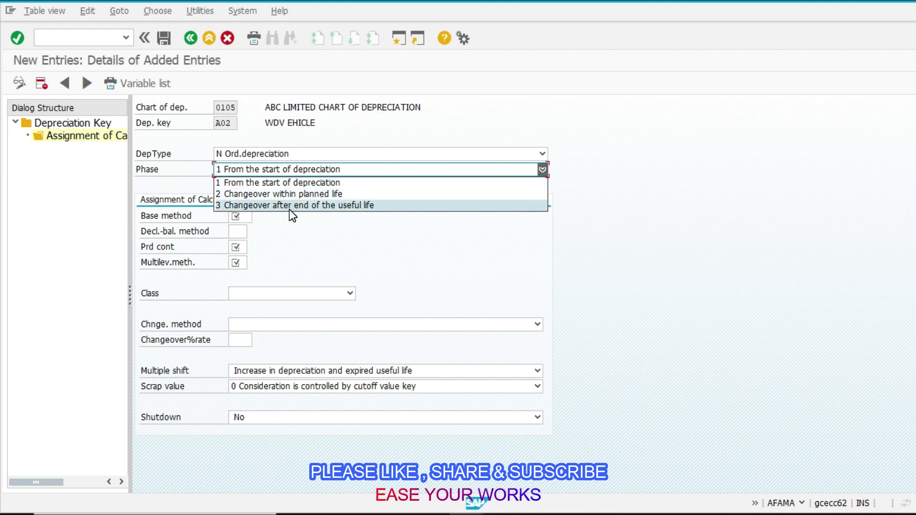
left_click(279, 183)
Assign base method 0017 (Ordinary: immediate deprec. (after end of life)) and declining-balance method 001 to key A02.
left_click(245, 216)
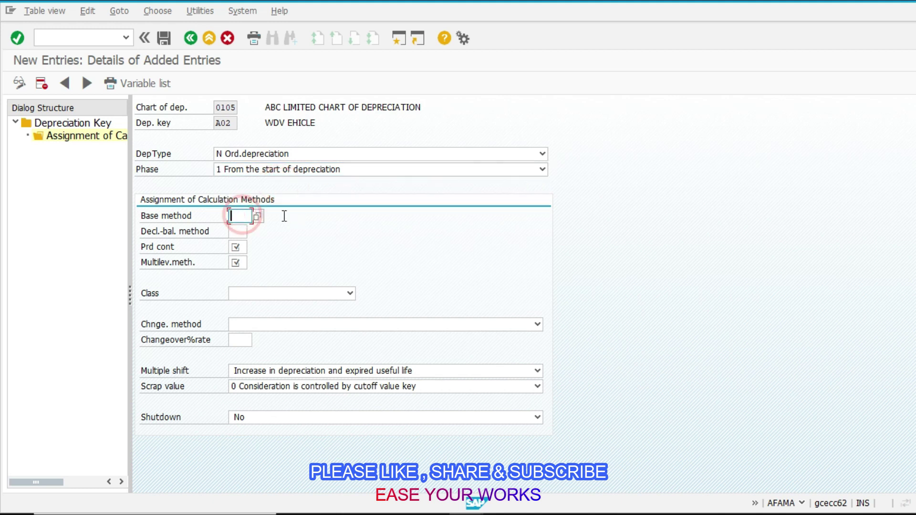
left_click(257, 216)
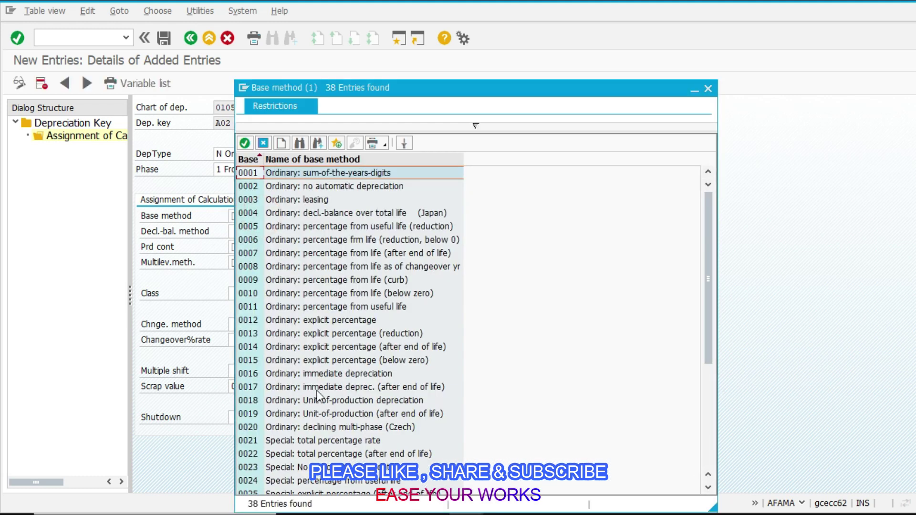
double_click(387, 391)
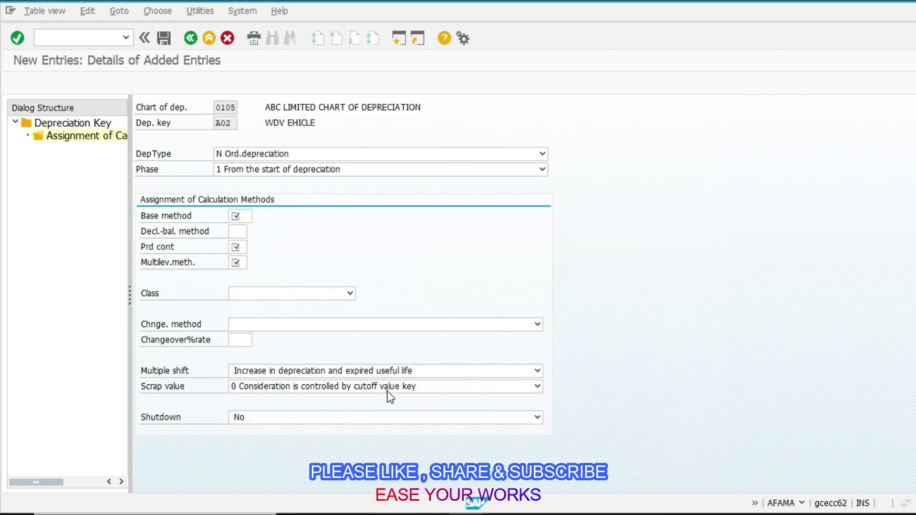
left_click(237, 232)
left_click(253, 232)
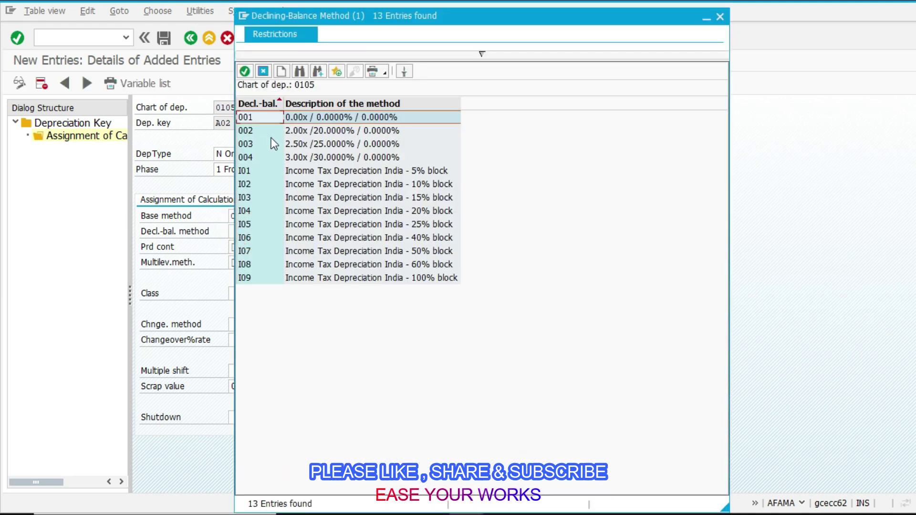
double_click(267, 116)
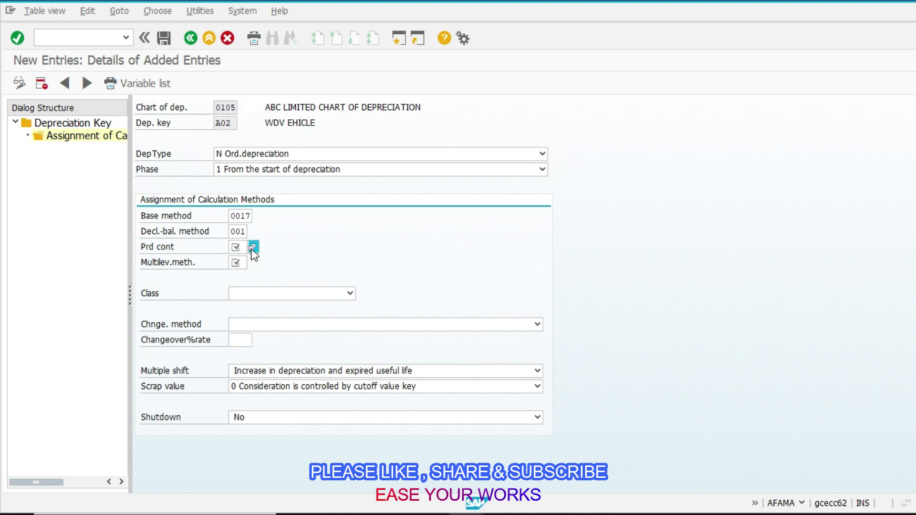
Assign period control method 003 (01/06/02/02) and multilevel method 003 (APC, any life) to key A02.
left_click(252, 248)
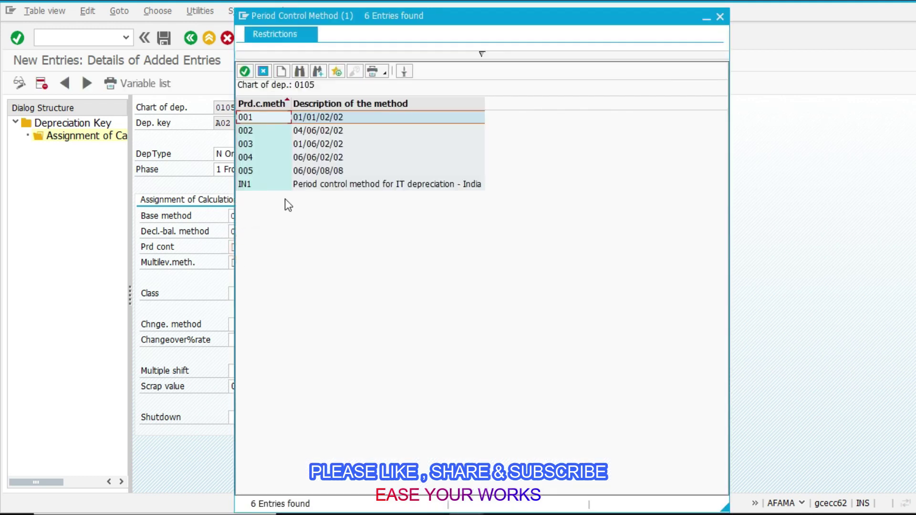
double_click(281, 145)
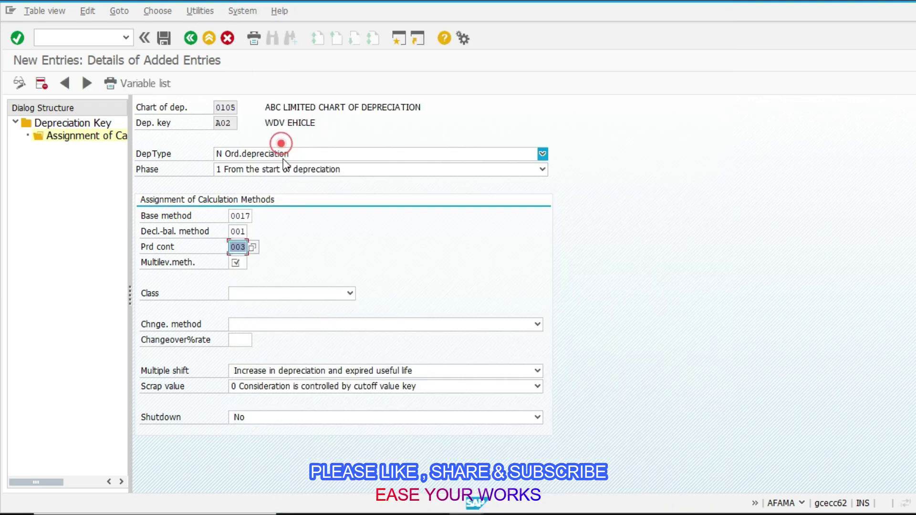
left_click(242, 262)
left_click(253, 263)
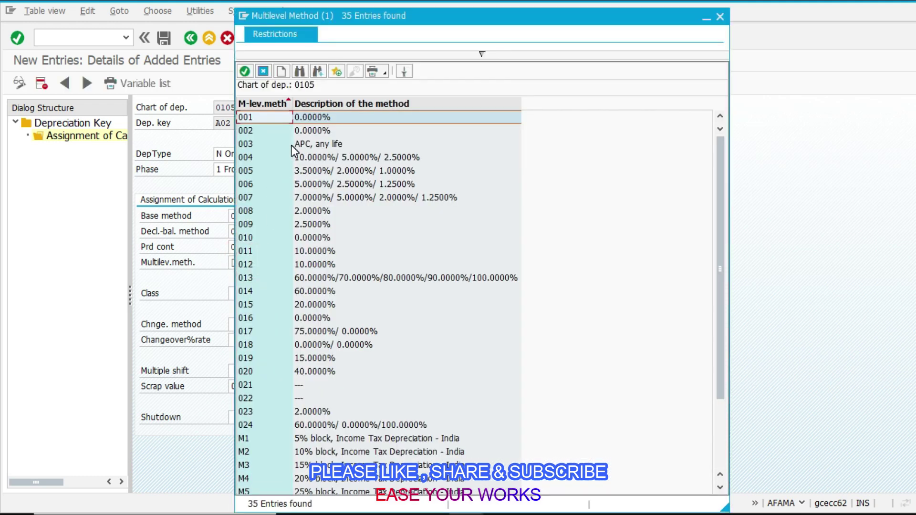
double_click(318, 144)
Set A02's class to 2 Declining-balance depreciation and its changeover method to 0 No automatic changeover, and save the assignment.
left_click(260, 294)
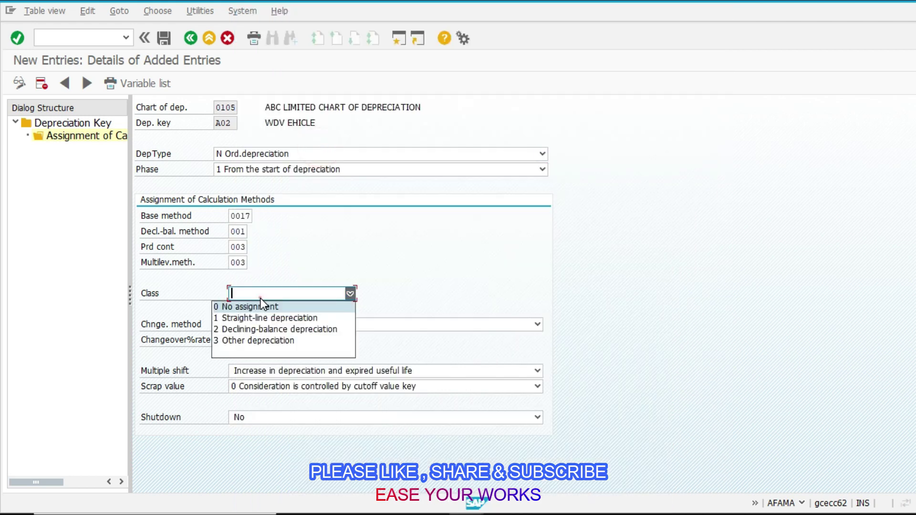
left_click(267, 329)
left_click(269, 327)
left_click(258, 335)
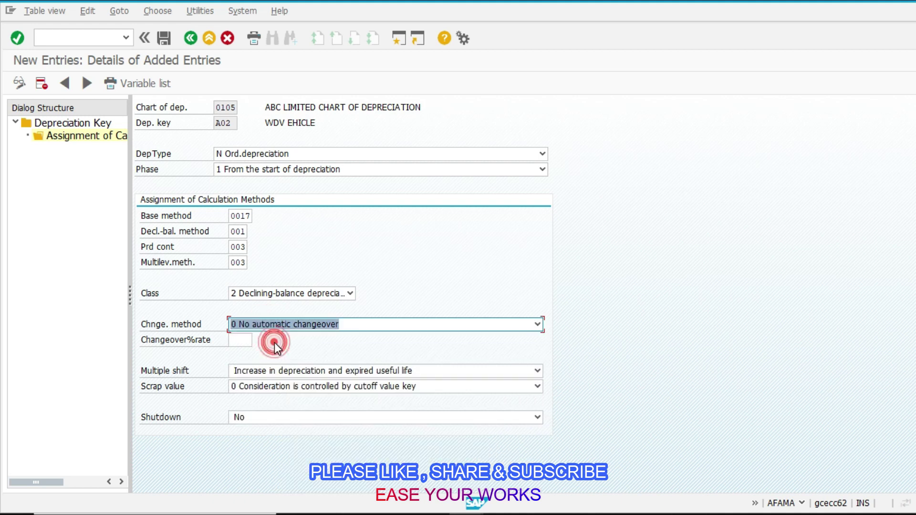
key("ctrl+s")
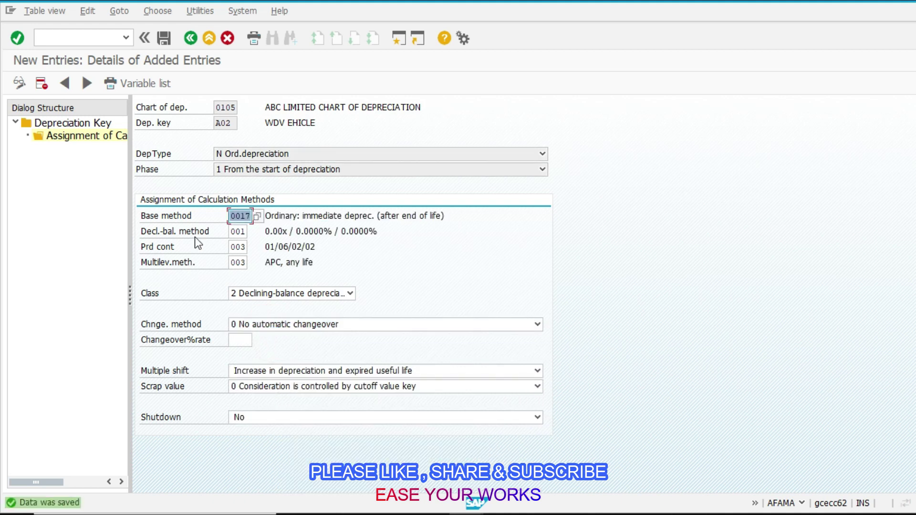
Leave depreciation key maintenance and return to the implementation guide structure.
left_click(202, 38)
left_click(95, 39)
type("AS01")
key("Return")
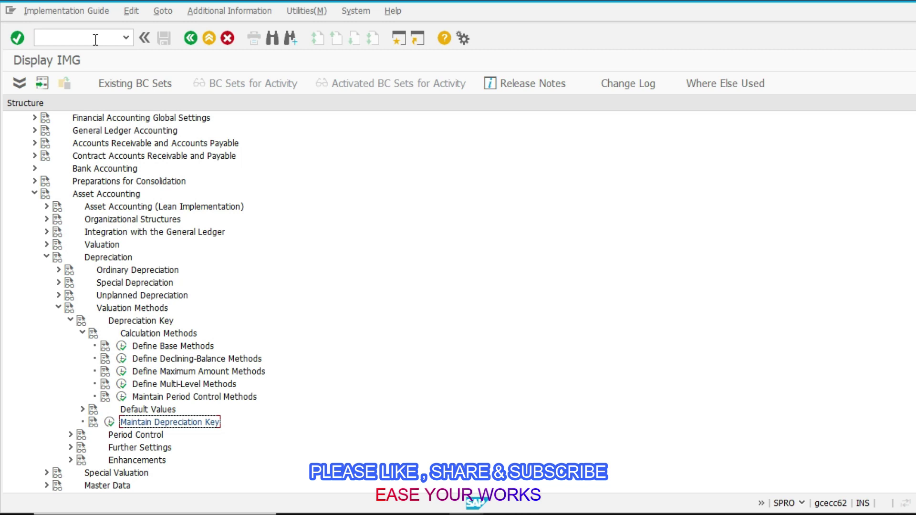
Switch to the Contents.xlsx checklist in Excel and mark all four tasks under Configuring the depreciation key as done.
left_click(504, 505)
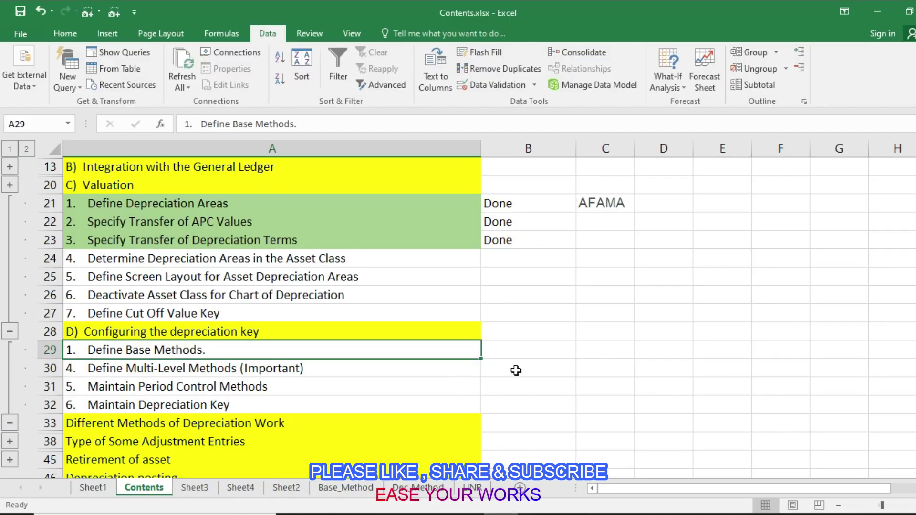
key("Right")
type("done")
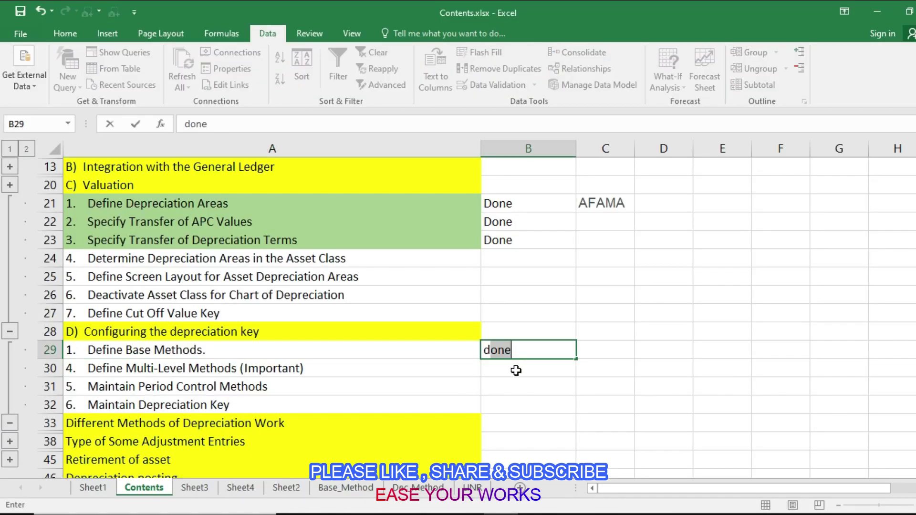
key("Return")
type("done")
key("Return")
type("done")
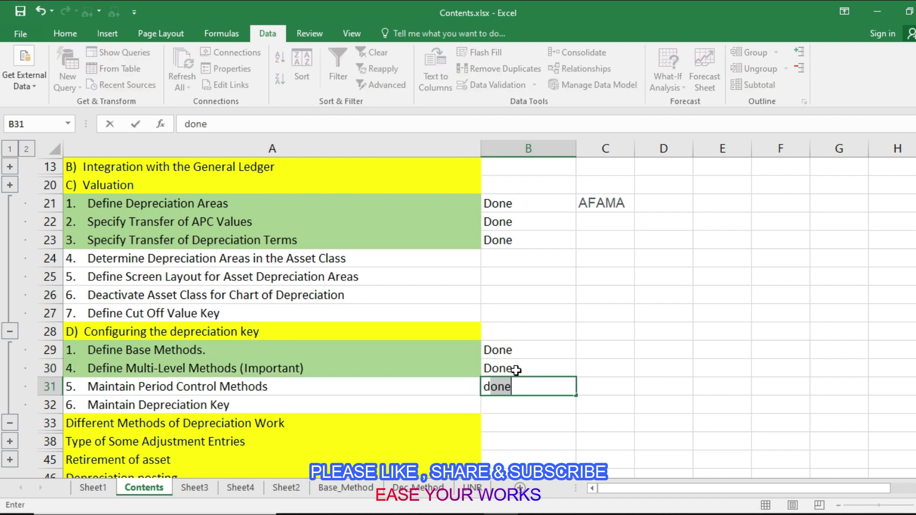
key("Return")
type("done")
key("Return")
Review the checklist upward to the pending Valuation task Determine Depreciation Areas in the Asset Class.
key("Up")
key("Up")
key("Up")
key("Up")
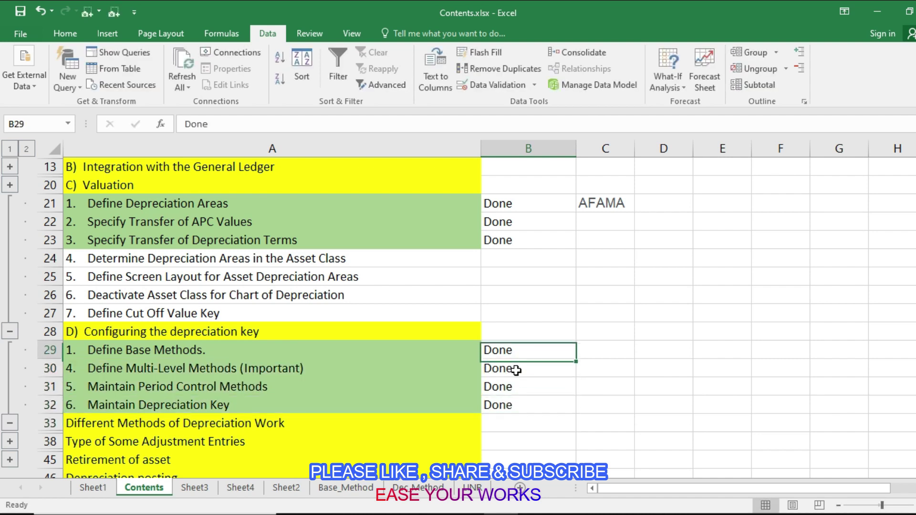
key("Left")
key("Up")
key("Right")
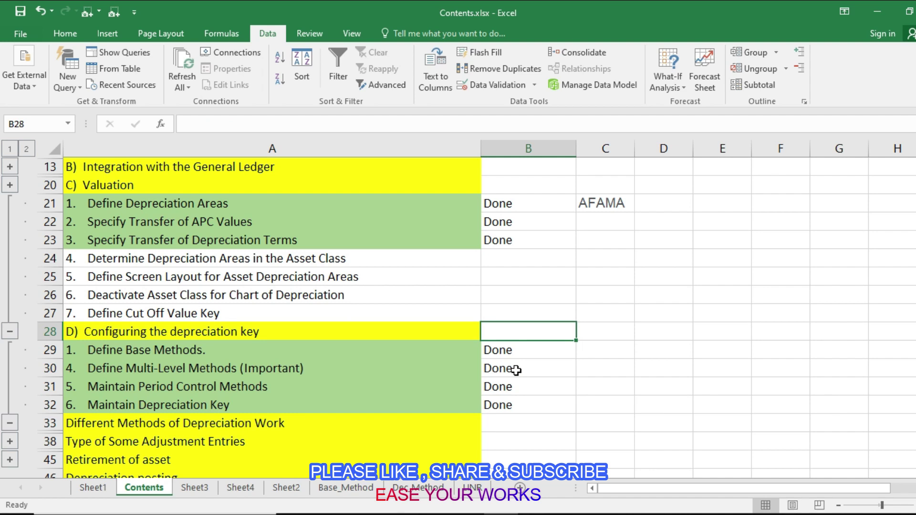
key("Left")
key("Up")
key("Up")
key("Up")
key("Up")
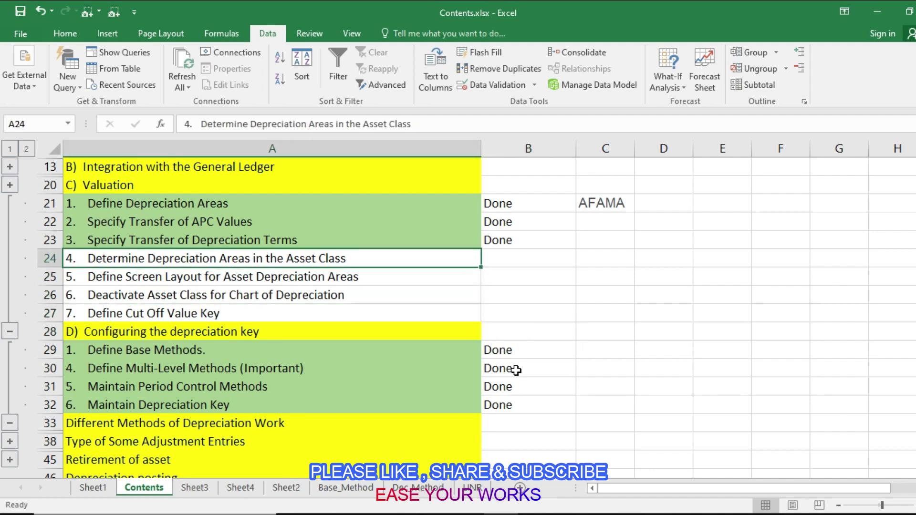
key("shift+space")
key("Left")
Switch back to SAP and check the Asset Classes activities under Organizational Structures, then collapse that branch.
left_click(570, 447)
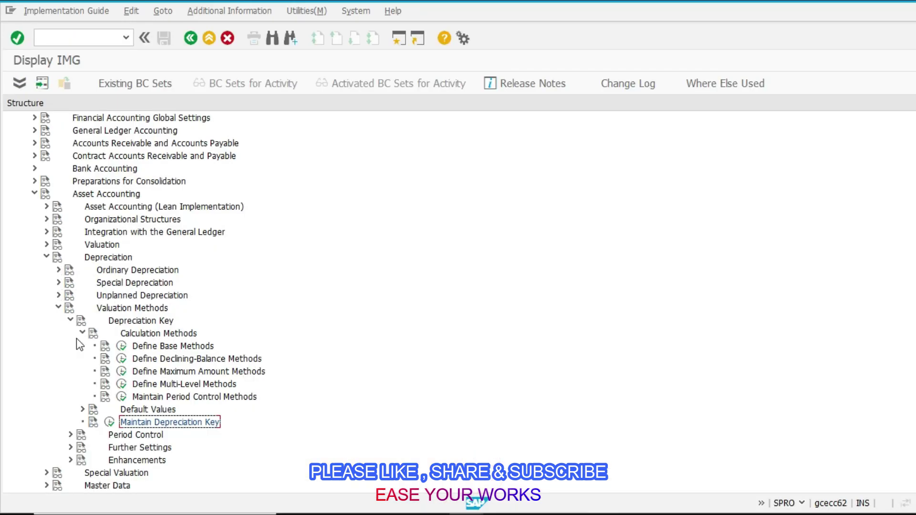
scroll(92, 391, "up", 1)
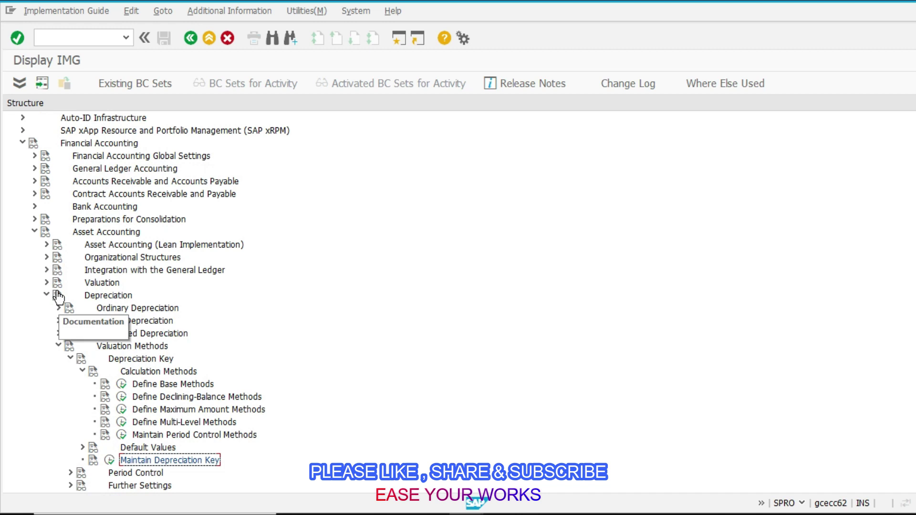
left_click(47, 258)
left_click(47, 257)
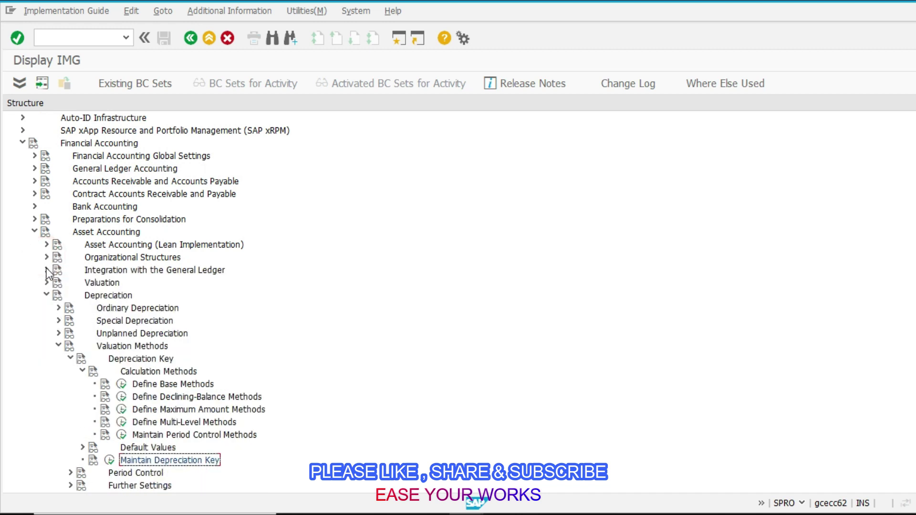
left_click(47, 257)
left_click(59, 321)
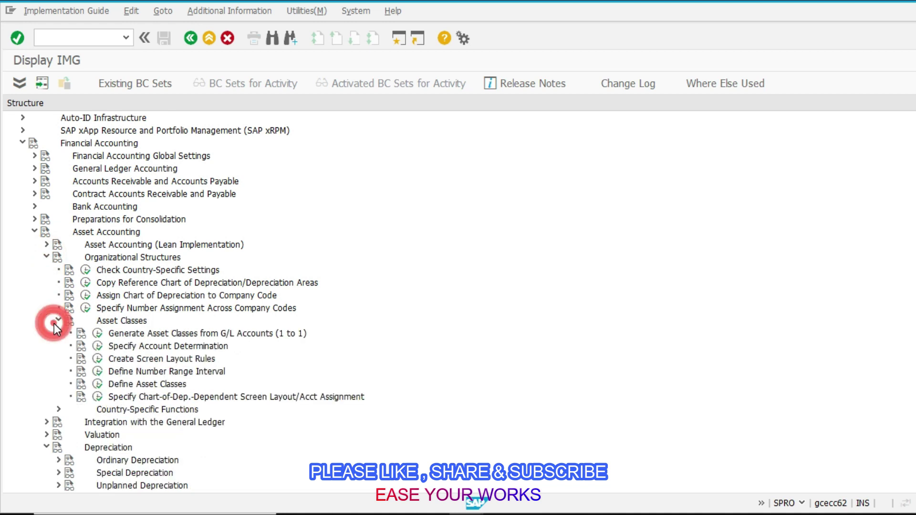
left_click(47, 257)
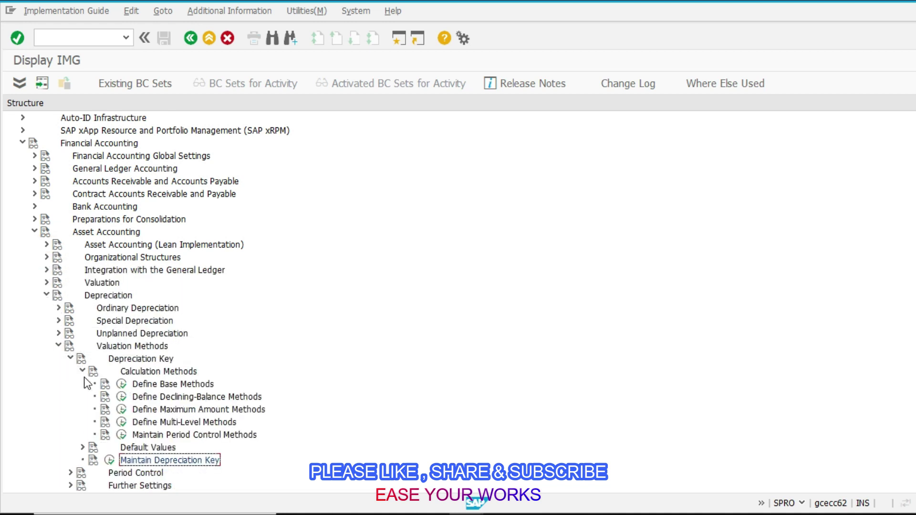
Open the Determine Depreciation Areas in the Asset Class activity under Valuation and browse its list of asset classes.
scroll(85, 380, "down", 3)
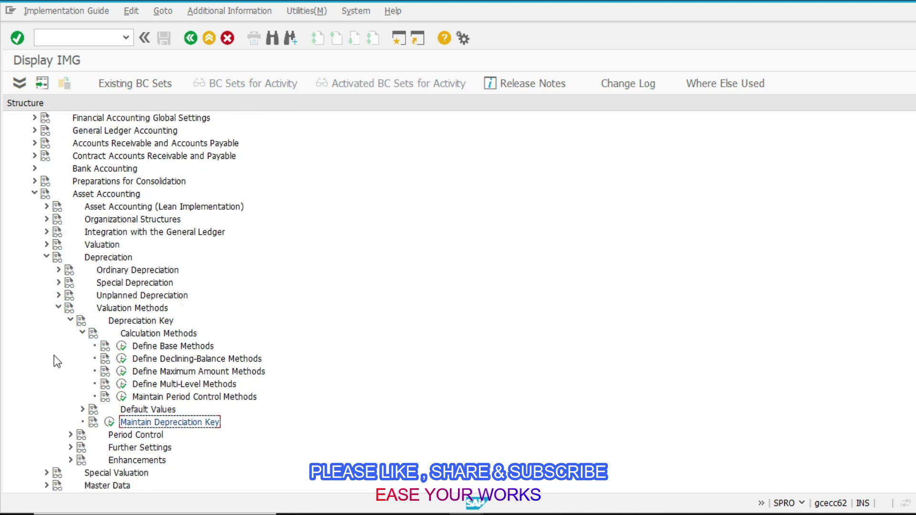
left_click(47, 243)
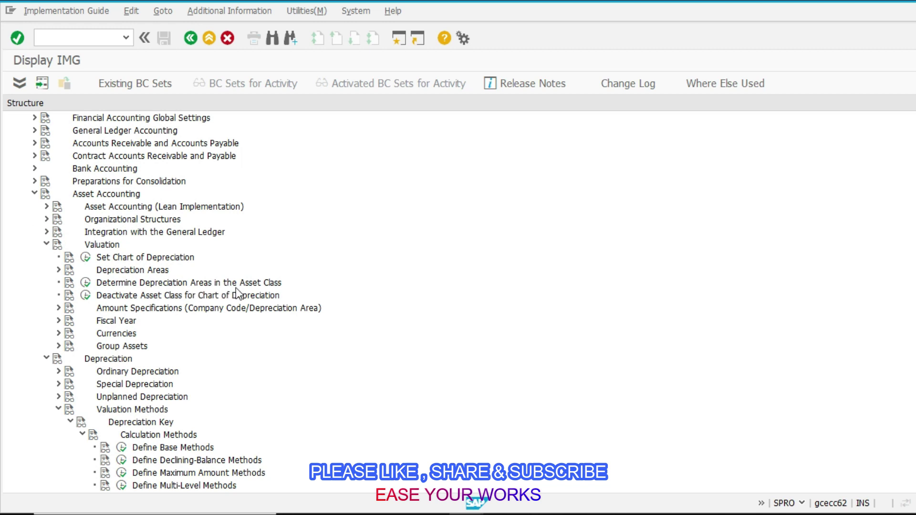
left_click(86, 283)
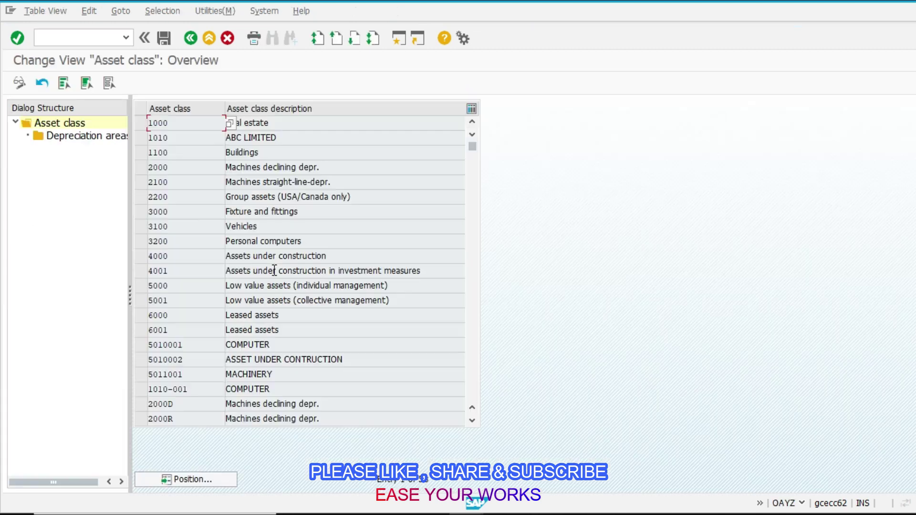
scroll(202, 342, "down", 5)
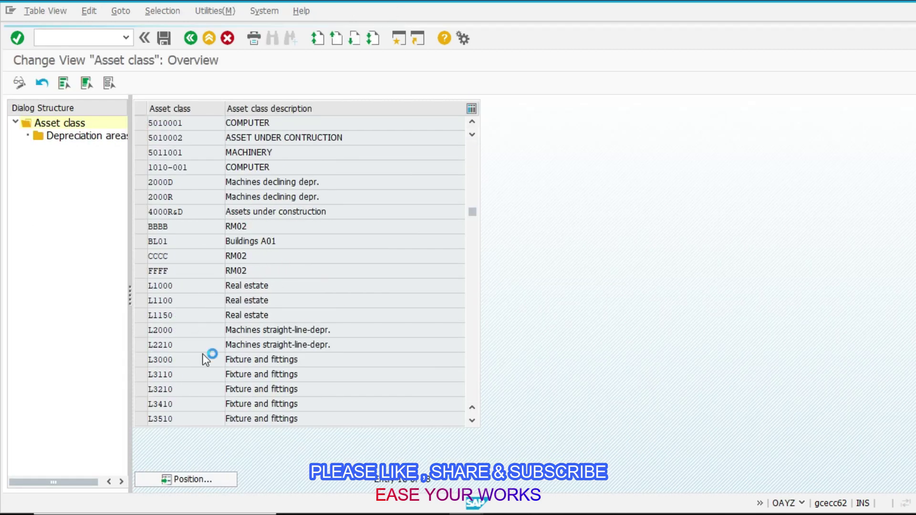
Open the depreciation areas of asset class Z0002 (VEHICLE WDV).
scroll(203, 353, "down", 2)
scroll(204, 354, "down", 5)
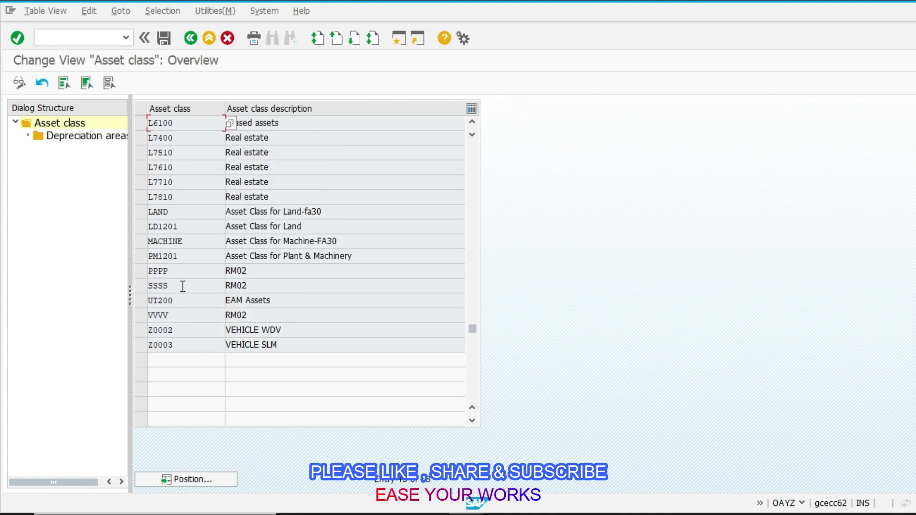
left_click(140, 330)
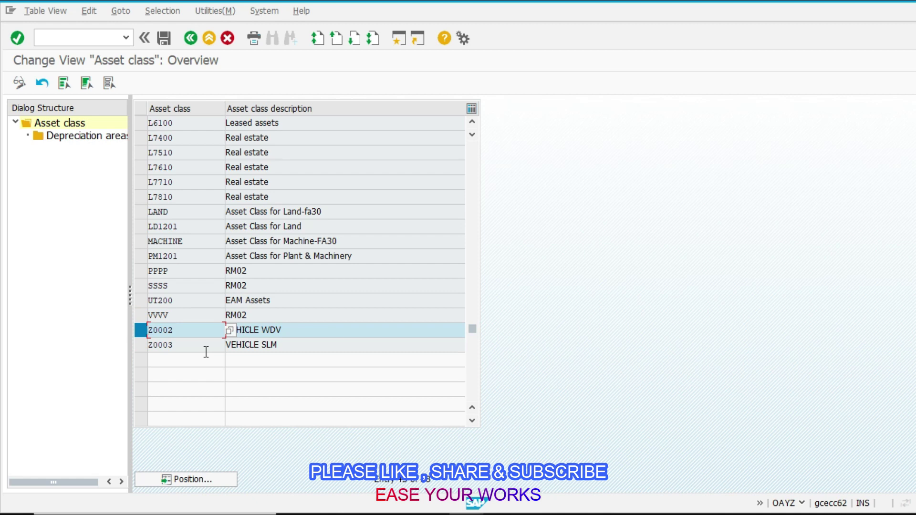
left_click(193, 347)
left_click(167, 329)
left_click(143, 331)
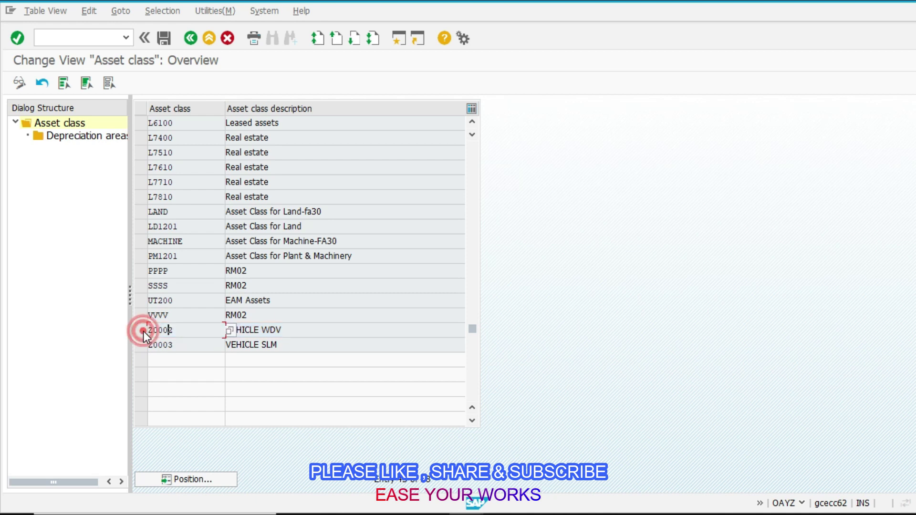
double_click(82, 135)
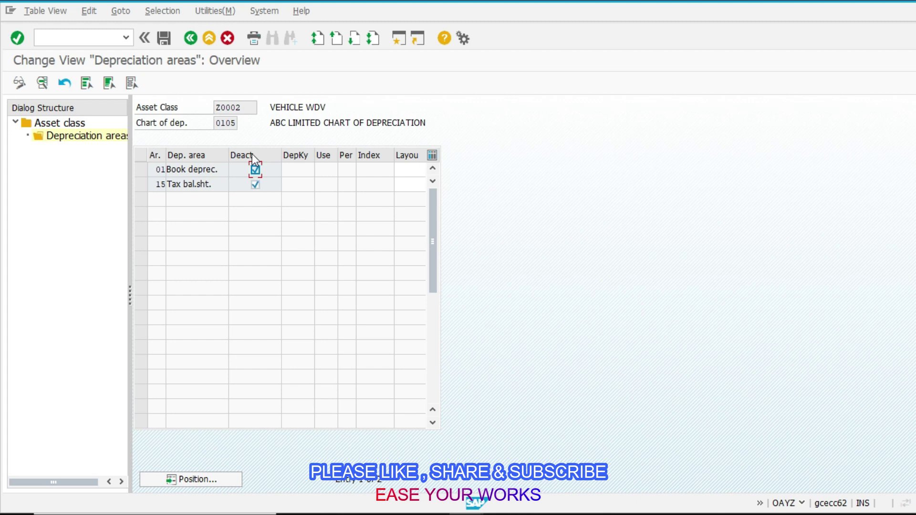
Activate the book depreciation and tax balance sheet areas of asset class Z0002 and set the layout to 1000.
left_click(256, 170)
left_click(255, 185)
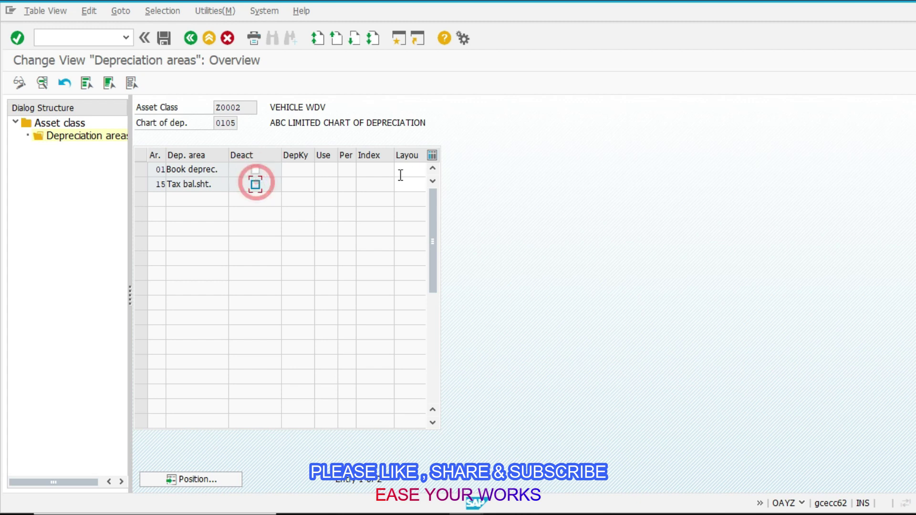
left_click(405, 171)
type("1000")
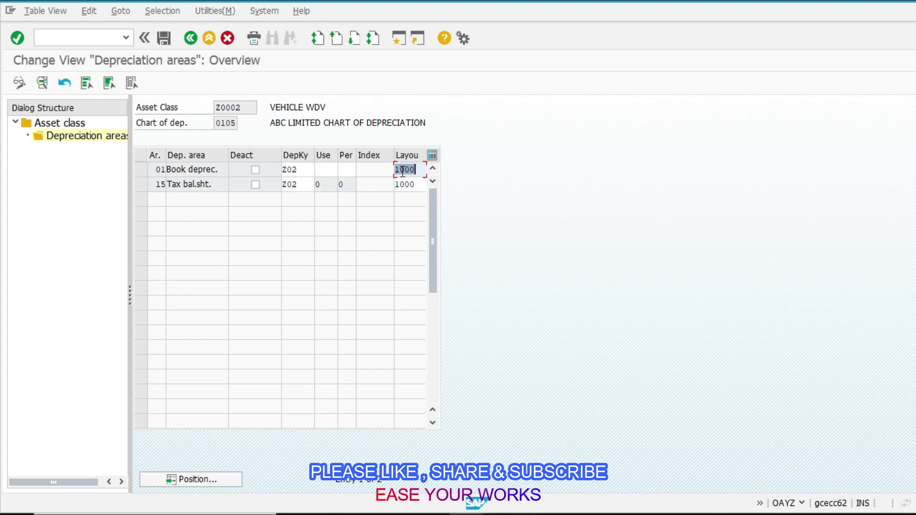
Look through the available depreciation keys for area 01, and leave the asset class settings without saving.
left_click(311, 170)
left_click(320, 170)
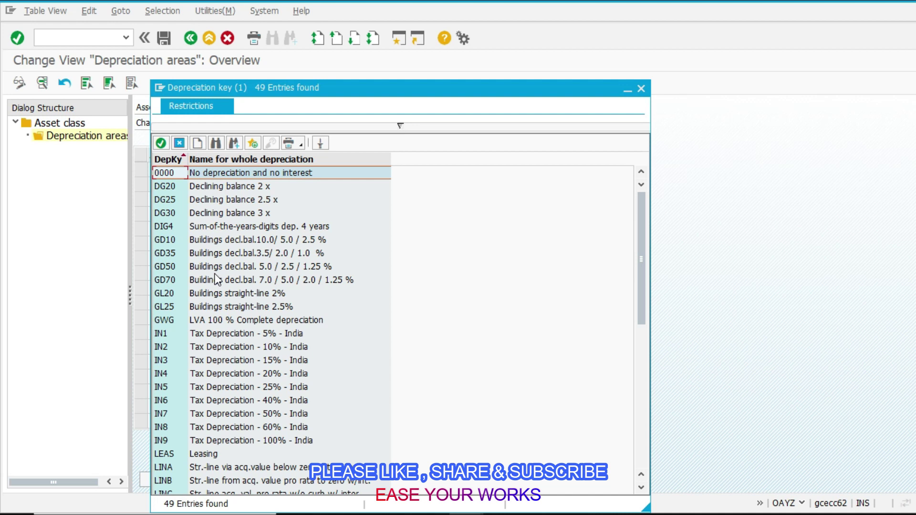
scroll(216, 274, "down", 9)
scroll(216, 276, "up", 9)
left_click(351, 125)
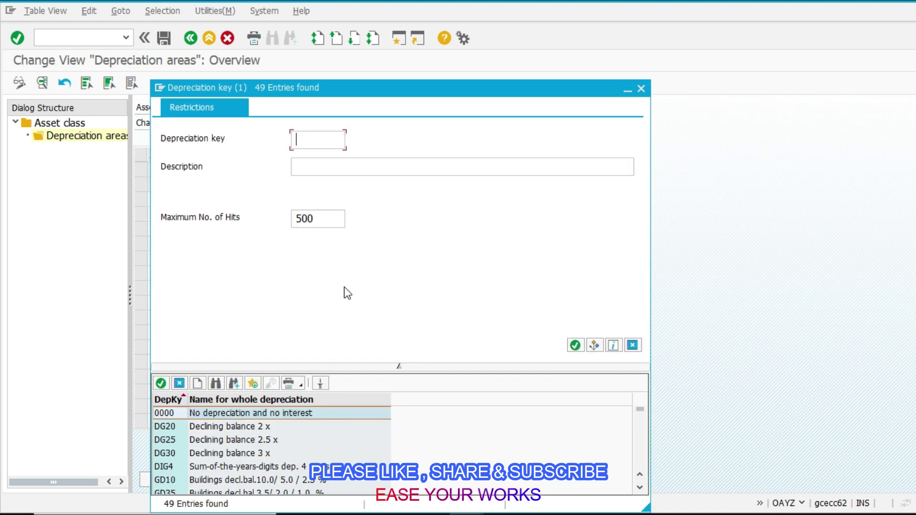
key("Escape")
key("F3")
key("F3")
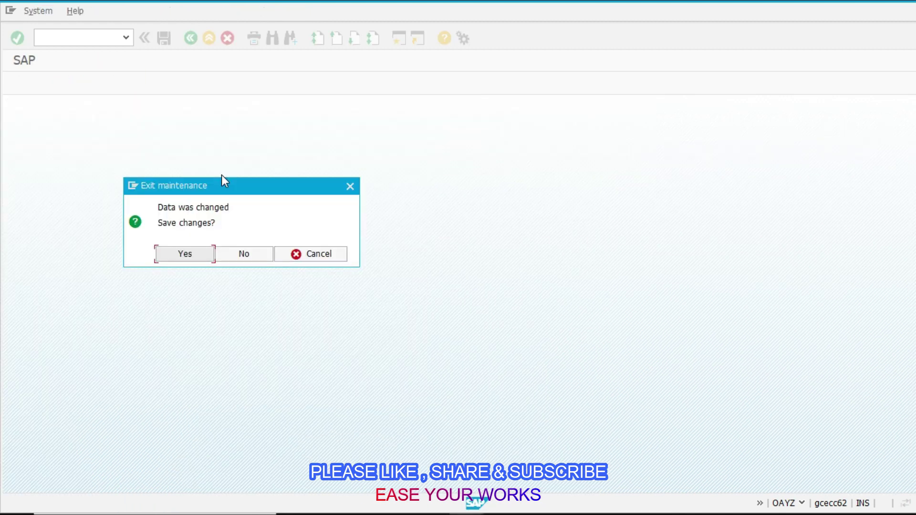
left_click(253, 256)
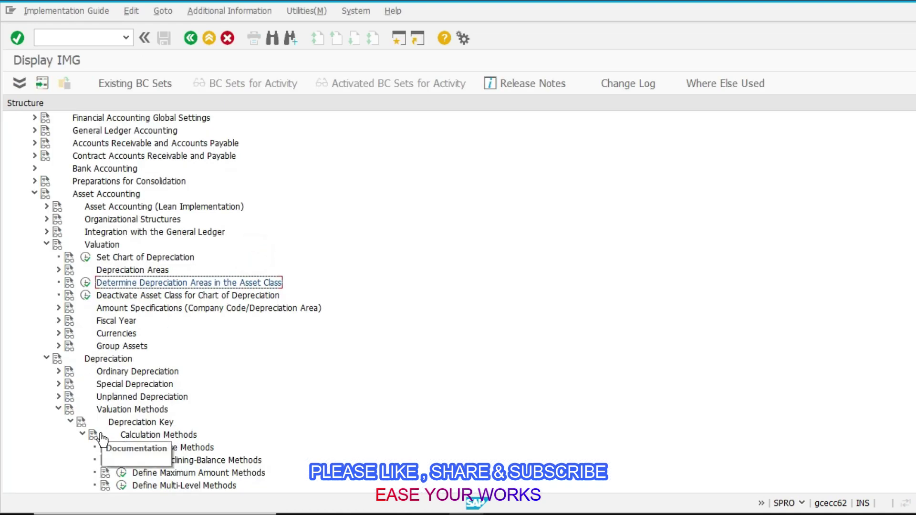
Activate depreciation keys A01 and A02 in Maintain Depreciation Key under the proposed customizing request, and return to the IMG.
scroll(120, 459, "down", 2)
left_click(109, 473)
left_click(141, 168)
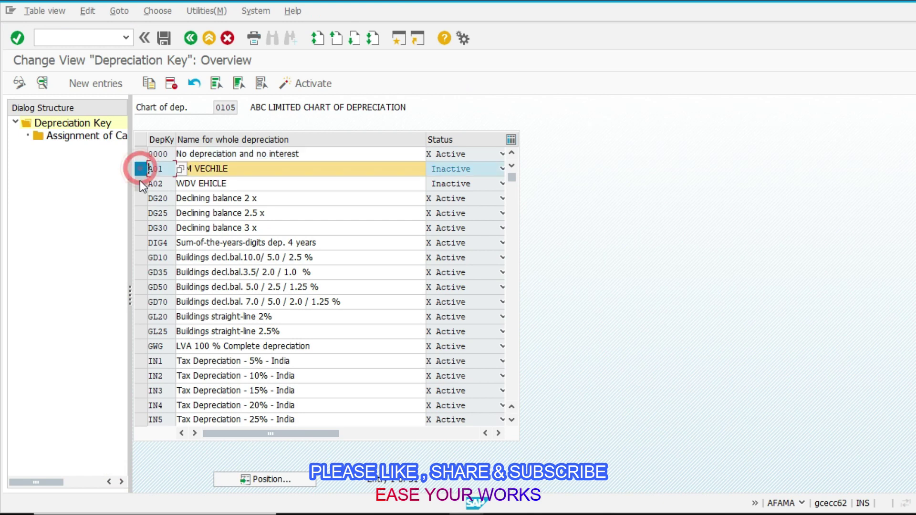
left_click(141, 183)
left_click(313, 84)
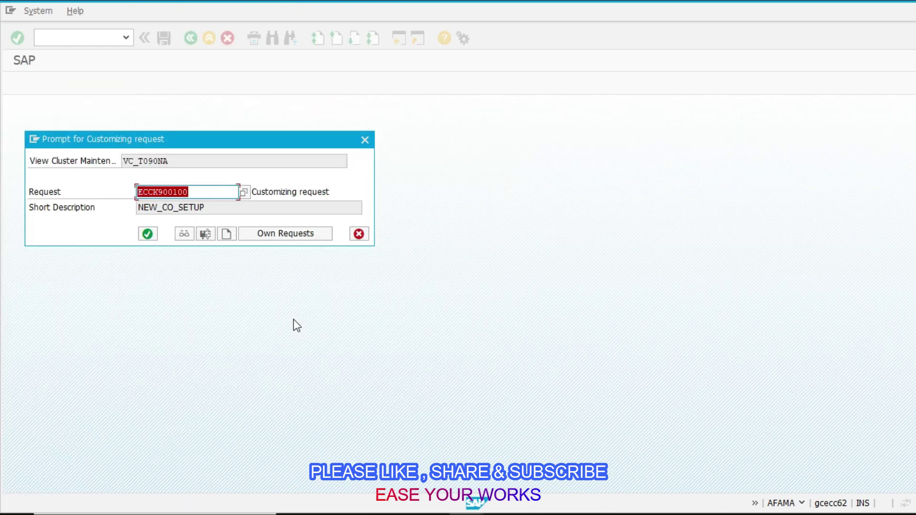
left_click(148, 235)
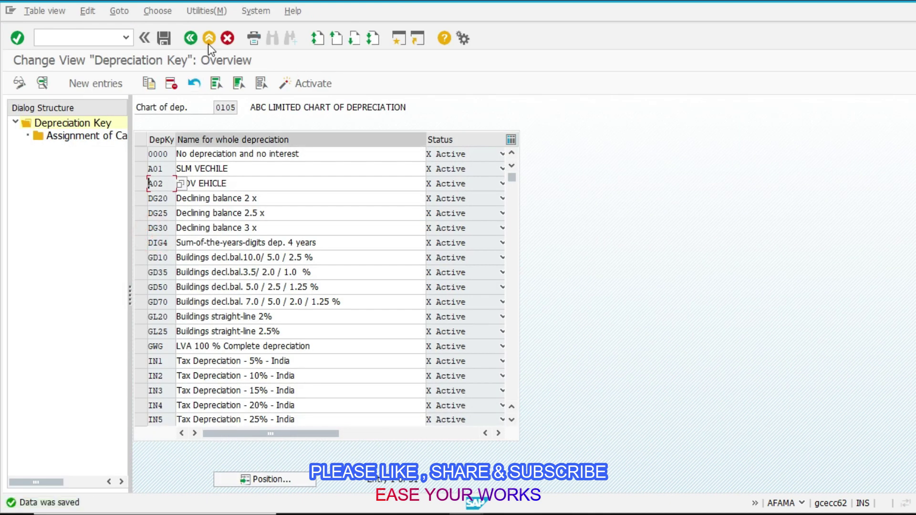
left_click(210, 39)
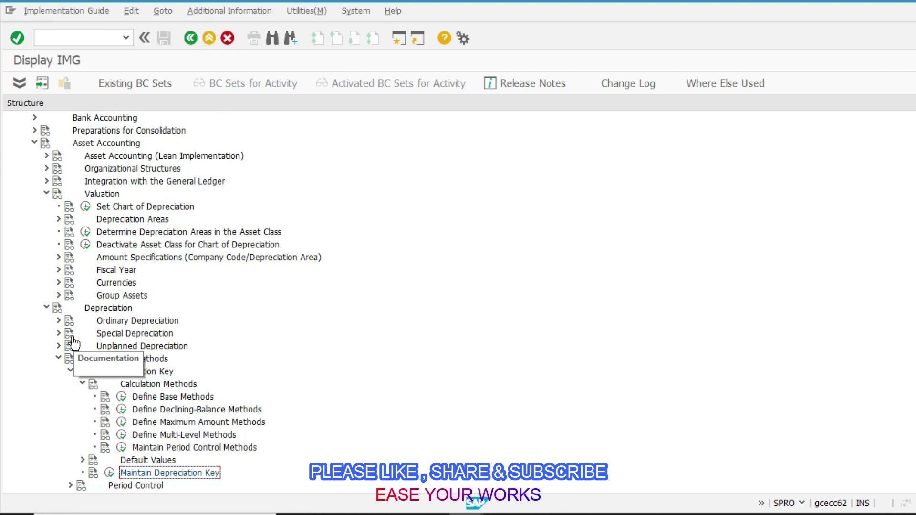
Open Determine Depreciation Areas in the Asset Class and display the depreciation areas of class Z0002.
left_click(86, 233)
scroll(205, 325, "down", 15)
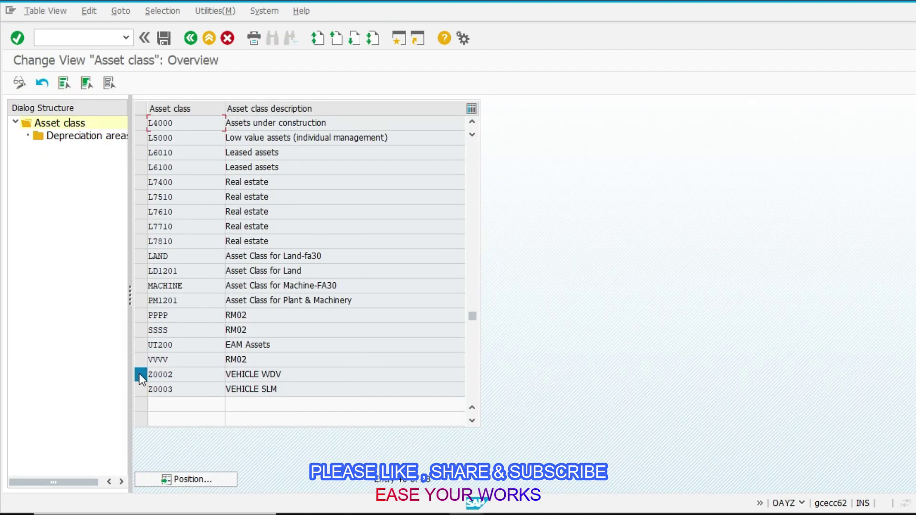
left_click(140, 374)
double_click(95, 136)
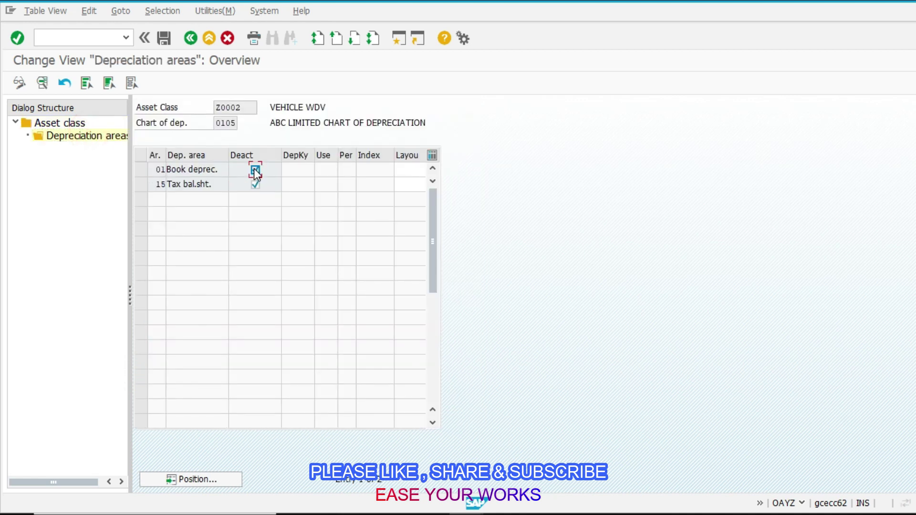
Activate depreciation areas 01 and 15 for the VEHICLE WDV class and set the layout to 1000.
left_click(404, 169)
type("1000")
key("Return")
Enter depreciation key A01 for the VEHICLE WDV class and save under the proposed customizing request.
key("shift+Tab")
key("shift+Tab")
key("shift+Tab")
key("shift+Tab")
type("A01")
key("Return")
key("ctrl+s")
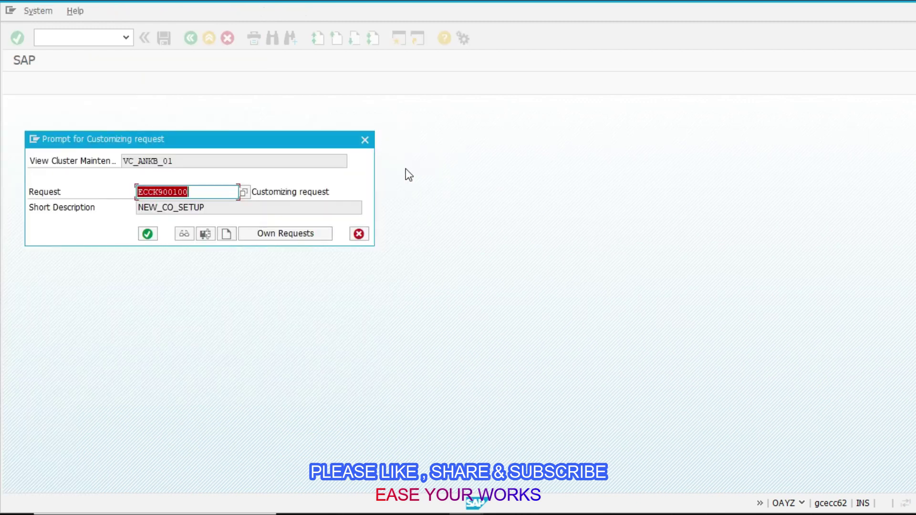
key("Return")
Set the depreciation key of the book depreciation area to A02 (WDV), save, and return to the asset class list.
left_click(319, 170)
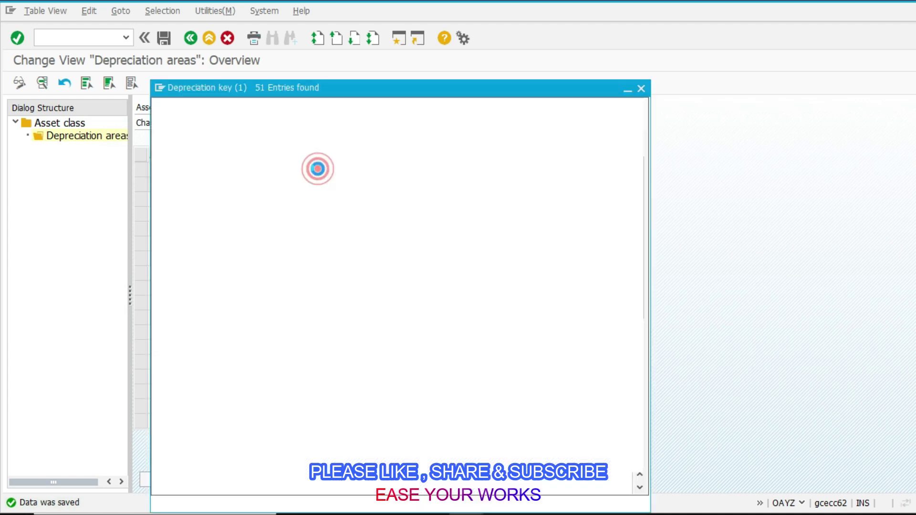
left_click(230, 188)
mouse_move(288, 87)
left_mouse_down()
mouse_move(345, 240)
mouse_move(297, 102)
left_mouse_up()
double_click(250, 212)
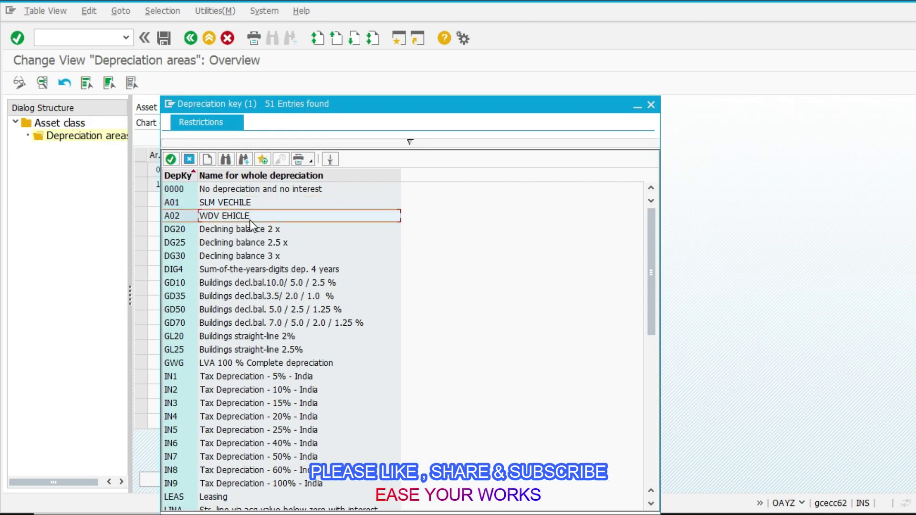
key("ctrl+s")
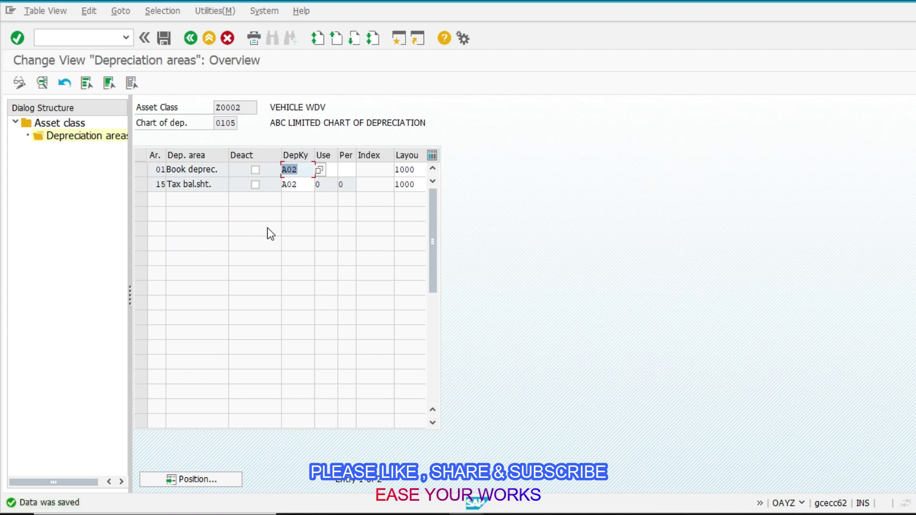
key("Tab")
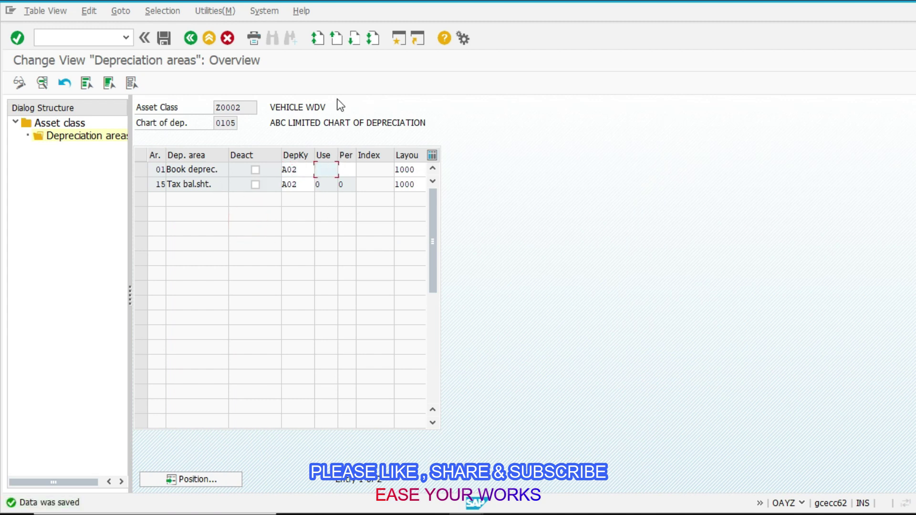
key("Tab")
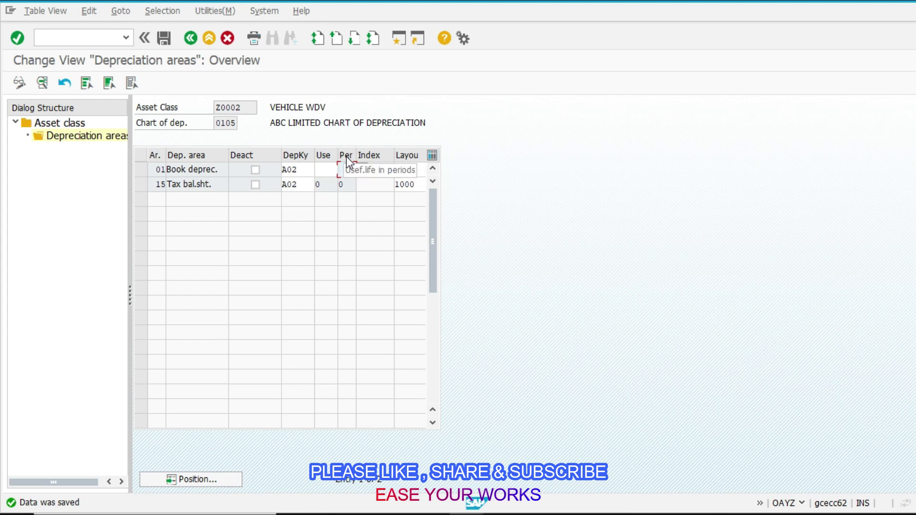
key("F3")
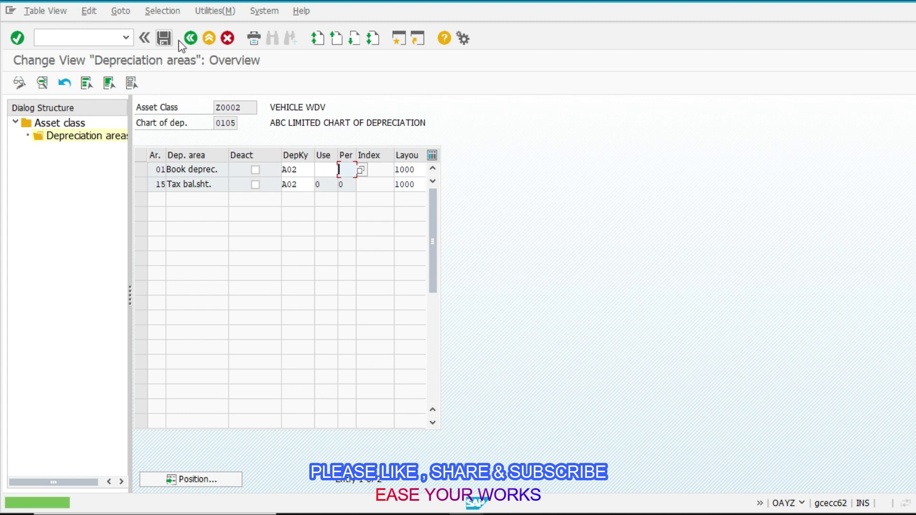
left_click(189, 40)
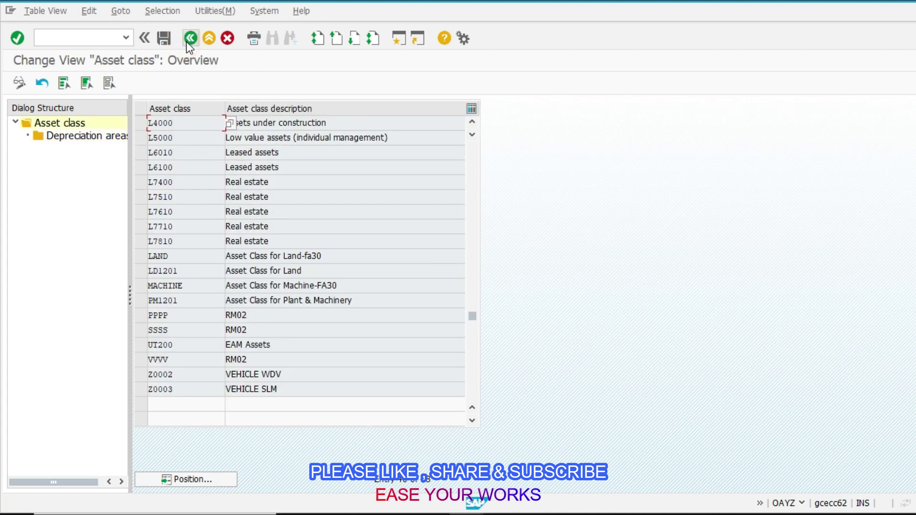
Open the depreciation areas of asset class Z0003 (VEHICLE SLM).
double_click(217, 388)
left_click(141, 389)
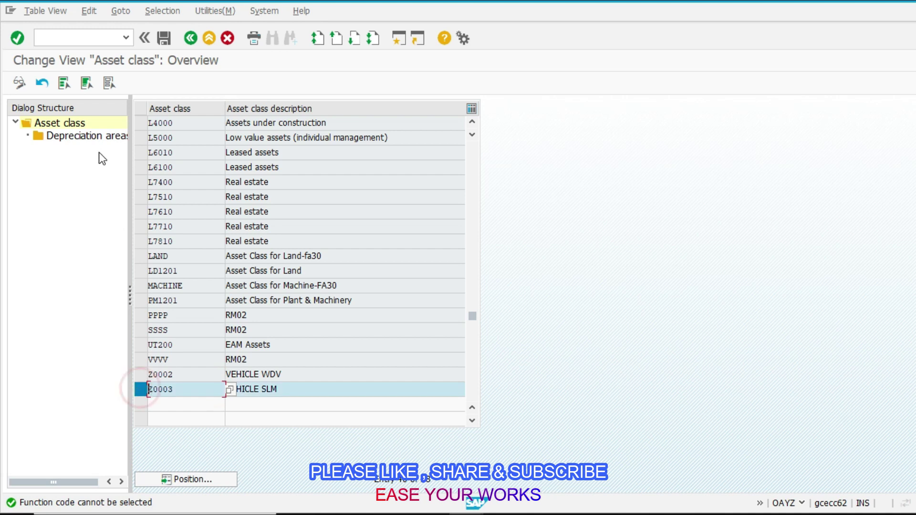
double_click(84, 137)
Activate the book depreciation and tax balance sheet areas of asset class Z0003 and set the layout to 1000.
left_click(256, 170)
left_click(255, 185)
left_click(409, 169)
type("1000")
key("Return")
Set the book depreciation area's depreciation key to A01 (SLM) for class Z0003, save, and return to the IMG.
left_click(307, 169)
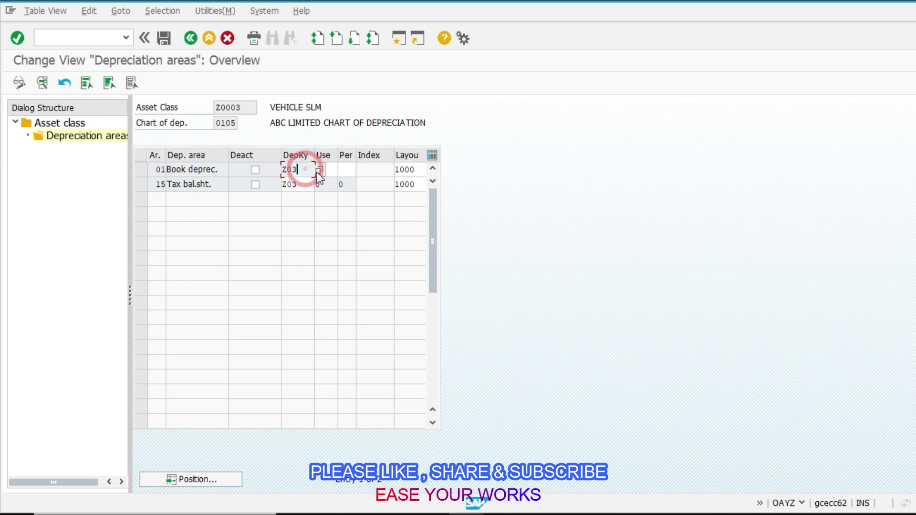
left_click(313, 170)
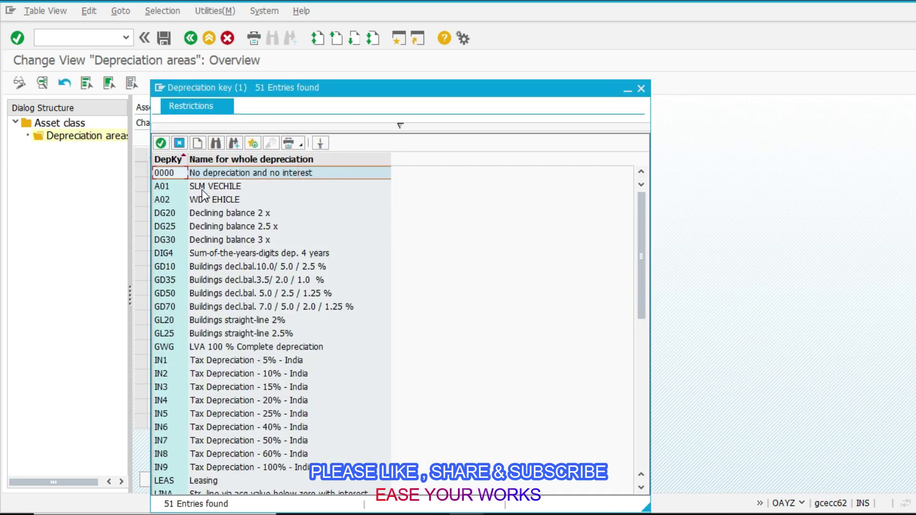
double_click(203, 187)
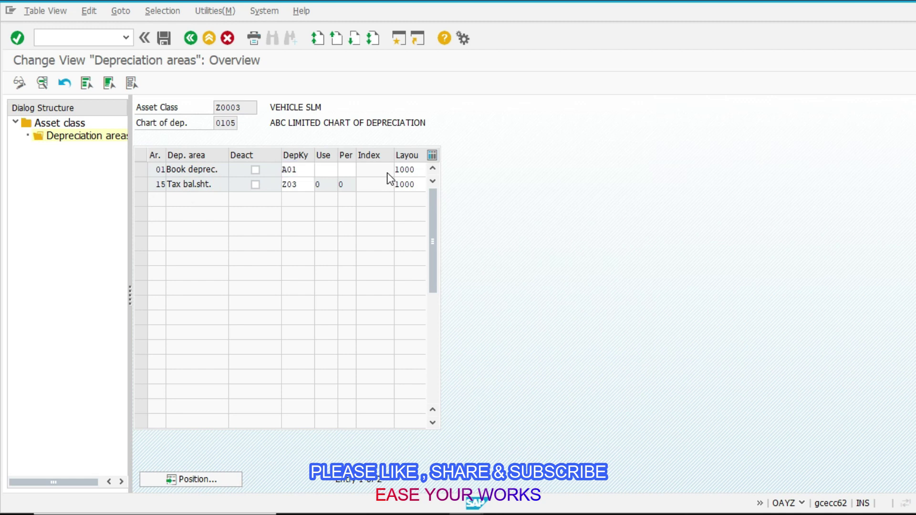
left_click(327, 185)
left_click(333, 168)
key("ctrl+s")
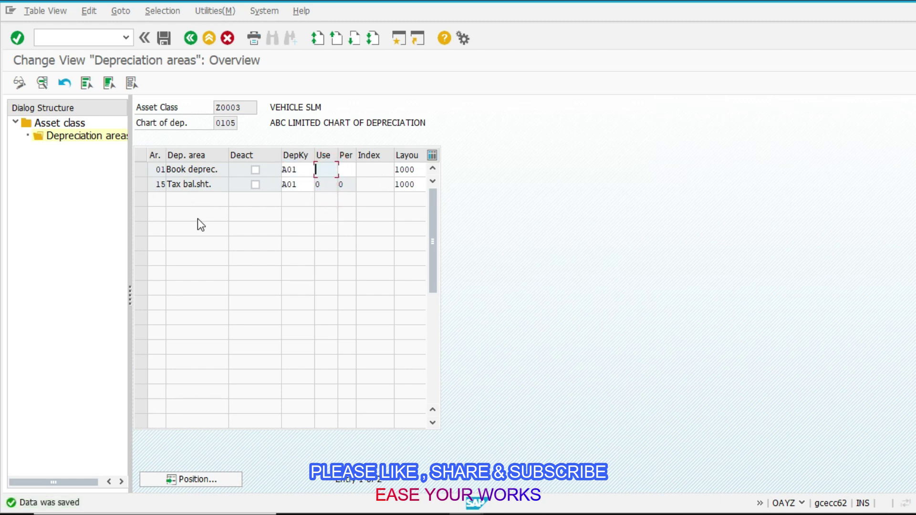
key("F3")
left_click(204, 42)
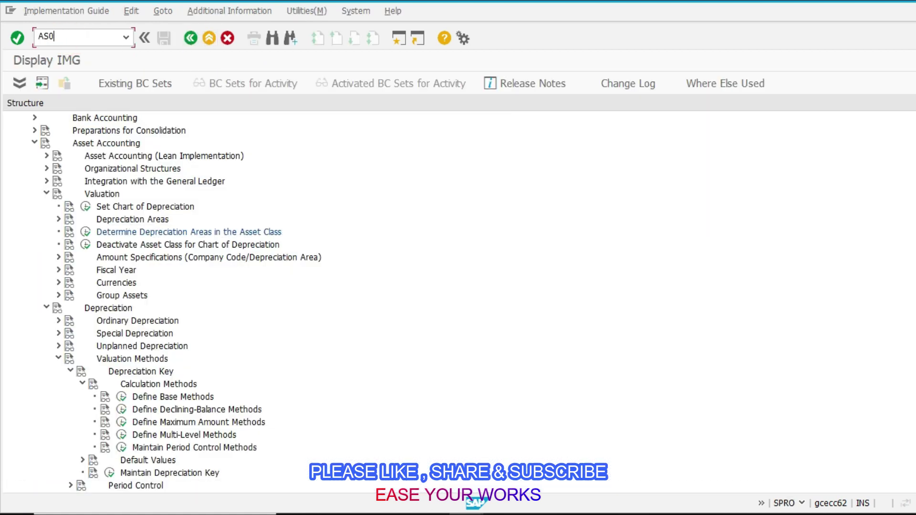
Switch to the Contents workbook in Excel and mark Determine Depreciation Areas in the Asset Class as Done.
key("Return")
key("alt+Tab")
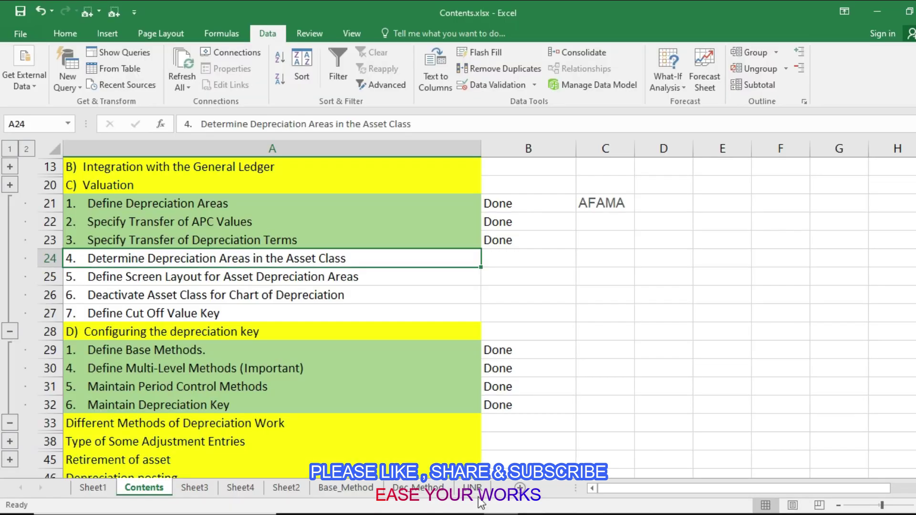
key("Right")
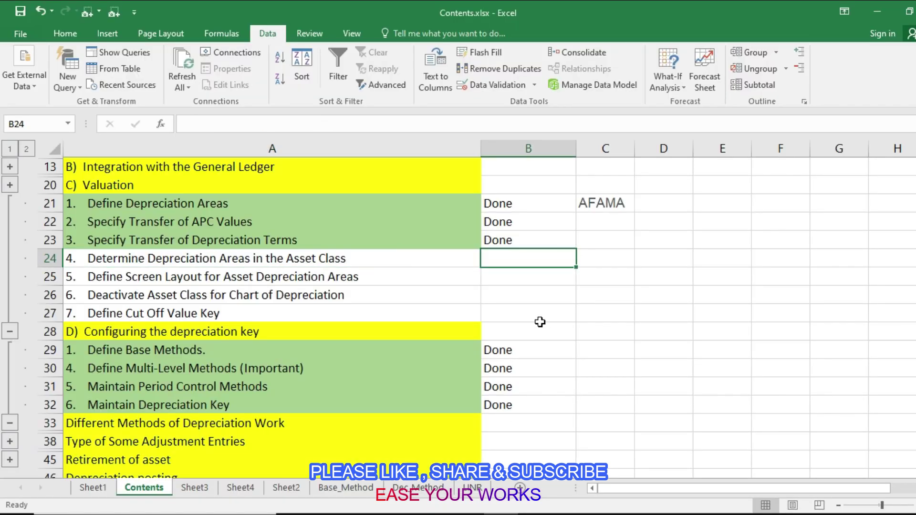
type("Done")
key("Return")
key("Left")
key("Right")
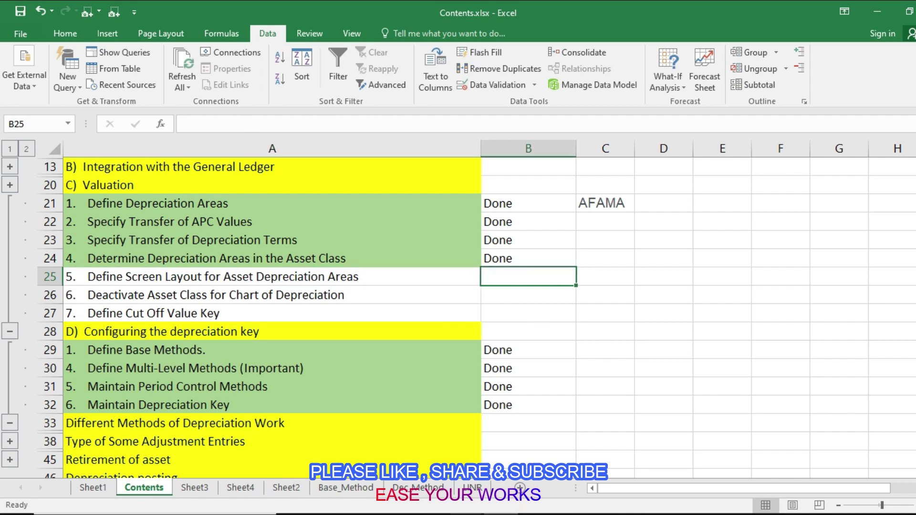
Switch back to SAP and look over the Asset Accounting activities in the IMG structure.
key("alt+Tab")
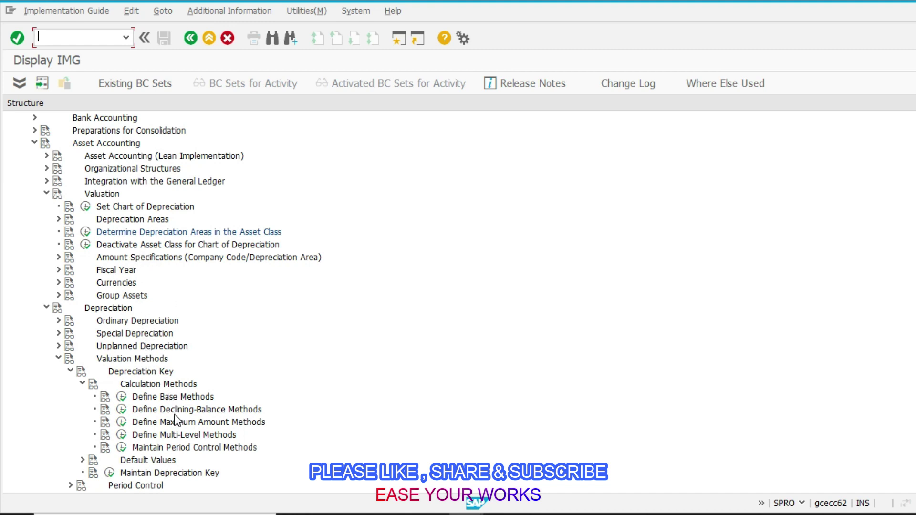
scroll(175, 420, "down", 1)
scroll(175, 420, "up", 2)
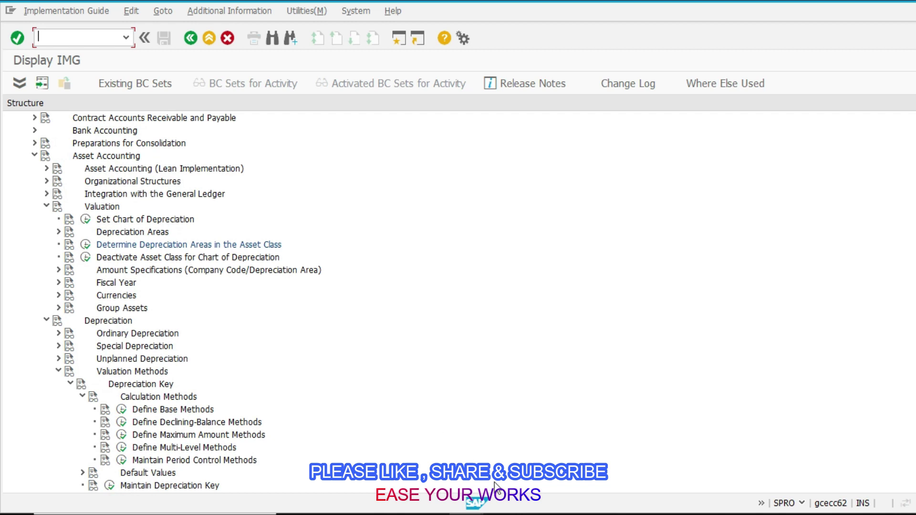
Switch to the Contents workbook, review the unmarked Valuation items 5 to 7, and return to SAP to check the IMG structure.
key("alt+Tab")
left_click(231, 278)
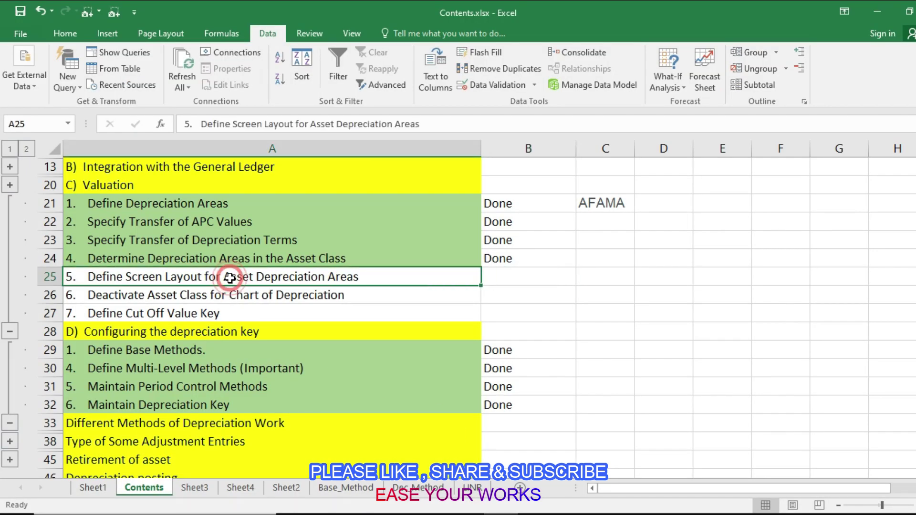
left_click(229, 296)
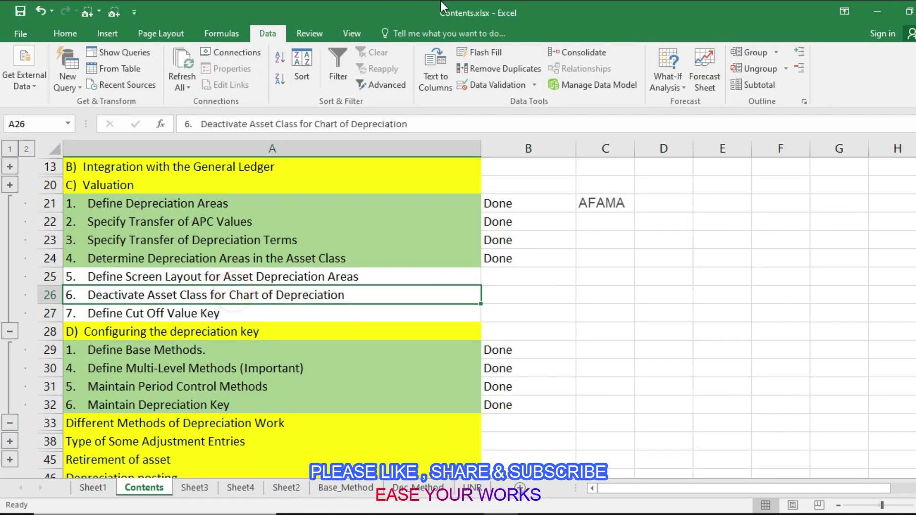
left_click(304, 313)
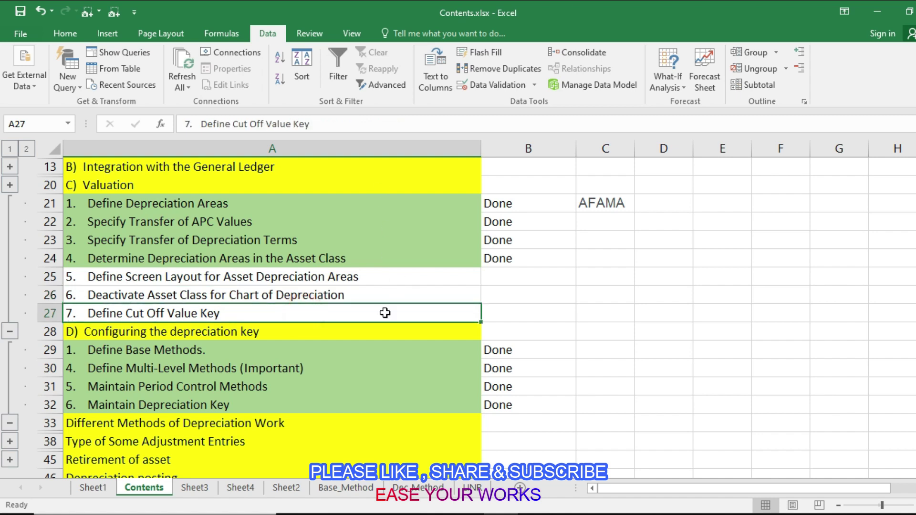
left_click(467, 514)
left_click(508, 451)
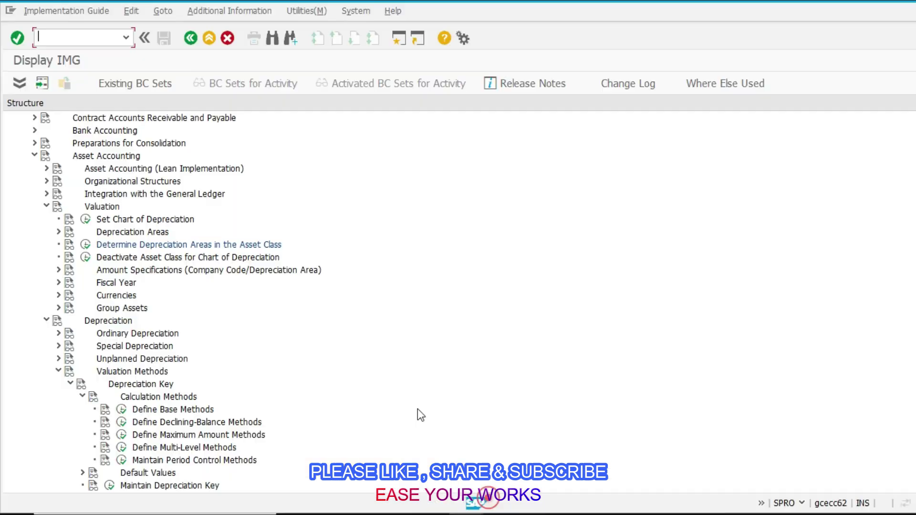
scroll(131, 387, "down", 1)
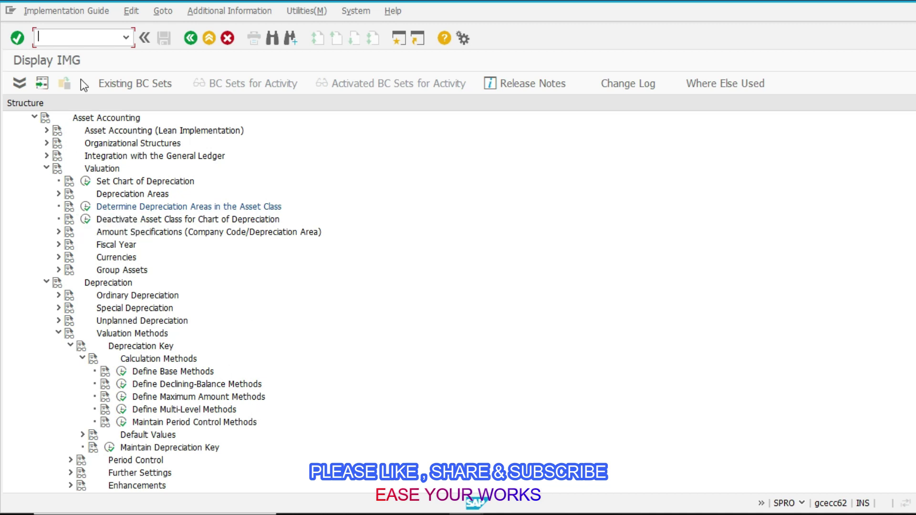
Switch to the Contents workbook in Excel and mark Define Screen Layout for Asset Depreciation Areas as Pending.
key("alt+Tab")
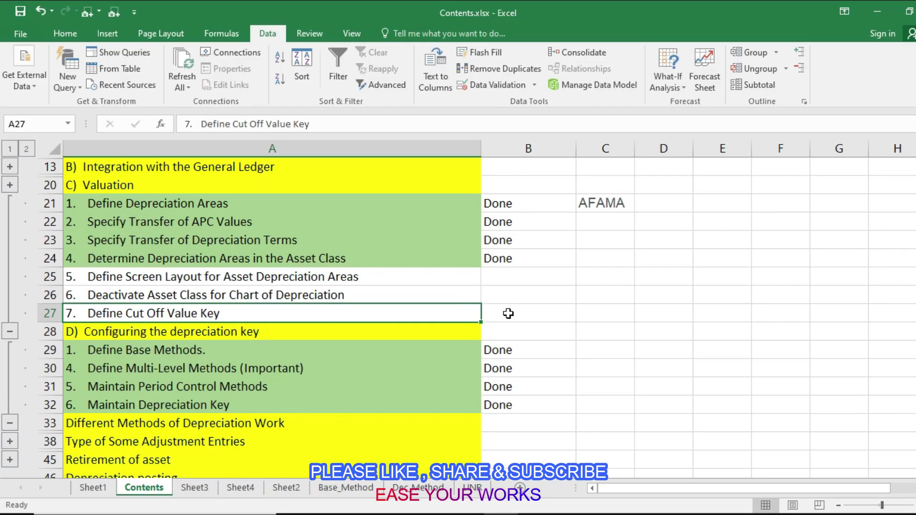
left_click(489, 278)
left_click_drag(409, 277, 406, 294)
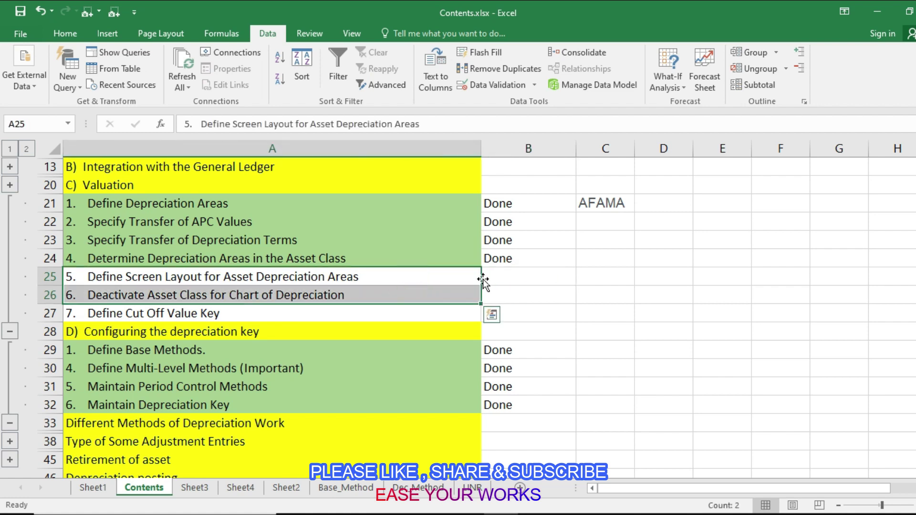
left_click(529, 280)
type("pENDING")
key("Return")
left_click(528, 280)
Copy the Pending status to Deactivate Asset Class for Chart of Depreciation and Define Cut Off Value Key.
key("ctrl+c")
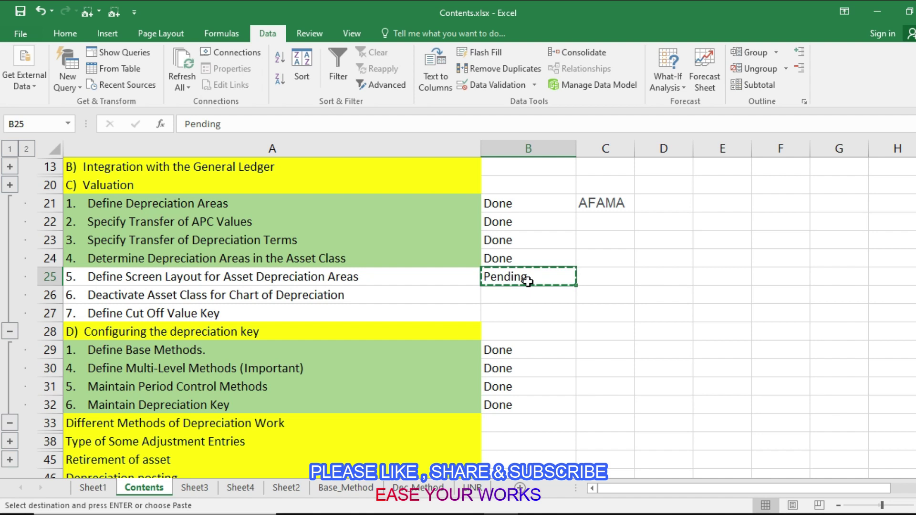
key("Down")
key("Return")
key("ctrl+c")
key("Down")
key("Return")
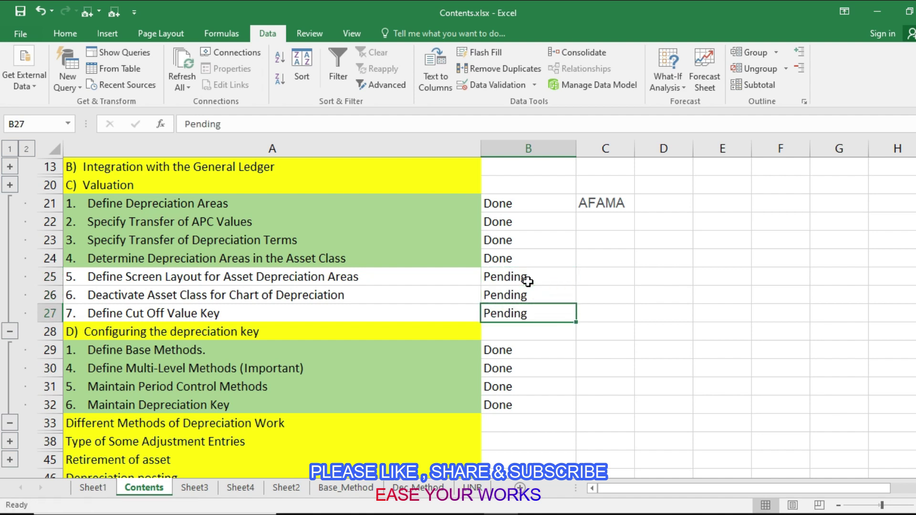
key("Up")
Locate the next checklist topic, Different Methods of Depreciation Work, in the Contents sheet.
left_click(524, 436)
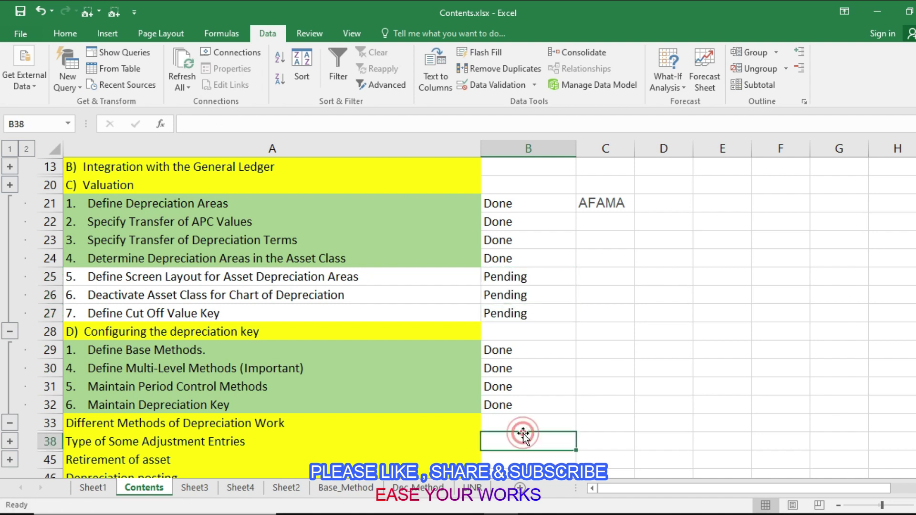
scroll(503, 411, "down", 3)
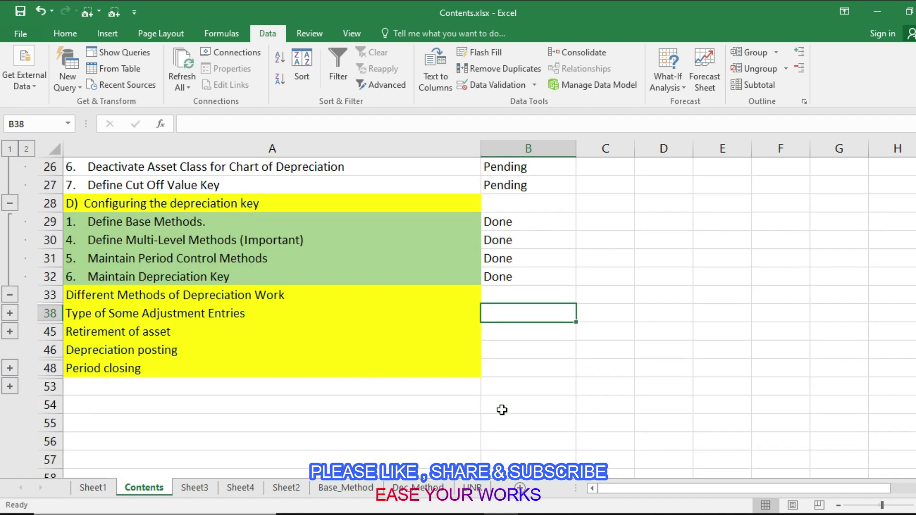
left_click(214, 311)
left_click(217, 296)
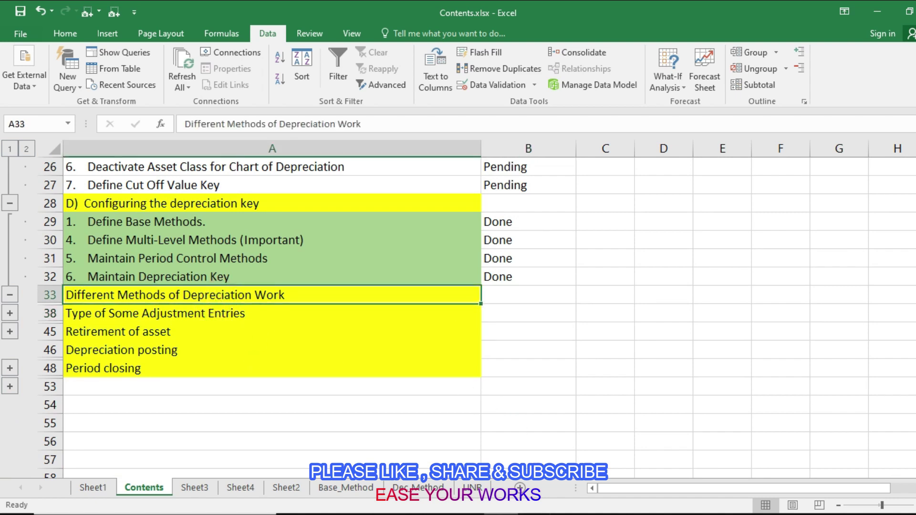
Switch back to SAP and start the asset creation transaction AS01.
left_click(484, 456)
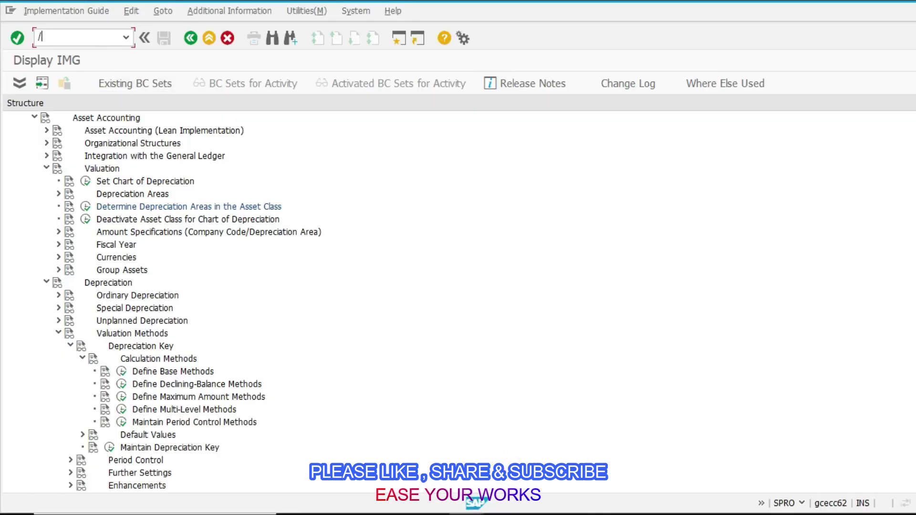
type("/bnas01")
key("Return")
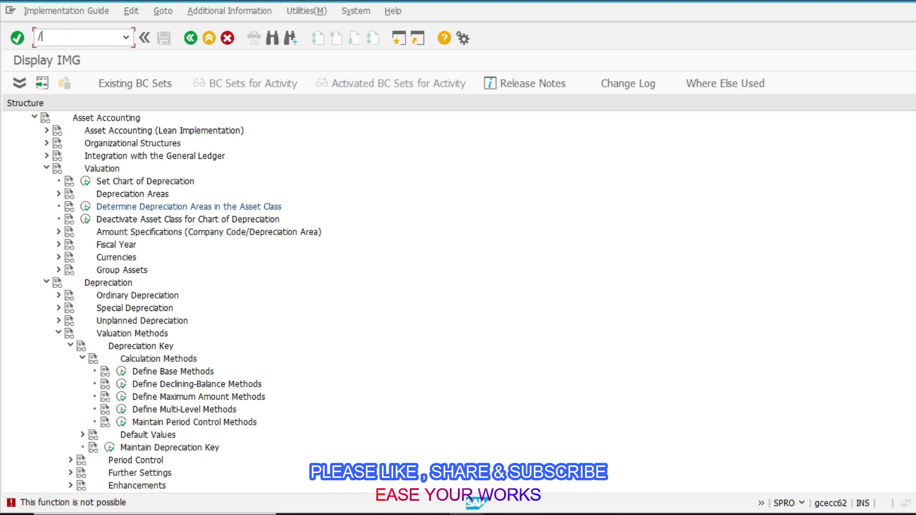
key("Return")
left_click(98, 38)
type("as01")
key("Return")
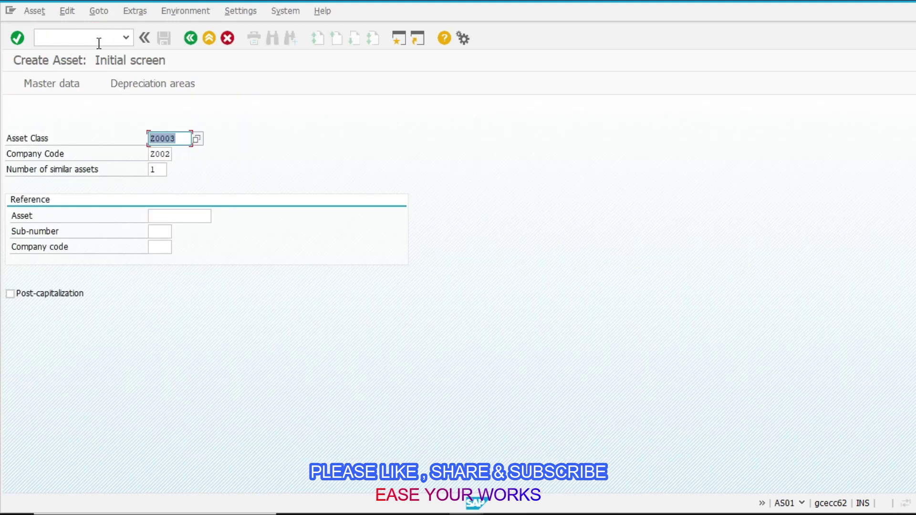
Choose asset class Z0002 for the new asset in company code Z002 and proceed to its master data.
left_click(196, 139)
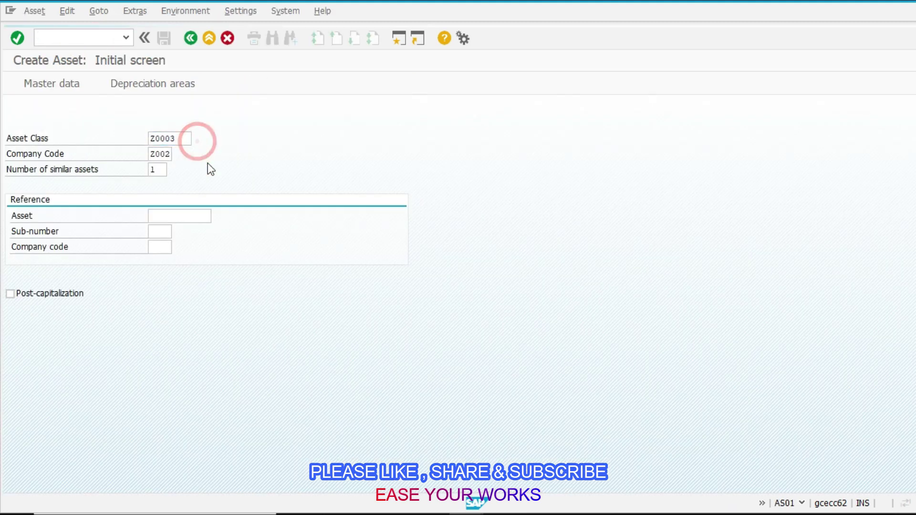
left_click(591, 353)
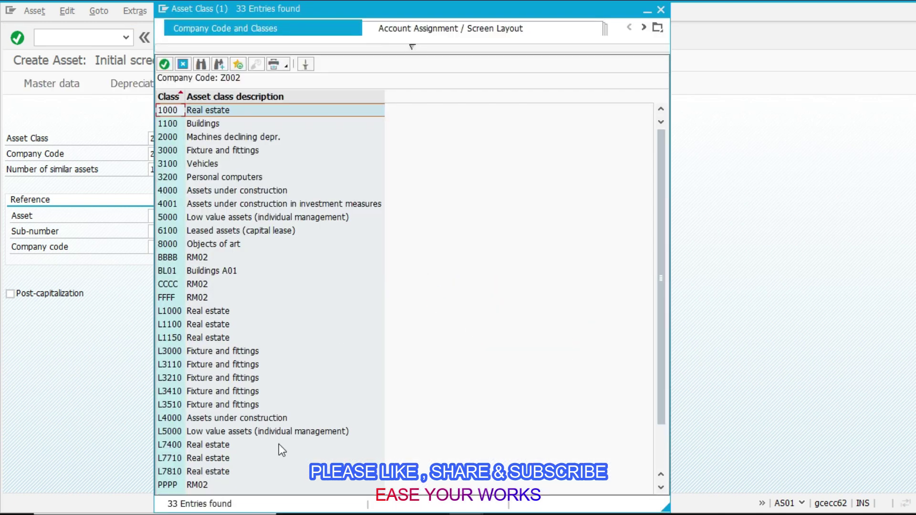
double_click(216, 474)
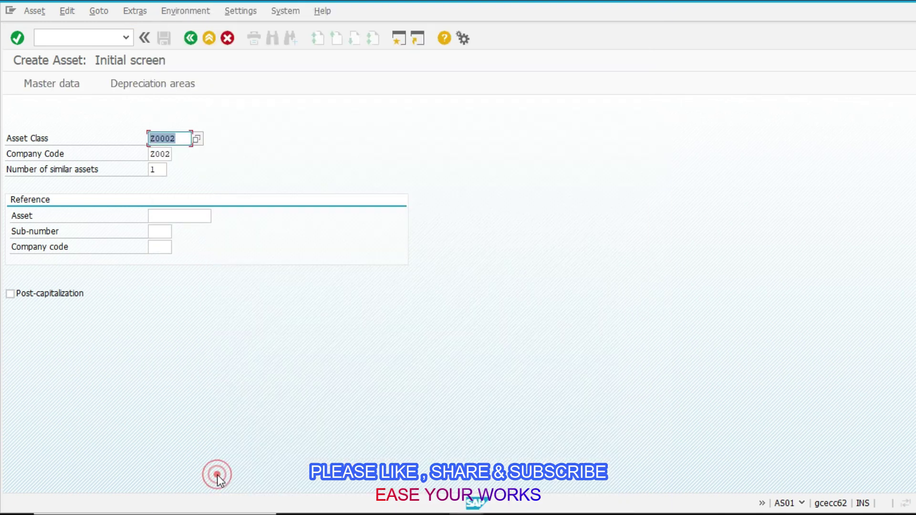
key("Return")
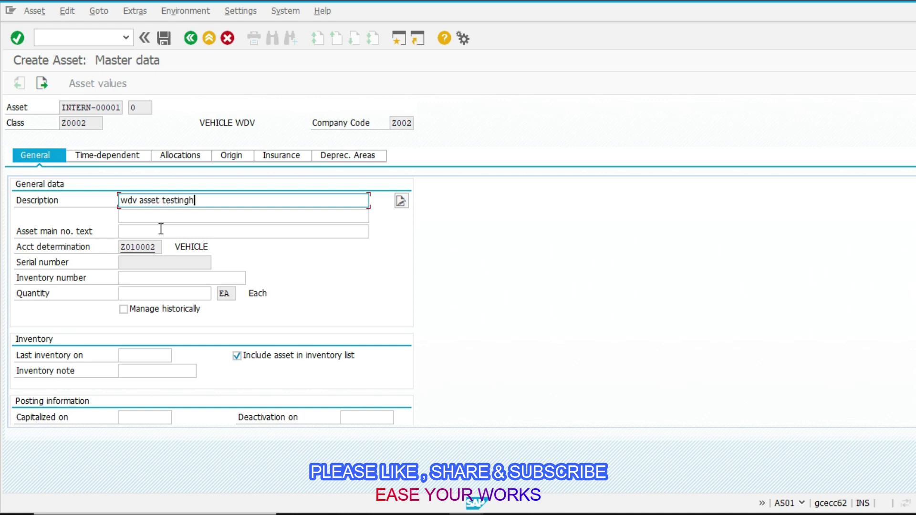
Describe the asset as "wdv asset testing", with capitalization date 01.04.2021 and quantity 1.
key("BackSpace")
scroll(124, 372, "down", 2)
left_click(133, 354)
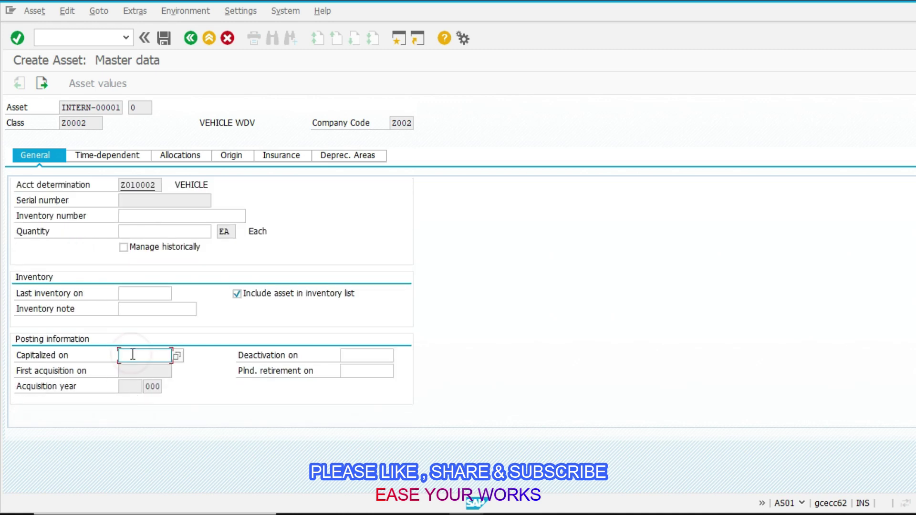
type("010421")
key("Return")
scroll(159, 400, "down", 1)
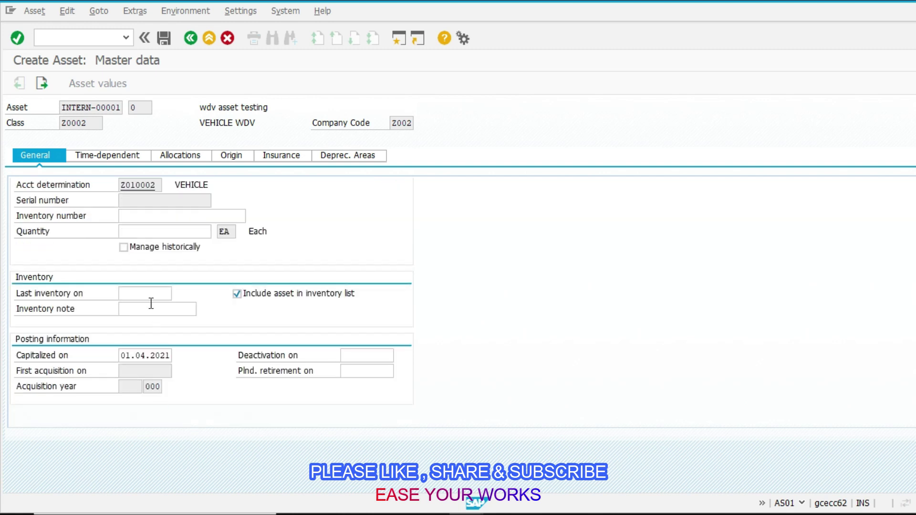
left_click(153, 226)
type("1")
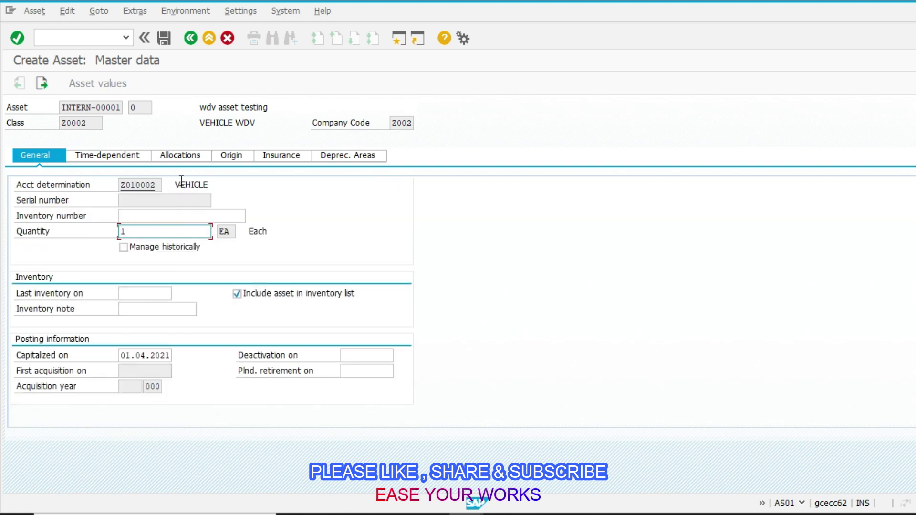
Assign the cost center ADMIN to the WDV asset in its time-dependent data.
left_click(102, 156)
left_click(135, 216)
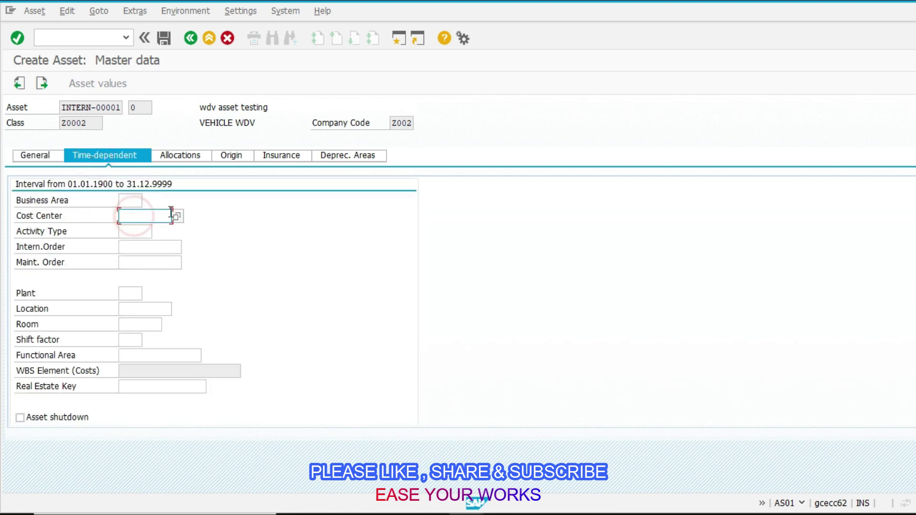
left_click(177, 216)
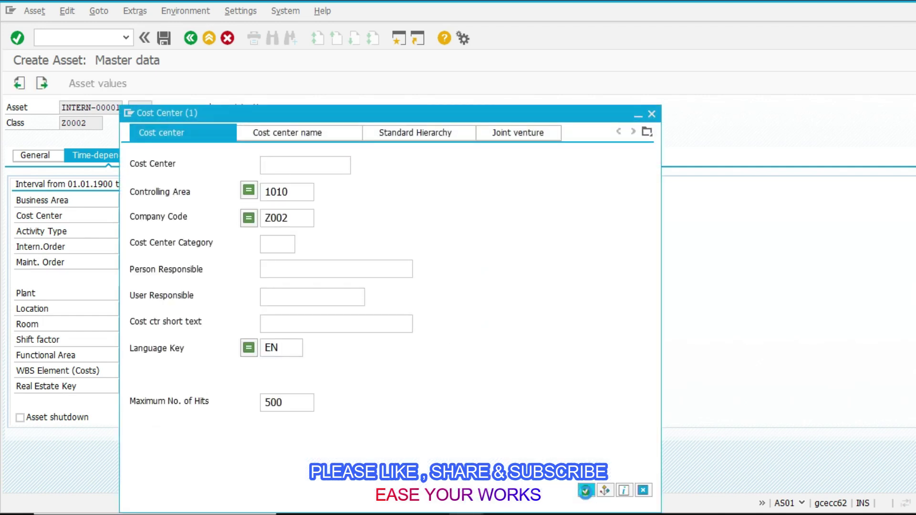
key("Return")
left_click(234, 96)
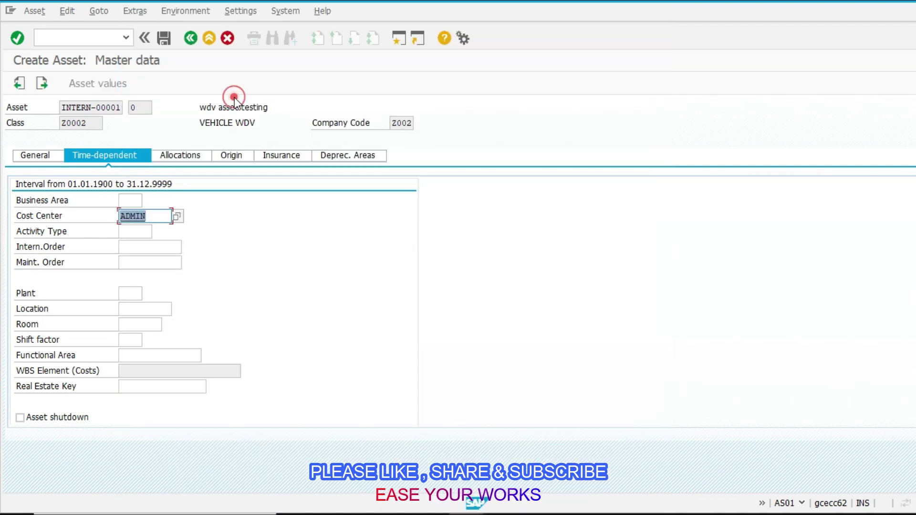
Set the book depreciation area's useful life to 10 for the WDV asset and save the asset.
left_click(350, 164)
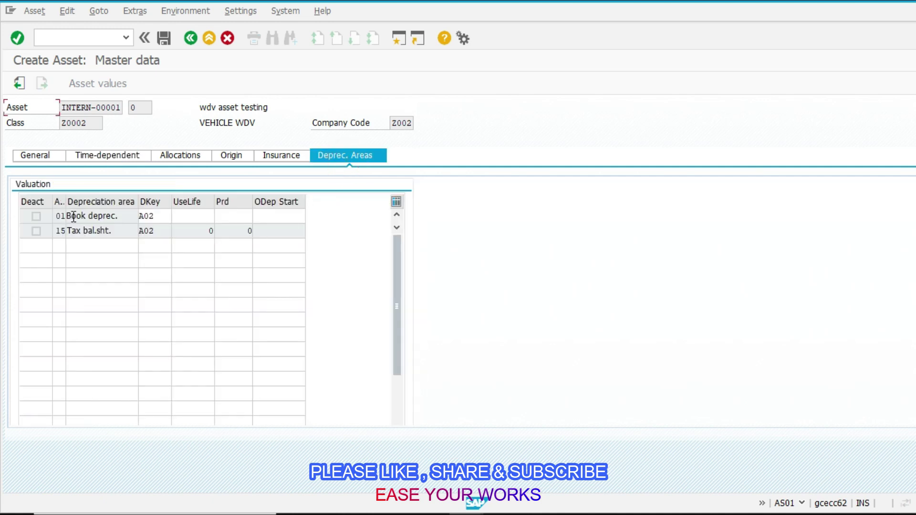
left_click(183, 219)
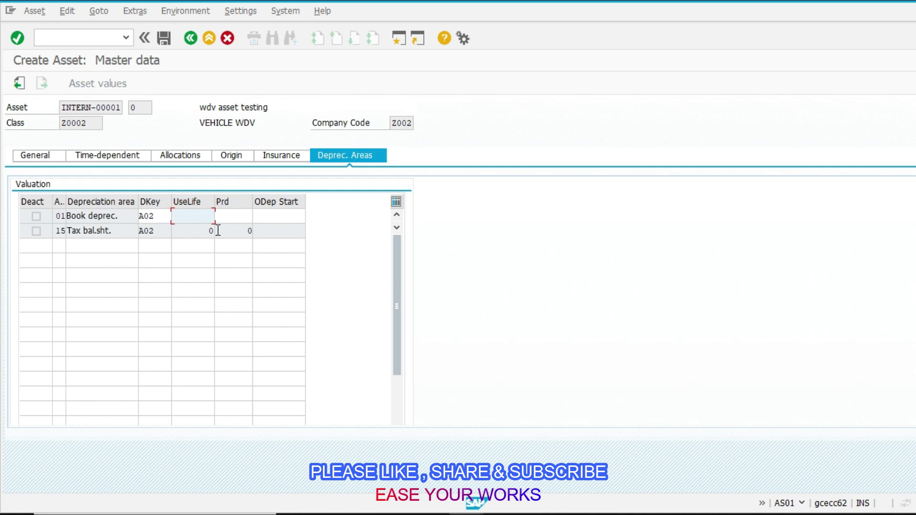
key("Return")
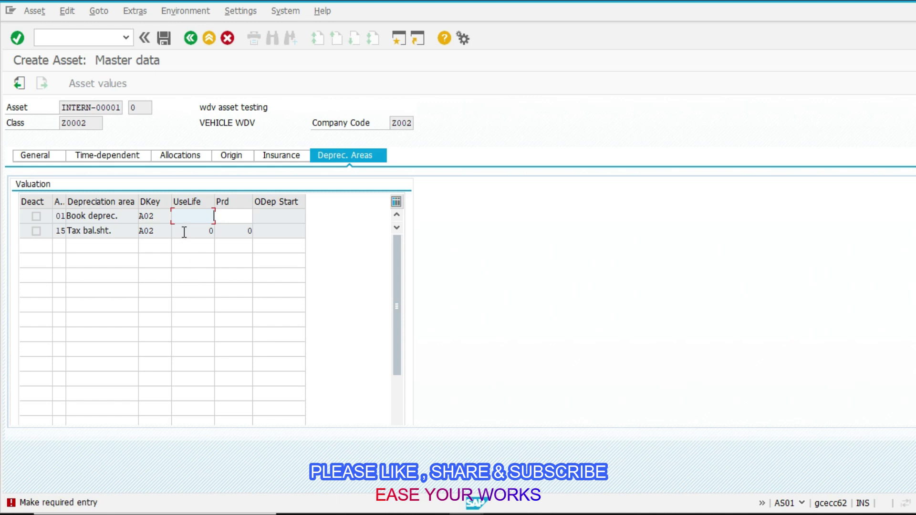
type("10")
key("Return")
key("ctrl+s")
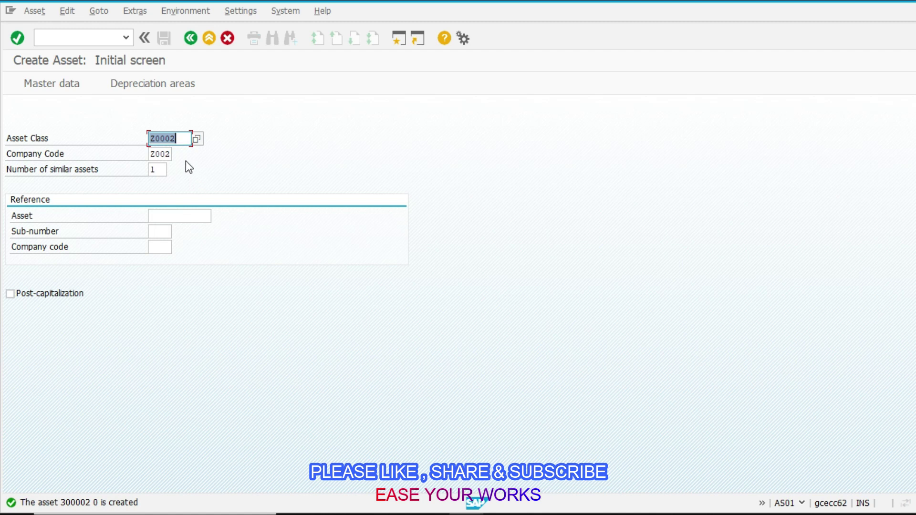
Begin another new asset in company code Z002 with asset class Z0003.
key("End")
key("BackSpace")
type("3")
key("Return")
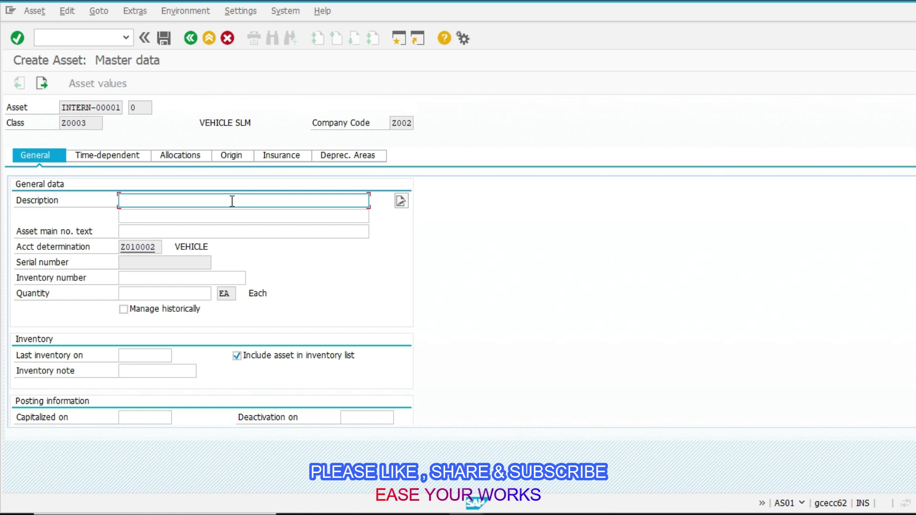
Describe the asset as "slm vehicle testing" and set its capitalization date to 01.04.2021.
type("slm vehicle testing")
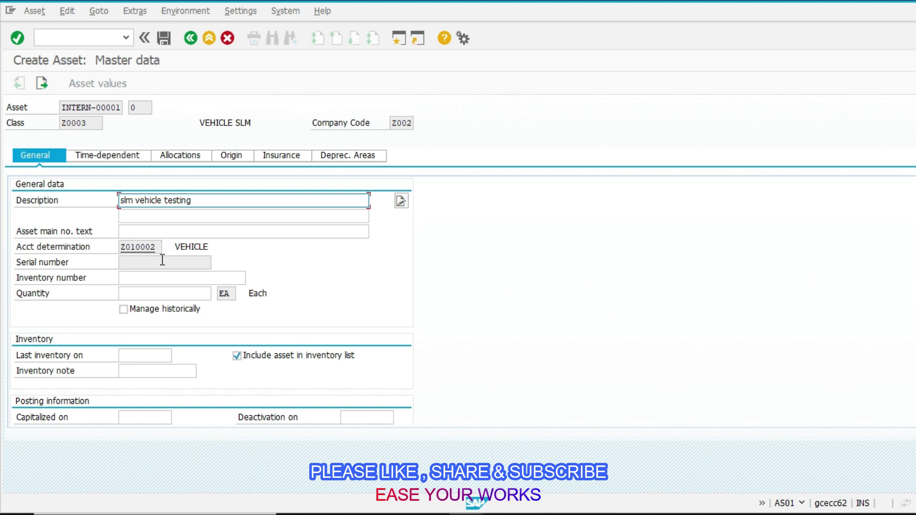
scroll(133, 393, "down", 2)
left_click(135, 356)
type("01.04.202")
type("1")
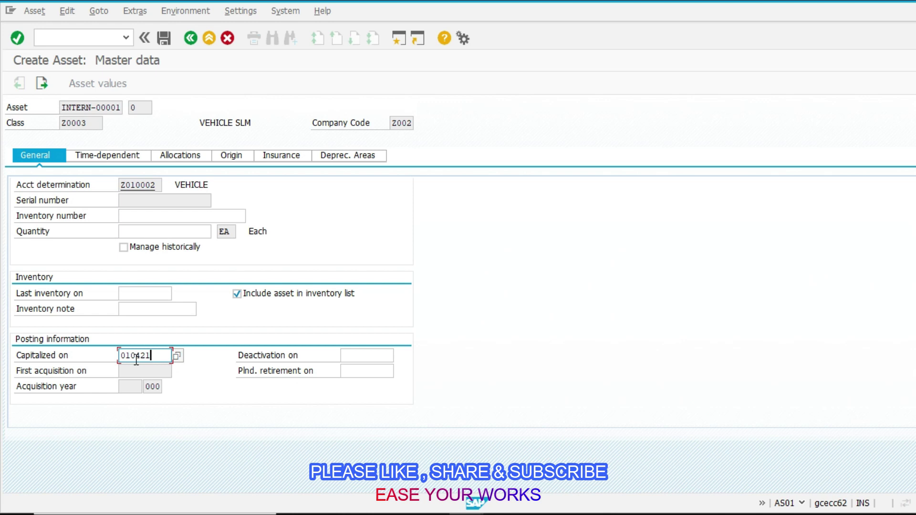
key("Return")
Assign the cost center ADMIN to the SLM vehicle asset in its time-dependent data.
left_click(98, 157)
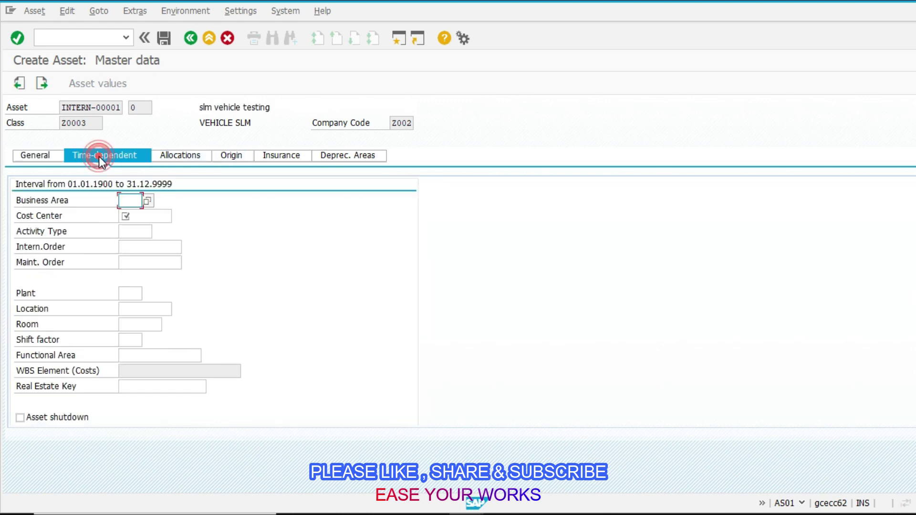
left_click(144, 215)
key("F4")
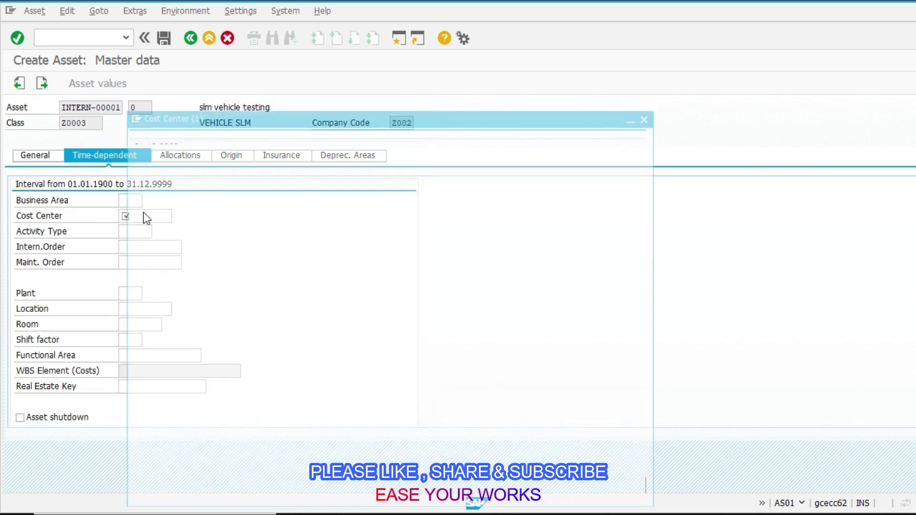
key("Return")
key("Return")
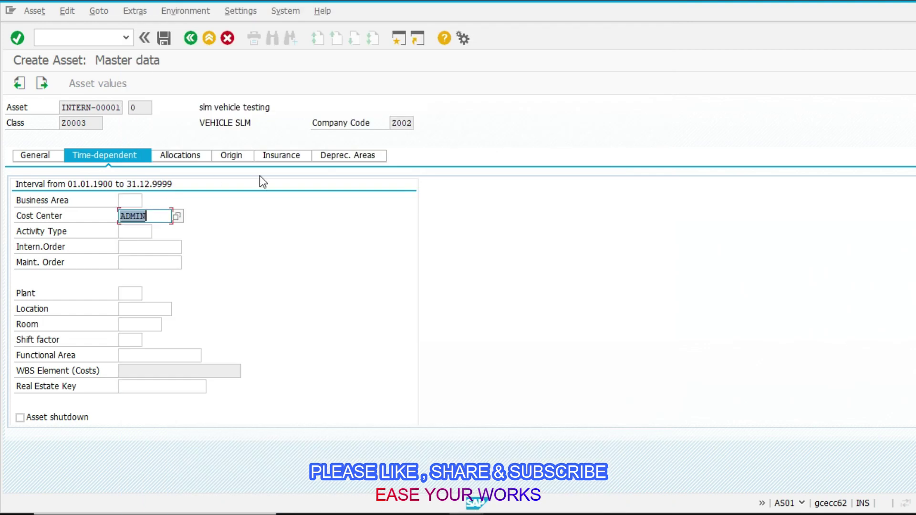
Set the book depreciation area's useful life to 5, enter a quantity in the SLM asset's general data, and save the asset.
left_click(334, 158)
left_click(194, 216)
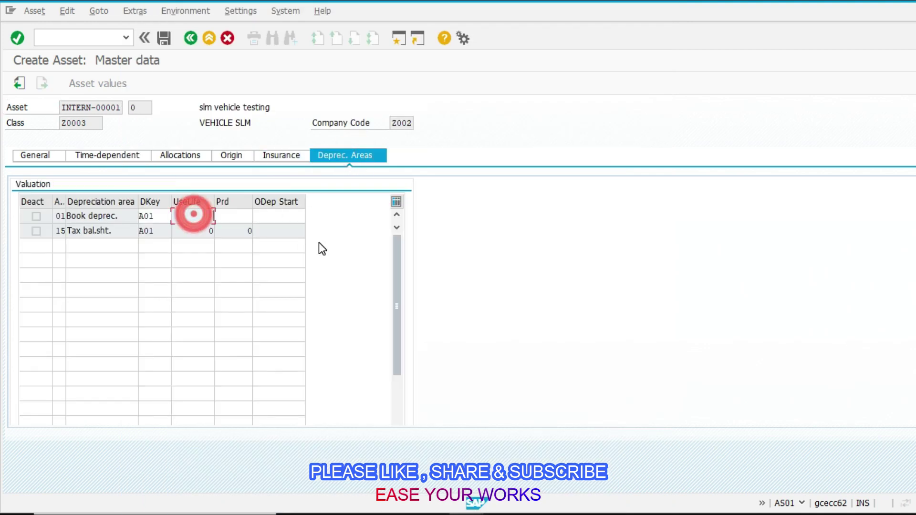
type("5")
key("shift+Tab")
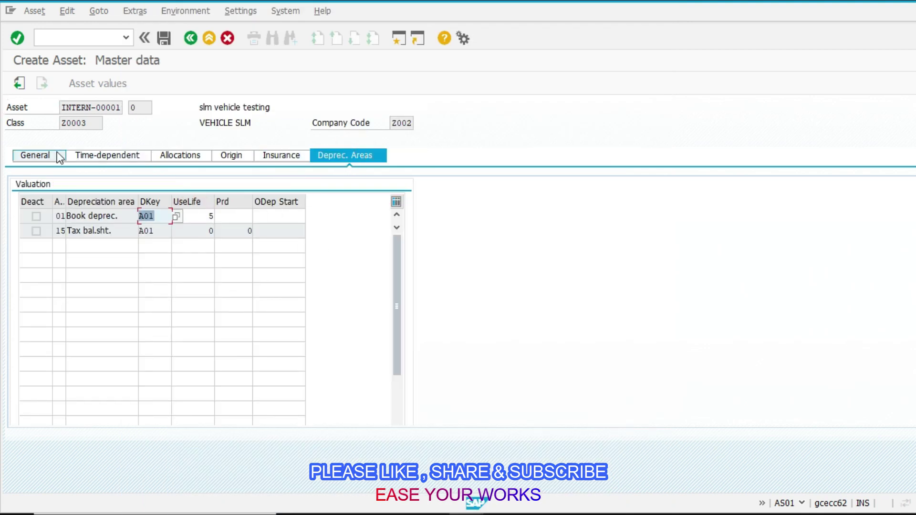
left_click(43, 156)
left_click(144, 277)
type("12")
key("ctrl+s")
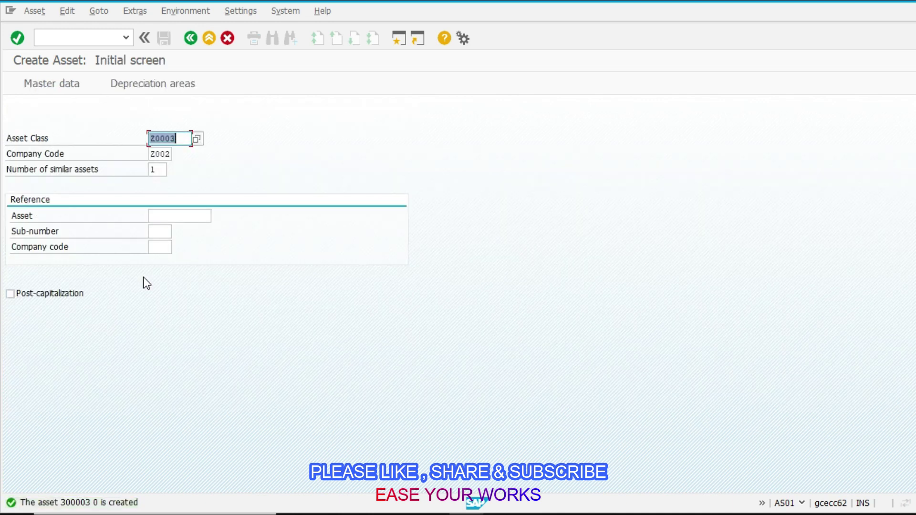
Leave asset creation and open transaction ABZON for an acquisition with automatic offsetting entry.
left_click(70, 39)
type("/n")
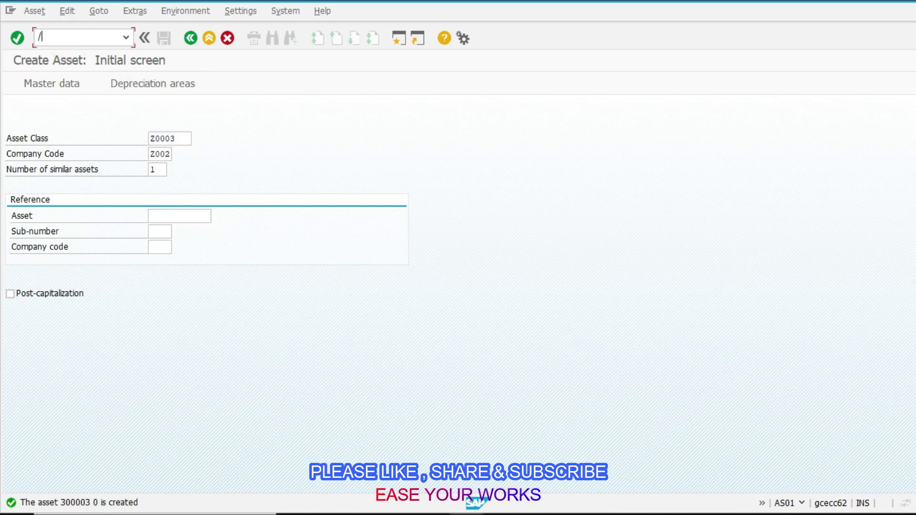
key("Return")
left_click(70, 40)
type("abzon")
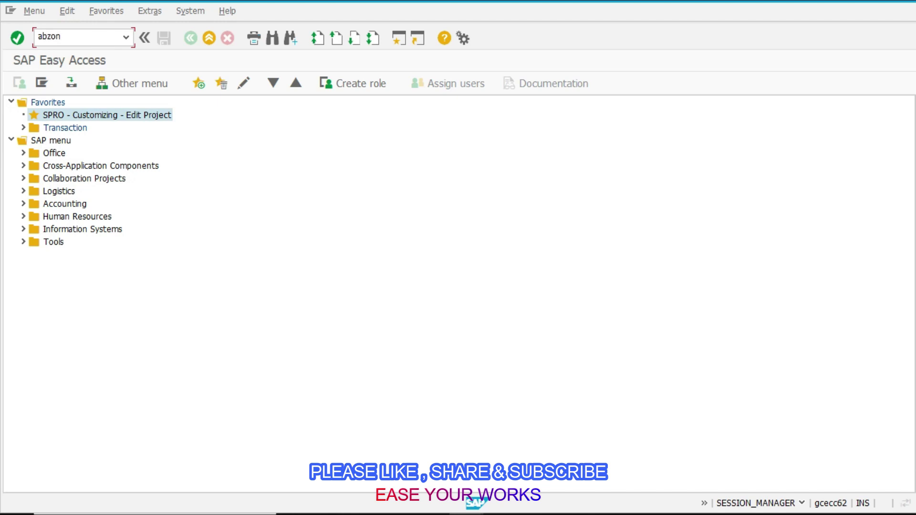
key("Return")
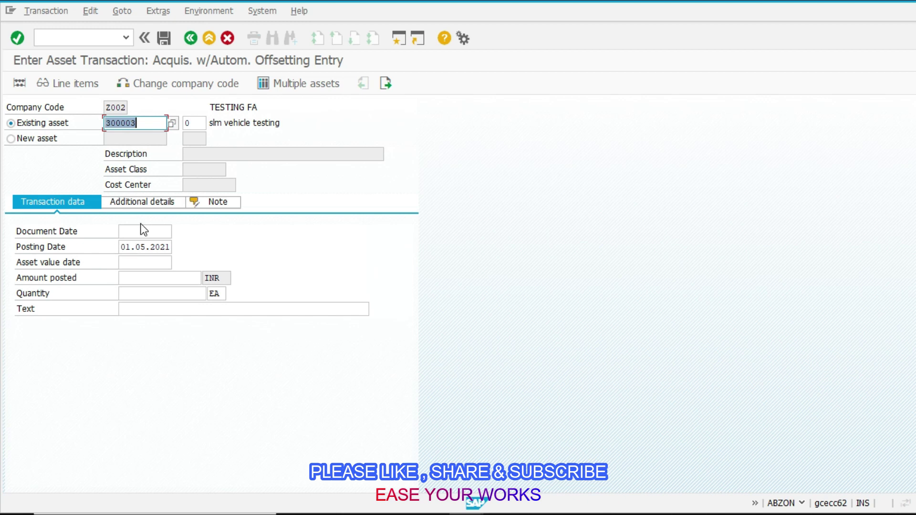
Post the acquisition for SLM asset 300003 with document and asset value dates 01.04.2021, amount 500000 INR and quantity 1.
left_click(143, 235)
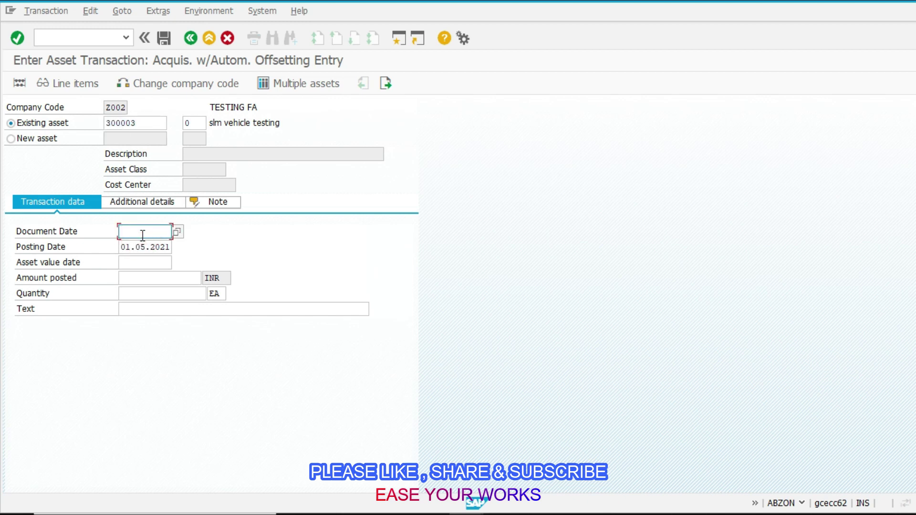
type("010421")
key("Tab")
key("Tab")
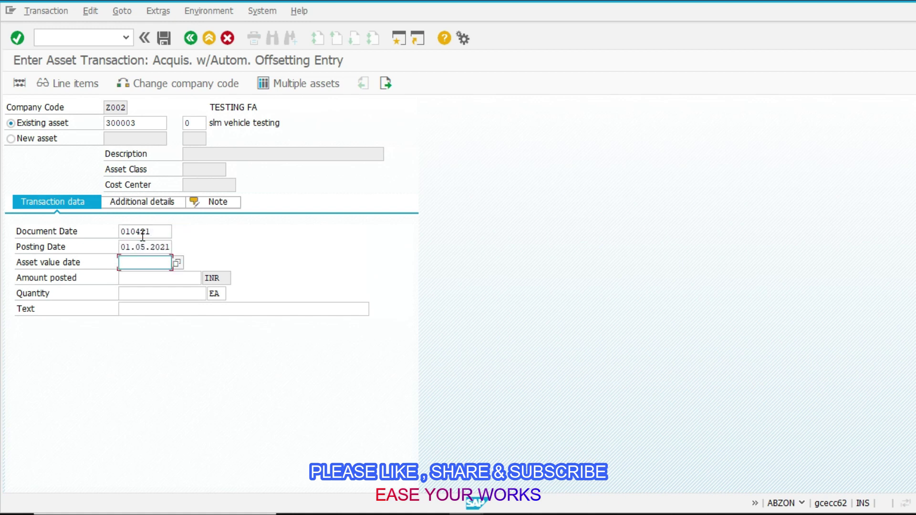
type("010421")
key("Tab")
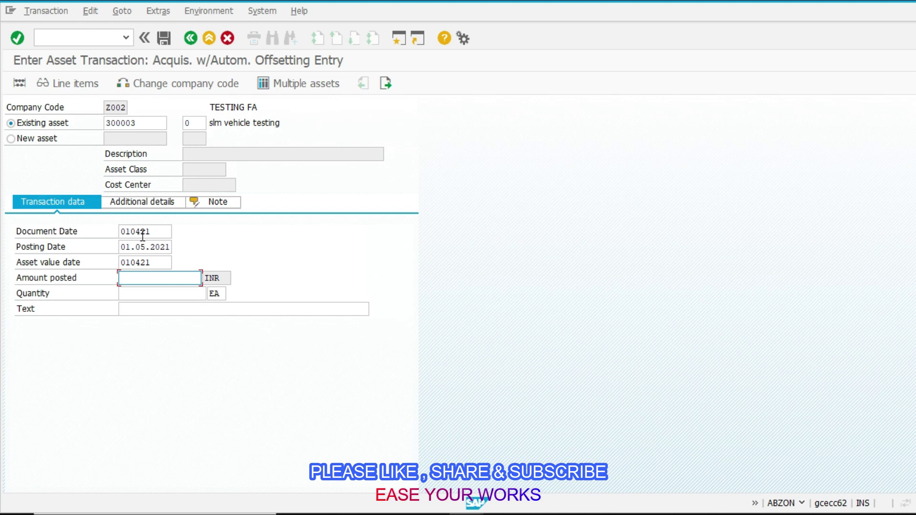
type("500000")
key("Tab")
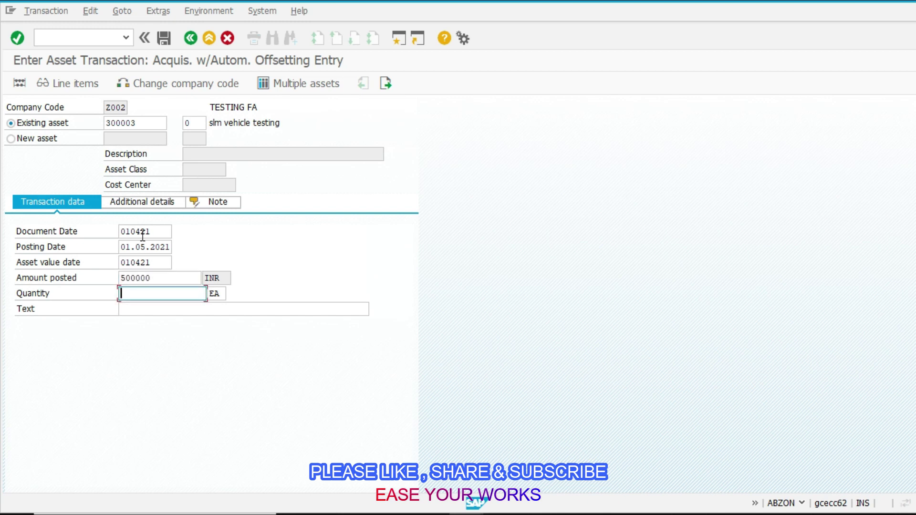
type("1")
key("ctrl+s")
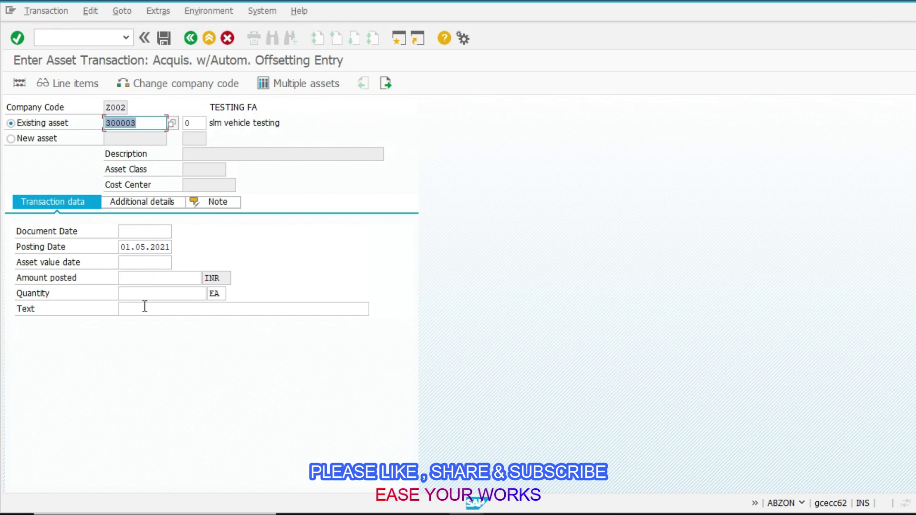
Switch the acquisition entry to the existing WDV asset 300002.
left_click(154, 126)
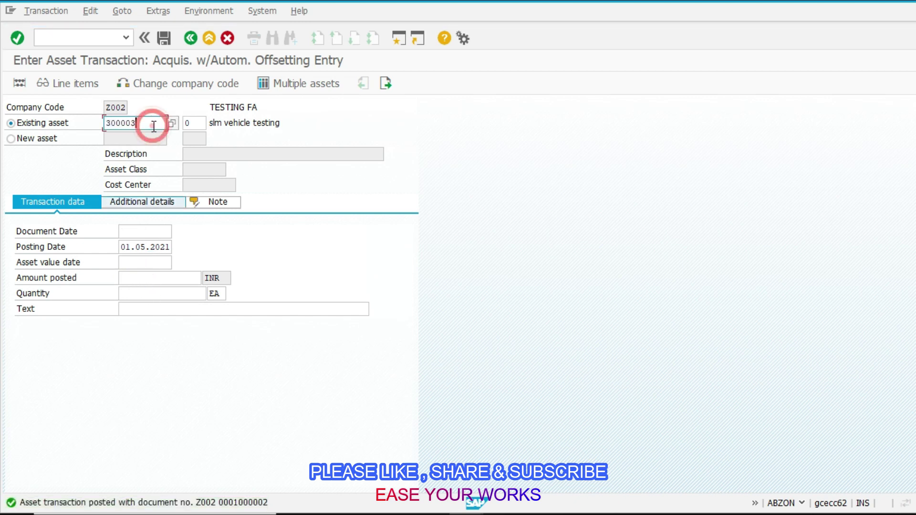
key("BackSpace")
type("4")
key("BackSpace")
type("2")
key("Return")
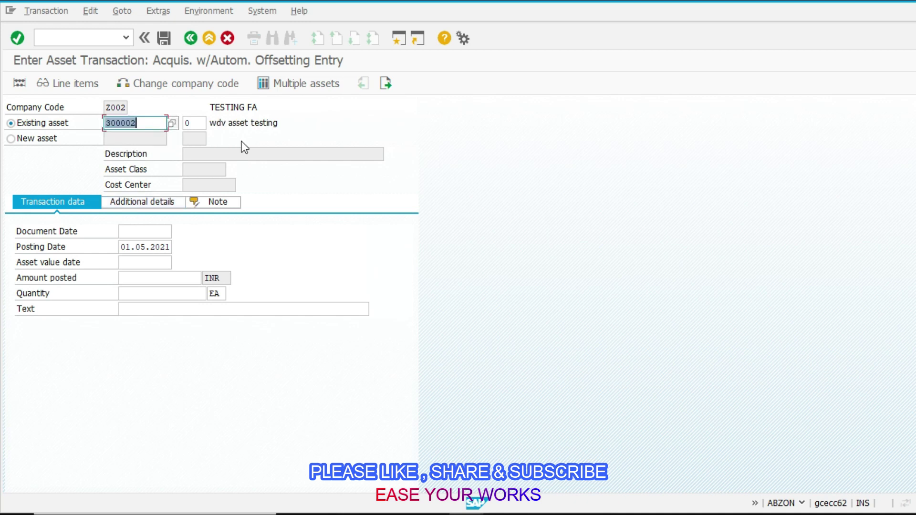
Set the WDV asset transaction's document date and asset value date to 01.04.2021.
left_click(163, 232)
type("01")
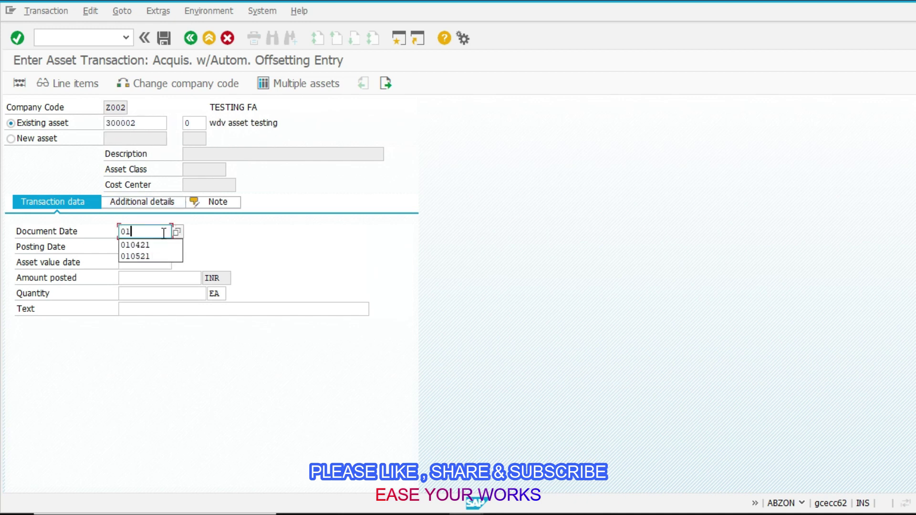
type("0405")
key("Tab")
key("shift+Tab")
type("010421")
key("Tab")
key("Tab")
type("010421")
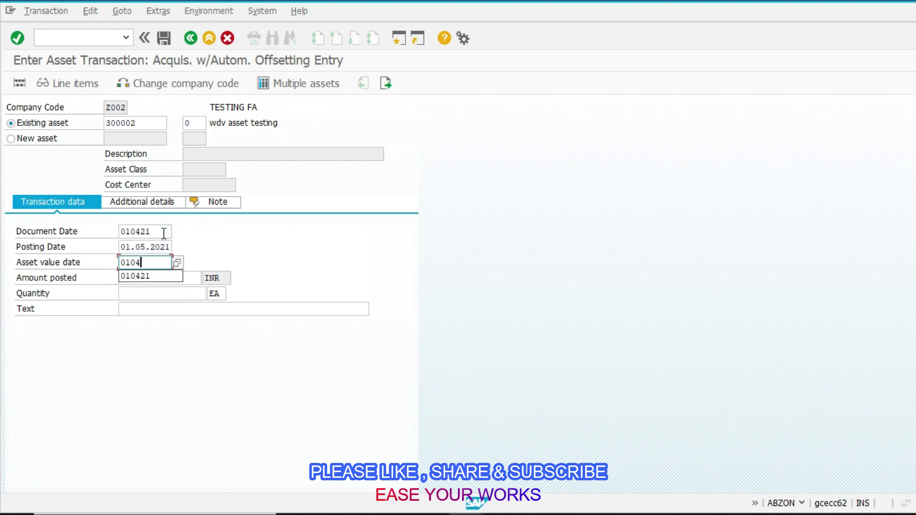
Enter an amount of 700000 INR and quantity 1 for the WDV asset and post the acquisition.
key("Tab")
type("100000")
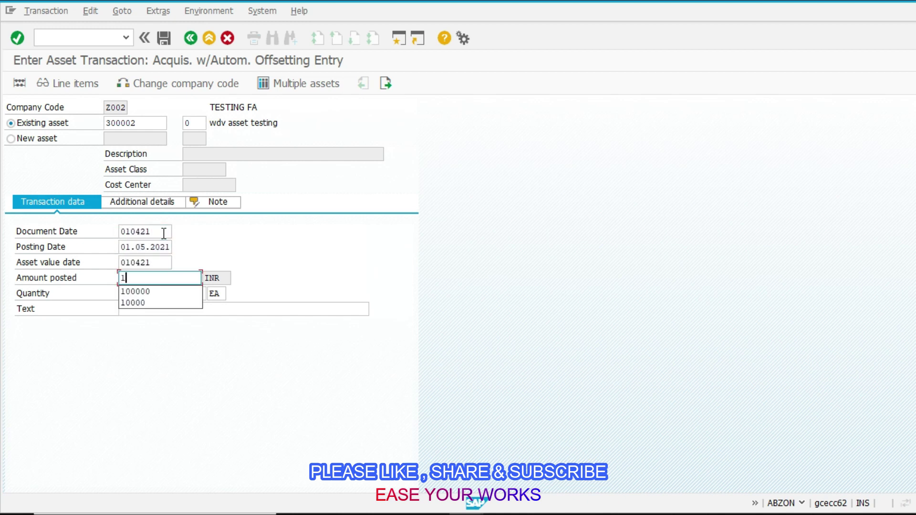
key("shift+Home")
type("700000")
key("Tab")
type("1")
key("ctrl+s")
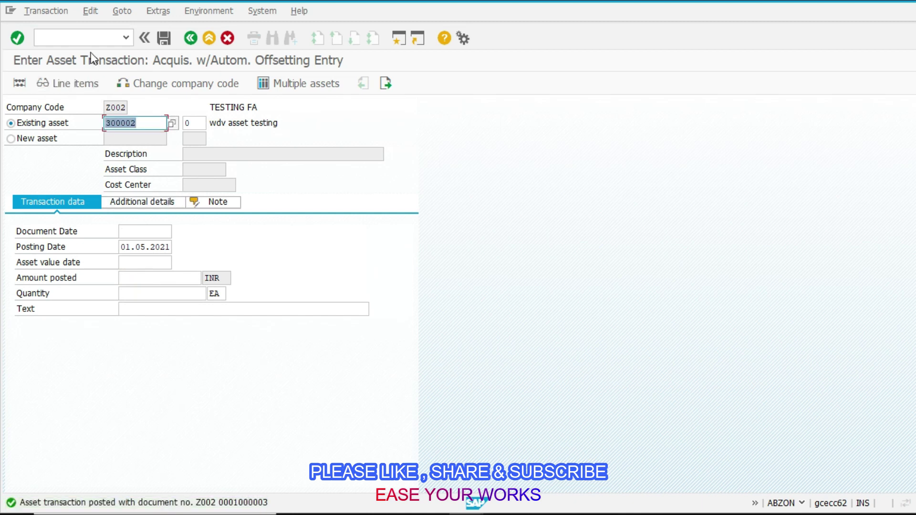
Exit the acquisition entry and open the asset display transaction AS03.
left_click(82, 39)
type("as01")
key("Return")
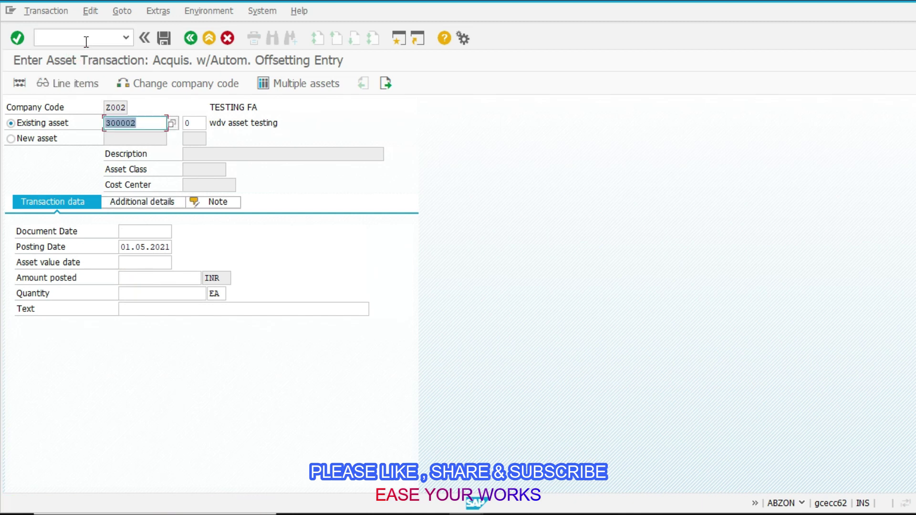
left_click(86, 42)
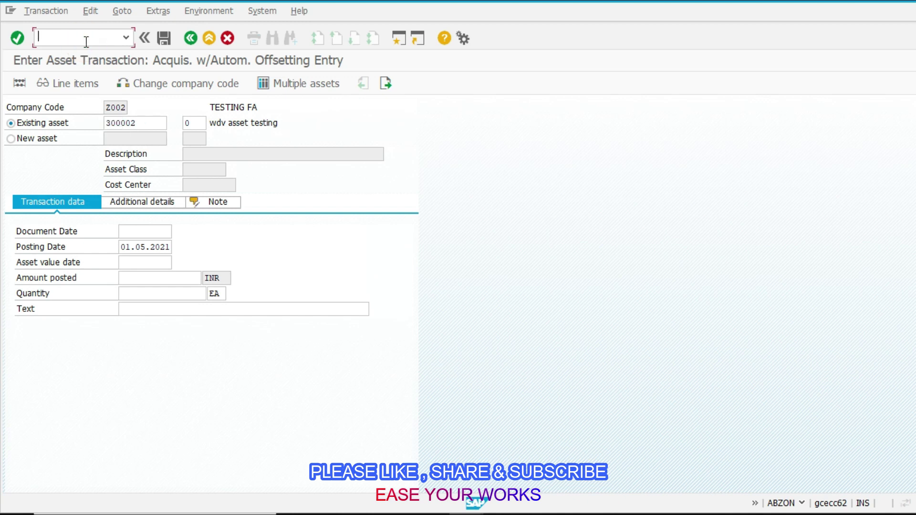
left_click(210, 37)
type("as03")
key("Return")
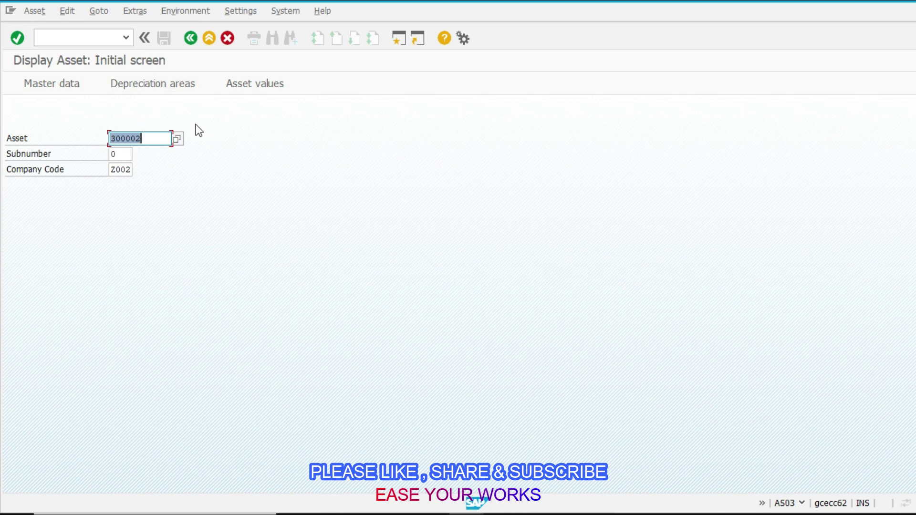
Examine the WDV asset 300002's planned values, depreciation parameters and year-by-year comparison of book depreciation.
left_click(242, 87)
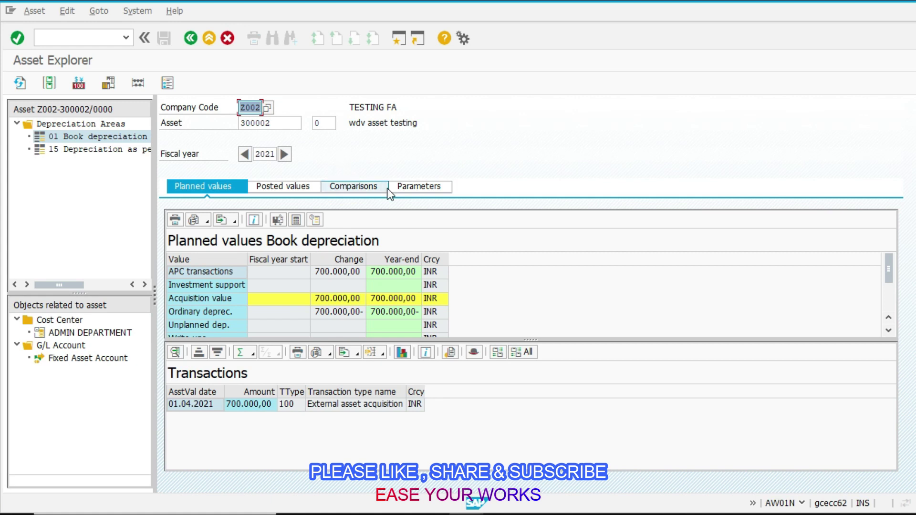
left_click(409, 185)
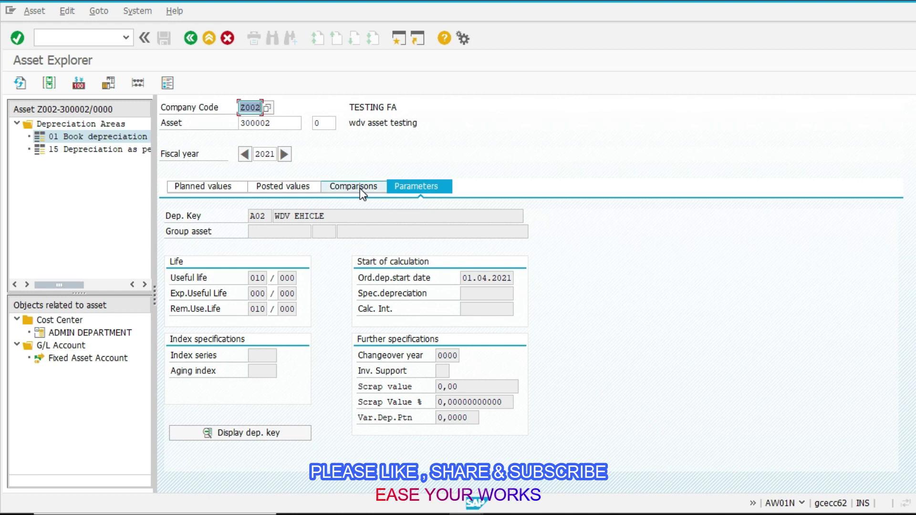
left_click(348, 185)
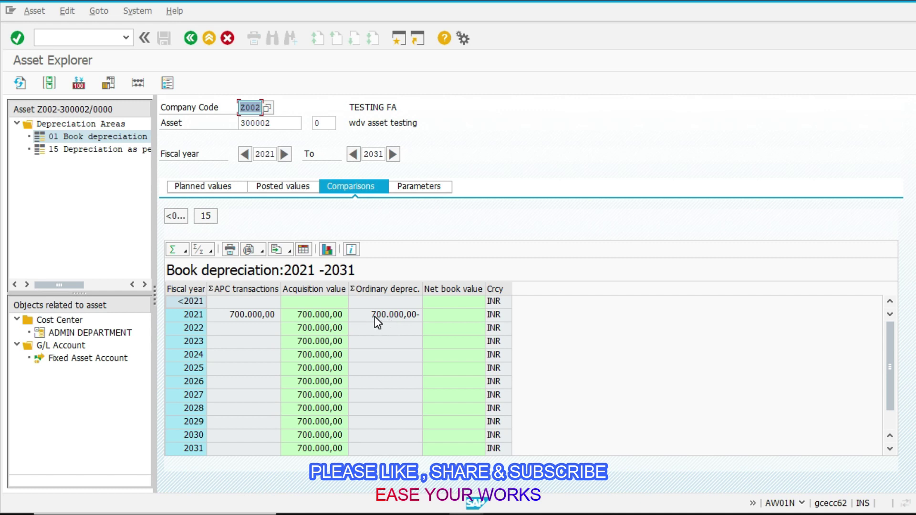
scroll(280, 358, "down", 2)
scroll(279, 358, "up", 2)
left_click(190, 38)
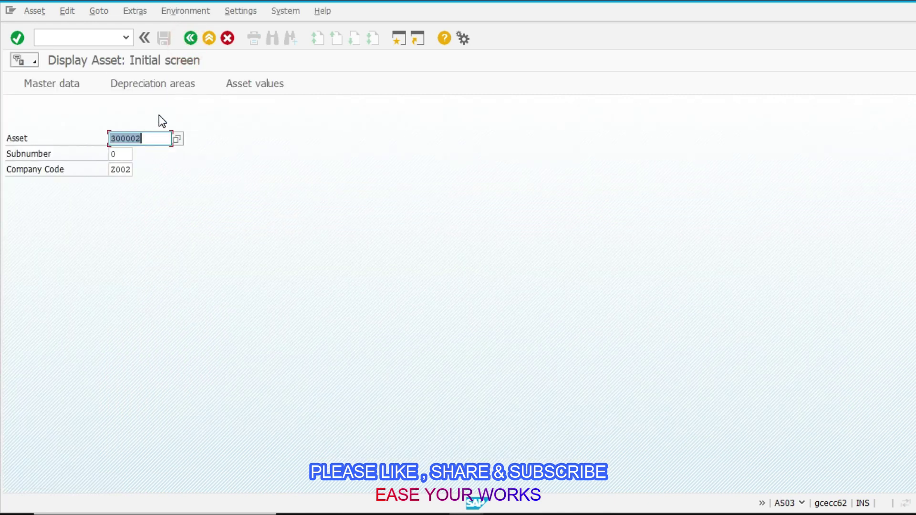
Display the master data of SLM asset 300003.
left_click(158, 139)
key("BackSpace")
type("1")
key("BackSpace")
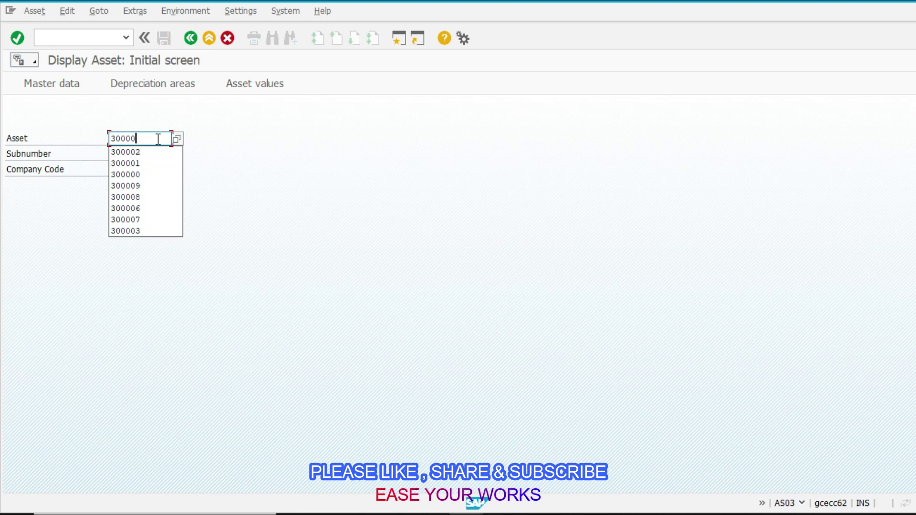
type("3")
key("Return")
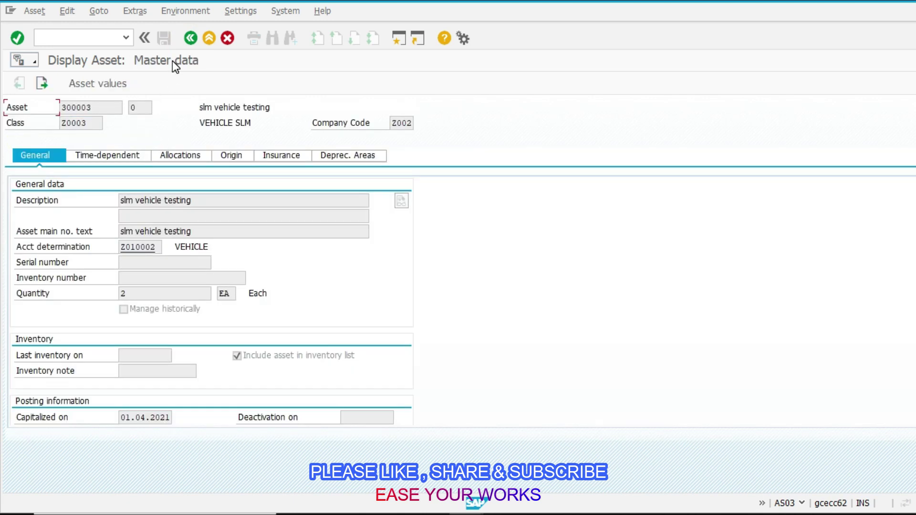
Examine the SLM asset's planned values, depreciation parameters and year-by-year comparison of book depreciation.
left_click(115, 84)
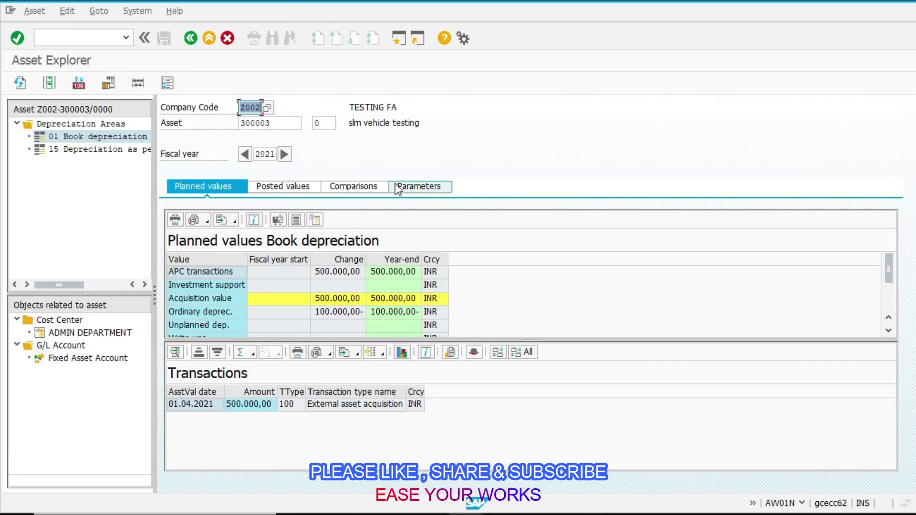
left_click(399, 187)
left_click(360, 188)
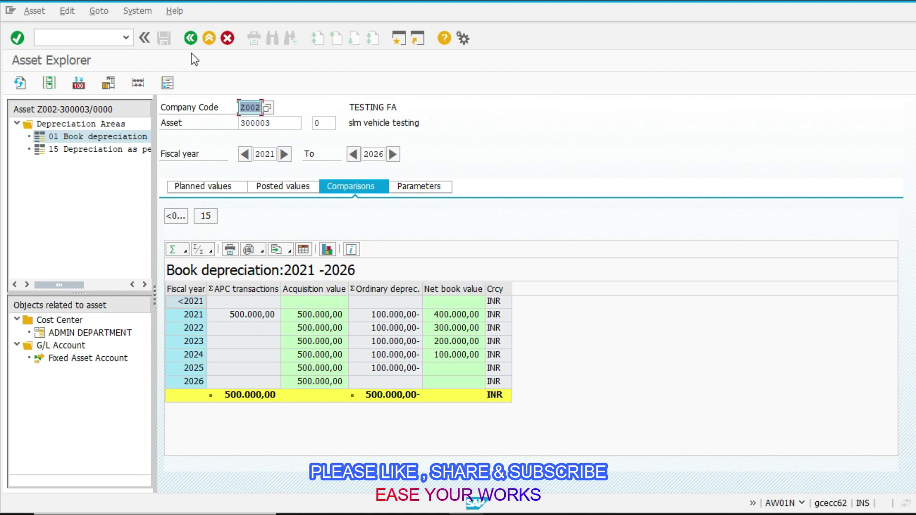
left_click(190, 40)
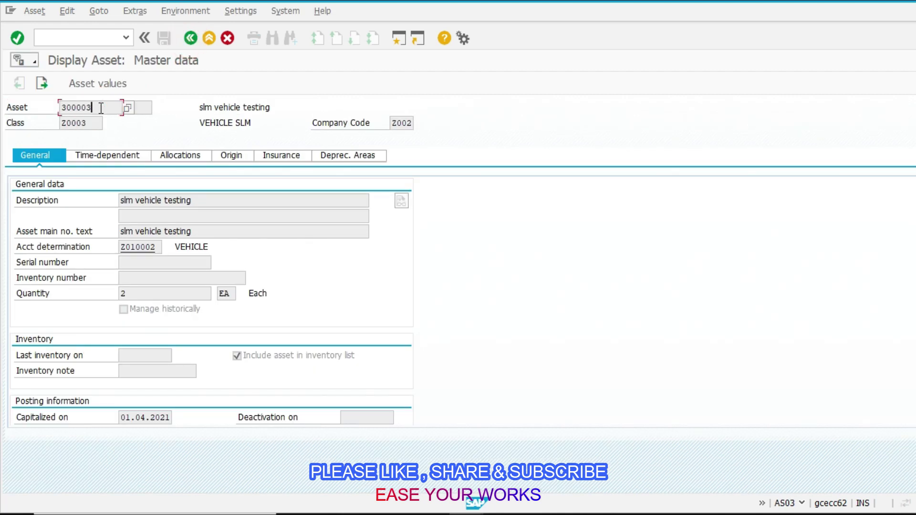
Try to display asset 300004 in company code Z002.
left_click(191, 38)
key("BackSpace")
type("4")
key("Return")
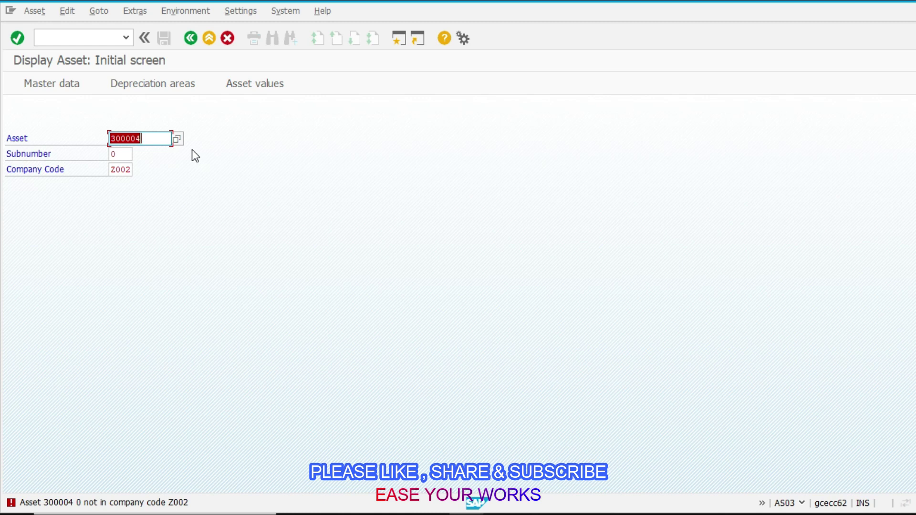
Display the master data of WDV asset 300002.
key("End")
key("BackSpace")
key("End")
key("BackSpace")
type("2")
key("Return")
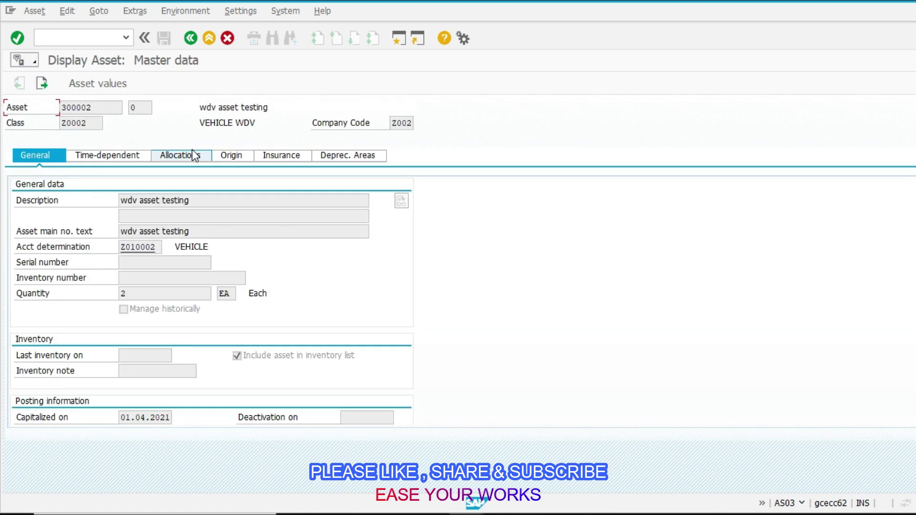
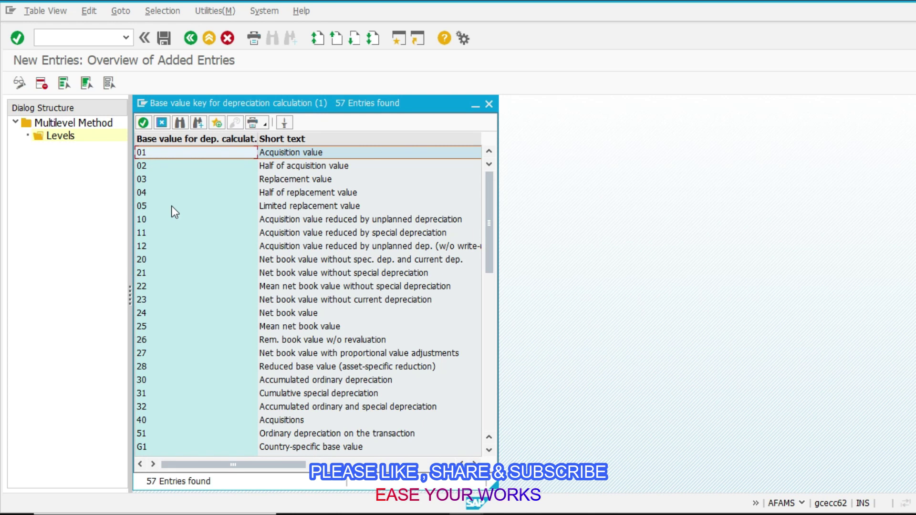
Assign base value 24 (Net book value) and 10 percent to the level of multilevel method A02, and save the entry.
key("Down")
key("Down")
key("Down")
key("Down")
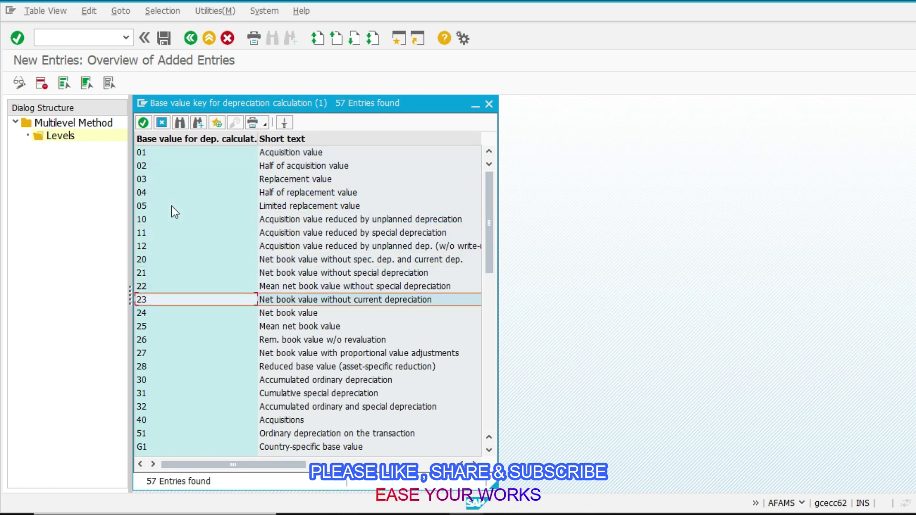
key("Return")
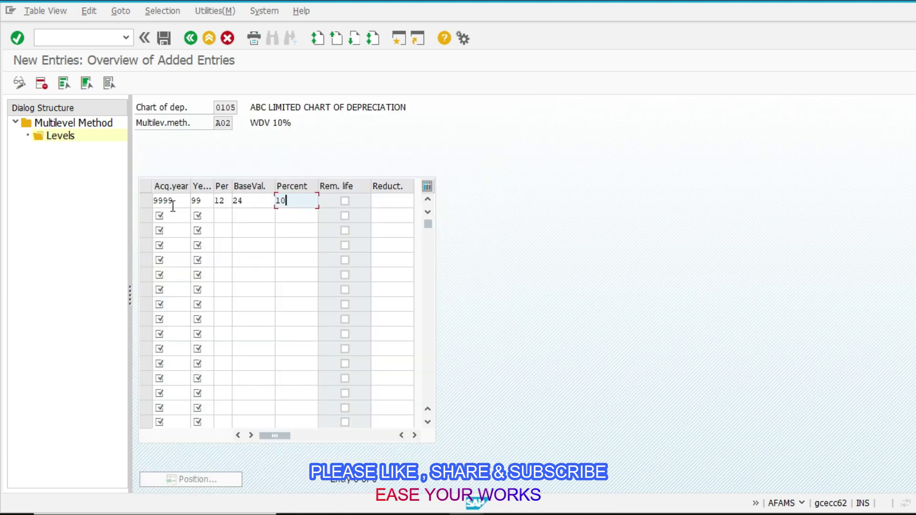
type("10")
key("shift+Left")
key("shift+Left")
key("ctrl+s")
key("Return")
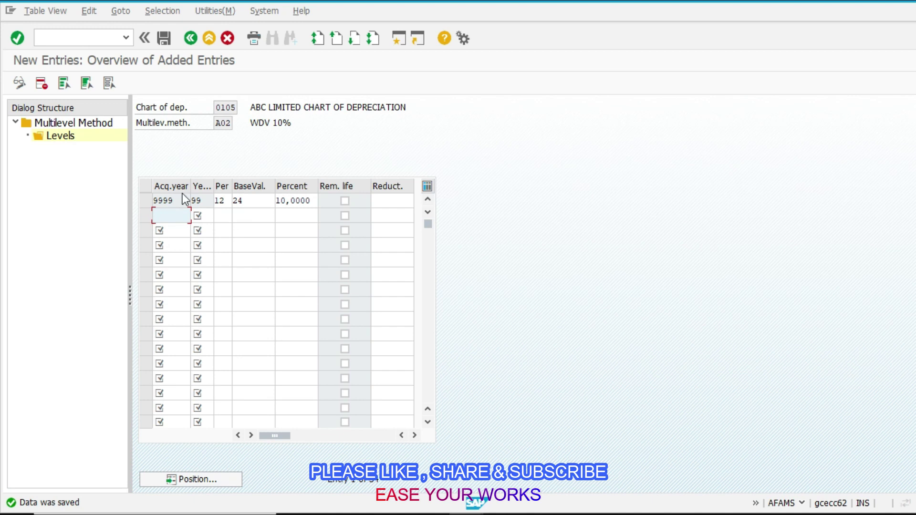
Leave the multilevel method maintenance and return to the implementation guide.
left_click(264, 151)
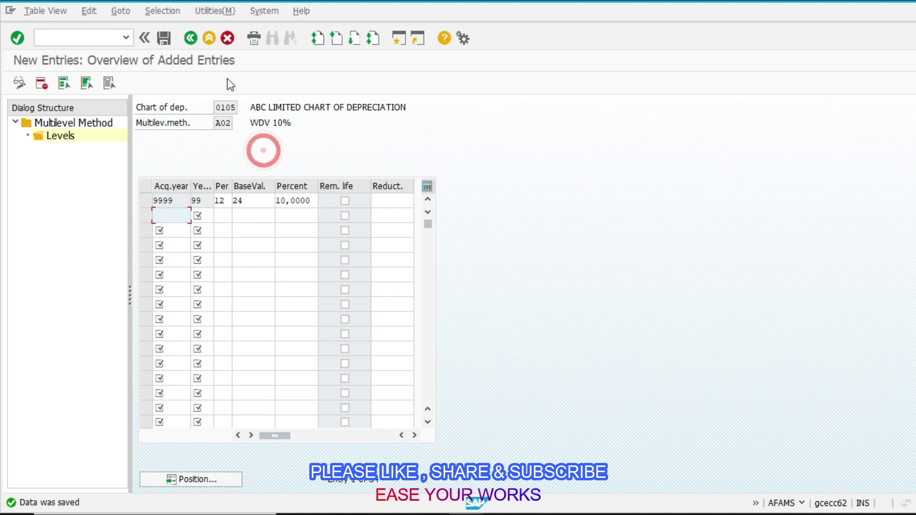
left_click(191, 37)
left_click(191, 40)
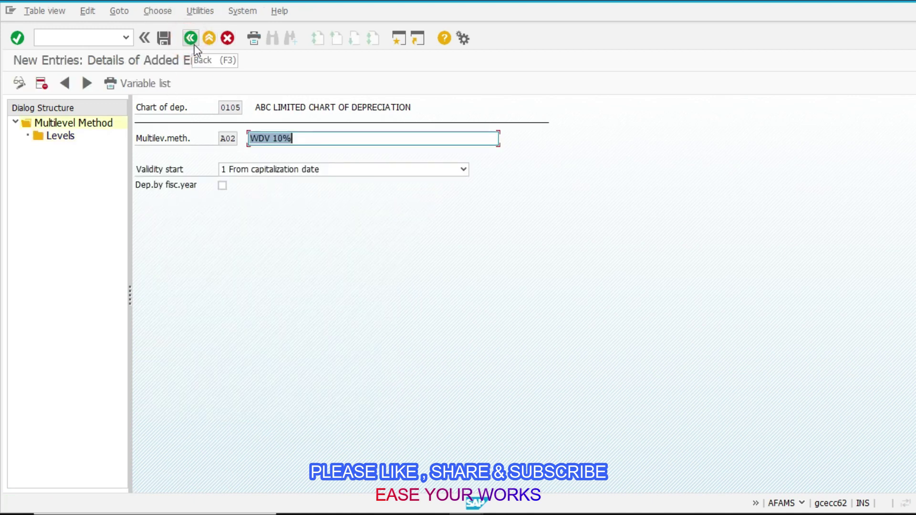
left_click(193, 43)
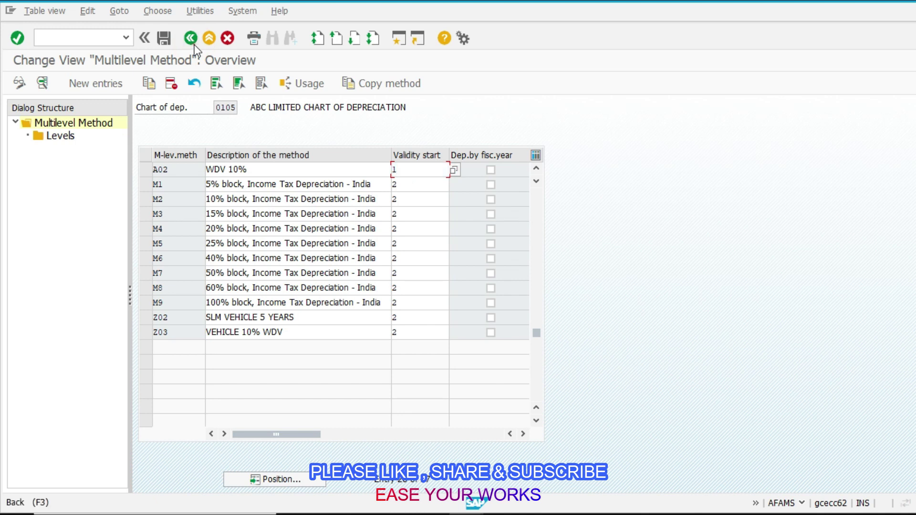
left_click(194, 44)
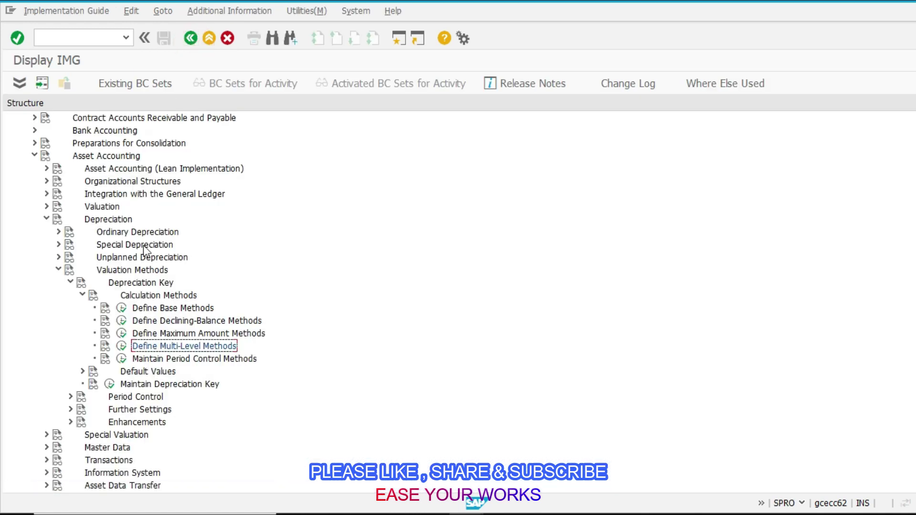
Open depreciation key Z02 (WDV VEHICLE 10%) and examine its assigned calculation methods.
left_click(110, 384)
scroll(186, 367, "down", 5)
scroll(186, 368, "down", 7)
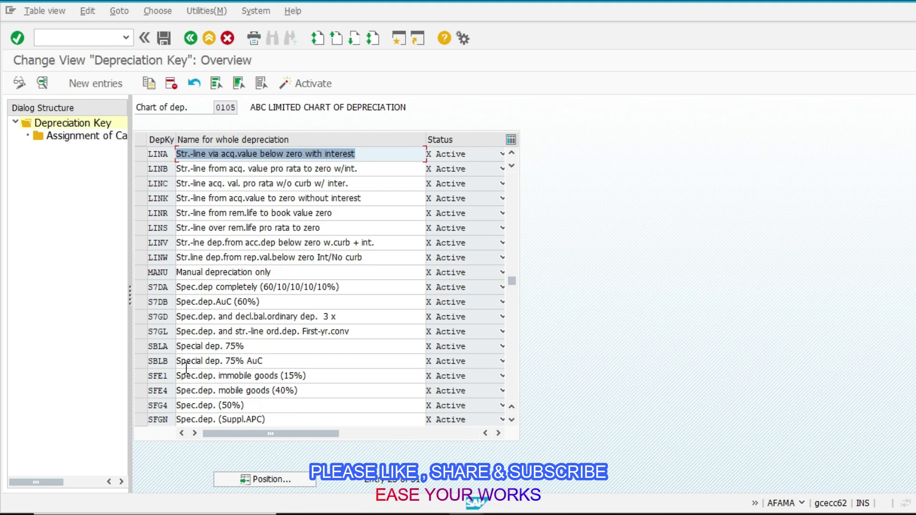
left_click(216, 361)
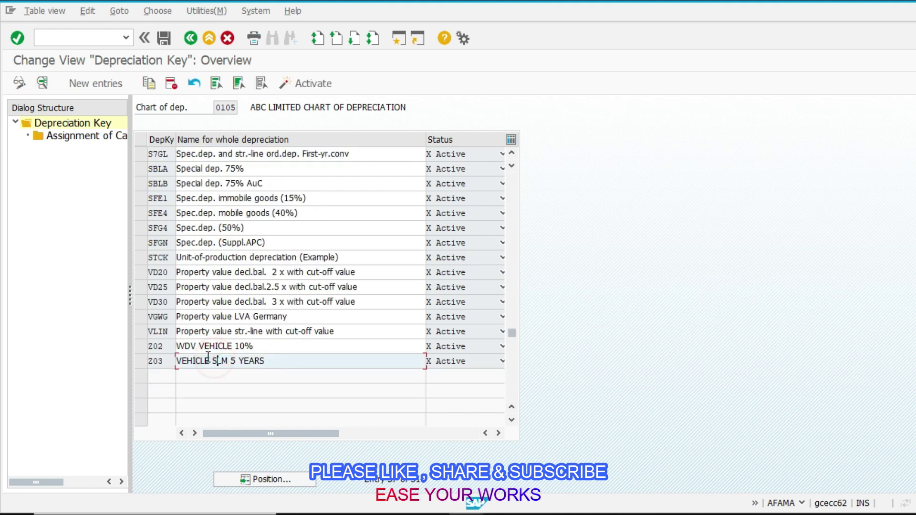
double_click(207, 347)
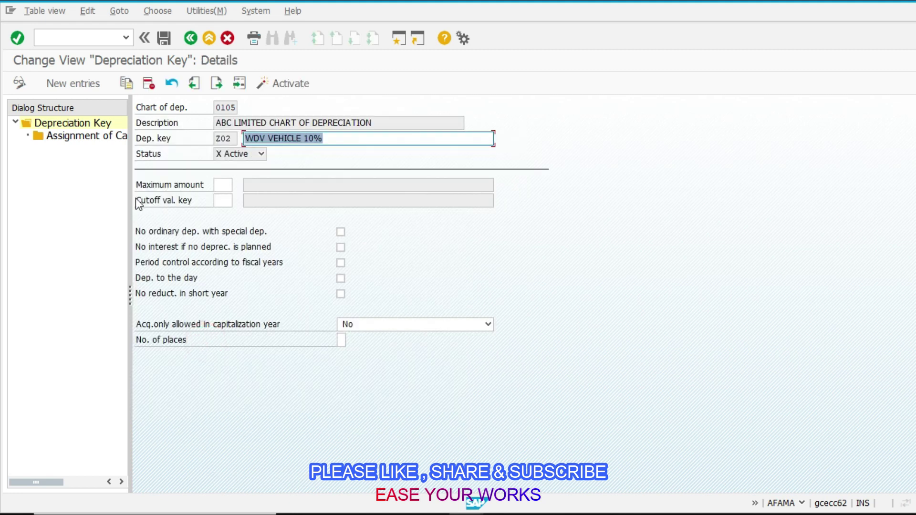
double_click(93, 136)
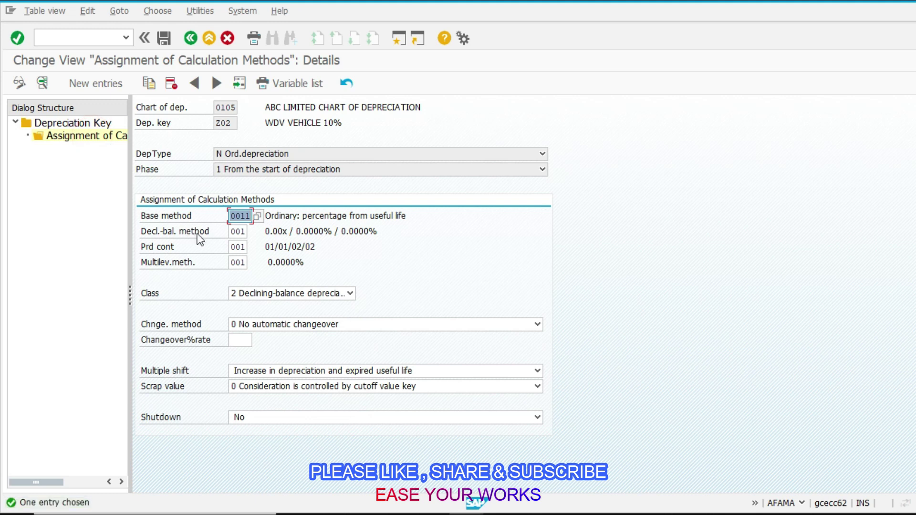
left_click(239, 247)
left_click(243, 263)
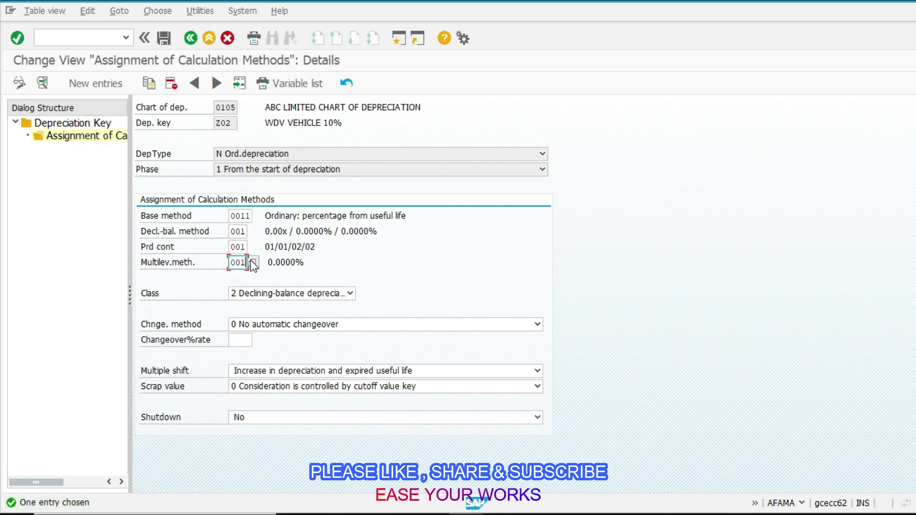
left_click(239, 216)
left_click(238, 232)
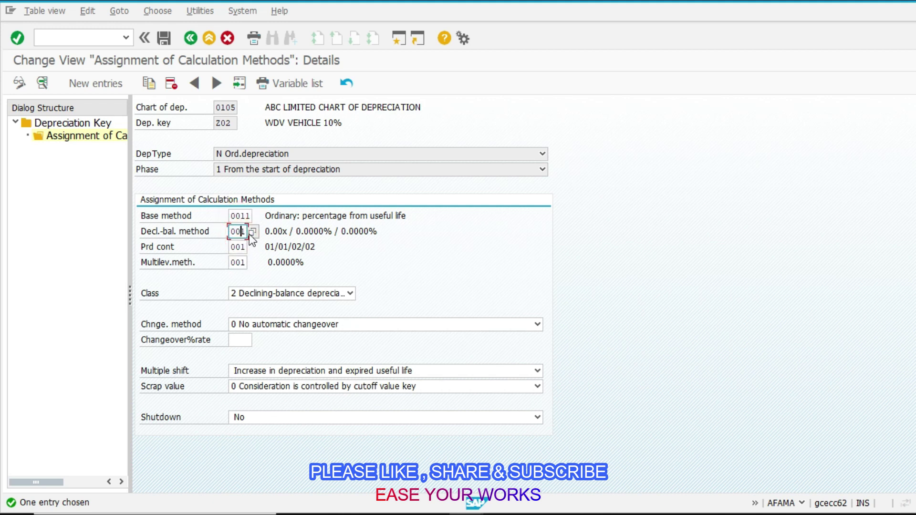
Try to clear the declining-balance method and assign multilevel method A02 in depreciation key Z02.
key("ctrl+a")
key("Delete")
key("Tab")
key("Tab")
key("Delete")
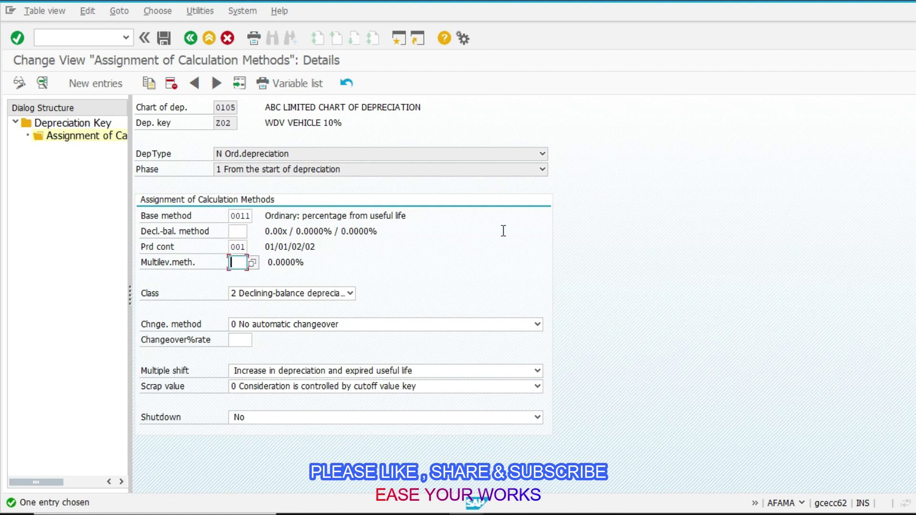
key("F4")
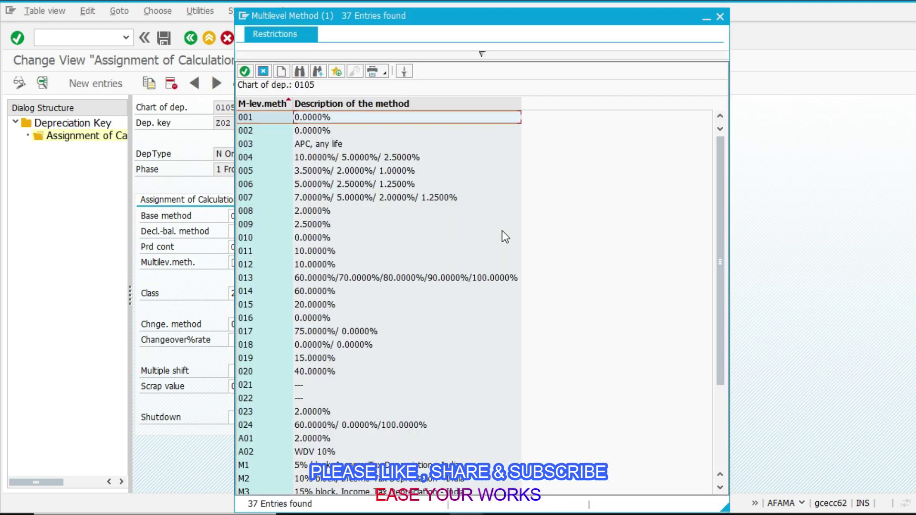
key("Down")
key("Down")
double_click(276, 454)
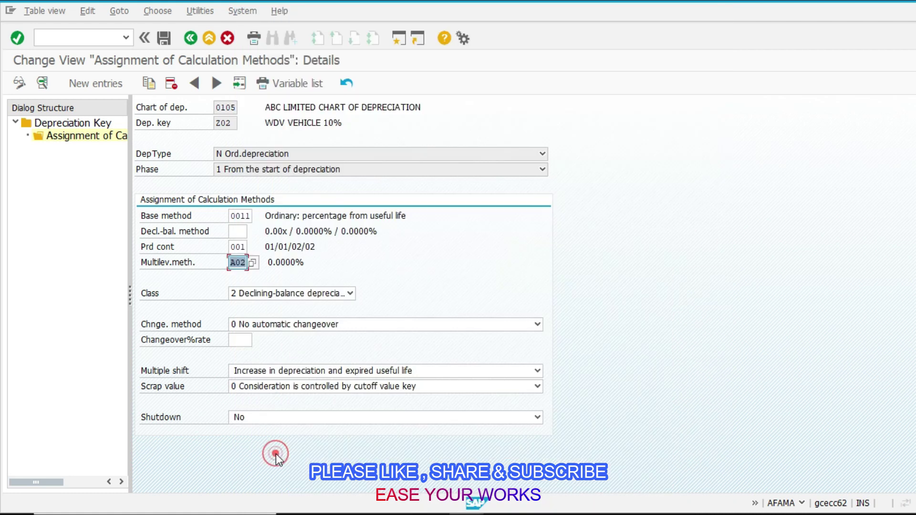
key("Return")
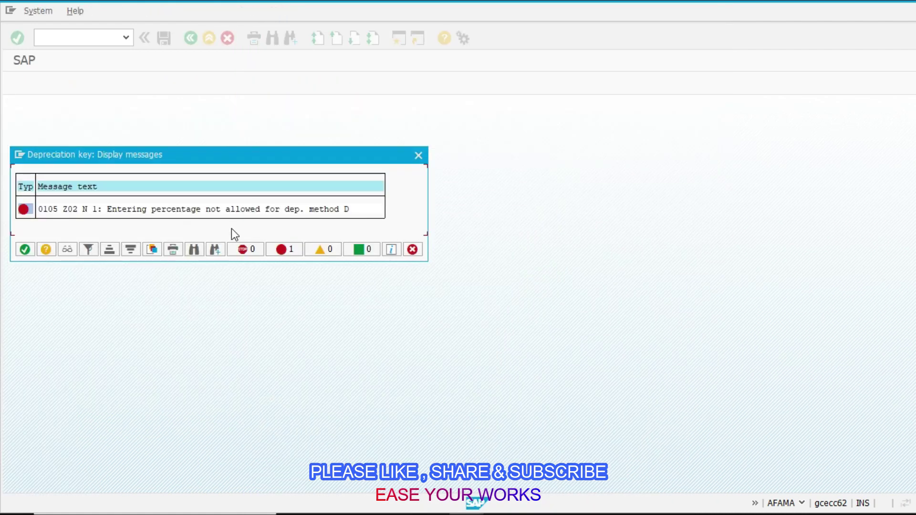
left_click(419, 161)
key("Return")
key("Return")
key("F3")
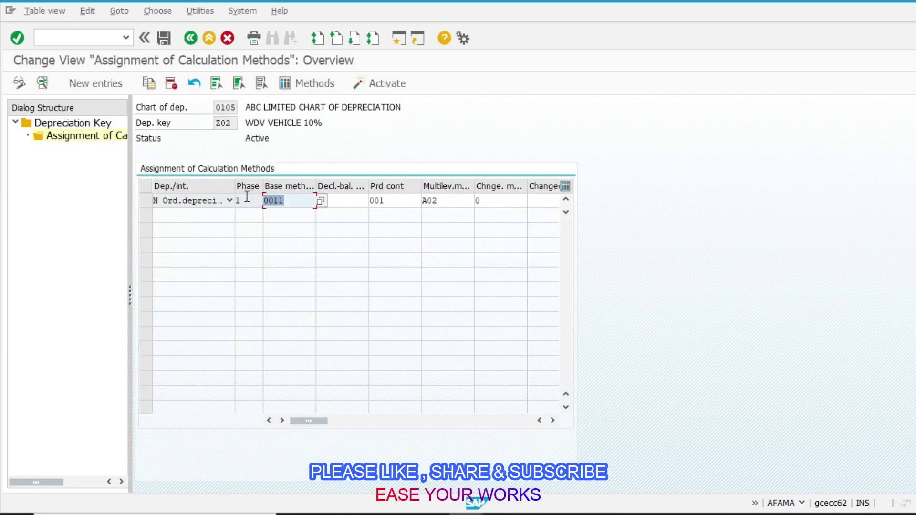
key("F3")
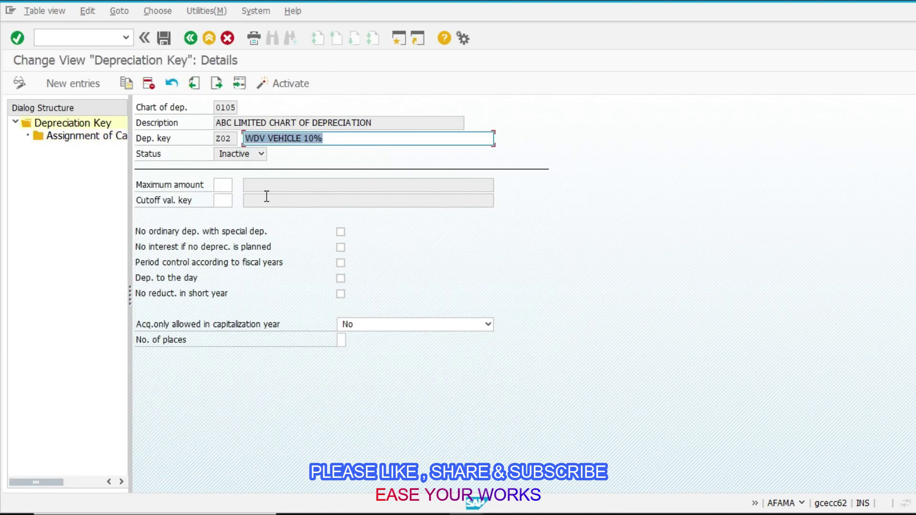
left_click(189, 40)
View the calculation methods assigned to depreciation key DG20, and exit depreciation key maintenance without saving the changes.
scroll(191, 356, "up", 6)
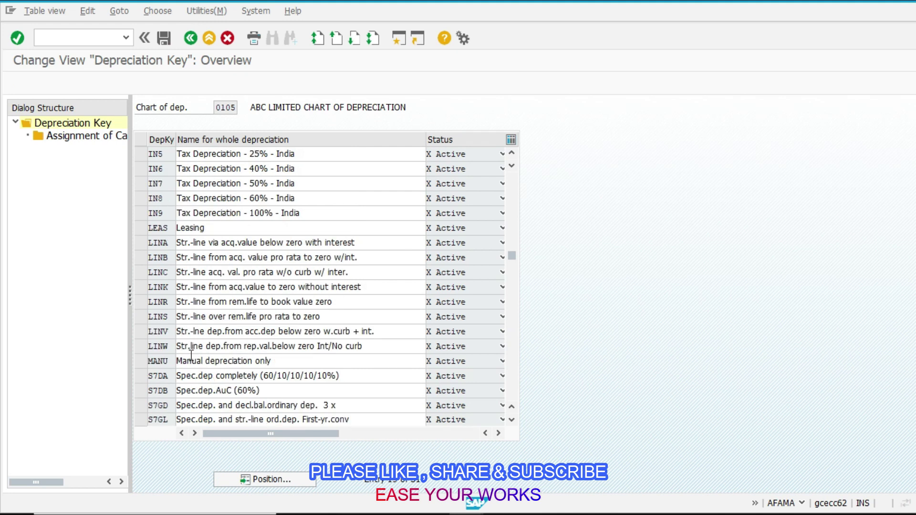
scroll(191, 355, "up", 6)
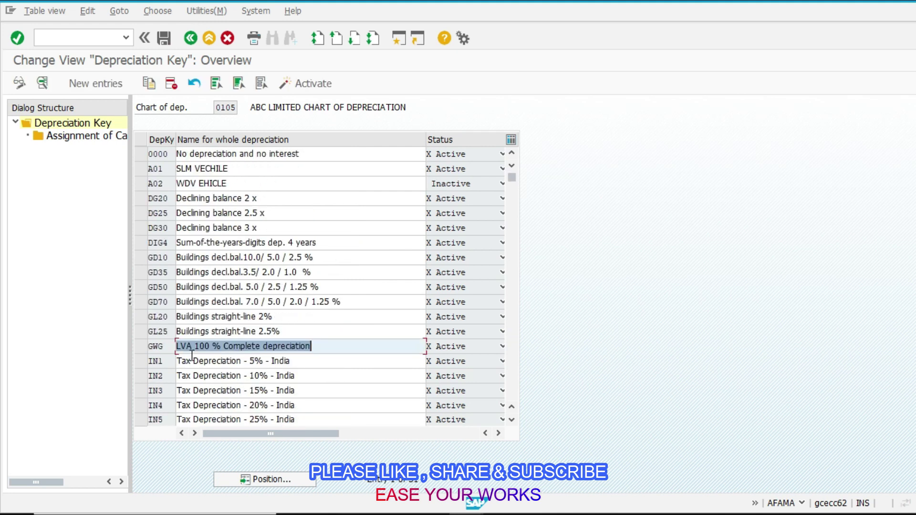
double_click(165, 198)
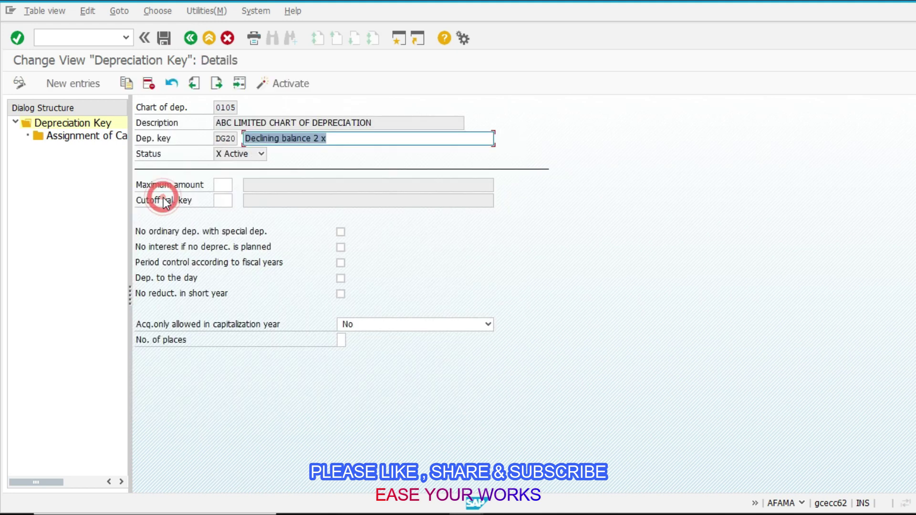
double_click(69, 138)
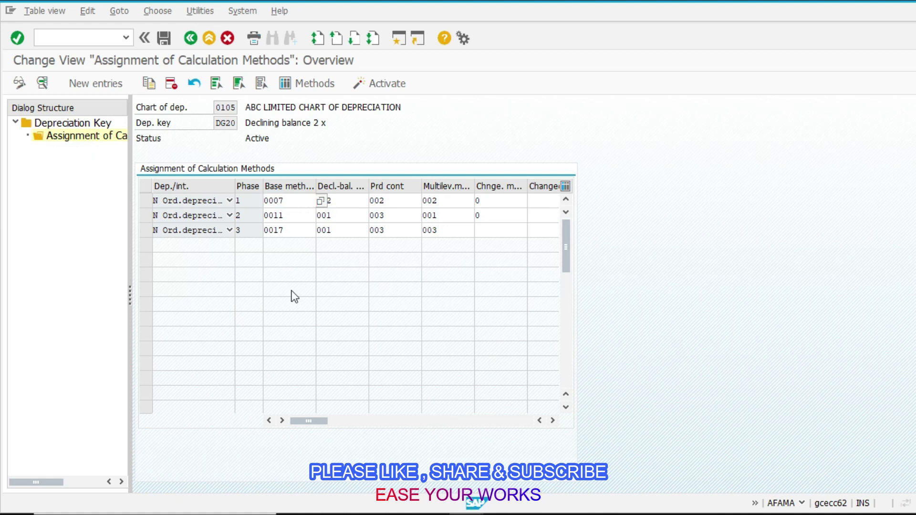
key("F3")
key("F3")
key("F3")
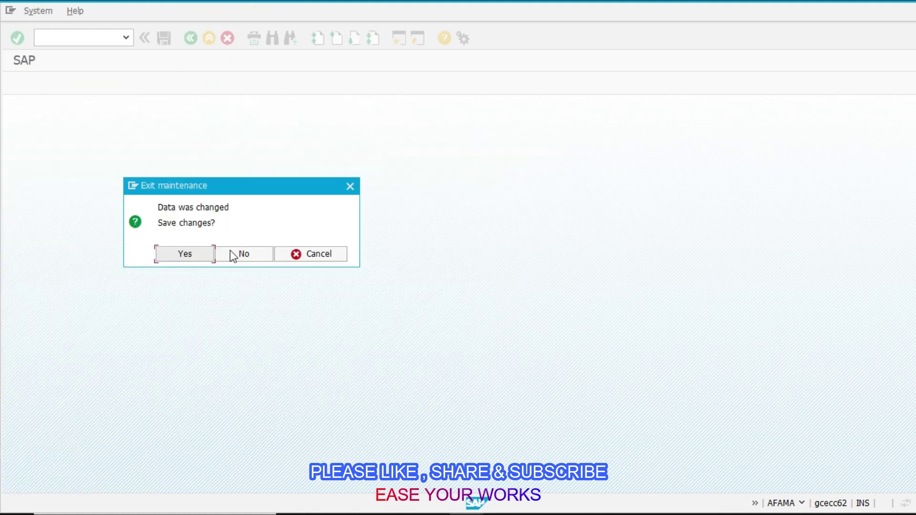
left_click(233, 254)
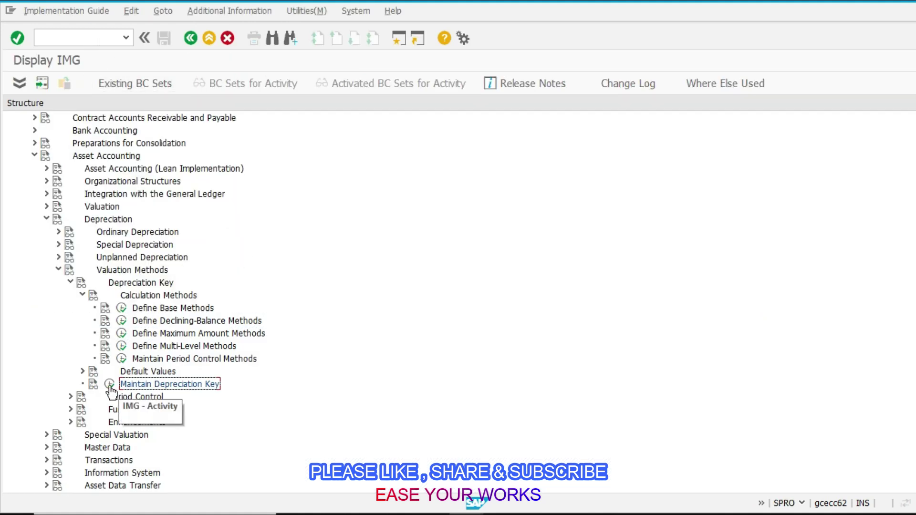
Start a new depreciation key Z04 with the description WDV10%.
left_click(109, 384)
left_click(99, 84)
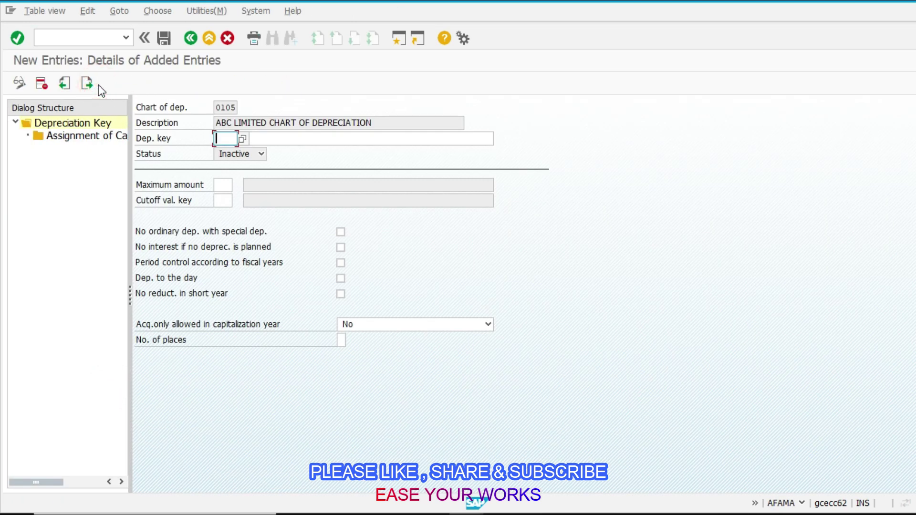
type("Z04")
key("Tab")
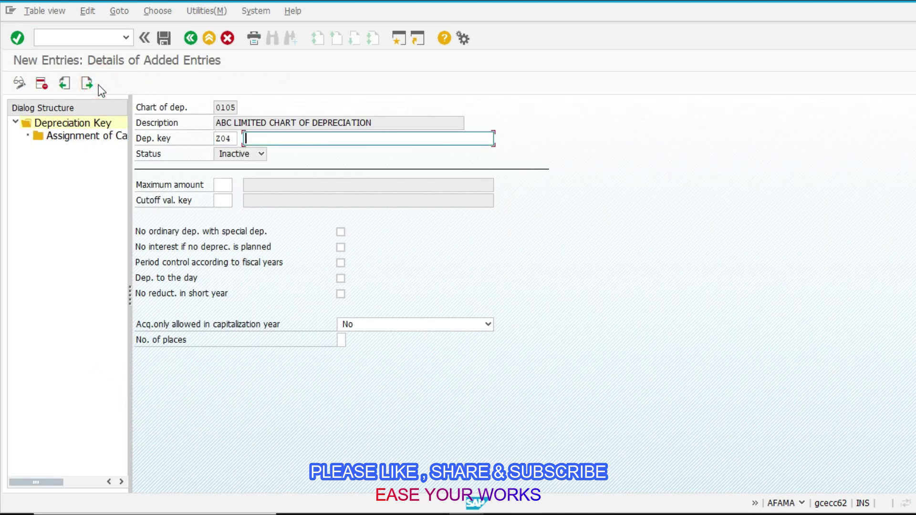
type("WDV")
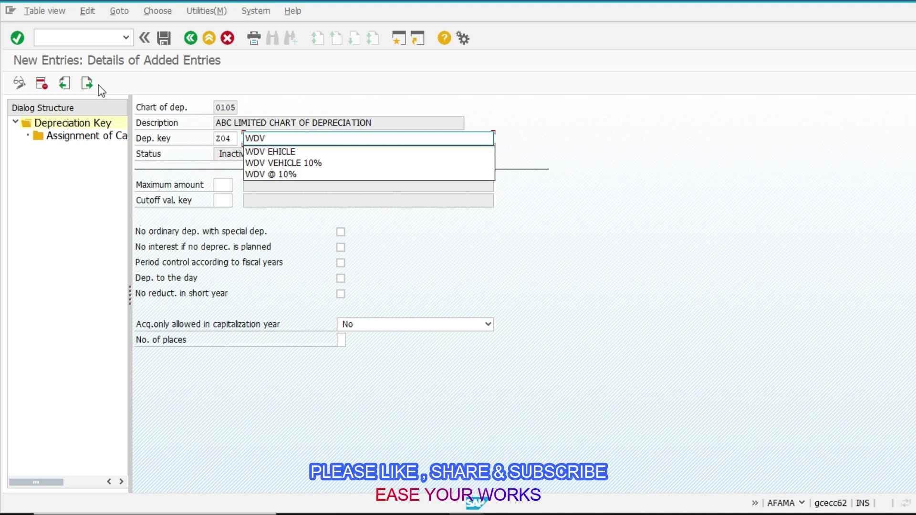
type("10%")
key("Tab")
key("Tab")
key("Tab")
key("Tab")
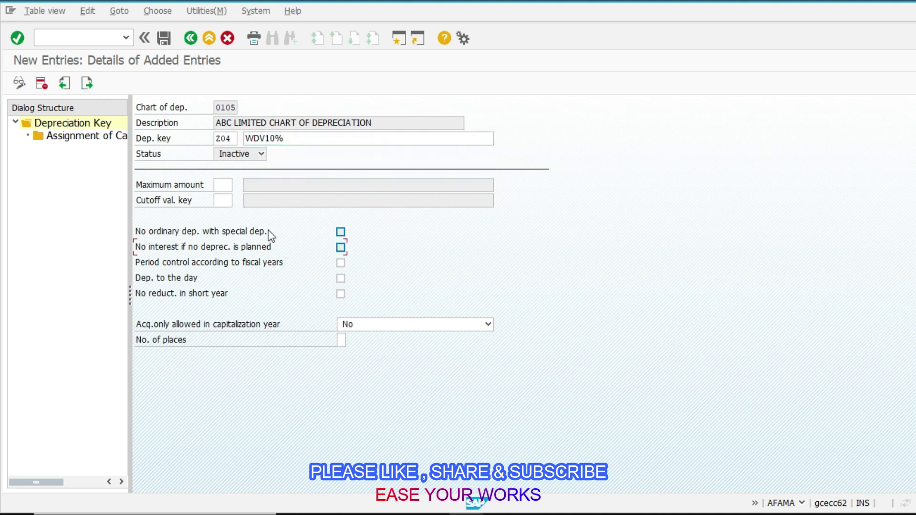
Add a calculation method assignment to key Z04 for ordinary depreciation with the phase From the start of depreciation.
double_click(76, 140)
left_click(100, 83)
left_click(238, 154)
left_click(263, 167)
left_click(246, 170)
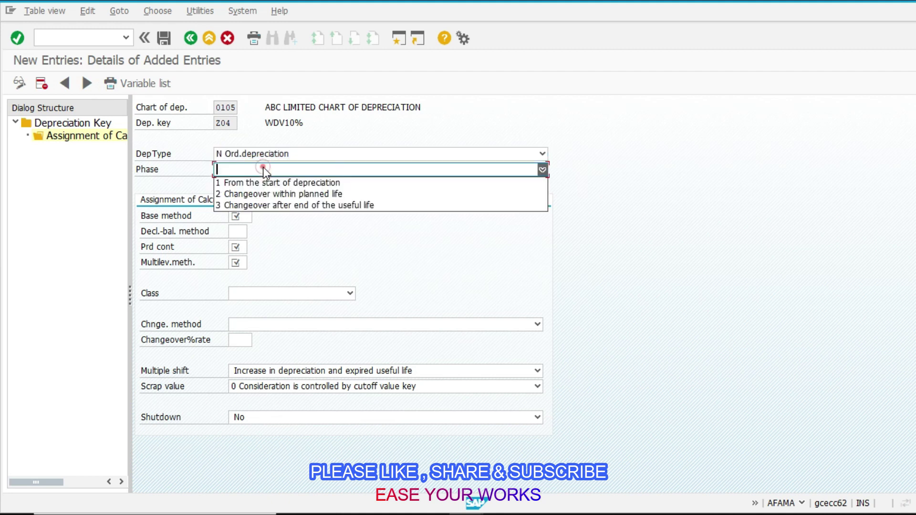
left_click(333, 183)
Assign base method 0014 (explicit percentage, after end of life) and period control method 001 to key Z04.
left_click(237, 216)
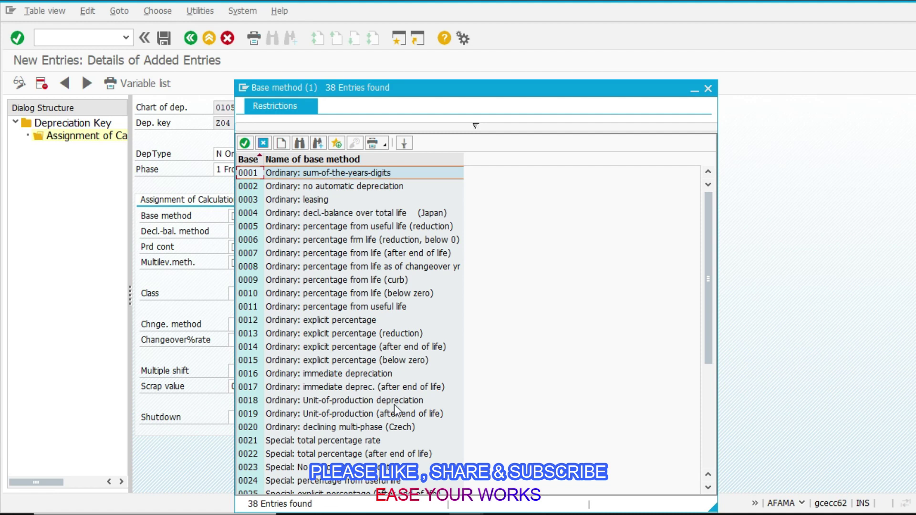
left_click(363, 387)
left_click(327, 347)
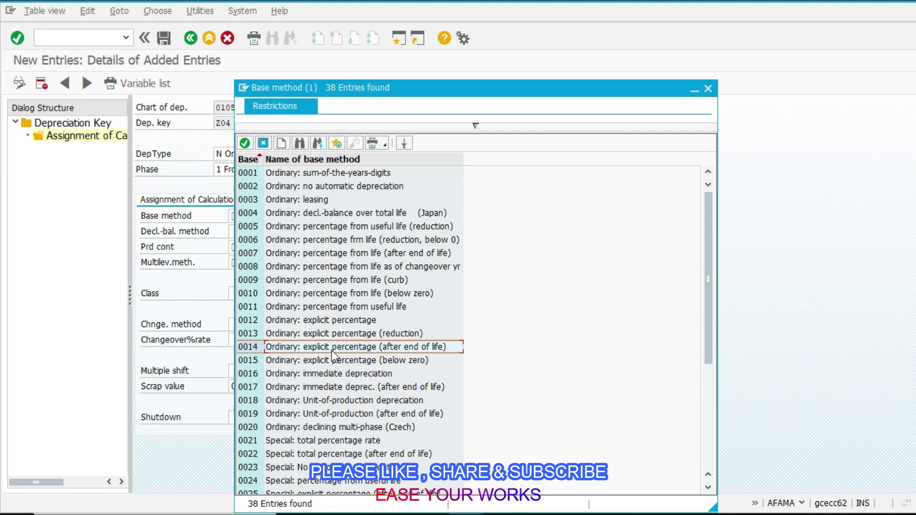
double_click(331, 350)
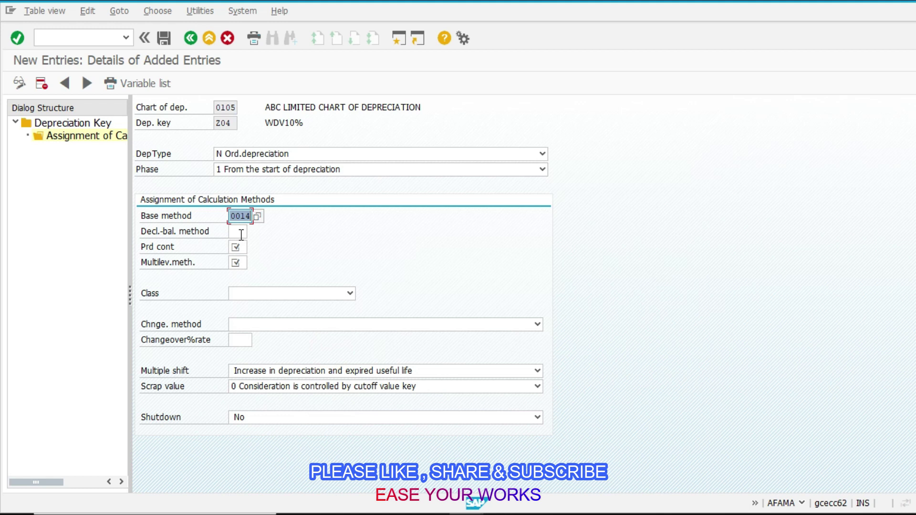
left_click(245, 233)
left_click(239, 247)
left_click(251, 248)
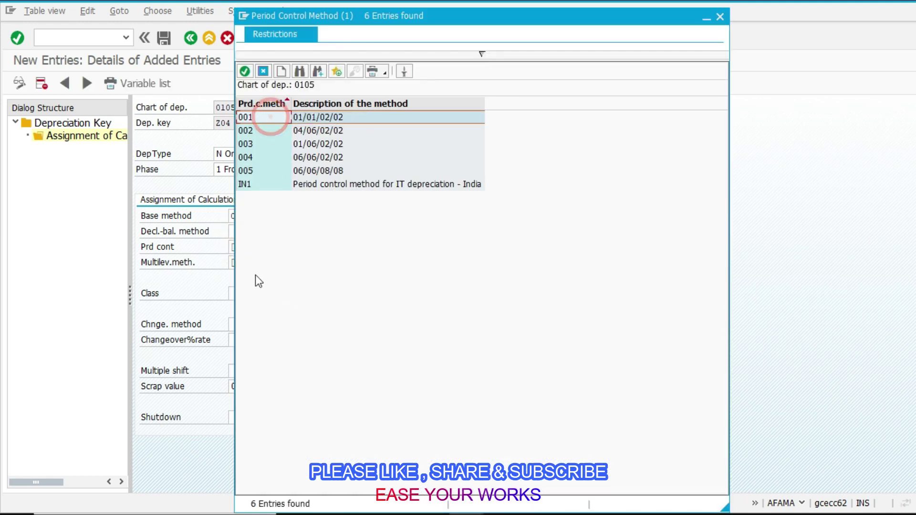
double_click(243, 117)
Assign multilevel method A02 (WDV 10%) to depreciation key Z04.
left_click(236, 263)
type("A03")
key("Return")
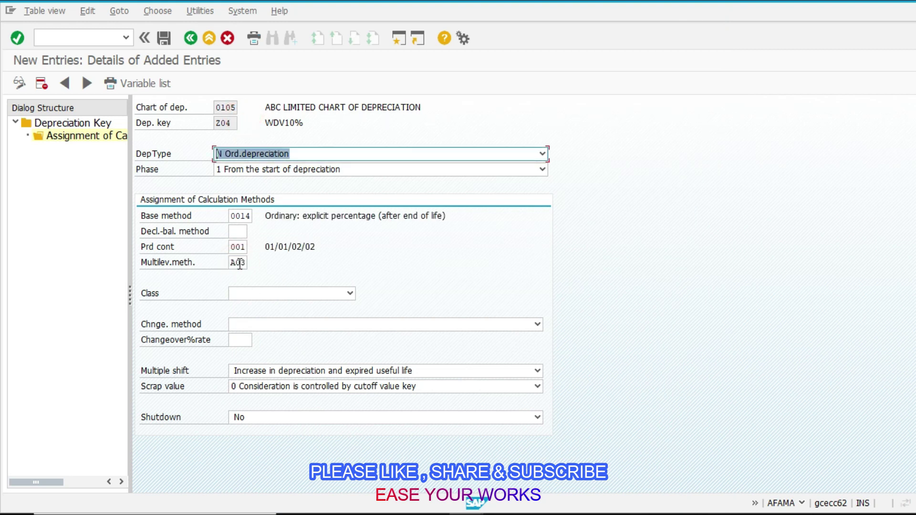
left_click(240, 263)
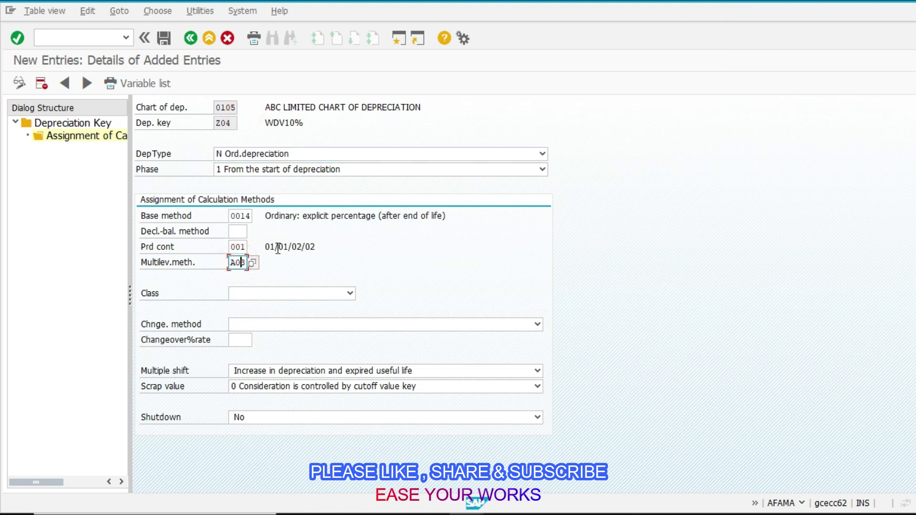
type("2")
key("Return")
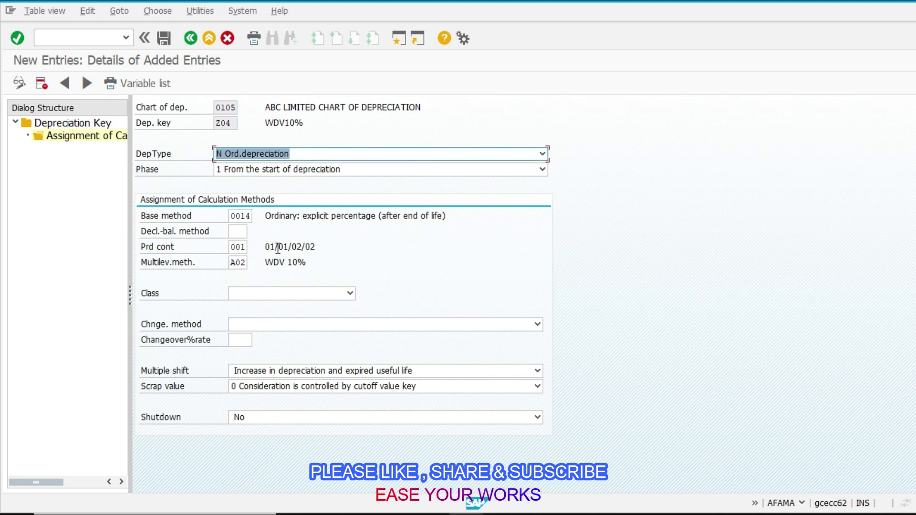
key("F10")
left_click(340, 249)
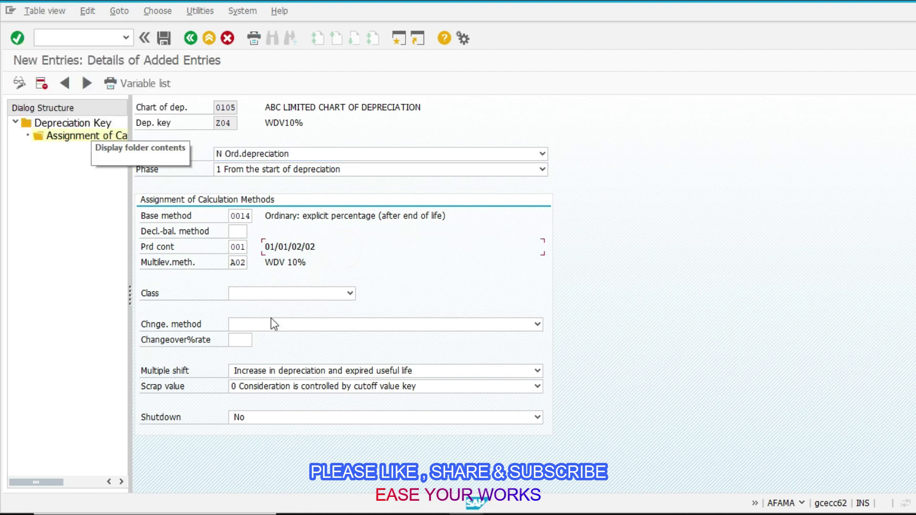
Classify depreciation key Z04's calculation as Declining-balance depreciation and set its changeover method to No automatic changeover.
left_click(276, 295)
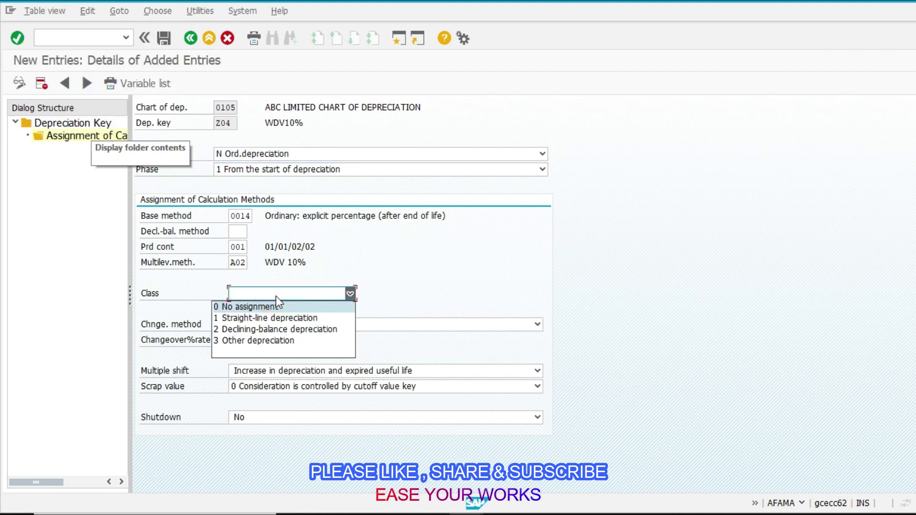
left_click(282, 334)
left_click(284, 328)
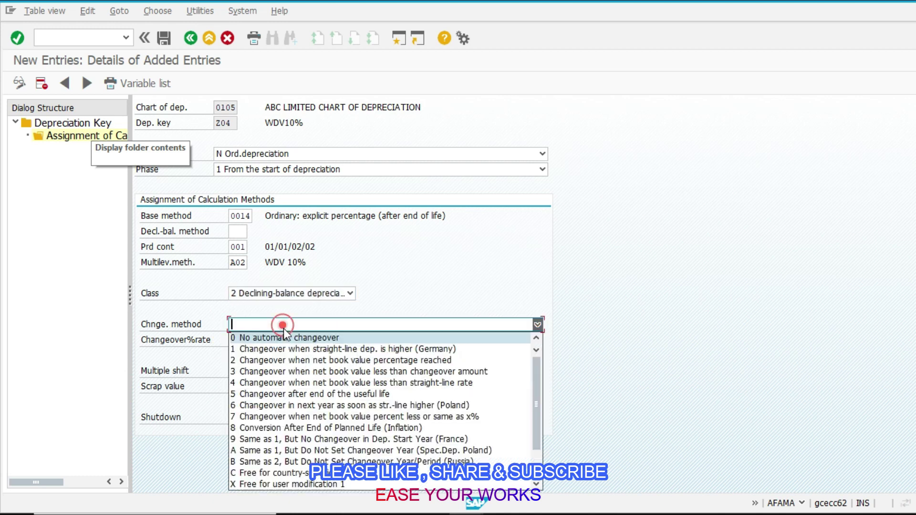
left_click(283, 340)
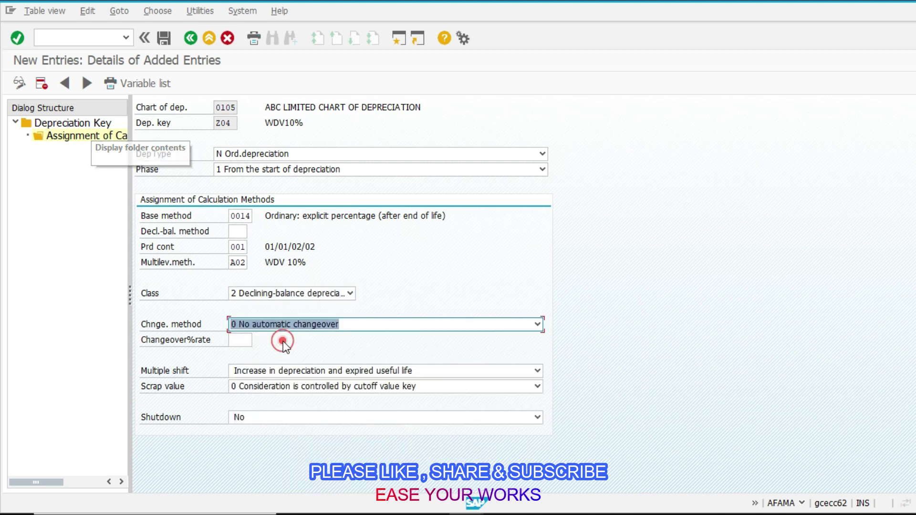
Keep the scrap value controlled by the cutoff value key and save key Z04 to the NEW_CO_SETUP customizing request.
left_click(308, 391)
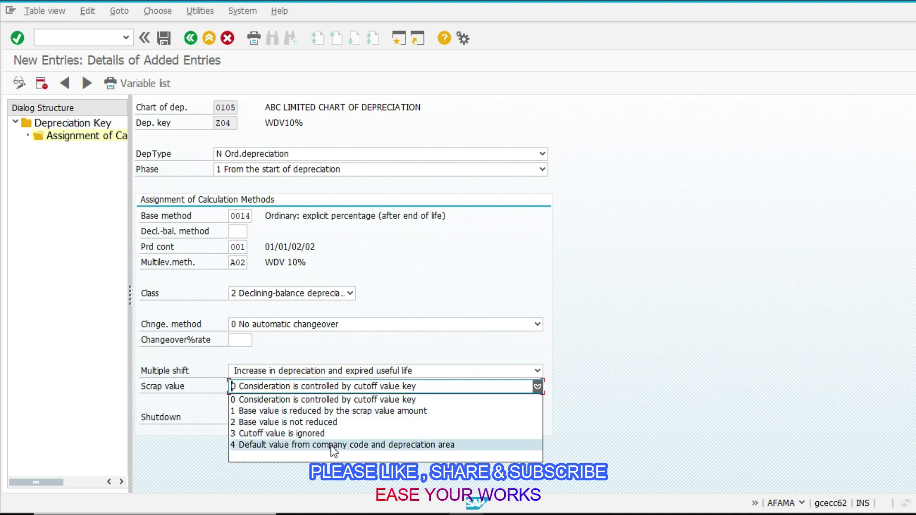
left_click(297, 400)
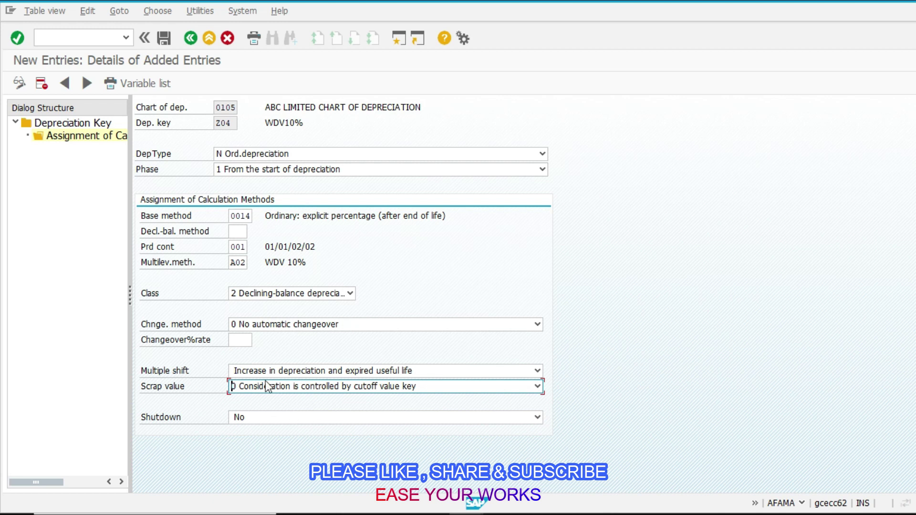
key("ctrl+s")
left_click(144, 234)
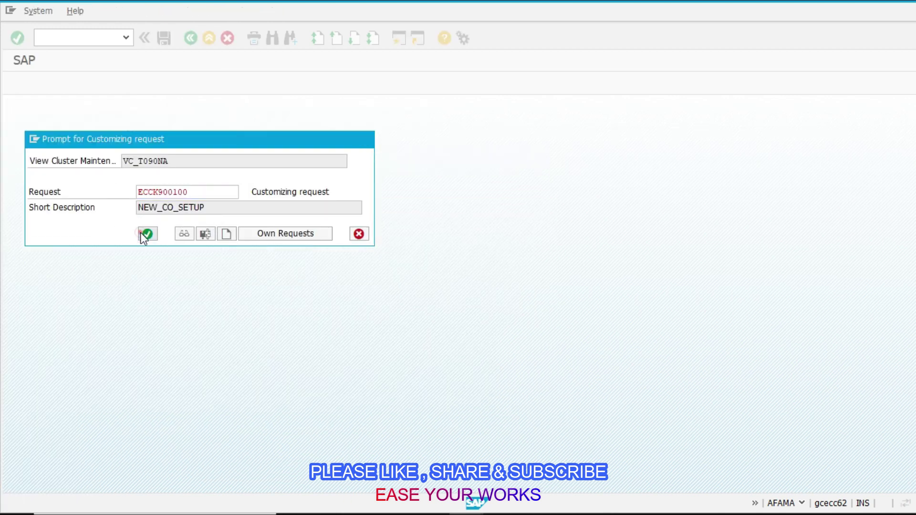
Activate depreciation key Z04 in the depreciation key overview and save the change on leaving for the IMG structure.
double_click(100, 122)
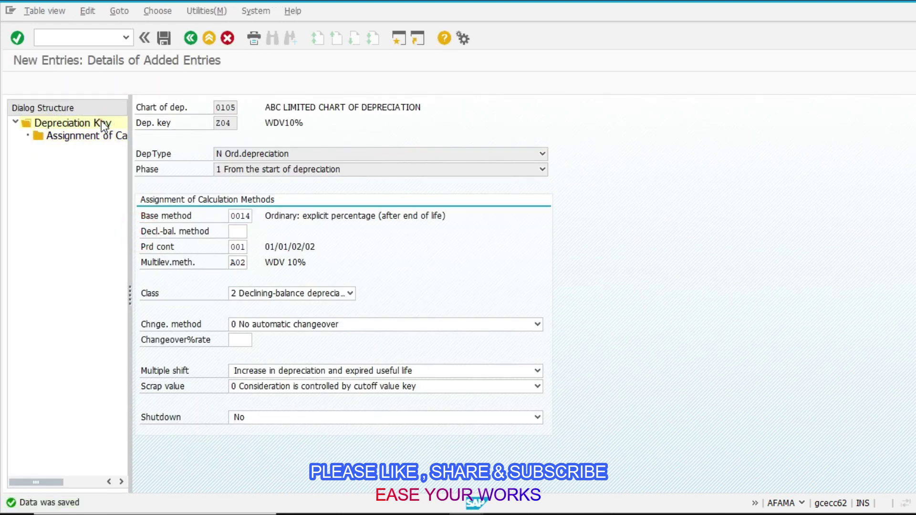
left_click(192, 39)
left_click(143, 155)
left_click(292, 85)
left_click(69, 41)
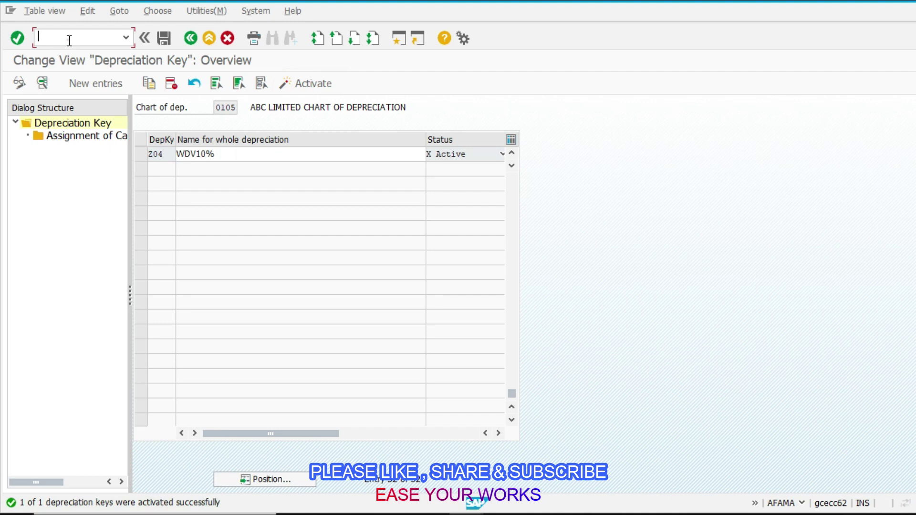
left_click(199, 37)
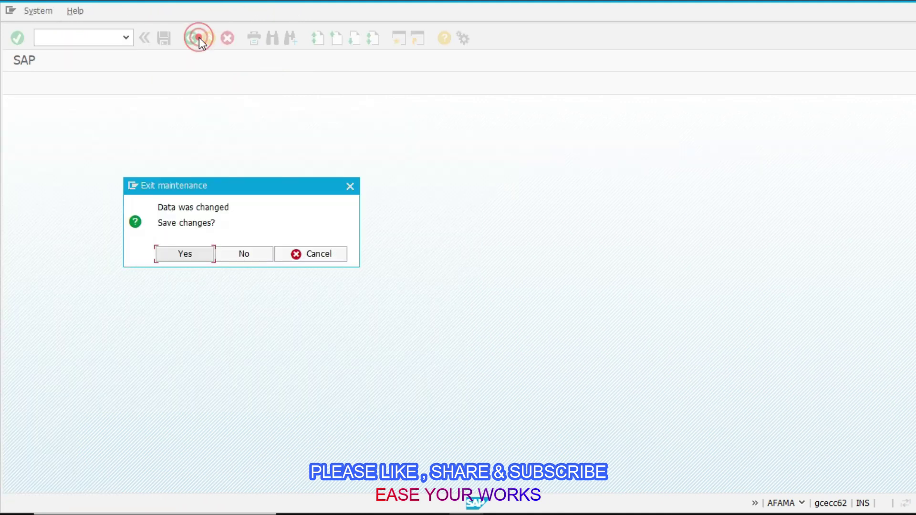
left_click(198, 256)
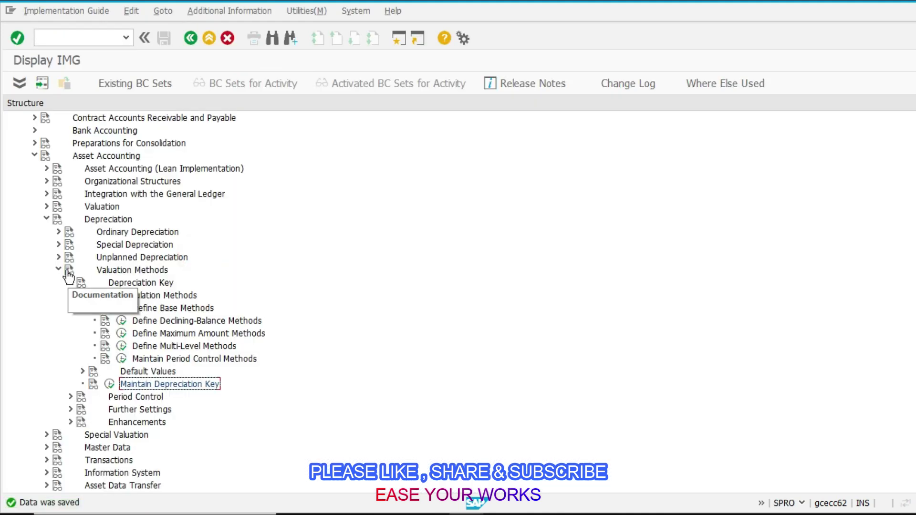
Look through the Valuation and Integration with the General Ledger activities under Asset Accounting, and collapse the expanded nodes.
scroll(88, 342, "up", 1)
scroll(72, 244, "up", 3)
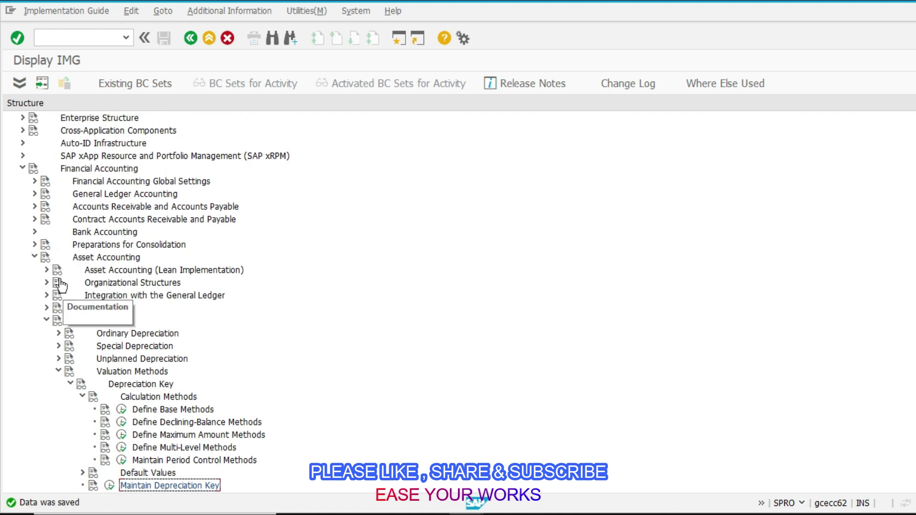
left_click(46, 308)
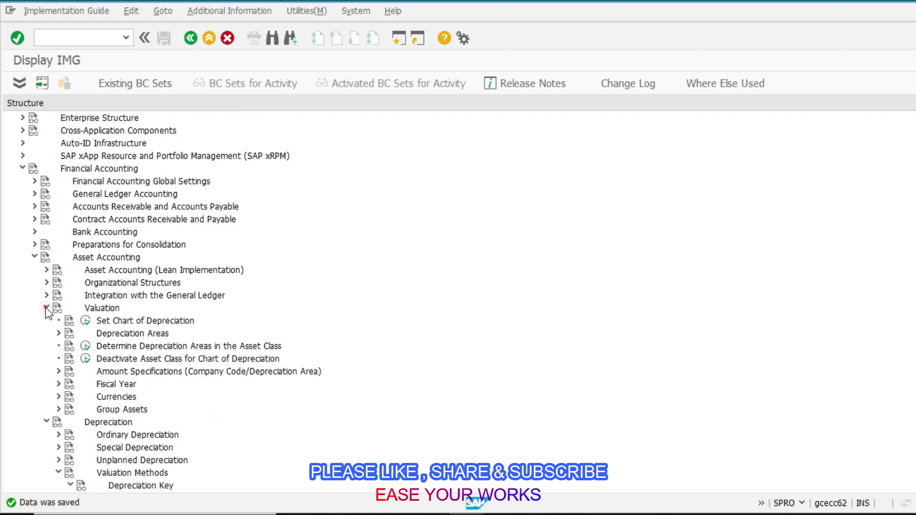
left_click(46, 308)
left_click(46, 296)
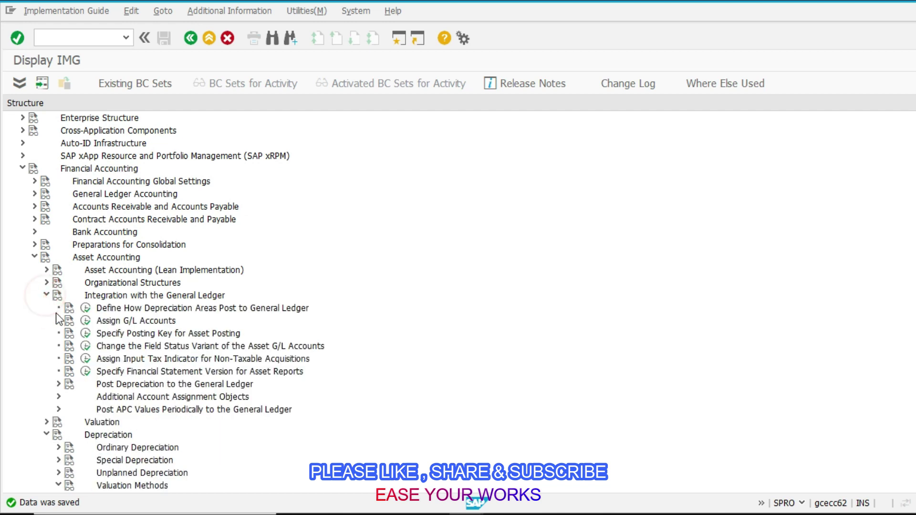
left_click(35, 258)
left_click(34, 258)
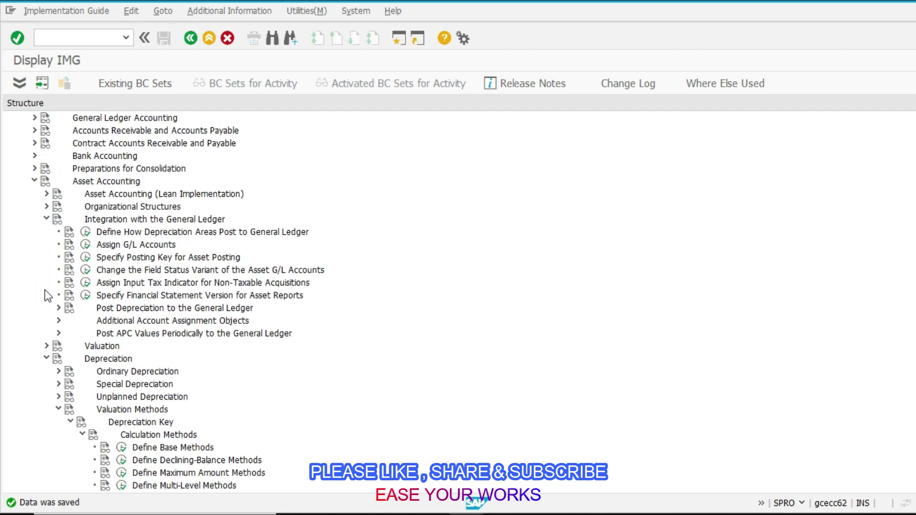
left_click(46, 219)
left_click(47, 244)
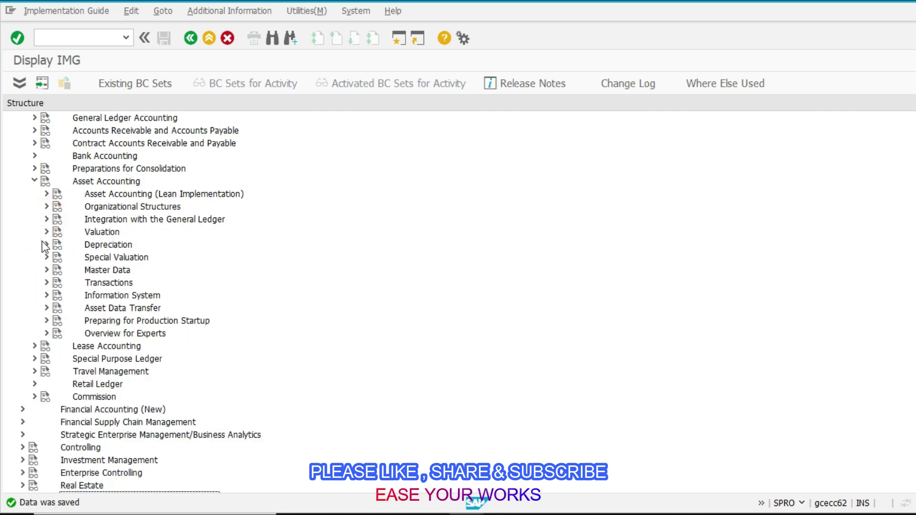
scroll(34, 282, "up", 2)
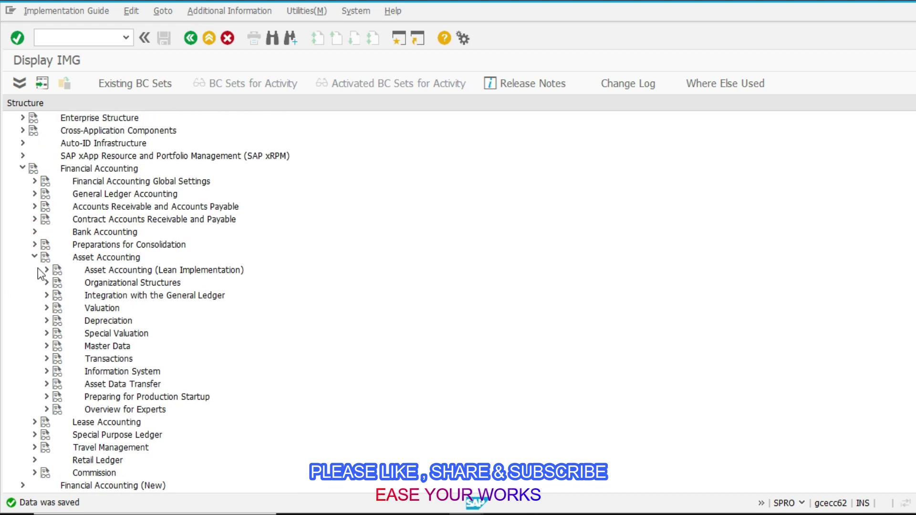
Examine the Lean Implementation organizational structures, its Asset Classes activities and the general ledger integration for the asset class depreciation settings.
left_click(46, 270)
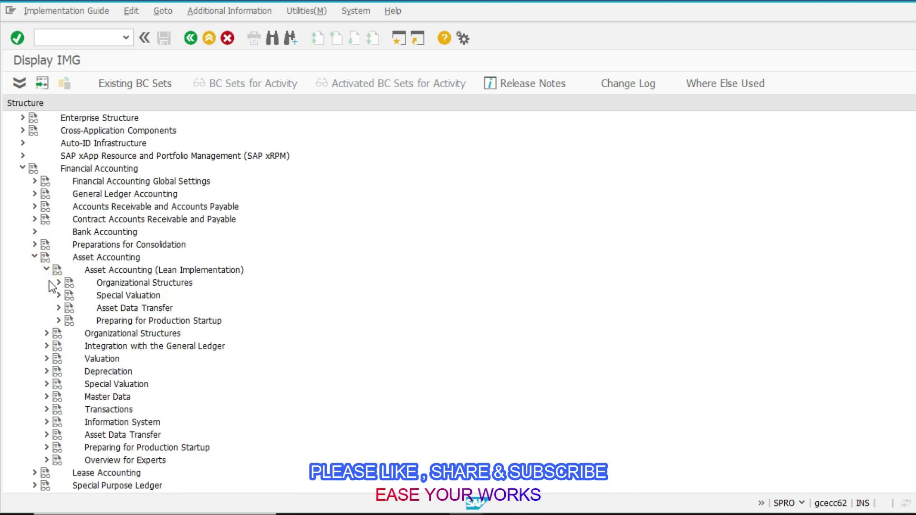
left_click(57, 283)
left_click(67, 334)
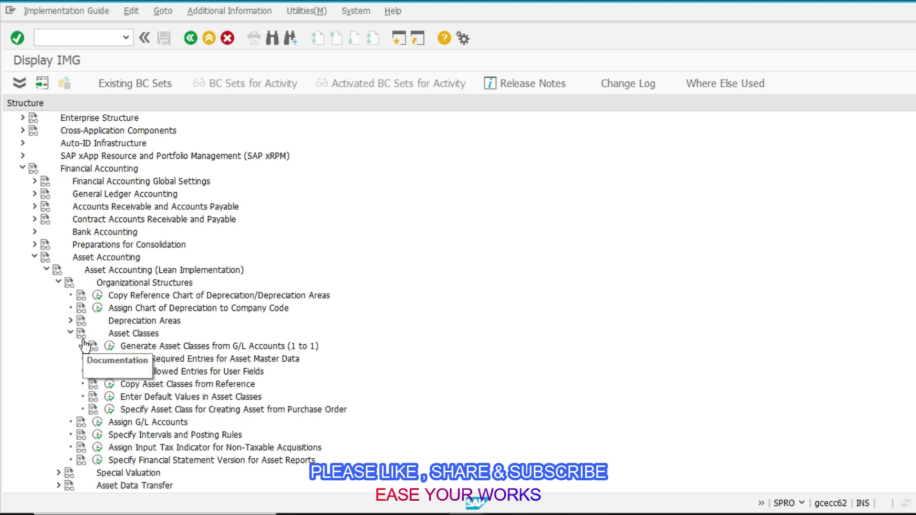
scroll(79, 437, "down", 3)
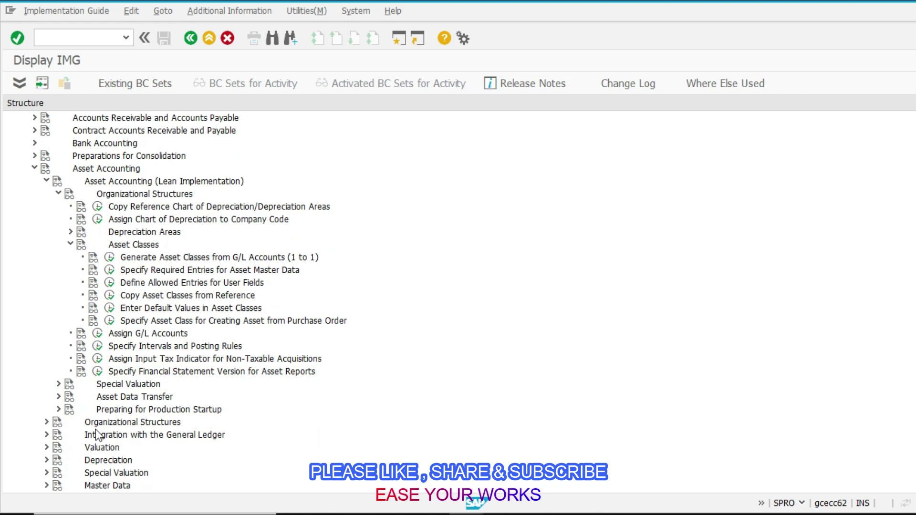
scroll(34, 434, "down", 1)
left_click(41, 420)
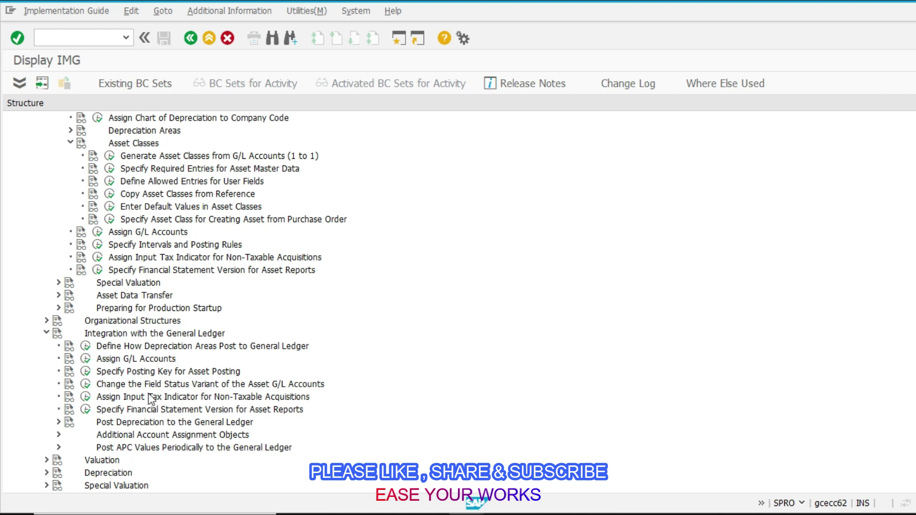
left_click(46, 333)
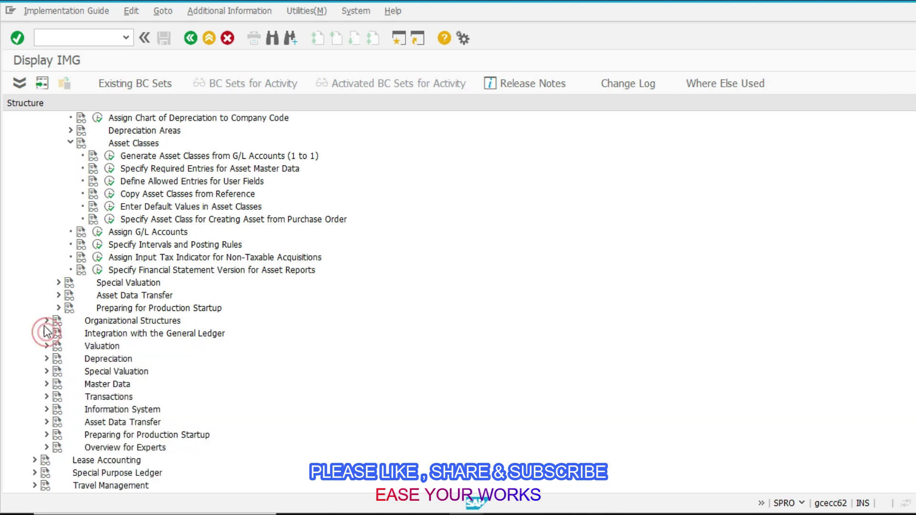
left_click(46, 322)
left_click(46, 321)
left_click(45, 321)
left_click(43, 321)
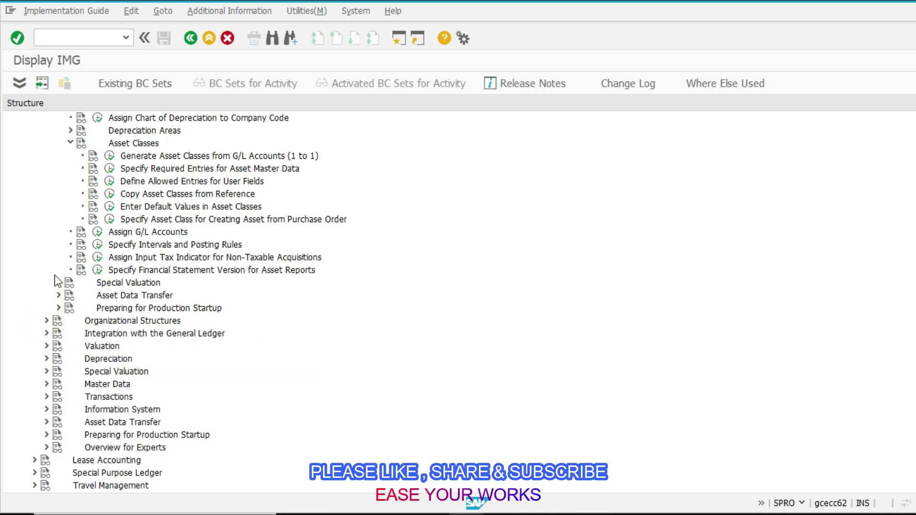
Collapse the Depreciation node and open Determine Depreciation Areas in the Asset Class under Valuation.
left_click(45, 360)
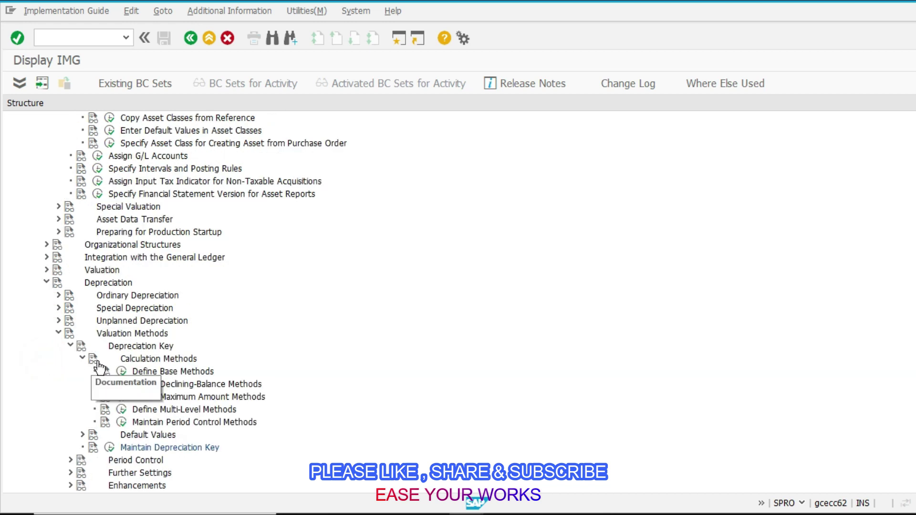
left_click(79, 358)
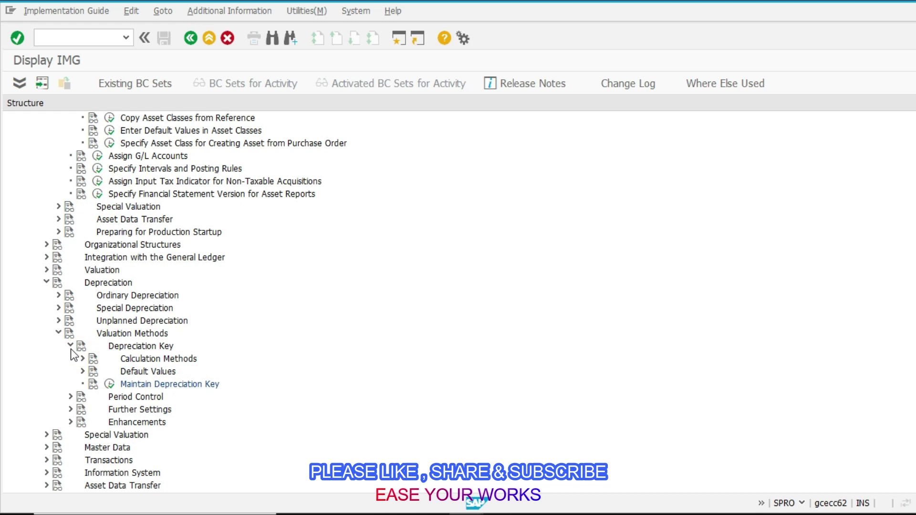
left_click(46, 281)
left_click(46, 270)
left_click(86, 308)
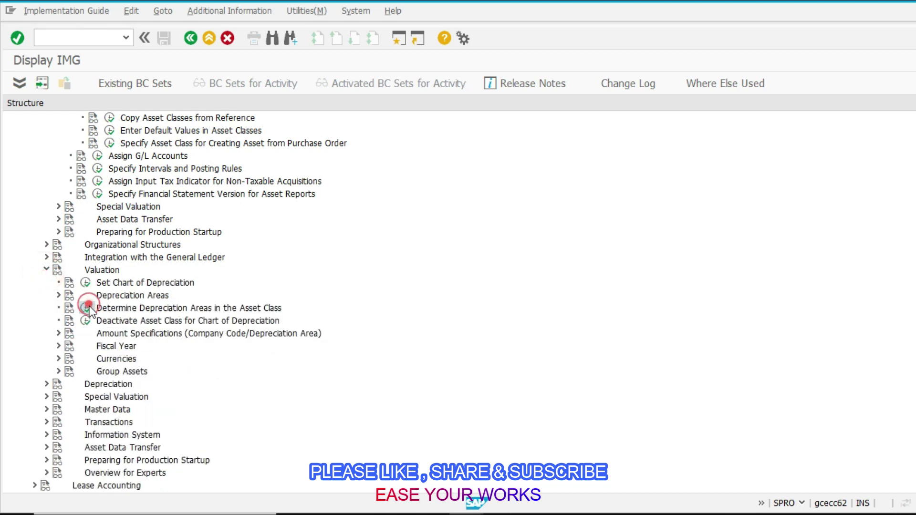
Display the depreciation areas of asset class Z0002 VEHICLE WDV.
scroll(191, 356, "down", 6)
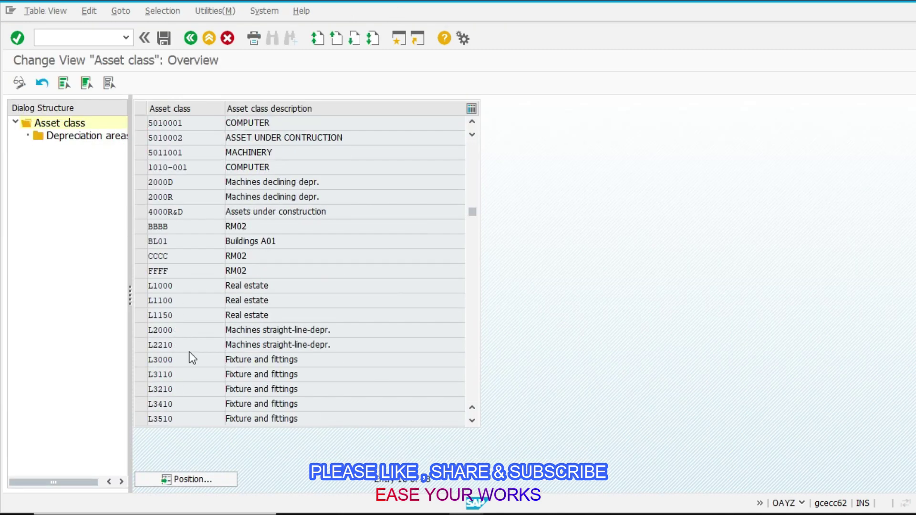
scroll(193, 357, "down", 12)
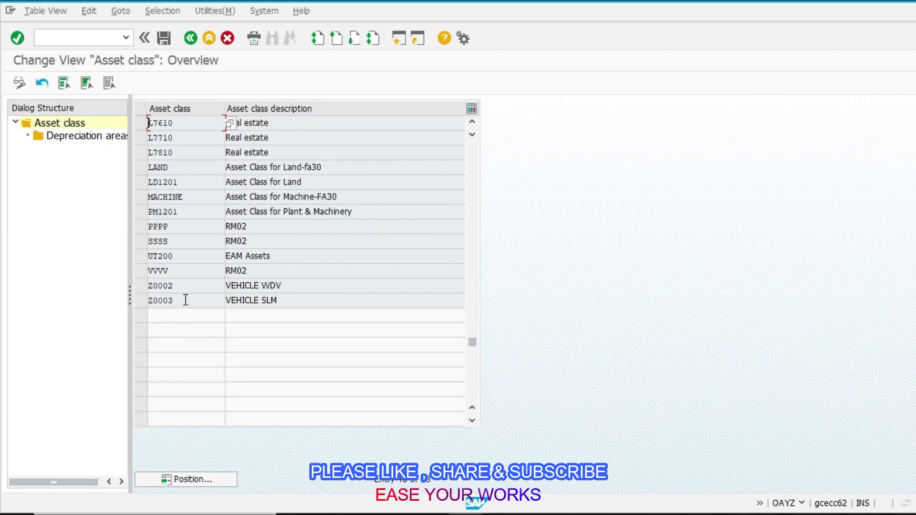
left_click(145, 285)
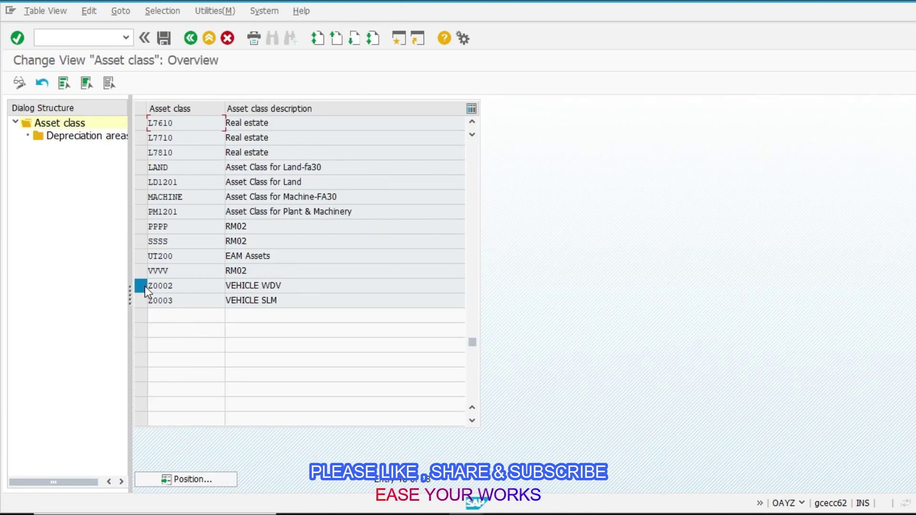
double_click(204, 284)
left_click(258, 285)
double_click(88, 137)
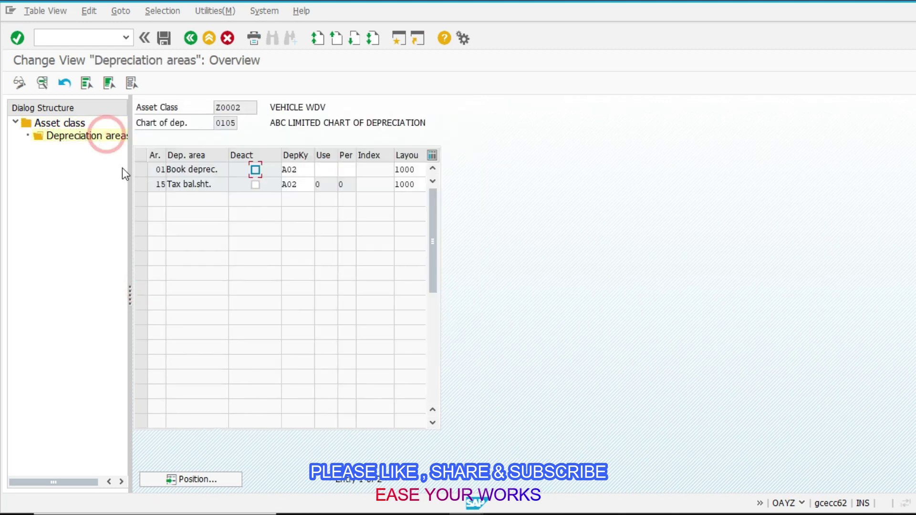
Assign depreciation key Z04 (WDV10%) to area 01 Book deprec. of the VEHICLE WDV class.
left_click(304, 168)
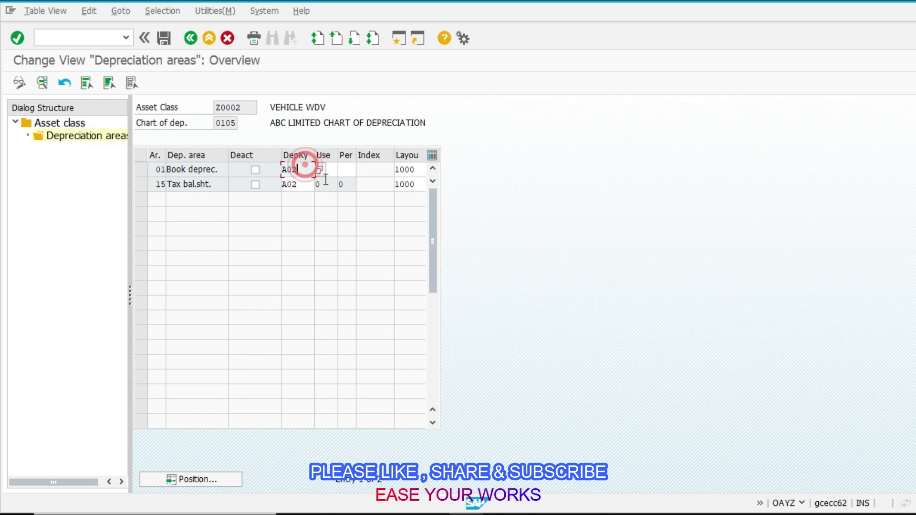
left_click(319, 170)
scroll(313, 345, "down", 10)
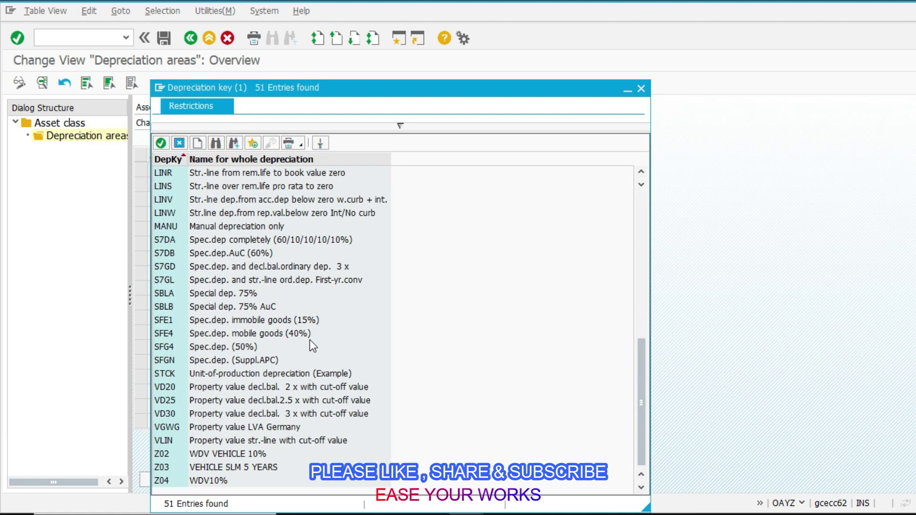
double_click(224, 480)
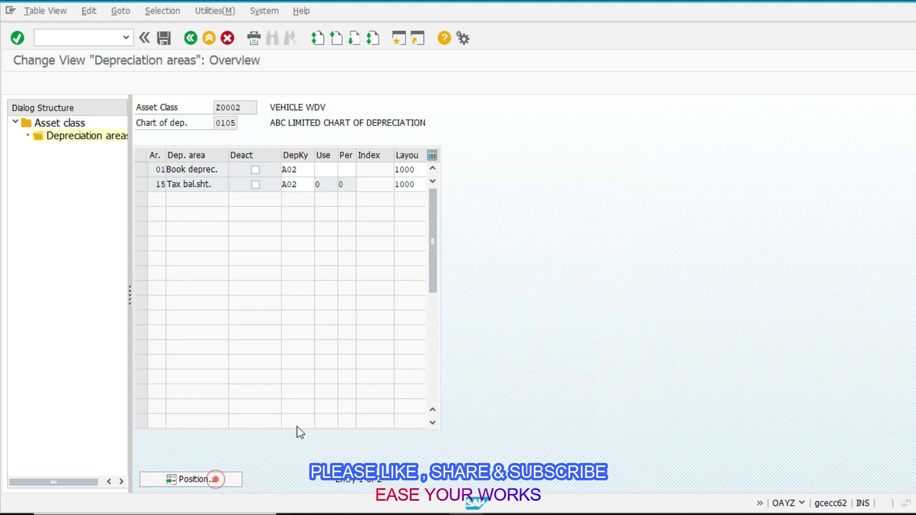
Copy depreciation key Z04 to area 15 Tax bal.sht. and save the depreciation area assignments.
key("ctrl+c")
key("Down")
key("shift+Home")
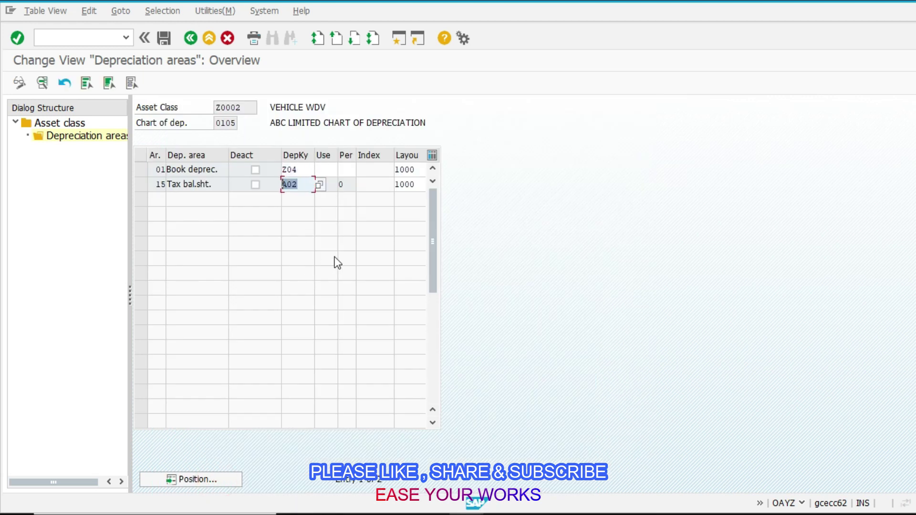
key("ctrl+v")
key("Tab")
key("shift+Tab")
key("Tab")
key("shift+Tab")
key("Up")
key("ctrl+s")
key("Return")
Look up the screen layout rules available for area 01 of the VEHICLE WDV class and return to the asset class overview.
key("Tab")
key("Tab")
left_click(409, 170)
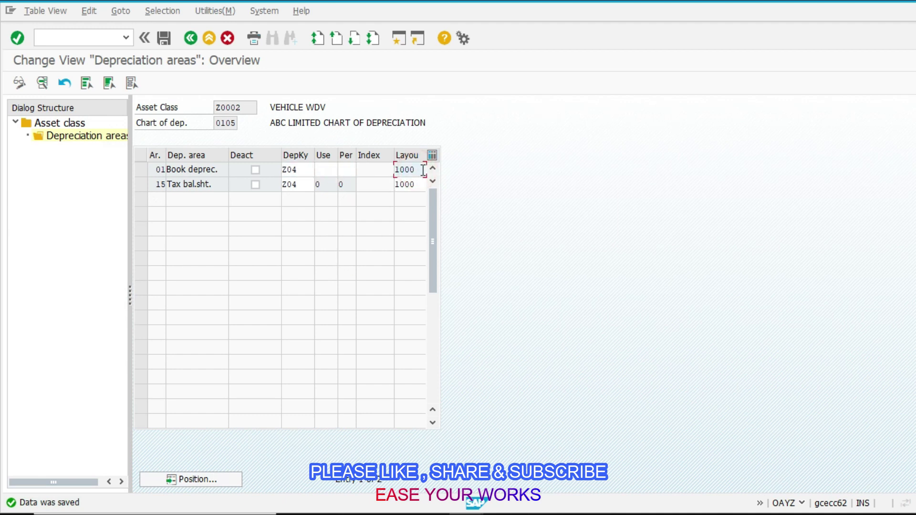
key("F4")
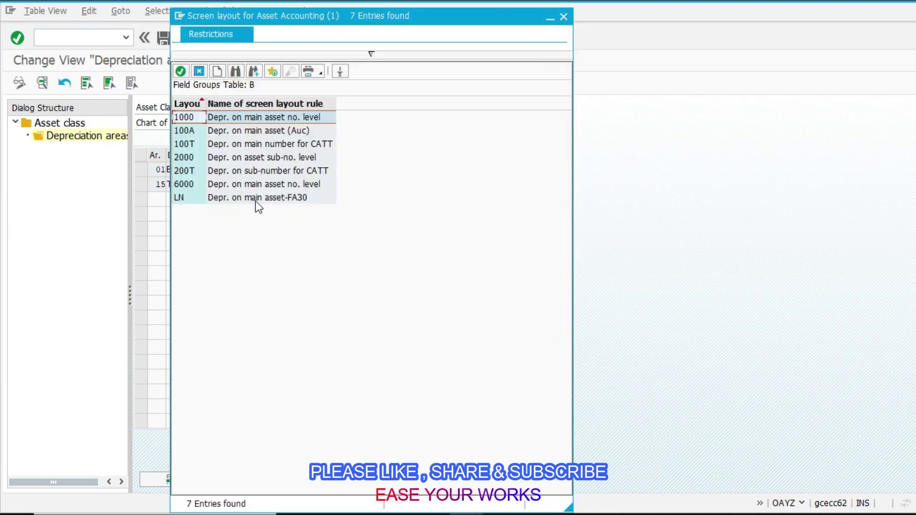
key("Escape")
key("F3")
key("F3")
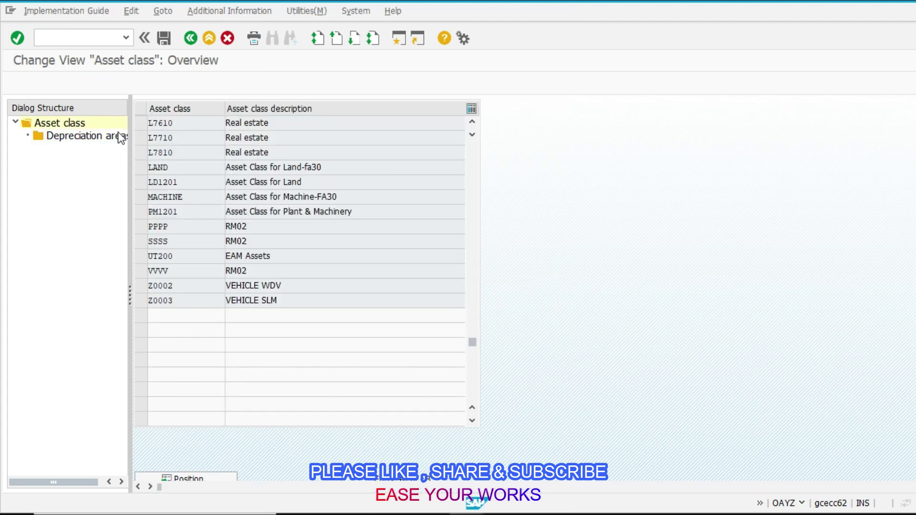
Start a new asset in transaction AS01 with asset class Z0002 (VEHICLE WDV) and company code Z002.
left_click(75, 37)
type("/NAS01")
key("Return")
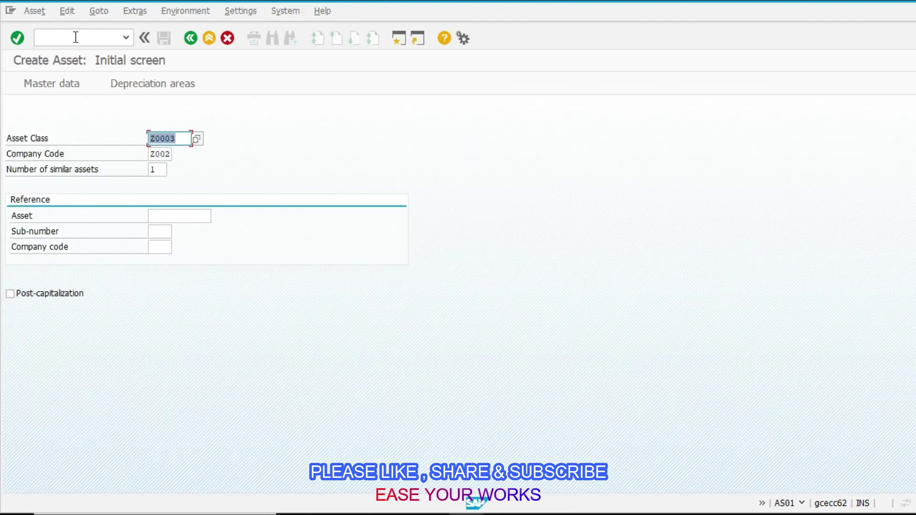
key("F4")
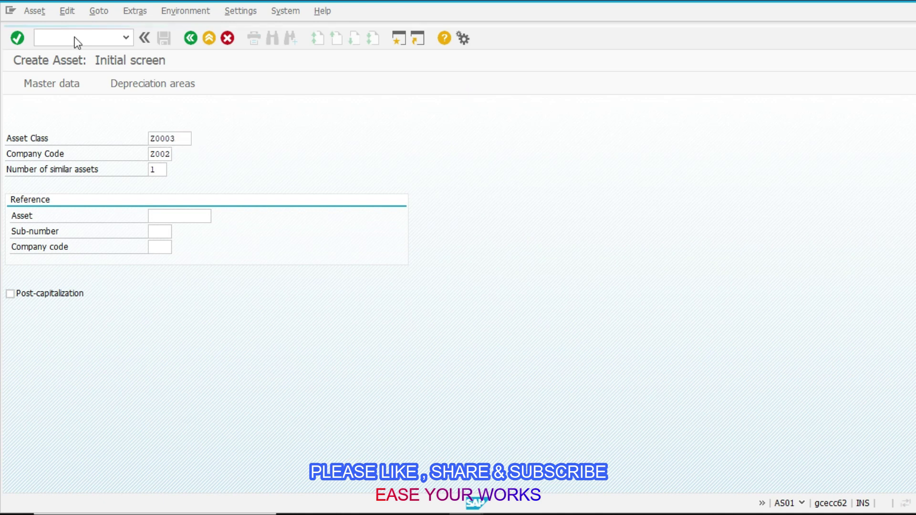
key("Return")
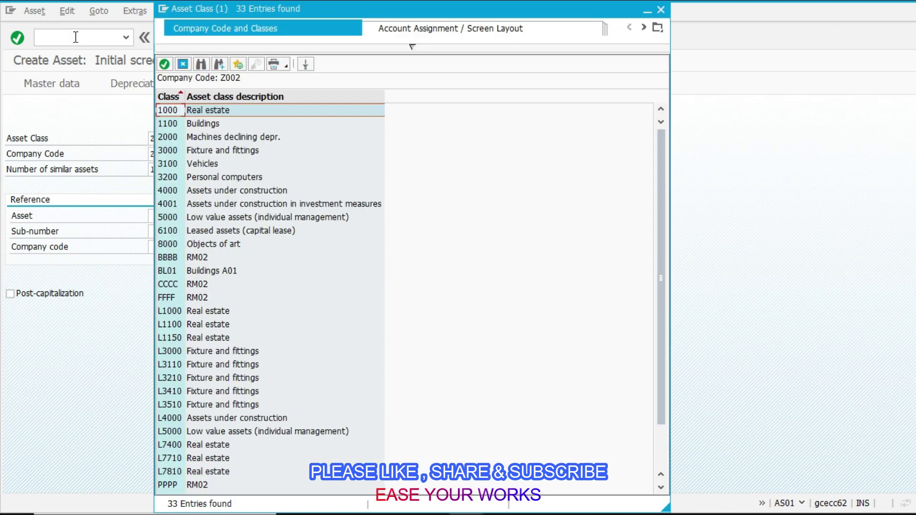
key("Page_Down")
key("Page_Down")
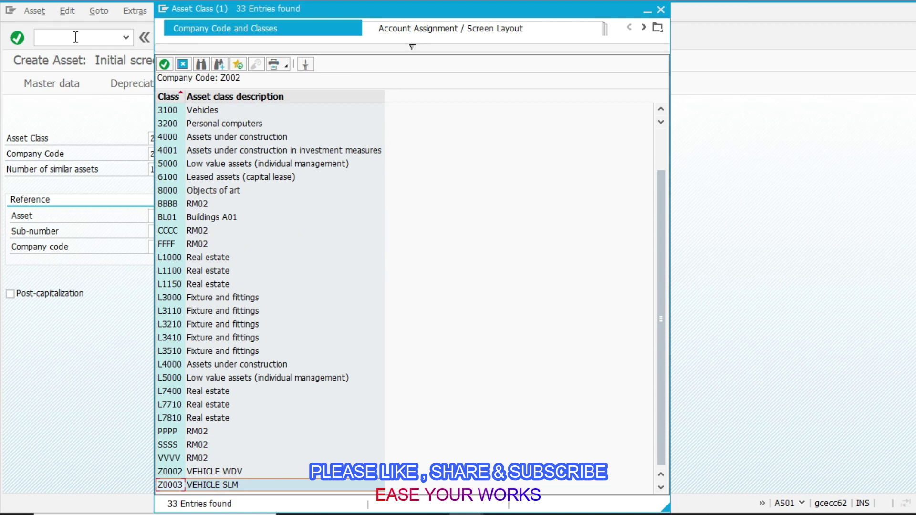
key("Up")
key("Return")
key("Tab")
key("Return")
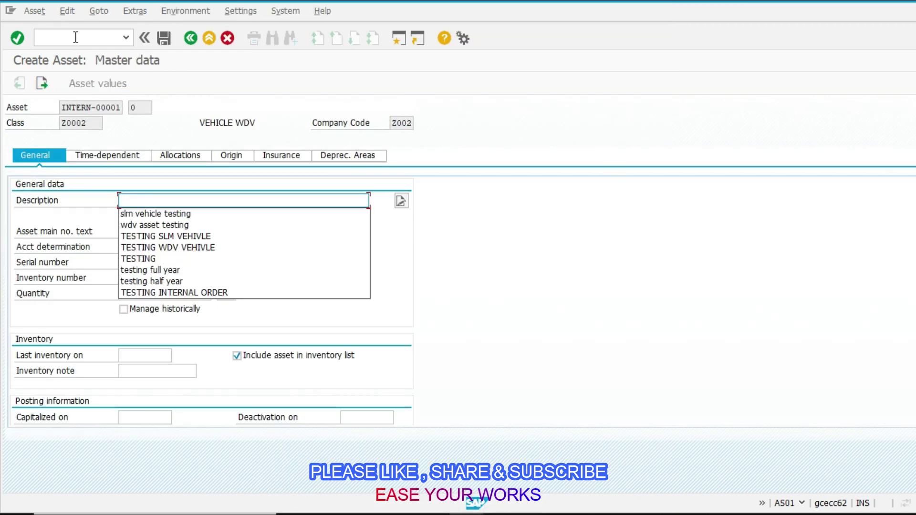
Fill in the asset's general data with description "wdv asset testing", quantity 1 and capitalization date 01.04.2021.
key("Down")
key("Return")
key("shift+End")
key("BackSpace")
key("Down")
key("Down")
key("Return")
key("Tab")
key("Tab")
key("Tab")
key("Tab")
type("1")
key("Tab")
key("Tab")
key("Tab")
key("Tab")
key("Tab")
key("Down")
key("Return")
key("Return")
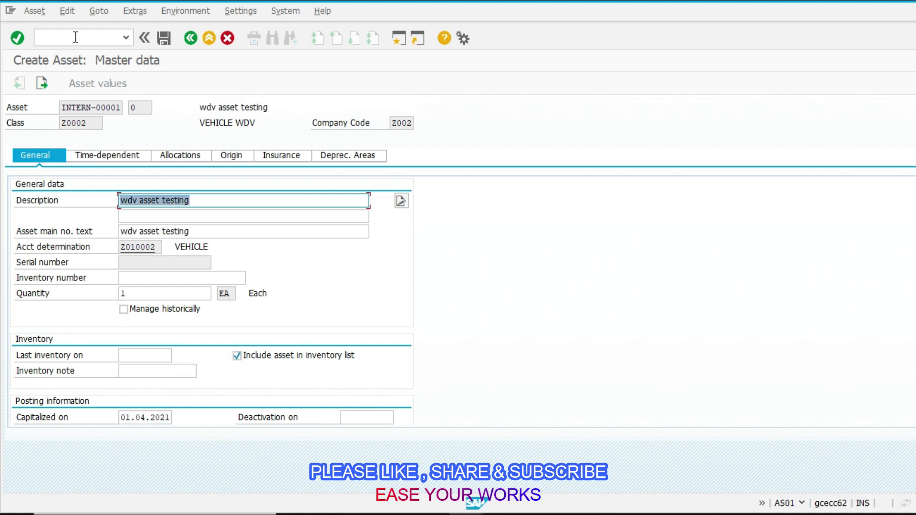
Review the new asset's depreciation areas and set the useful life of area 01 Book deprec. to 10 years.
left_click(351, 156)
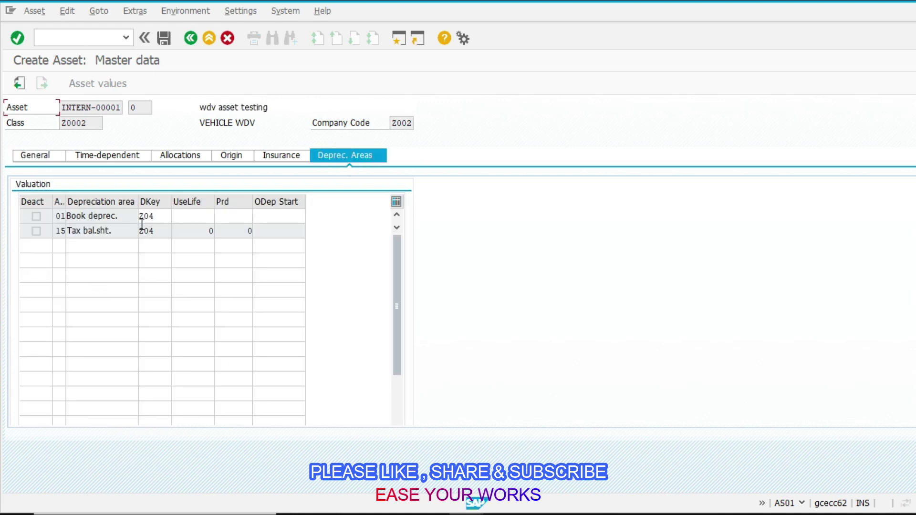
left_click(188, 221)
left_click(188, 234)
left_click(132, 156)
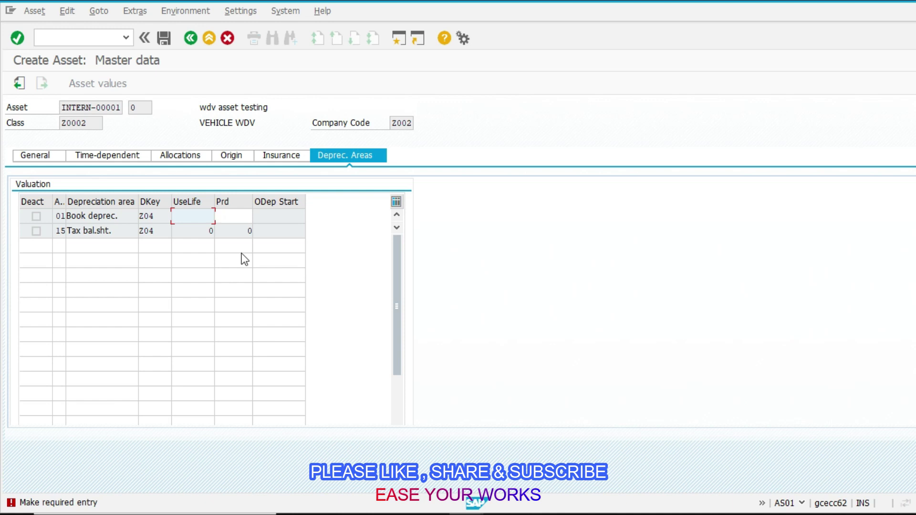
type("10")
key("Down")
type("10")
key("Return")
Assign cost center ADMIN in the asset's time-dependent data and save the new asset.
left_click(162, 219)
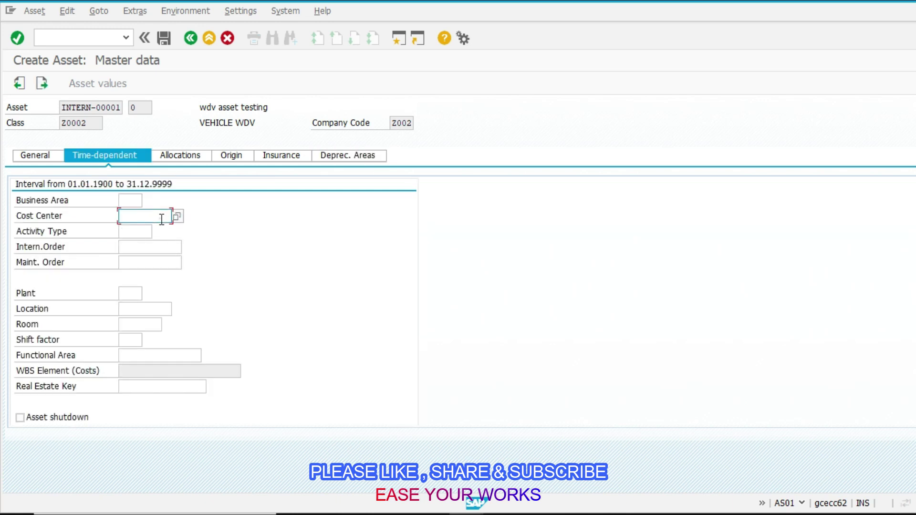
type("\\")
key("BackSpace")
key("Down")
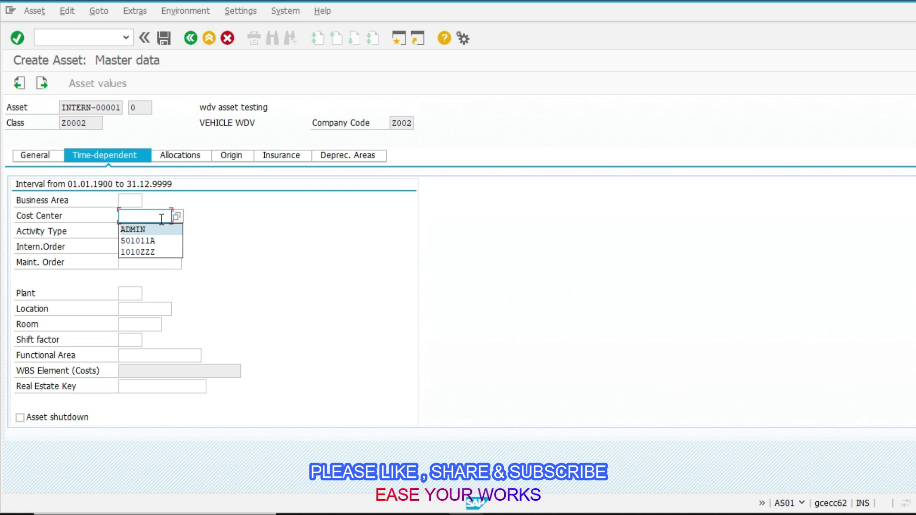
key("Return")
key("Return")
key("ctrl+s")
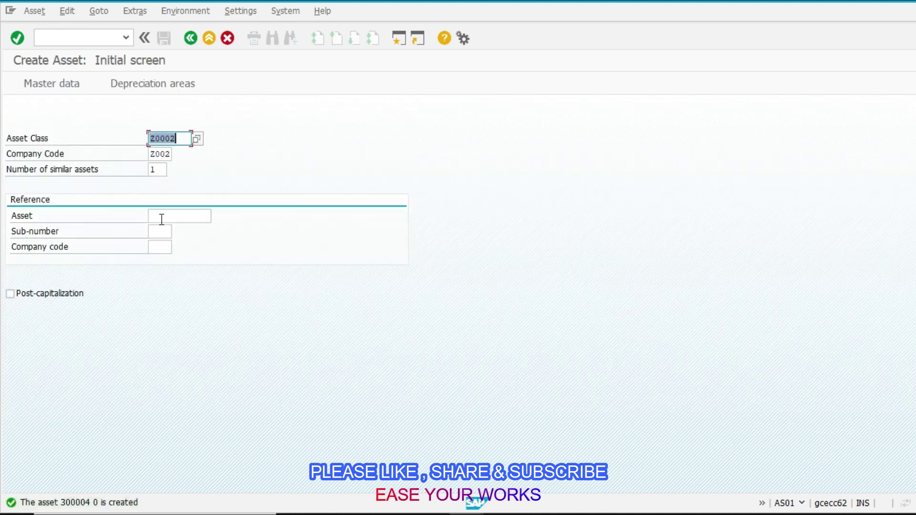
key("ctrl+slash")
type("/MN")
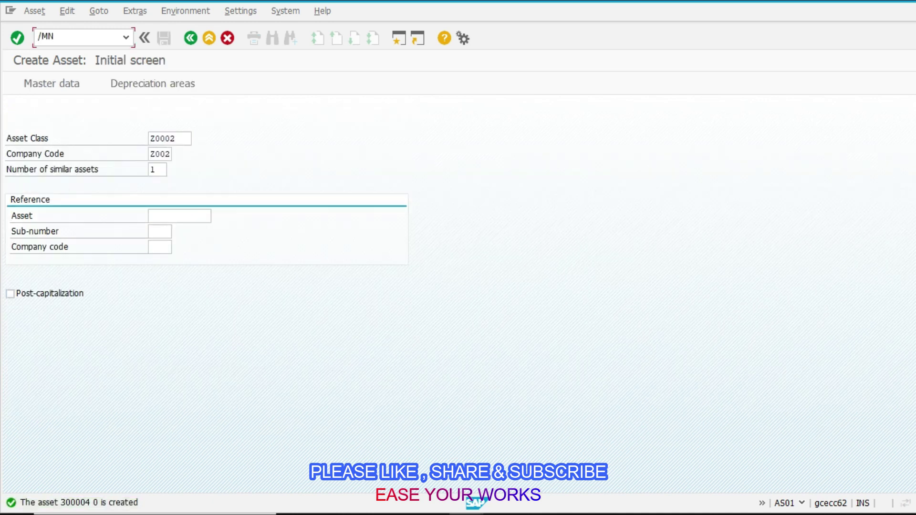
key("BackSpace")
key("BackSpace")
type("NAS02")
key("BackSpace")
key("BackSpace")
key("BackSpace")
key("BackSpace")
key("BackSpace")
key("BackSpace")
Leave asset creation and open transaction ABZON for an acquisition with automatic offsetting entry.
type("/n")
key("Return")
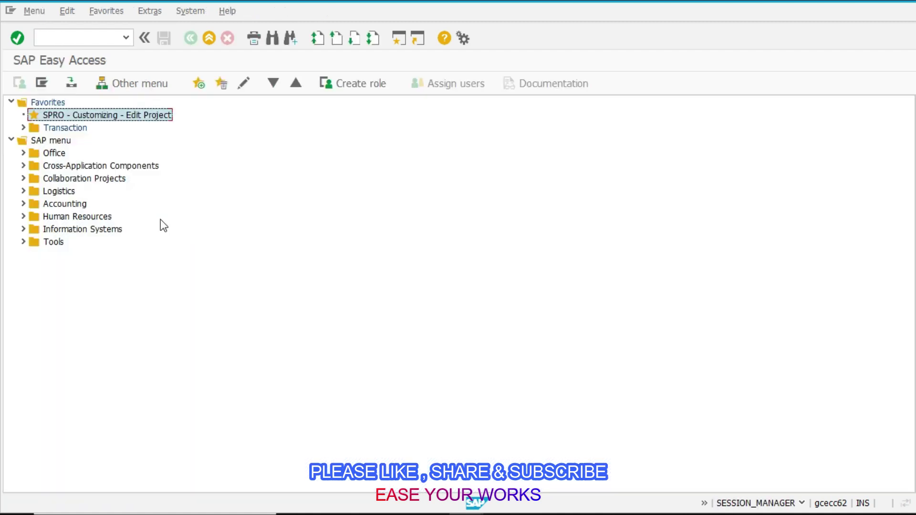
key("ctrl+slash")
type("ABZN")
key("BackSpace")
type("ON")
key("Return")
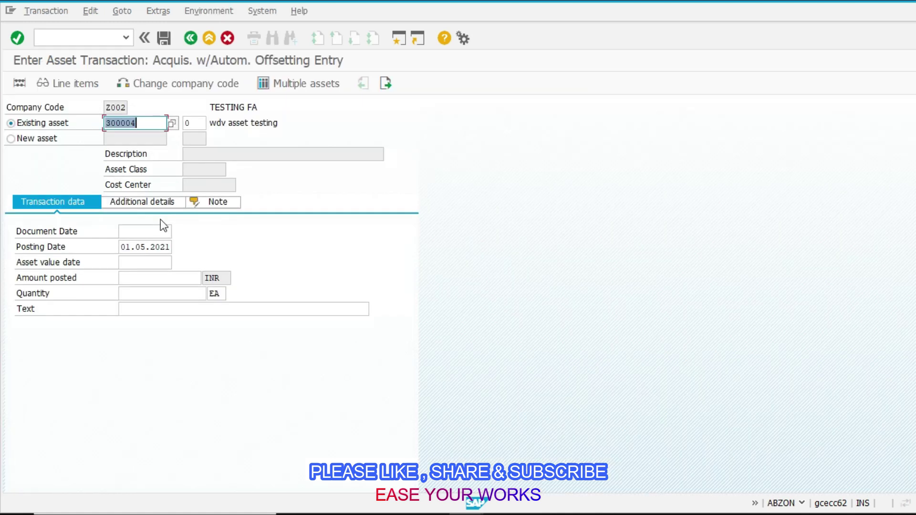
Set both the document date and the posting date of the wdv asset's acquisition to 01.04.2021.
key("Tab")
key("Tab")
key("Tab")
key("Delete")
key("Down")
key("Return")
key("shift+Tab")
key("BackSpace")
key("Down")
key("Return")
key("Tab")
key("BackSpace")
key("Down")
key("Down")
key("Return")
key("BackSpace")
key("BackSpace")
key("shift+Home")
key("BackSpace")
key("Down")
key("Return")
key("Tab")
key("BackSpace")
key("Return")
key("Tab")
key("Tab")
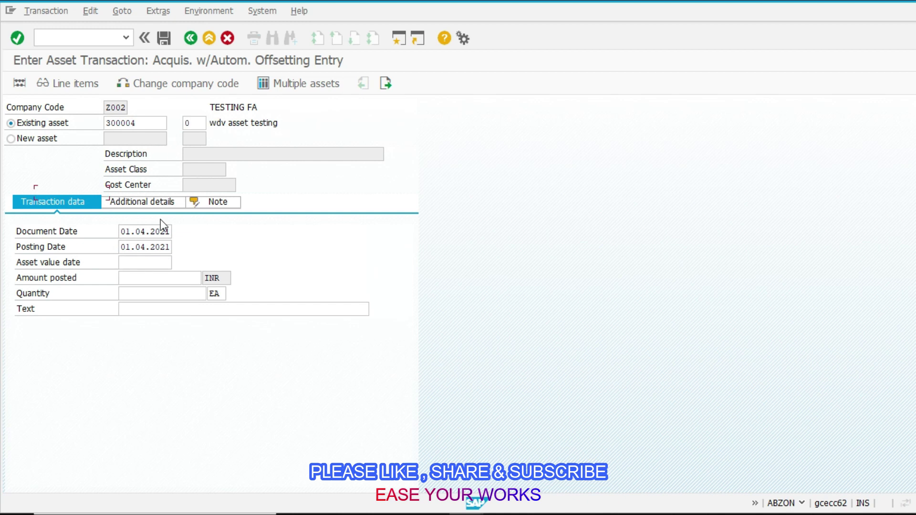
Enter asset value date 010421, amount 700000 INR and quantity 1, and post the acquisition.
left_click(160, 265)
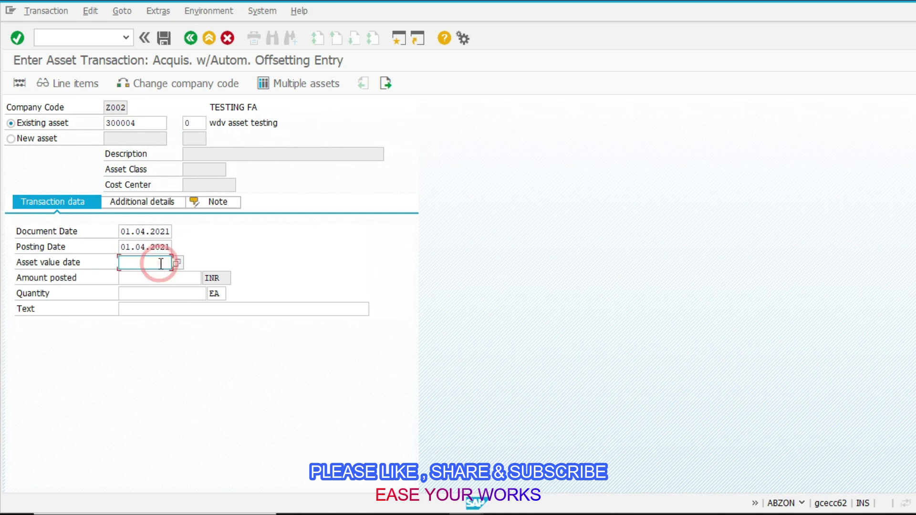
key("Down")
key("Return")
key("Tab")
type("700.000")
key("Tab")
type("1000")
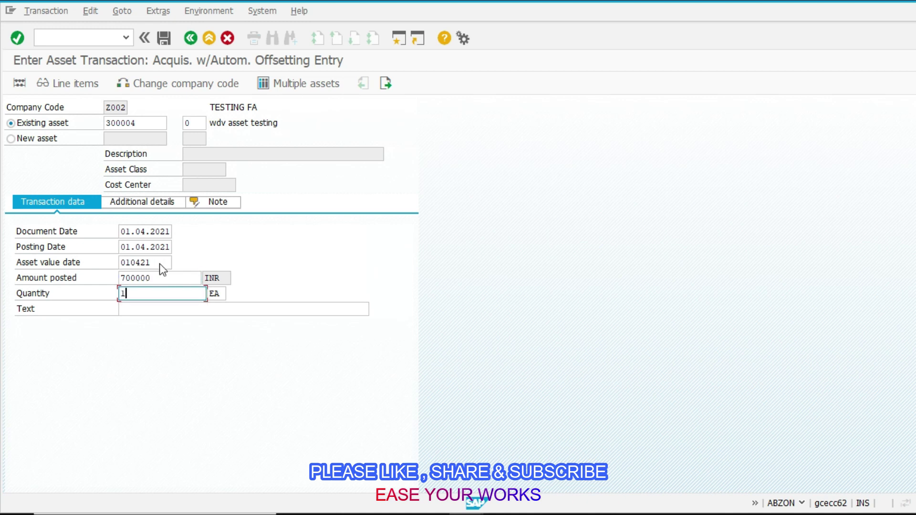
key("Return")
key("ctrl+s")
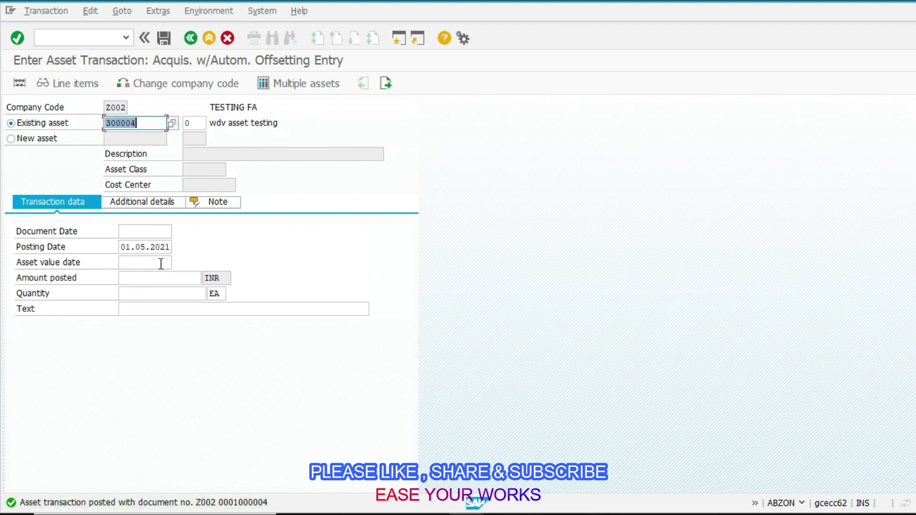
Open the asset values of the wdv test asset through transaction AS03 and display its depreciation parameters.
key("ctrl+slash")
type("/NAS03")
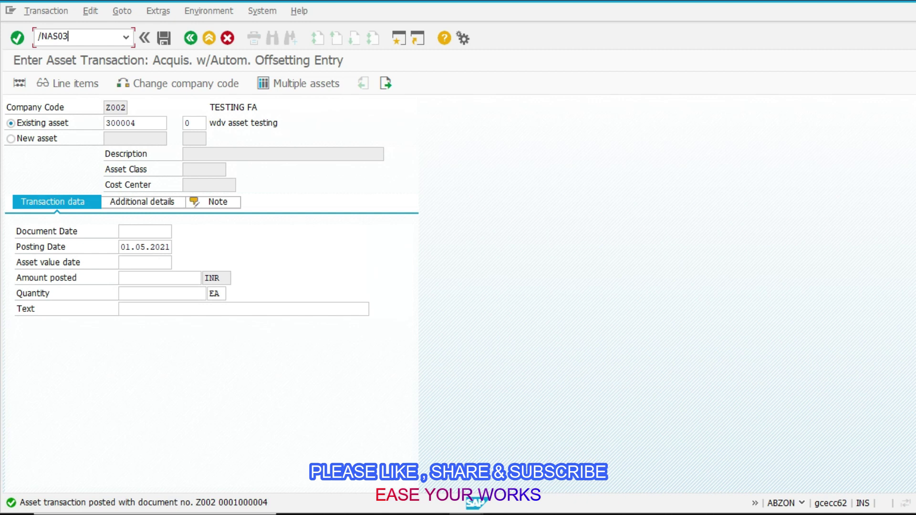
key("Return")
left_click(260, 94)
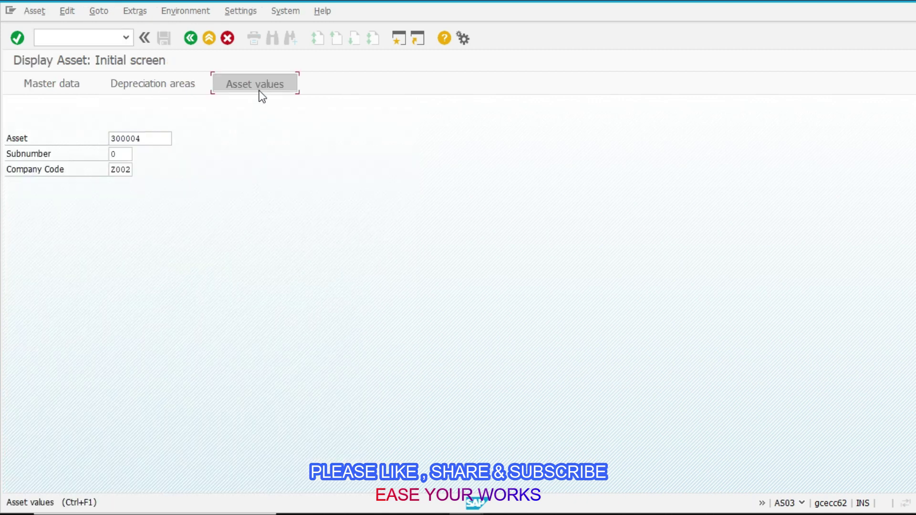
left_click(415, 186)
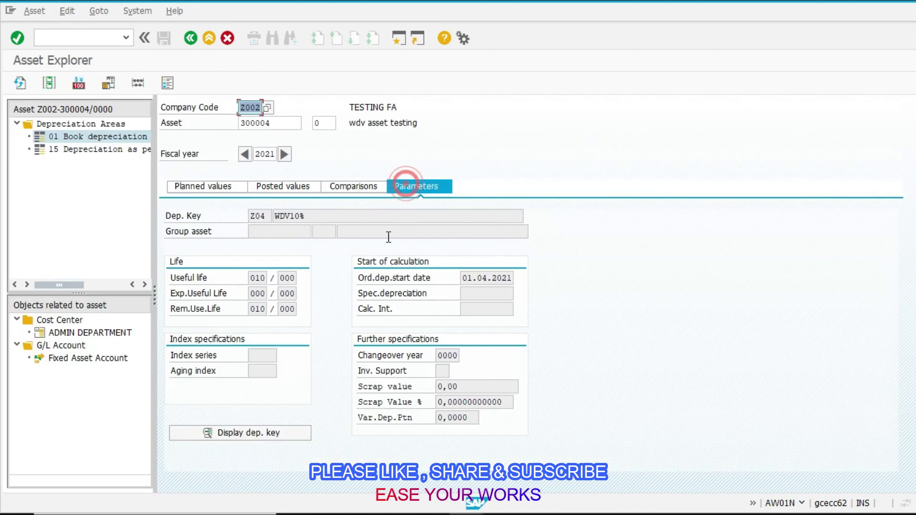
Examine the yearly book depreciation comparison for the wdv asset and shorten its range to 2021–2028.
left_click(353, 187)
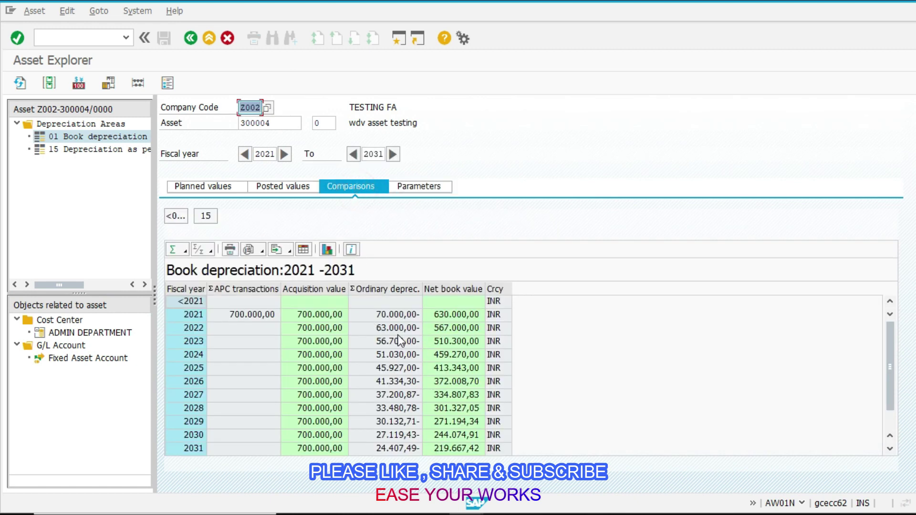
scroll(439, 415, "down", 1)
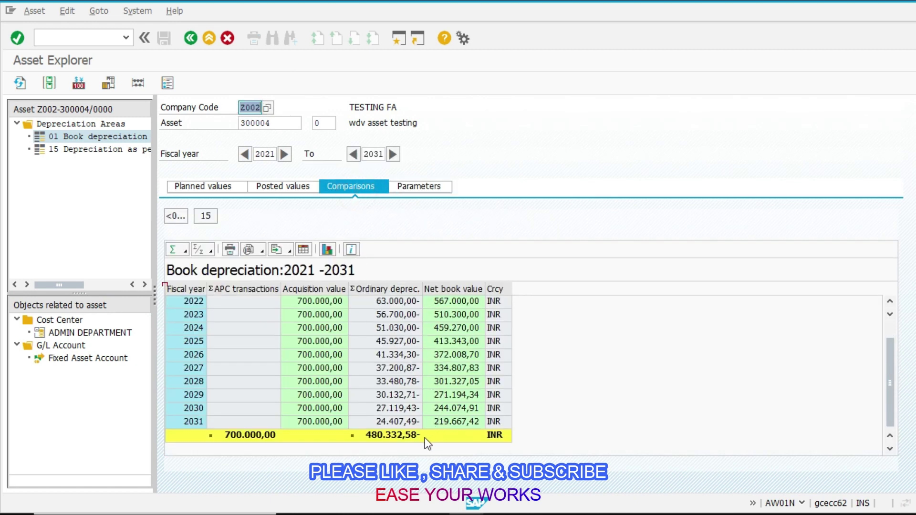
scroll(419, 437, "up", 1)
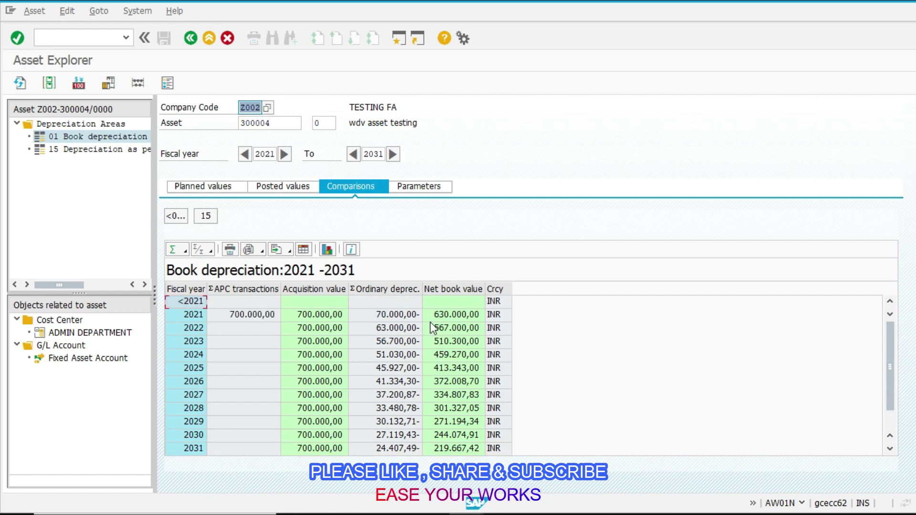
scroll(433, 416, "down", 1)
scroll(411, 435, "up", 1)
left_click(353, 153)
left_click(354, 152)
left_click(354, 153)
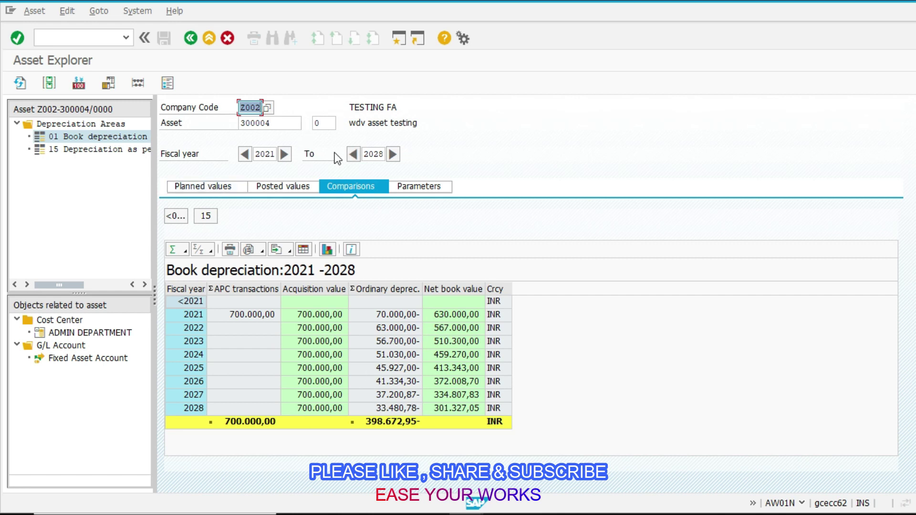
Extend the book depreciation comparison to fiscal year 2040, examine the declining values and return to the Display Asset initial screen.
triple_click(392, 154)
double_click(391, 154)
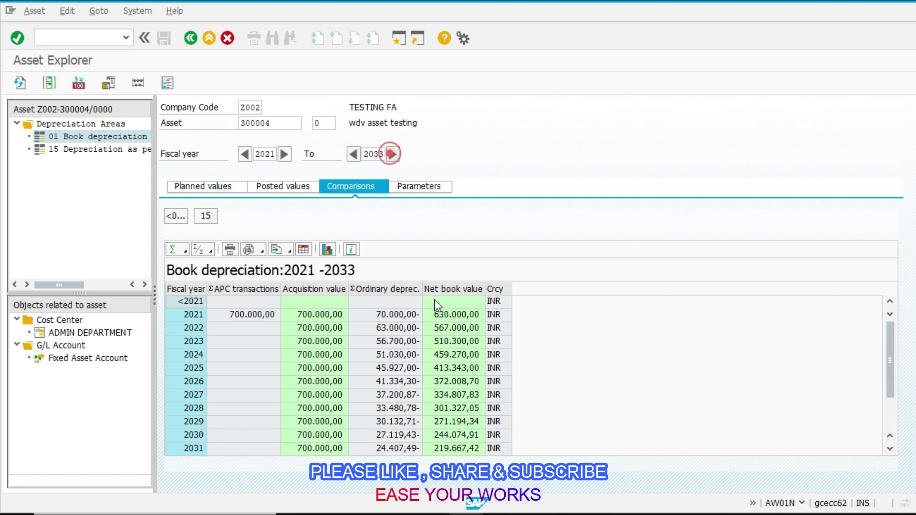
left_click(391, 154)
double_click(393, 154)
left_click(393, 154)
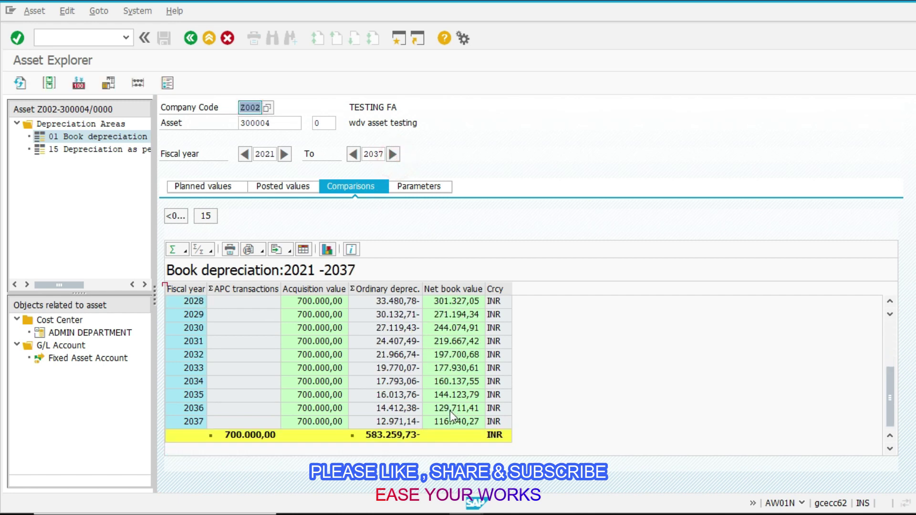
left_click(393, 154)
double_click(393, 154)
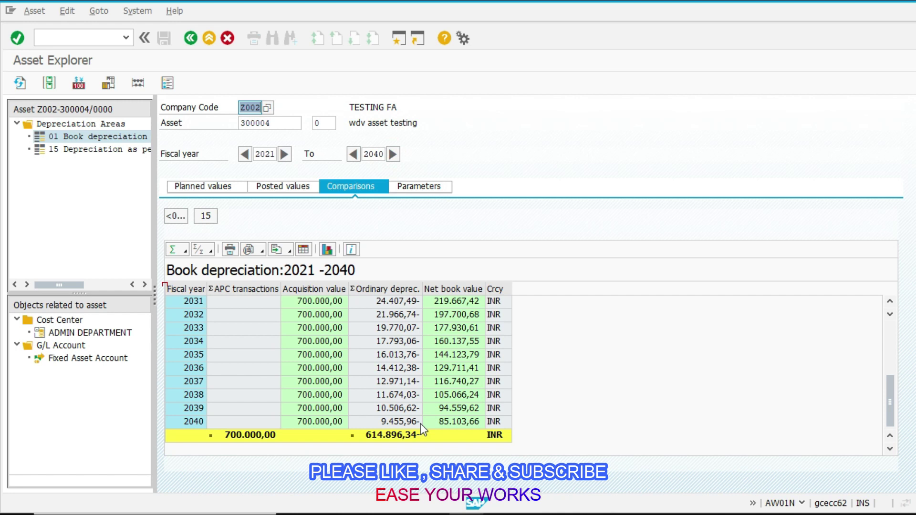
left_click(190, 41)
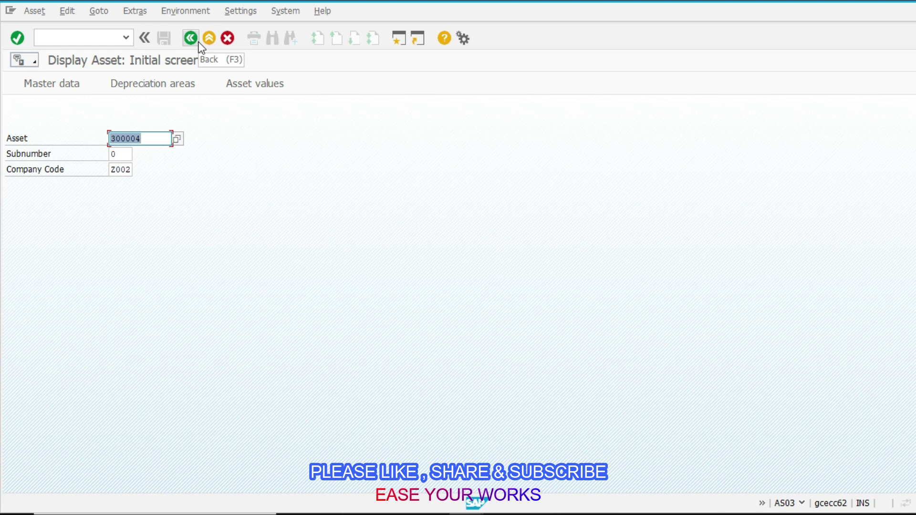
Switch to Contents.xlsx in Excel, expand the adjustment entries and depreciation methods groups, and select the straight-line depreciation formula.
left_click(501, 514)
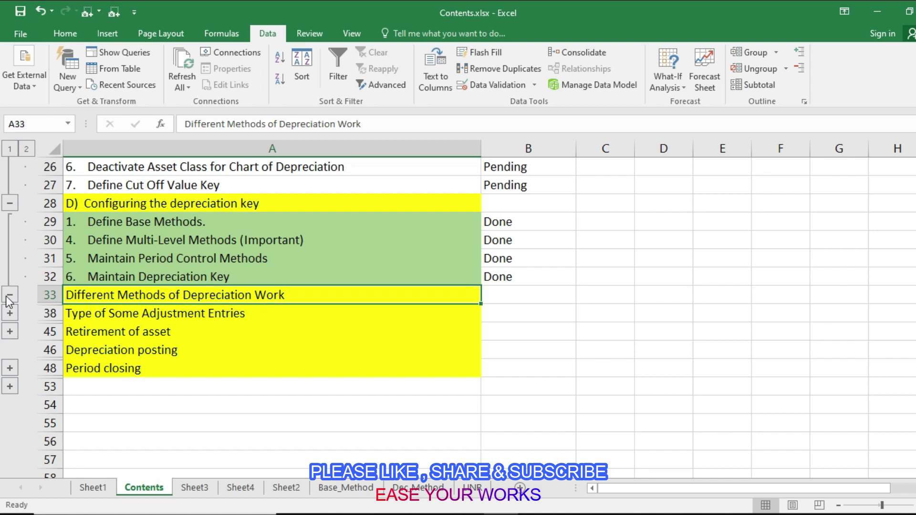
left_click(10, 332)
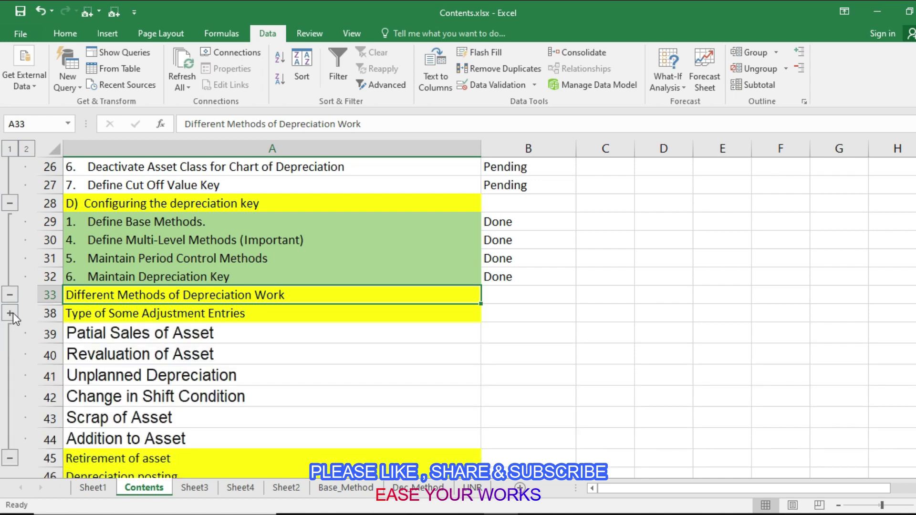
left_click(10, 313)
left_click(501, 281)
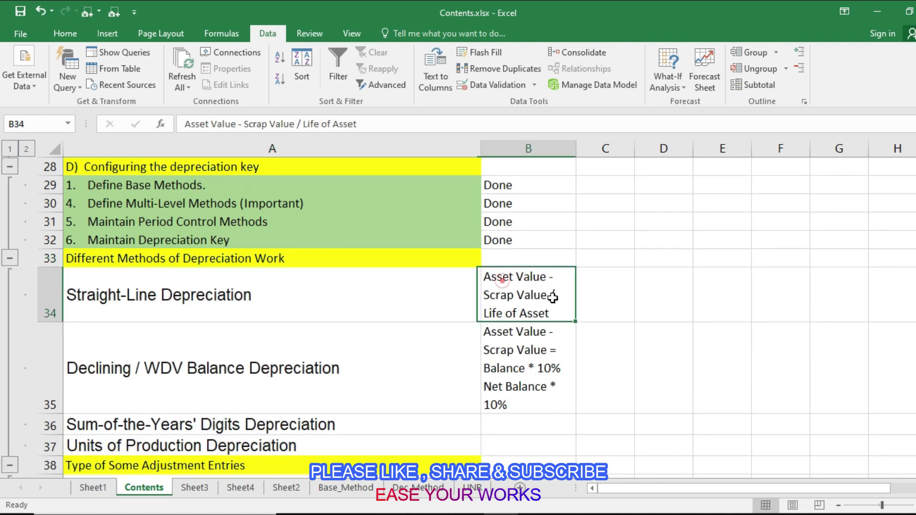
key("Right")
type("d")
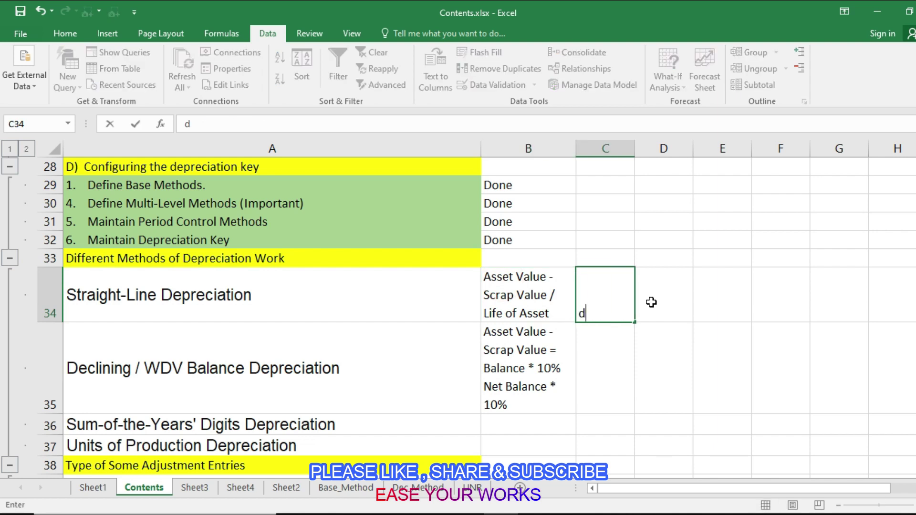
key("BackSpace")
key("Escape")
key("Left")
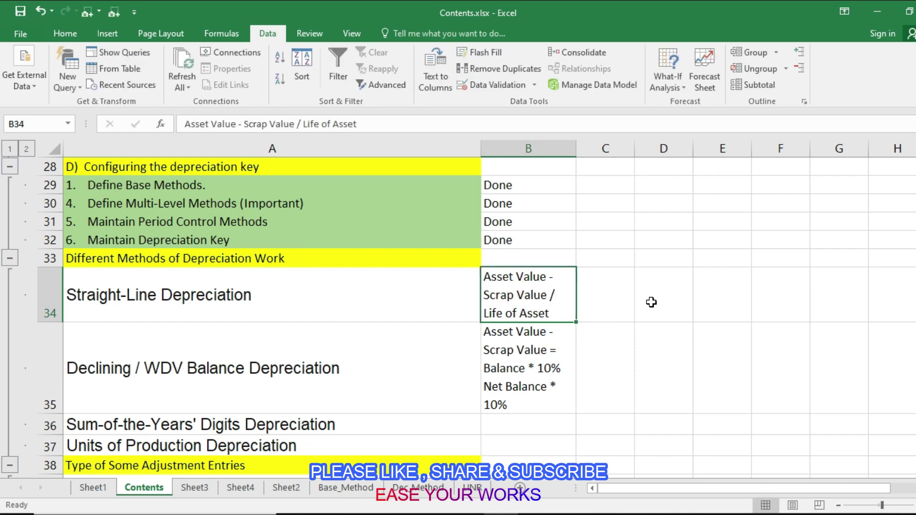
Copy the straight-line and declining balance formula texts from B34:B35 into column C alongside.
key("shift+Down")
key("ctrl+c")
key("Right")
key("ctrl+v")
key("Left")
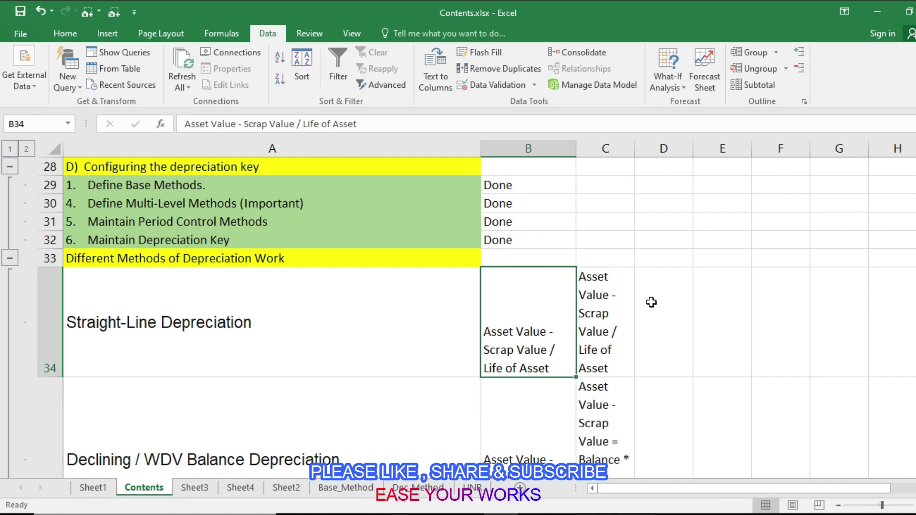
Mark Straight-Line Depreciation and Declining / WDV Balance Depreciation as Done in column B.
type("don")
key("Return")
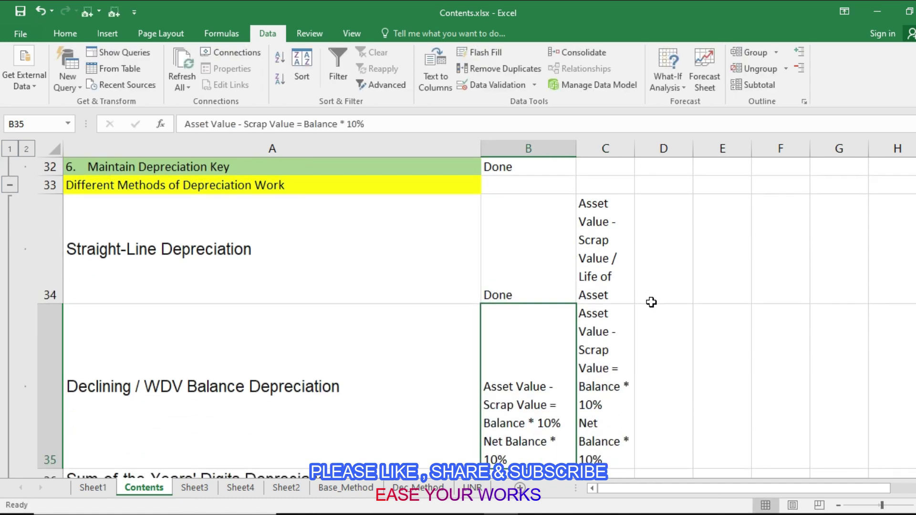
key("ctrl+d")
Widen column C so the formula texts fit and autofit the height of rows 34 and 35.
left_click_drag(636, 149, 723, 162)
key("shift+space")
key("shift+Up")
key("alt+o")
key("r")
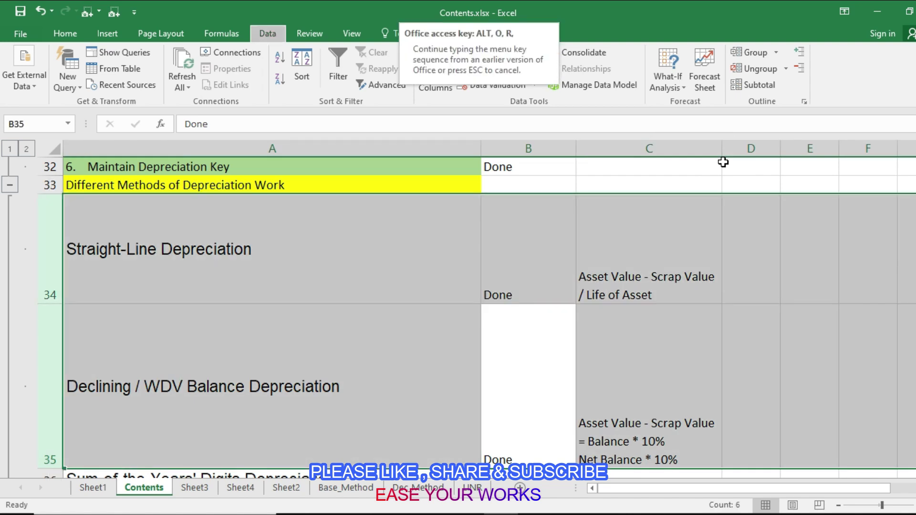
key("a")
Mark Sum-of-the-Years' Digits Depreciation and Units of Production Depreciation as Pending in column B.
key("Left")
key("Down")
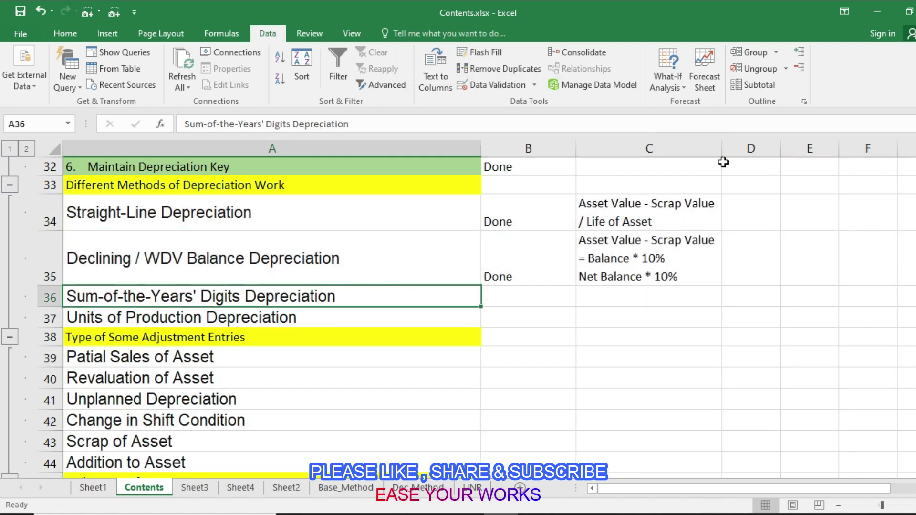
key("shift+space")
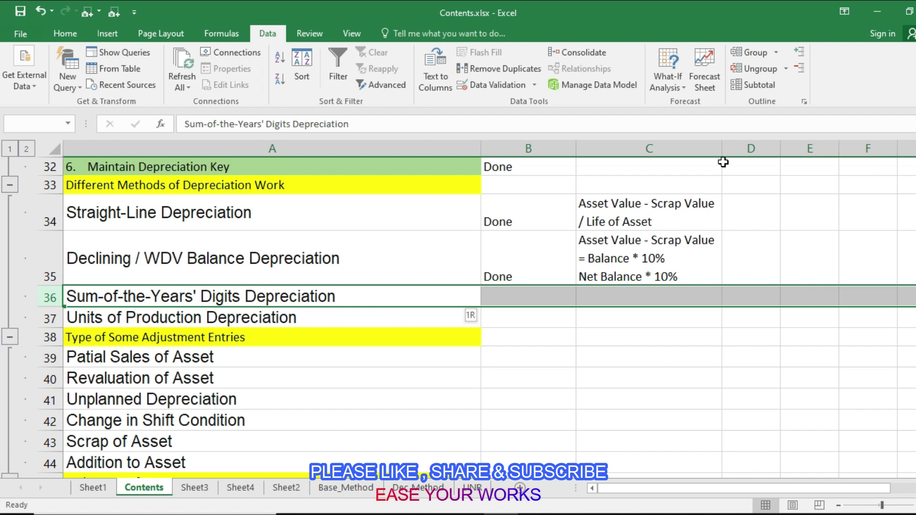
key("shift+Down")
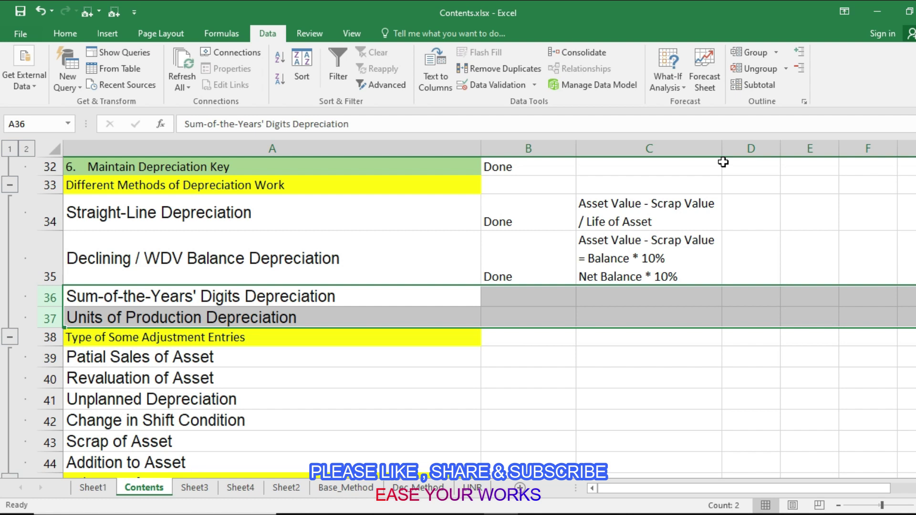
key("Right")
type("Pending")
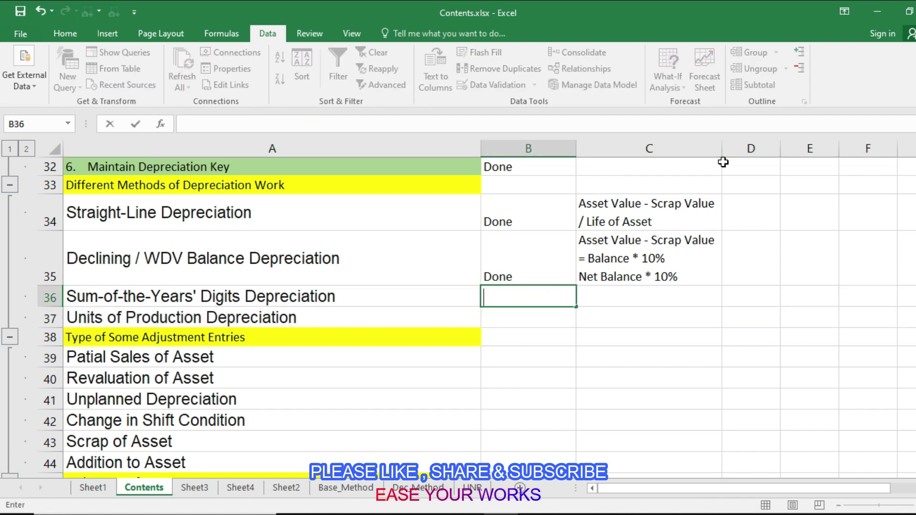
key("Return")
key("Up")
key("ctrl+c")
key("Down")
key("Return")
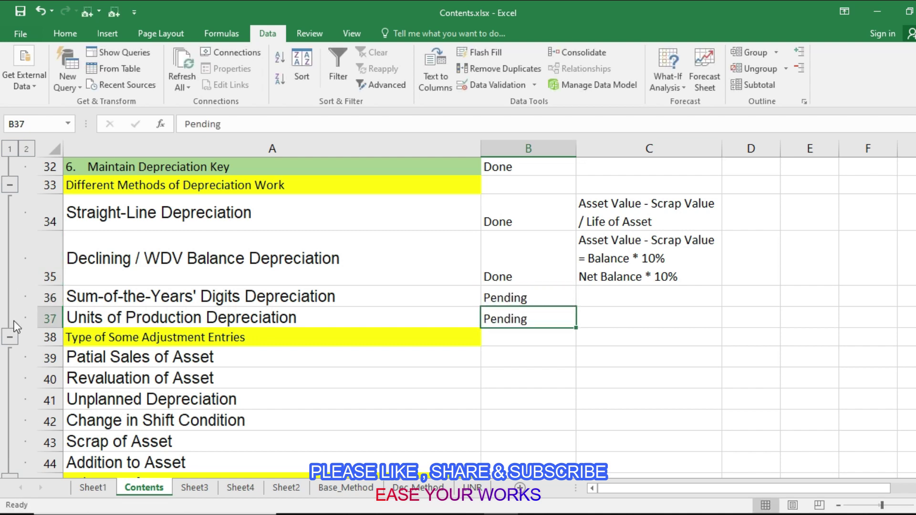
Collapse the row groups for depreciation key configuration, depreciation methods and adjustment entries.
left_click(10, 334)
scroll(18, 223, "up", 1)
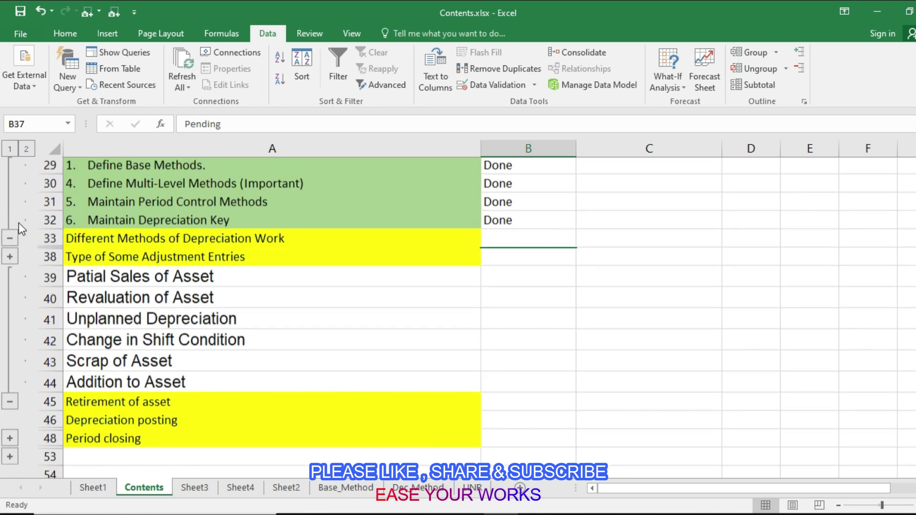
left_click(10, 179)
left_click(10, 202)
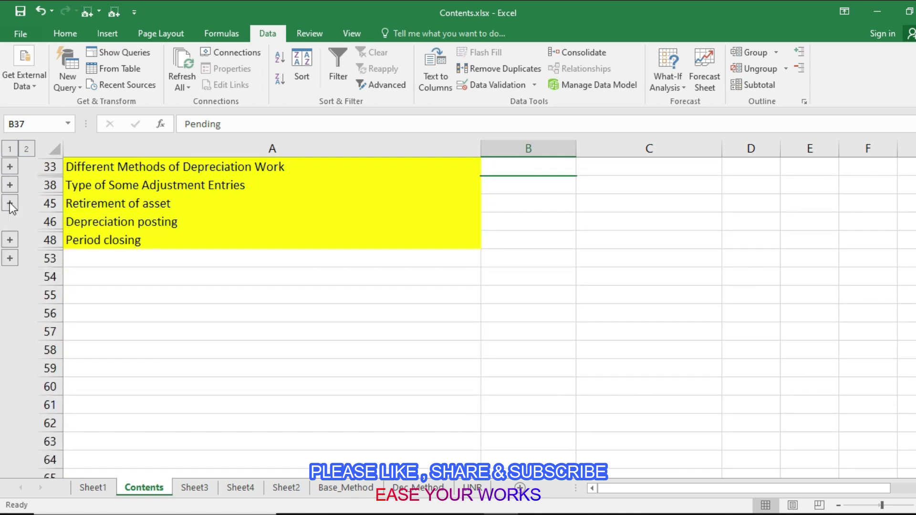
left_click(10, 204)
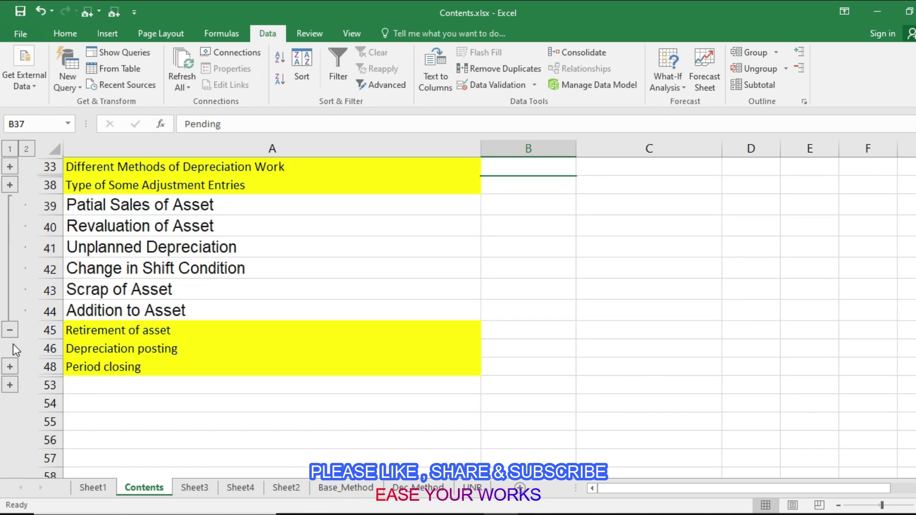
left_click(9, 211)
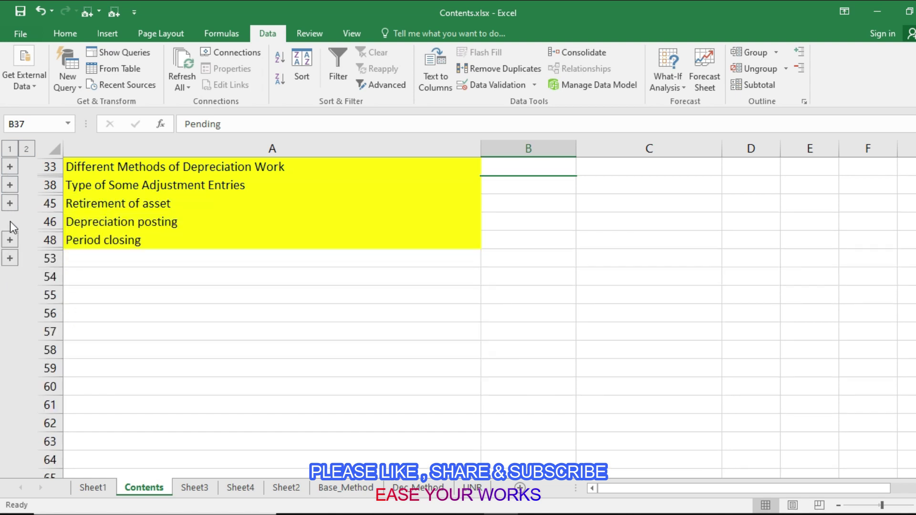
Look through the section headings and their row groups, leaving only the adjustment entries group expanded beneath Type of Some Adjustment Entries.
left_click(93, 204)
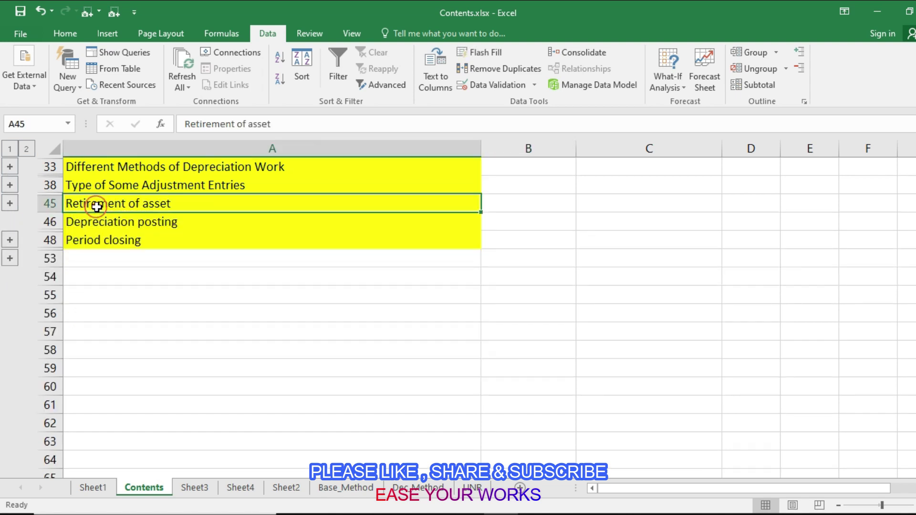
scroll(91, 255, "up", 2)
left_click(172, 238)
left_click(174, 224)
left_click(387, 240)
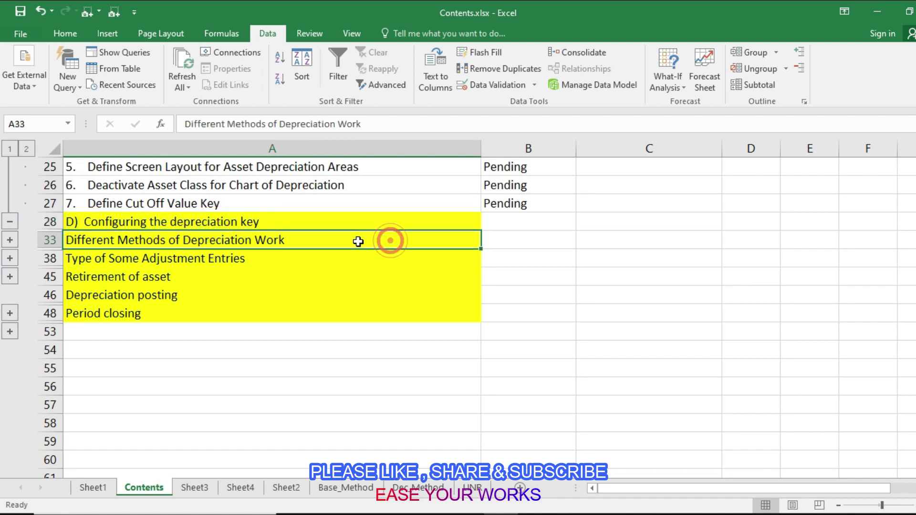
left_click(166, 260)
left_click(10, 258)
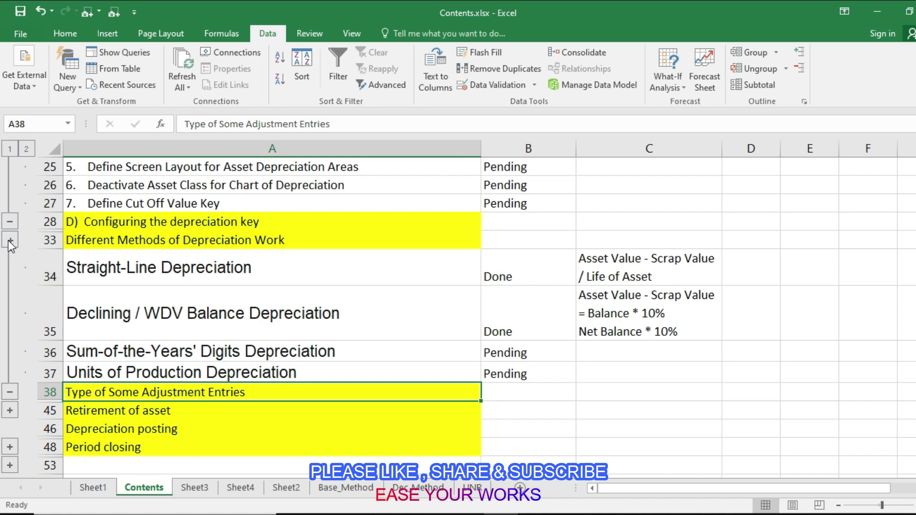
left_click(9, 240)
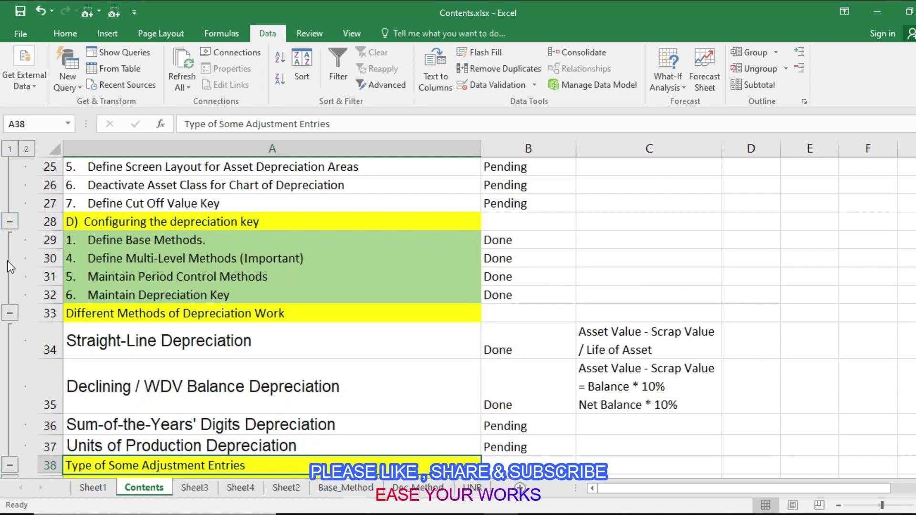
left_click(7, 260)
left_click(8, 265)
left_click(7, 281)
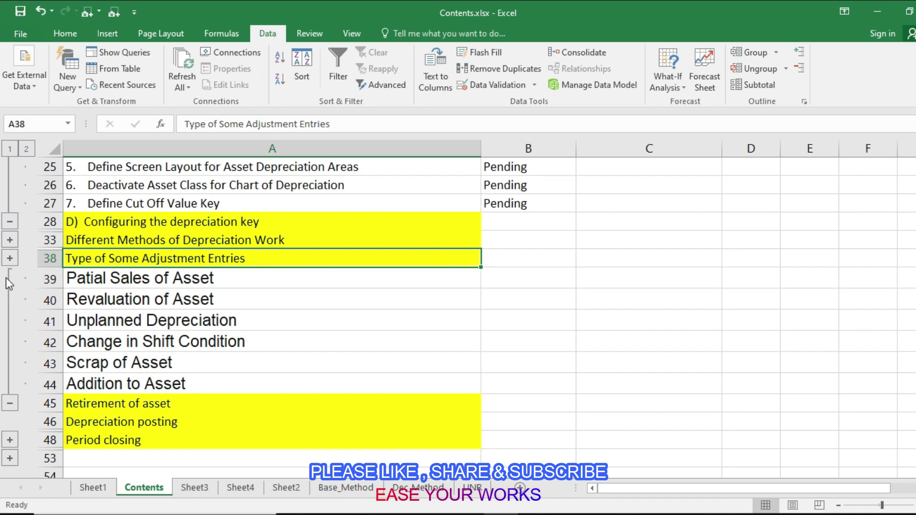
Go through the adjustment entry types down to Change in Shift Condition and select Patial Sales of Asset.
left_click(164, 279)
left_click(182, 299)
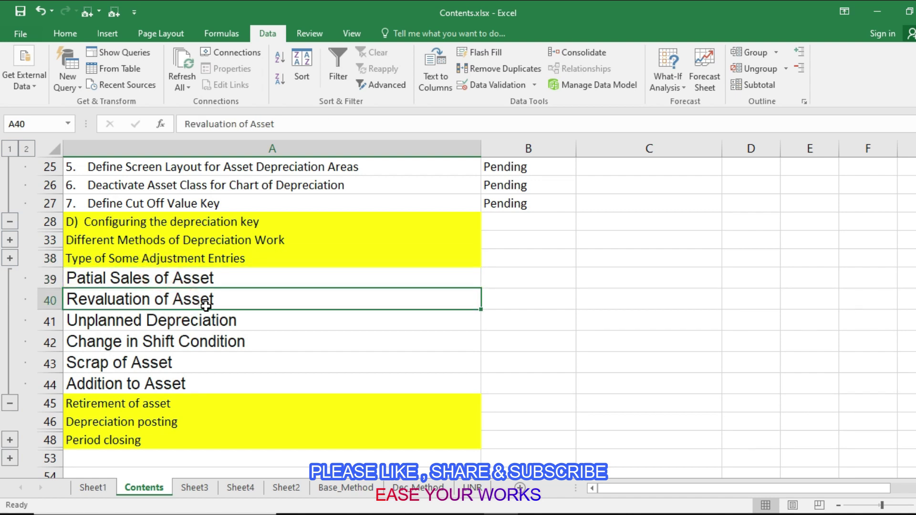
left_click(211, 318)
left_click(212, 342)
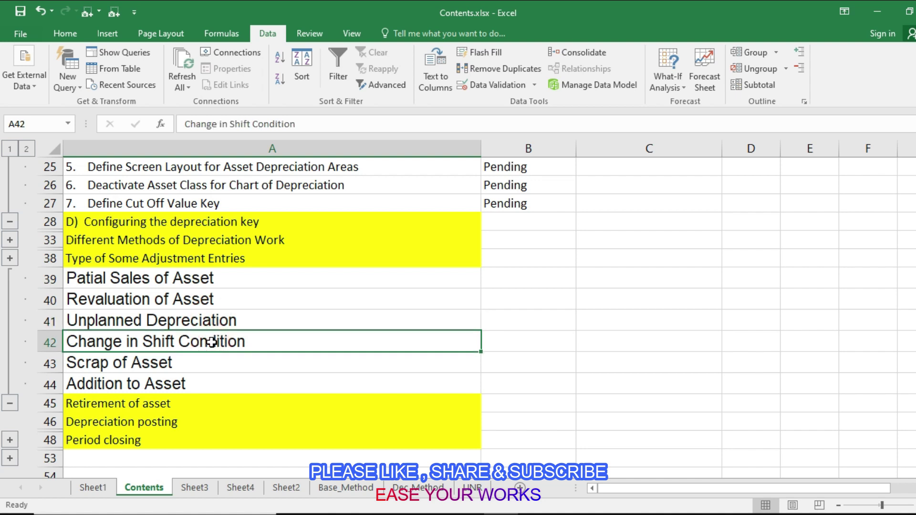
key("alt")
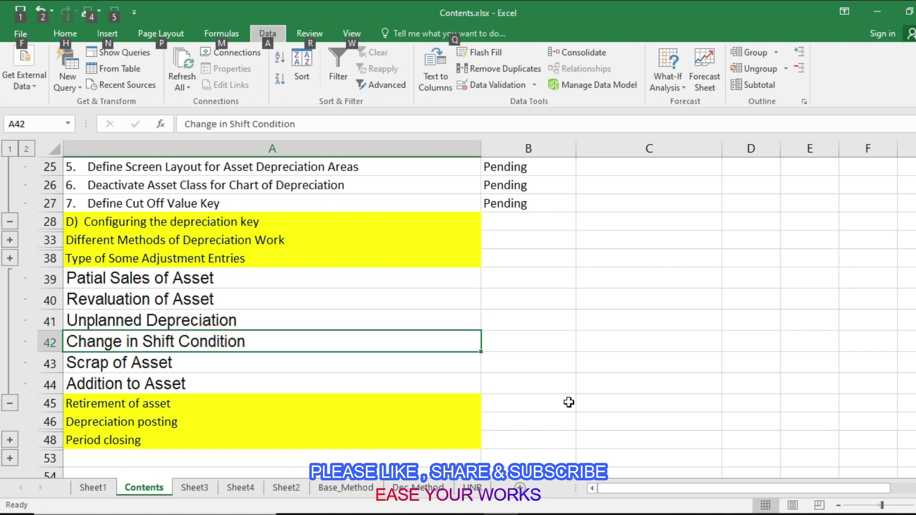
left_click(243, 281)
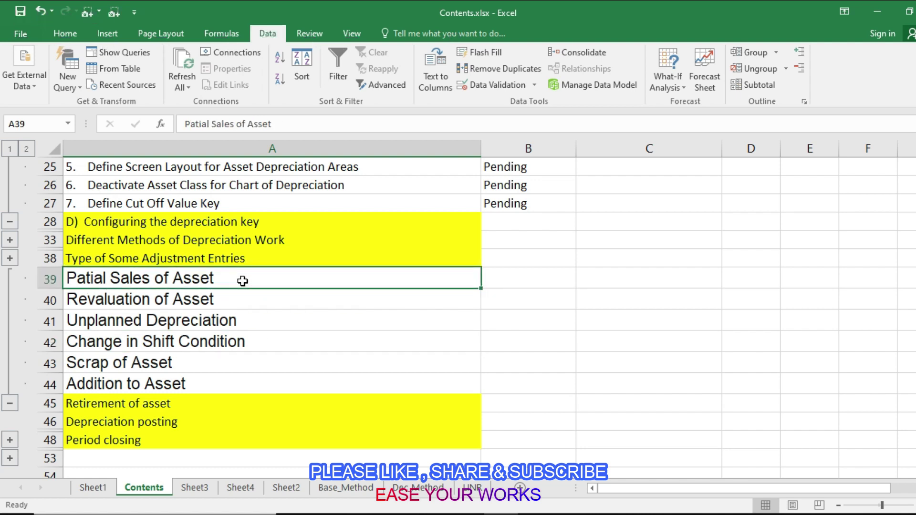
Switch to the SAP Display Asset session, return to SAP Easy Access and open transaction ABAON for an asset sale without customer.
mouse_move(477, 514)
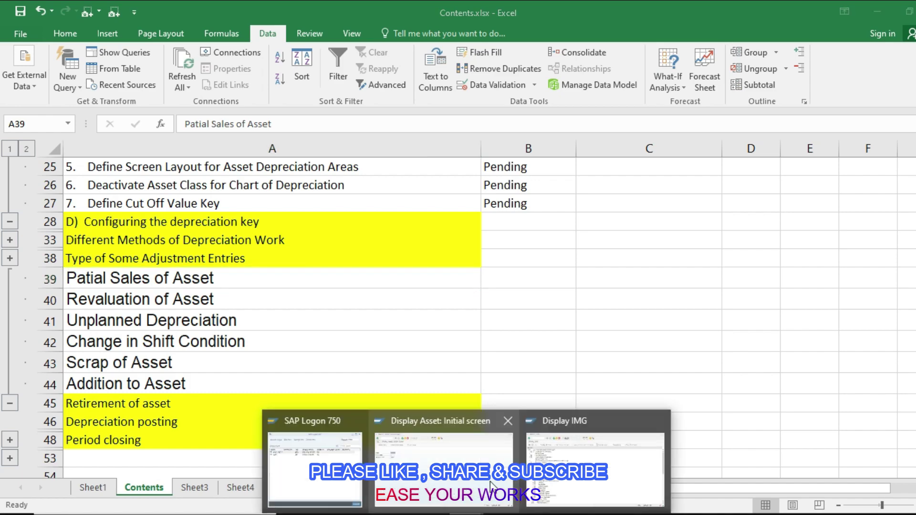
left_click(660, 421)
left_click(500, 459)
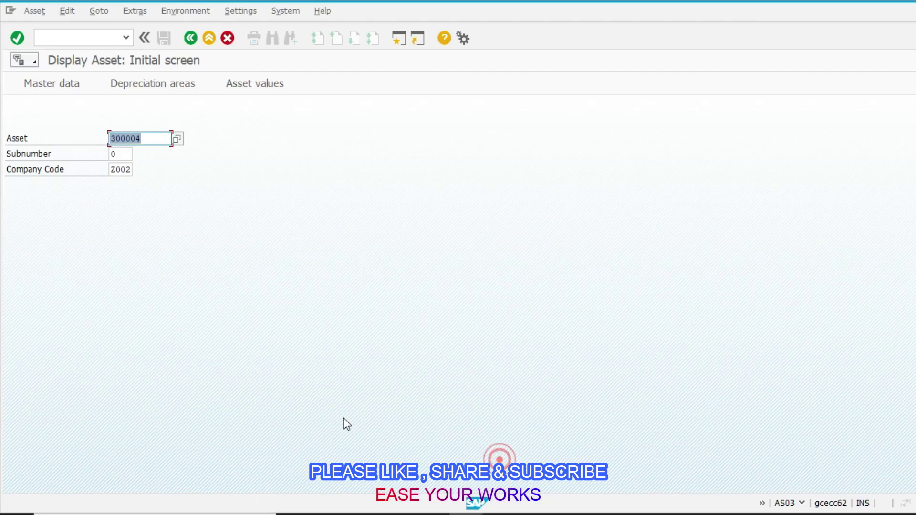
left_click(209, 38)
left_click(98, 40)
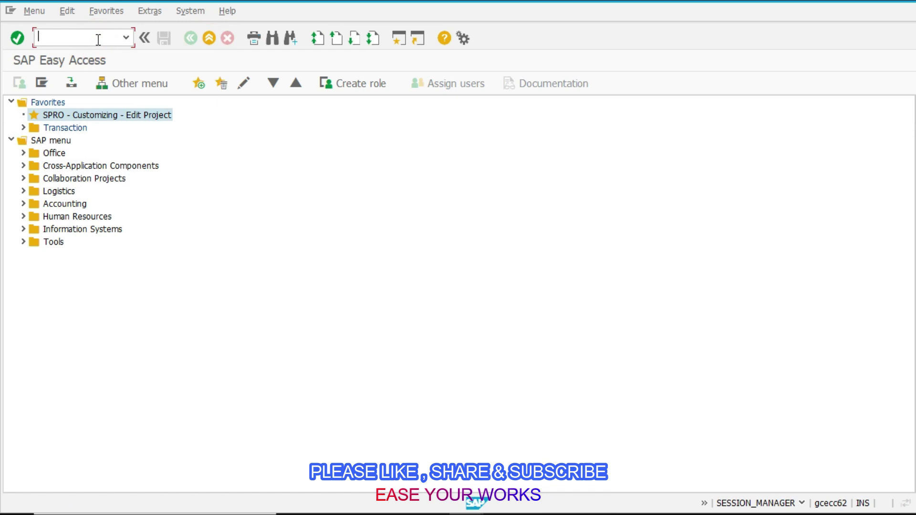
type("ABAON")
key("Return")
left_click(98, 39)
type("ABAON")
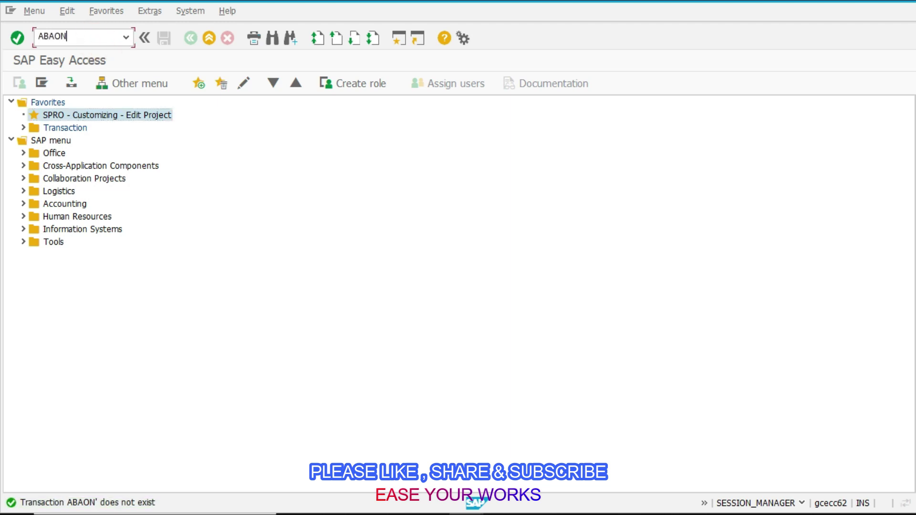
key("Return")
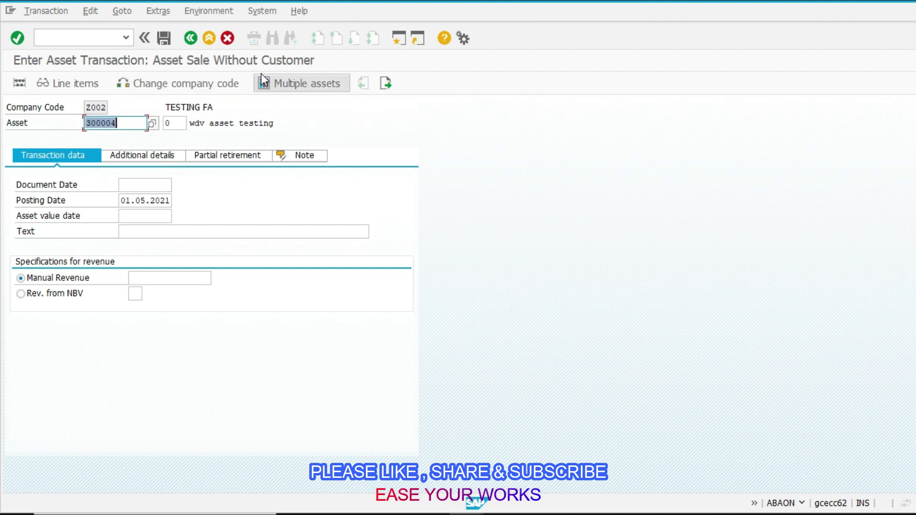
Enter 010521 as document date and asset value date, "sales partial" as text and 1000 as manual revenue for the wdv test asset.
left_click(146, 184)
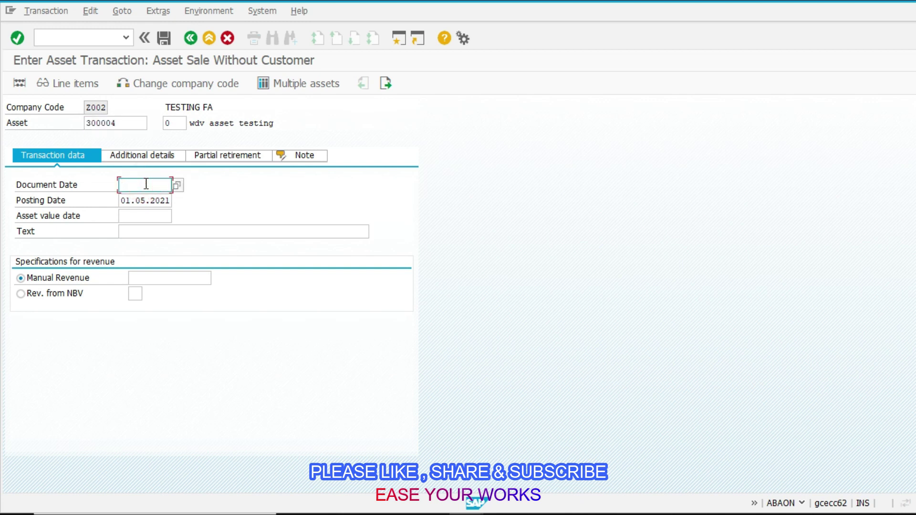
type("010521")
key("Tab")
key("Tab")
type("010521")
key("Tab")
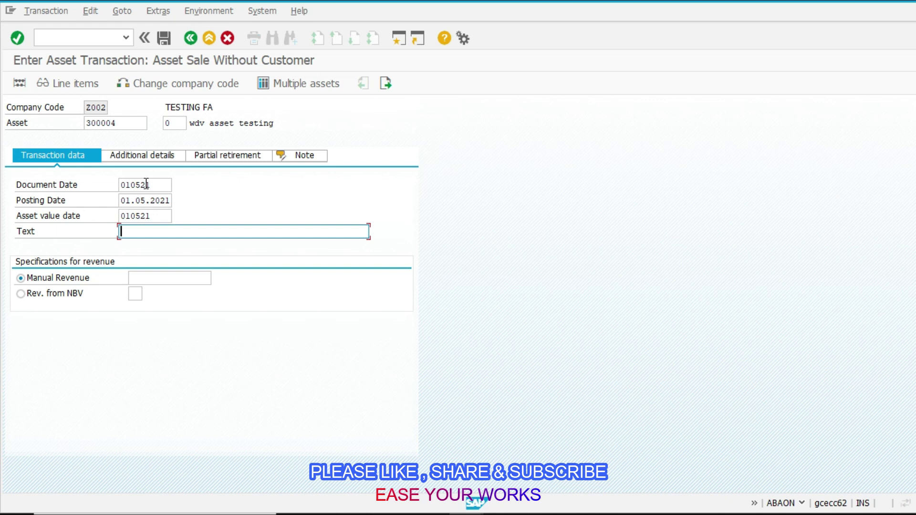
type("sales partial")
left_click(143, 277)
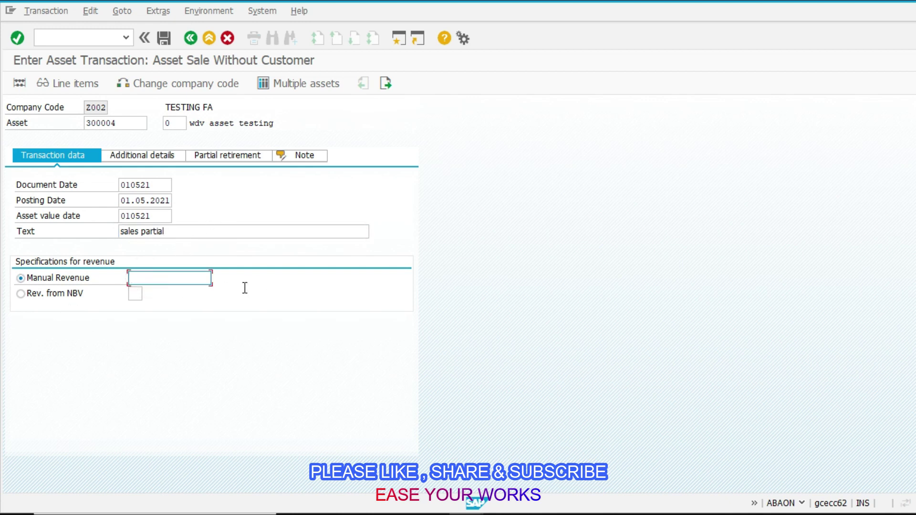
type("1000")
Set the partial retirement's amount posted to 50000 and relate it to the current-year acquisition.
left_click(247, 157)
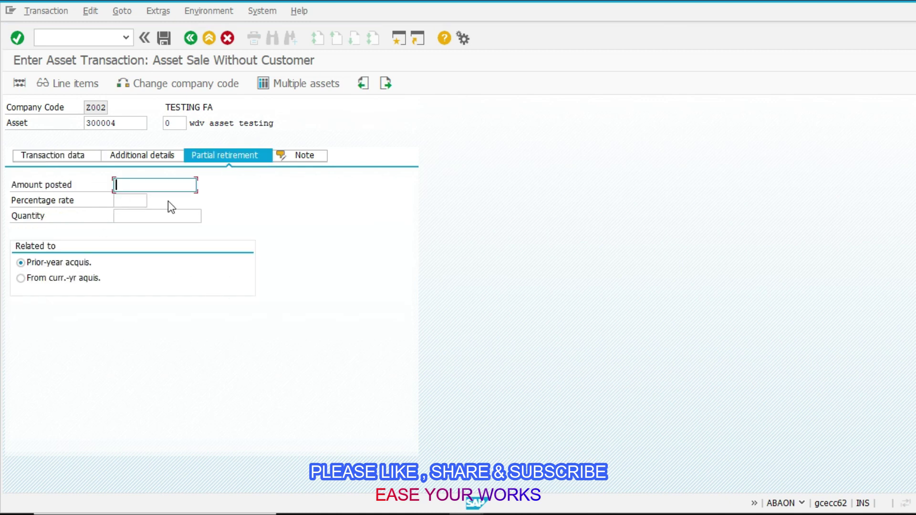
type("50000")
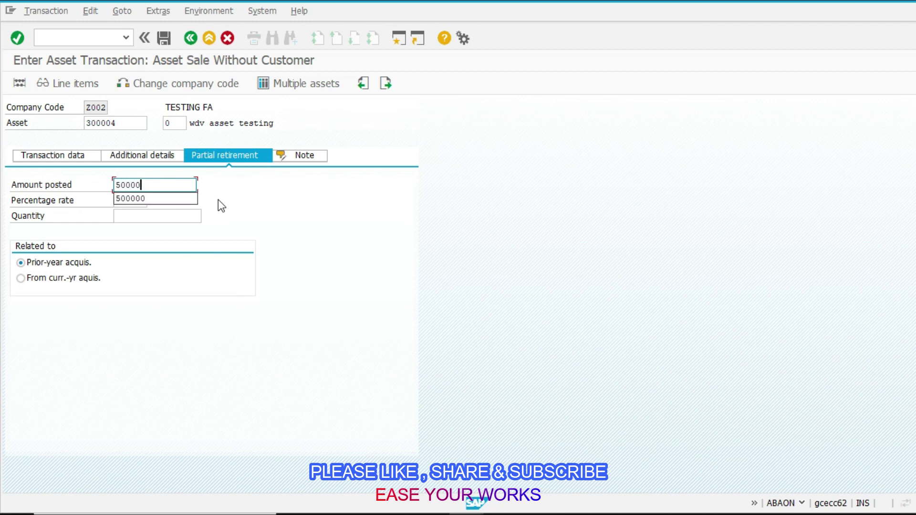
key("Tab")
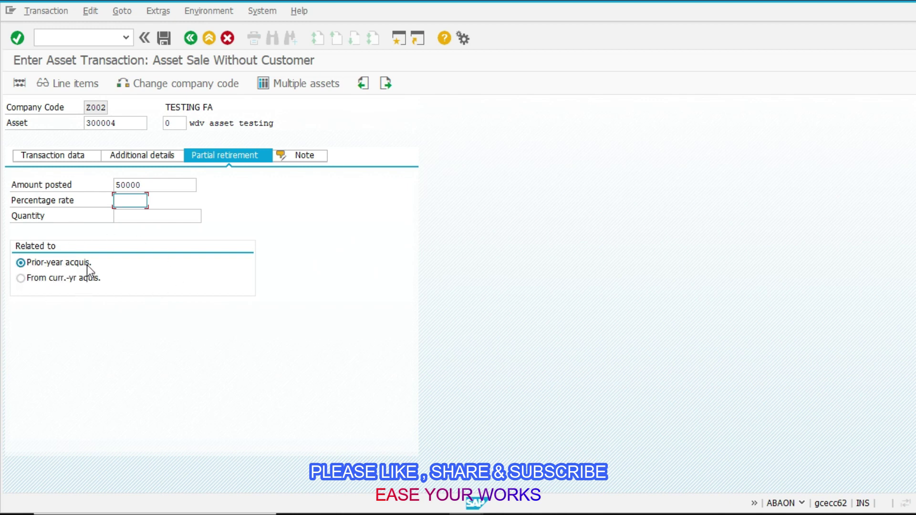
left_click(24, 282)
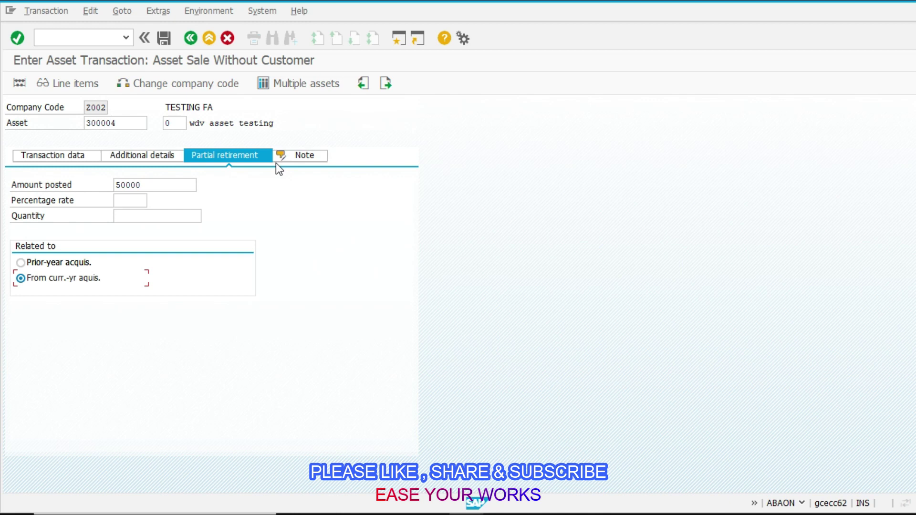
left_click(311, 82)
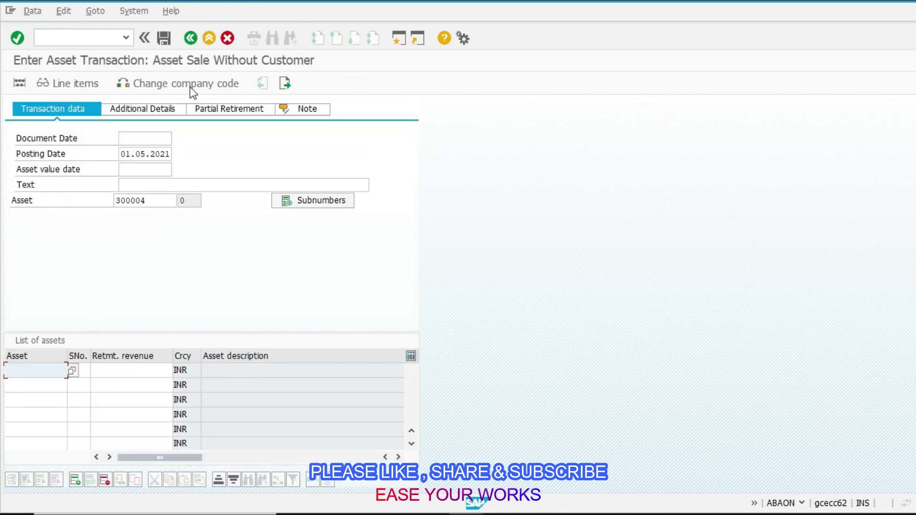
left_click(199, 111)
left_click(190, 38)
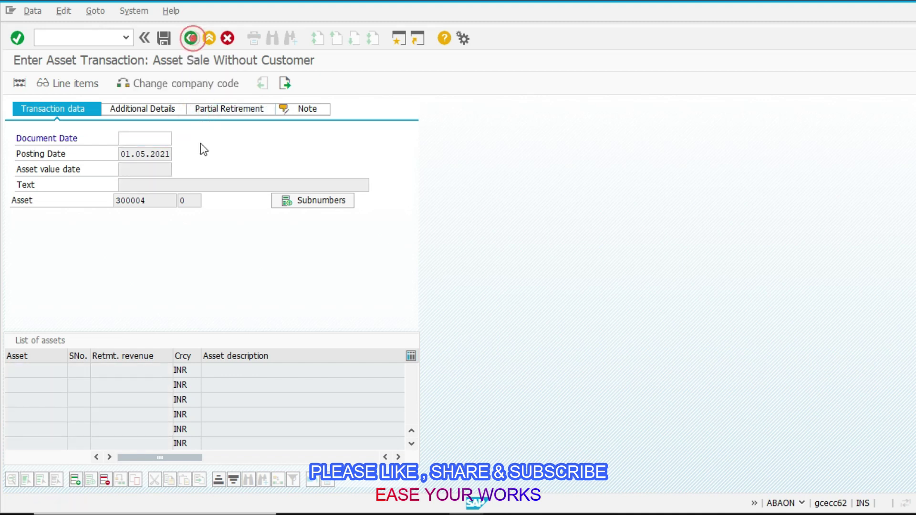
left_click(232, 286)
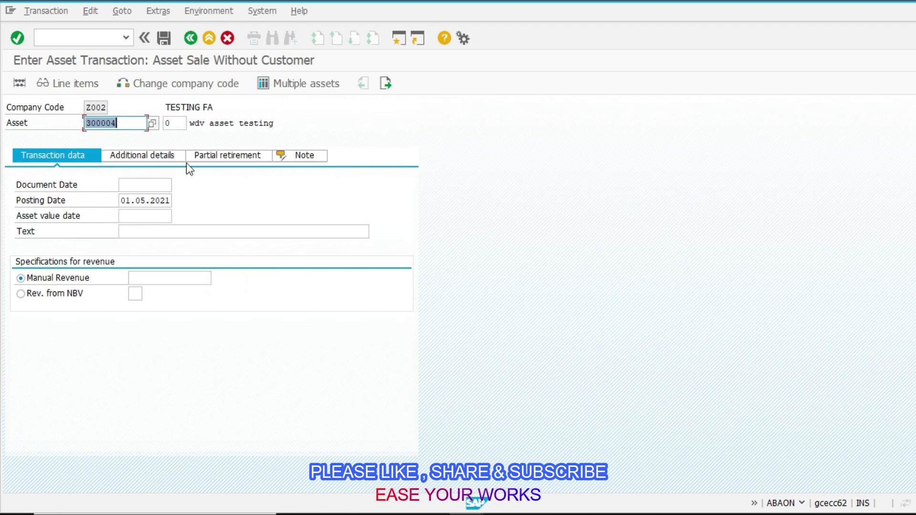
Enter 010521 as document date and asset value date for the sale of the wdv test asset.
left_click(209, 156)
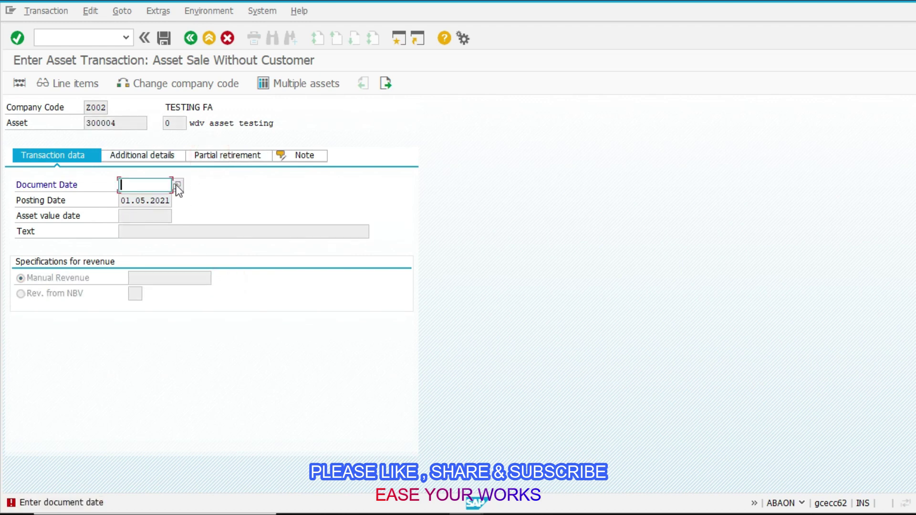
key("Down")
key("Down")
key("Return")
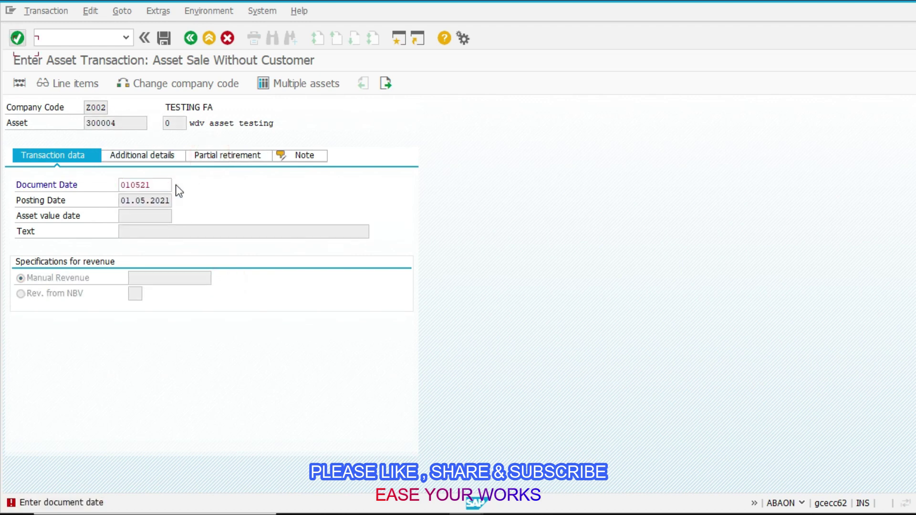
left_click(165, 220)
key("Return")
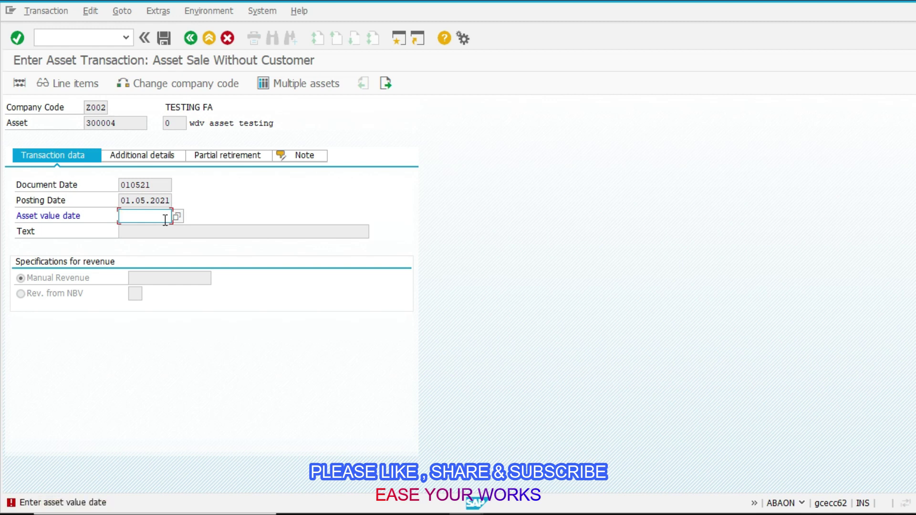
type("010521")
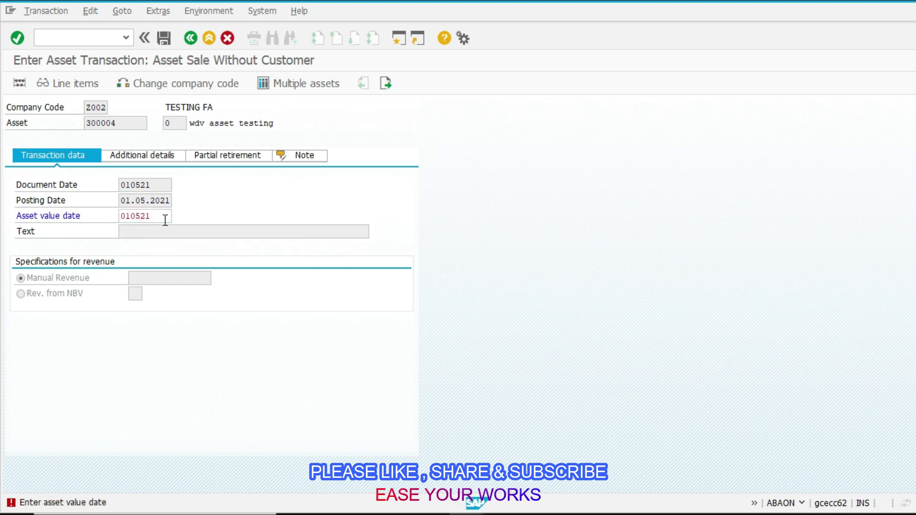
key("Return")
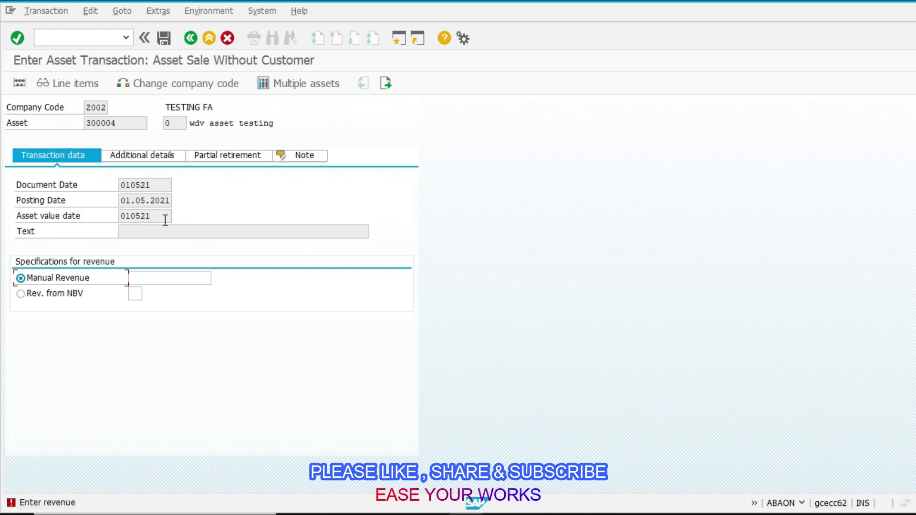
Enter 1000 as manual revenue and set the partial retirement to an amount posted of 50000 from the current-year acquisition.
type("1000")
key("Return")
key("Down")
key("Down")
key("Return")
key("Return")
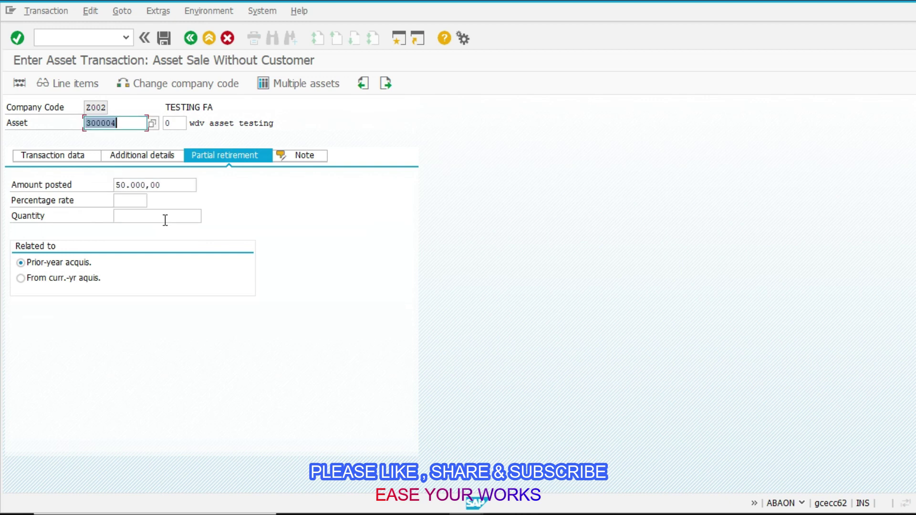
left_click(69, 278)
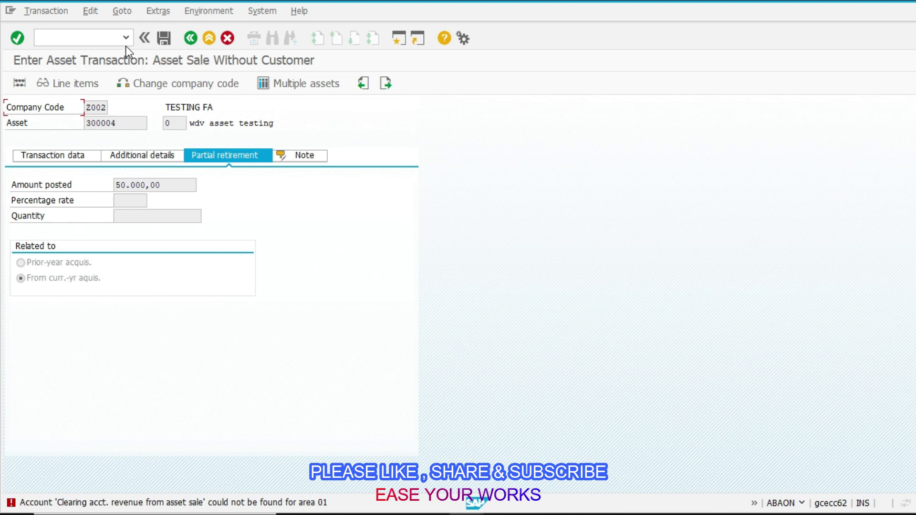
Open SPRO in a new session and, in the reference IMG, open AO90 under Financial Accounting, Asset Accounting, Integration with the General Ledger.
left_click(98, 35)
type("/ospro")
key("Return")
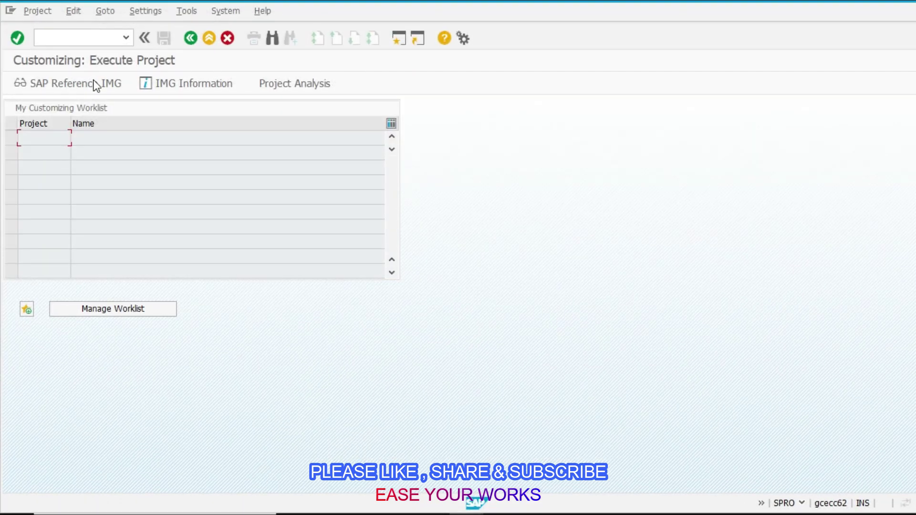
left_click(86, 82)
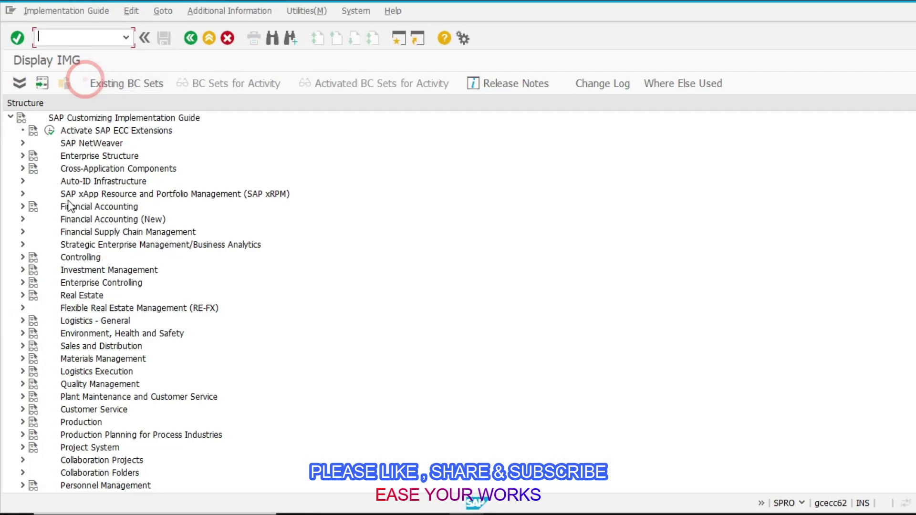
left_click(21, 206)
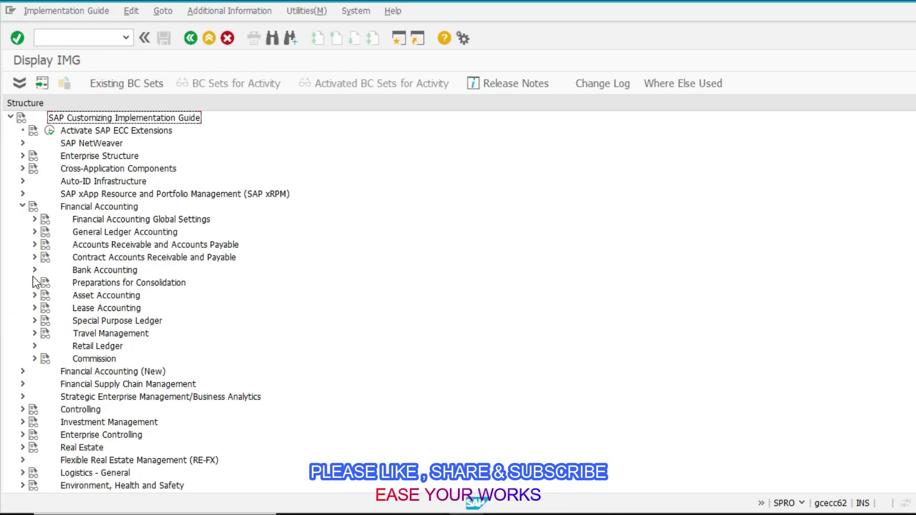
left_click(34, 295)
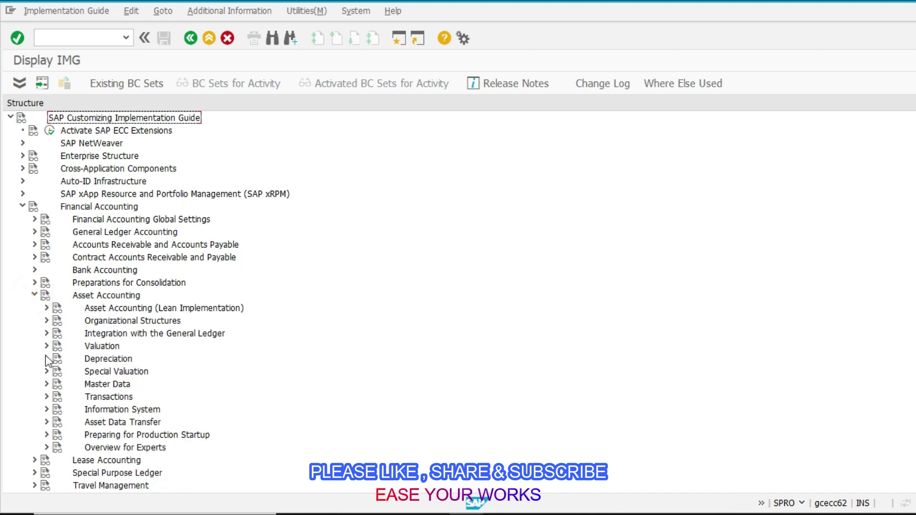
left_click(47, 333)
left_click(86, 359)
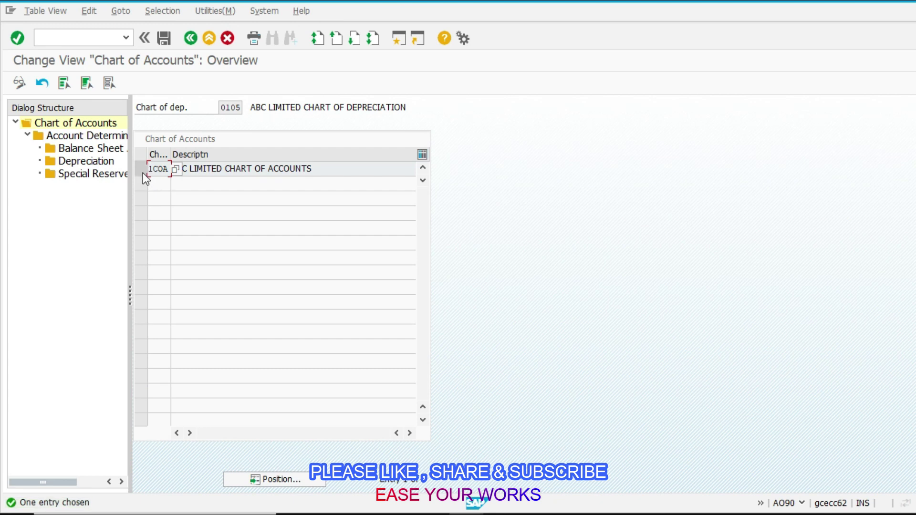
Open the balance sheet accounts of account determination Z010002 VEHICLE in chart of accounts 1COA.
left_click(142, 173)
double_click(86, 137)
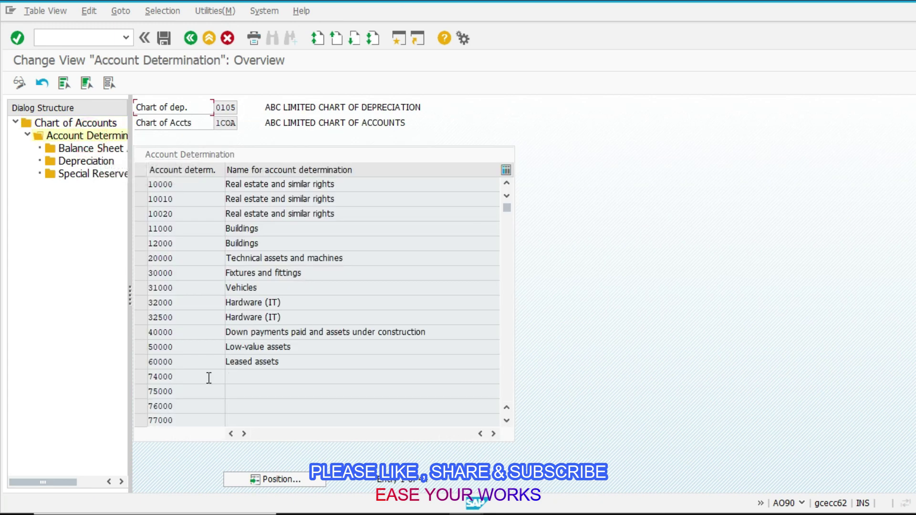
scroll(209, 384, "down", 15)
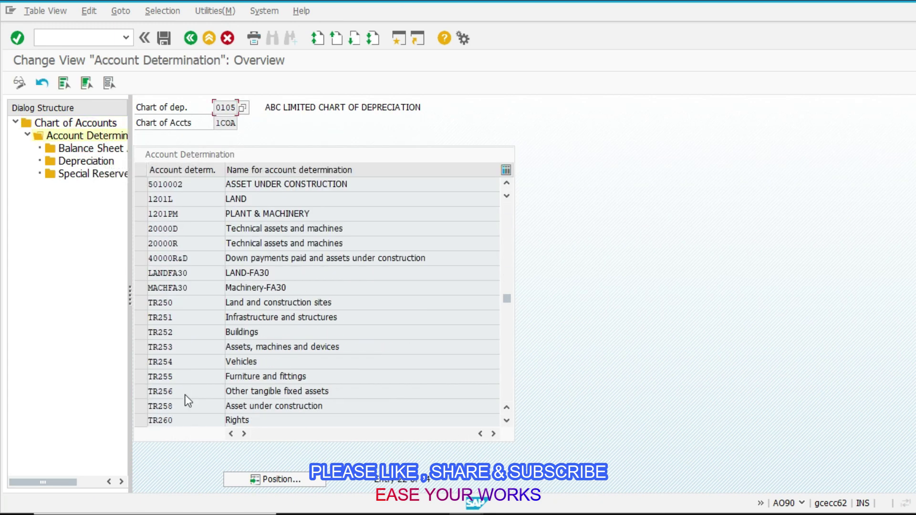
double_click(91, 152)
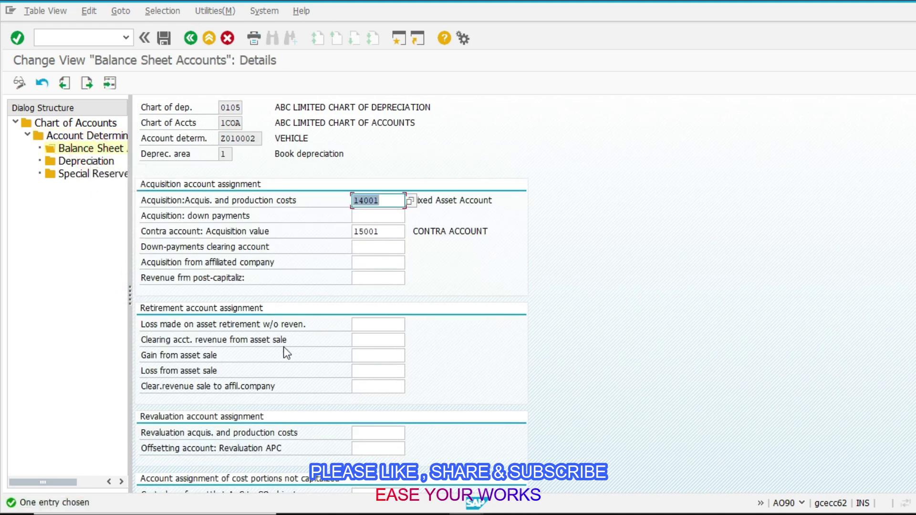
Assign Expense account 61101 to the loss on asset retirement without revenue and contra account 15001 to clearing of revenue from asset sale.
left_click(366, 326)
left_click(407, 325)
left_click(824, 491)
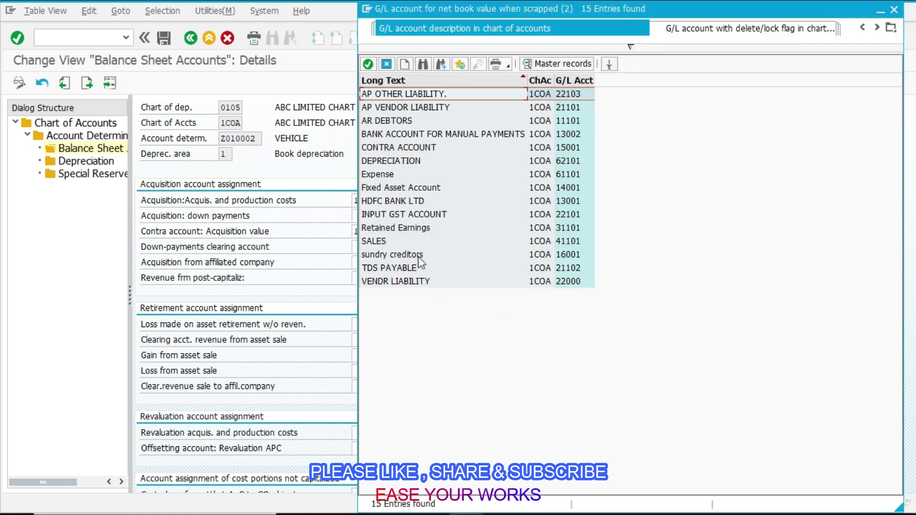
double_click(399, 174)
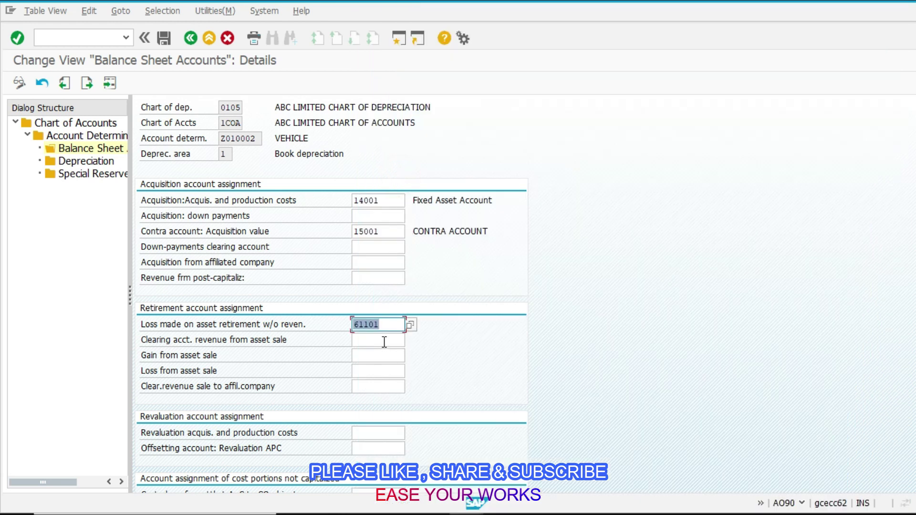
left_click(385, 341)
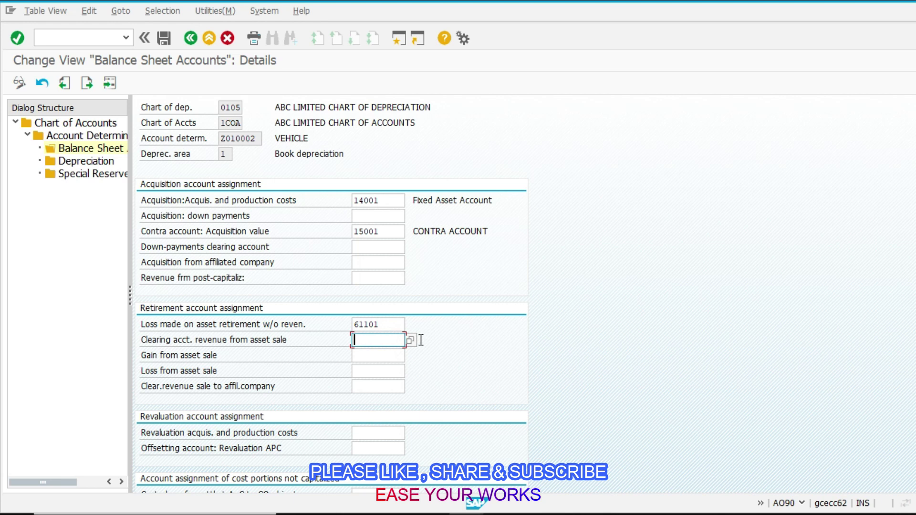
left_click(409, 339)
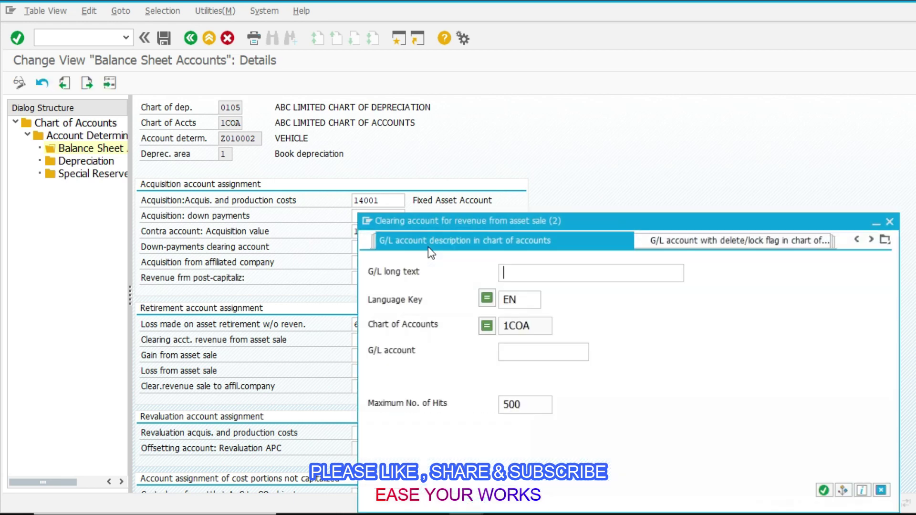
left_click(823, 492)
double_click(414, 147)
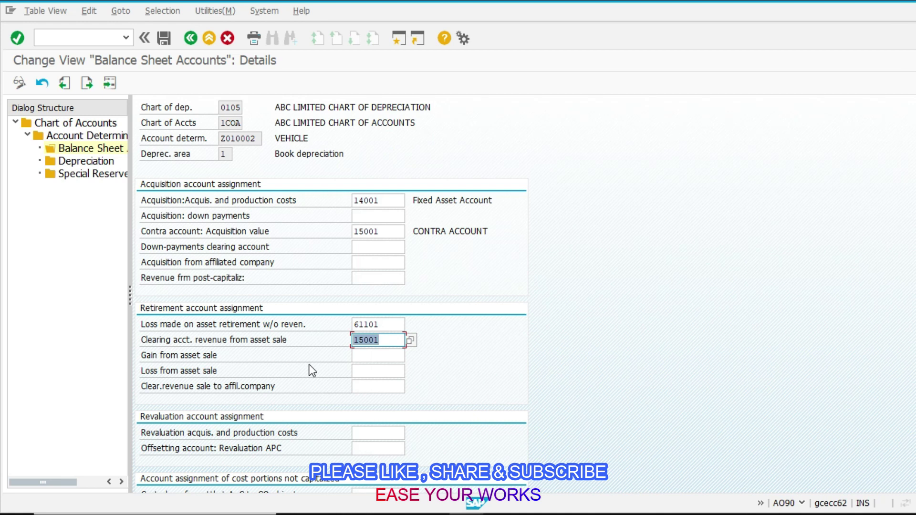
Assign Expense account 61101 to both the gain from asset sale and the loss from asset sale.
left_click(369, 354)
left_click(410, 356)
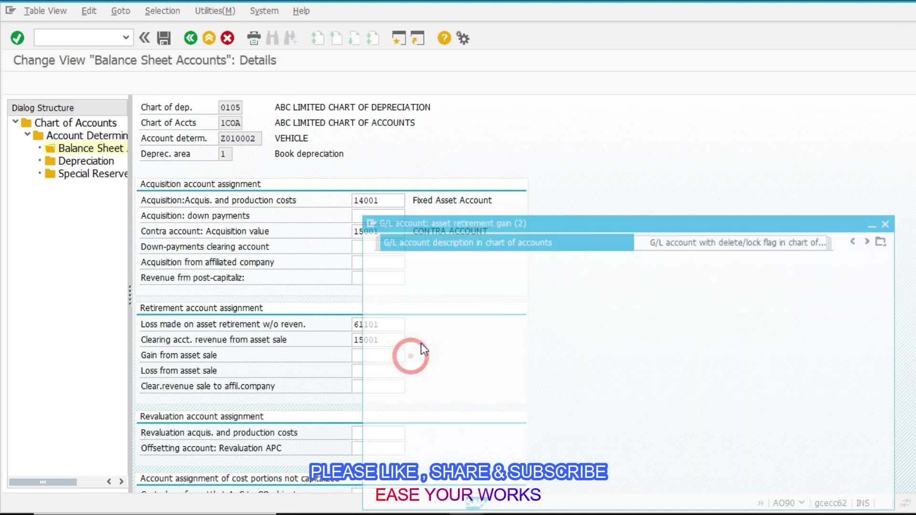
left_click(826, 491)
double_click(419, 172)
left_click(391, 369)
left_click(410, 371)
left_click(822, 490)
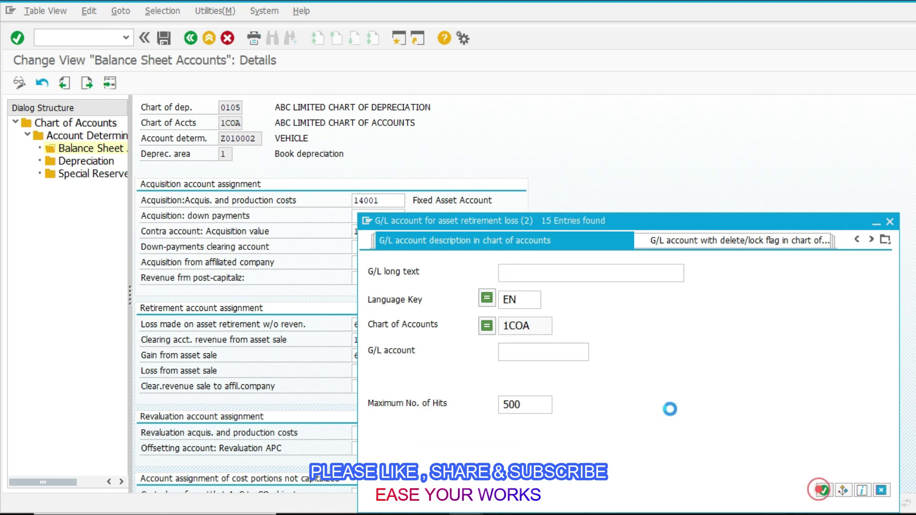
double_click(396, 175)
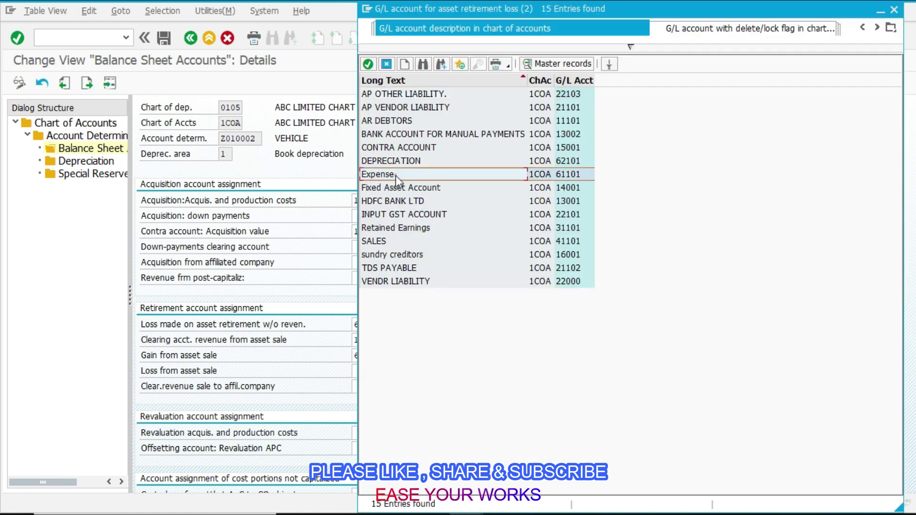
Save the retirement account assignments for the vehicle account determination and close the message list.
left_click(359, 385)
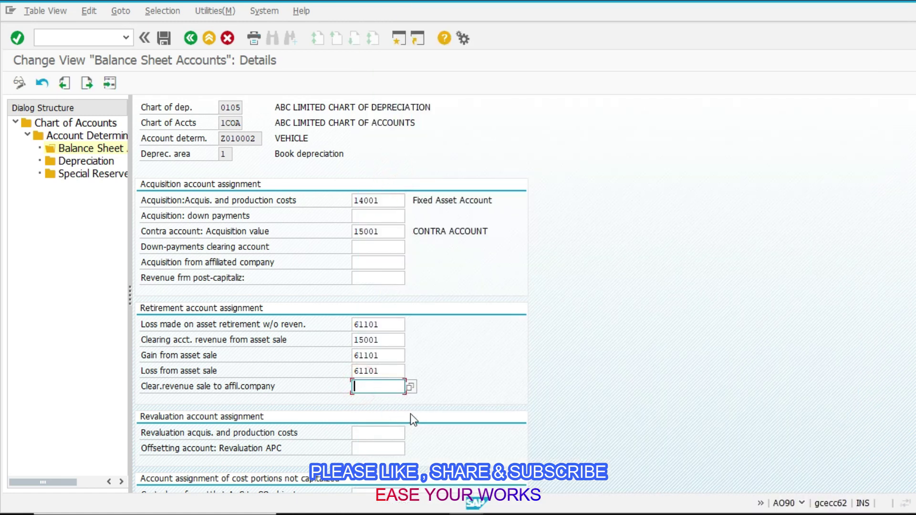
key("Return")
key("Return")
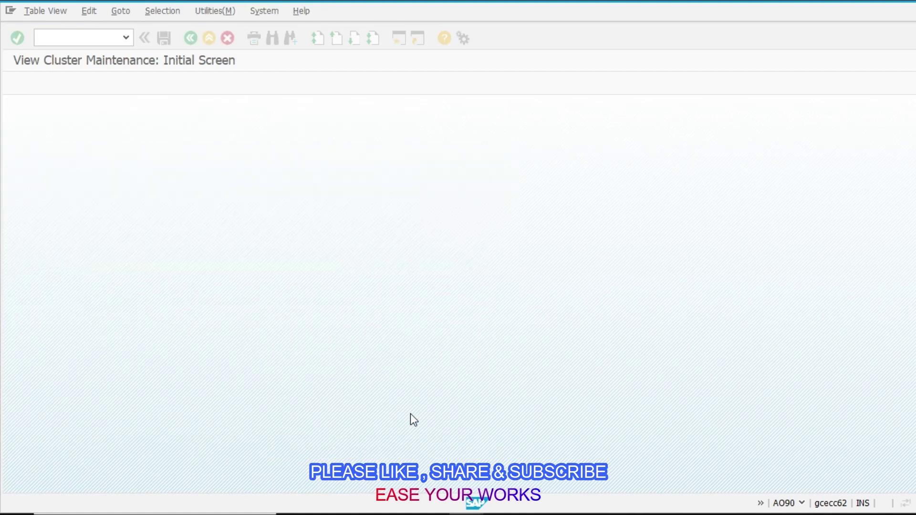
key("ctrl+s")
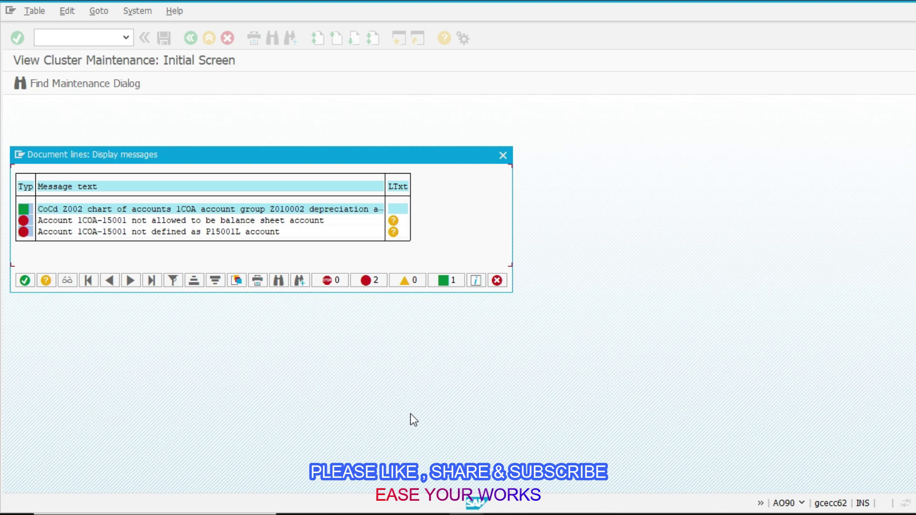
key("Return")
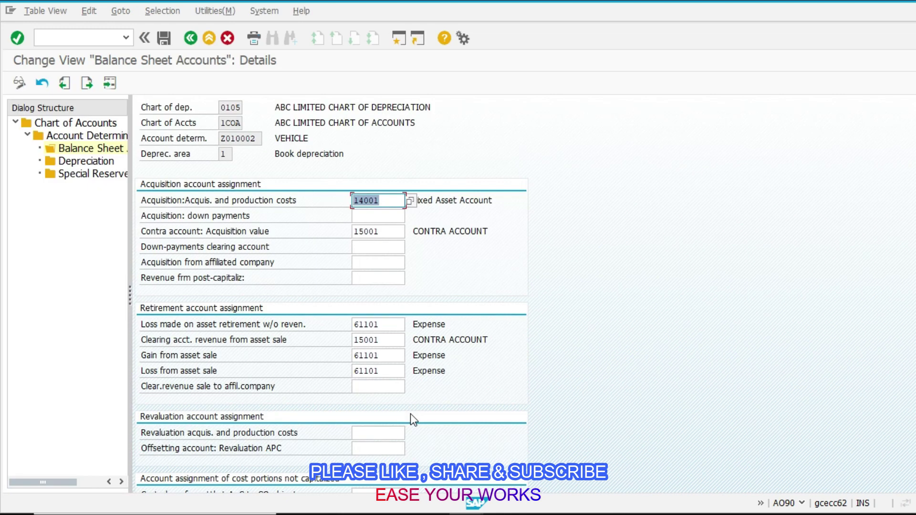
Open the clearing account for revenue from asset sale for editing.
left_click(382, 339)
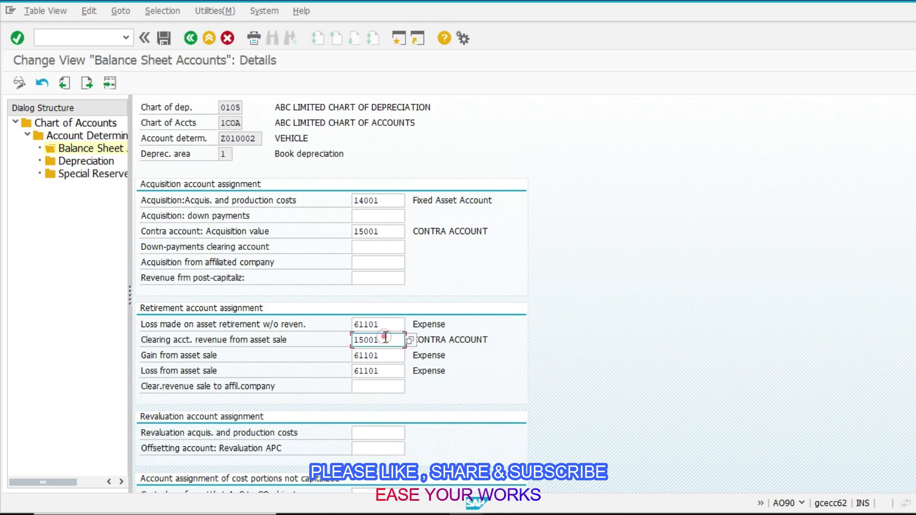
Set the clearing account for revenue from asset sale to the Expense account 61101 and save the account assignment.
left_click(410, 340)
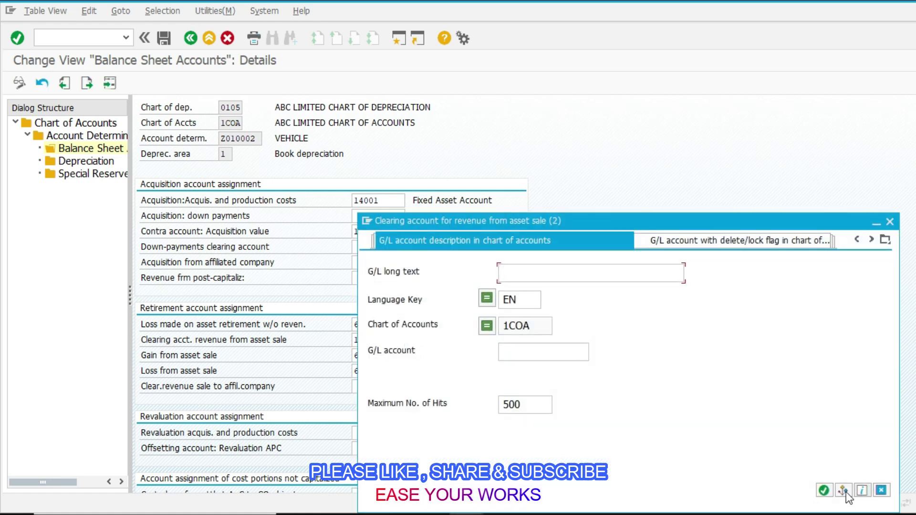
key("Return")
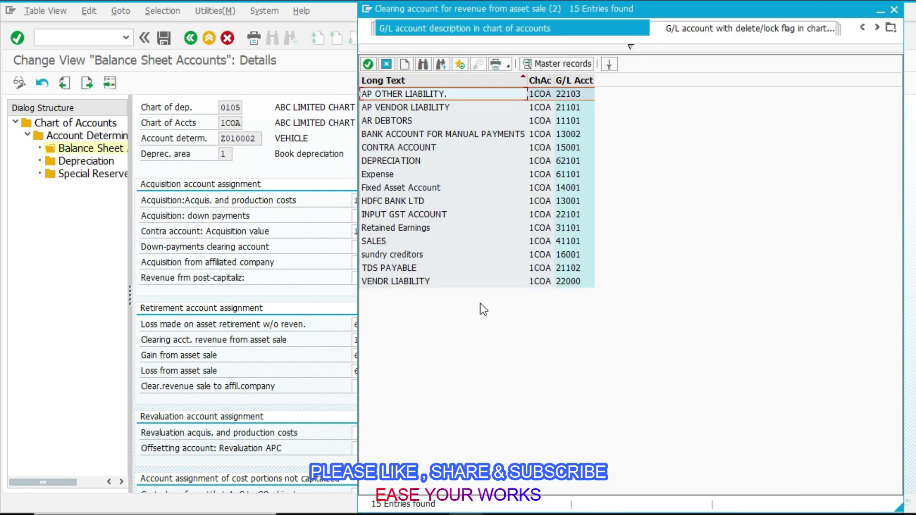
double_click(399, 176)
key("ctrl+s")
key("Return")
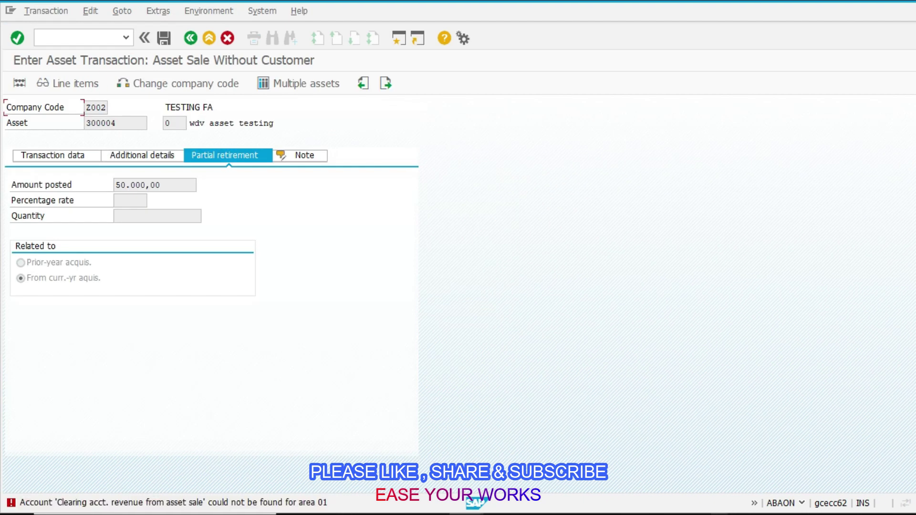
Leave the locked asset sale entry and restart transaction ABAON.
left_click(210, 40)
left_click(208, 285)
left_click(83, 37)
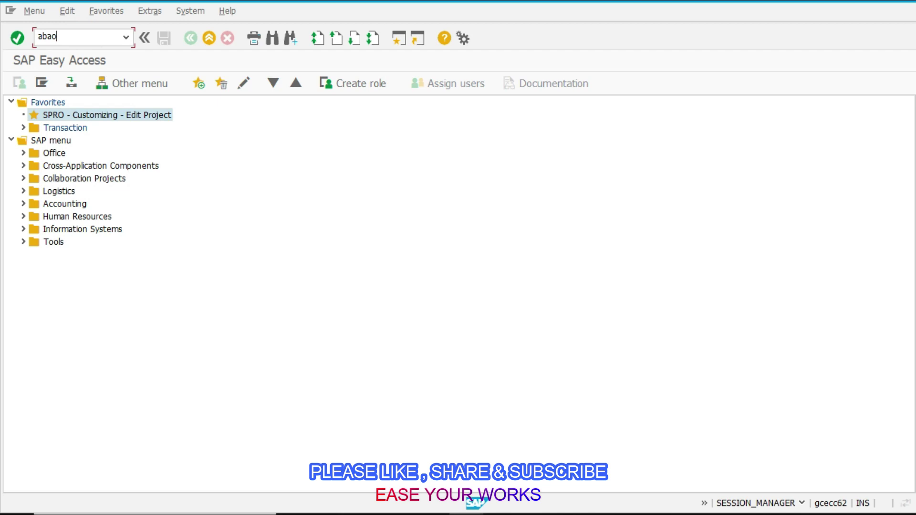
key("Return")
Set the document date, posting date and asset value date of the asset sale to 010521.
key("Tab")
key("Tab")
key("Tab")
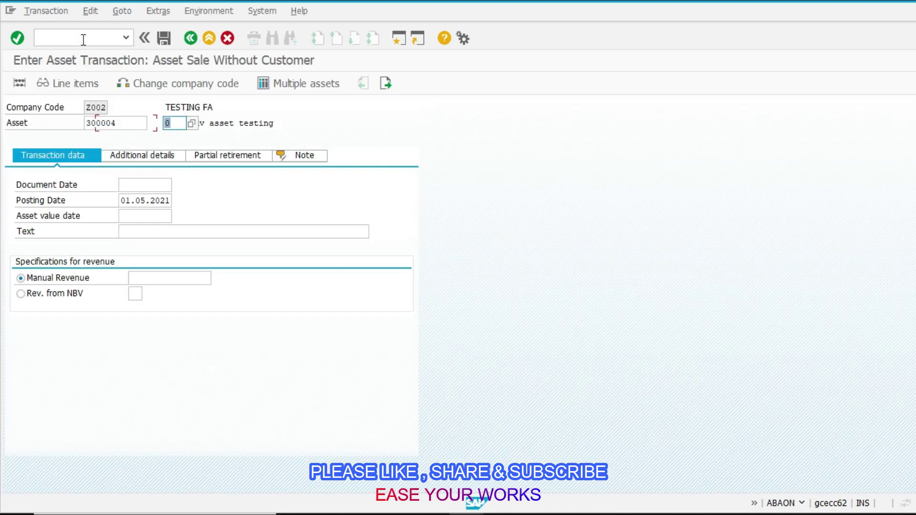
key("BackSpace")
key("Down")
key("Return")
key("shift+Tab")
key("BackSpace")
key("Down")
key("Return")
key("Tab")
key("Tab")
key("Down")
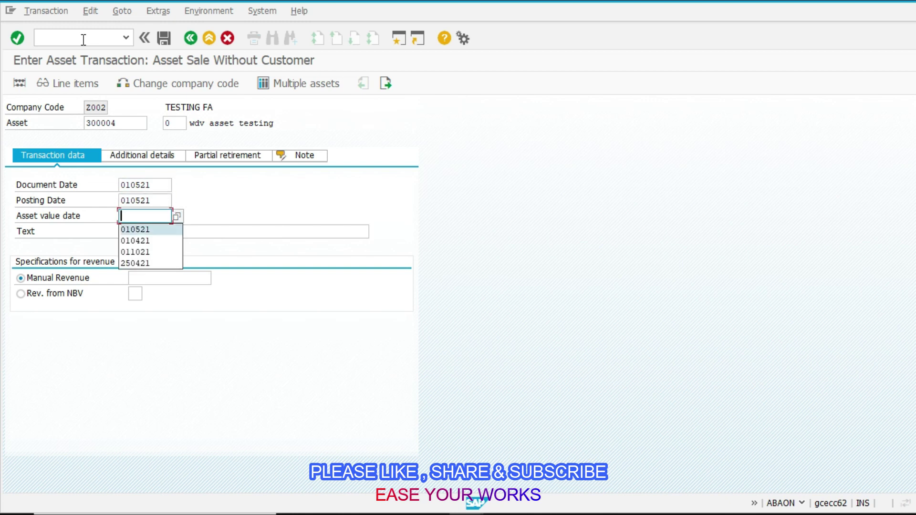
key("Return")
Fill in the manual revenue of the asset sale with the previously used amount.
key("Tab")
key("Tab")
key("Tab")
key("Down")
key("Return")
key("Tab")
Enter a partial retirement amount of 50.000,00 from the current-year acquisition and try to process the asset sale.
left_click(213, 156)
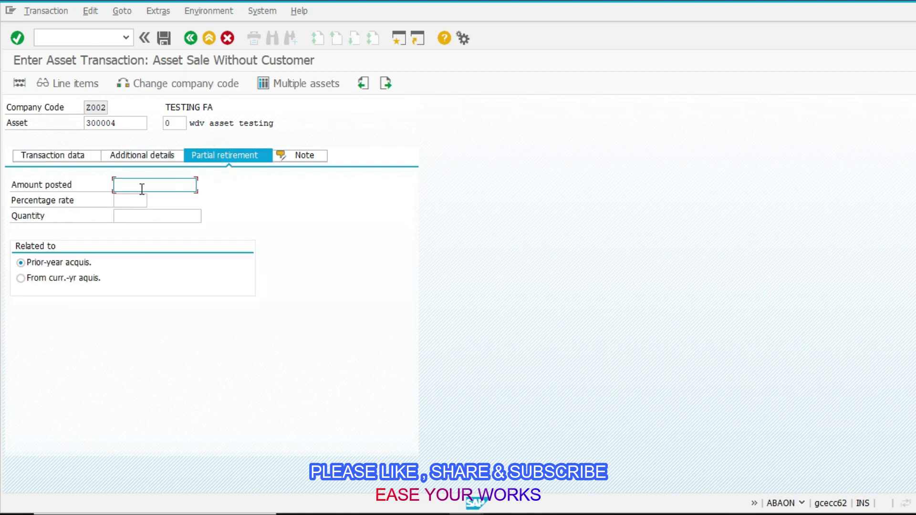
key("Down")
key("Return")
key("Tab")
key("Tab")
key("Tab")
key("Down")
key("Return")
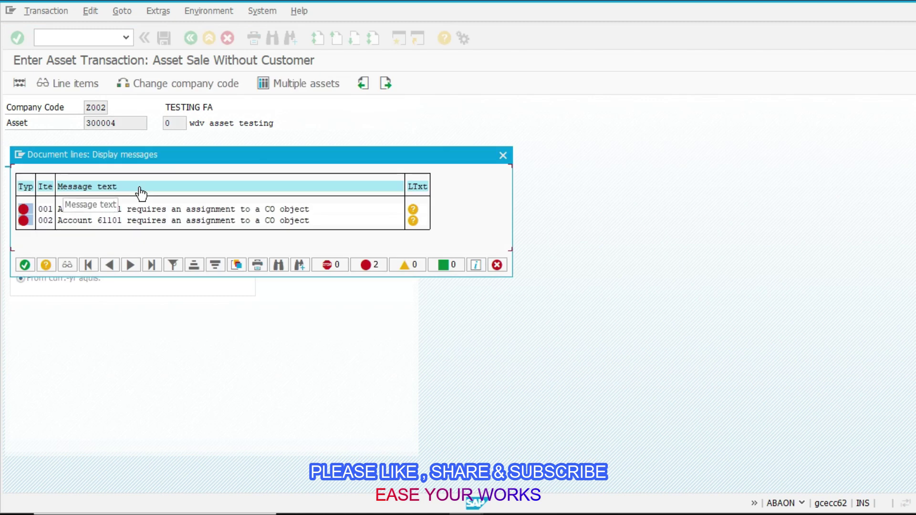
Dismiss the document messages and review the additional details and transaction data of the asset sale.
key("Return")
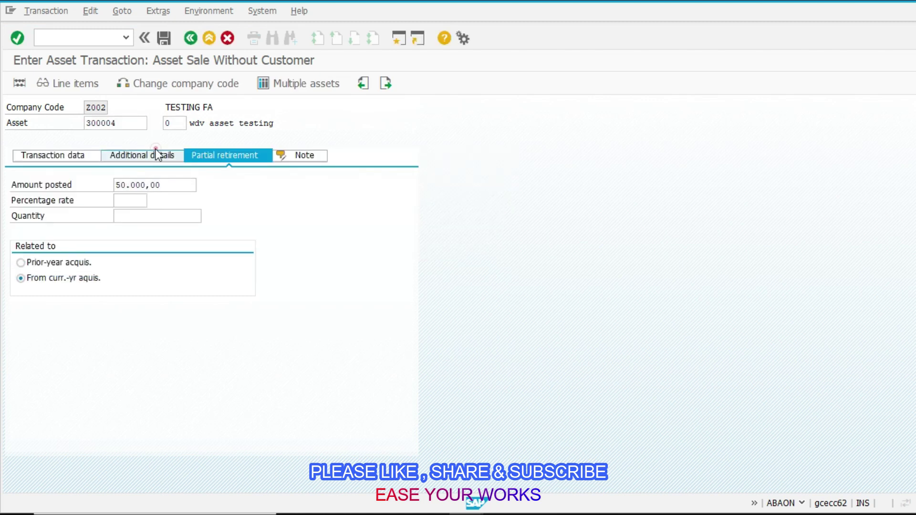
left_click(160, 155)
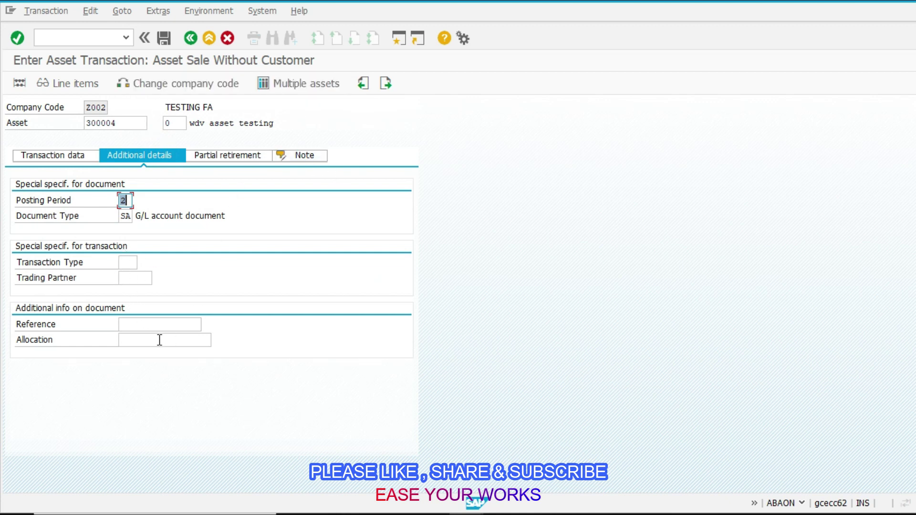
left_click(55, 155)
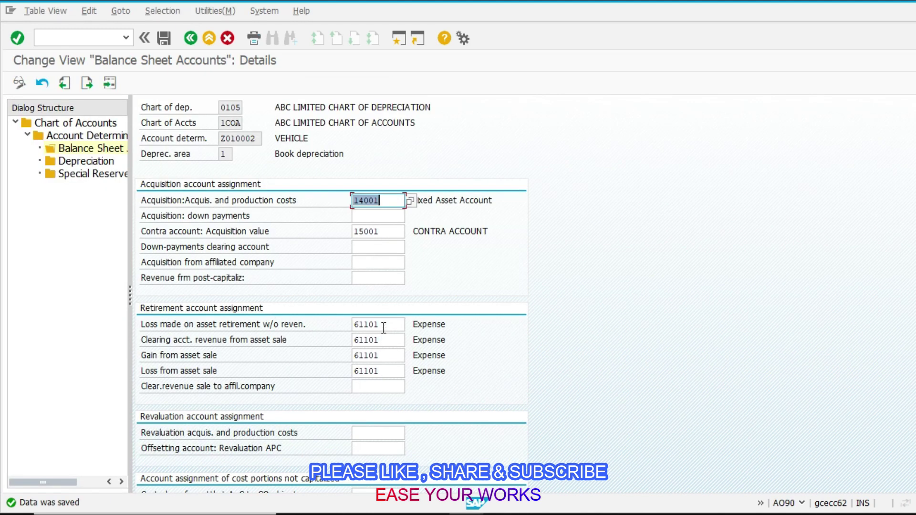
Look through the G/L accounts available for the loss made on asset retirement without revenue.
left_click(384, 327)
key("F4")
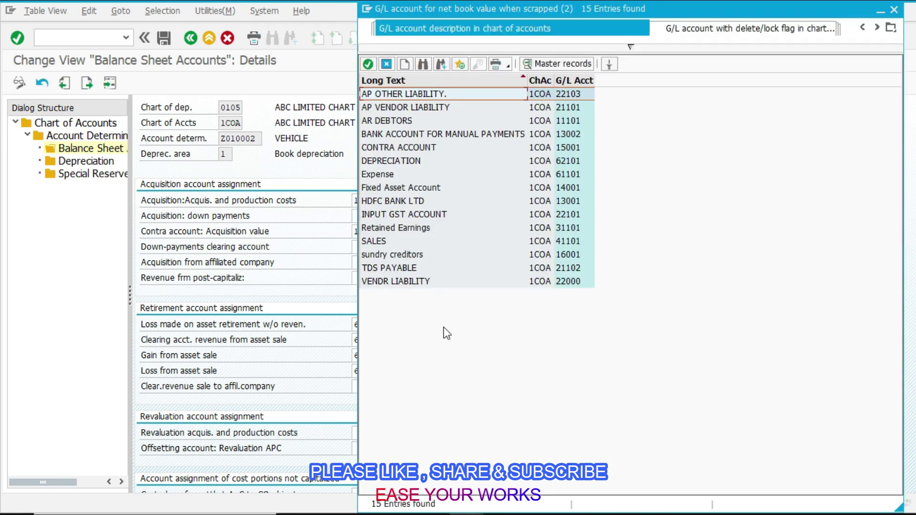
key("Down")
key("Down")
key("Down")
key("Down")
key("Down")
key("Down")
key("Down")
key("Up")
key("Up")
key("Up")
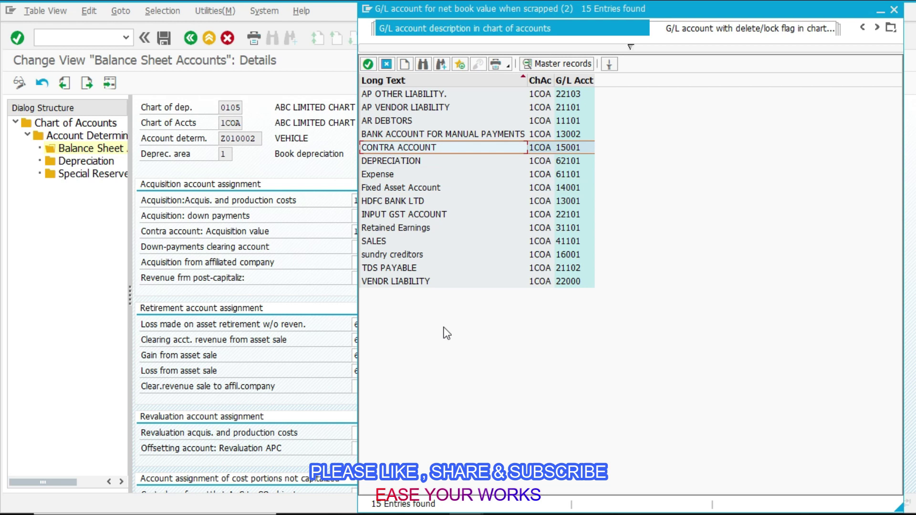
key("Escape")
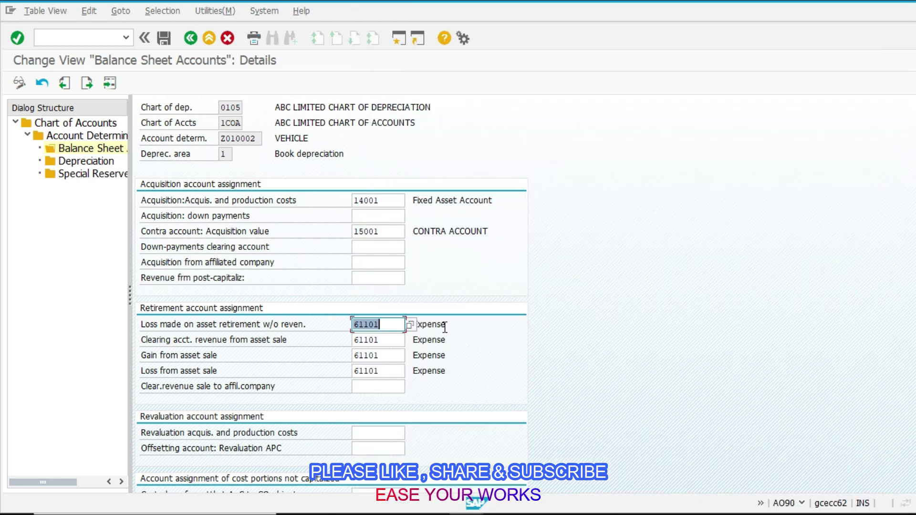
Open transaction FS00 and expand the Sales and Expense / Cost groups to inspect their existing G/L accounts.
key("ctrl+slash")
type("/")
key("Return")
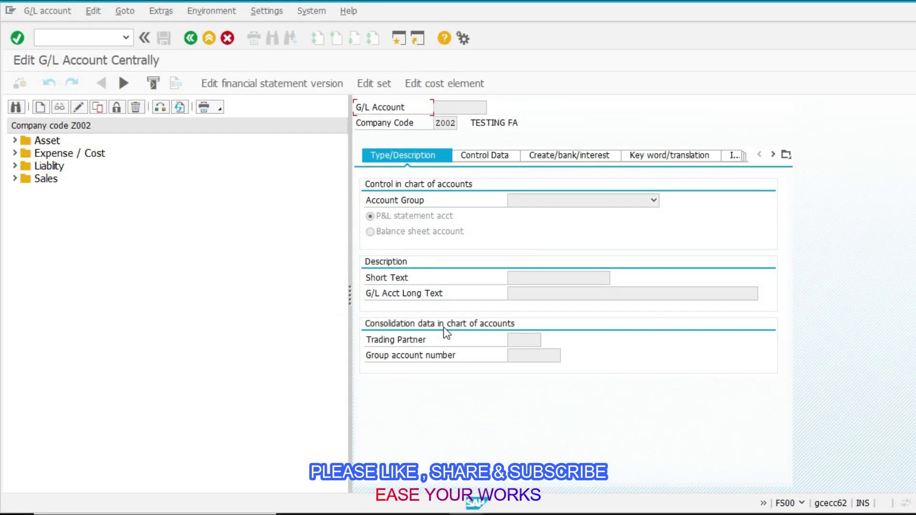
left_click(15, 179)
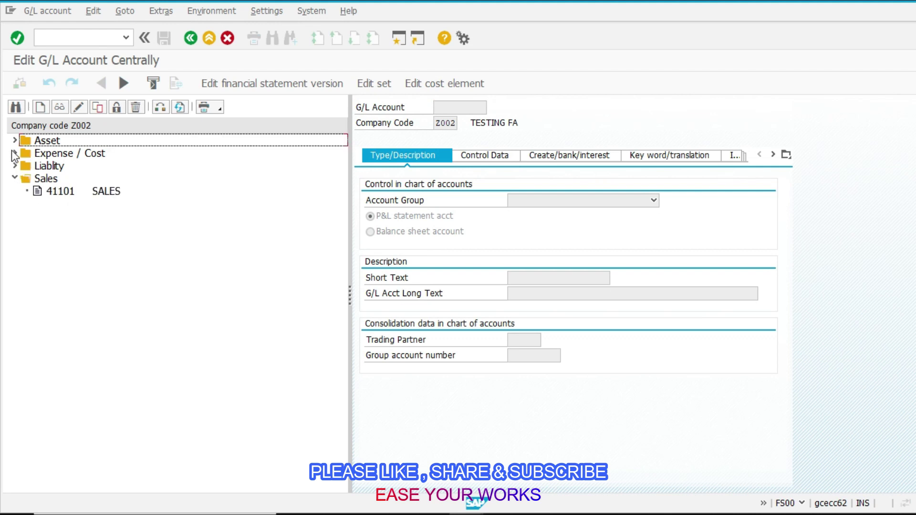
left_click(15, 153)
left_click(60, 165)
Start creating G/L account 61103 in company code Z002.
left_click(42, 107)
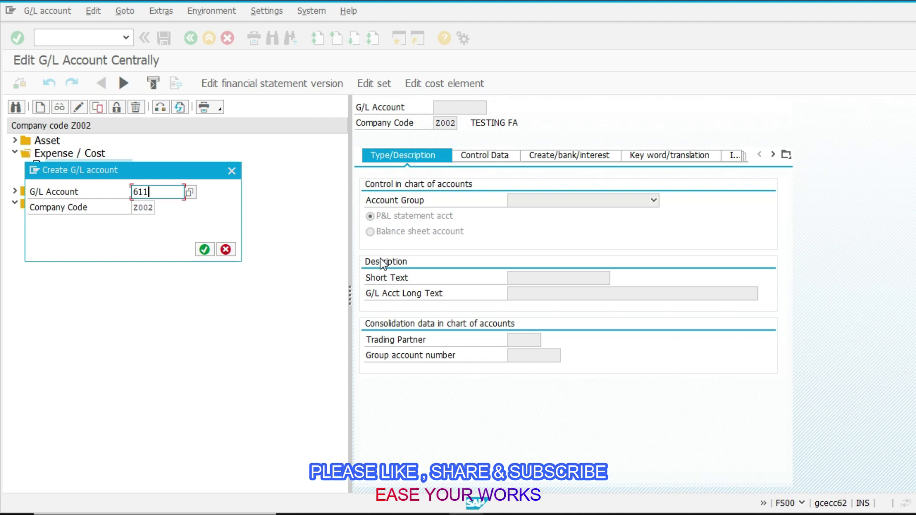
left_click_drag(167, 167, 219, 286)
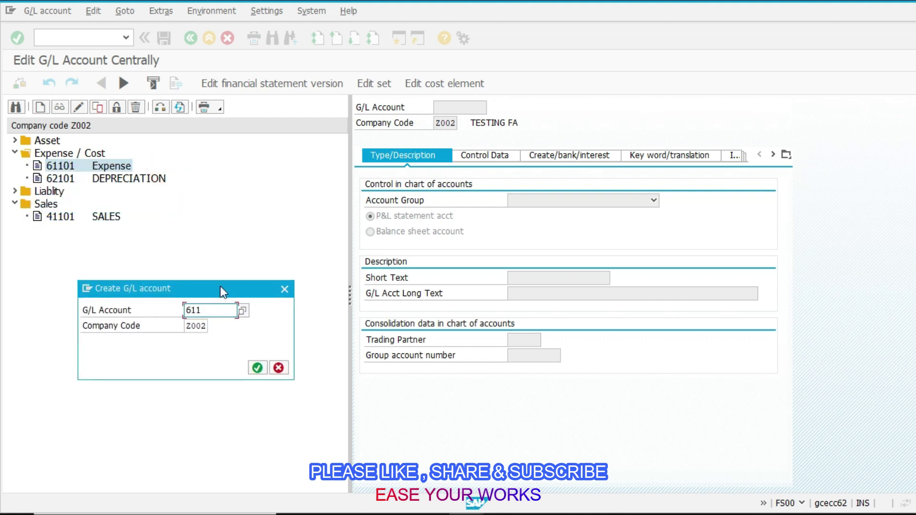
type("61103")
key("Return")
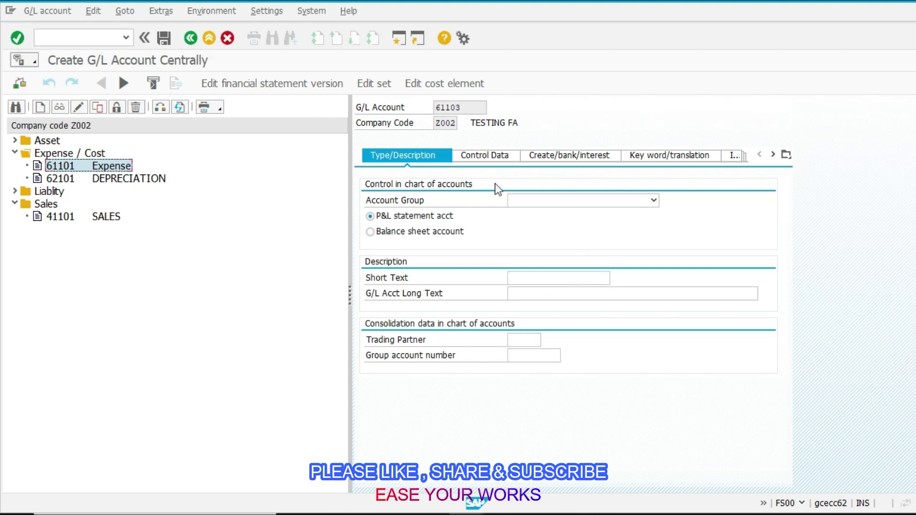
Assign account group EXPC Expense / Cost and use "fa clearing" as both the short text and the long text.
left_click(626, 200)
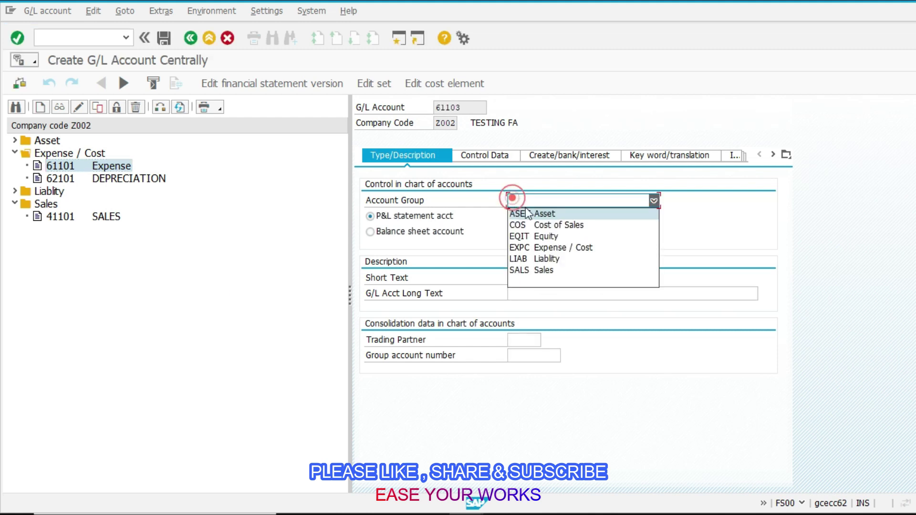
left_click(544, 250)
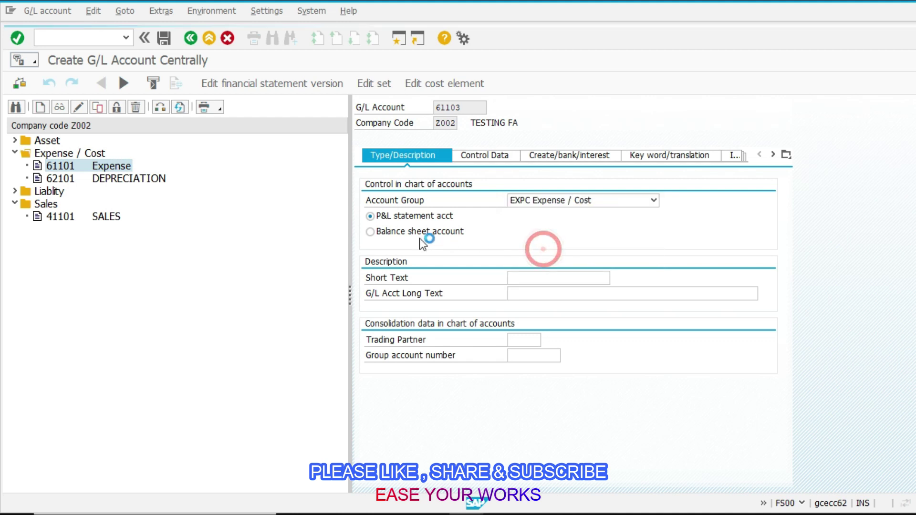
left_click(533, 278)
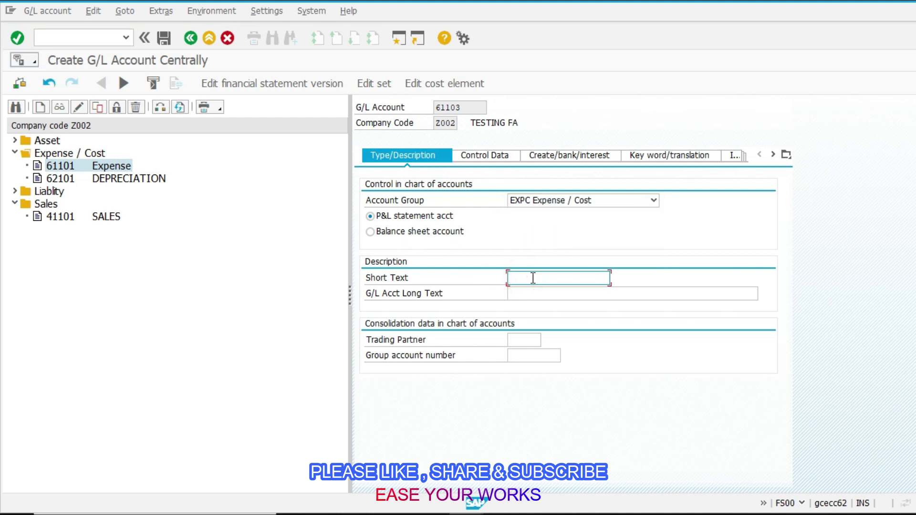
type("fa")
key("shift+Home")
key("ctrl+c")
key("Tab")
key("ctrl+v")
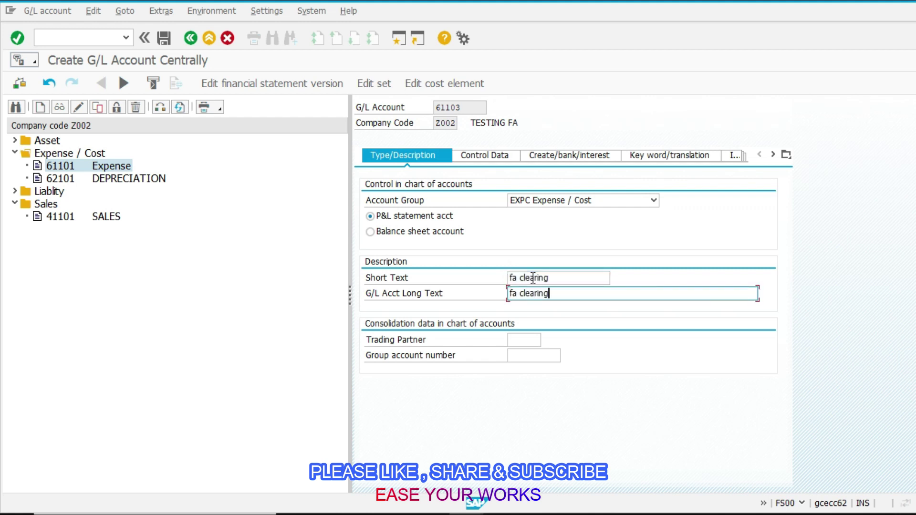
key("Tab")
Set the new account's field status group to G001.
left_click(549, 157)
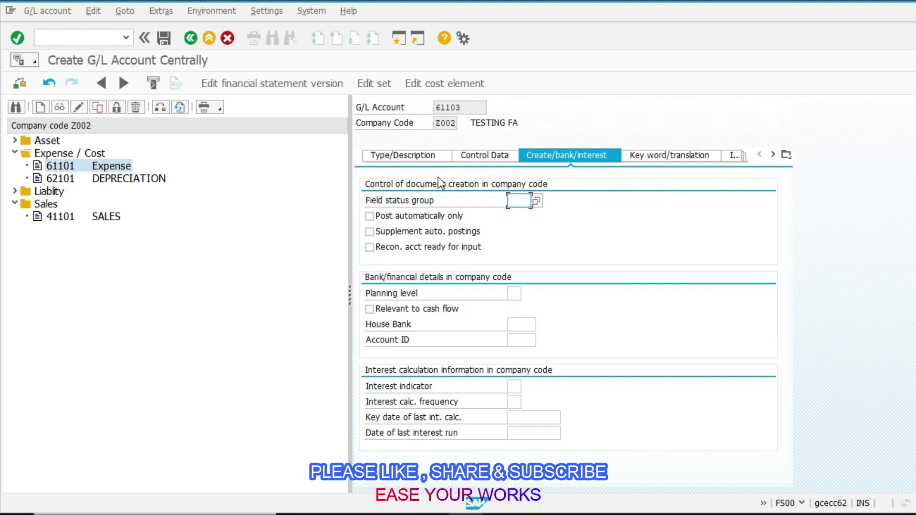
left_click(536, 201)
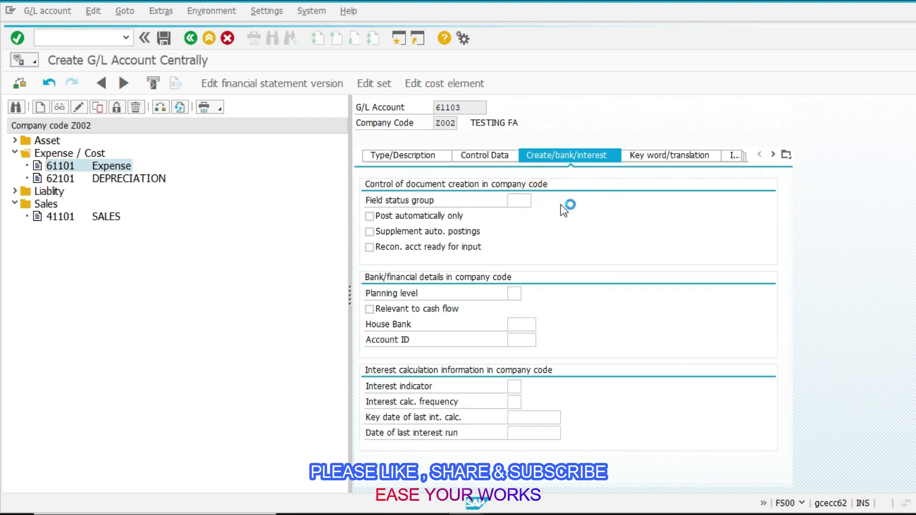
left_click(577, 119)
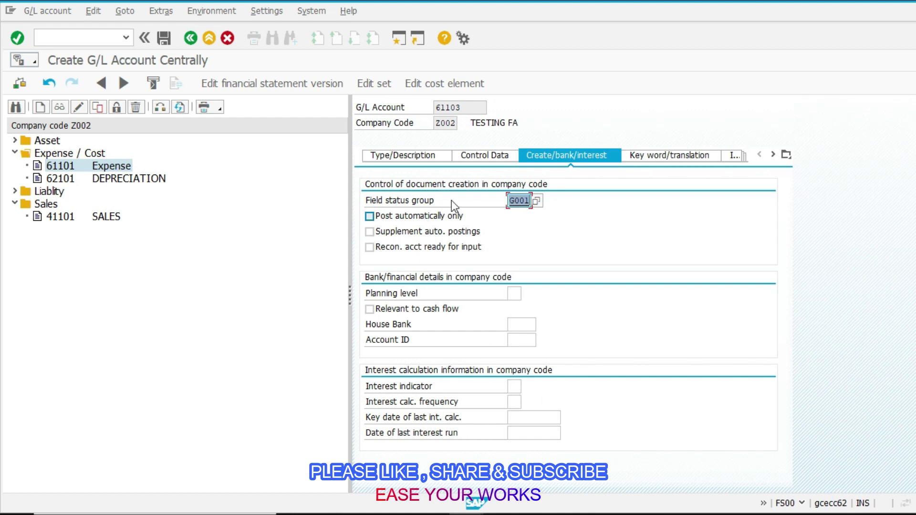
Enable line item display with sort key 001 for the new account and try to save it.
left_click(483, 159)
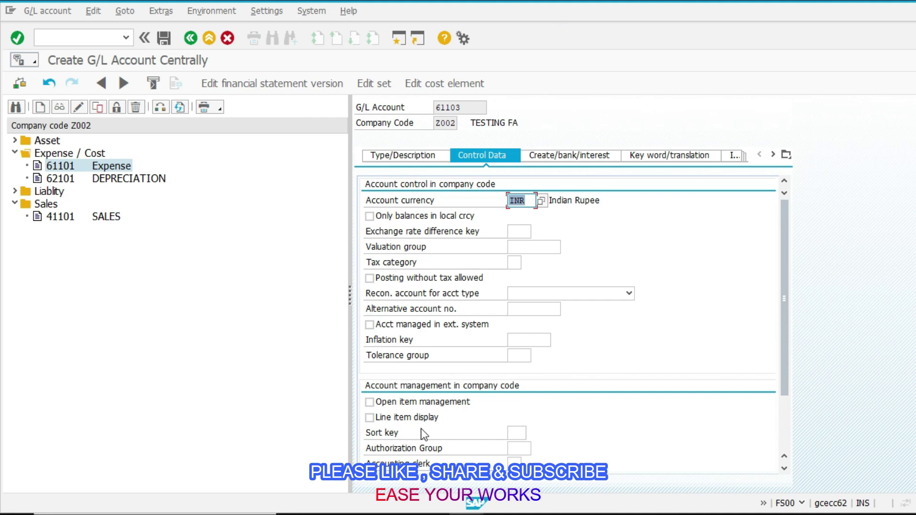
left_click(412, 419)
left_click(520, 433)
type("001")
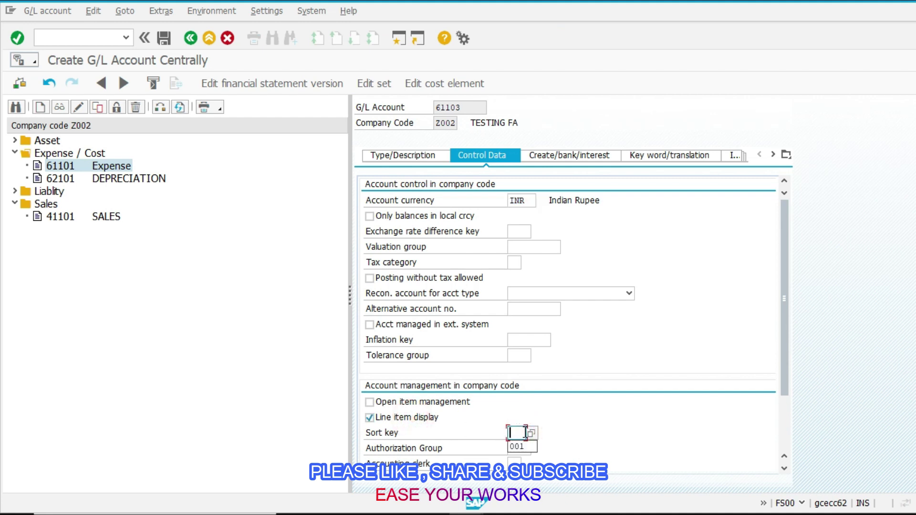
key("ctrl+s")
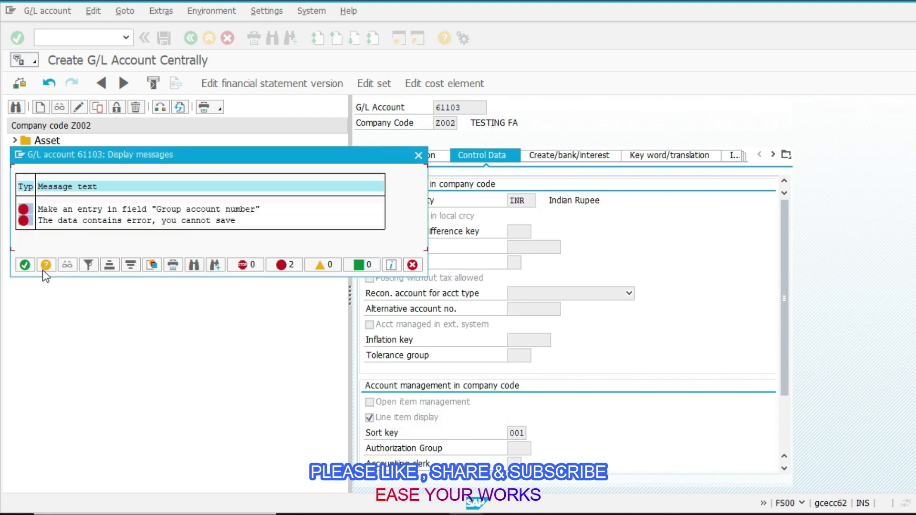
left_click(26, 265)
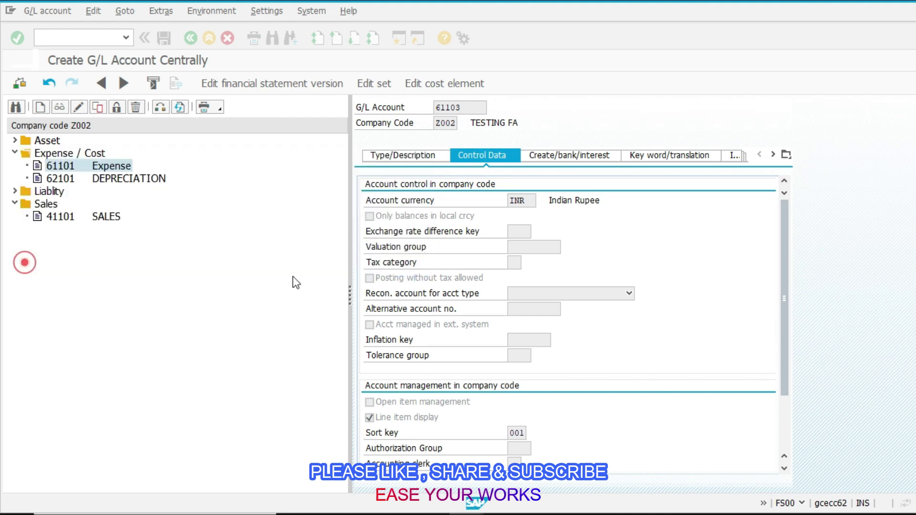
Set the group account number to 22000 and save G/L account 61103.
left_click(515, 355)
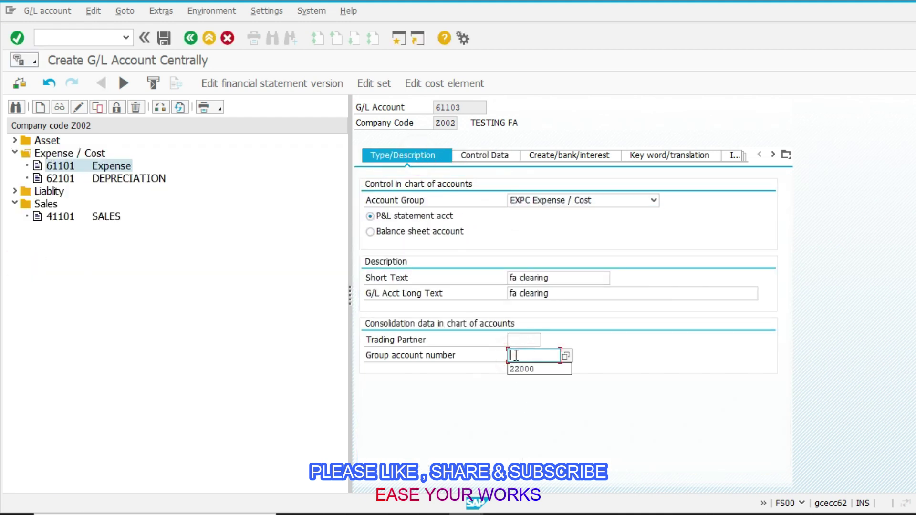
left_click(522, 369)
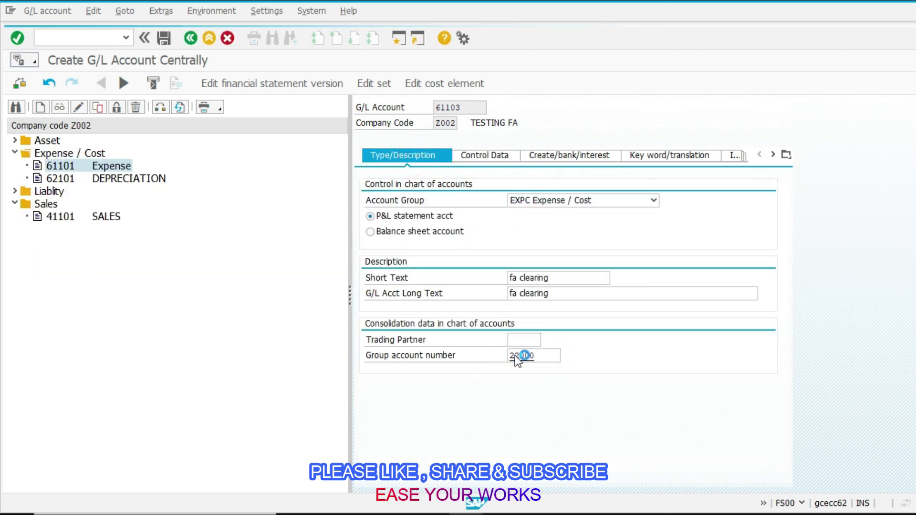
key("ctrl+s")
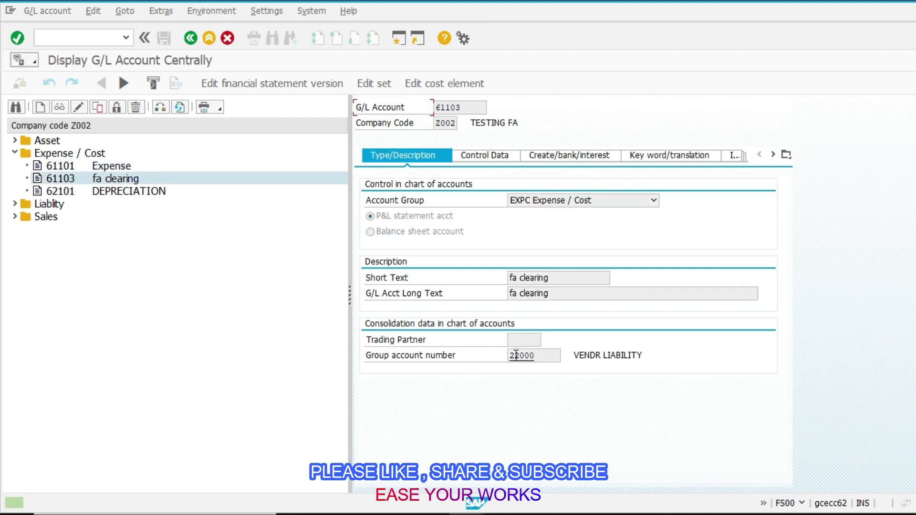
Return to the AO90 balance sheet accounts and set the account for loss on asset retirement without revenue to 61103.
key("alt+Tab")
key("BackSpace")
type("3")
key("Return")
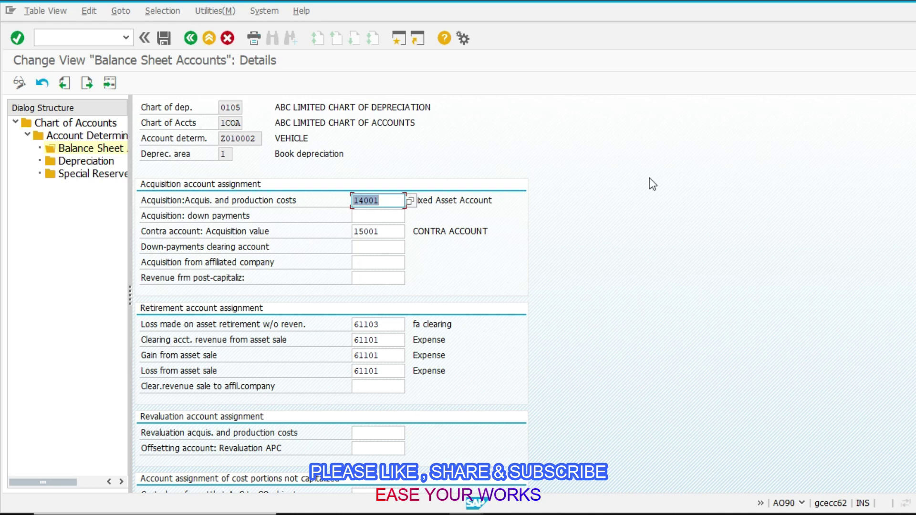
Copy account 61103 into the asset sale revenue clearing, gain from asset sale and loss from asset sale assignments.
left_click(355, 324)
left_click(374, 325)
left_click(382, 335)
left_click_drag(382, 326, 357, 321)
key("ctrl+c")
left_click(384, 338)
double_click(384, 337)
key("ctrl+v")
key("Tab")
key("ctrl+v")
key("Tab")
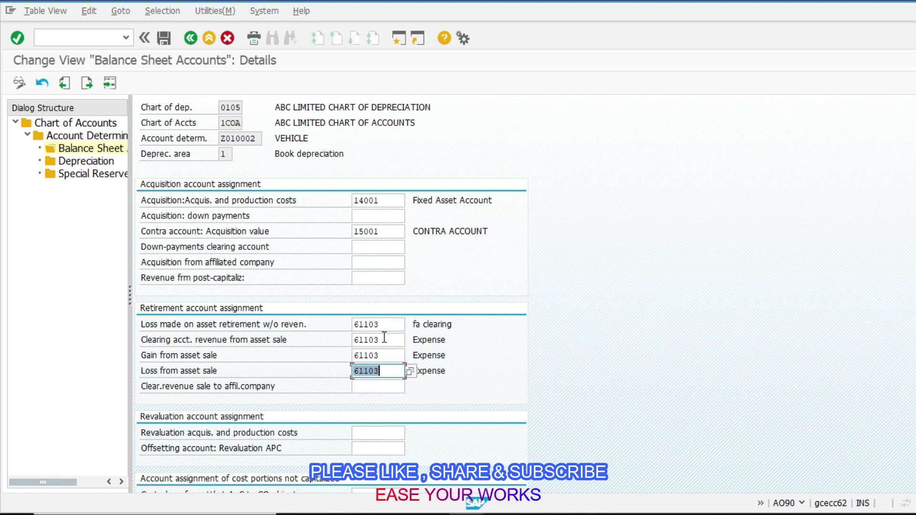
Enter account 61103 for loss from asset sale and validate the vehicle class's retirement account assignments.
key("ctrl+v")
key("Return")
Switch to the ABAON session, leave the pending asset sale entry and launch a transaction from the command history.
key("alt+Tab")
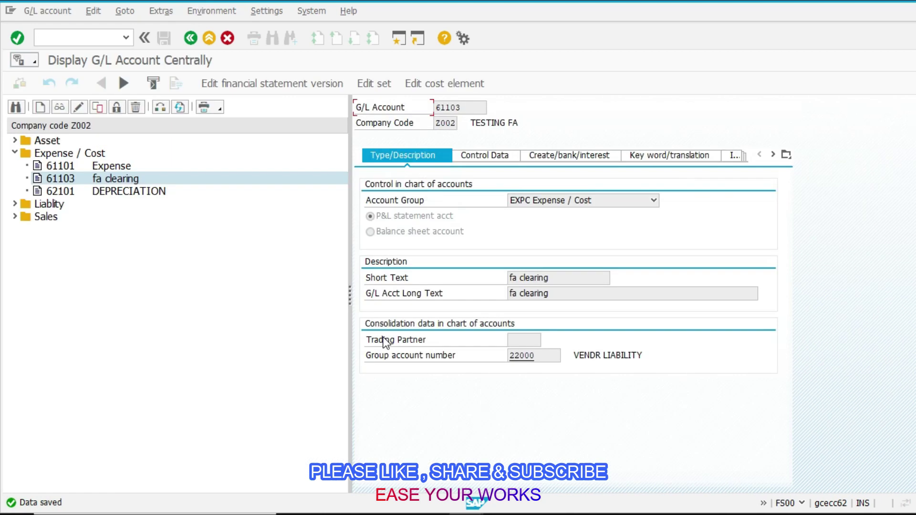
key("alt+Tab")
key("alt+Tab")
left_click(109, 41)
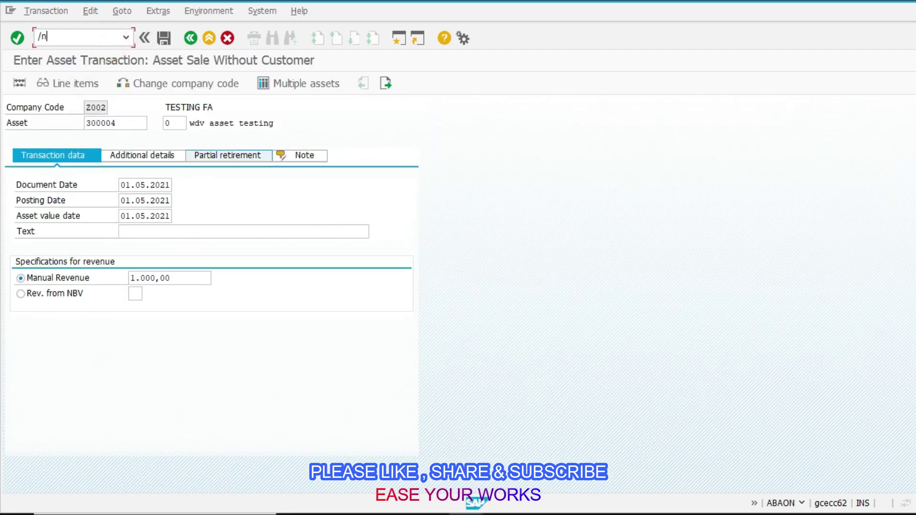
key("Return")
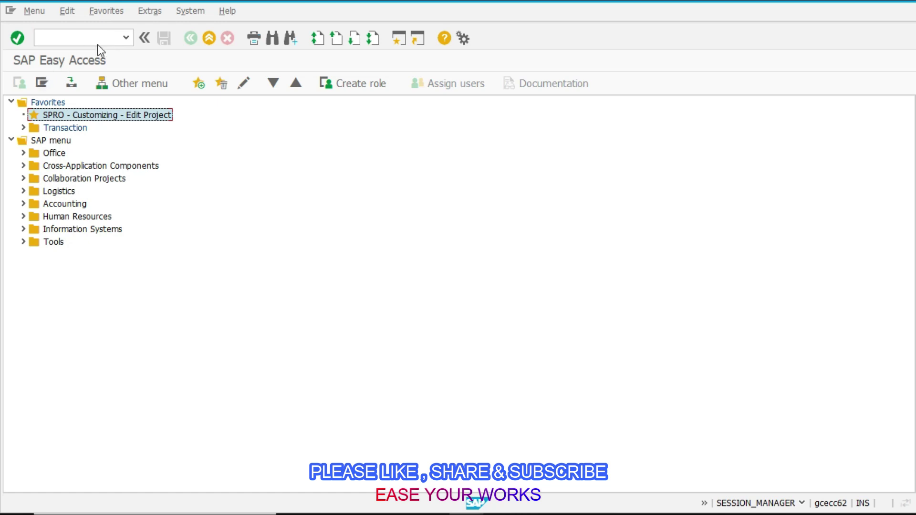
left_click(125, 37)
left_click(94, 80)
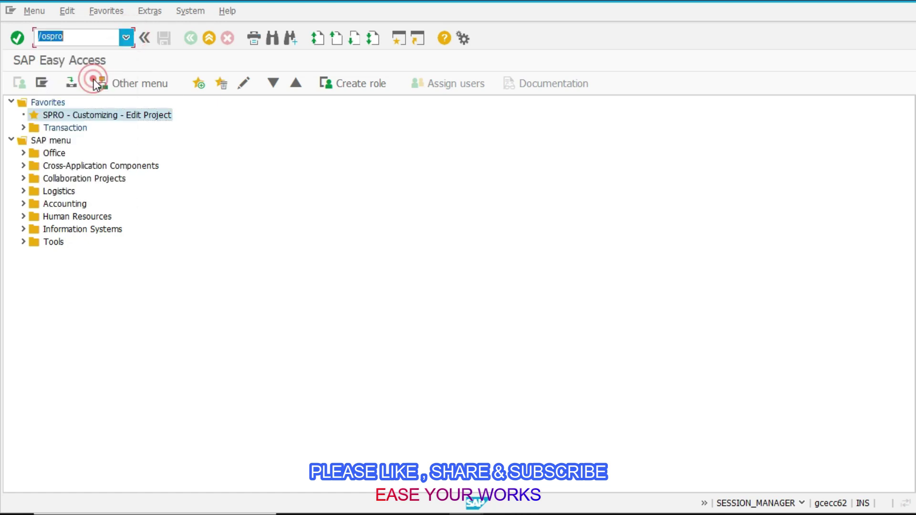
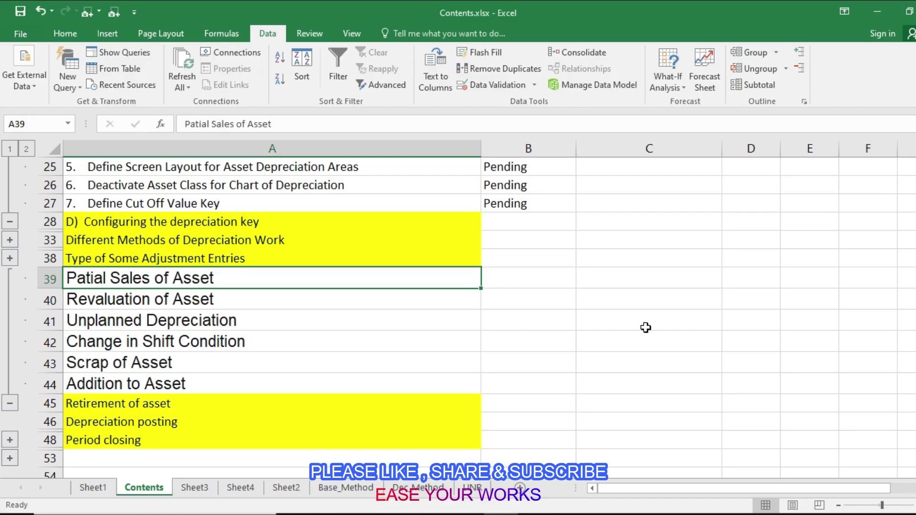
In the Excel Contents sheet, mark Patial Sales of Asset as Done and note transaction ABAON beside it.
key("Right")
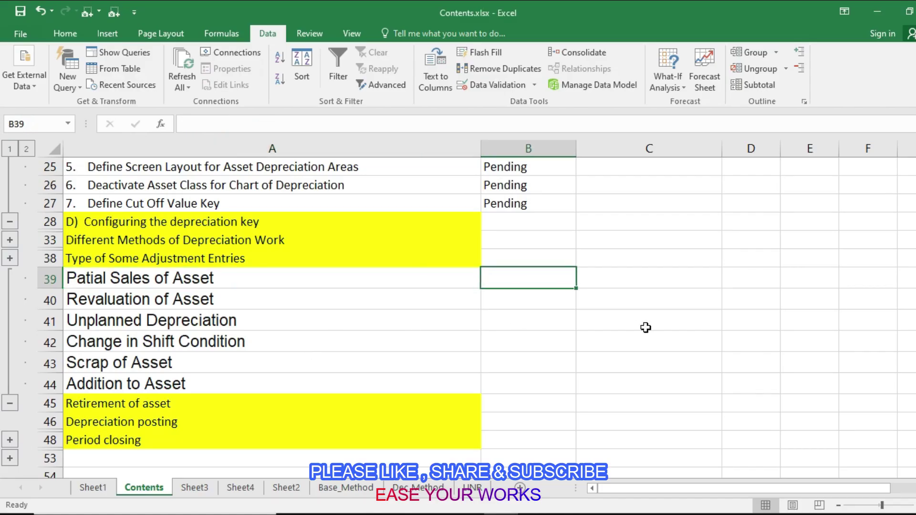
type("Done")
key("Tab")
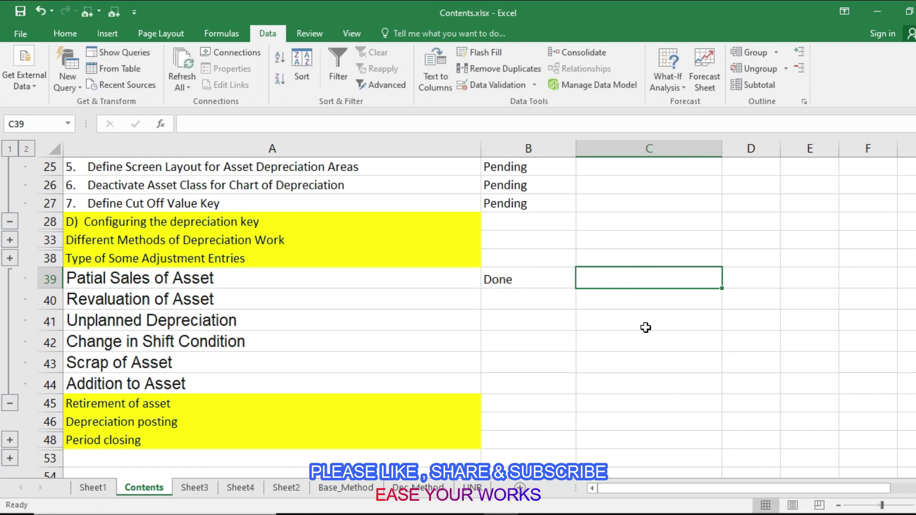
type("AB")
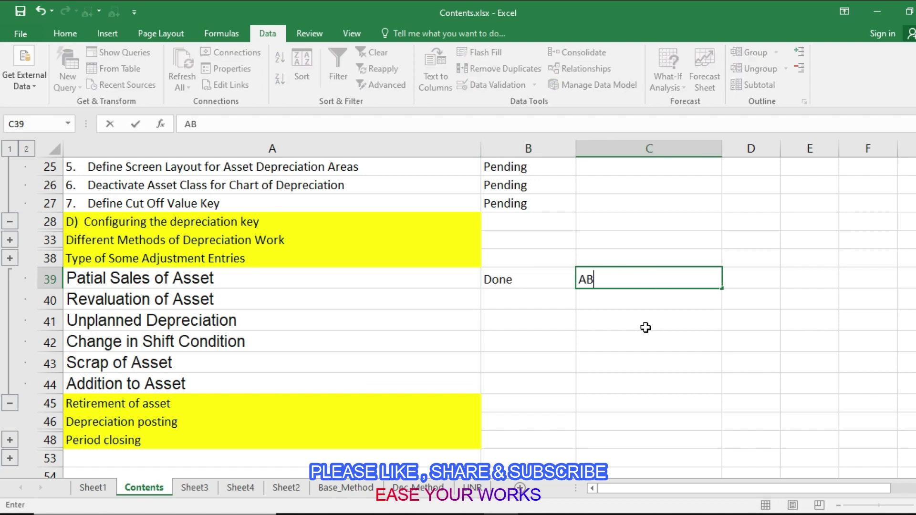
type("AON")
key("Return")
key("Down")
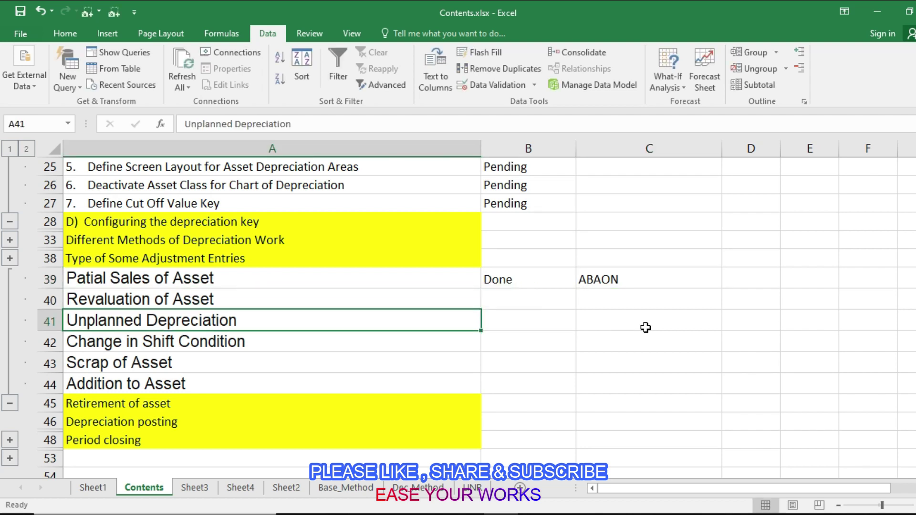
key("Right")
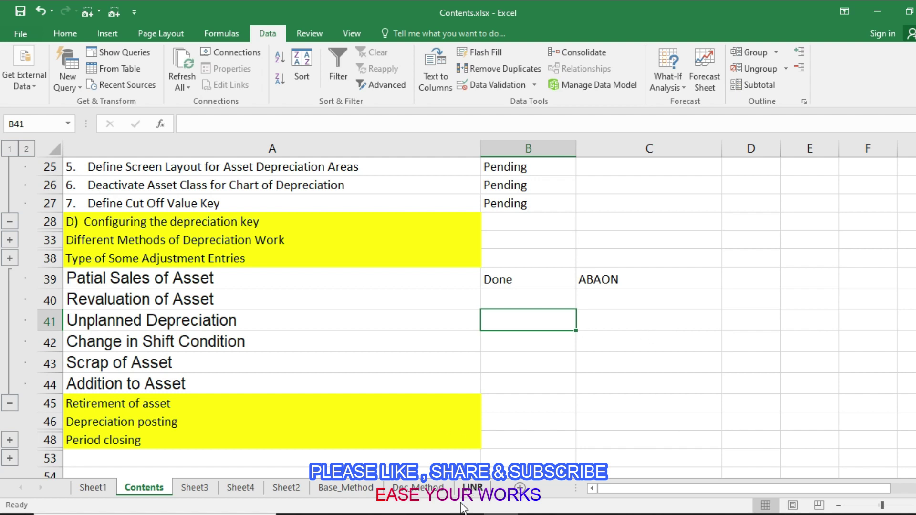
Switch to the SAP session showing AO90, leave it and open transaction ABAVN for asset retirement by scrapping.
mouse_move(466, 514)
left_click(519, 463)
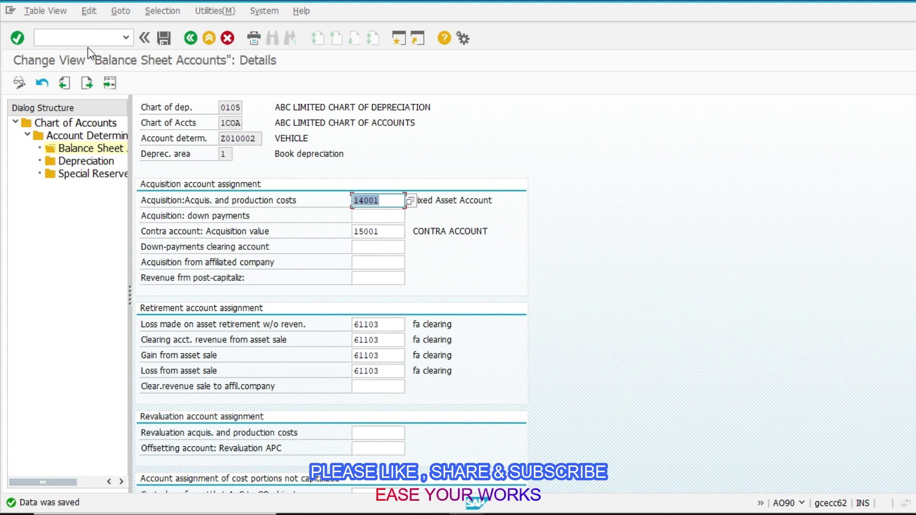
left_click(85, 35)
type("/n")
key("Return")
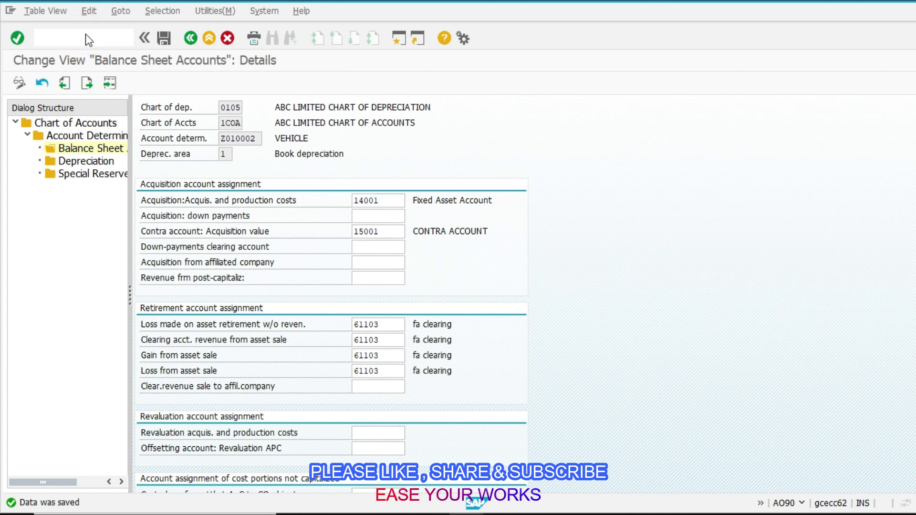
type("aba")
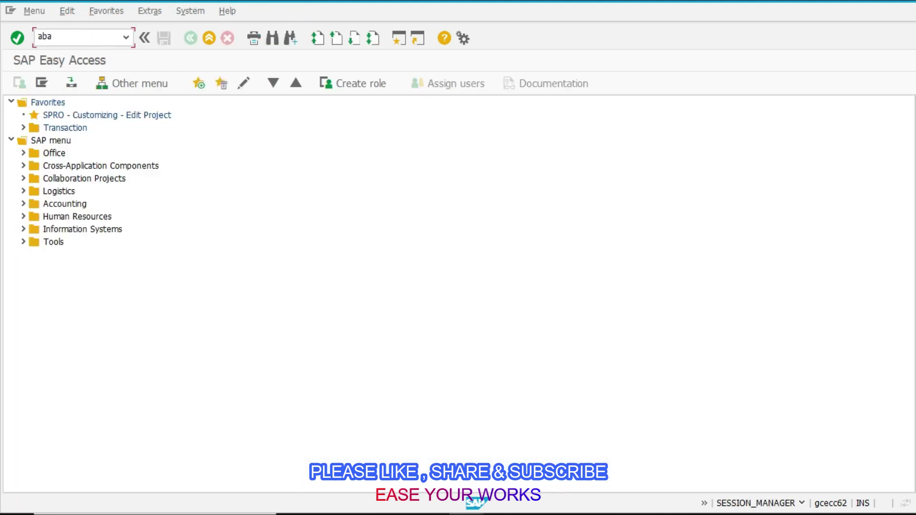
type("vn")
key("Return")
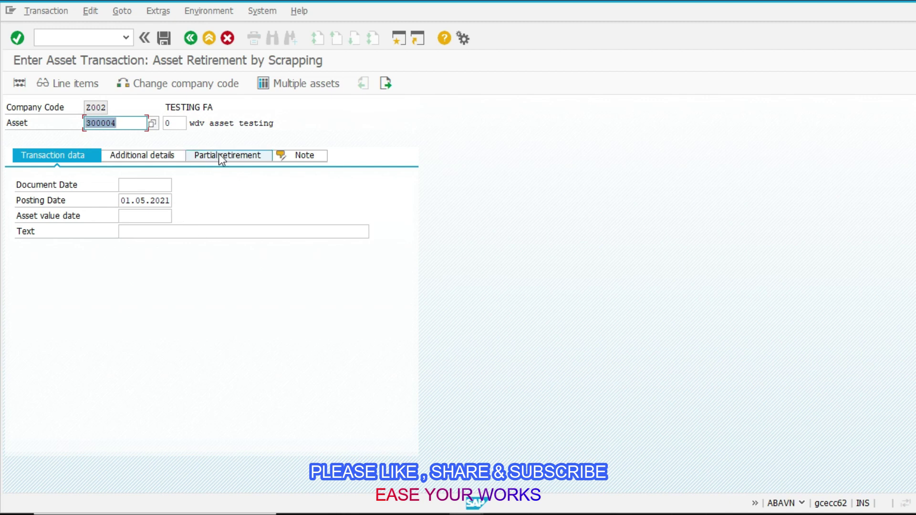
Enter document date 01.04.2021 and asset value date 01.06.2021 for scrapping asset 300004.
key("Return")
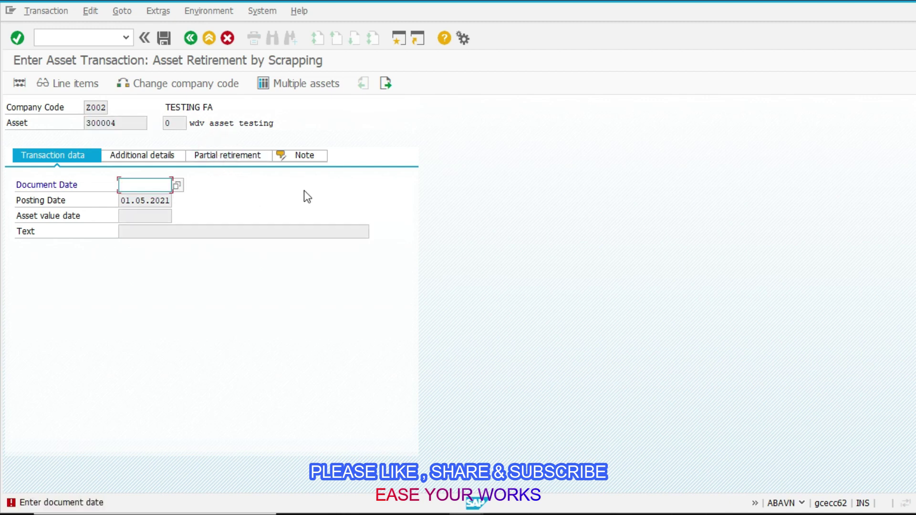
type("010421")
key("Return")
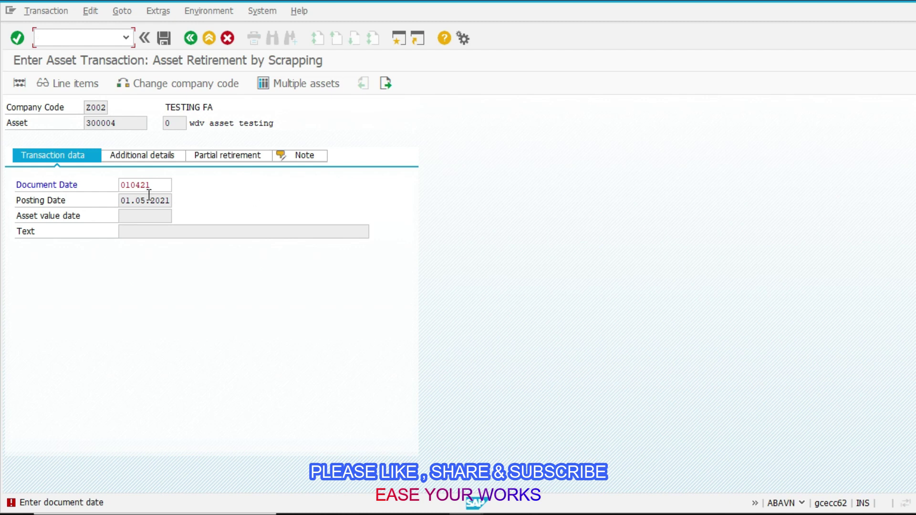
left_click(158, 215)
type("010")
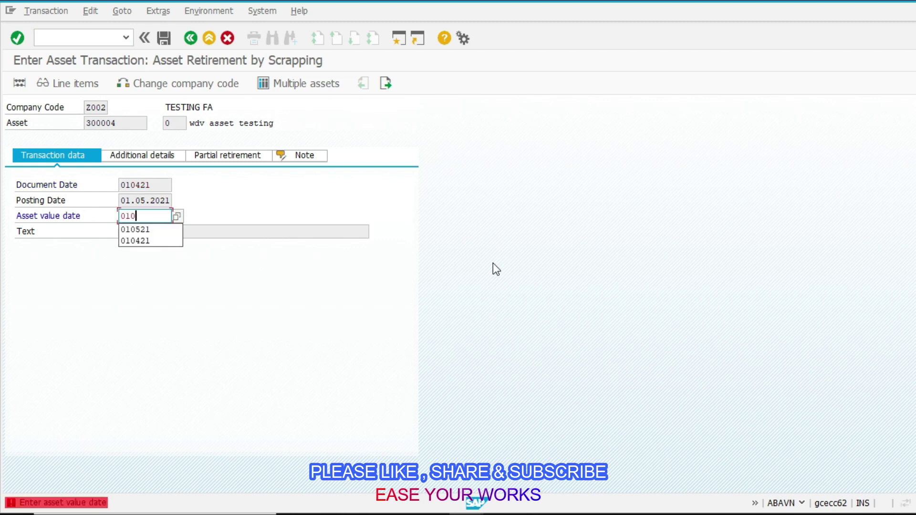
type("621")
key("Return")
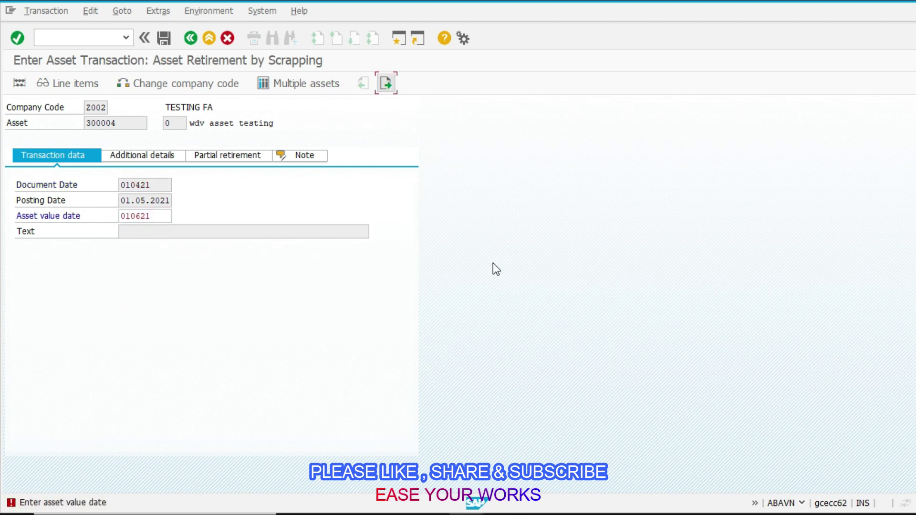
left_click(168, 185)
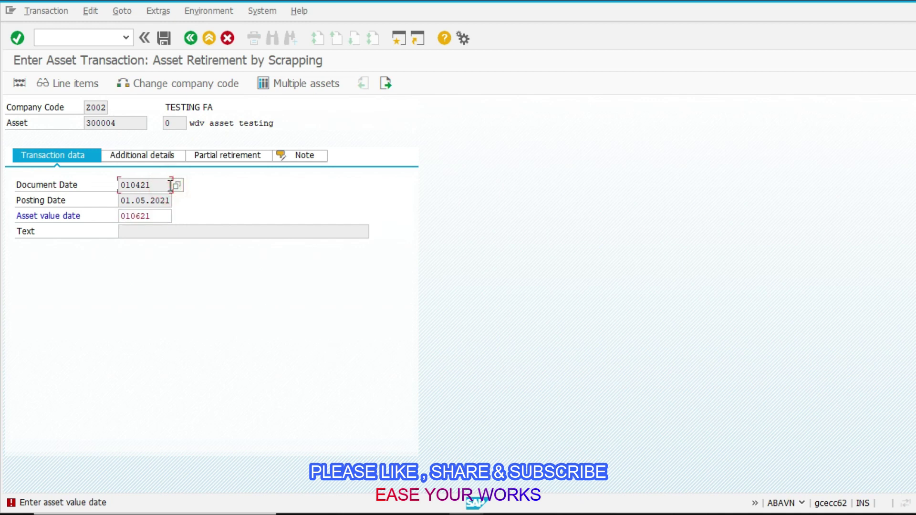
double_click(170, 185)
key("Return")
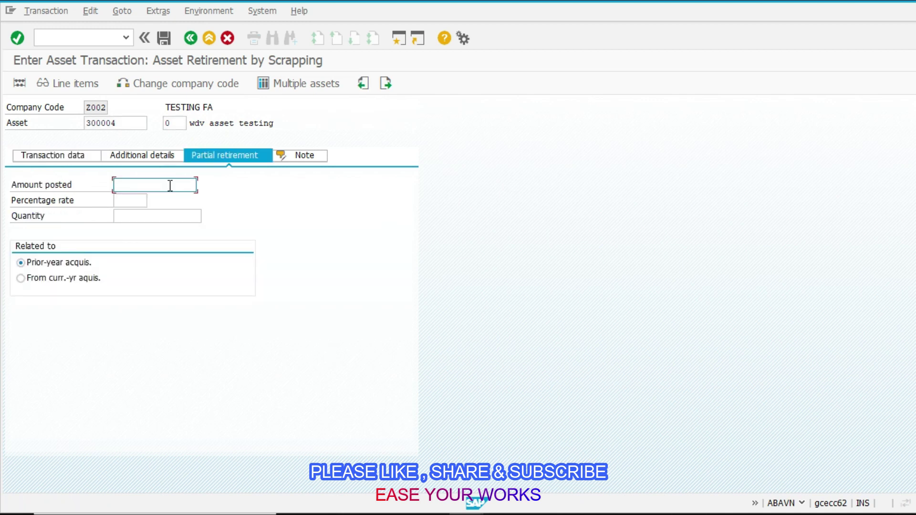
Change both the document date and the posting date of the scrapping transaction to 01.06.2021.
left_click(76, 155)
left_click(158, 185)
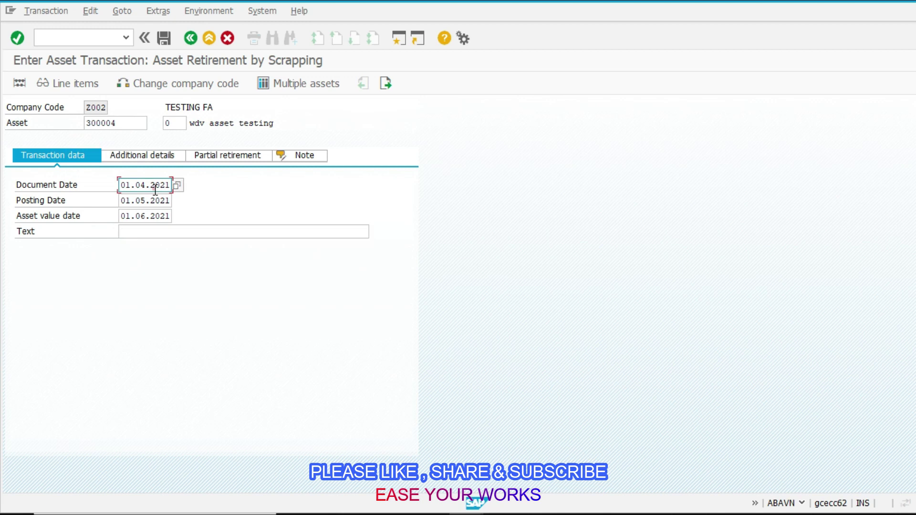
key("Left")
key("Left")
key("Left")
key("shift+Right")
type("6")
key("Tab")
type("01.06.2021")
key("Tab")
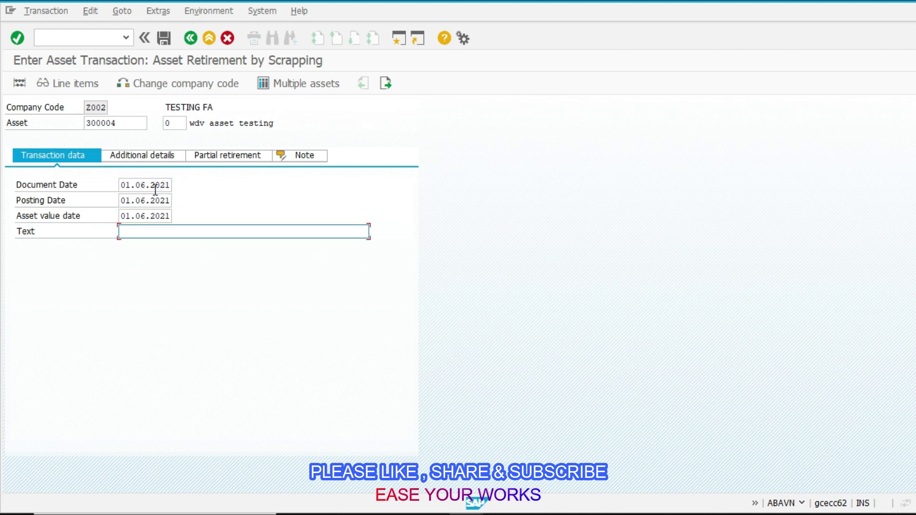
Set a partial retirement amount of 10000 related to the current-year acquisition and post the scrapping.
left_click(197, 154)
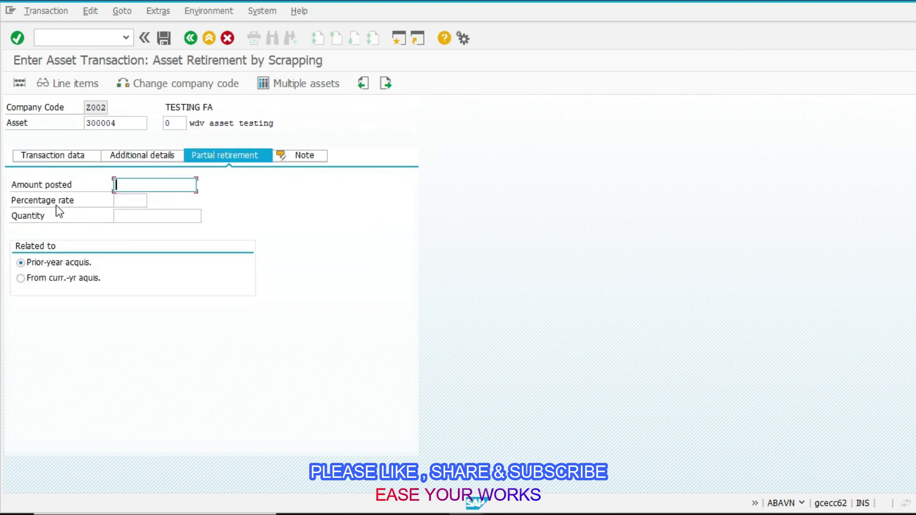
type("10000")
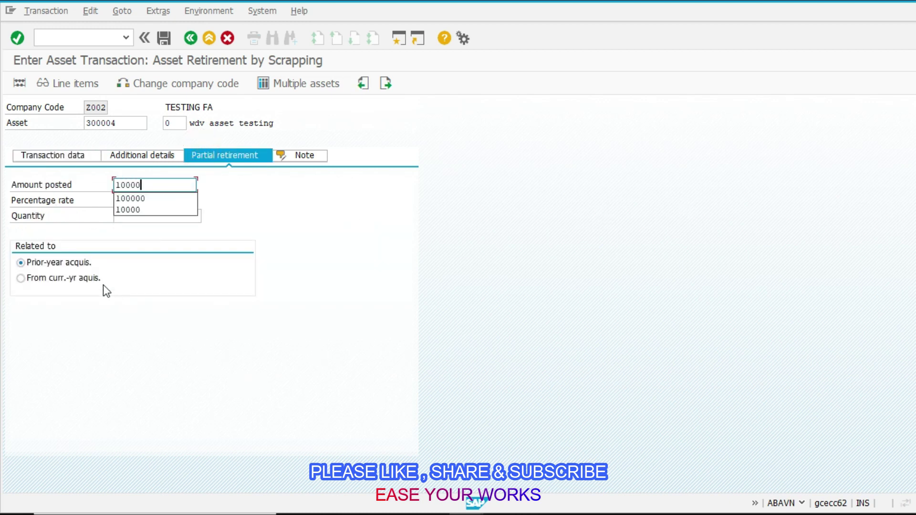
left_click(77, 277)
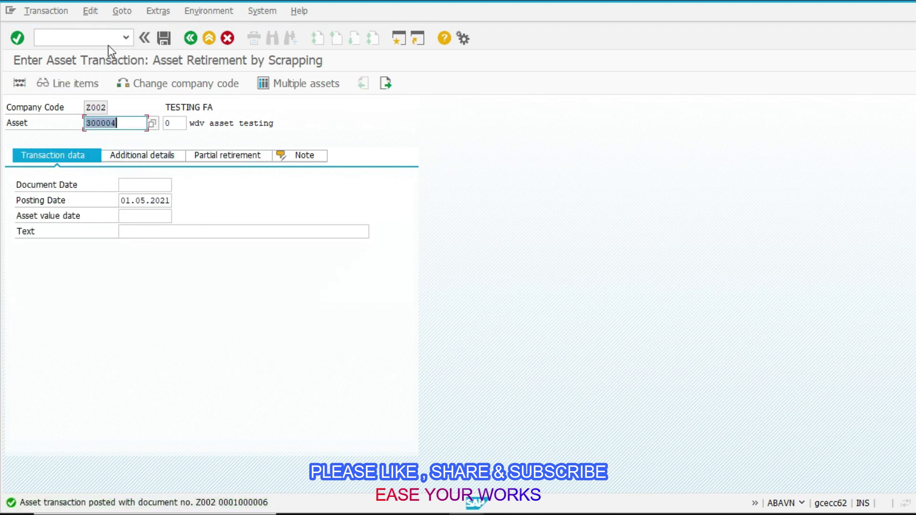
Switch to the FS00 session, leave it and open the asset values of asset 300004 through transaction AS03.
left_click(82, 39)
key("alt+Tab")
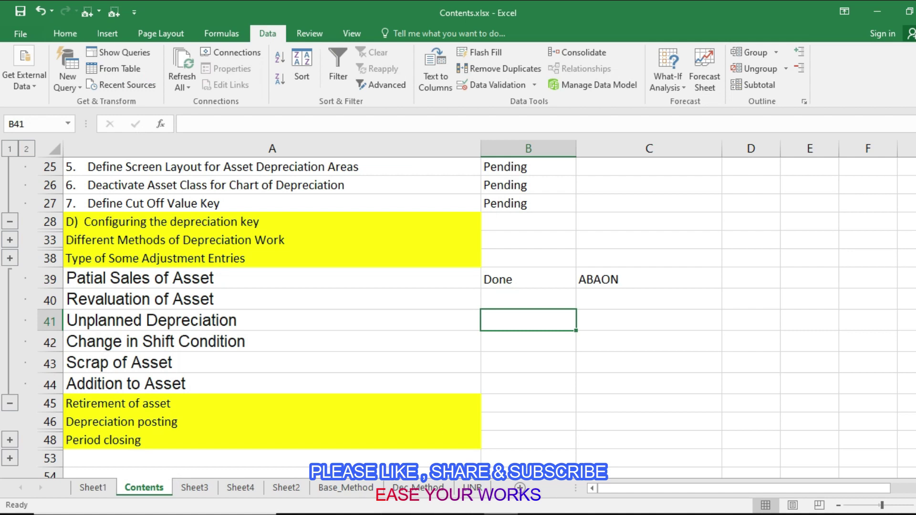
left_click(701, 461)
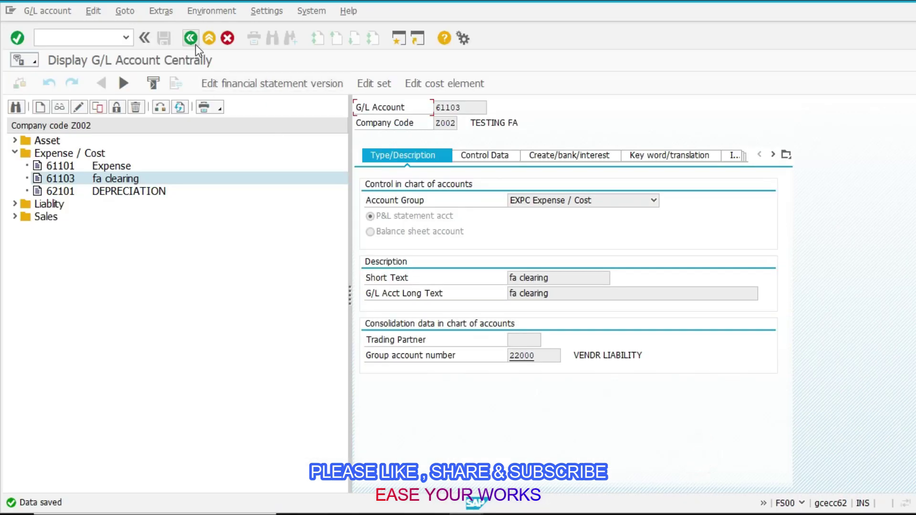
left_click(191, 38)
type("as03")
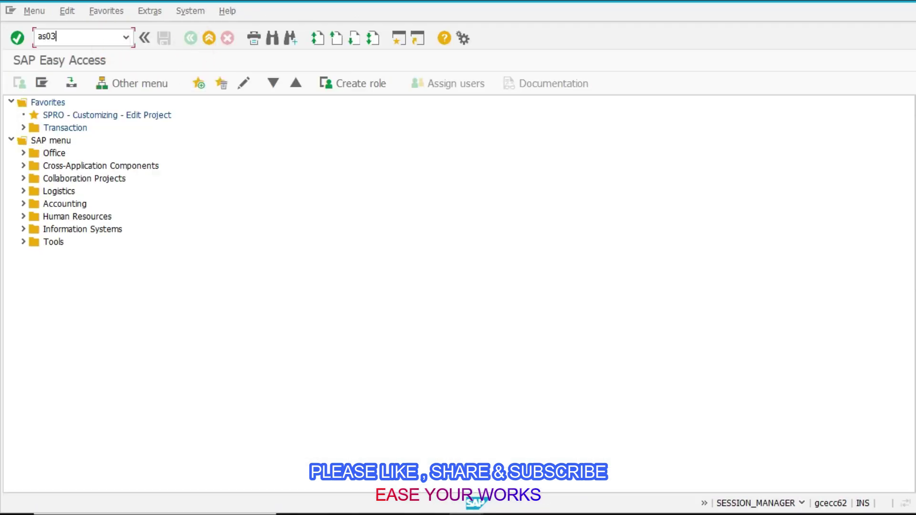
key("Return")
left_click(253, 84)
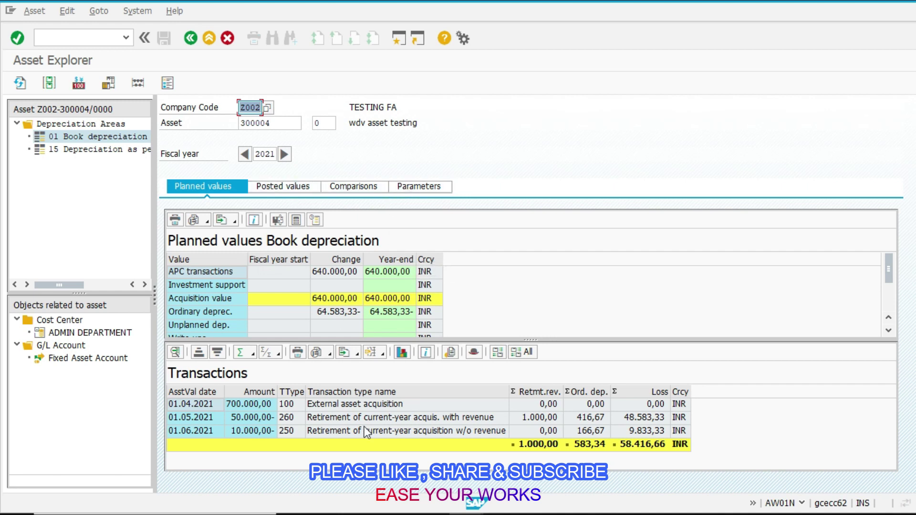
Examine the asset's scrapping transaction, periodic posted depreciation and multi-year comparison, and return to the Excel Contents sheet.
left_click(254, 433)
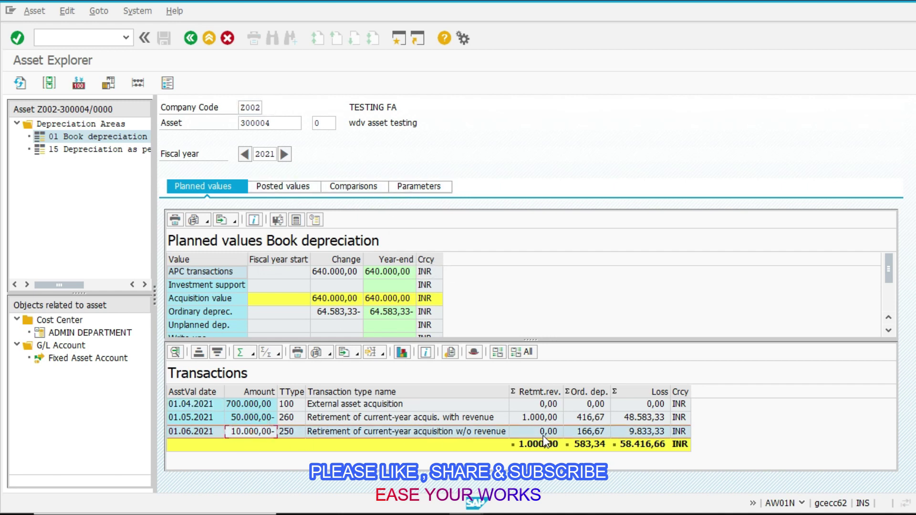
left_click(306, 187)
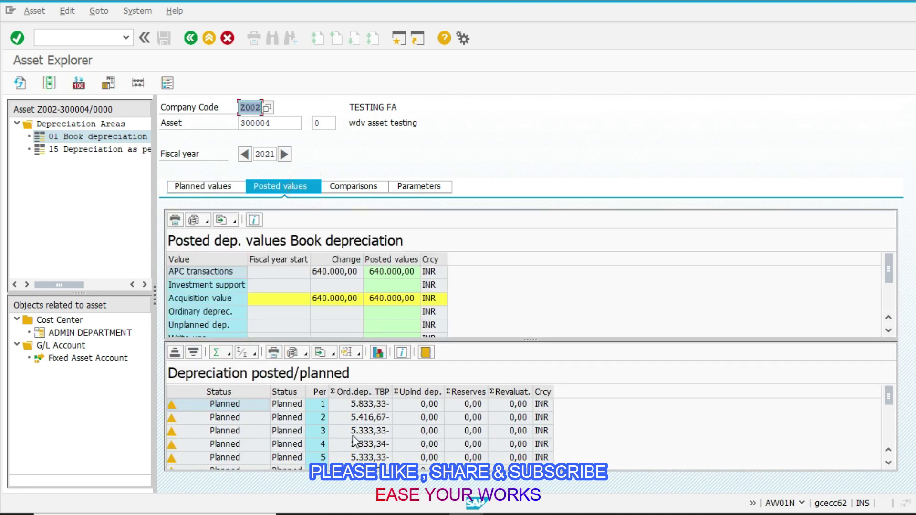
left_click(373, 419)
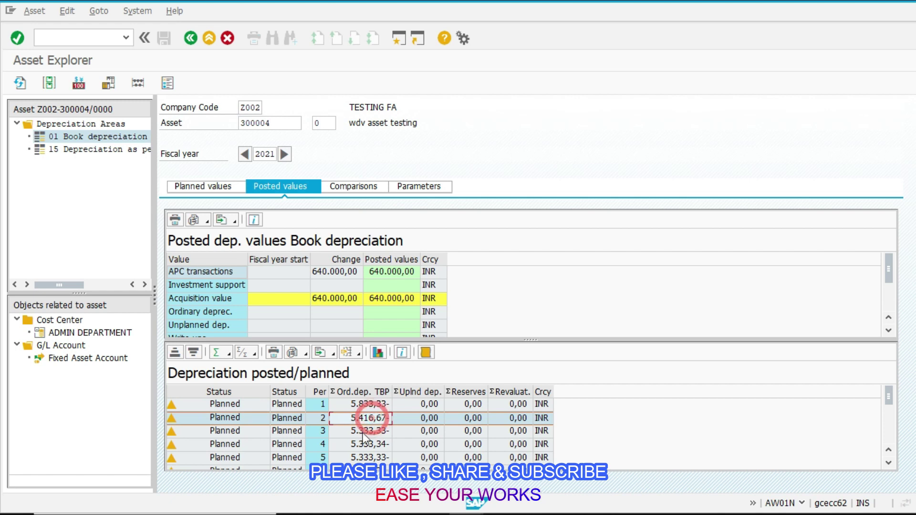
left_click(354, 431)
scroll(354, 433, "down", 3)
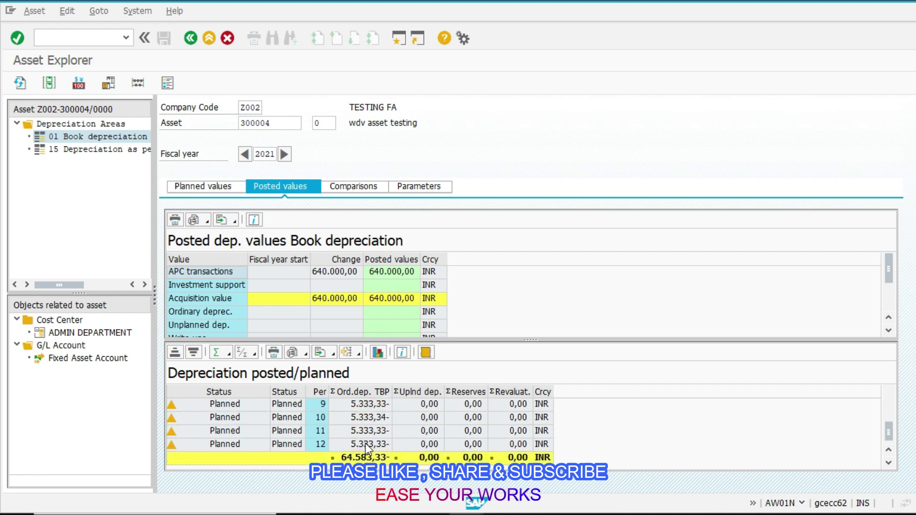
scroll(354, 434, "up", 3)
left_click(353, 188)
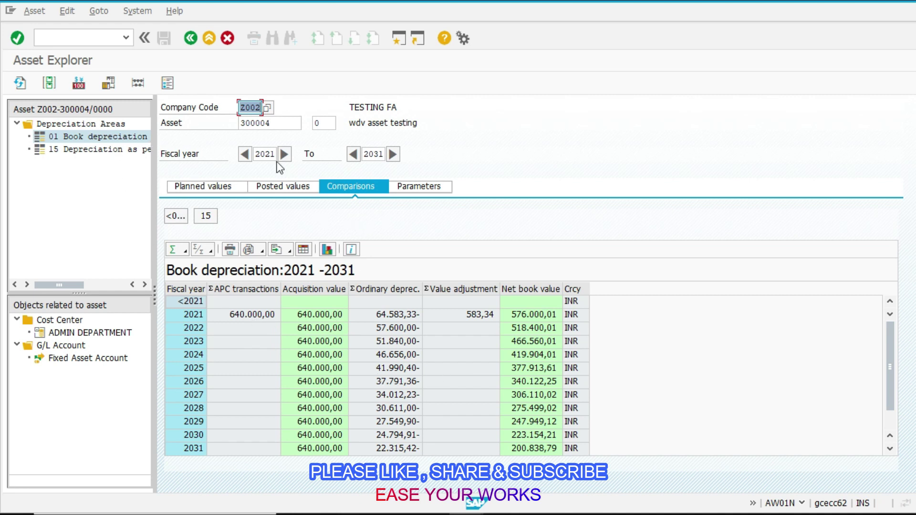
left_click(501, 514)
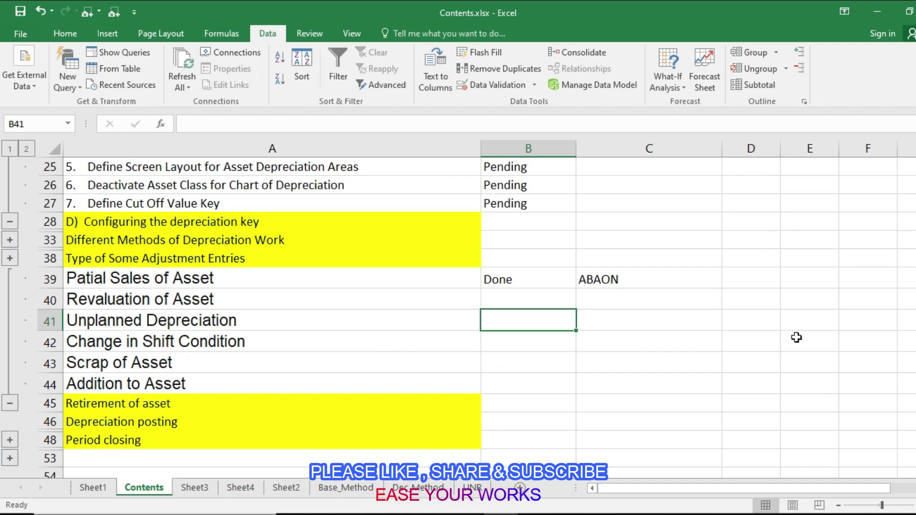
Mark the Scrap of Asset topic as Done in column B of the Contents sheet.
key("Down")
key("Down")
type("Df")
key("BackSpace")
type("on")
key("Return")
key("Left")
key("Right")
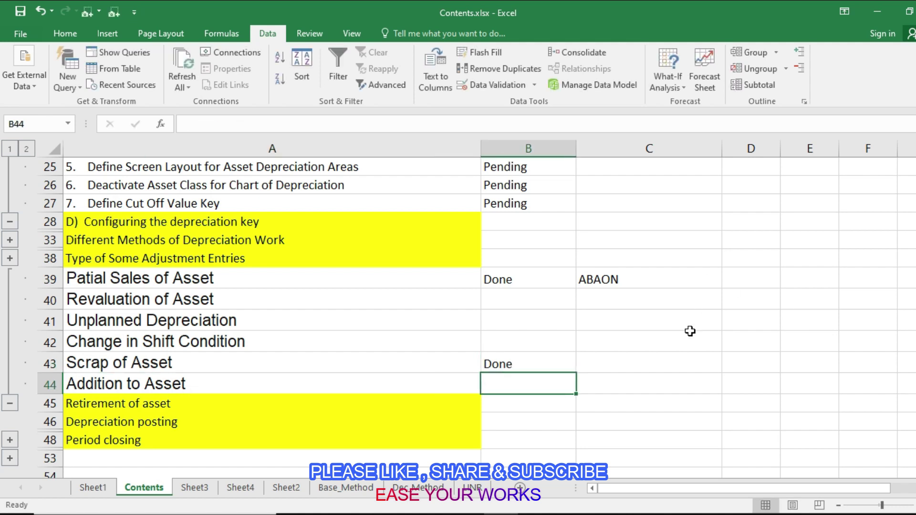
Switch to the SAP scrapping session and start transaction ABZON there.
left_click(465, 514)
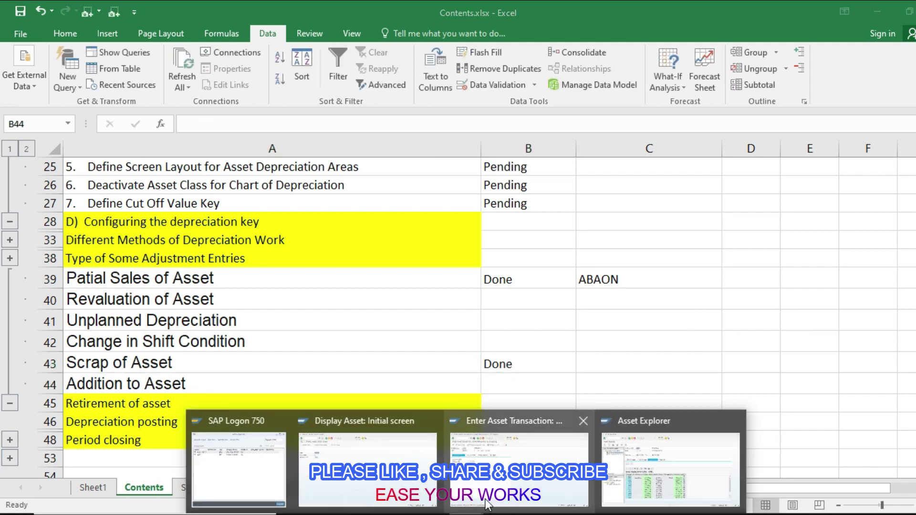
left_click(520, 468)
left_click(83, 38)
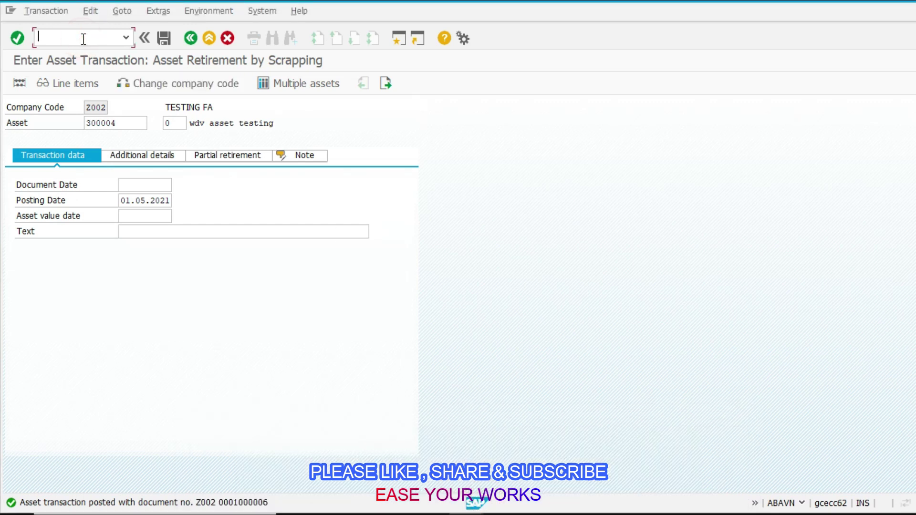
type("/nabzon")
key("Return")
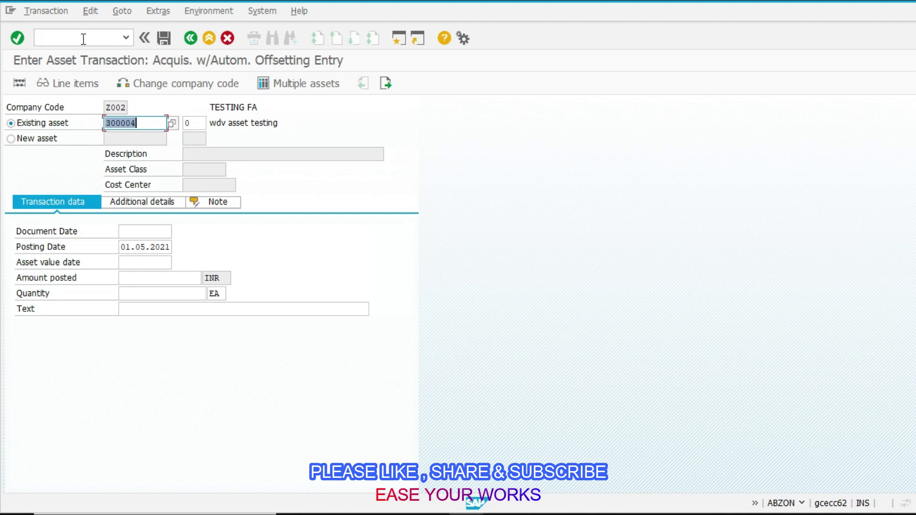
Set the document date, posting date and asset value date of the acquisition for asset 300004 to 01.08.2021.
key("Tab")
key("Tab")
type("0")
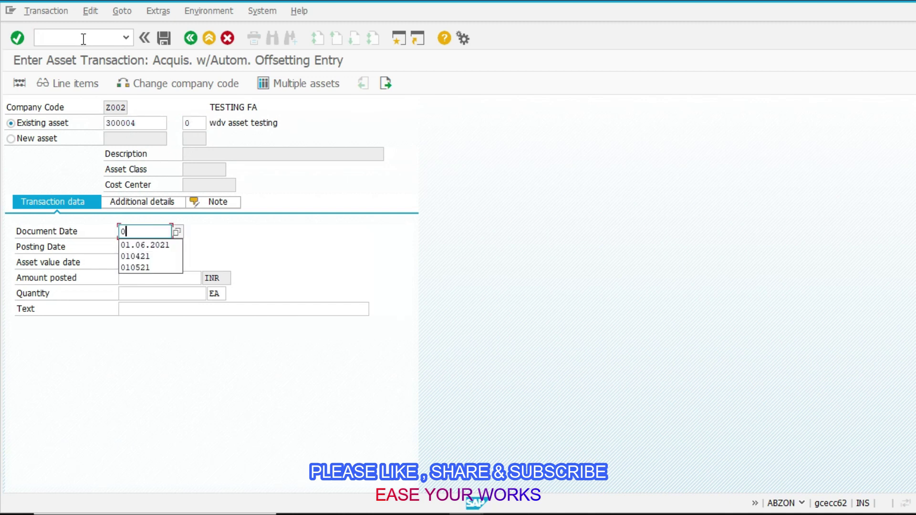
type("1.05.2021052")
key("Tab")
key("shift+Tab")
type("010821")
key("Tab")
type("010821")
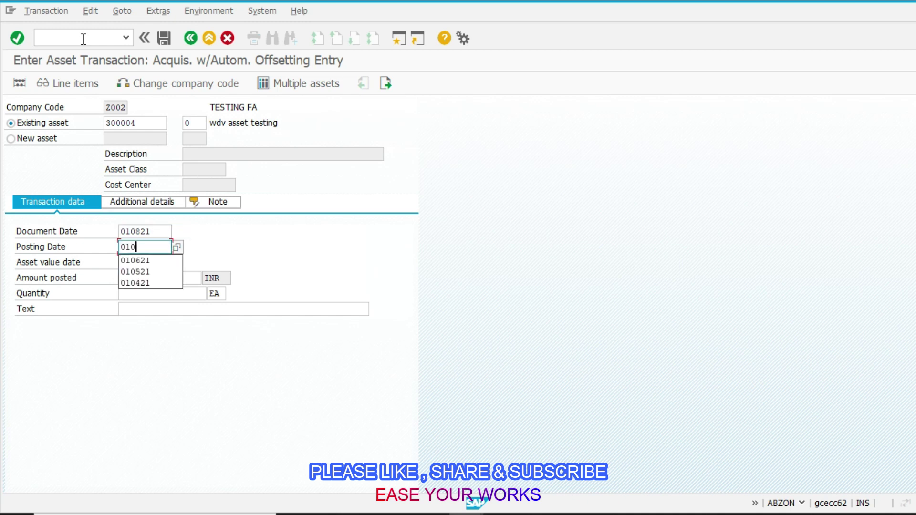
key("Tab")
type("010821")
key("Tab")
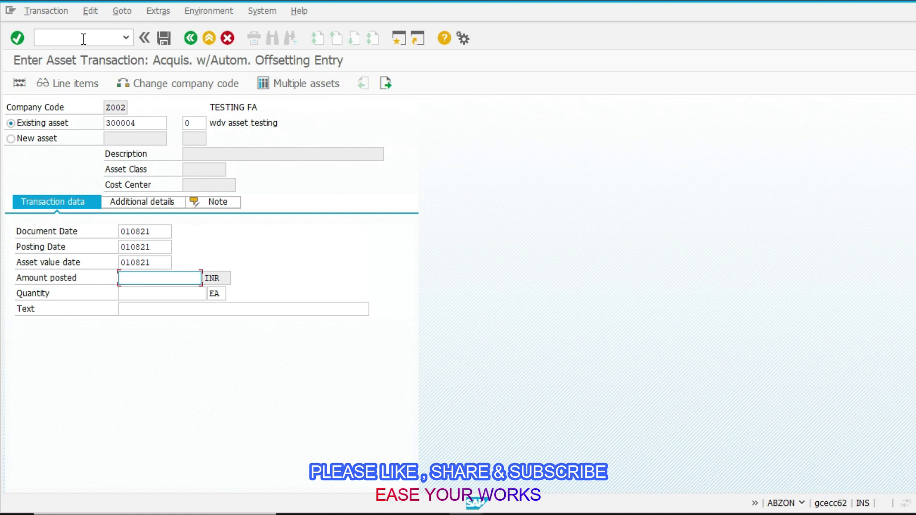
Enter an acquisition amount of 40000 INR with a quantity of 1 EA and post the asset addition.
type("40000")
key("Tab")
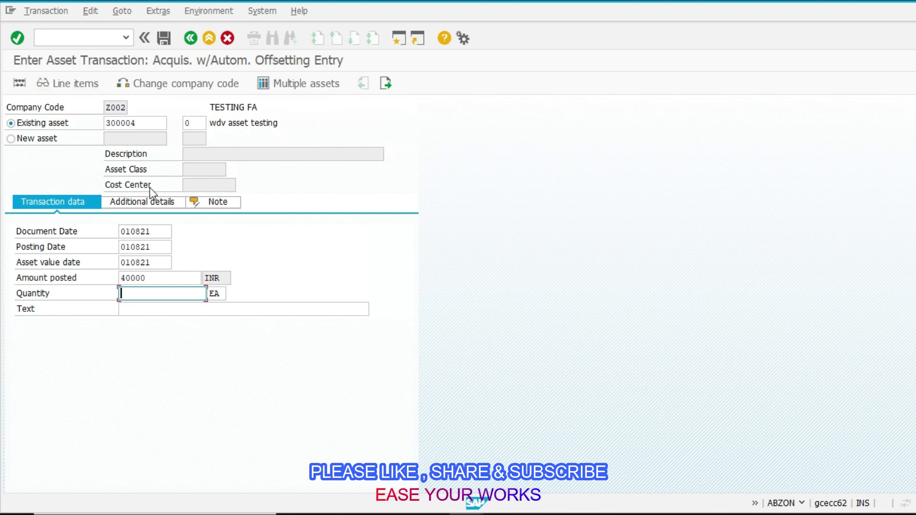
left_click(148, 201)
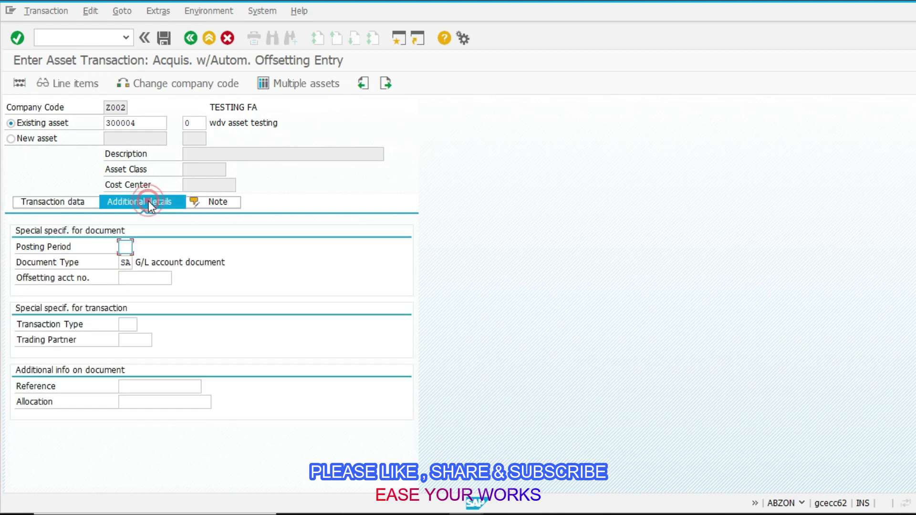
left_click(46, 202)
key("Return")
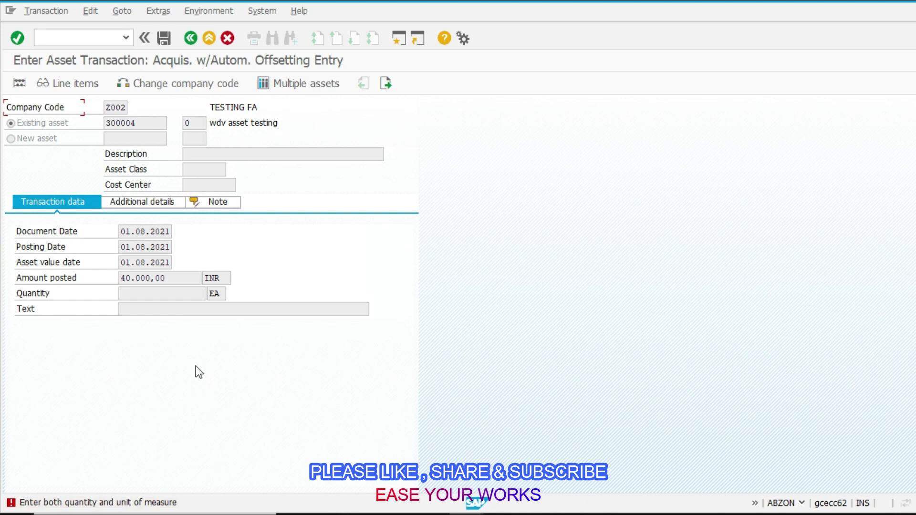
left_click(152, 292)
key("Return")
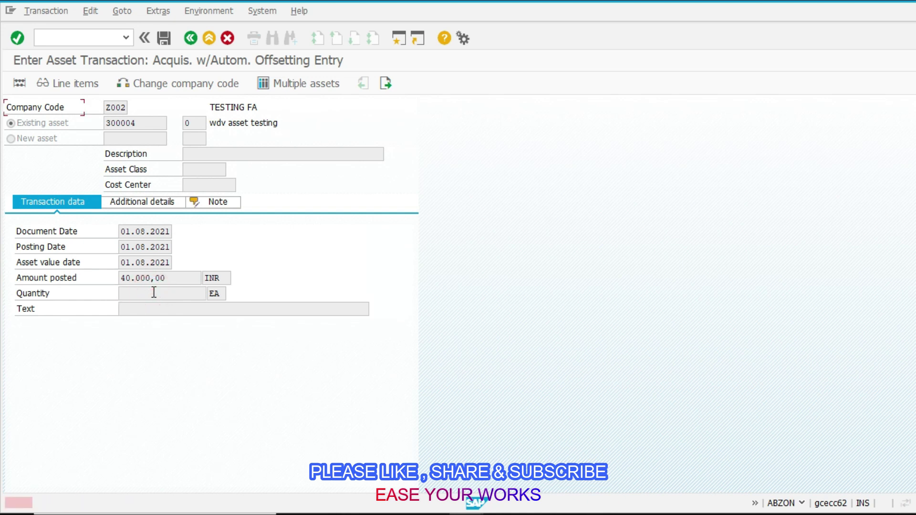
left_click(154, 292)
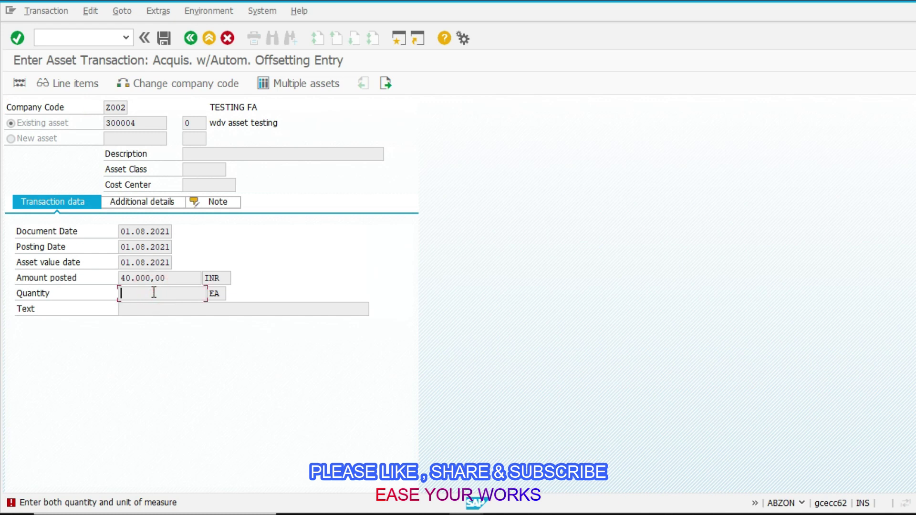
left_click(153, 292)
type("1")
key("ctrl+s")
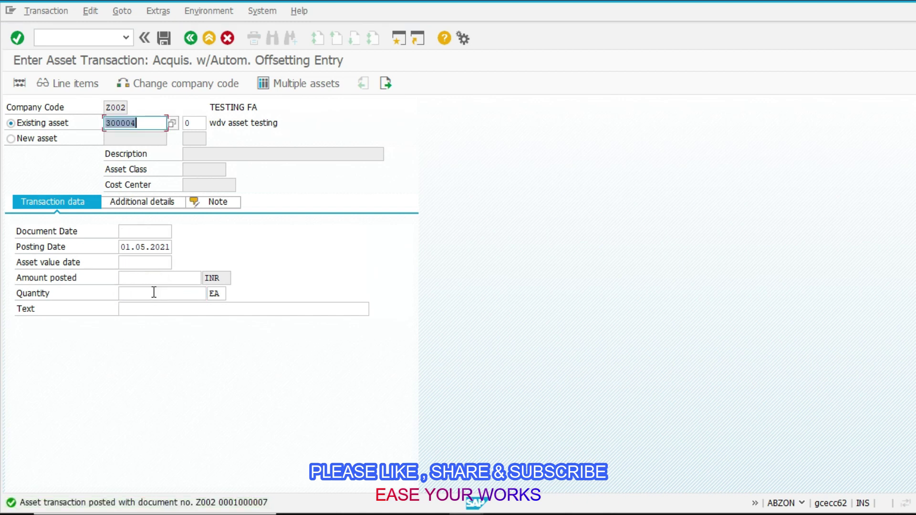
Leave the acquisition transaction and open the asset values of asset 300004 through transaction AS03.
left_click(191, 40)
type("as03")
key("Return")
left_click(232, 83)
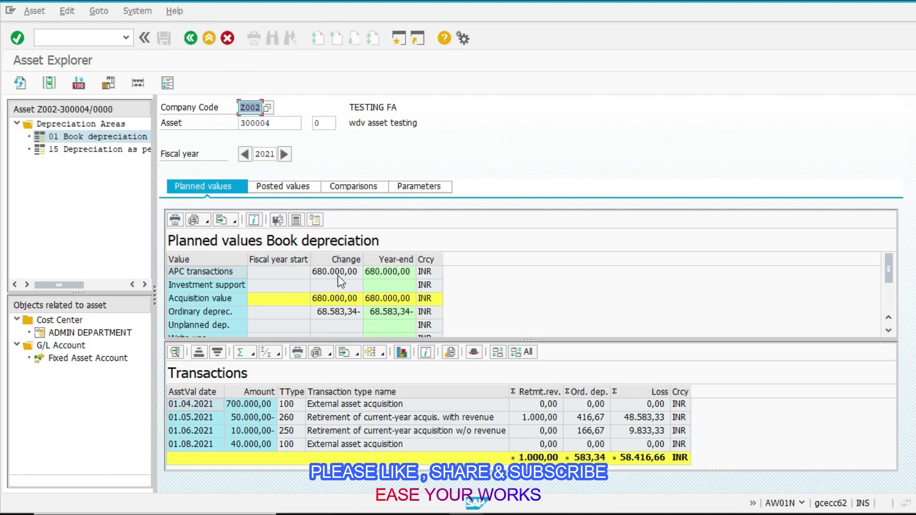
Examine the asset's multi-year comparison, planned values, acquisition transaction, depreciation parameters and periodic posted depreciation.
left_click(353, 186)
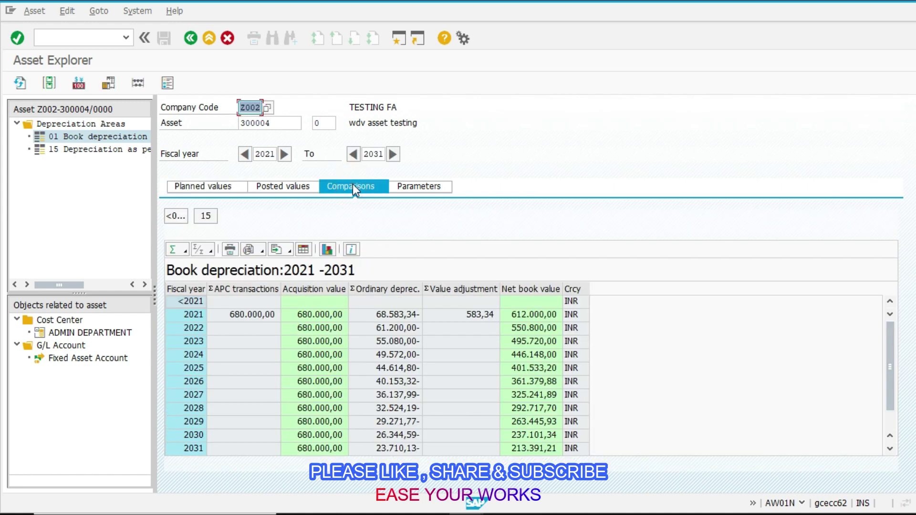
left_click(265, 190)
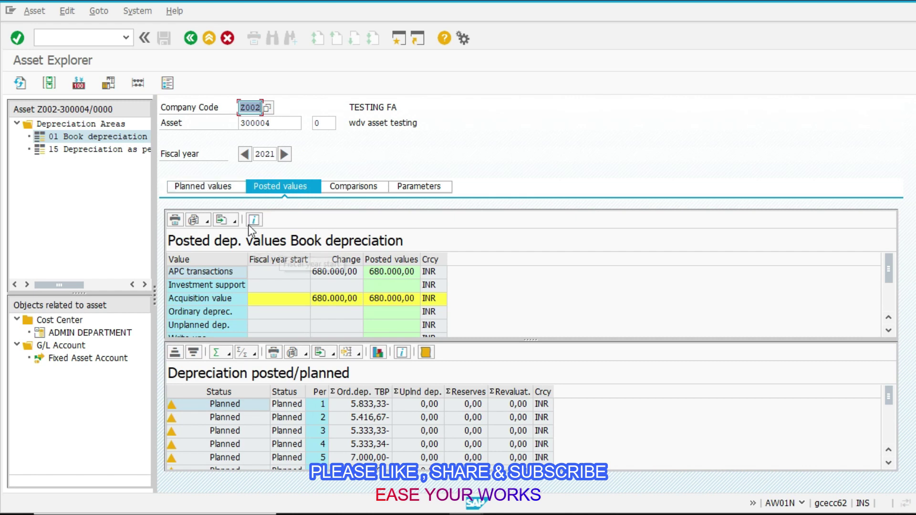
left_click(224, 190)
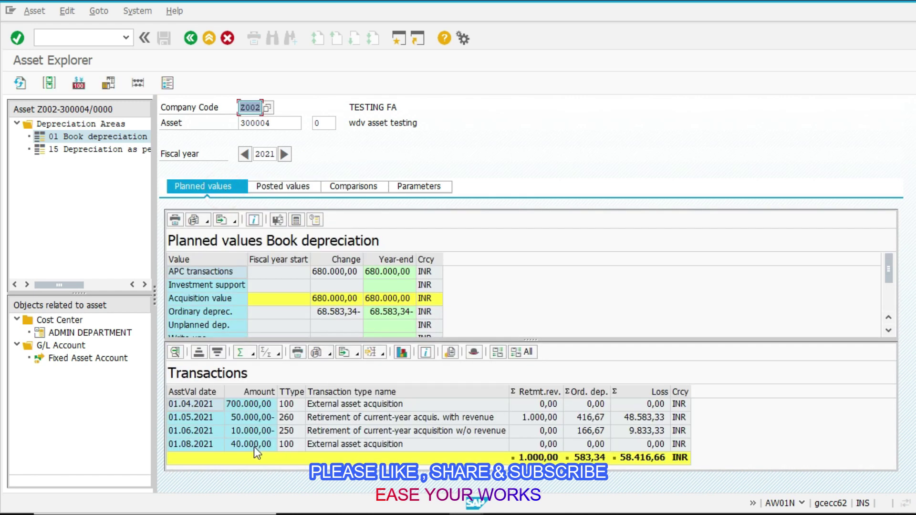
left_click(187, 447)
left_click(401, 186)
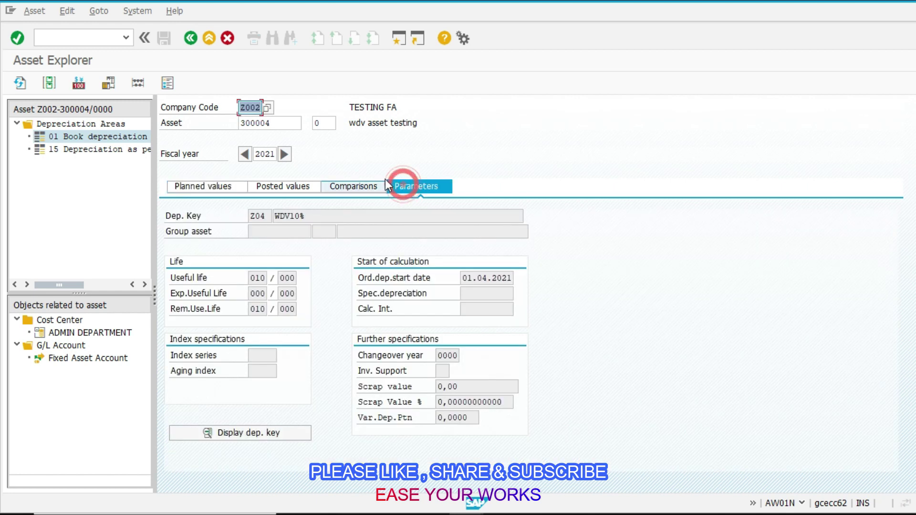
left_click(339, 187)
left_click(257, 315)
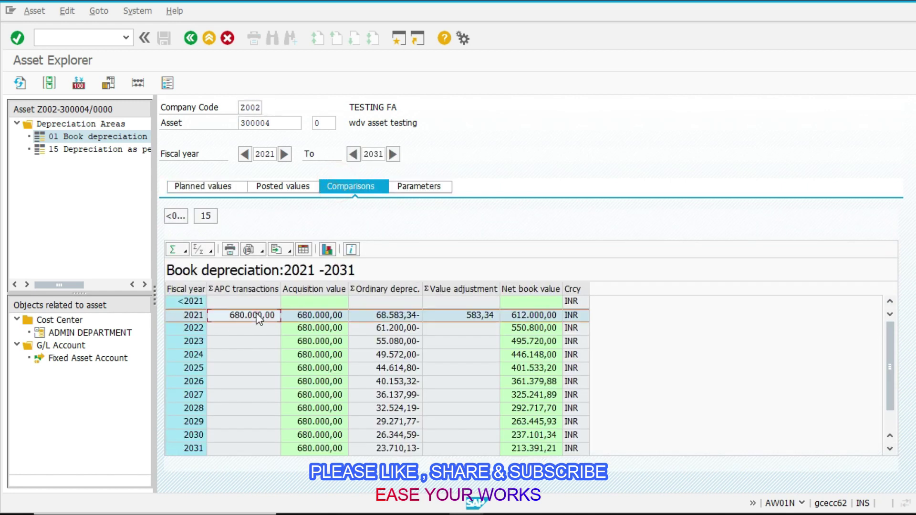
left_click(278, 189)
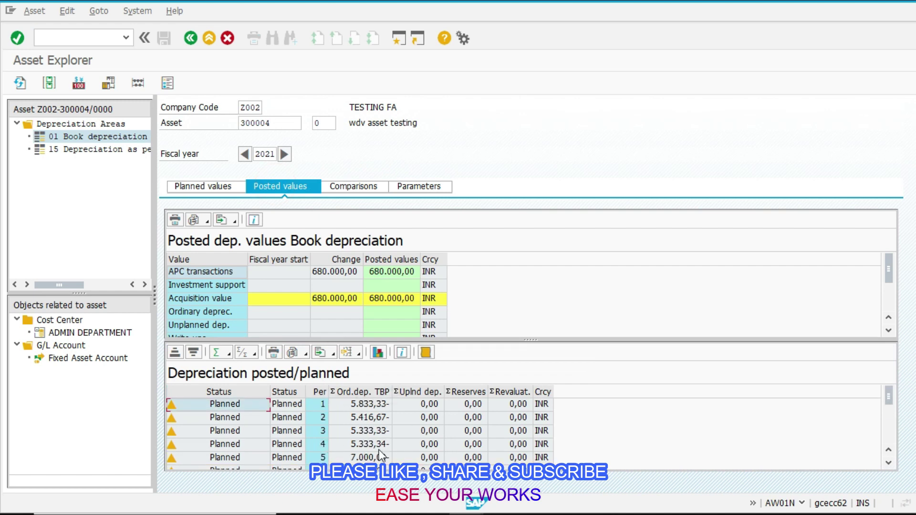
scroll(379, 451, "down", 2)
scroll(366, 427, "up", 1)
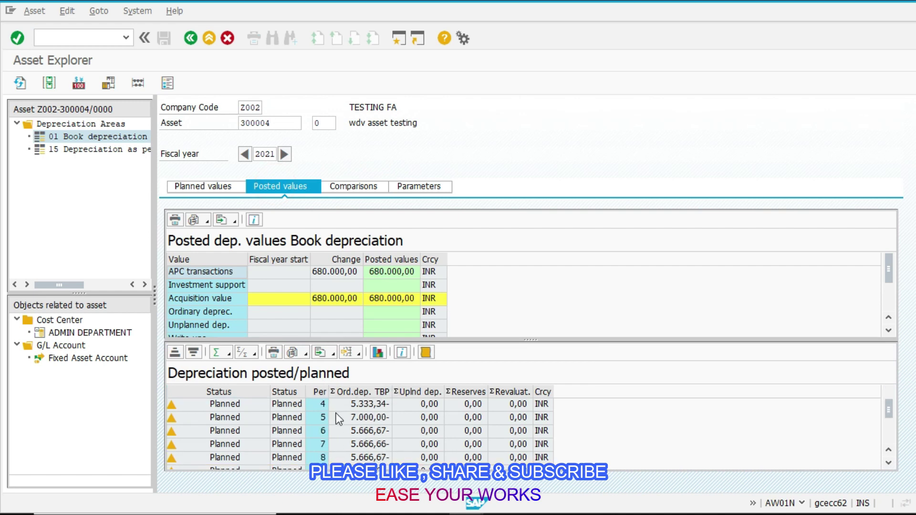
left_click(362, 432)
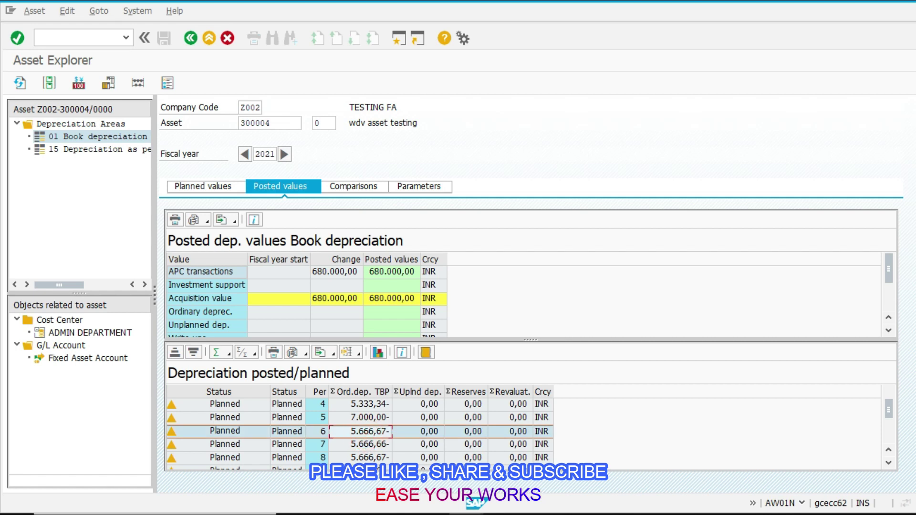
left_click(377, 403)
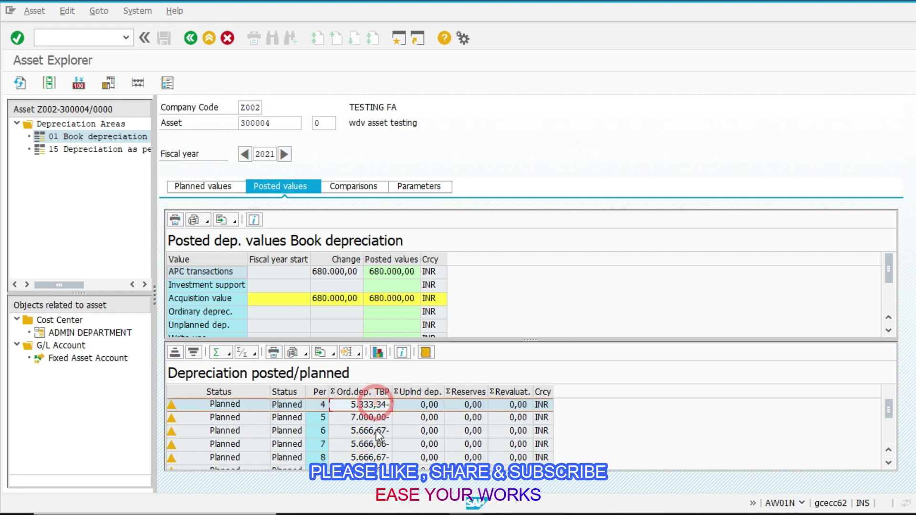
Leave the Asset Explorer, return to Excel and mark Addition to Asset as Done with transaction code ABZON.
left_click(194, 38)
left_click(501, 514)
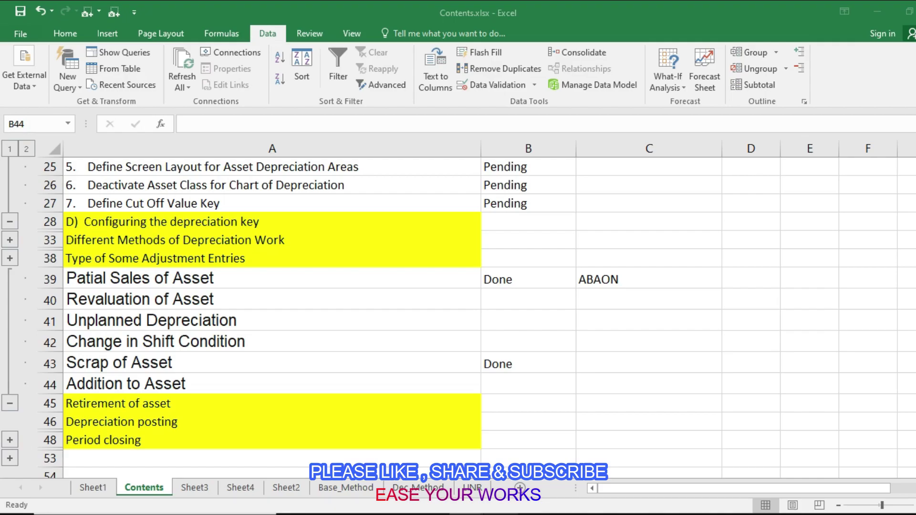
type("Done")
key("Tab")
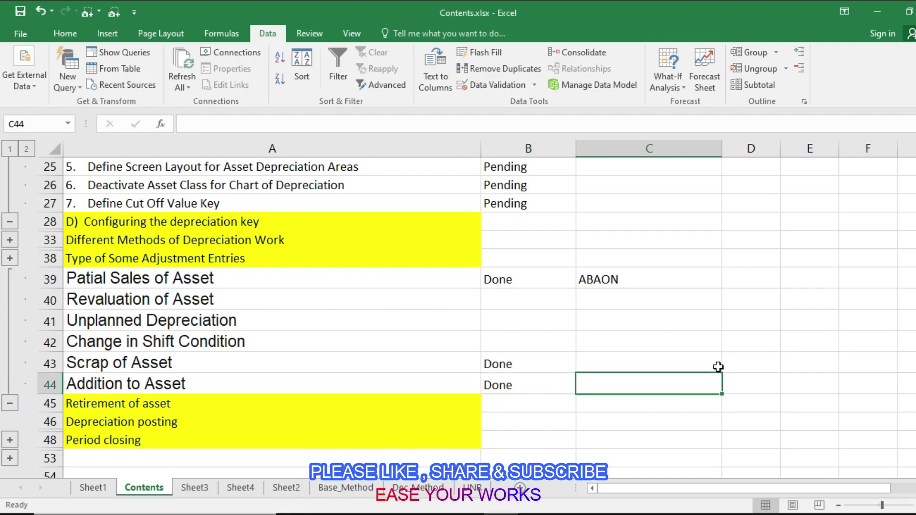
type("ABZON")
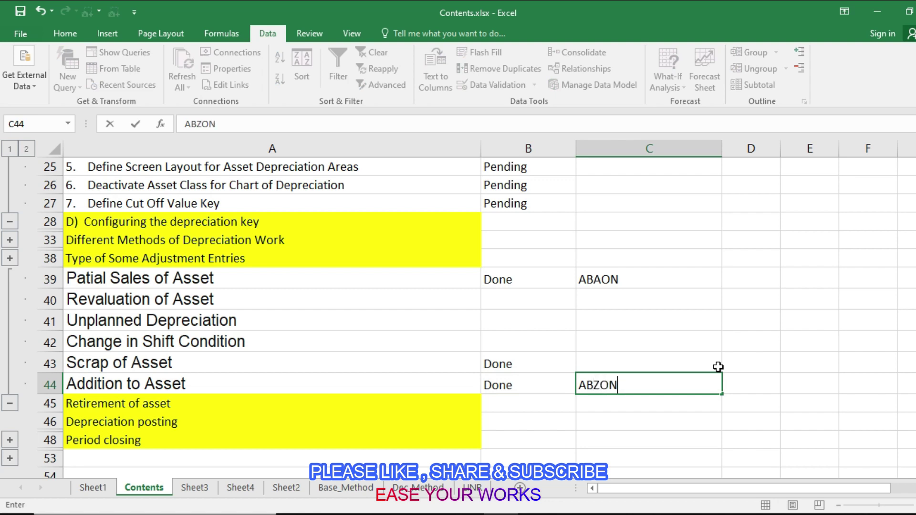
Record transaction code ABAVN beside the Scrap of Asset topic in column C.
left_click(718, 367)
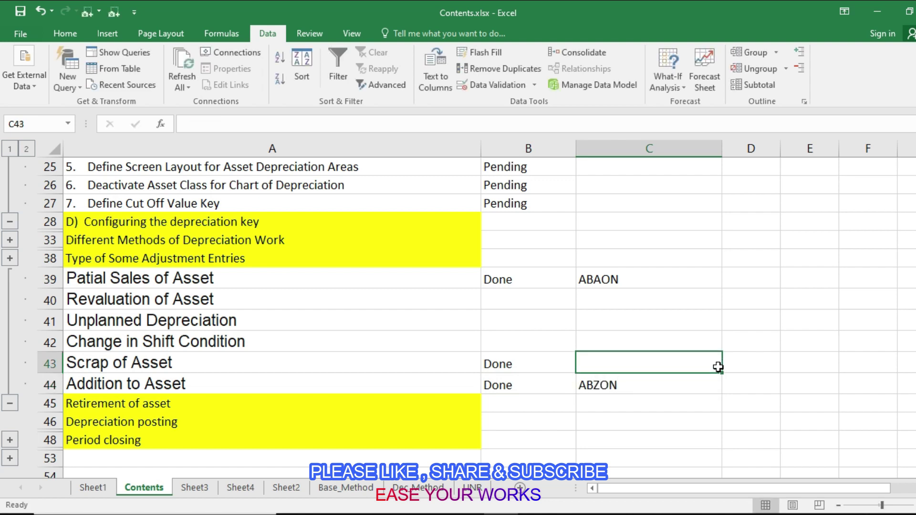
type("ABAVN")
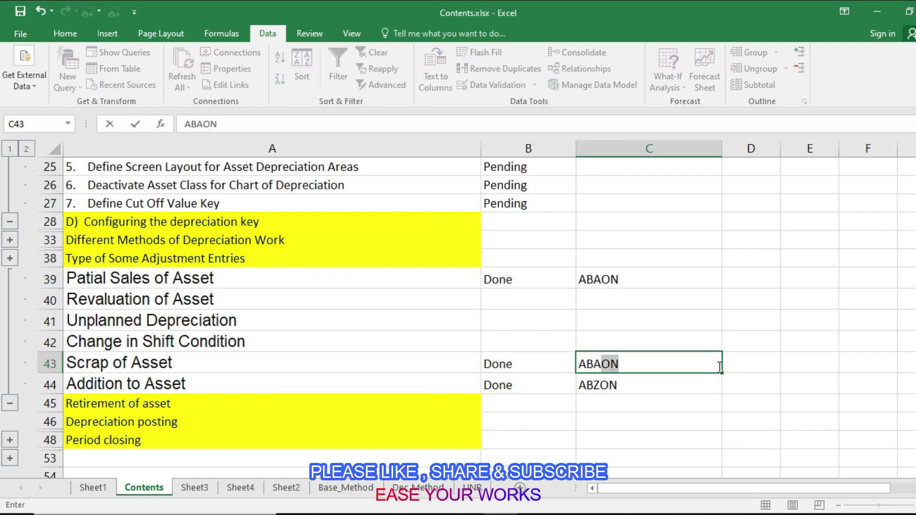
key("Return")
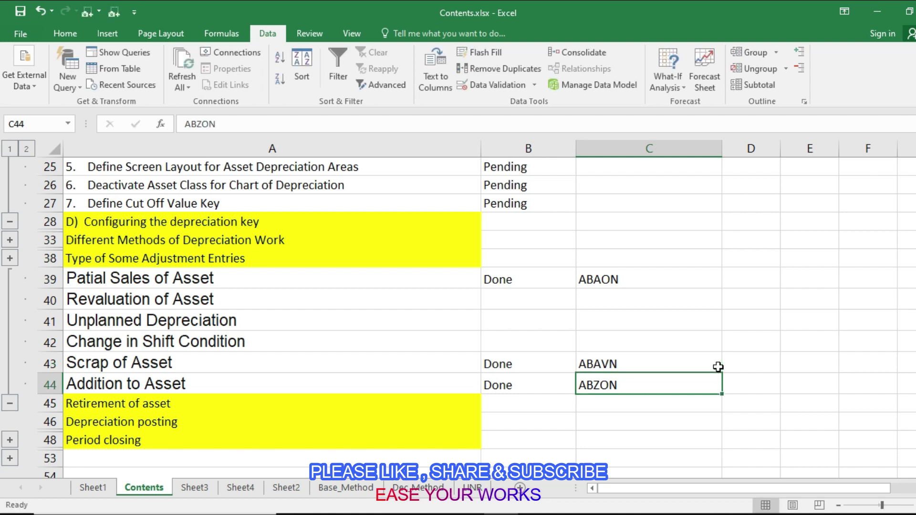
Switch to the SAP Display Asset session and open the master data of asset 300003.
key("Left")
key("Up")
key("Up")
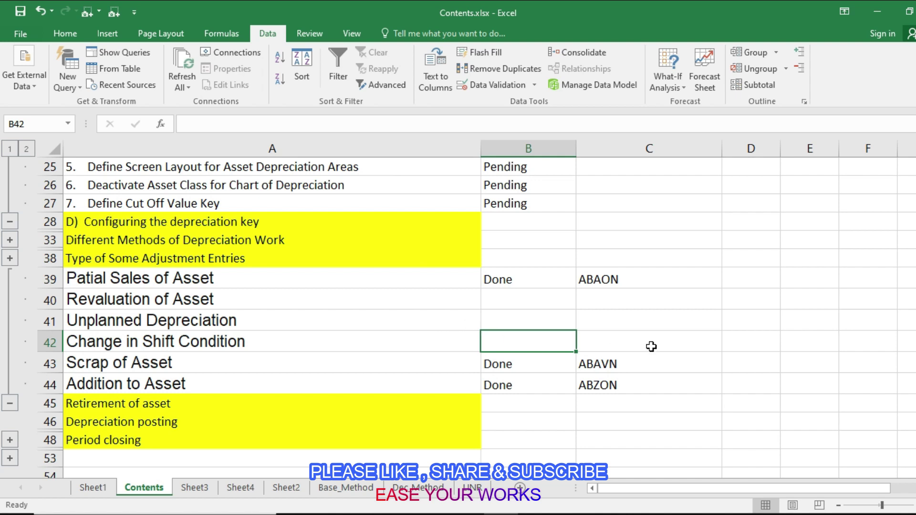
mouse_move(496, 509)
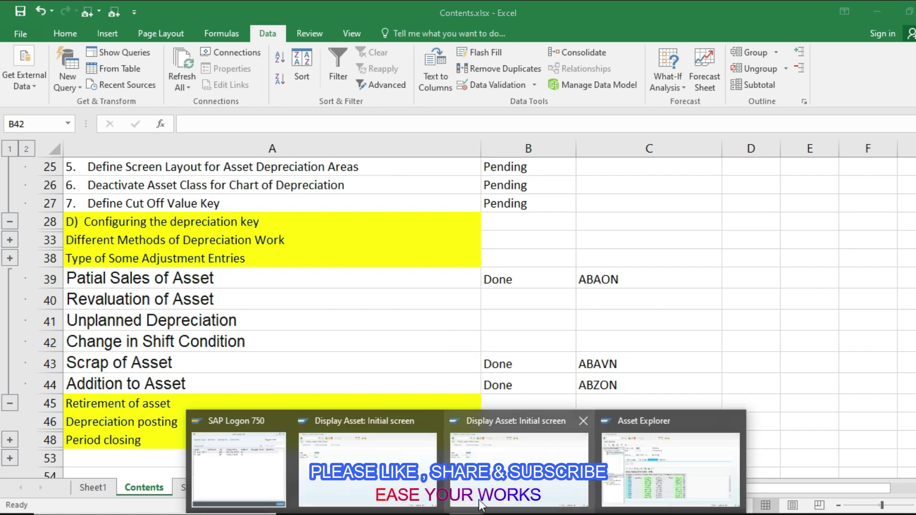
left_click(520, 436)
left_click(162, 137)
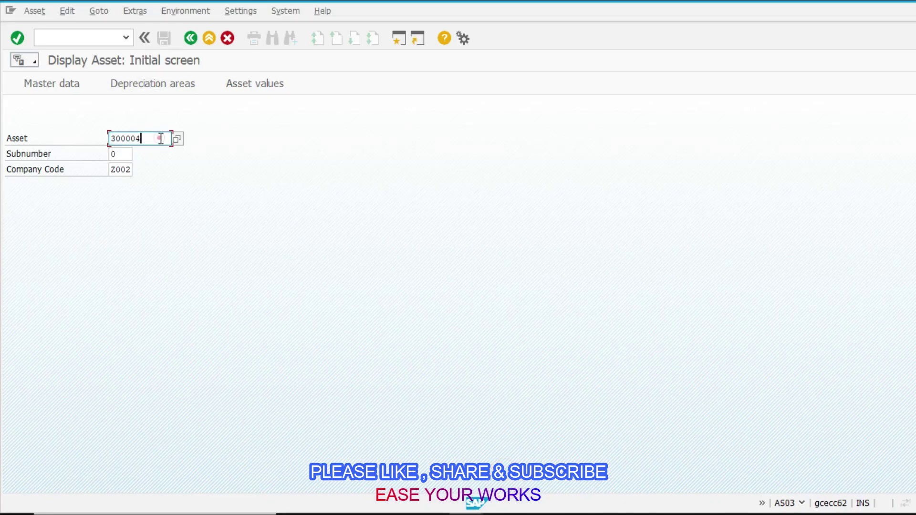
key("BackSpace")
type("3")
key("Return")
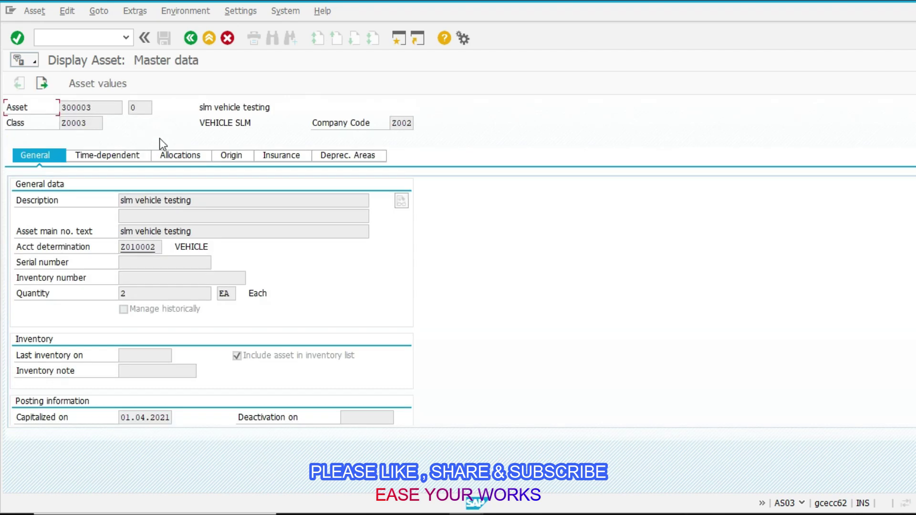
Start transaction AS02, choose asset 300002 and open it for changing, returning to the initial screen.
left_click(74, 38)
type("/nas02")
key("Return")
key("BackSpace")
key("ctrl+a")
key("BackSpace")
type("t      30000")
key("ctrl+a")
key("BackSpace")
key("Down")
key("Down")
key("Down")
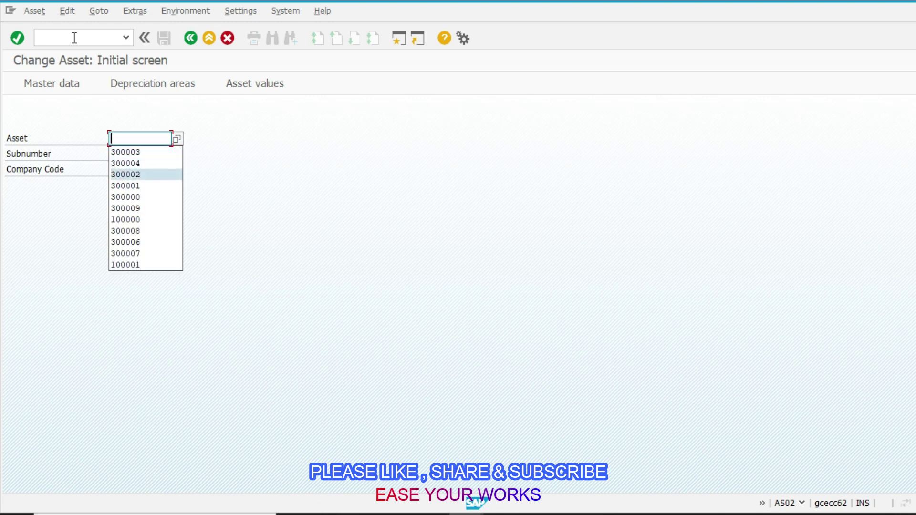
key("Return")
key("Return")
key("F3")
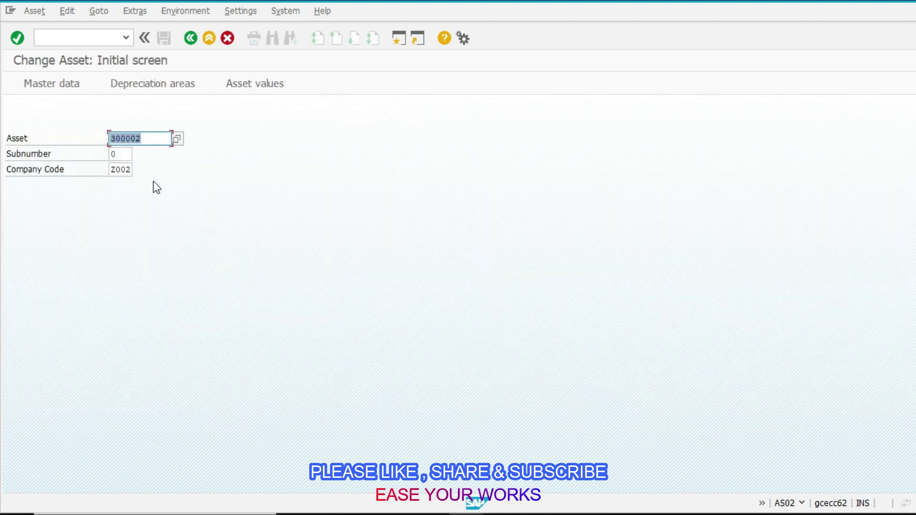
Open the master data of asset 300003 for changing and display its depreciation areas.
key("BackSpace")
key("Down")
key("Down")
key("Return")
key("Return")
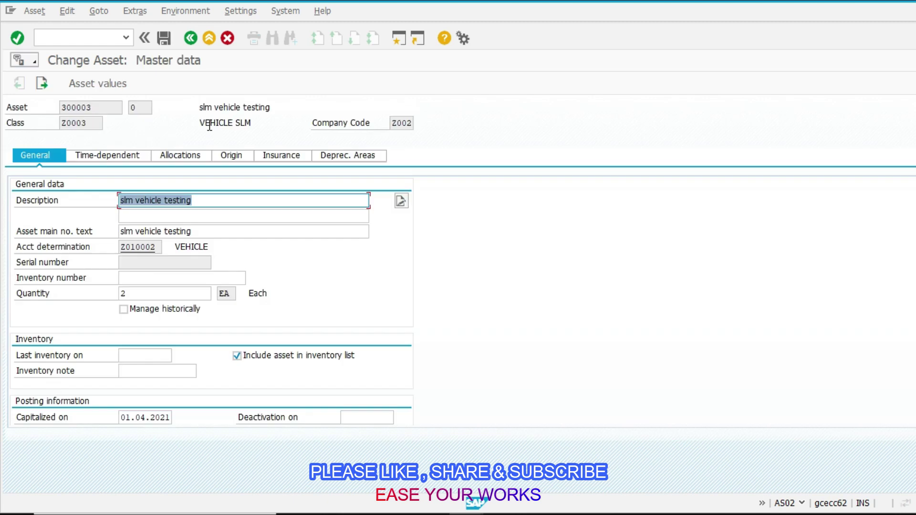
left_click(365, 160)
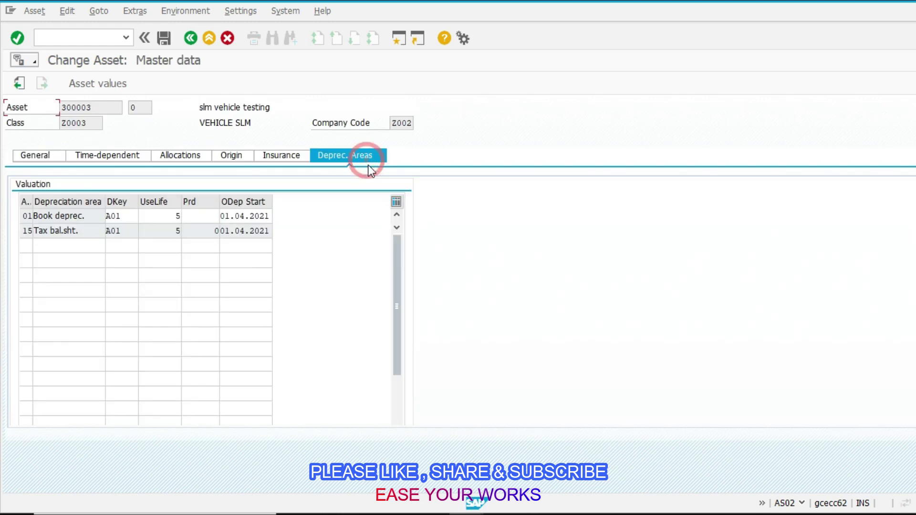
left_click(19, 158)
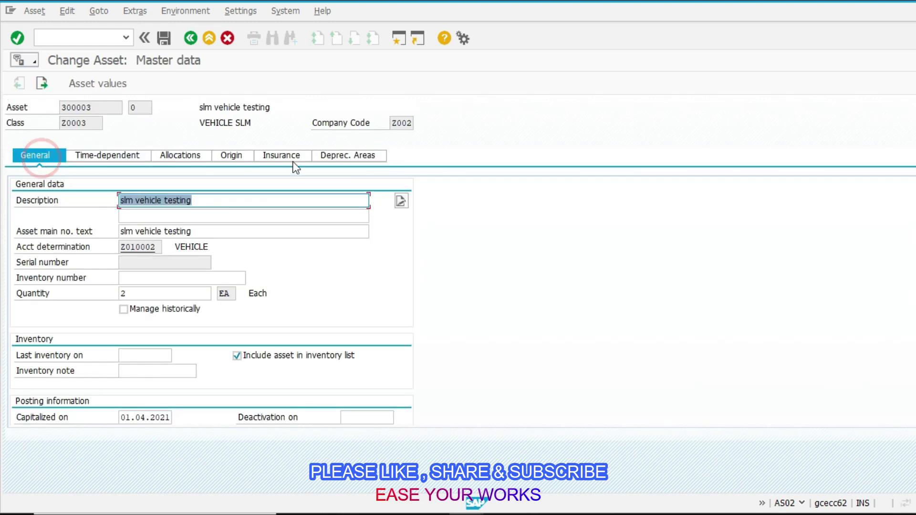
left_click(343, 157)
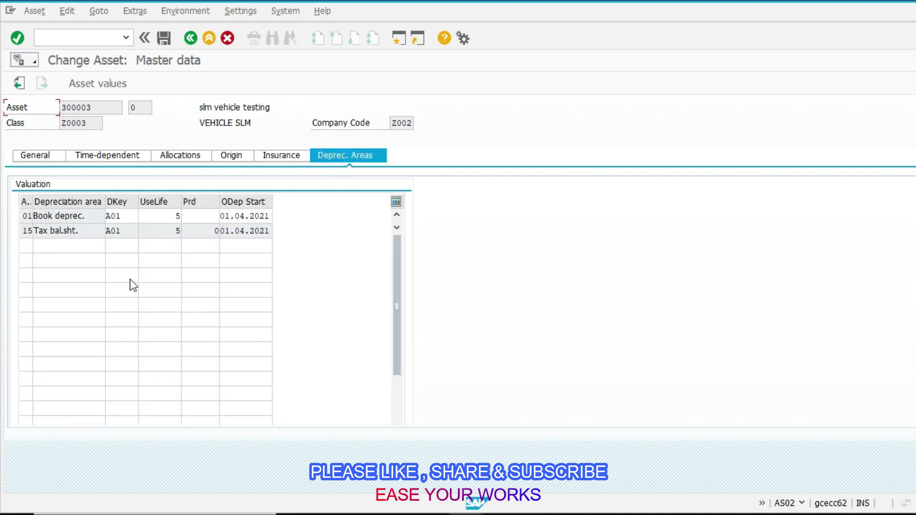
Set the variable depreciation portion of the Book depreciation area to 100 and save asset 300003.
double_click(79, 219)
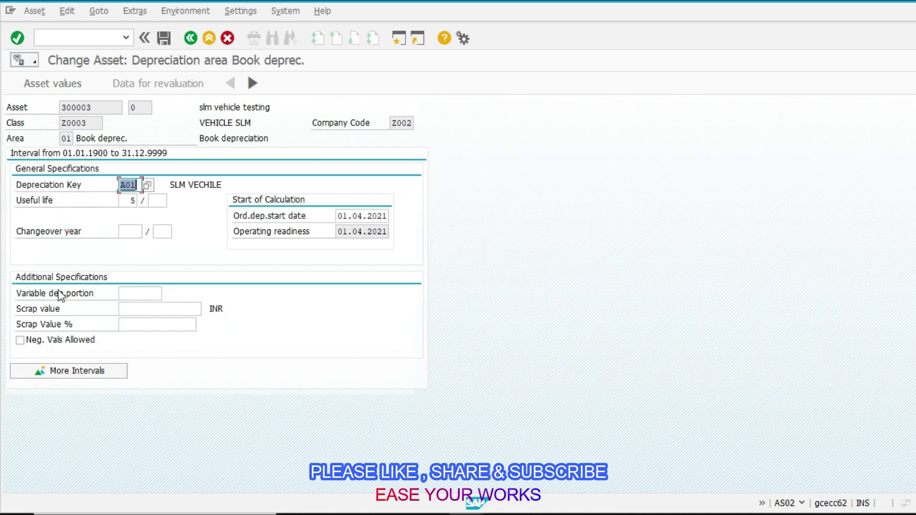
left_click(127, 291)
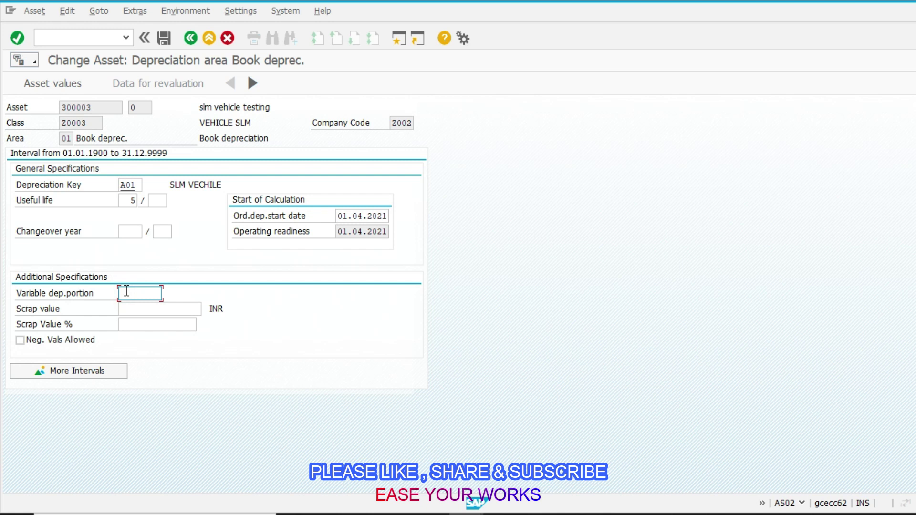
type("100")
key("Return")
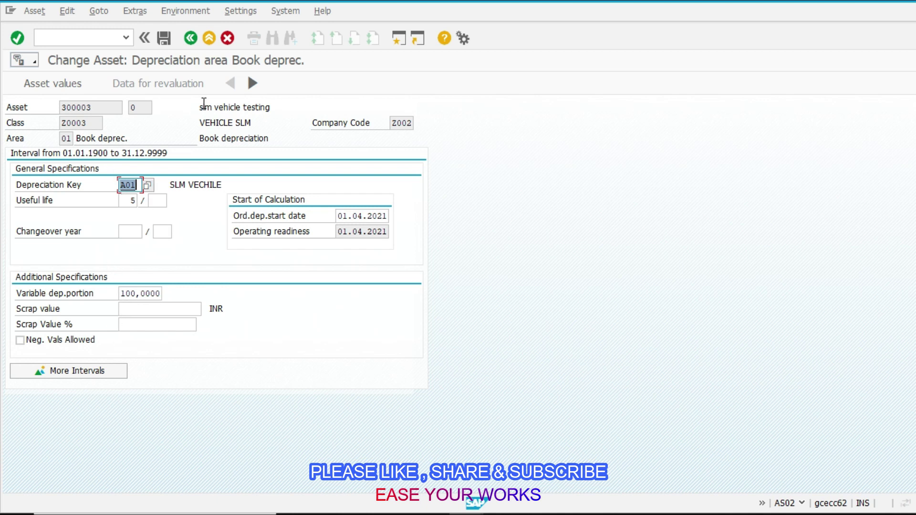
left_click(165, 41)
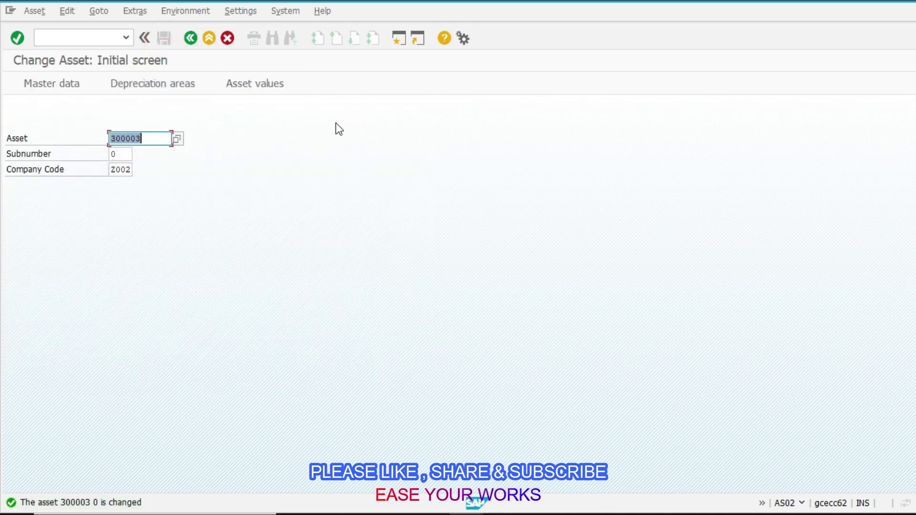
Reopen asset 300003 for changing and add a time-dependent interval starting 01.05.2021.
key("Return")
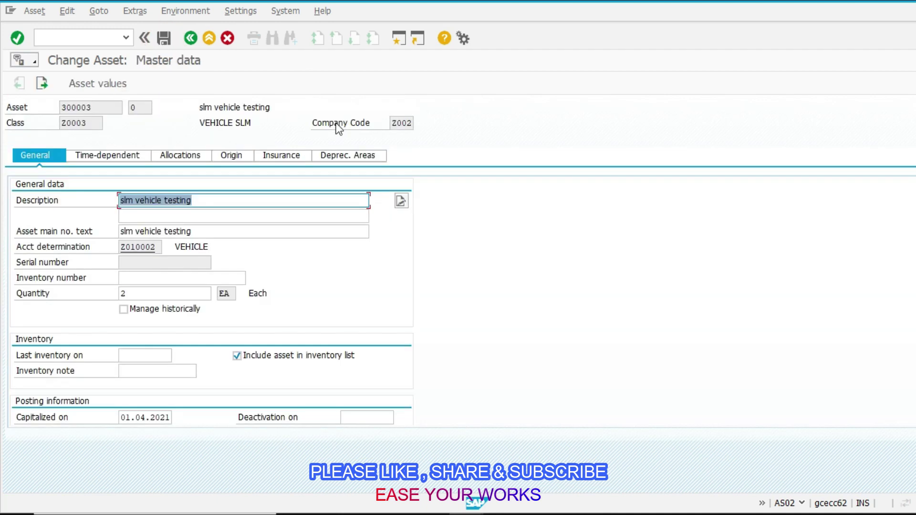
left_click(97, 156)
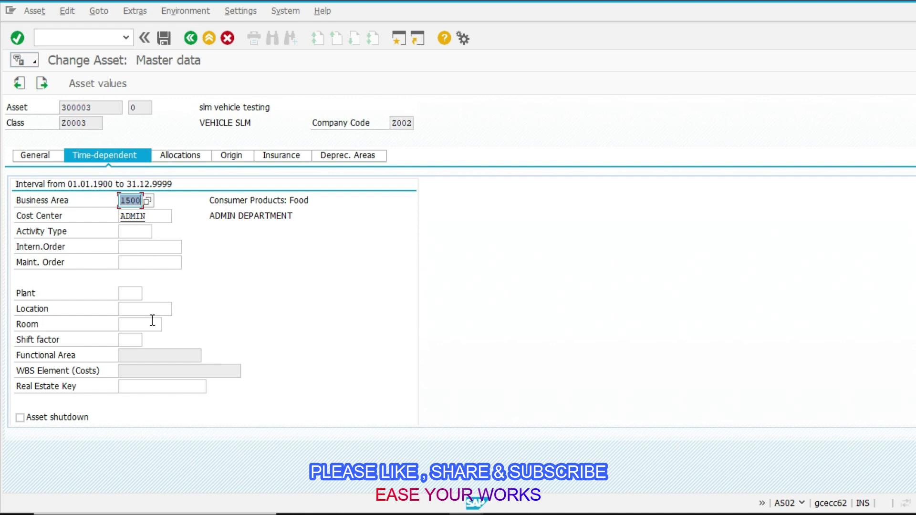
scroll(92, 400, "down", 1)
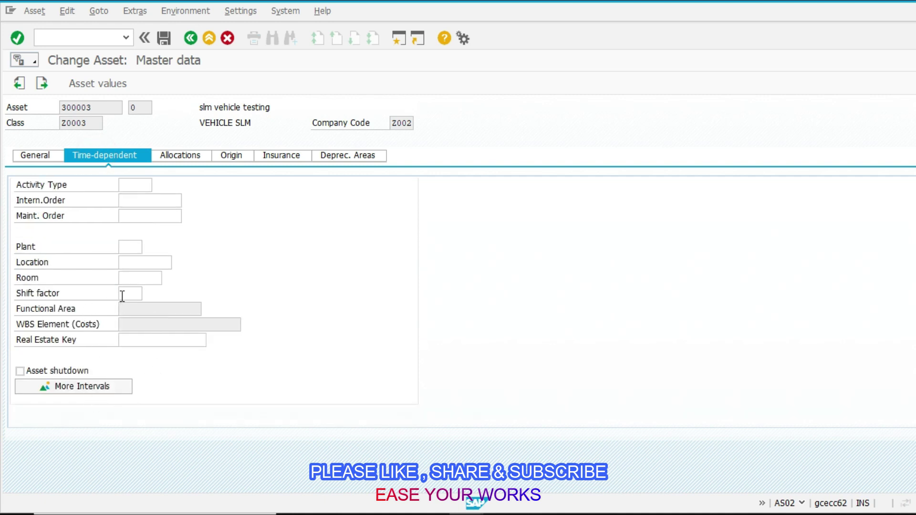
left_click(105, 389)
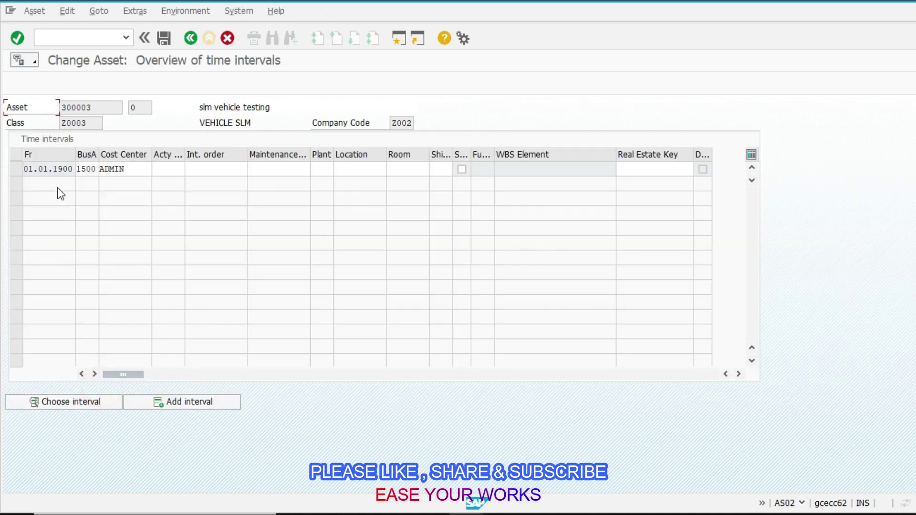
left_click(160, 404)
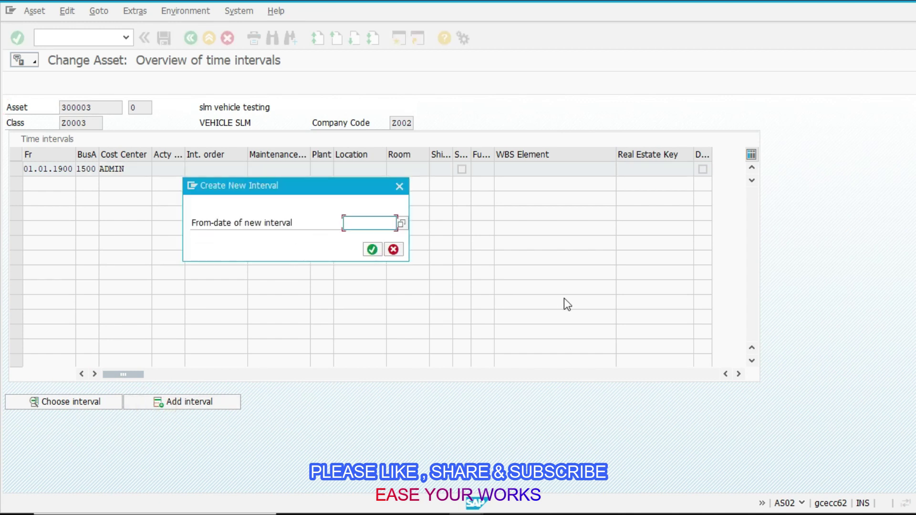
type("0105231")
key("BackSpace")
key("BackSpace")
type("1")
key("Return")
Enter a shift factor of 1,5 for the interval starting 01.05.2021 and save the asset.
left_click(431, 172)
type("1.5")
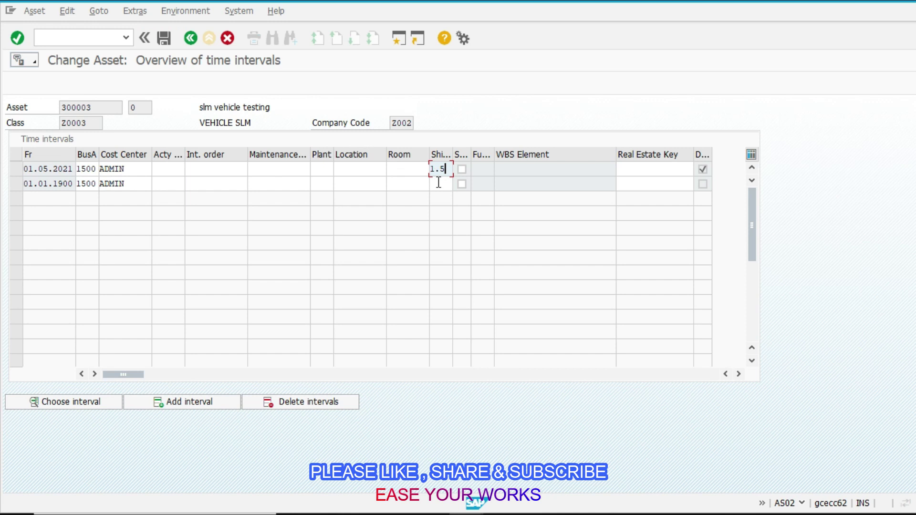
key("Return")
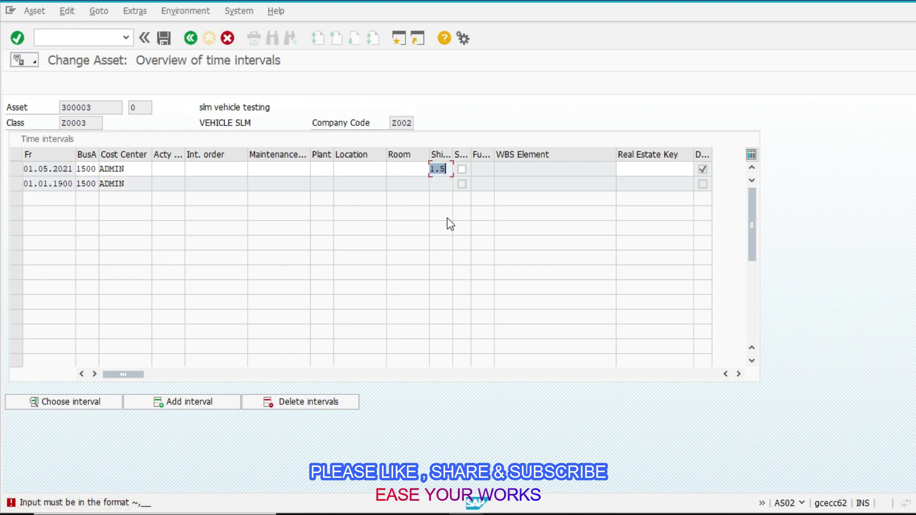
type("1,5")
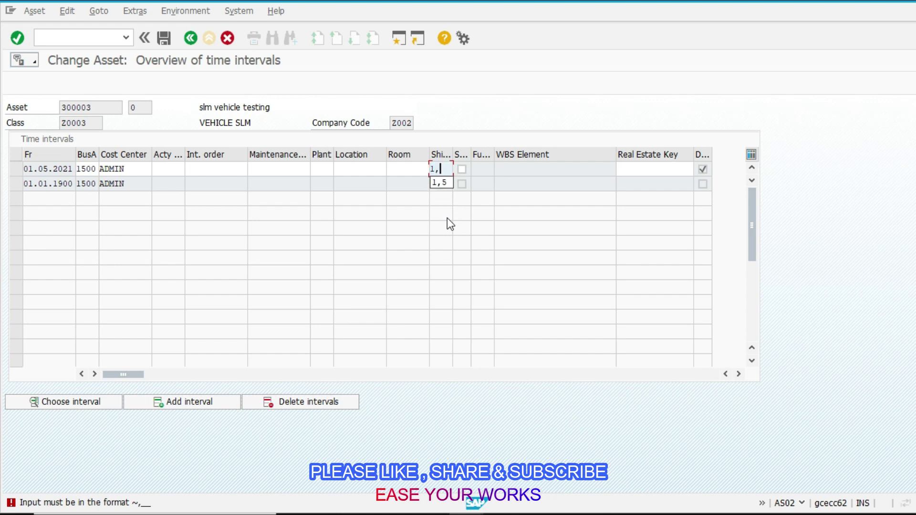
key("ctrl+s")
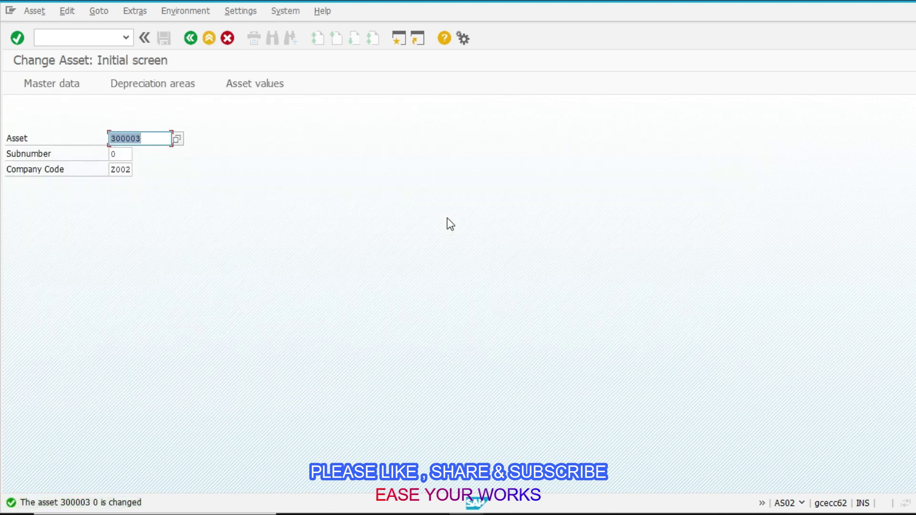
Display the asset values of 300003 and compare its yearly book depreciation from 2021 to 2026.
left_click(255, 84)
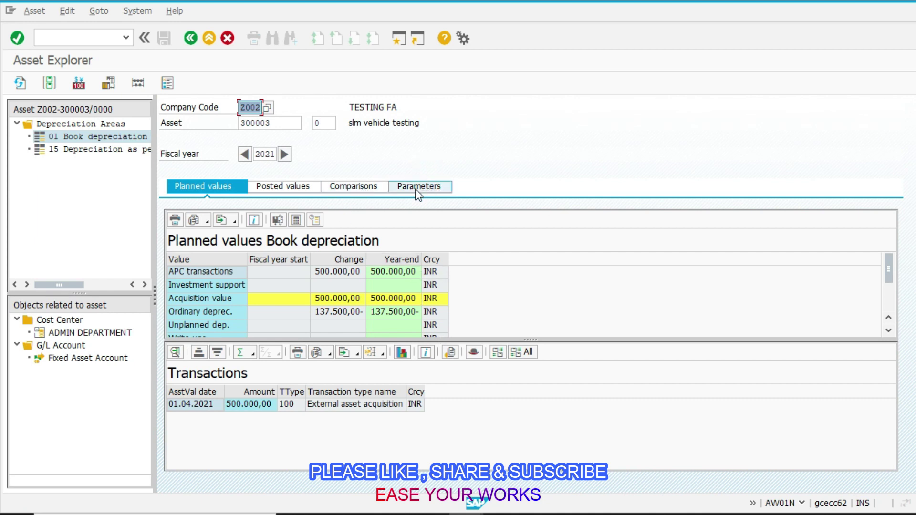
left_click(377, 190)
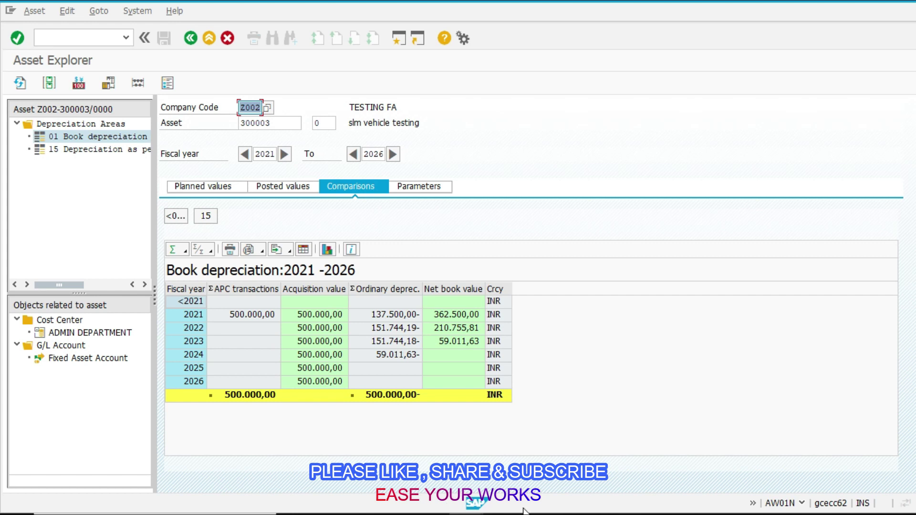
Switch to the Excel workbook Contents.xlsx and mark Change in Shift Condition as Done.
mouse_move(526, 510)
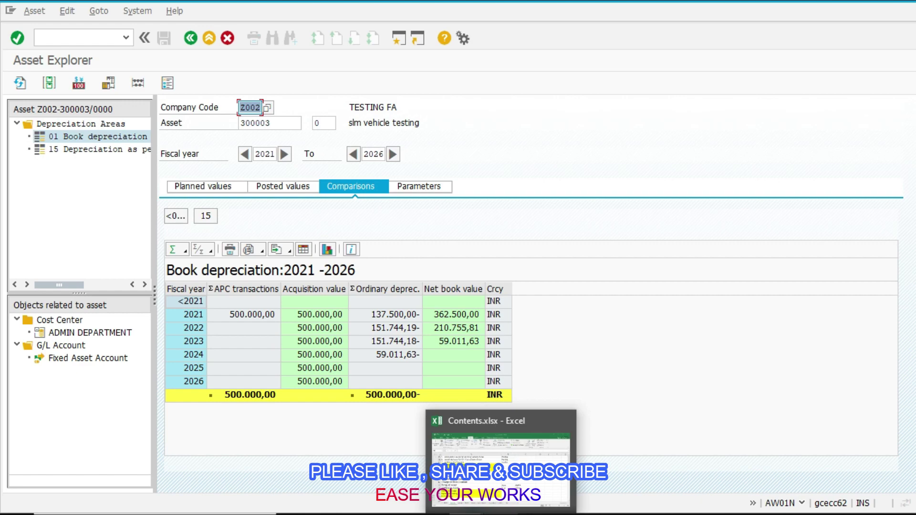
left_click(502, 458)
key("F2")
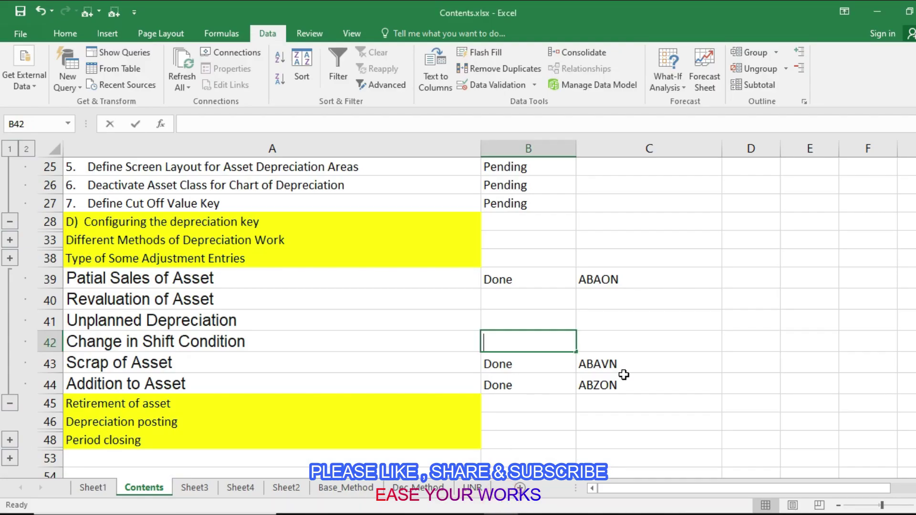
type("Done")
Record AS02-Time Dependent beside the Change in Shift Condition topic in column C.
key("Tab")
type("as02")
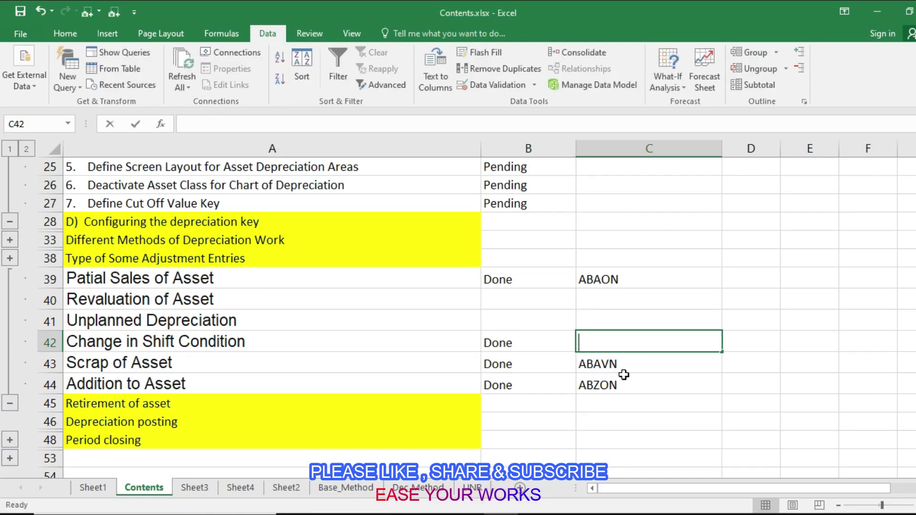
key("Return")
key("Up")
key("Right")
type("AS02-Time Depended")
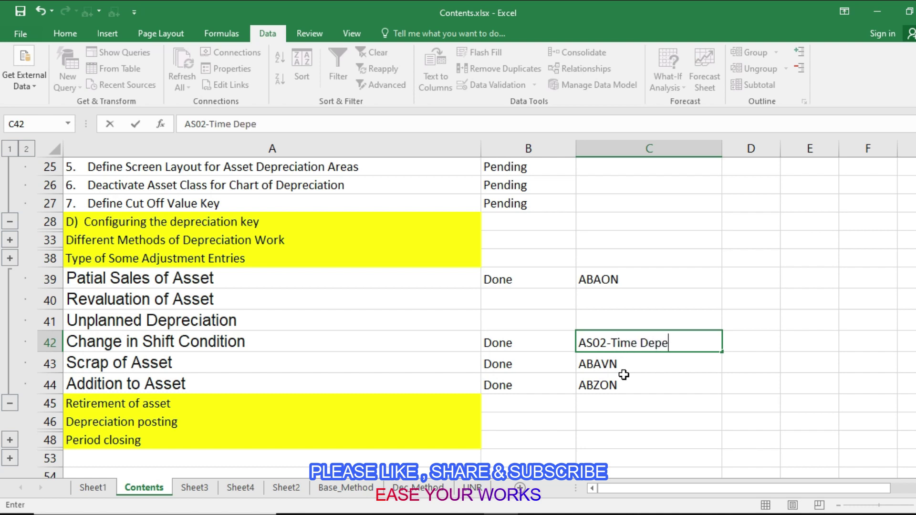
key("BackSpace")
type("nt")
key("Return")
key("Up")
key("Left")
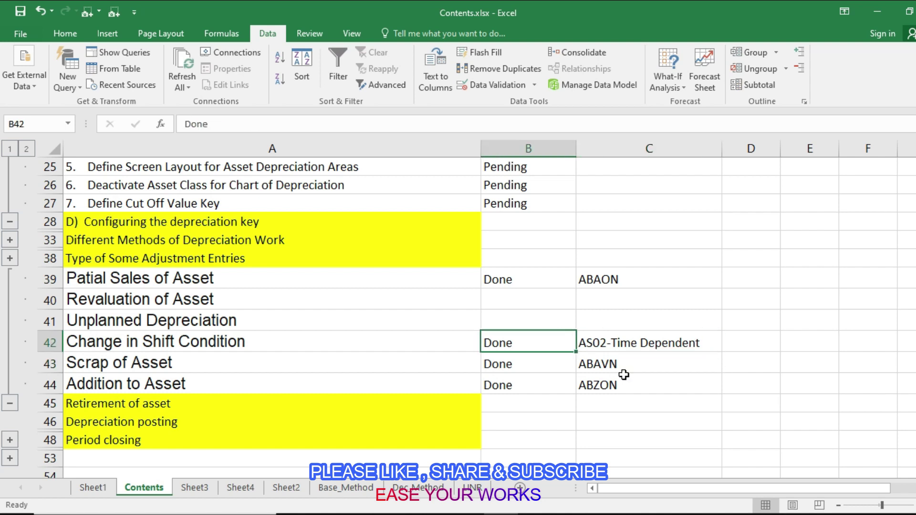
Switch to the SAP Asset Explorer session and start transaction AR29N for asset revaluation.
key("Up")
key("Right")
key("Left")
key("Up")
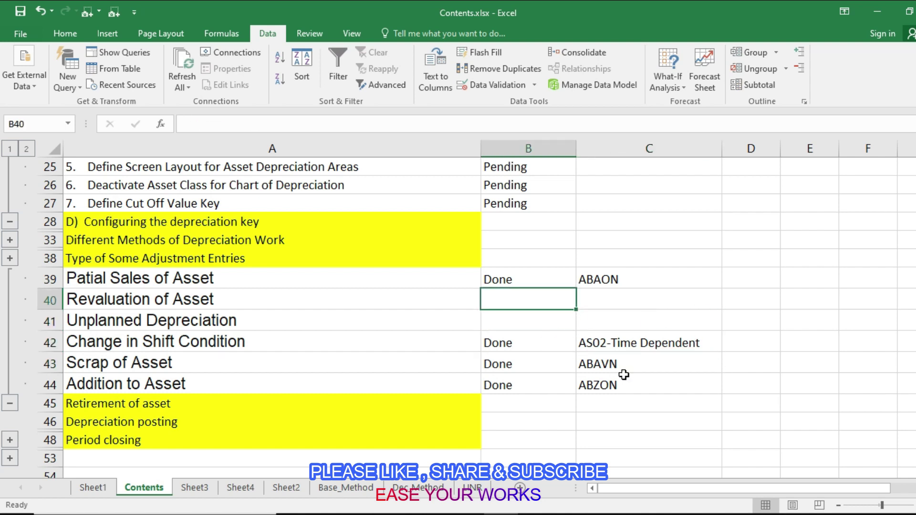
key("alt")
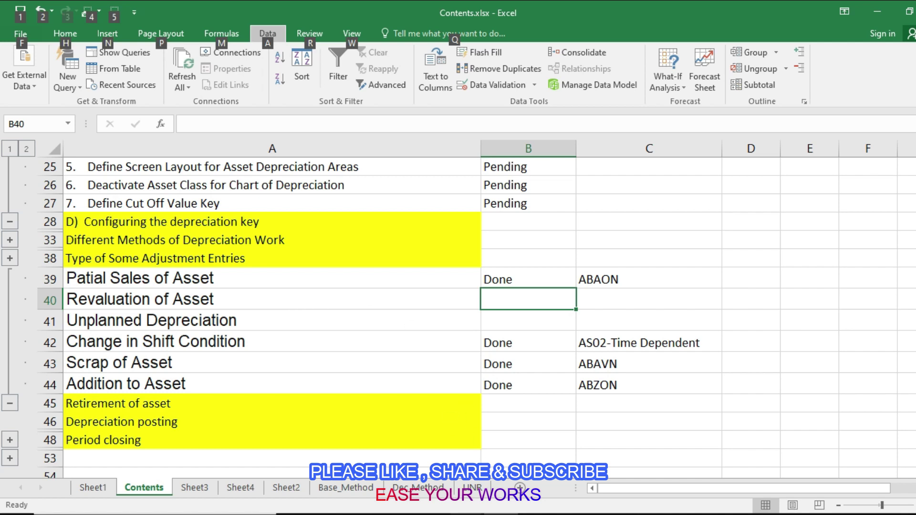
left_click(465, 514)
left_click(509, 483)
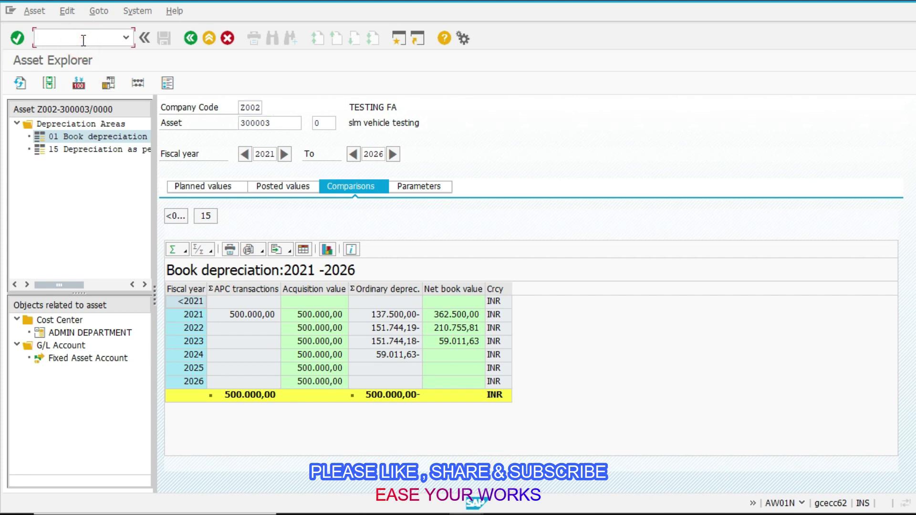
type("/nar29n")
key("Return")
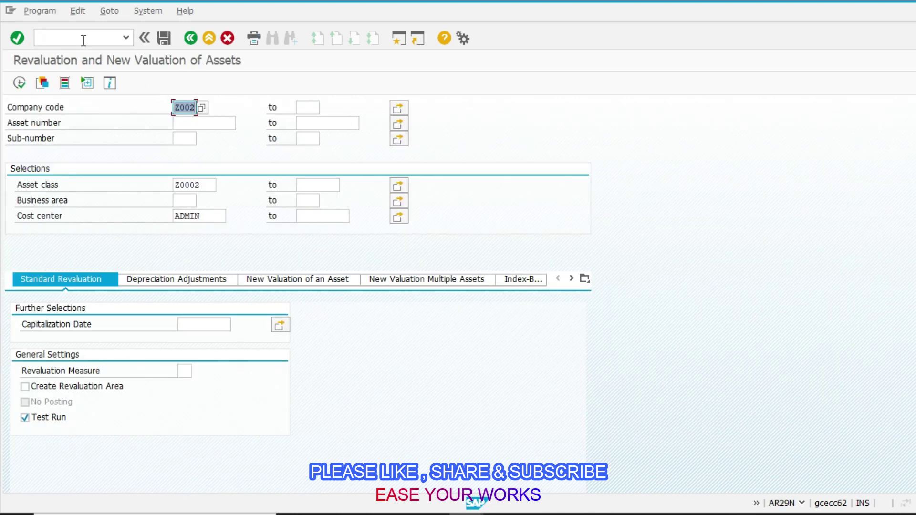
Restrict the revaluation selection to asset number 300003 and sub-number 0.
left_click(191, 124)
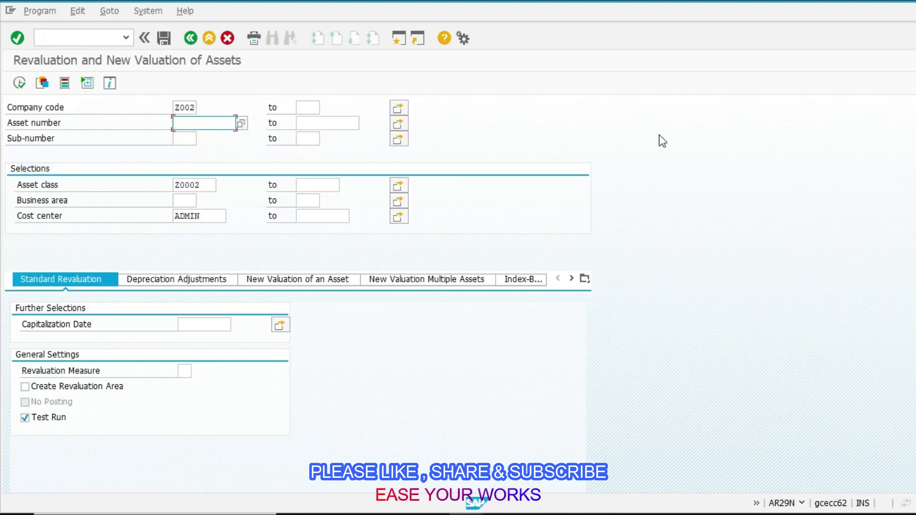
type("300003")
key("Tab")
key("Tab")
key("Tab")
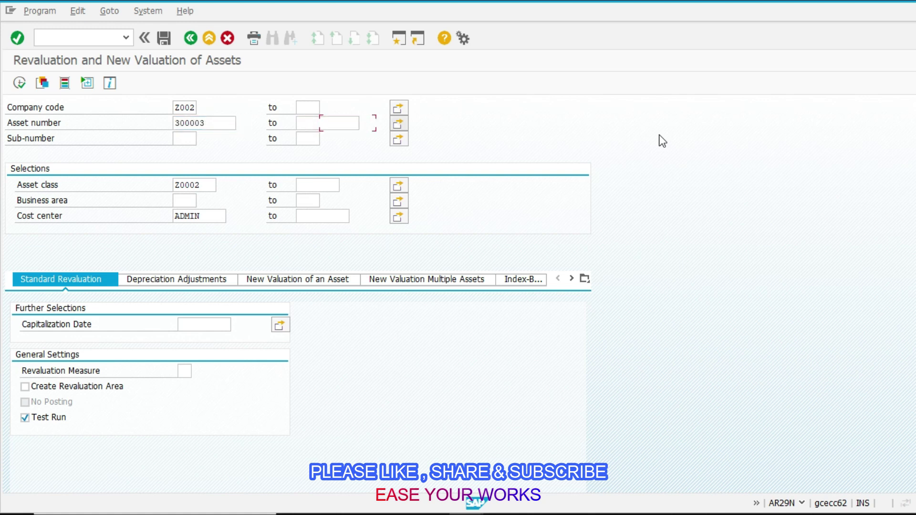
type("0")
key("Tab")
key("Tab")
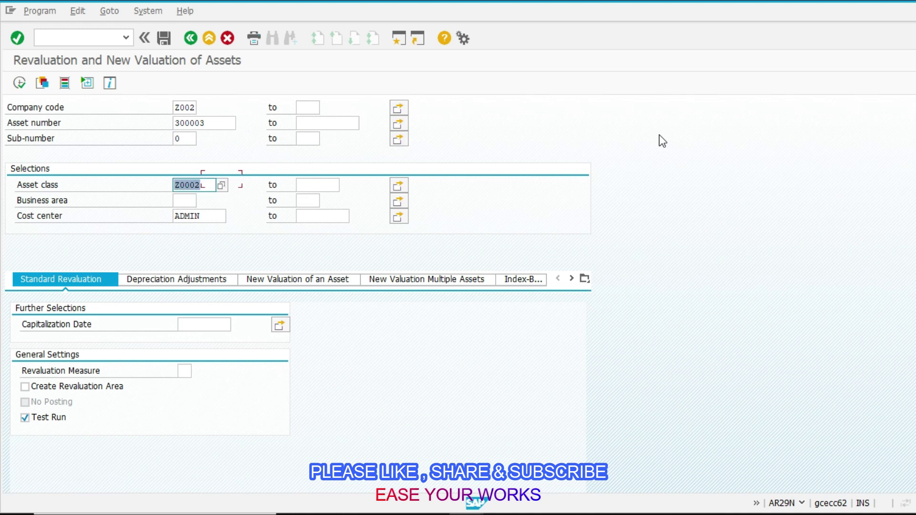
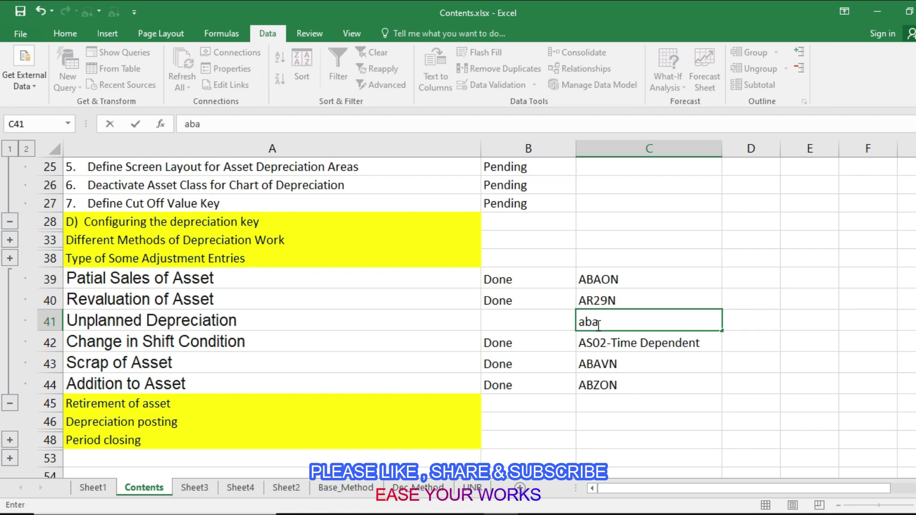
Record transaction code ABAA in uppercase beside the Unplanned Depreciation topic in column C.
type("ba")
key("Return")
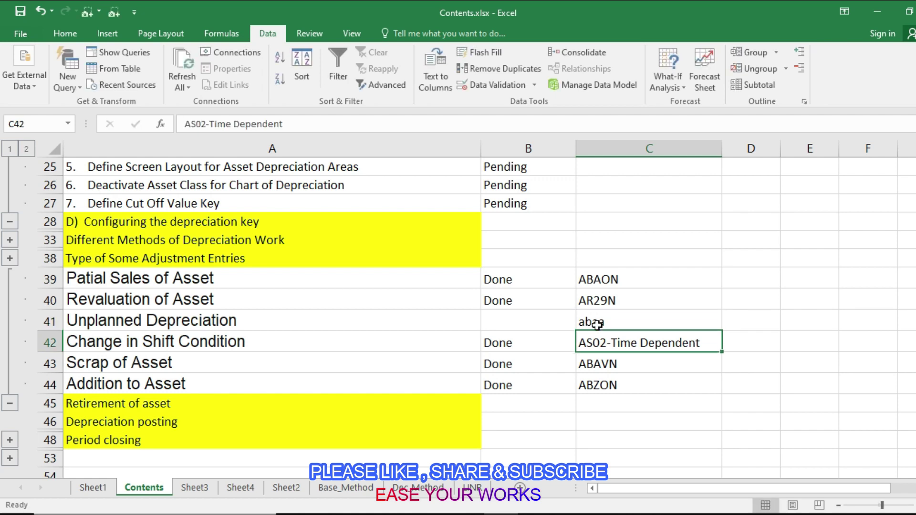
left_click(598, 323)
type("ABAA")
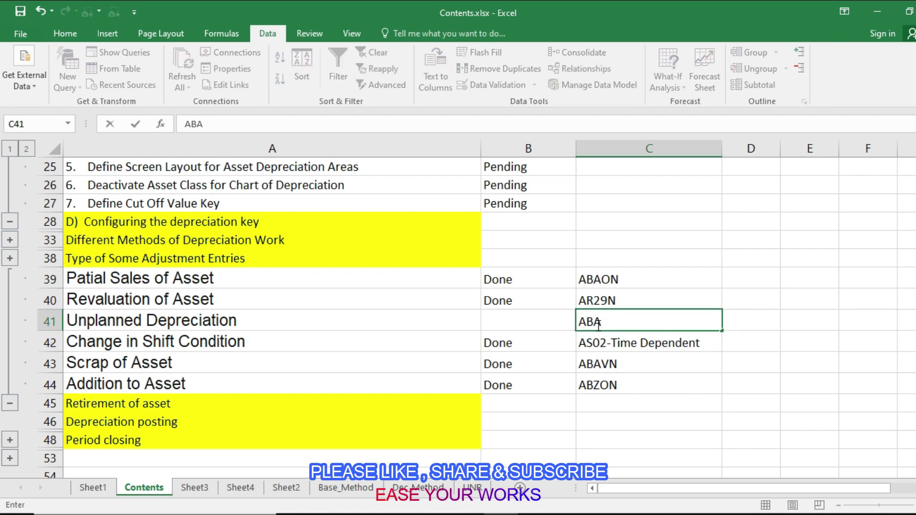
key("Return")
left_click(467, 513)
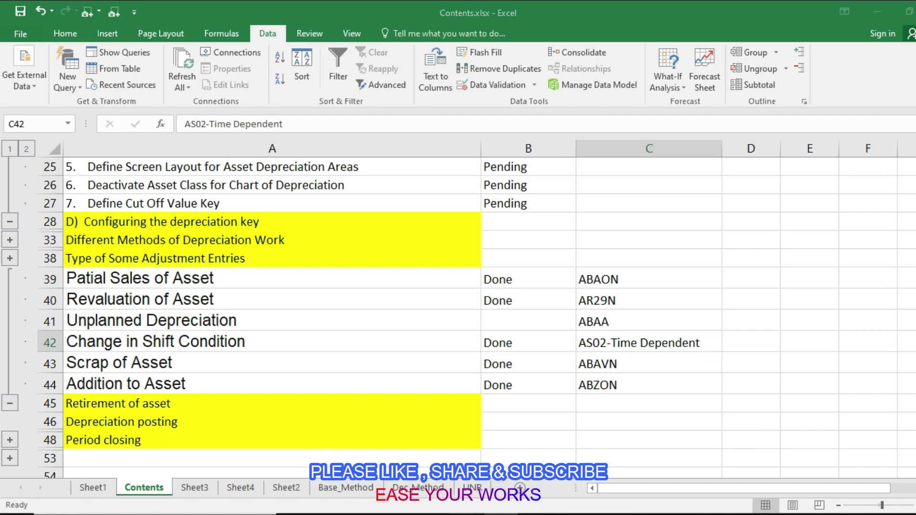
Switch to the SAP session used for the revaluation and start transaction ABAA for unplanned depreciation.
left_click(444, 468)
type("ABAA")
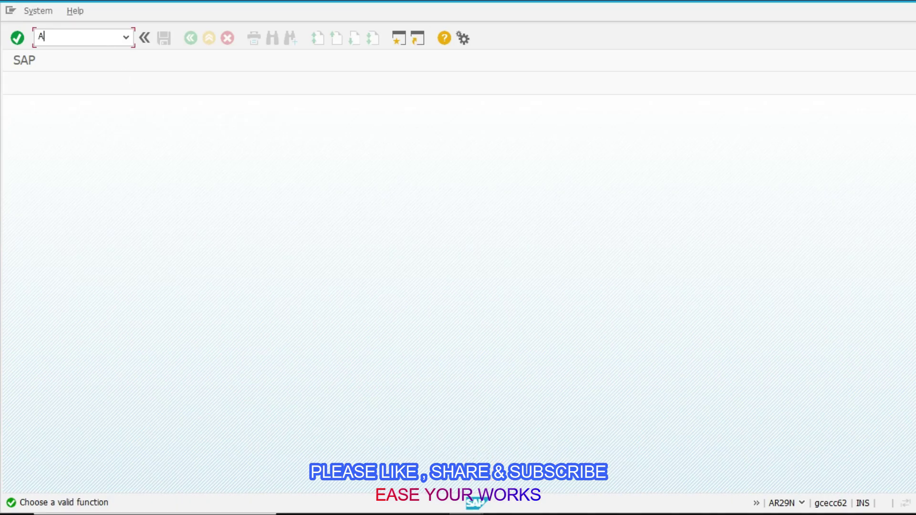
type("ABA")
key("Return")
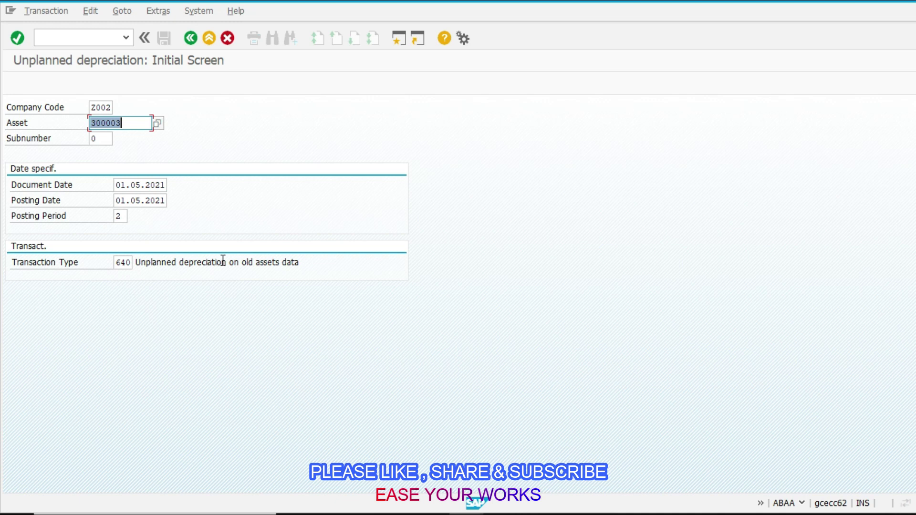
Switch to the Asset Explorer session for asset 300003 and reload its asset values from the asset master record.
left_click(465, 513)
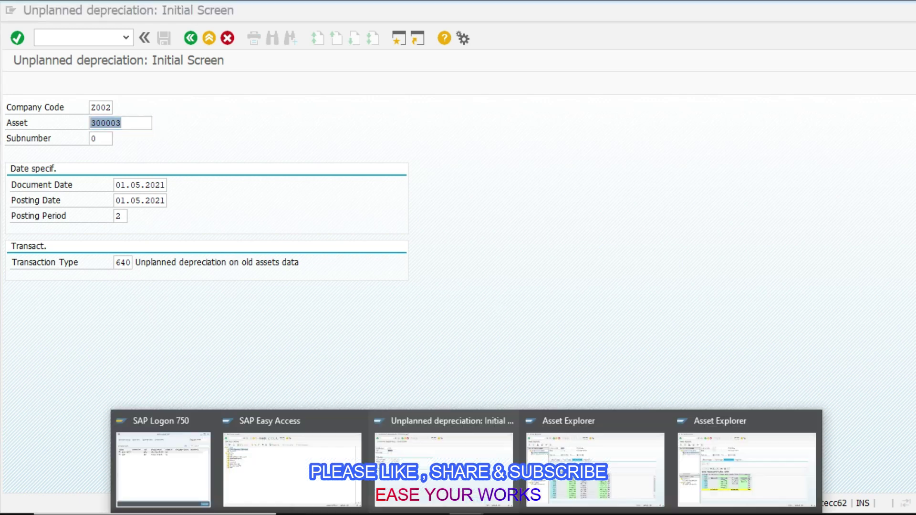
left_click(592, 451)
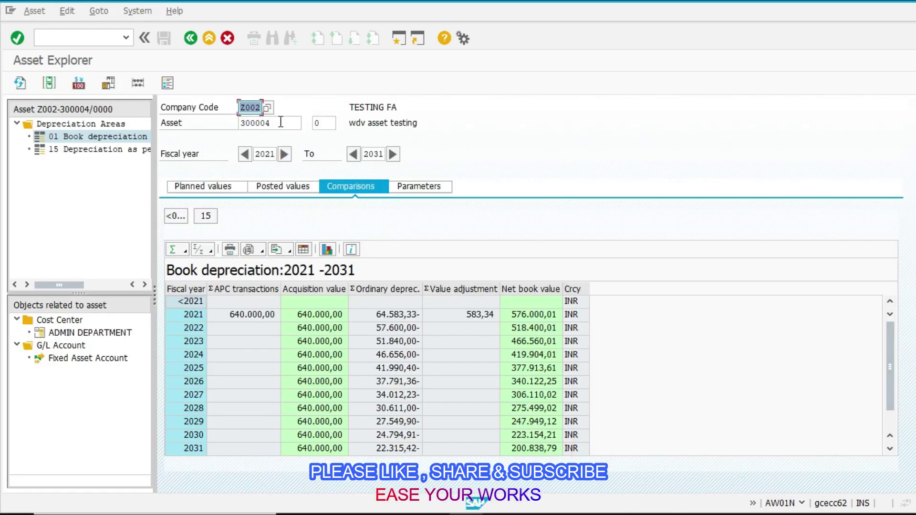
left_click(466, 513)
left_click(720, 468)
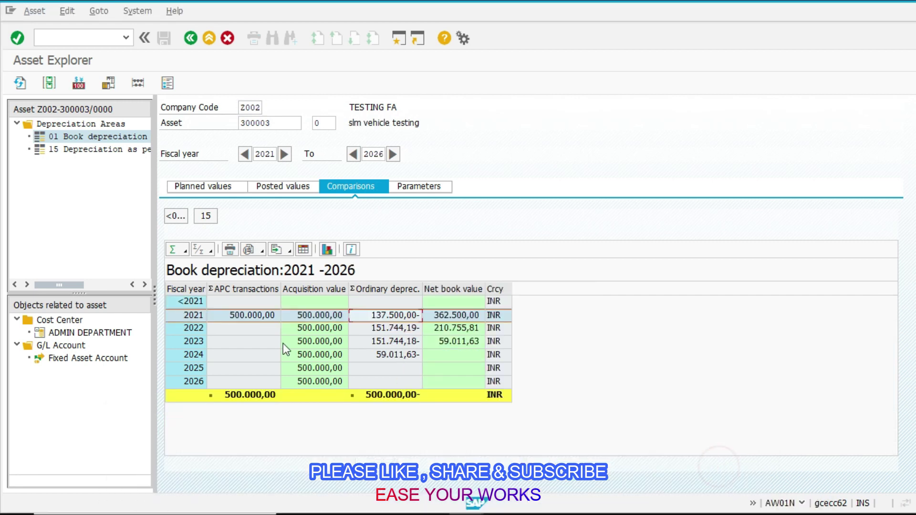
left_click(191, 38)
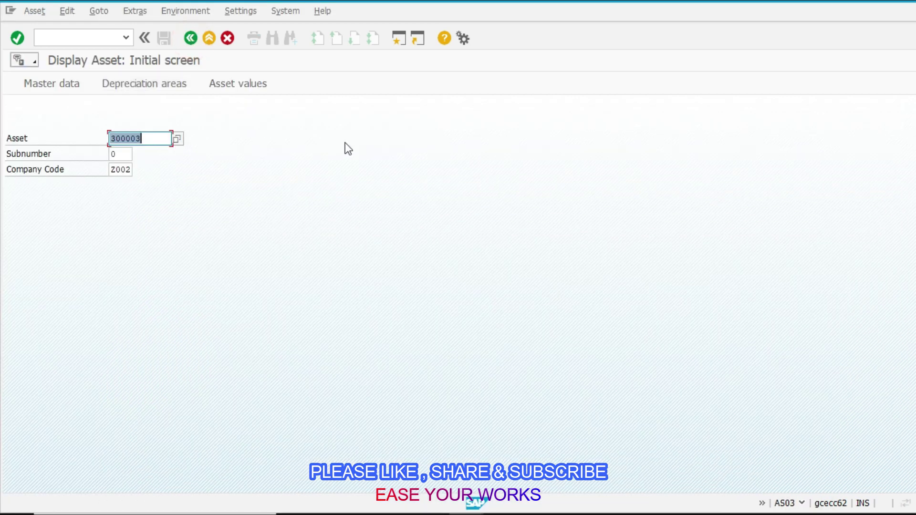
key("Return")
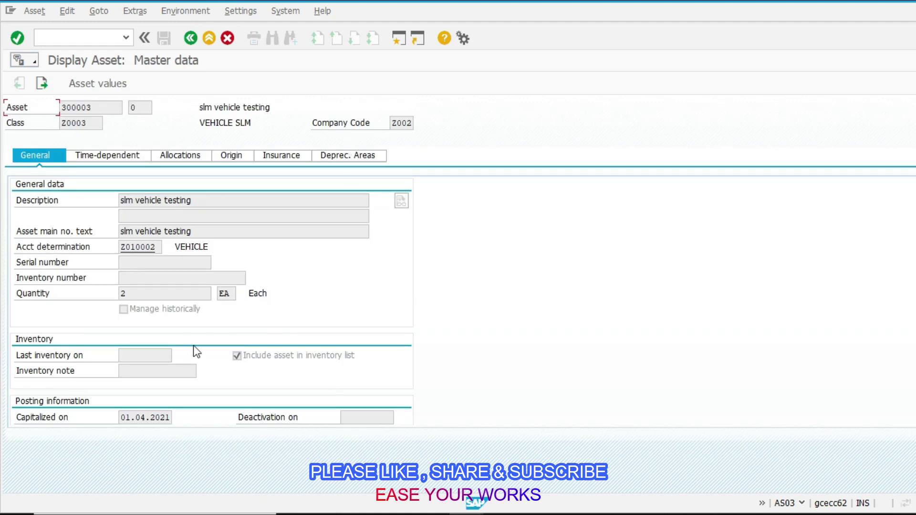
left_click(75, 83)
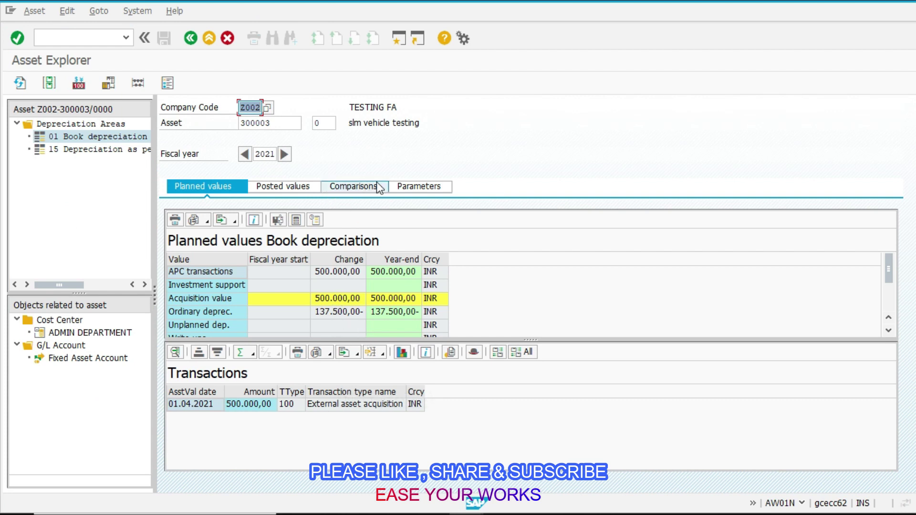
Examine the yearly comparison and the posted depreciation values for asset 300003, including the period 2 ordinary depreciation.
left_click(400, 186)
left_click(343, 189)
left_click(285, 185)
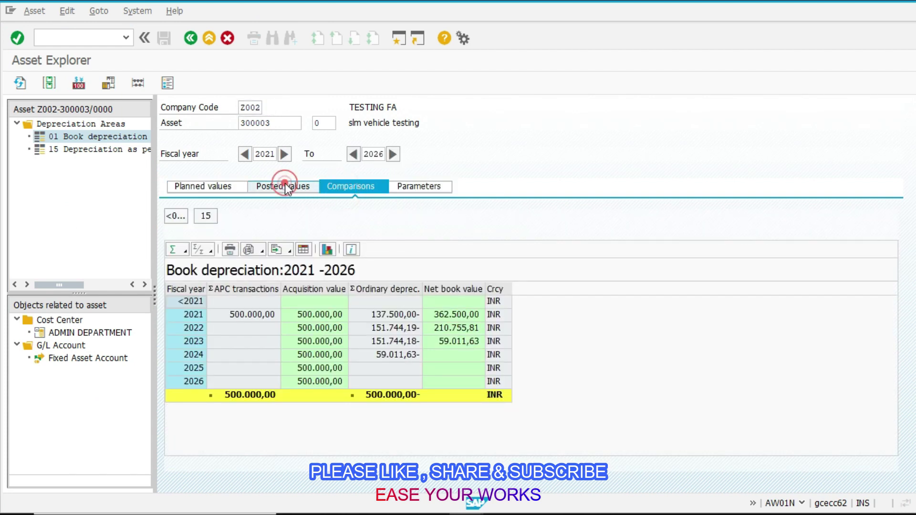
left_click(358, 419)
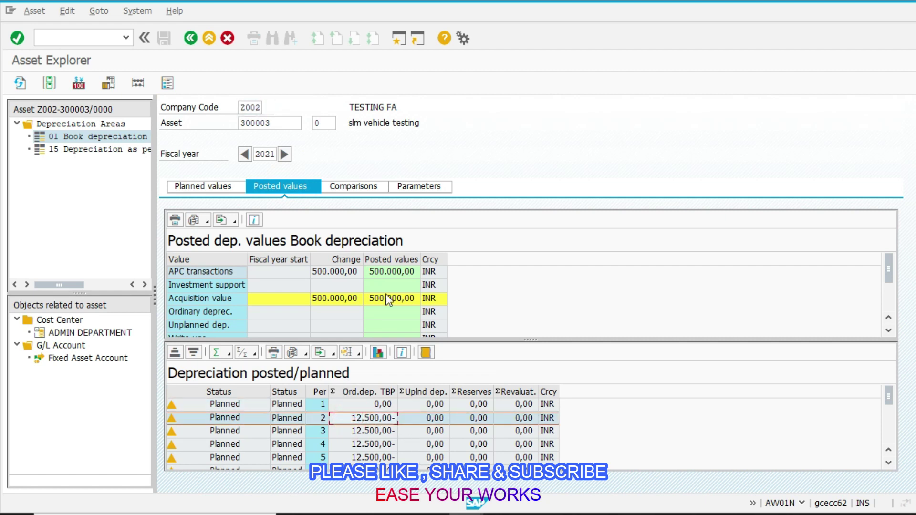
Return to the unplanned depreciation session and open the entry for asset 300003, period 2, with transaction type 640.
left_click(467, 514)
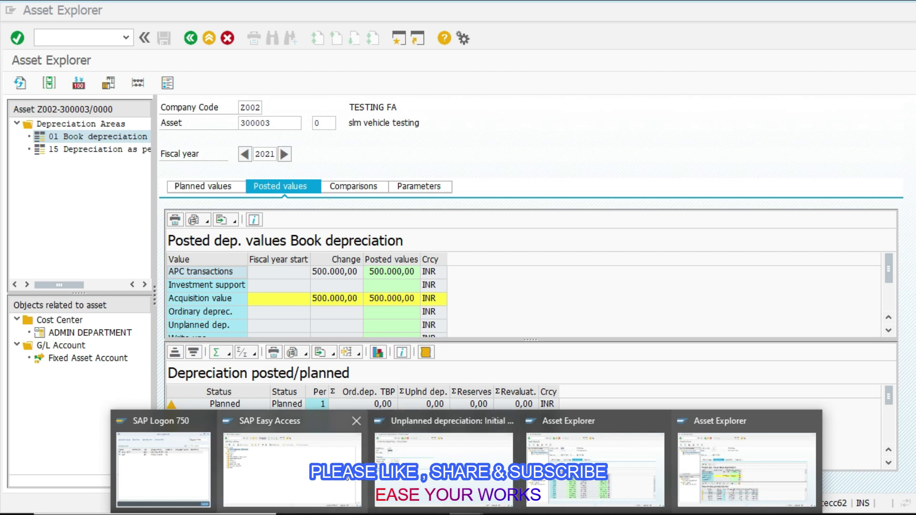
left_click(443, 463)
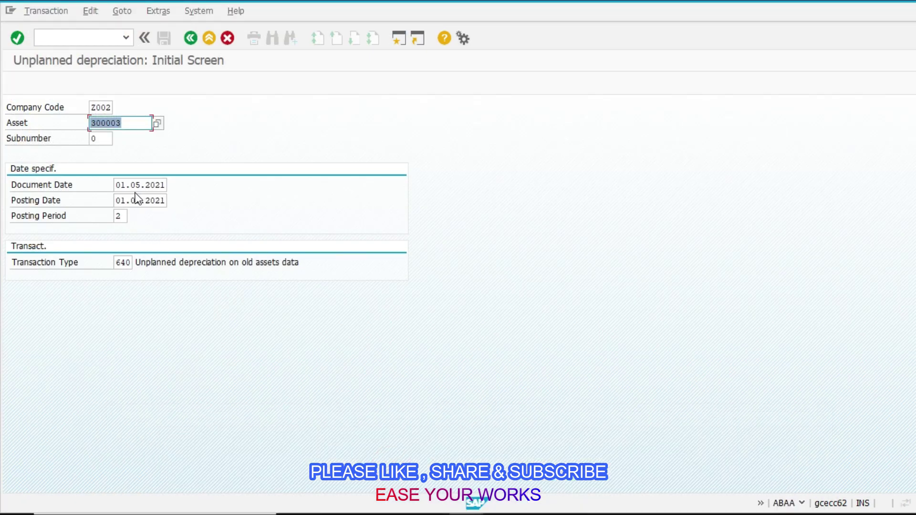
left_click(121, 217)
left_click(124, 262)
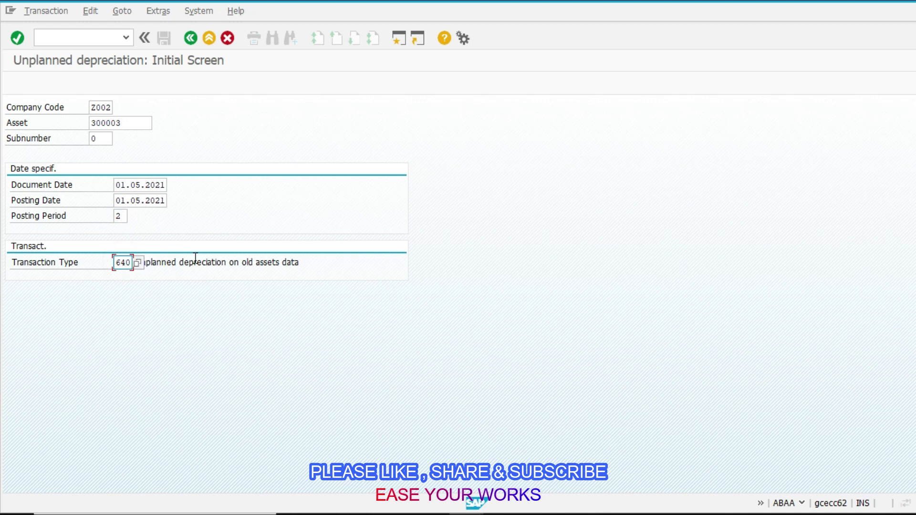
key("Return")
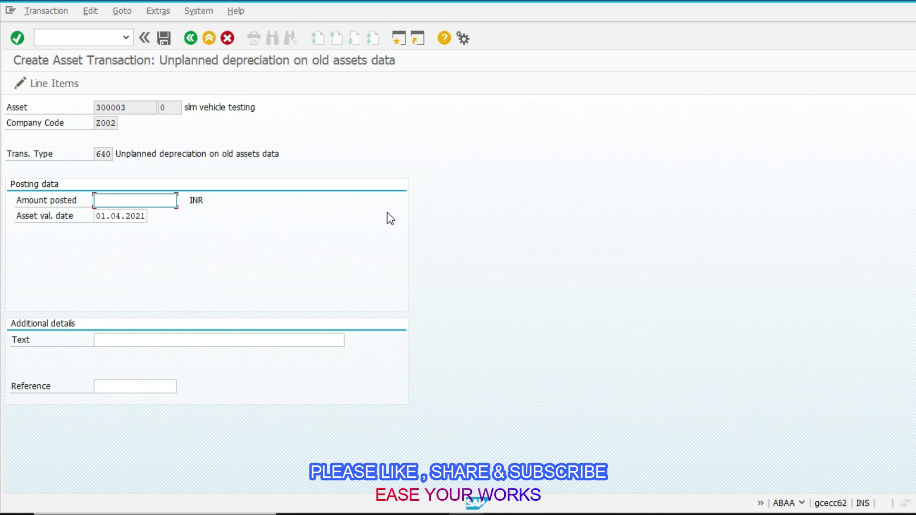
Try to enter unplanned depreciation of 10,000 INR on asset 300003 and confirm the tax balance sheet area amount.
type("10000")
key("Return")
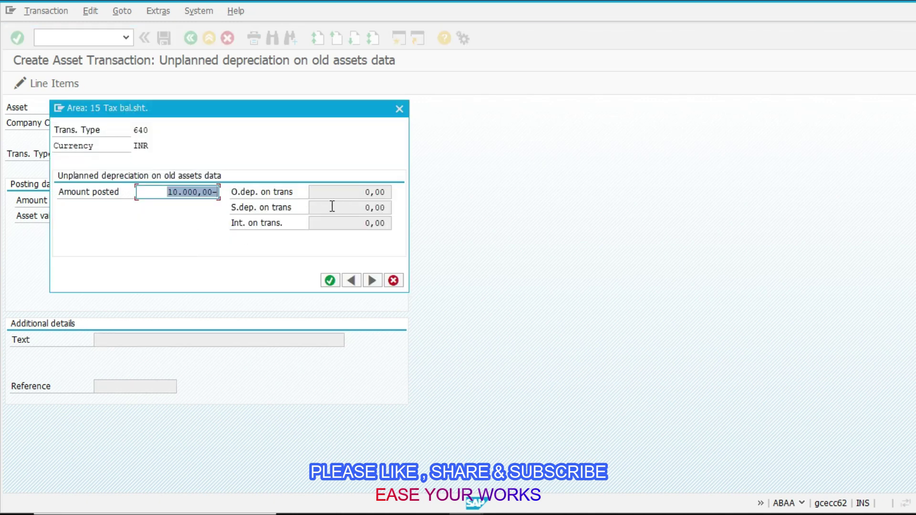
left_click(330, 280)
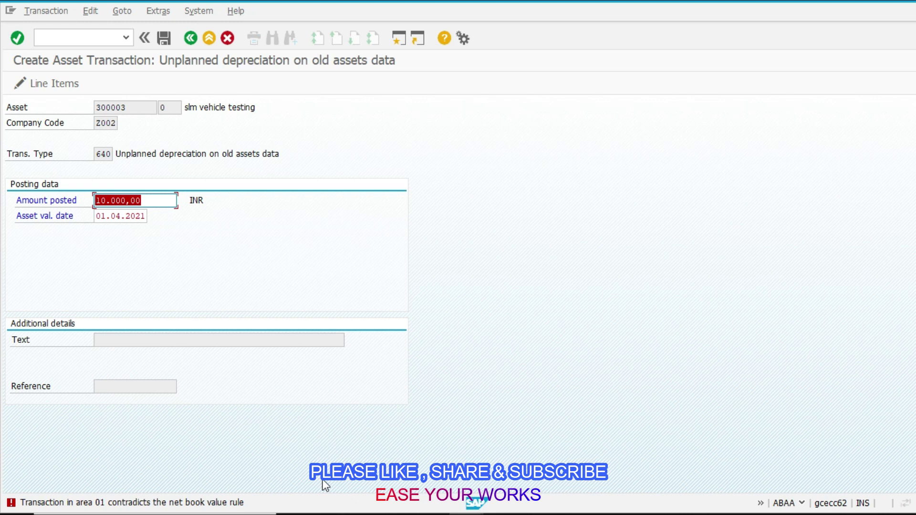
Check the unplanned depreciation amounts in areas 15 and 01, retry the confirmation and cancel the area entry.
key("Return")
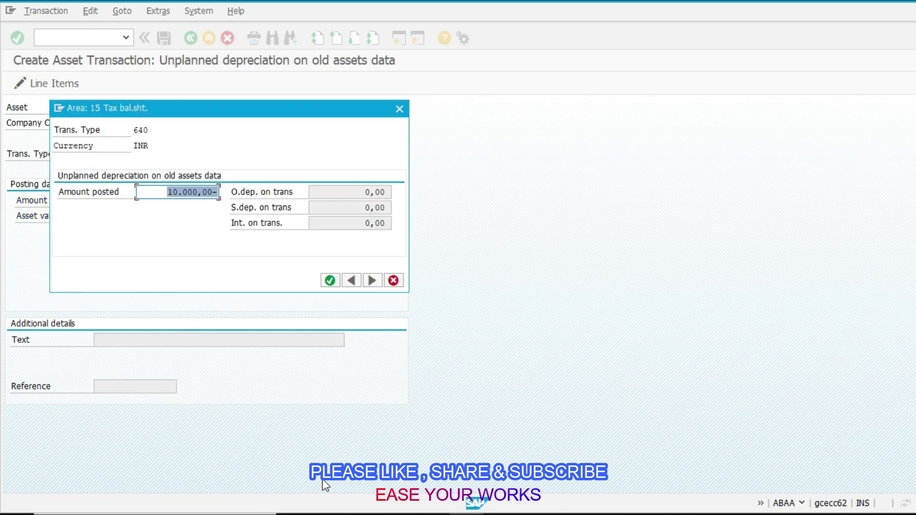
key("Tab")
key("Tab")
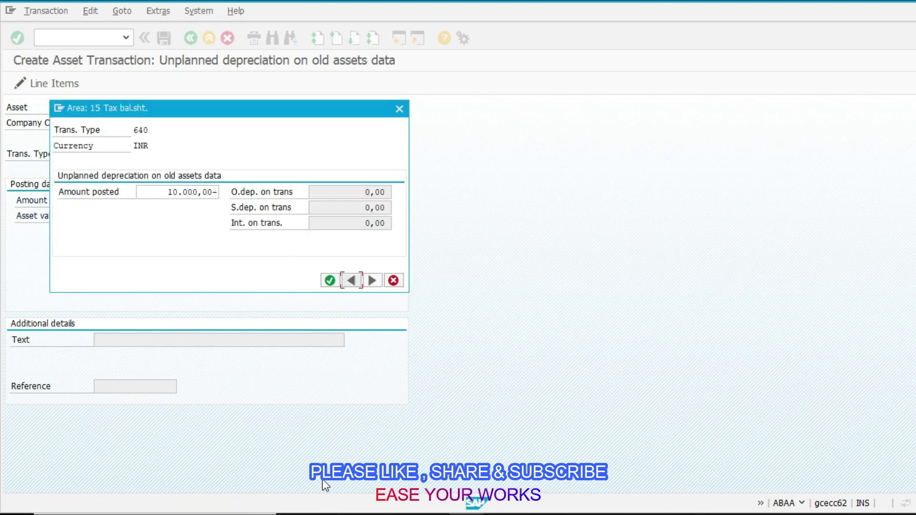
left_click(372, 280)
left_click(363, 191)
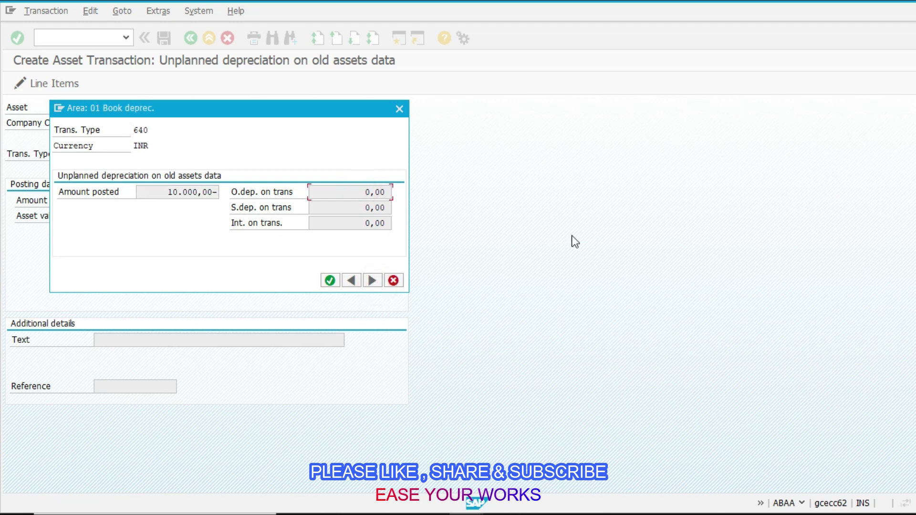
left_click(331, 280)
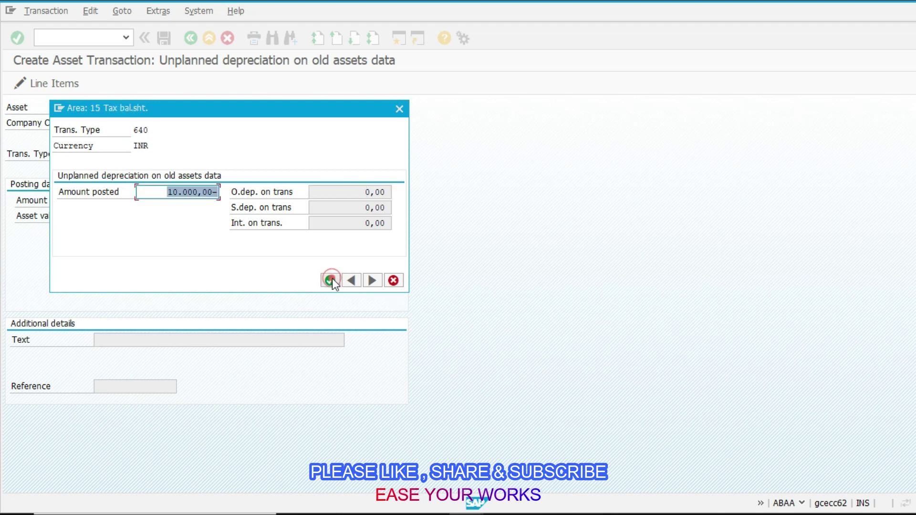
left_click(393, 280)
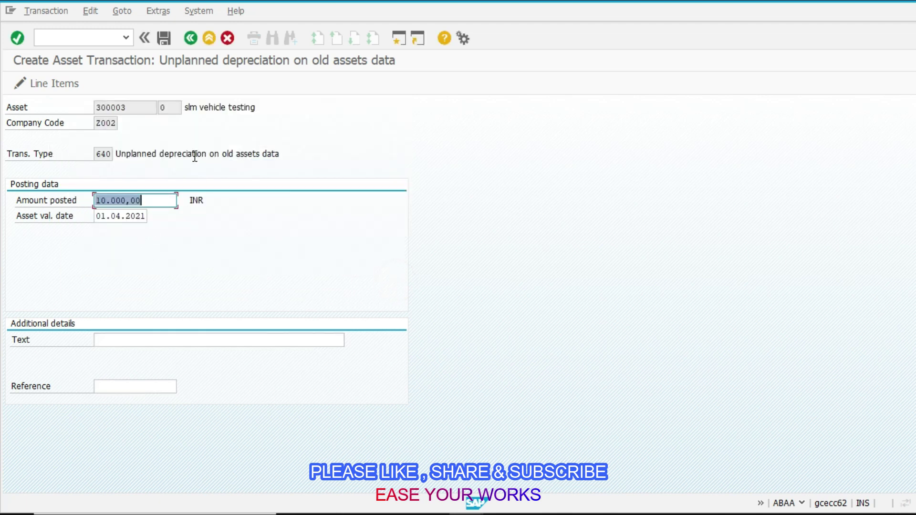
Look through the asset transaction types for the unplanned depreciation options on old assets data, comparing 640 with 641.
left_click(106, 153)
left_click(119, 154)
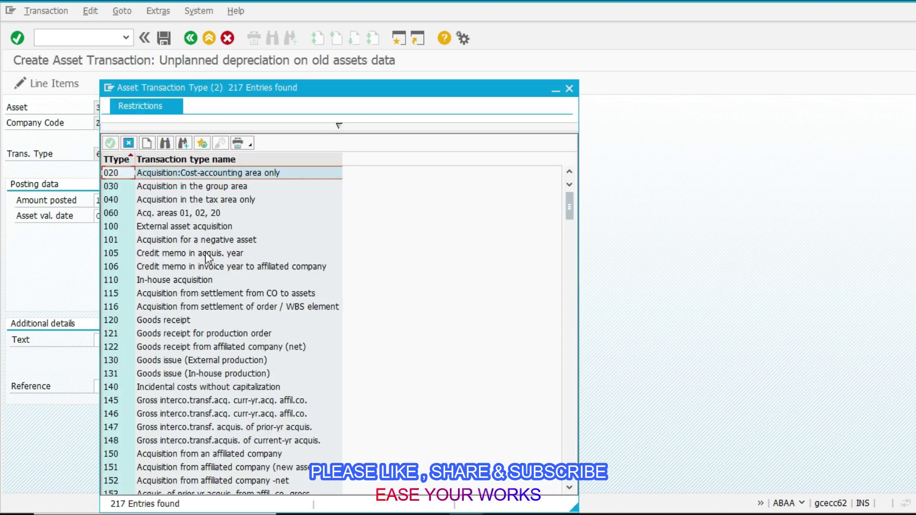
scroll(205, 253, "down", 20)
scroll(216, 353, "up", 12)
scroll(216, 353, "down", 2)
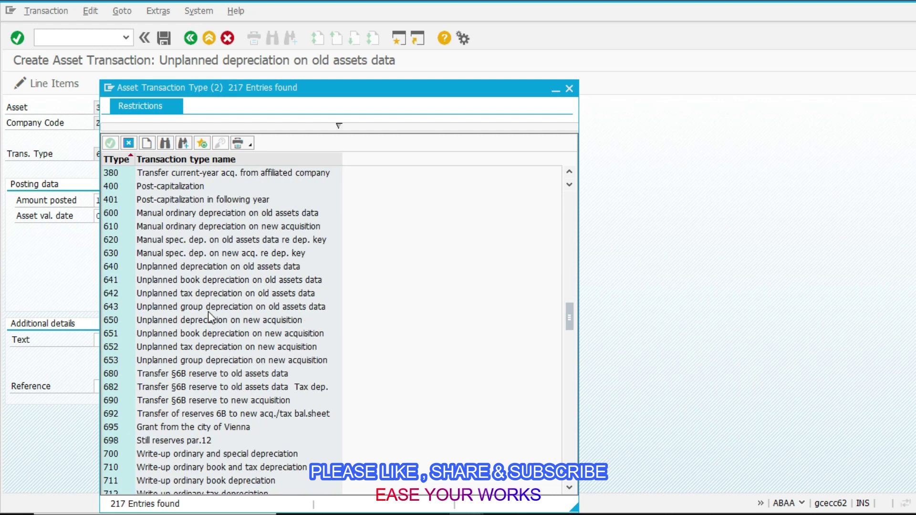
left_click(219, 281)
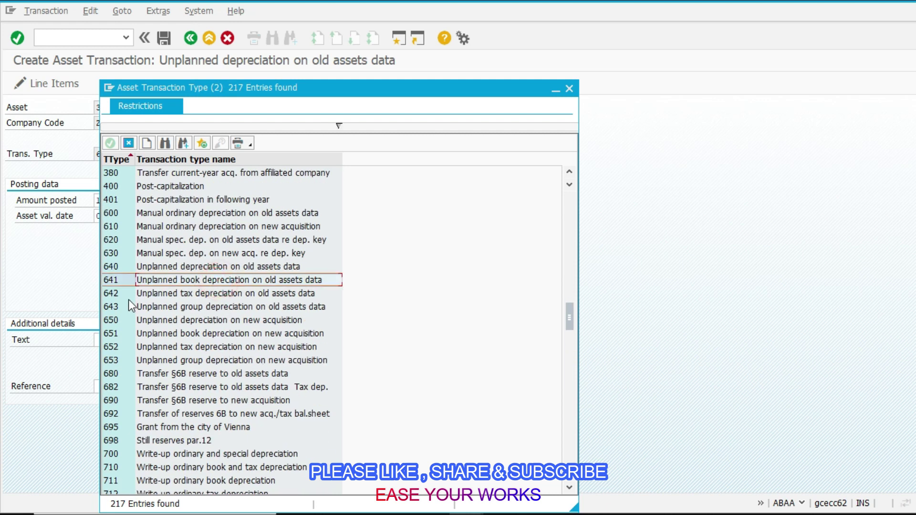
left_click(215, 266)
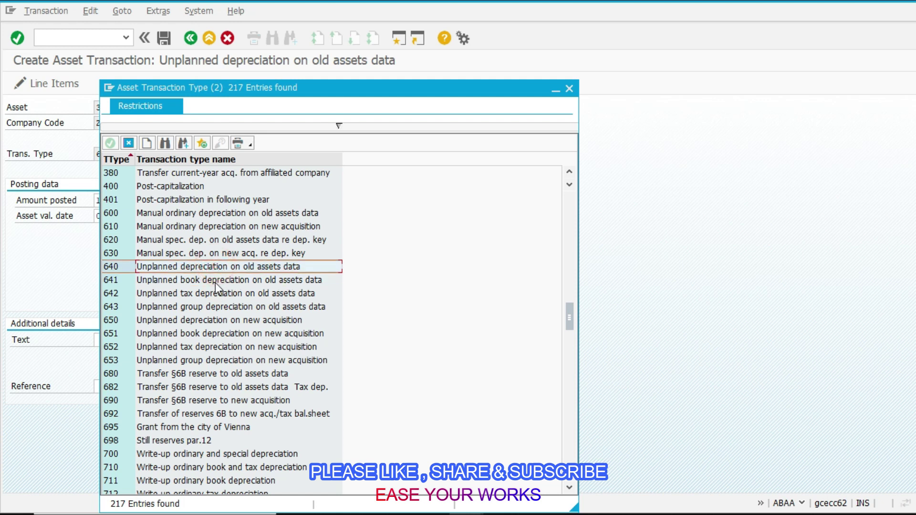
left_click(210, 280)
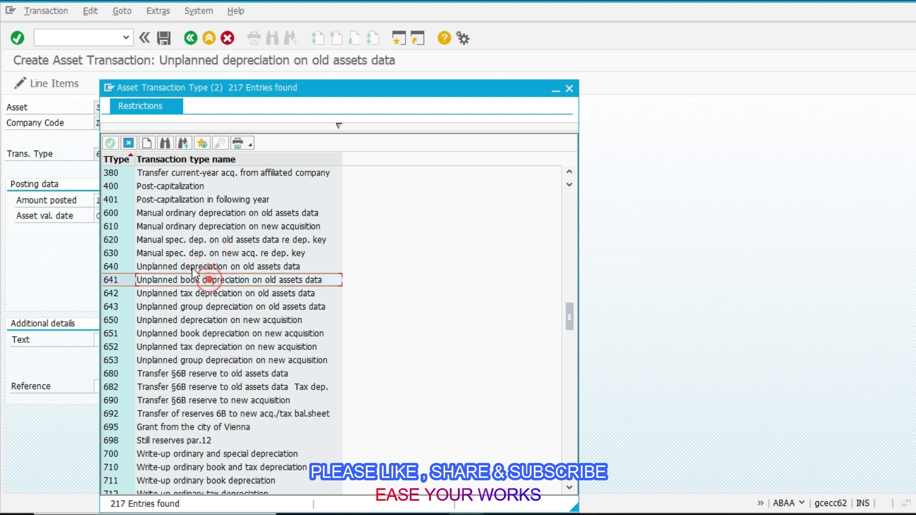
left_click(114, 281)
key("Escape")
Exit the current document entry and reopen the unplanned depreciation for asset 300003 with transaction type 641.
key("Escape")
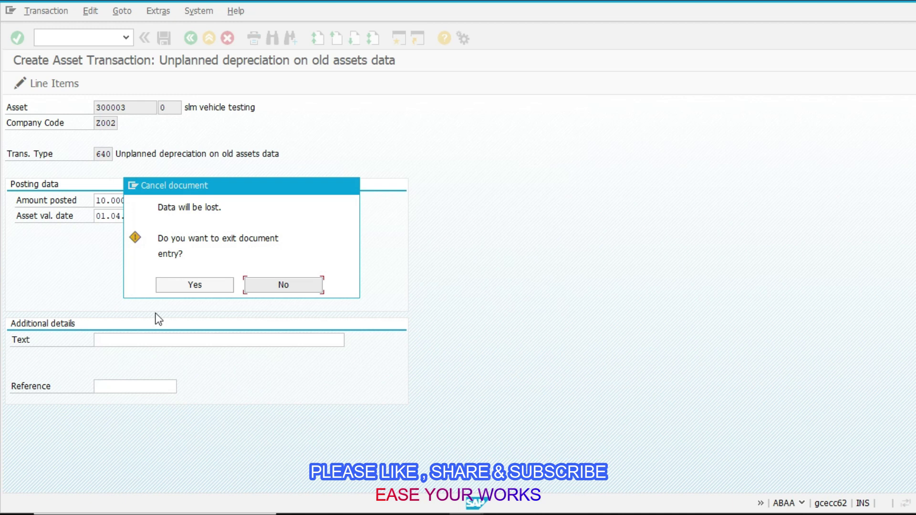
left_click(204, 289)
left_click(126, 263)
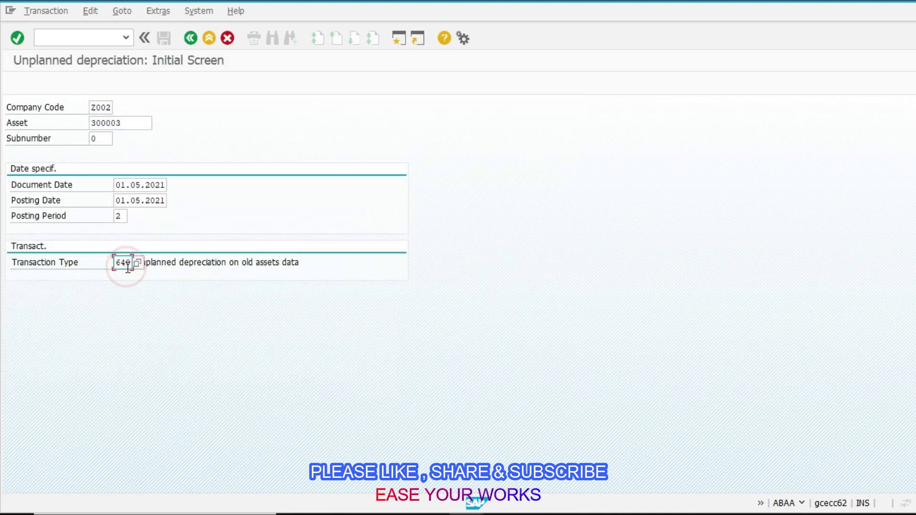
type("1")
key("Return")
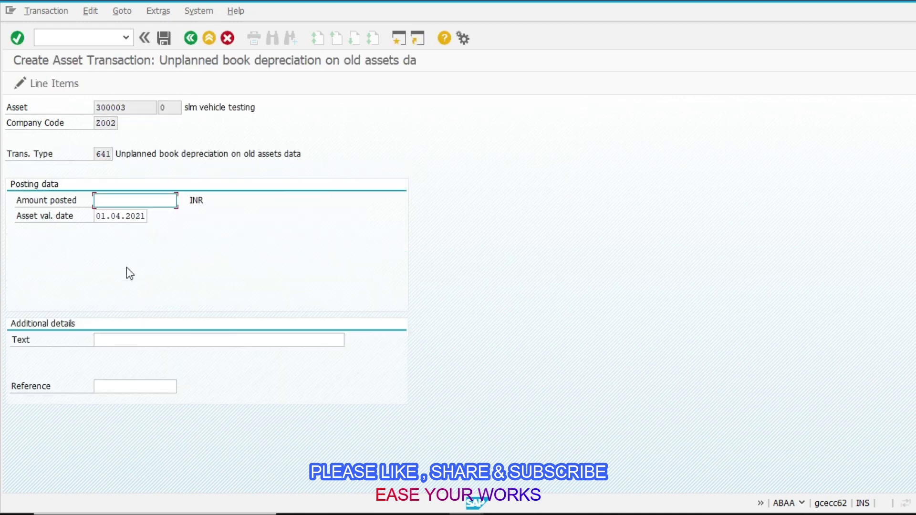
Set the amount posted for the unplanned book depreciation to 10,000 INR and confirm the depreciation area amount.
type("-10000")
key("Return")
type("10")
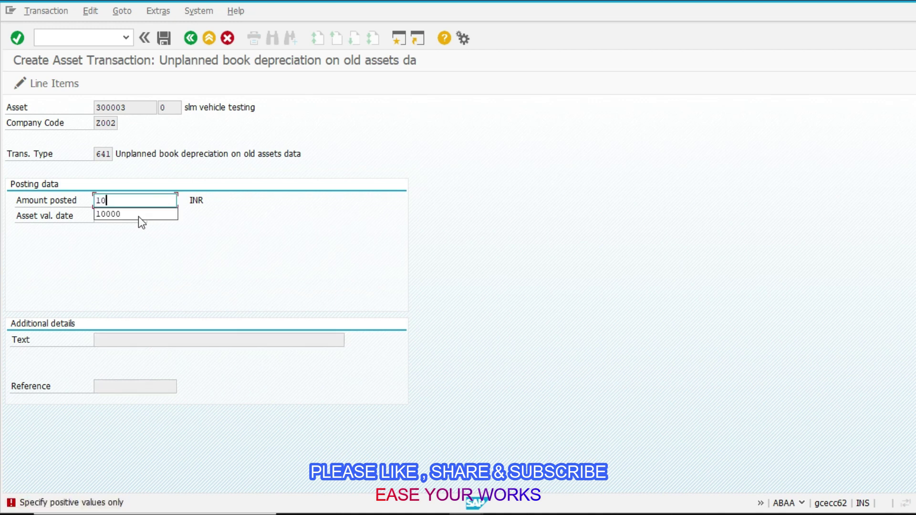
type(".000")
key("Return")
left_click(330, 281)
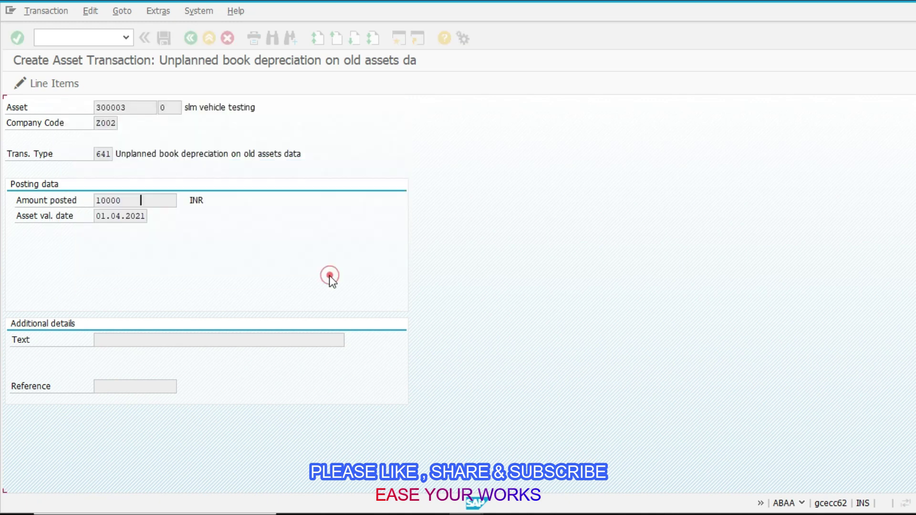
Inspect the posting error's details and the transaction's line items, and cancel the area 15 amount dialog.
double_click(143, 503)
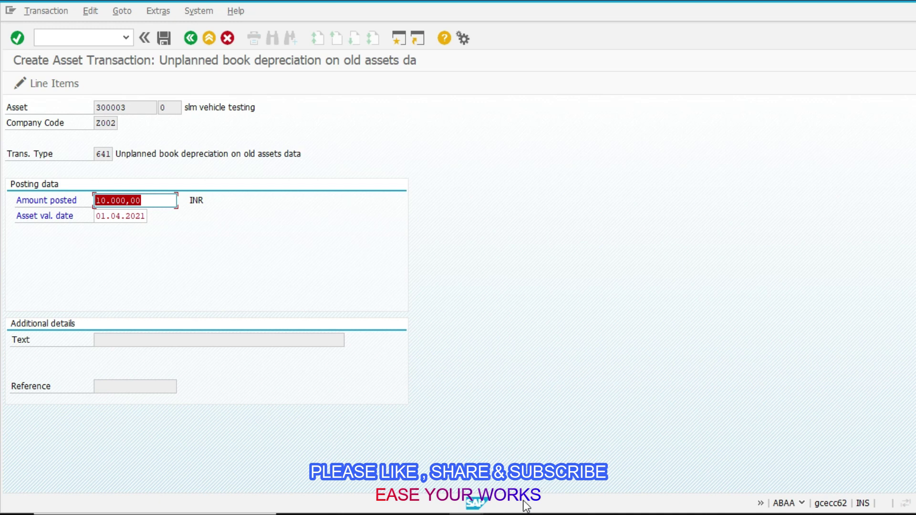
left_click(223, 256)
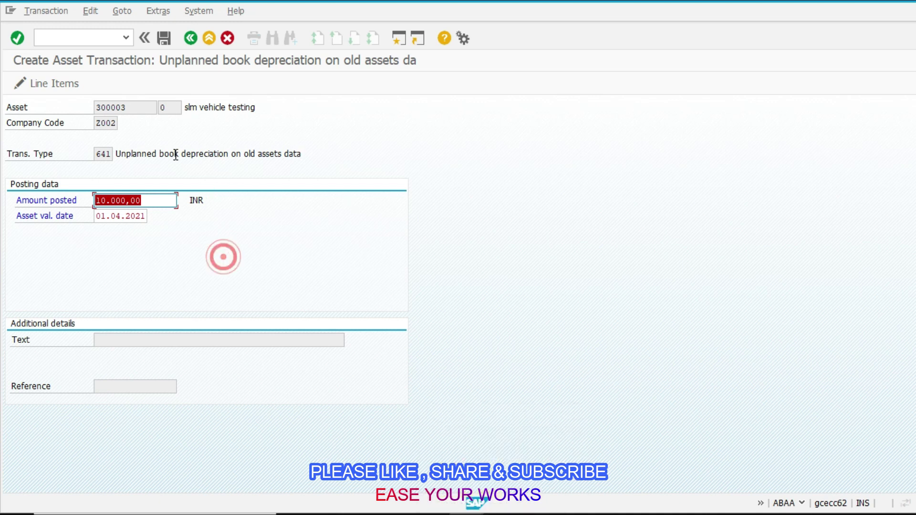
left_click(49, 82)
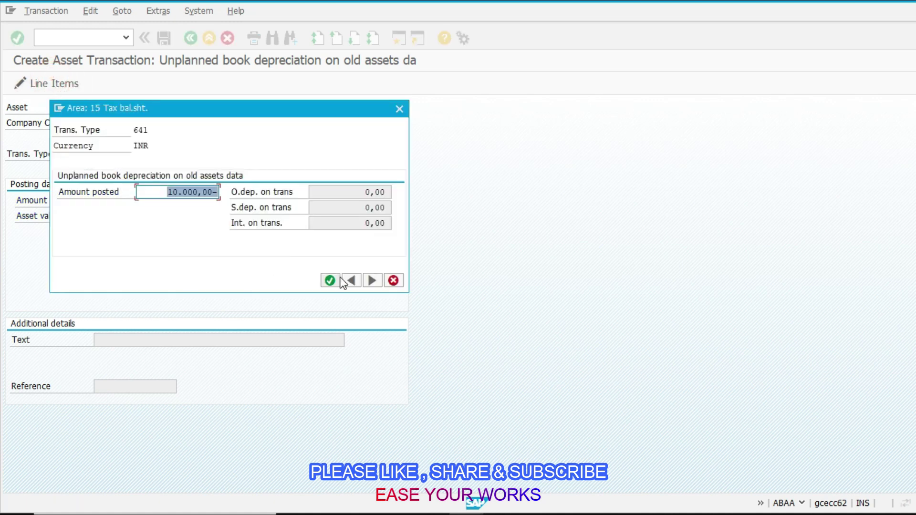
left_click(395, 280)
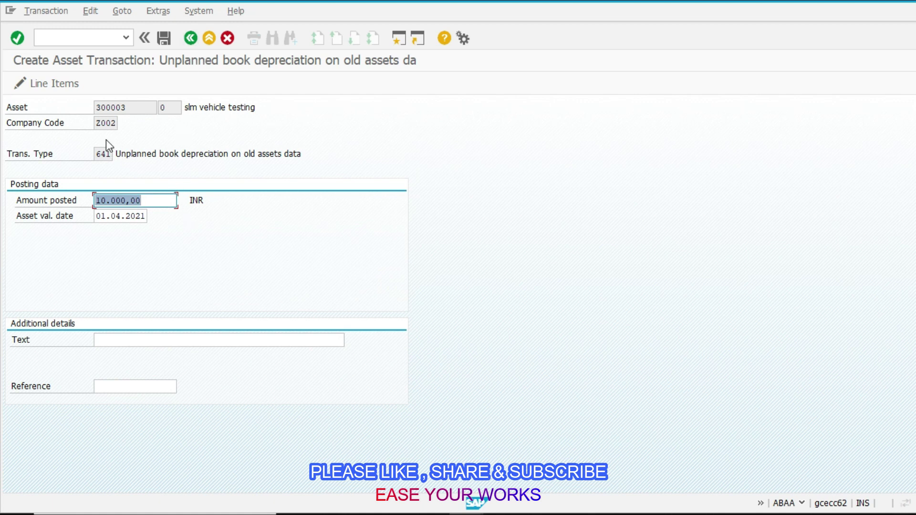
Leave the unplanned book depreciation entry for asset 300003 and discard it without posting.
left_click(145, 340)
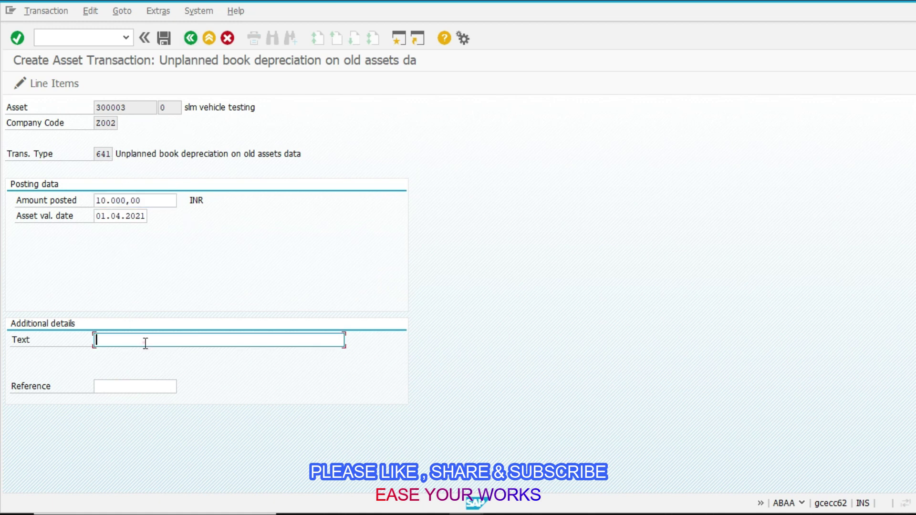
left_click(210, 39)
left_click(195, 285)
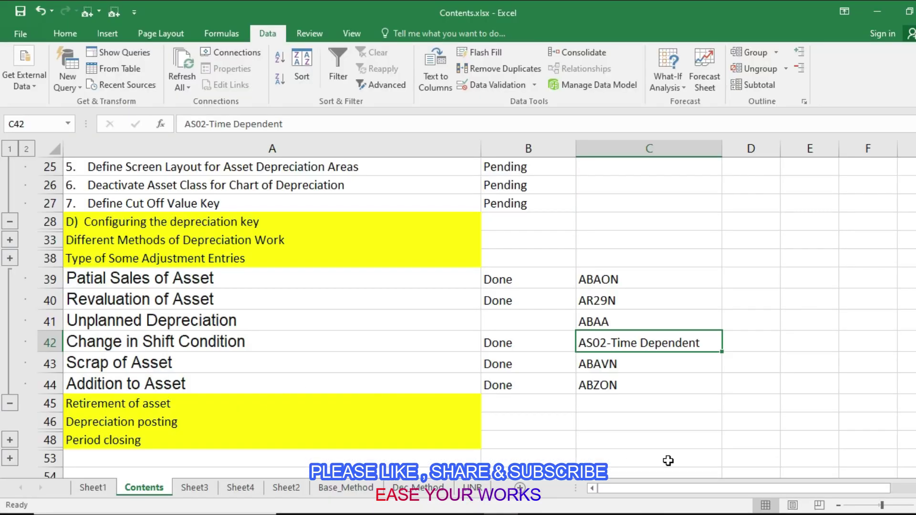
Switch to the Excel contents list and mark the Retirement of asset topic as Done in column B.
key("Left")
key("Left")
key("Down")
key("Down")
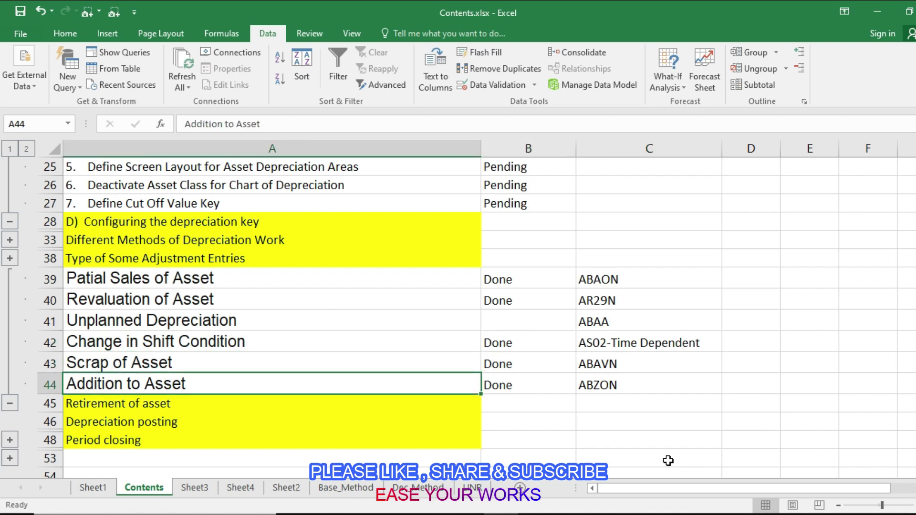
key("Down")
key("Right")
key("Right")
key("Left")
type("Done")
key("Tab")
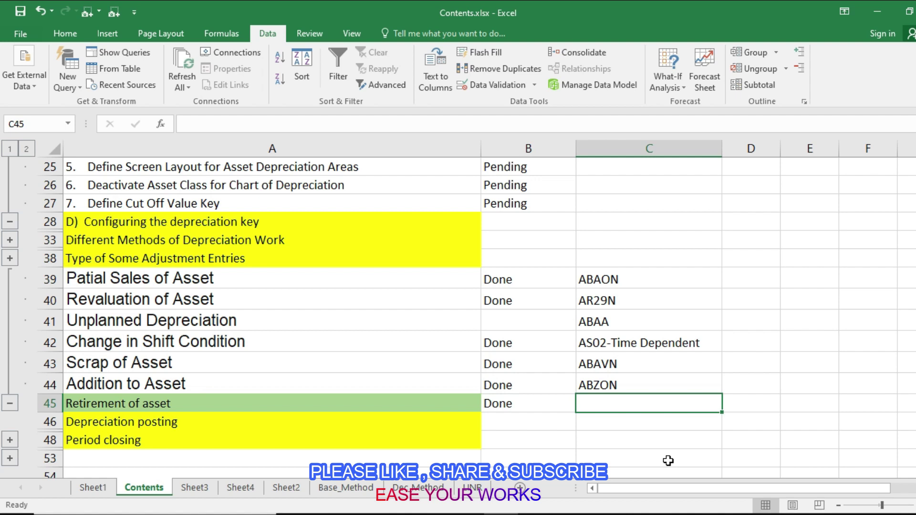
Review the adjustment entry topics in the contents list, from Revaluation of Asset down to Retirement of asset.
key("Left")
key("Up")
key("Left")
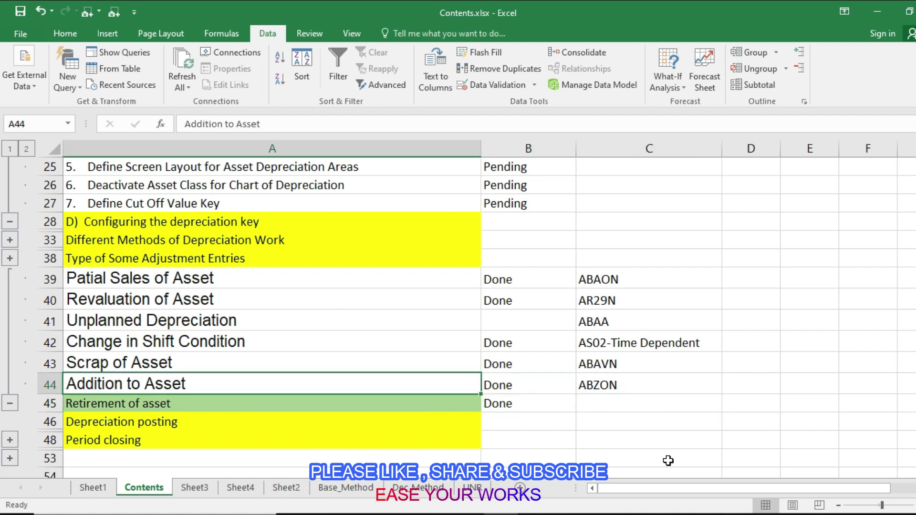
key("Down")
key("Up")
key("Up")
key("Up")
key("Up")
key("Up")
key("Up")
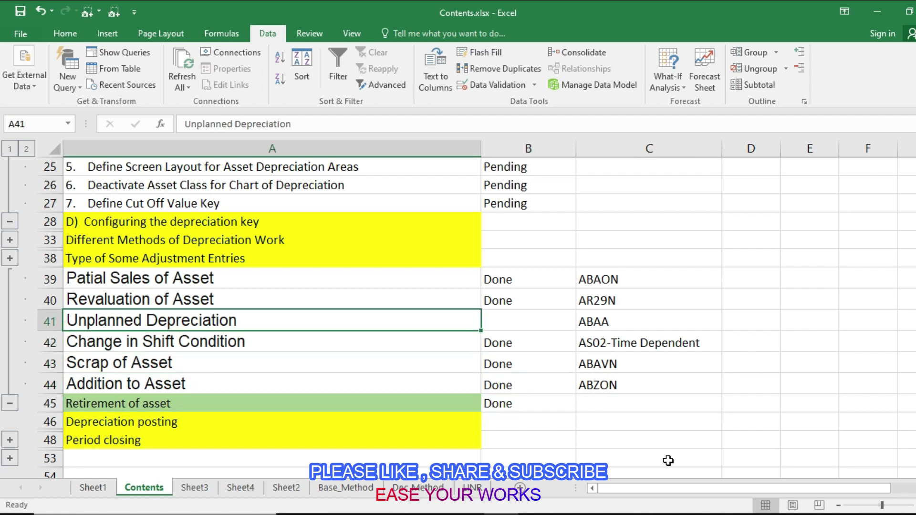
key("Down")
key("Down")
key("Down")
key("Down")
key("Down")
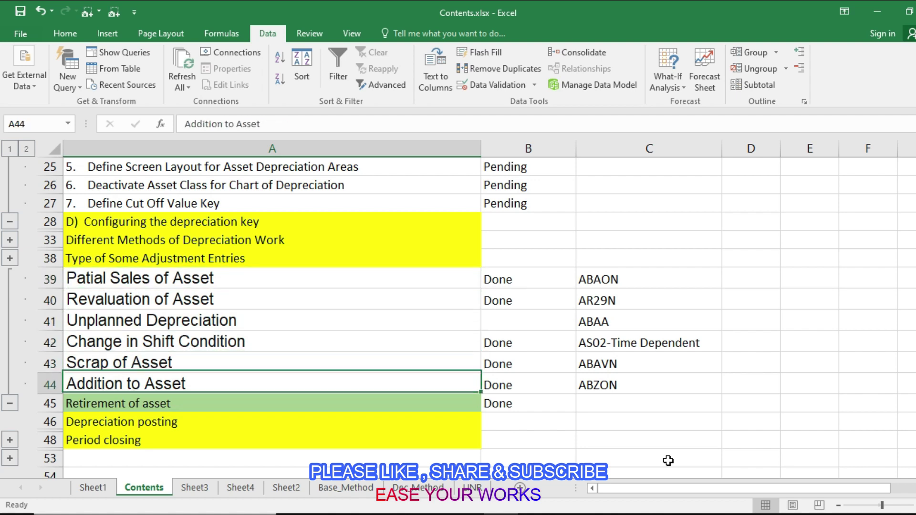
key("Down")
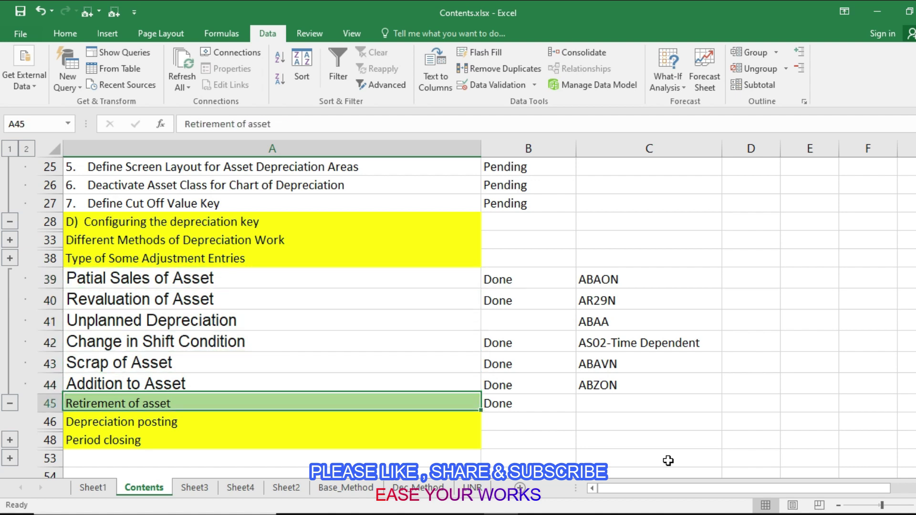
Copy the Scrap of Asset transaction code ABAVN into column C of the Retirement of asset row.
key("Right")
key("Right")
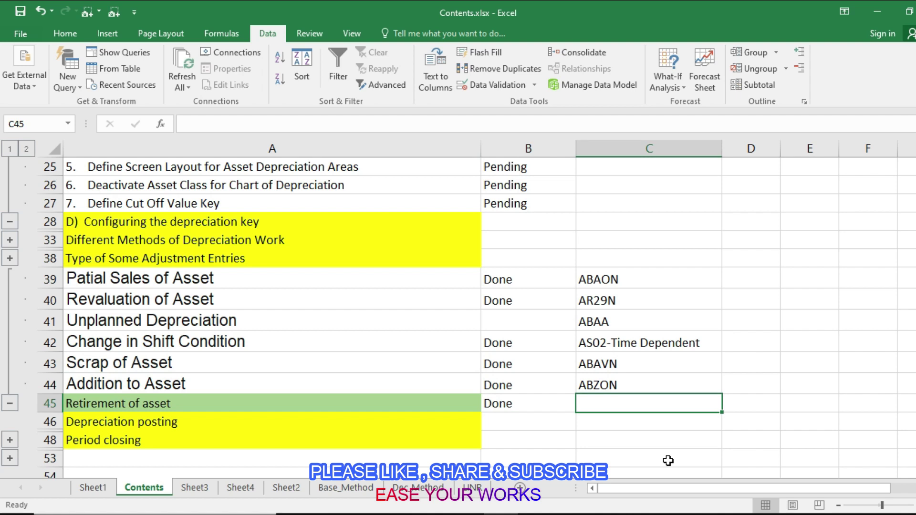
key("Up")
key("Up")
key("ctrl+c")
key("Down")
key("Down")
key("Return")
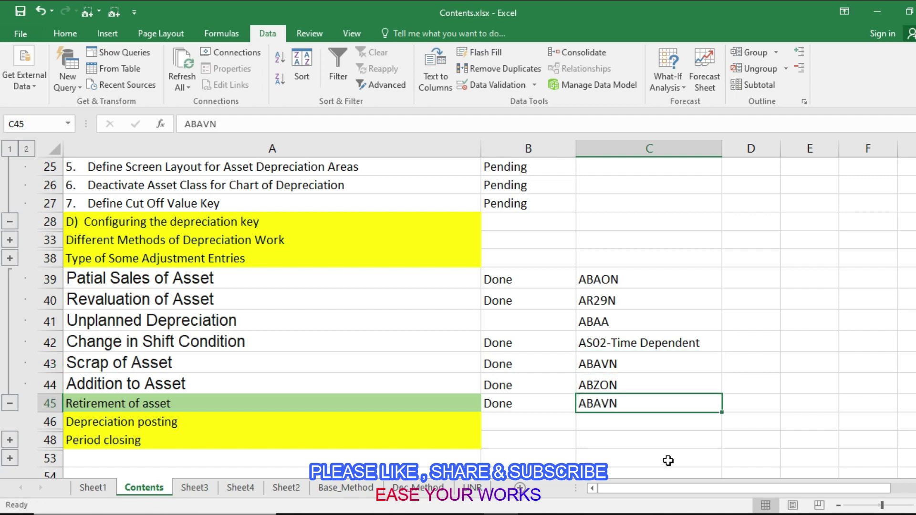
Go back over the adjustment entry topics and continue down to the Depreciation posting topic.
key("Left")
key("Left")
key("Up")
key("Up")
key("Up")
key("Up")
key("Up")
key("Up")
key("Down")
key("Down")
key("Down")
key("Down")
key("Down")
key("Down")
key("Down")
key("Right")
key("Left")
key("Up")
key("Down")
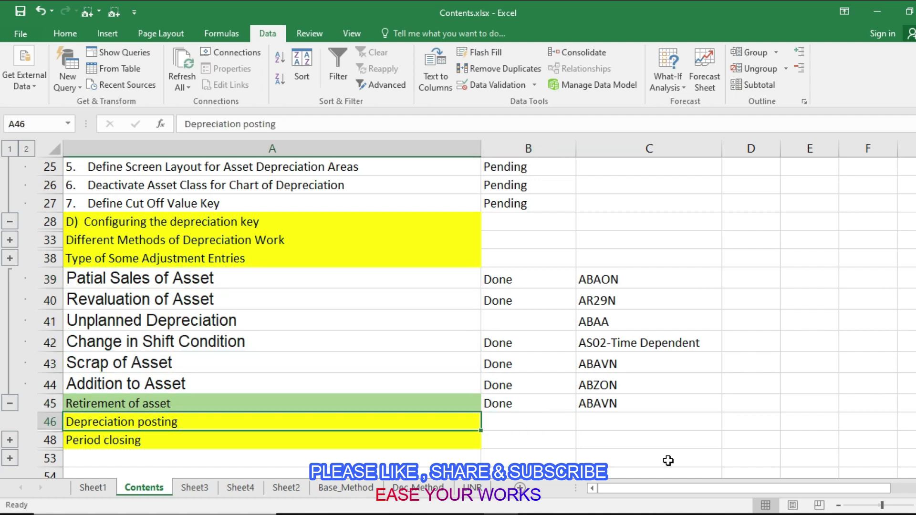
Point out the remaining Depreciation posting and Period closing topics in the contents list.
key("shift+Down")
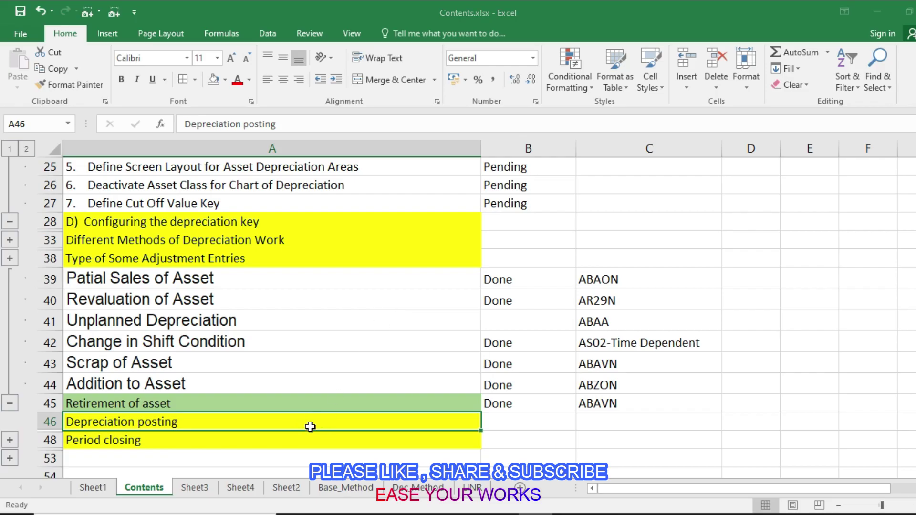
left_click(311, 444)
left_click_drag(307, 425, 309, 433)
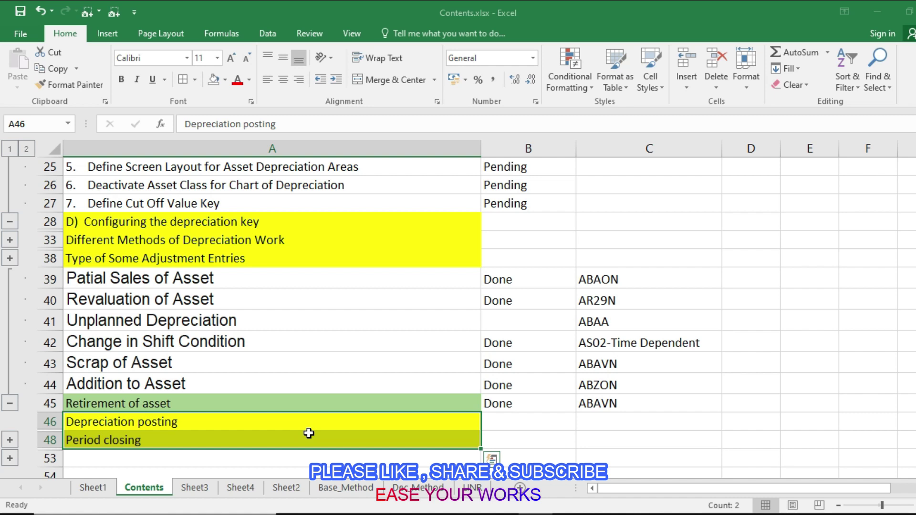
left_click(260, 427)
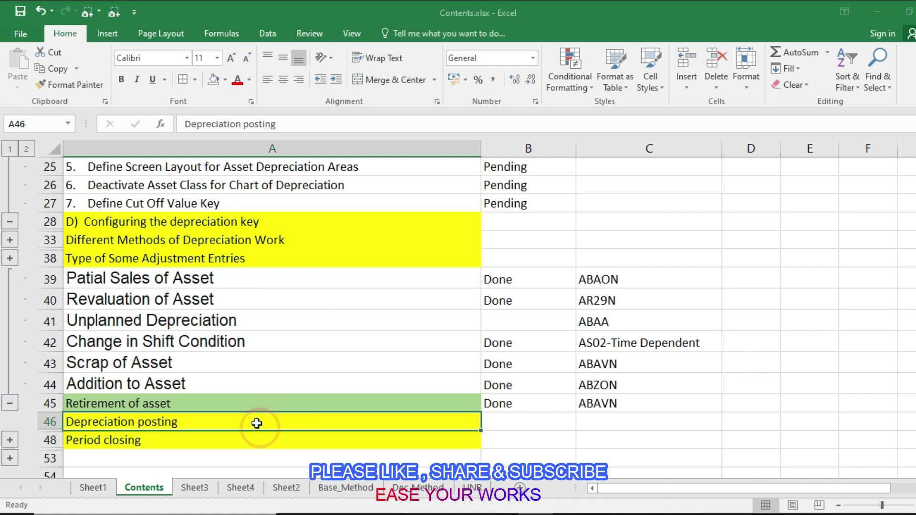
Look through the depreciation transaction codes AFAR, AFAB and AFBP on Sheet3.
left_click(195, 488)
left_click(267, 189)
left_click(101, 179)
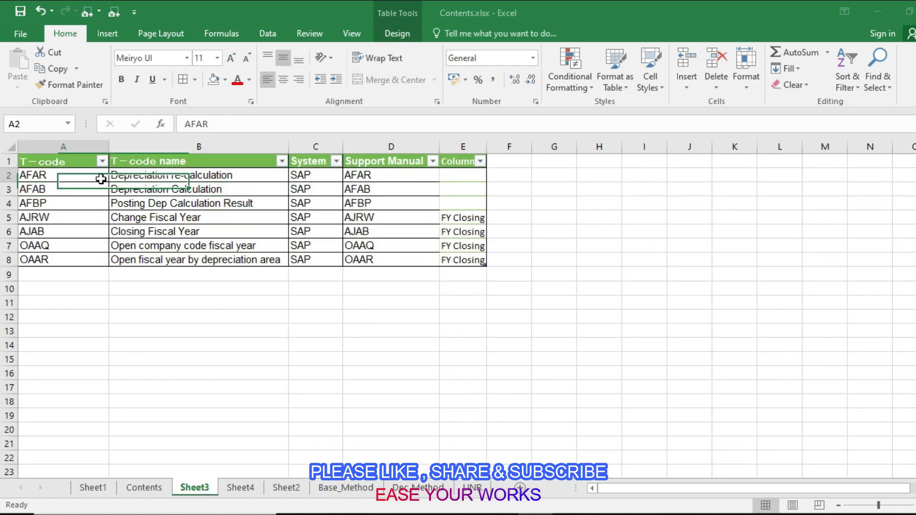
left_click(75, 174)
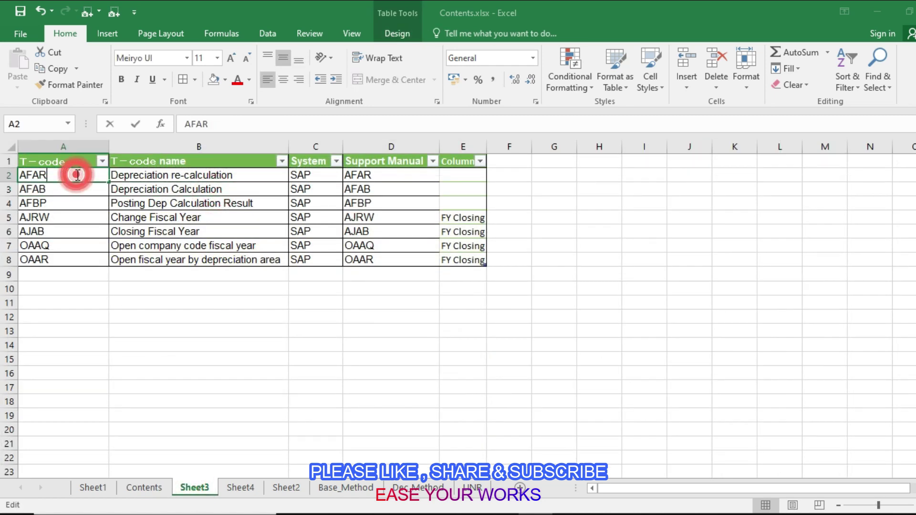
double_click(78, 190)
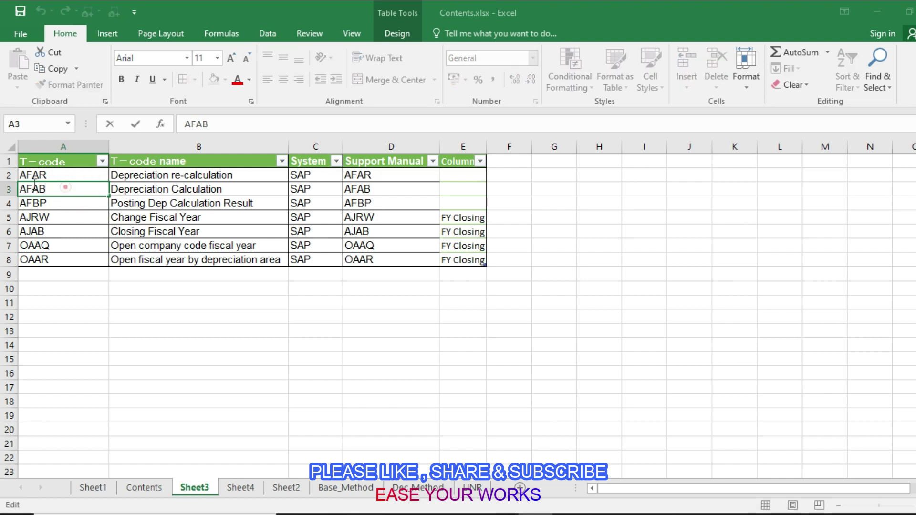
double_click(71, 189)
double_click(75, 206)
double_click(75, 205)
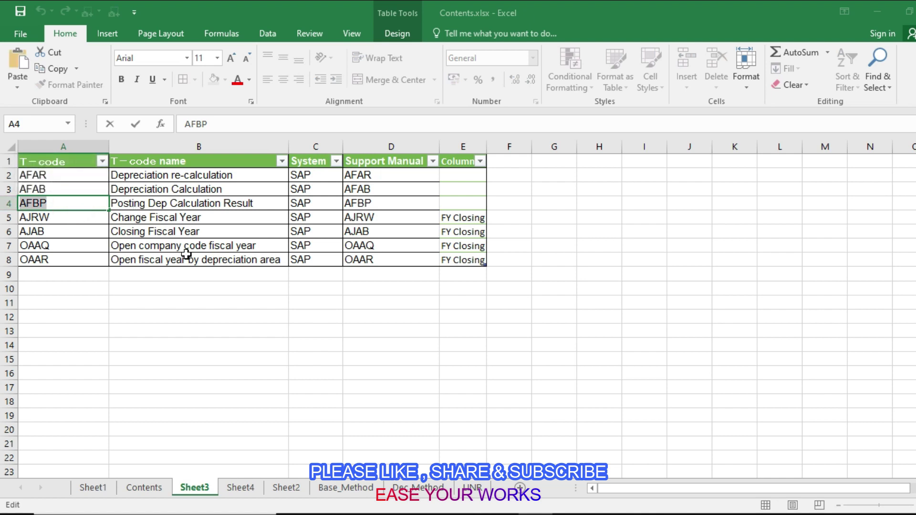
left_click(86, 190)
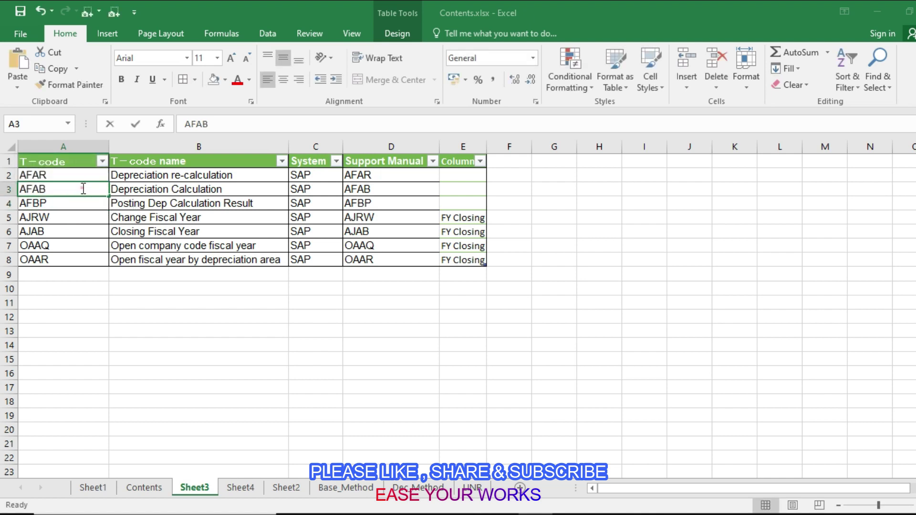
double_click(71, 188)
double_click(72, 189)
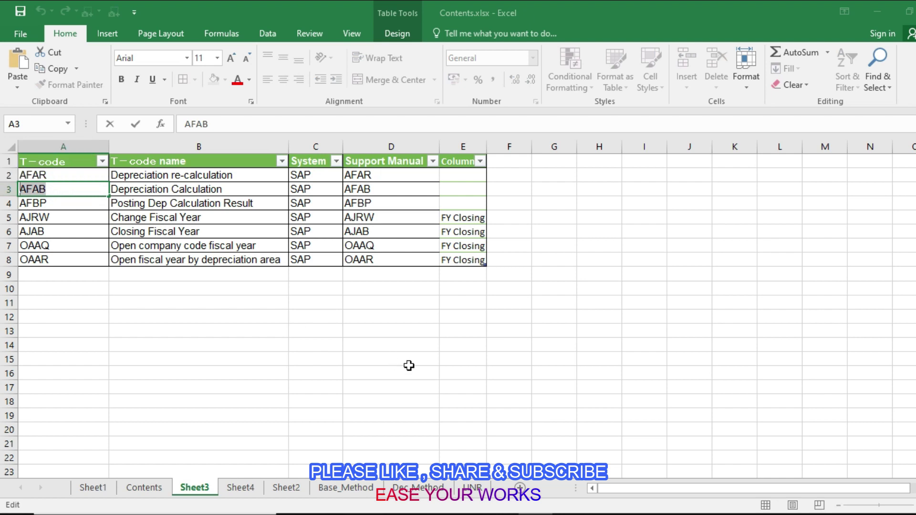
key("Escape")
Switch to SAP Logon and open a session on the ECC-TEST system.
left_click(468, 514)
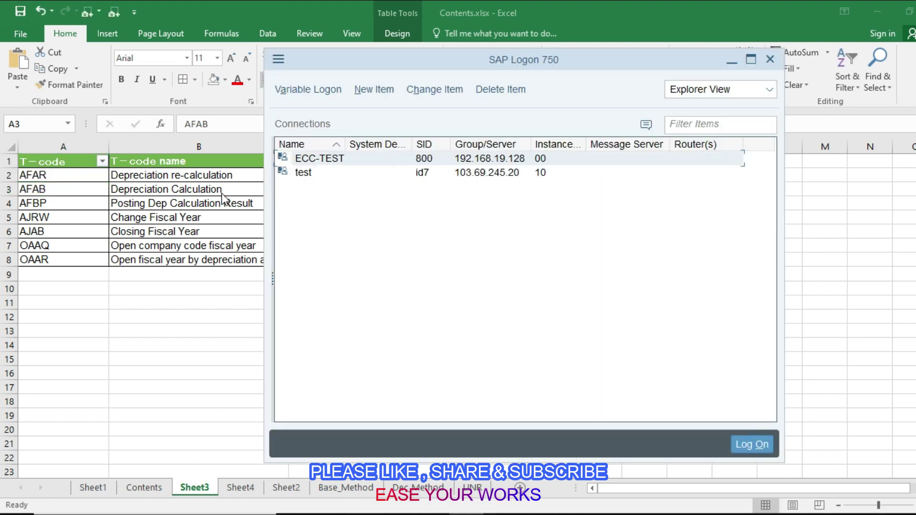
right_click(306, 160)
left_click(322, 170)
key("Down")
key("Down")
key("Return")
key("Return")
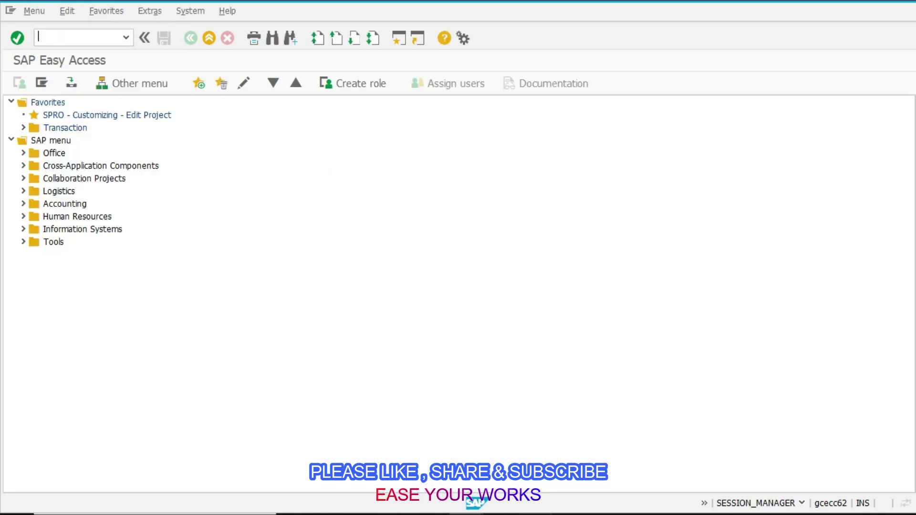
Copy the AFAB transaction code from Excel and run it in the SAP session to start the depreciation posting run.
key("alt+Tab")
key("ctrl+c")
key("alt+Tab")
key("ctrl+v")
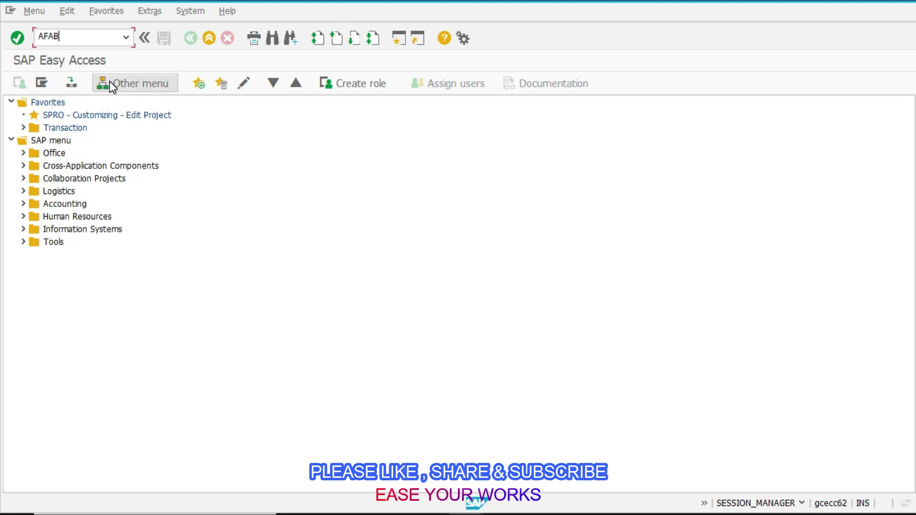
key("Return")
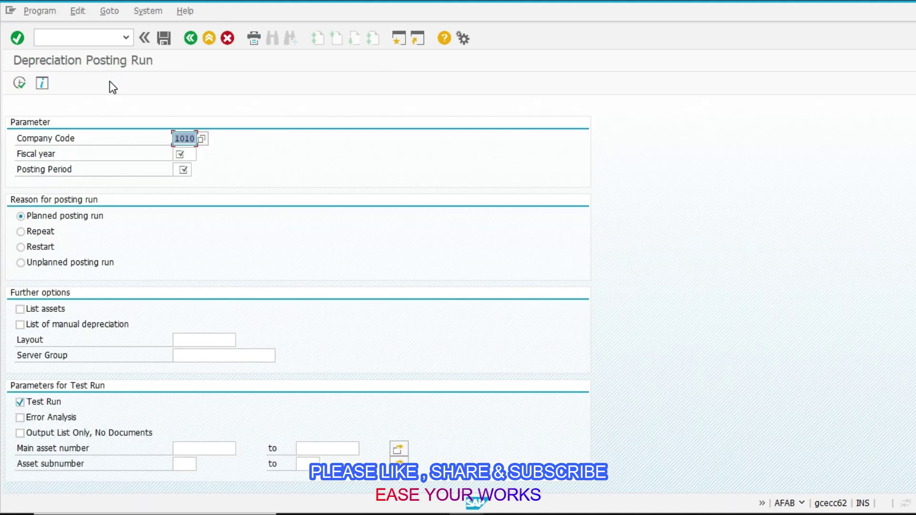
Set the depreciation posting run to company code Z002, fiscal year 2021 and posting period 2.
type("z00")
key("Return")
key("shift+Tab")
key("BackSpace")
type("z002")
key("Return")
type("2021")
key("Tab")
type("2")
key("Tab")
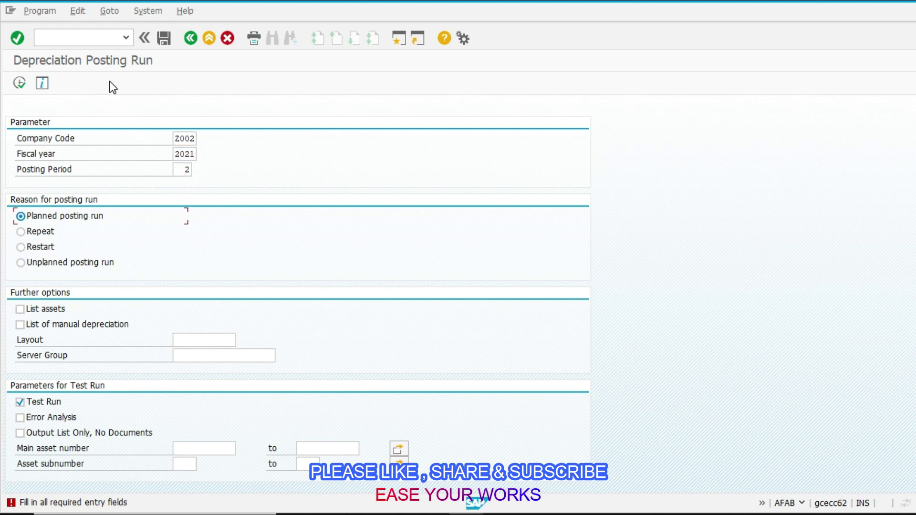
Test an unplanned posting run for period 2 with List assets and Error Analysis enabled, and return to the parameters.
left_click(93, 264)
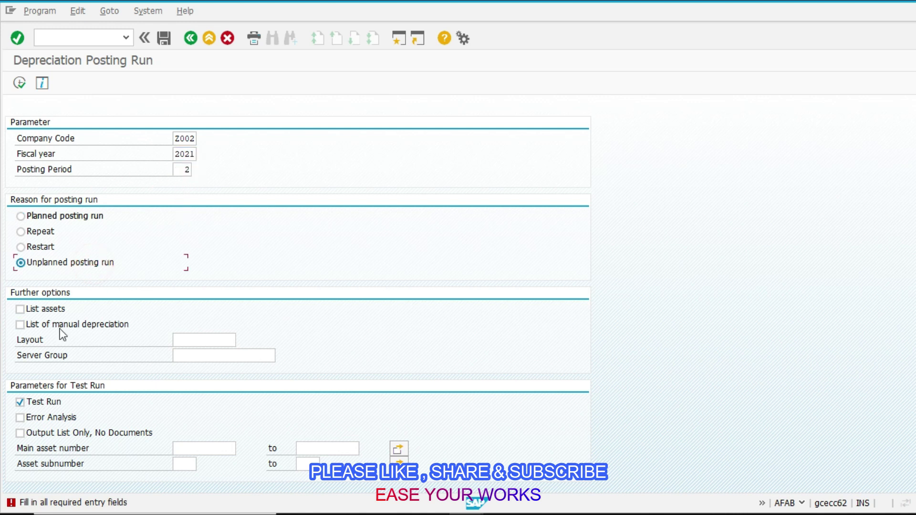
left_click(53, 310)
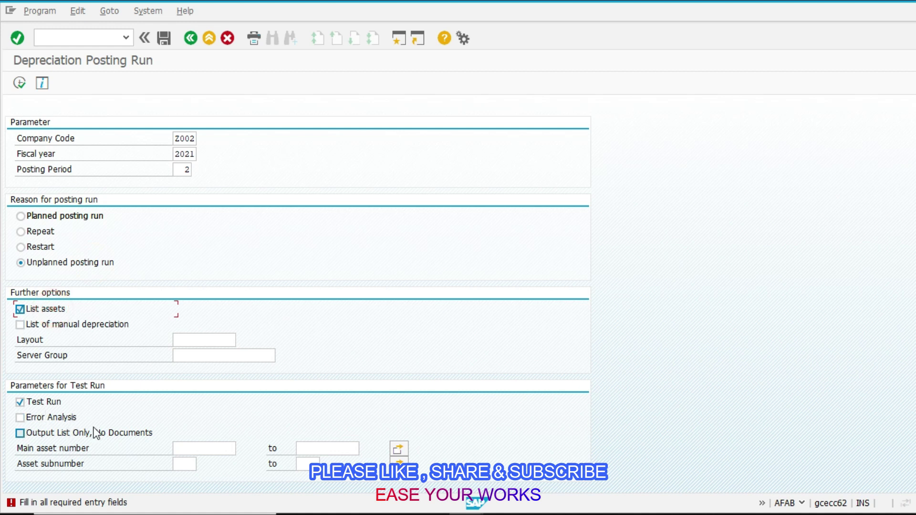
left_click(60, 420)
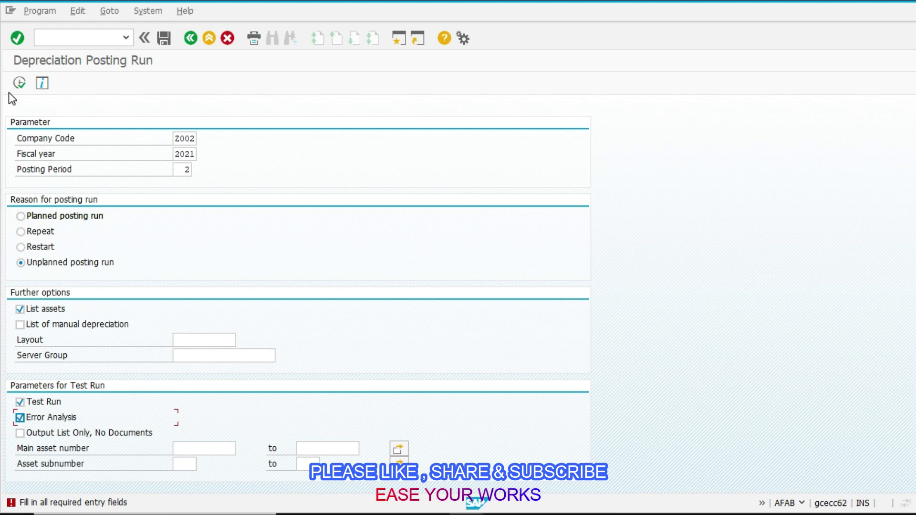
left_click(18, 84)
left_click(186, 300)
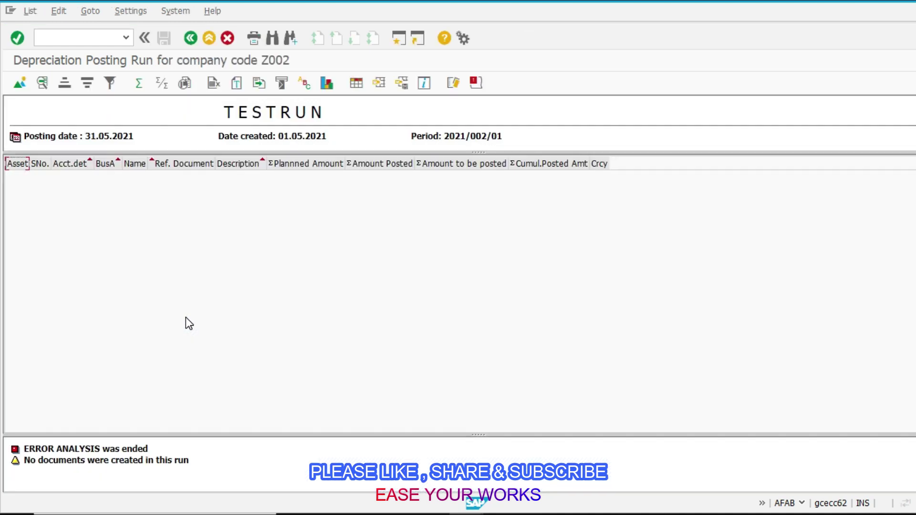
key("F3")
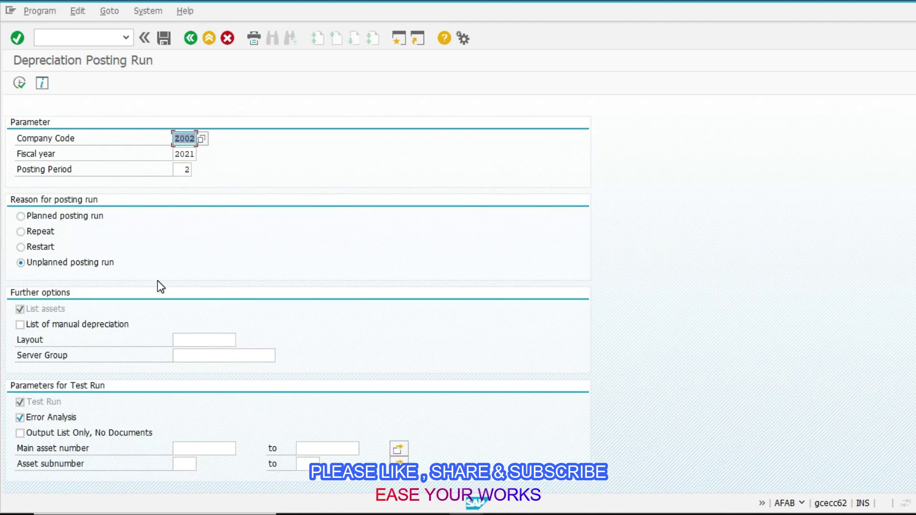
Try a planned posting run for period 2 as a test run, and return to the parameters.
left_click(68, 216)
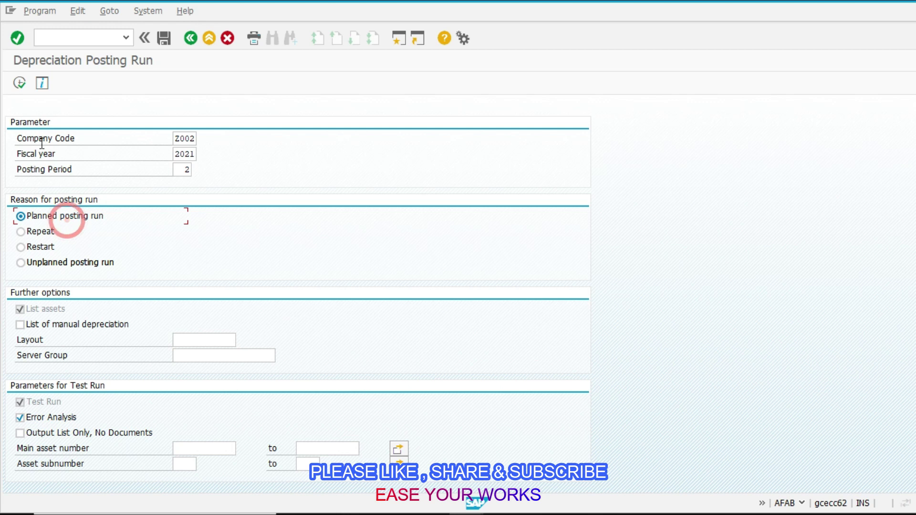
left_click(19, 83)
left_click(193, 301)
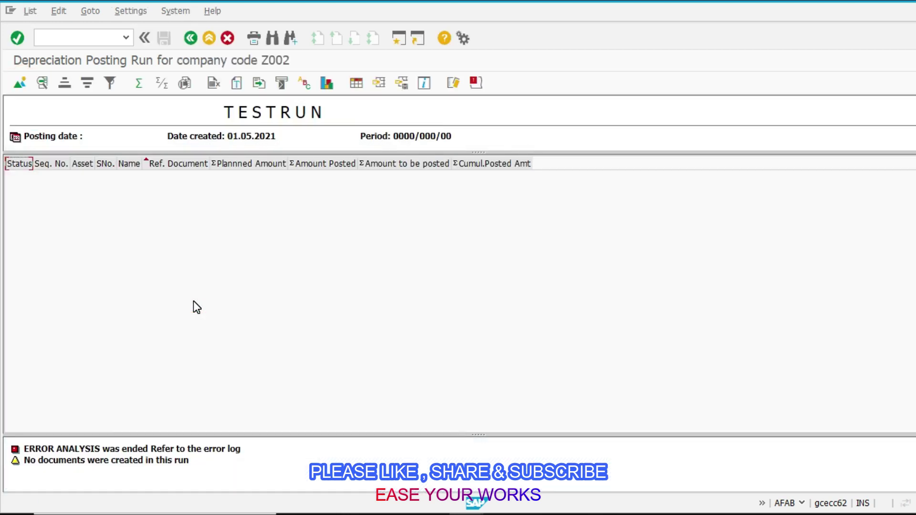
key("F3")
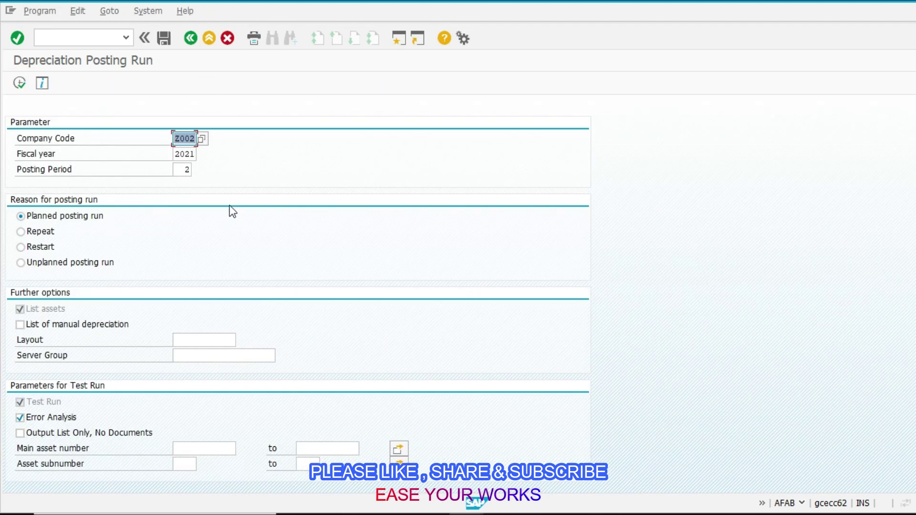
Set the posting period to 1, test an unplanned posting run for it, and return to the parameters.
key("Tab")
key("Tab")
type("1")
key("Tab")
left_click(21, 262)
left_click(19, 83)
left_click(206, 304)
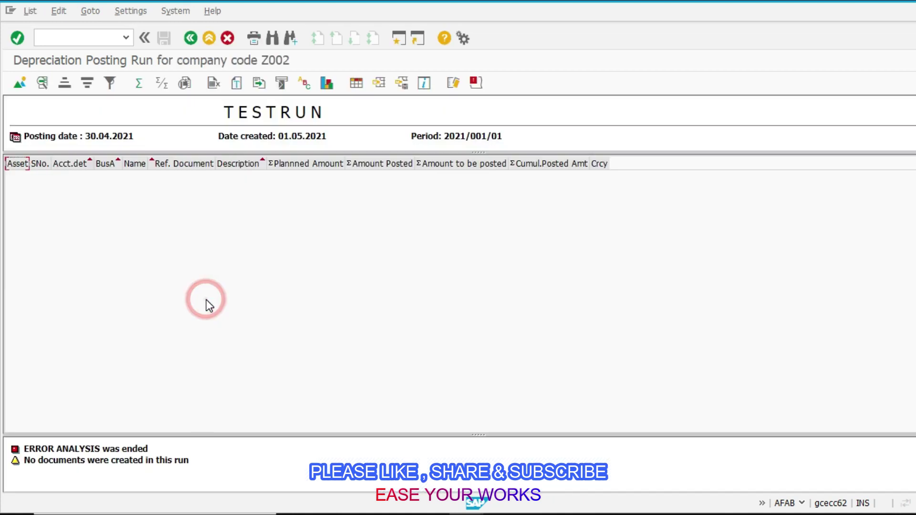
left_click(191, 42)
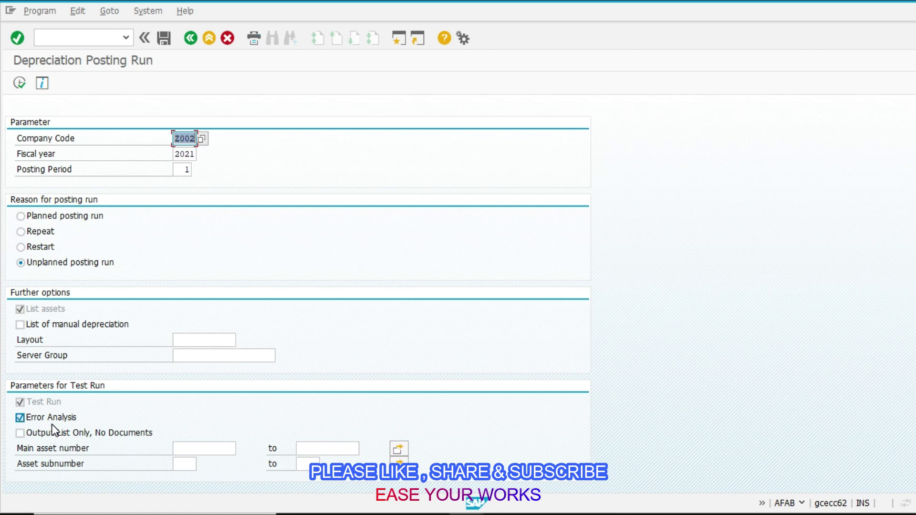
Try a repeat posting run for period 1 as a test with Error Analysis, and leave the depreciation posting transaction.
left_click(32, 233)
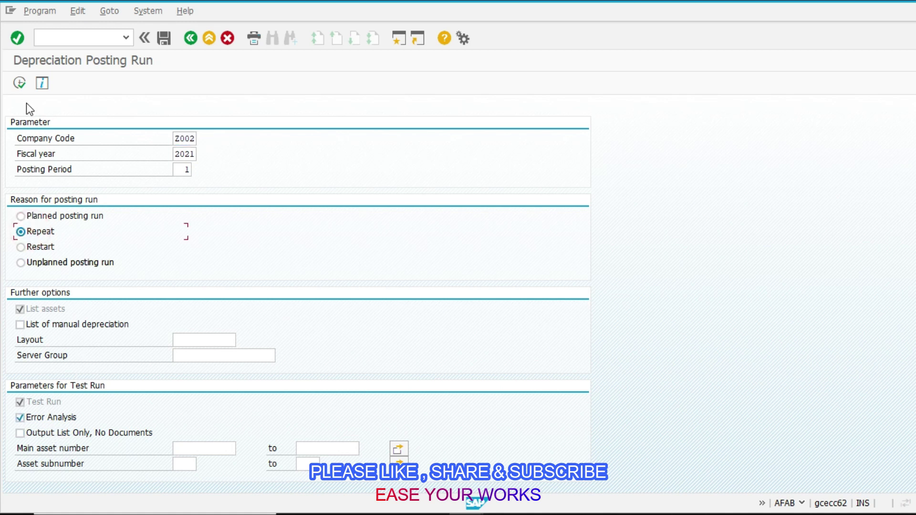
left_click(20, 83)
left_click(186, 300)
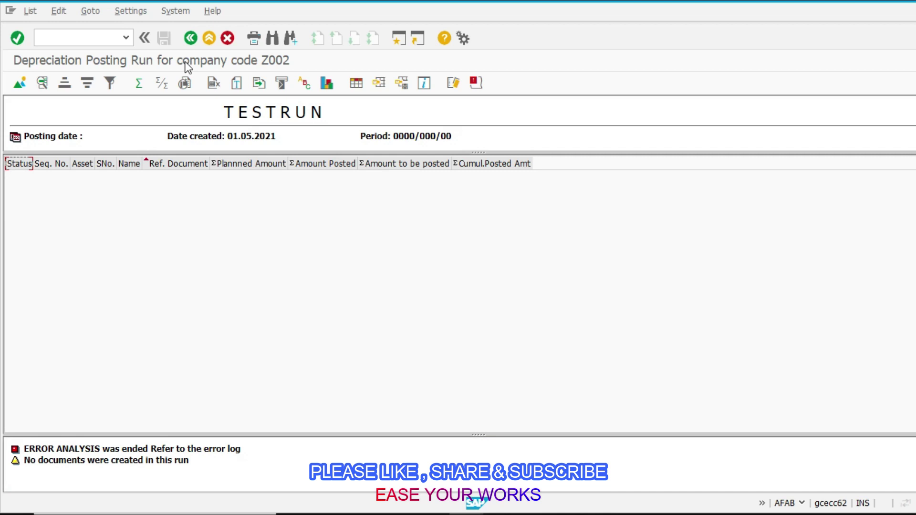
left_click(190, 39)
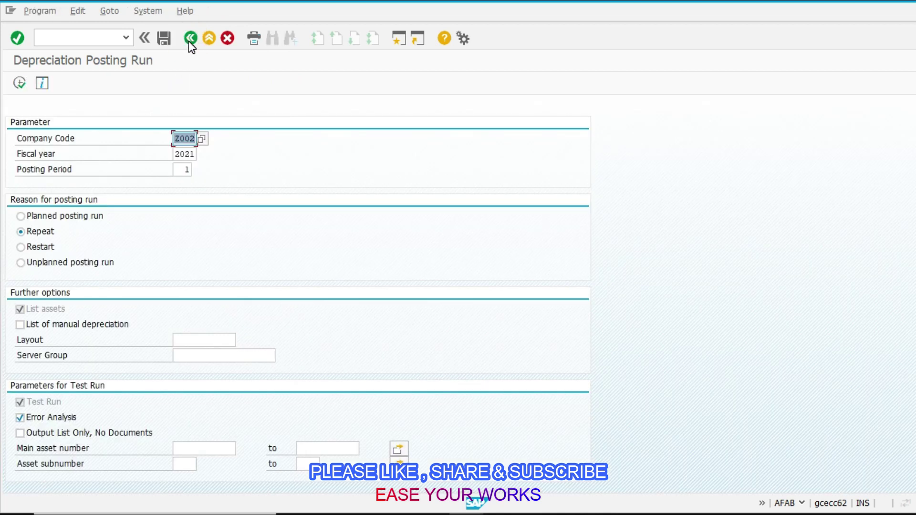
left_click(189, 40)
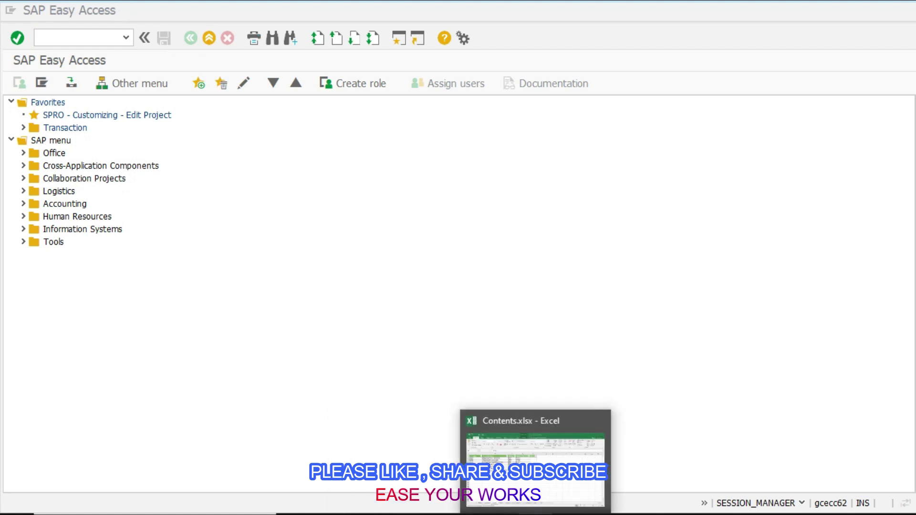
Copy the AFAR transaction code from the Contents.xlsx list in Excel and open that transaction in SAP.
left_click(535, 514)
left_click(82, 175)
key("ctrl+c")
left_click(469, 514)
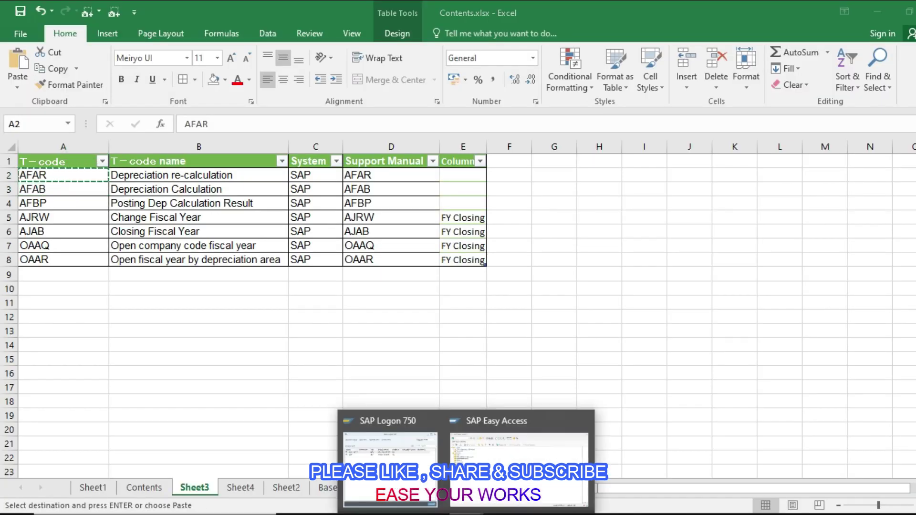
left_click(491, 482)
key("ctrl+v")
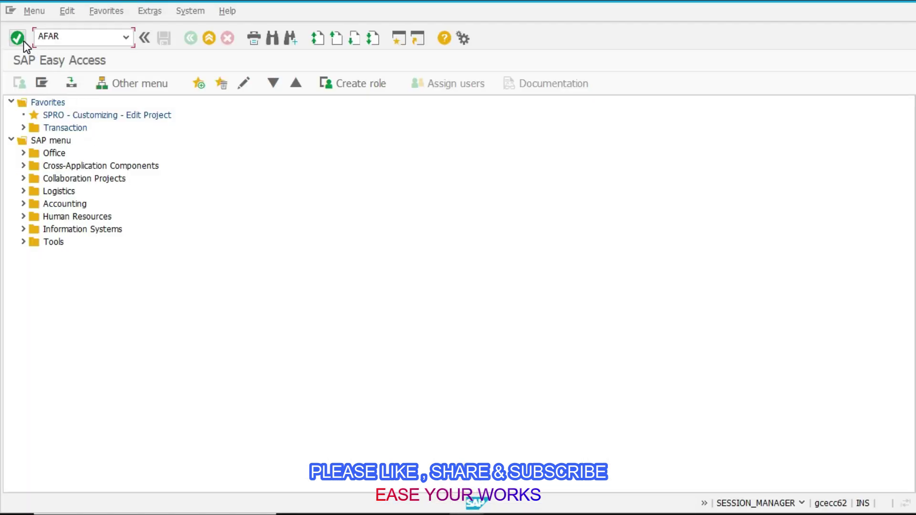
left_click(22, 40)
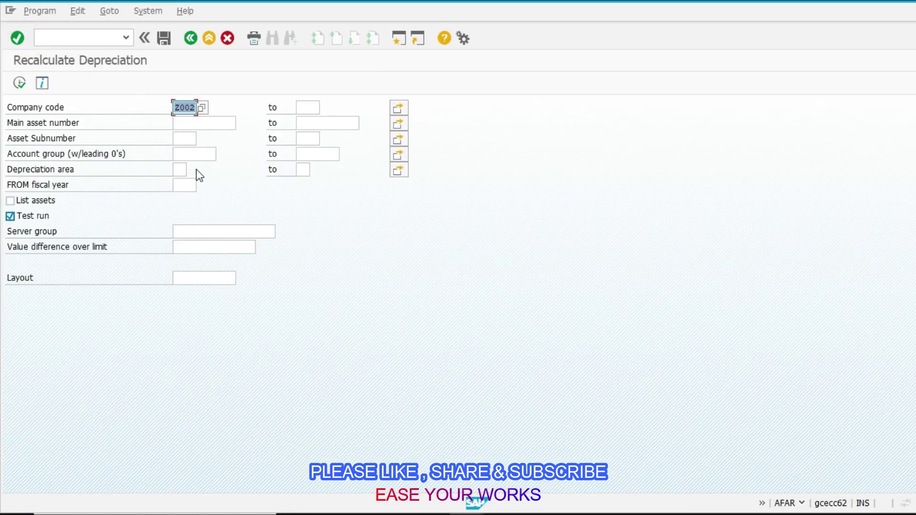
Test the depreciation recalculation for company code Z002, review the differences, and return to the parameters.
left_click(19, 83)
left_click(200, 307)
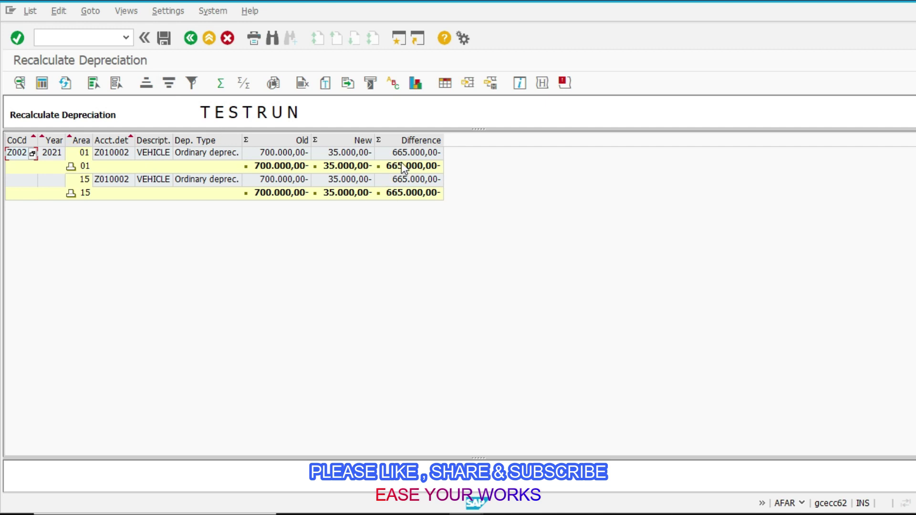
left_click(184, 42)
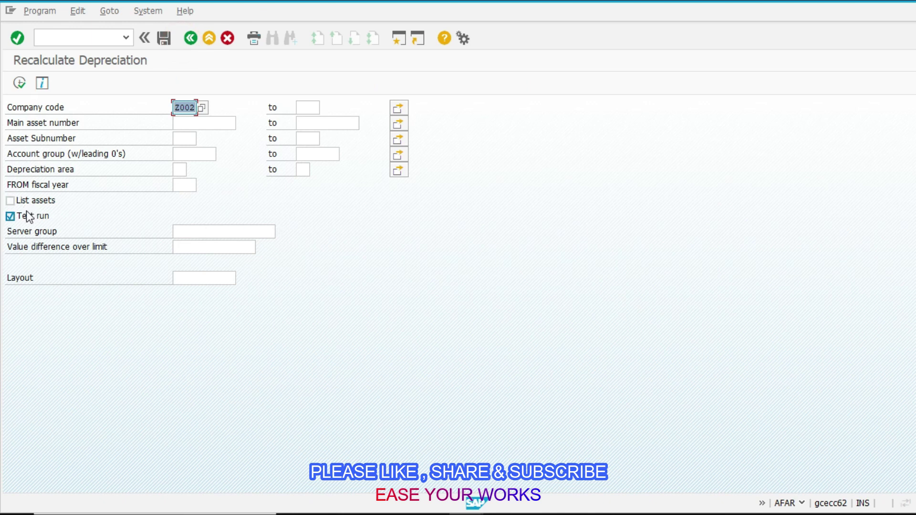
Turn off Test run and start executing the depreciation recalculation in the background.
left_click(10, 216)
left_click(42, 16)
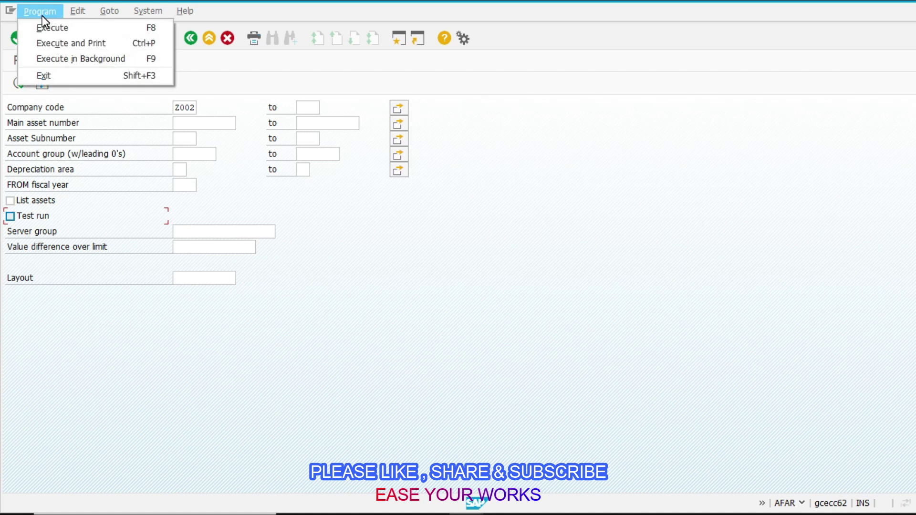
left_click(73, 59)
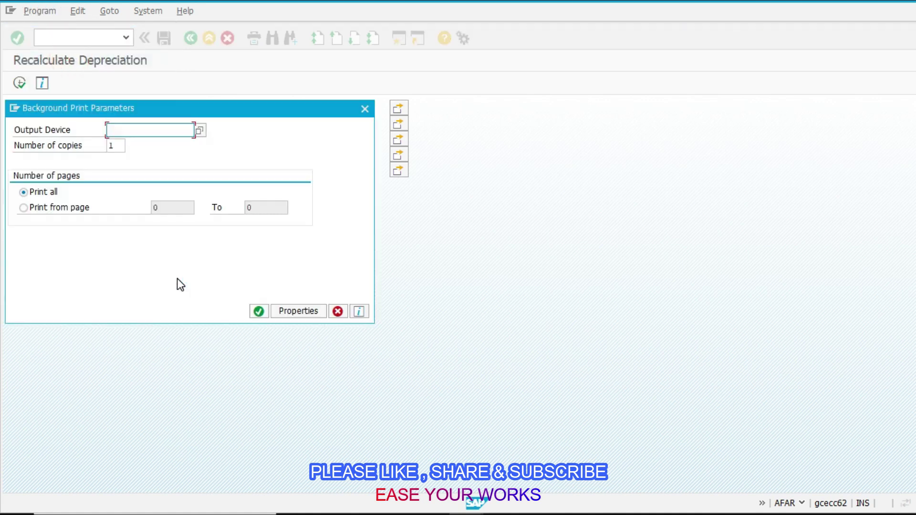
Set the background output device to print and schedule the recalculation job for immediate start.
type("PRINT")
key("Tab")
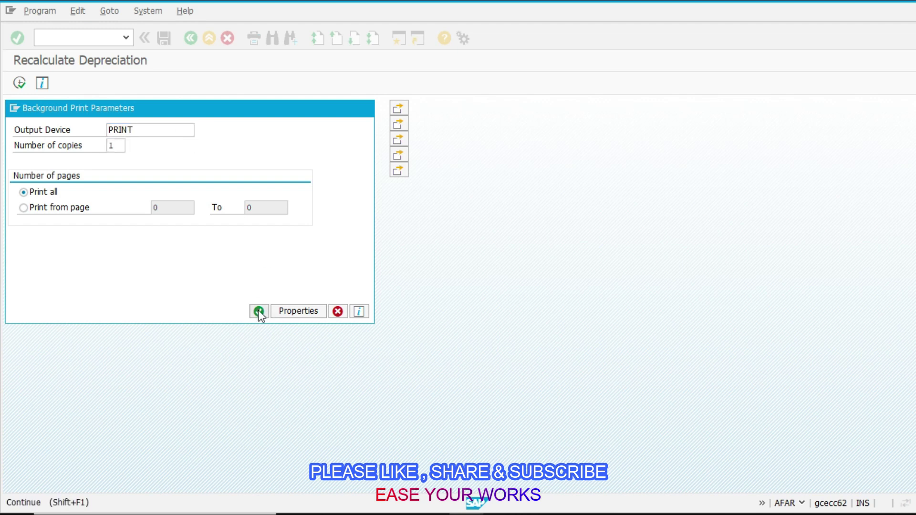
left_click(258, 311)
left_click(317, 392)
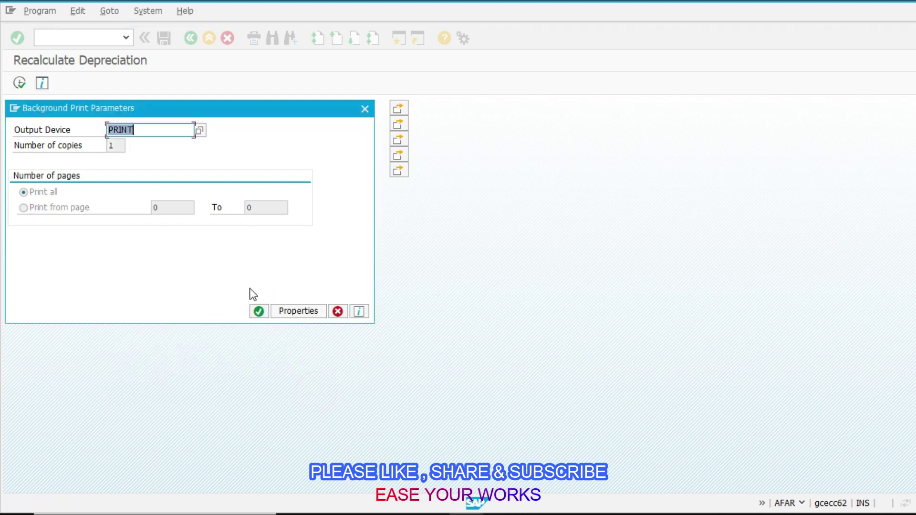
left_click(258, 312)
left_click(322, 389)
type("print")
left_click(258, 312)
left_click(321, 390)
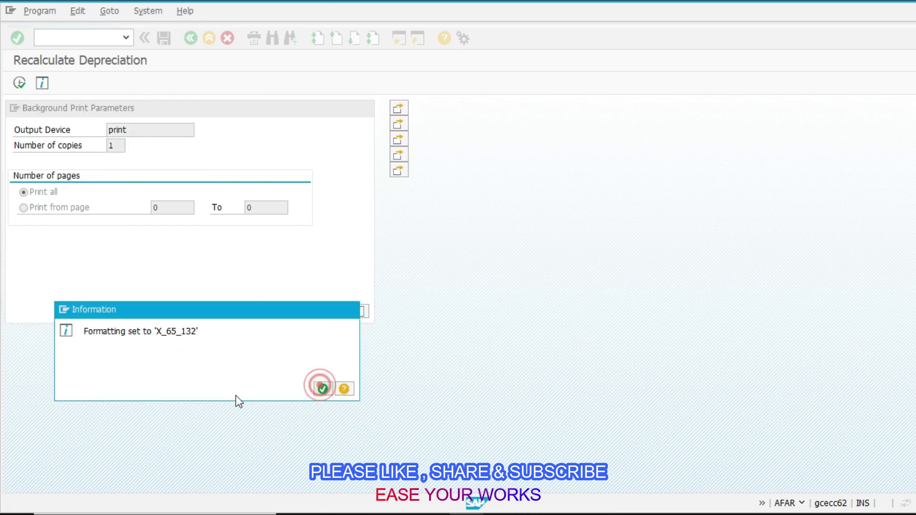
left_click(58, 144)
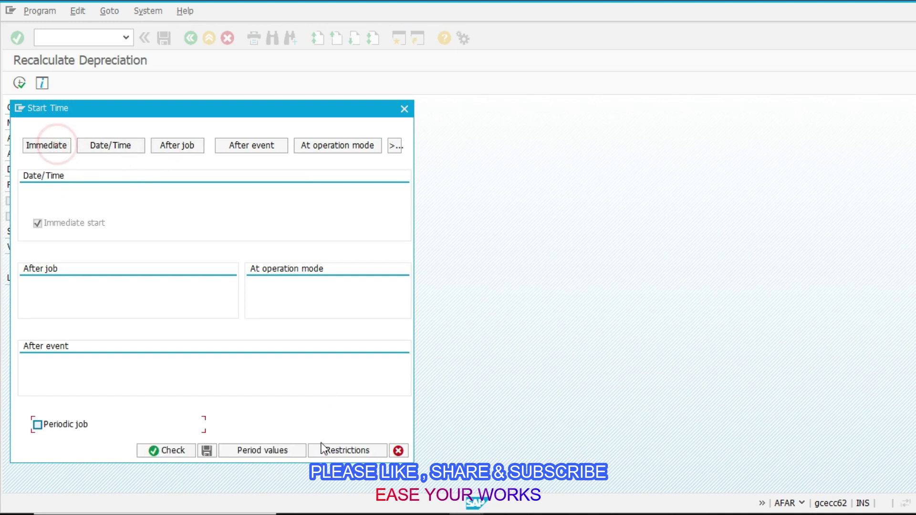
left_click(204, 449)
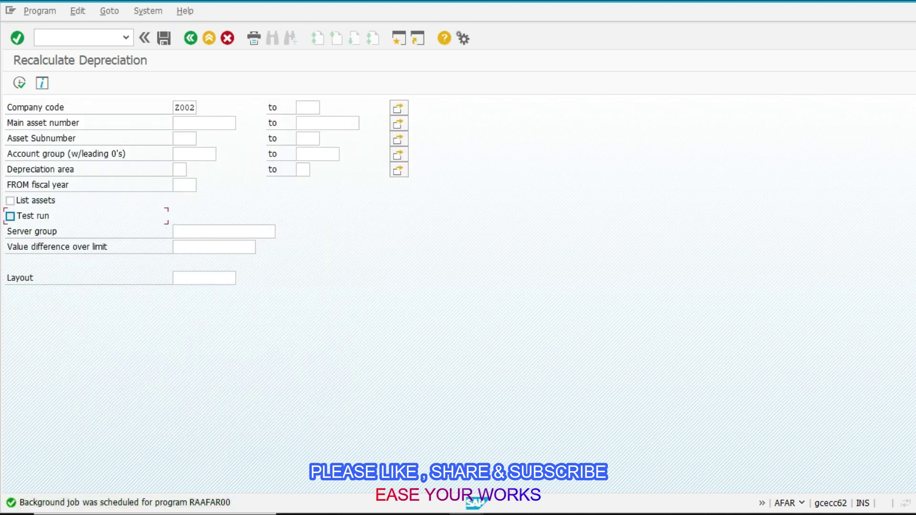
Switch to Excel and review the depreciation posting and fiscal year closing transaction codes in Contents.xlsx.
left_click(527, 514)
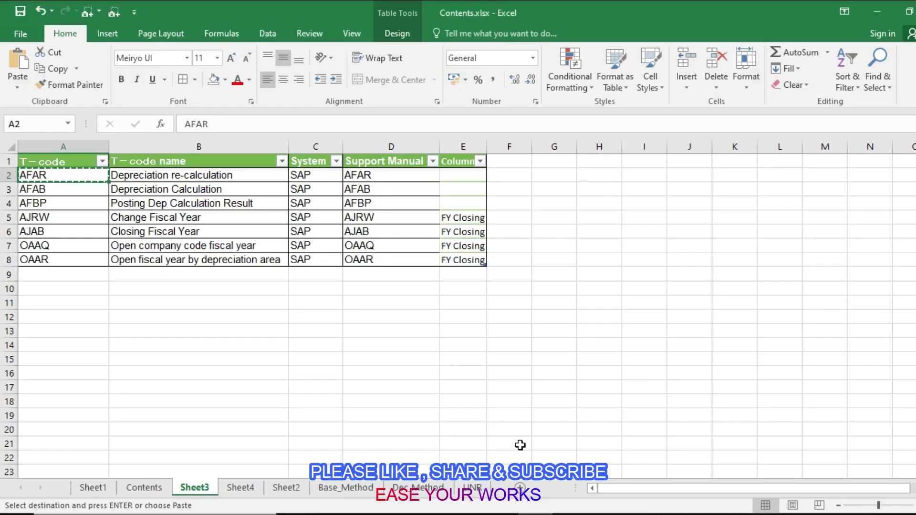
left_click(56, 203)
key("Escape")
left_click(73, 223)
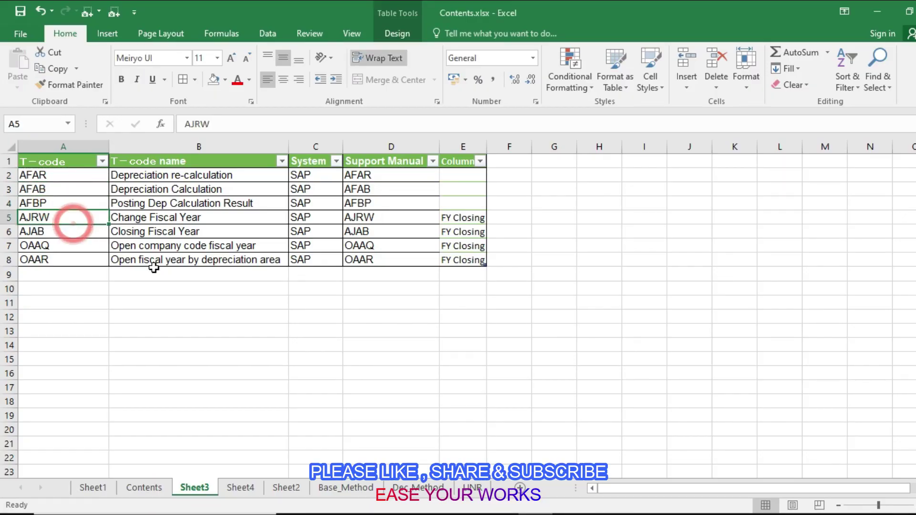
left_click(91, 246)
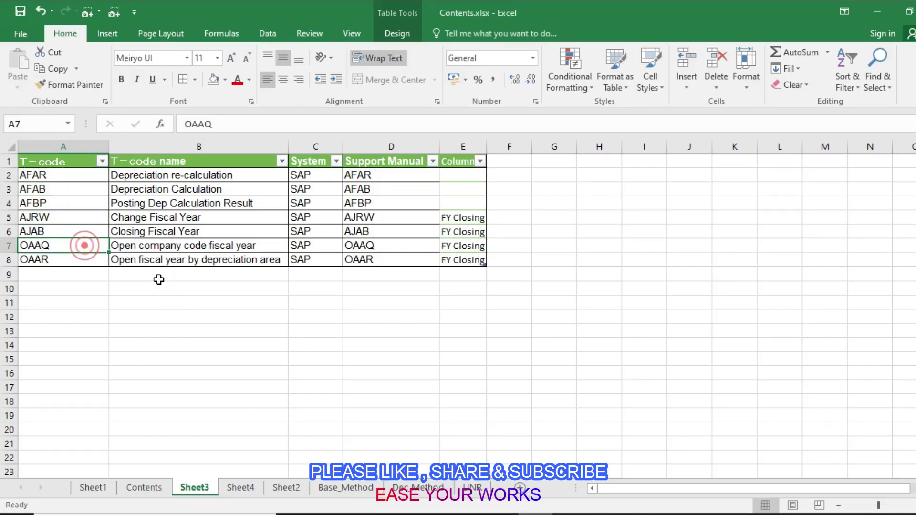
left_click(86, 257)
left_click(83, 215)
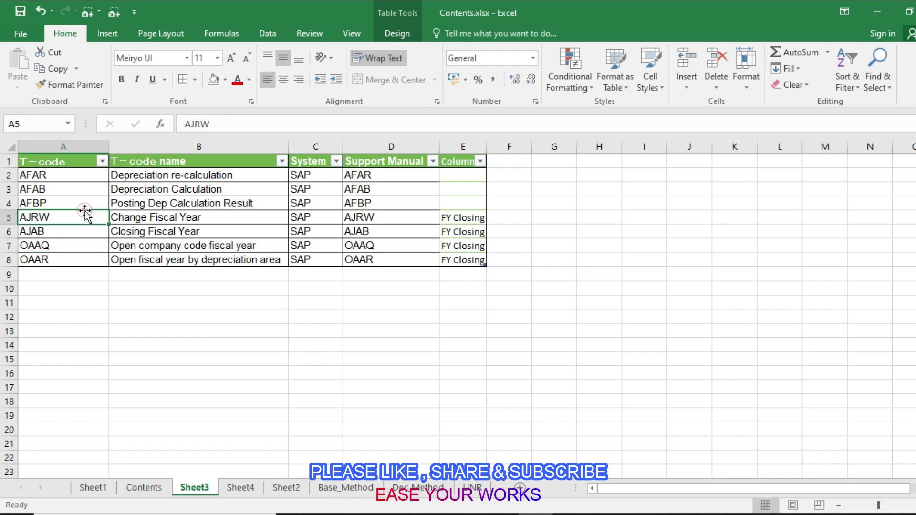
left_click(76, 200)
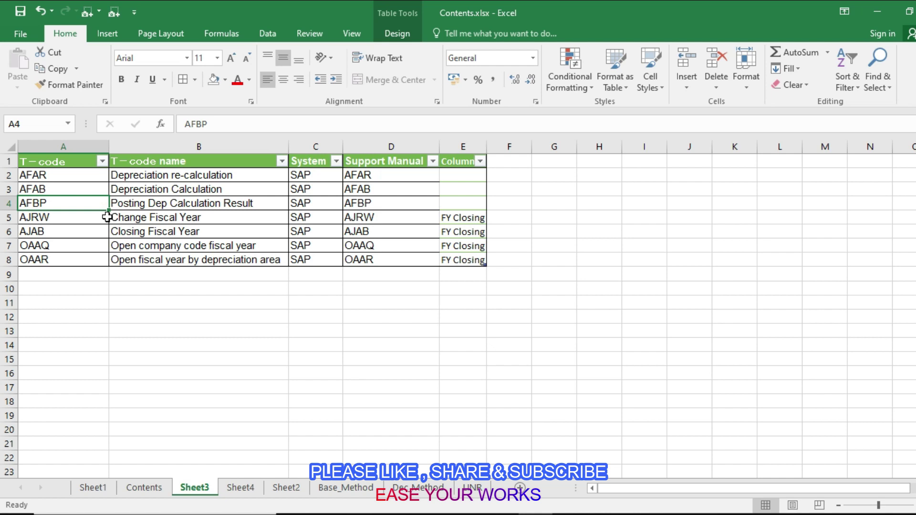
Copy the AFAB transaction code from the Excel list and switch SAP from the recalculation to it with /NAFAB.
left_click(81, 189)
key("ctrl+c")
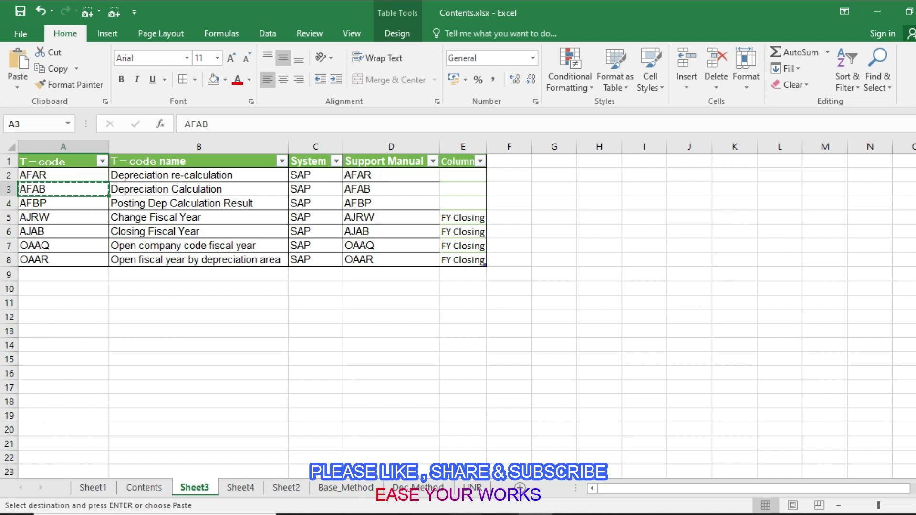
left_click(484, 493)
left_click(89, 39)
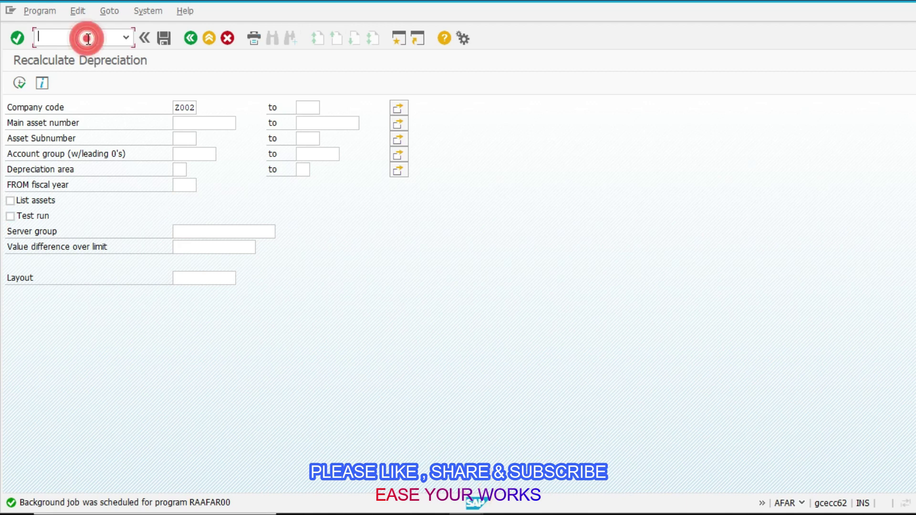
type("/NAFAB")
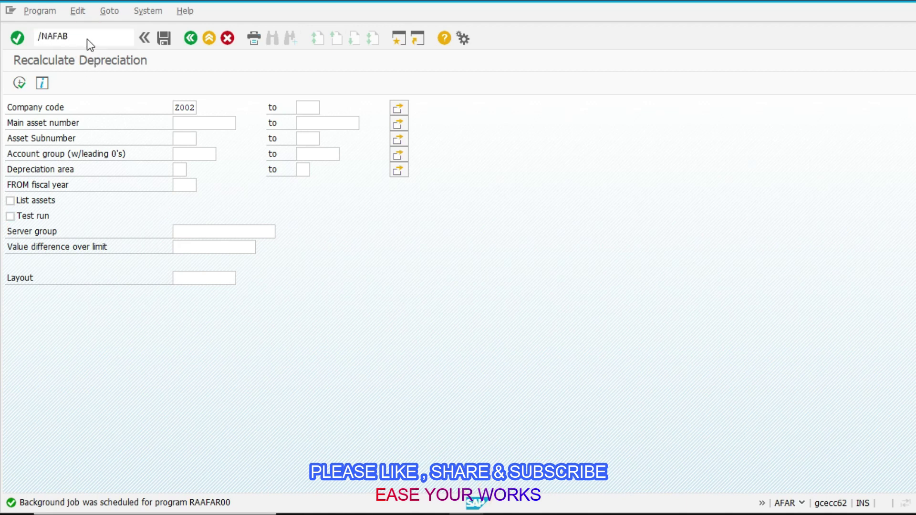
key("Return")
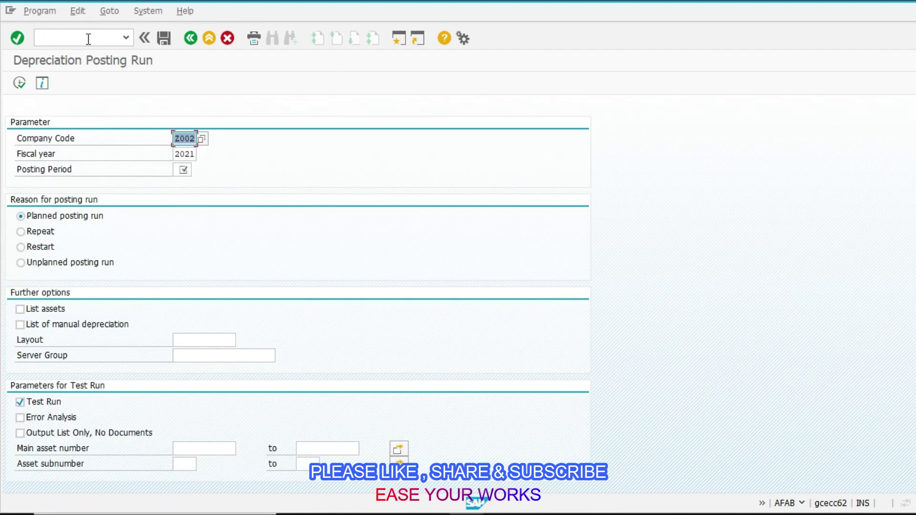
Set posting period 2, unplanned posting run and List assets, execute the test run, and return to the parameters.
left_click(193, 170)
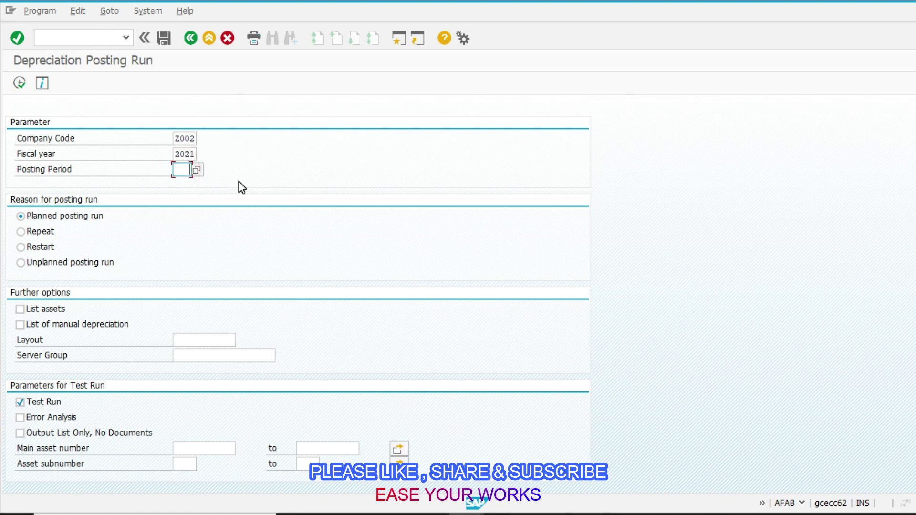
type("2")
left_click(54, 262)
left_click(59, 309)
left_click(114, 437)
left_click(113, 437)
left_click(20, 84)
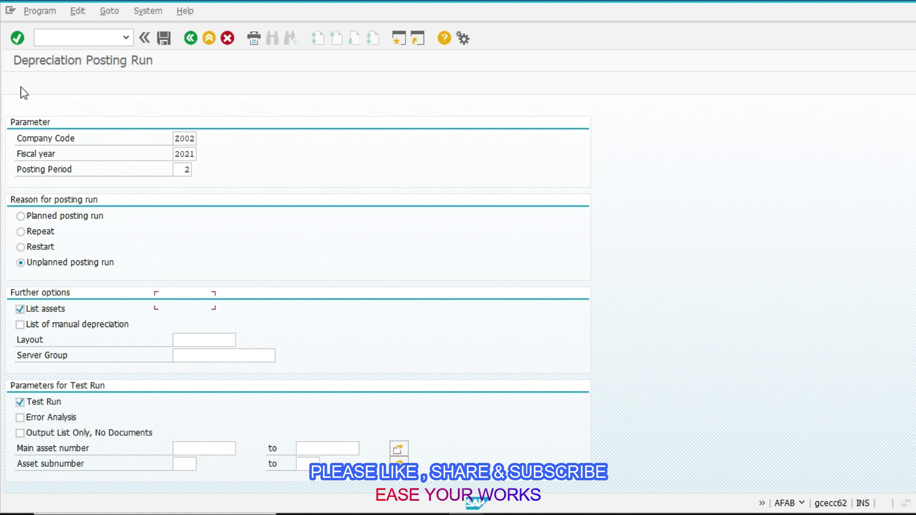
left_click(199, 305)
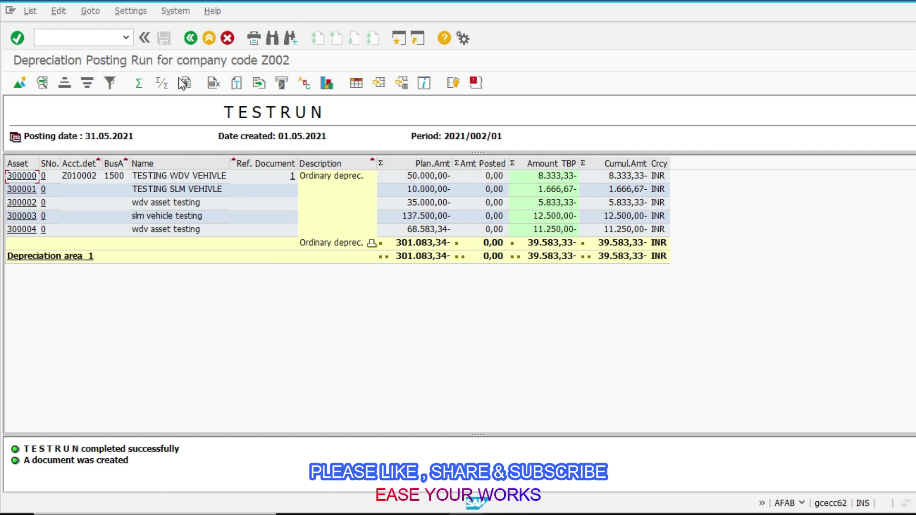
left_click(190, 38)
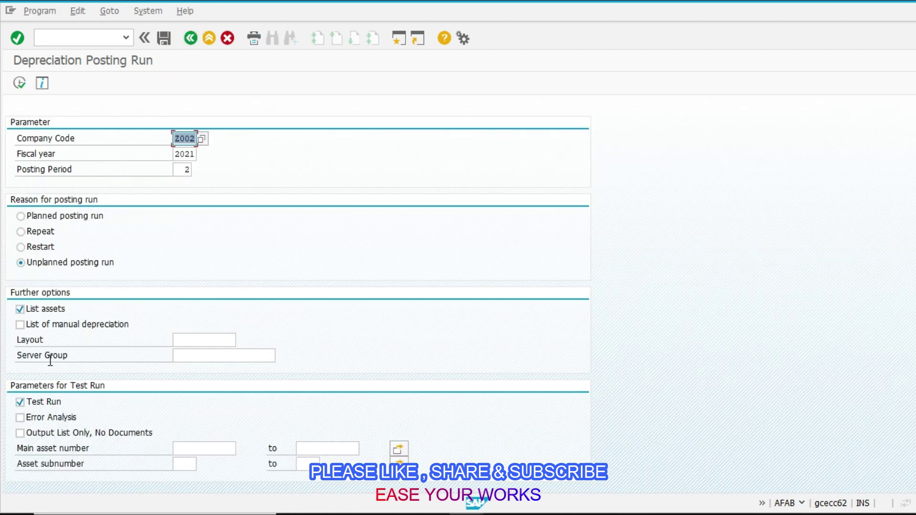
Try the unplanned period 2 test run with Error Analysis enabled, and return to the parameters.
left_click(38, 405)
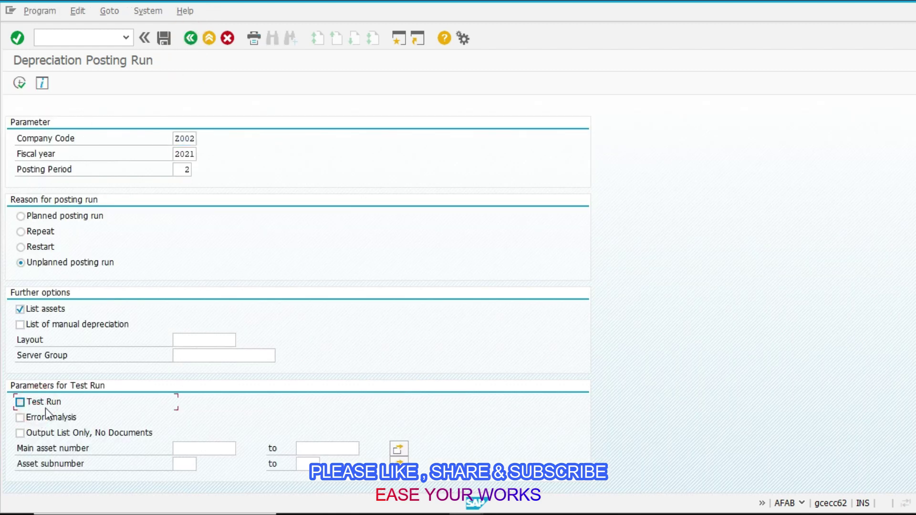
left_click(40, 417)
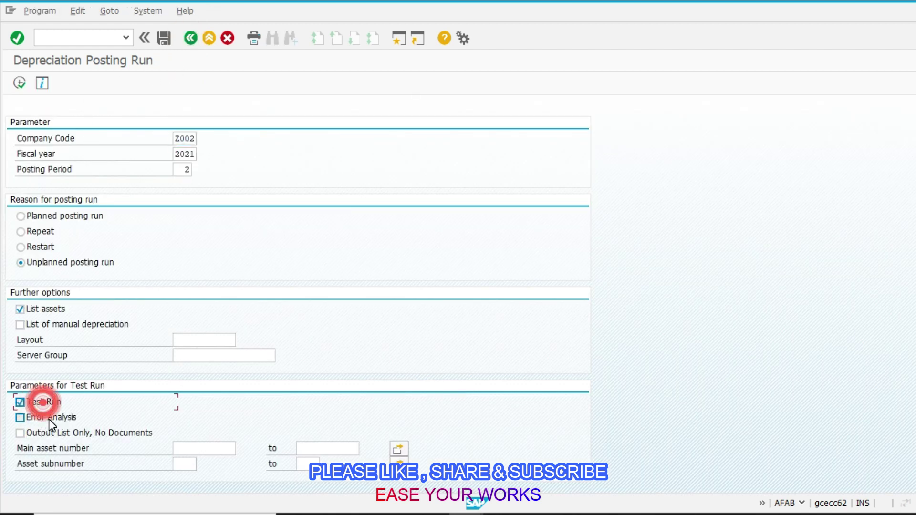
left_click(20, 83)
left_click(173, 299)
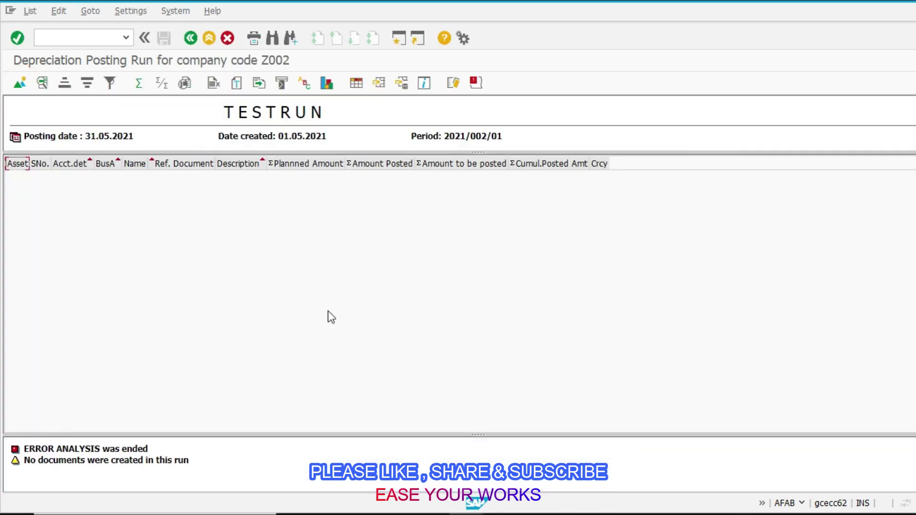
left_click(190, 39)
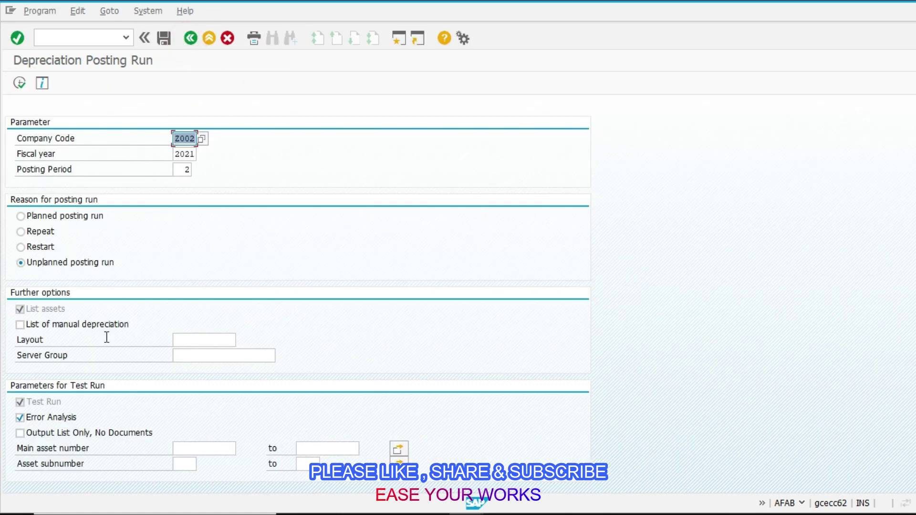
Turn off Error Analysis, repeat the unplanned period 2 test run, review the asset amounts, and return to the parameters.
left_click(67, 416)
left_click(20, 84)
left_click(160, 305)
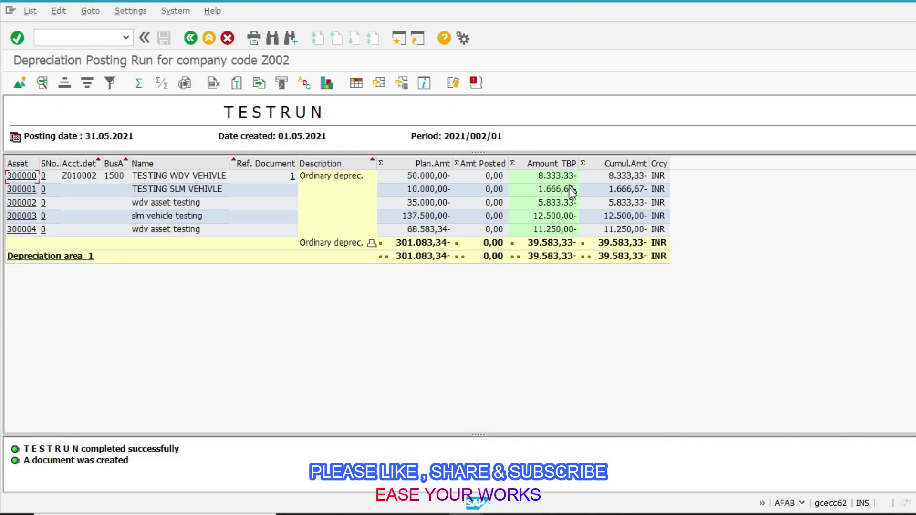
left_click(191, 38)
Turn off Test Run and start the unplanned posting run for period 2 as a background execution.
left_click(45, 14)
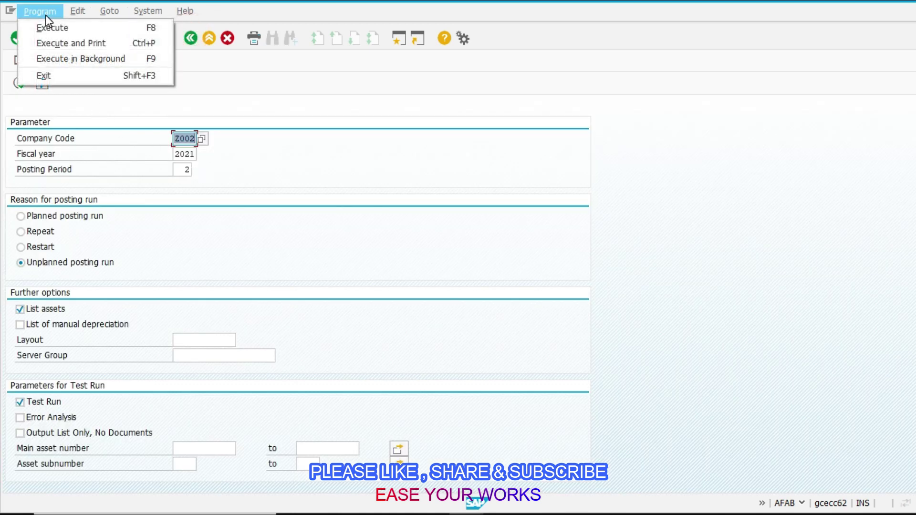
left_click(72, 338)
left_click(33, 402)
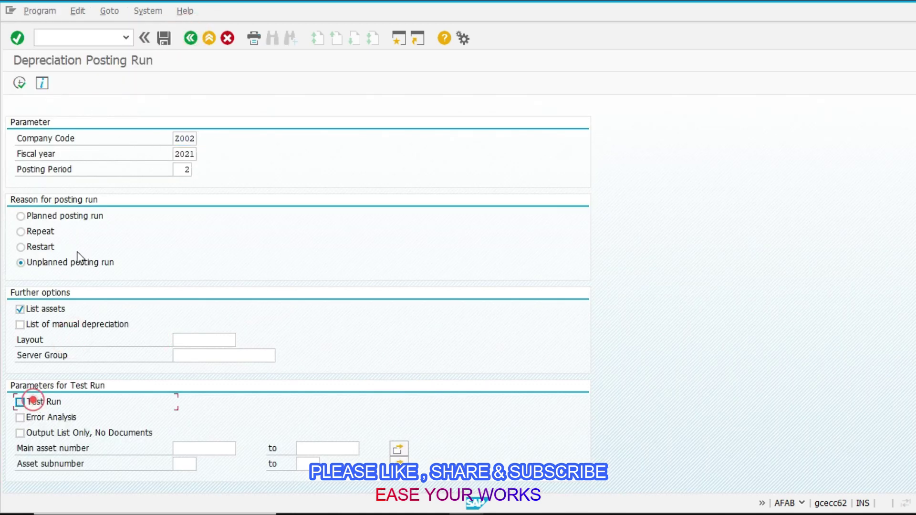
left_click(40, 11)
left_click(54, 59)
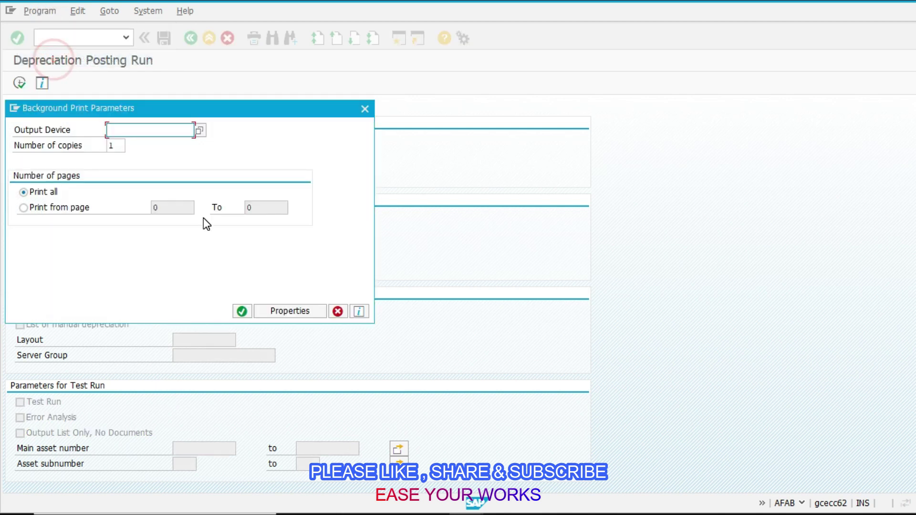
Set the output device to print, accept the print parameters, and schedule the background job for immediate start.
left_click(175, 129)
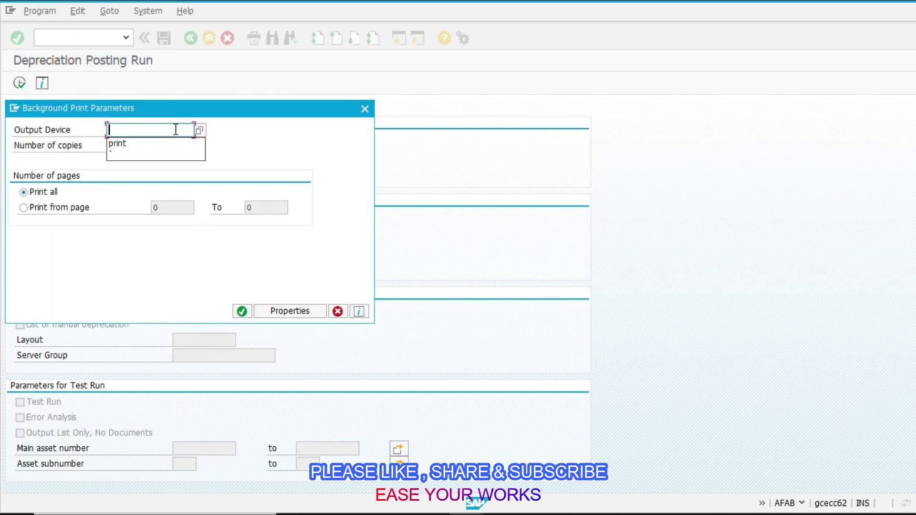
type("print")
left_click(242, 311)
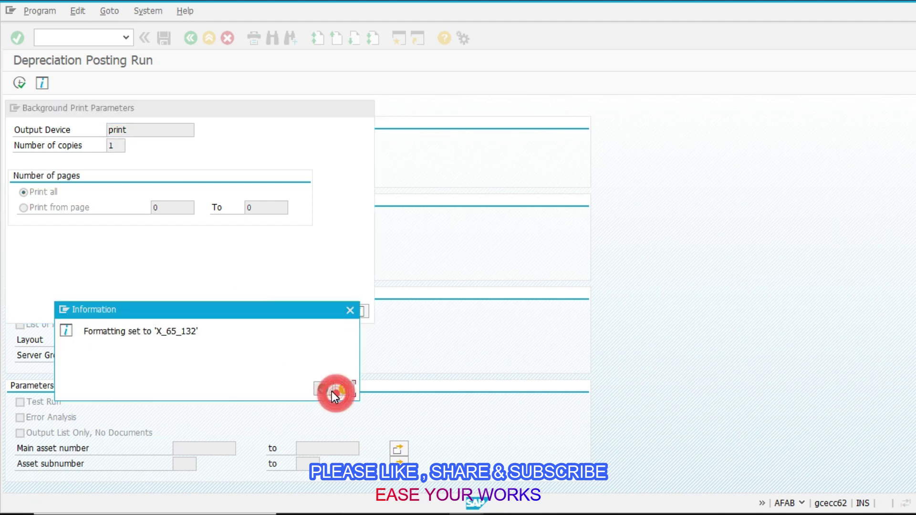
left_click(323, 389)
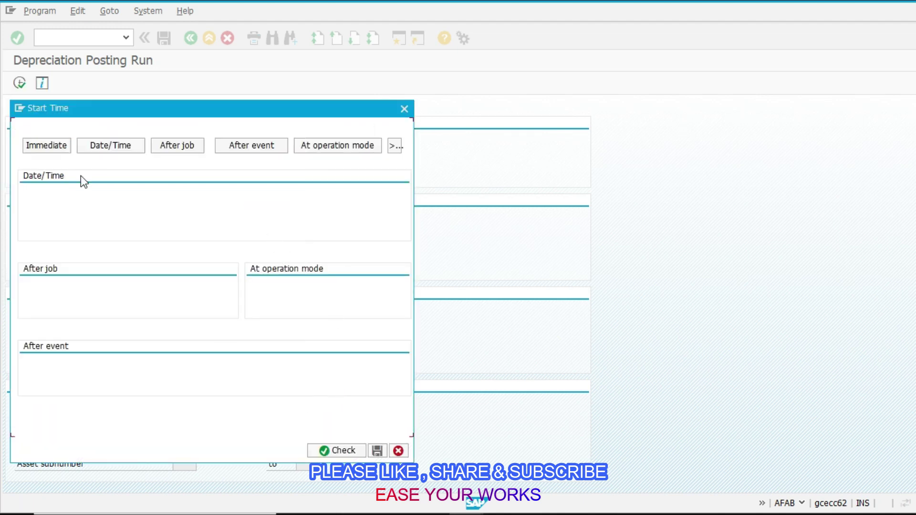
left_click(50, 148)
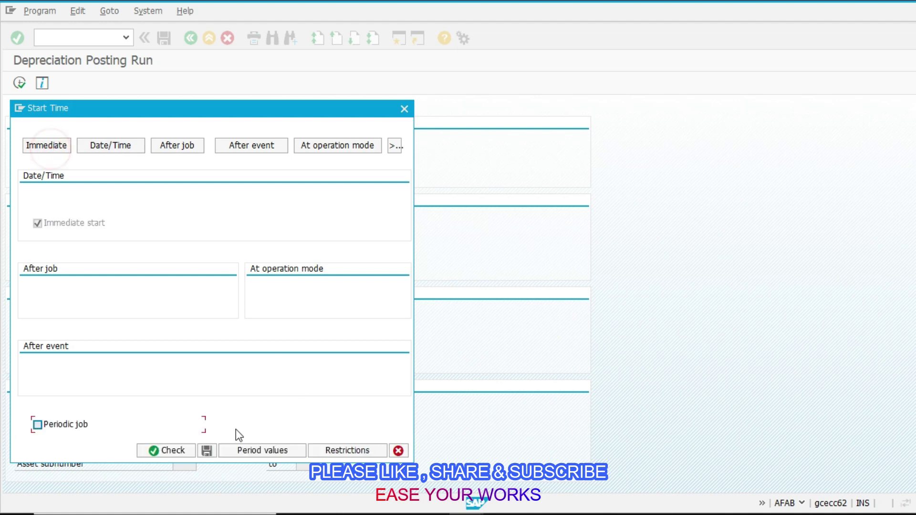
left_click(207, 450)
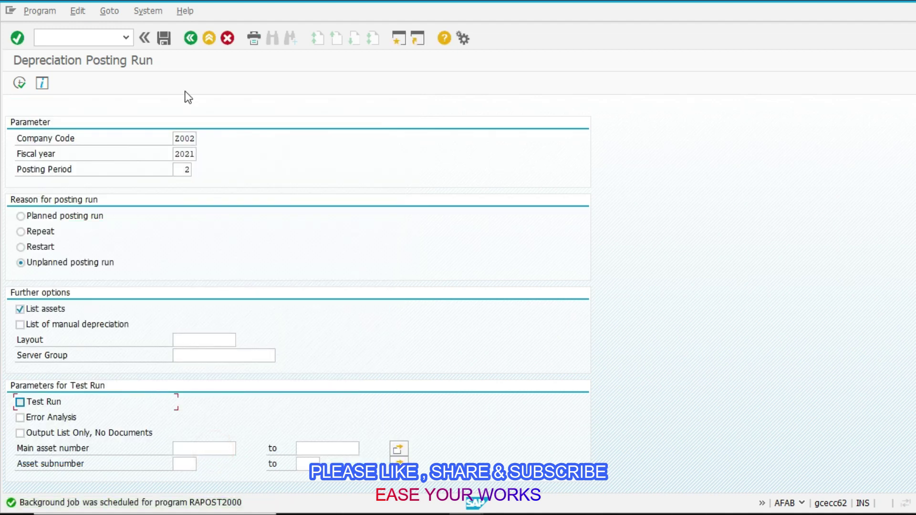
Leave the posting run and expand the SAP menu through Accounting, Financial Accounting, Fixed Assets and Information System to Reports on Asset Accounting.
left_click(185, 39)
left_click(90, 41)
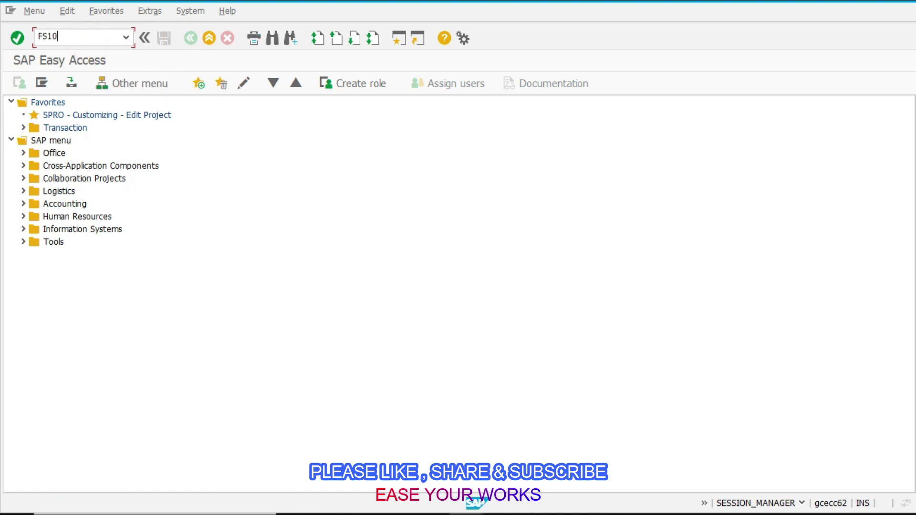
key("Return")
left_click(23, 204)
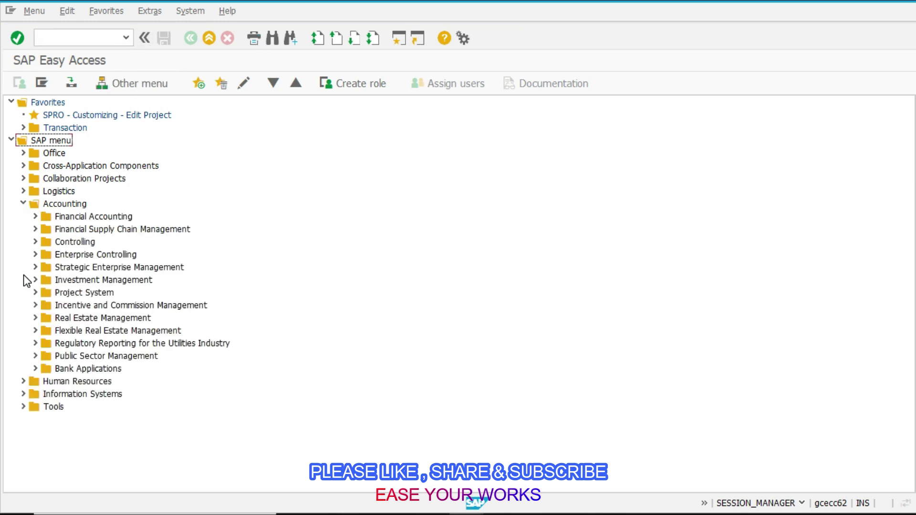
left_click(35, 217)
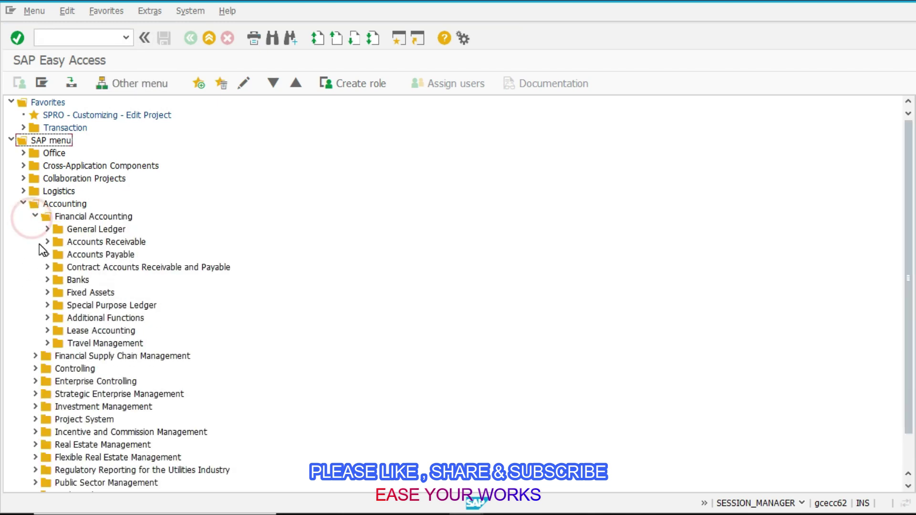
left_click(47, 293)
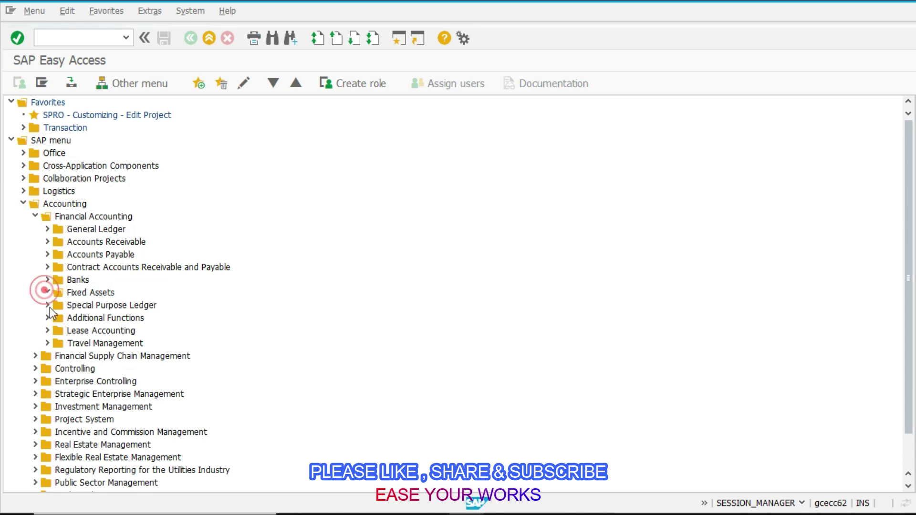
left_click(59, 343)
left_click(62, 349)
scroll(71, 378, "down", 1)
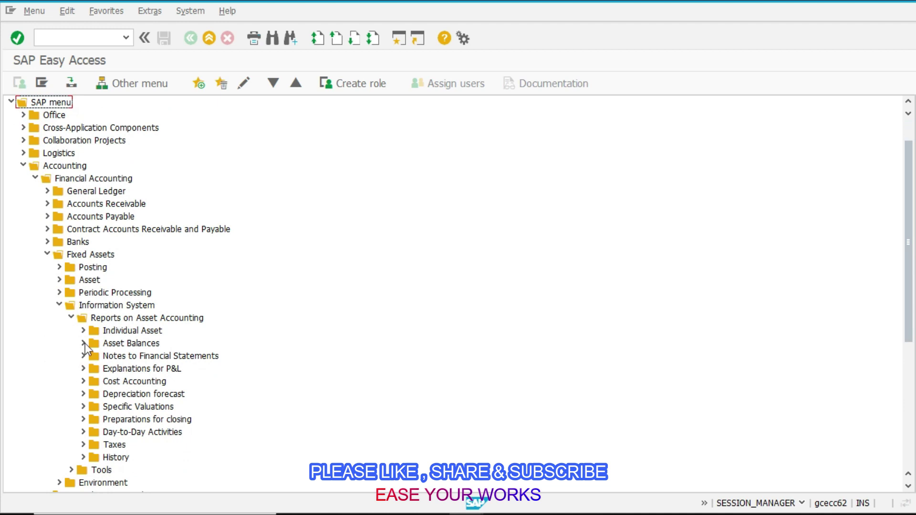
Expand the asset balance lists and open the Asset Balances report by Asset Number (S_ALR_87011963).
left_click(83, 332)
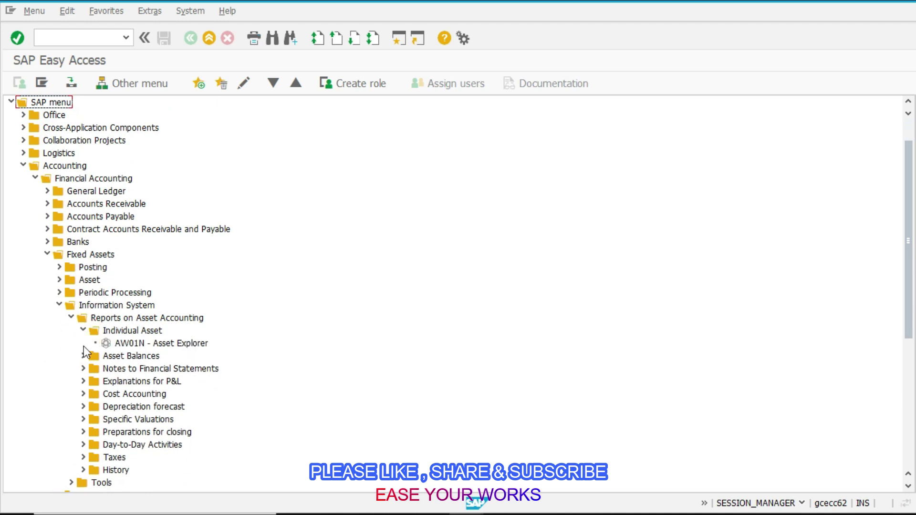
left_click(83, 356)
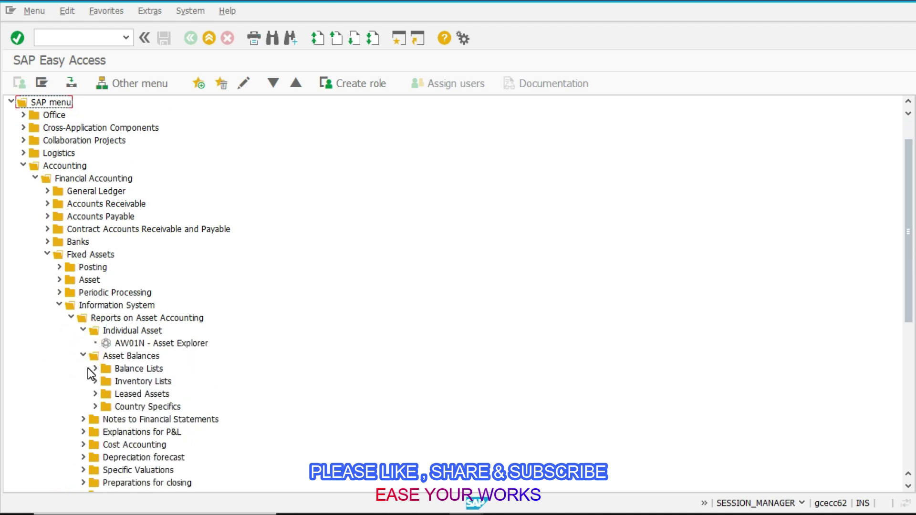
left_click(95, 368)
scroll(105, 396, "down", 1)
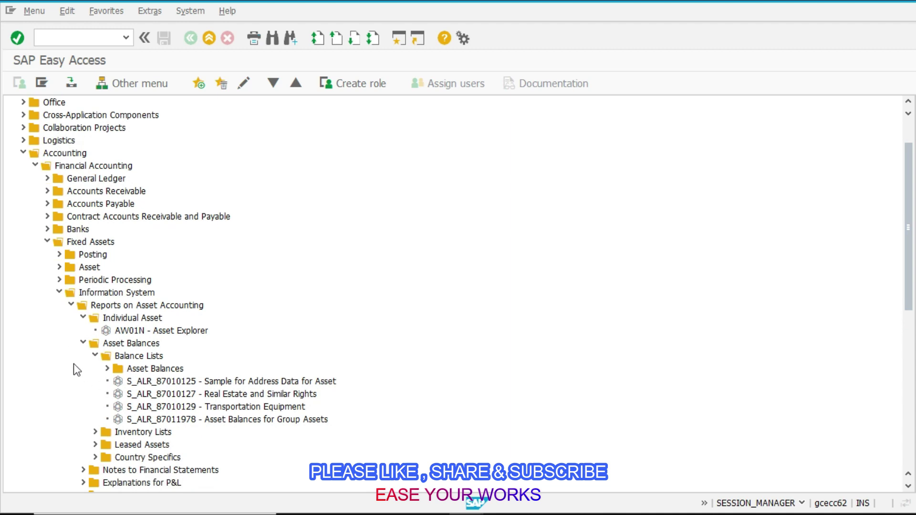
left_click(107, 369)
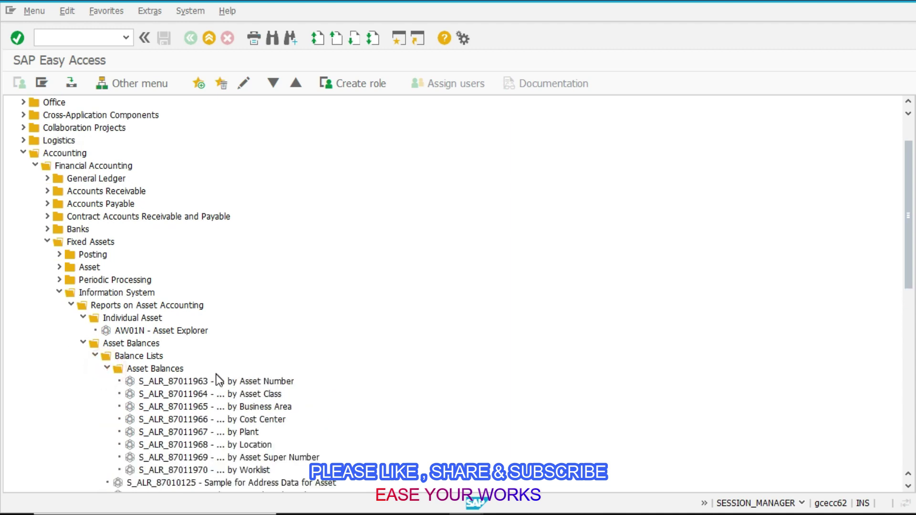
double_click(185, 382)
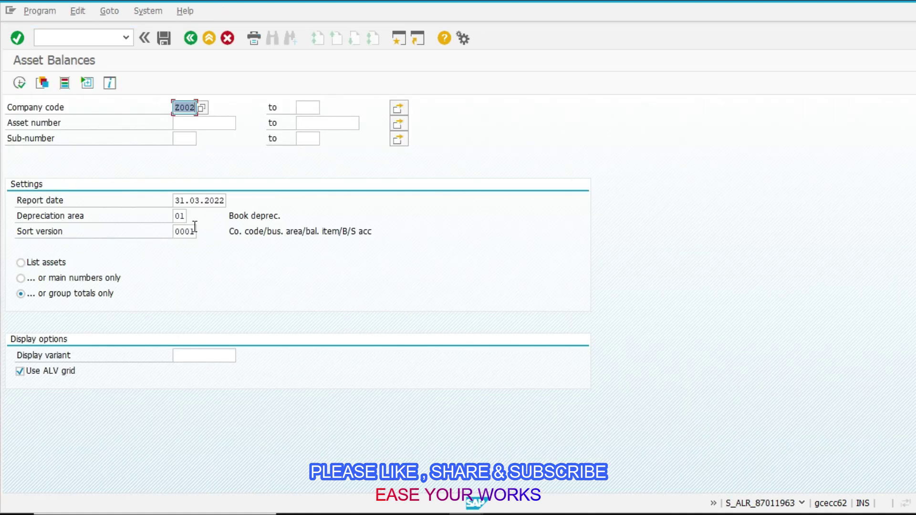
Run the Asset Balances report for company code Z002 with List assets, review the book values, and return to the SAP menu.
left_click(50, 264)
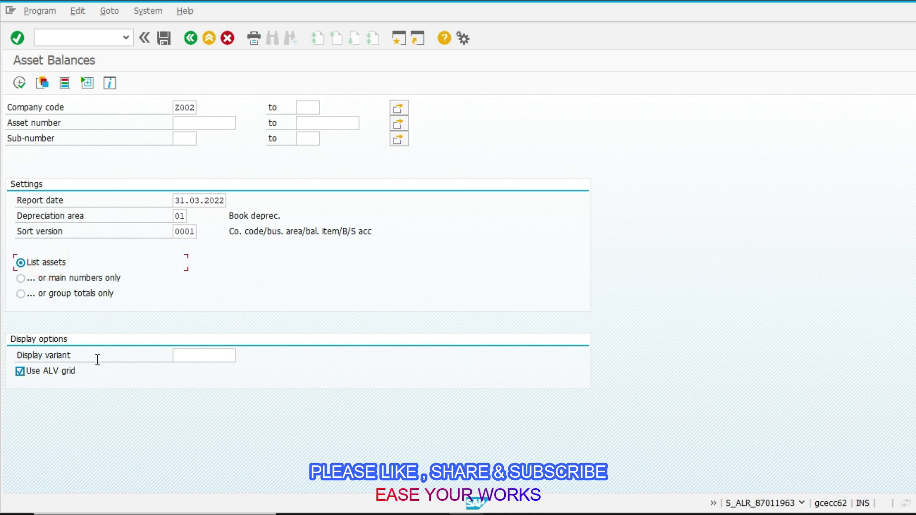
left_click(18, 86)
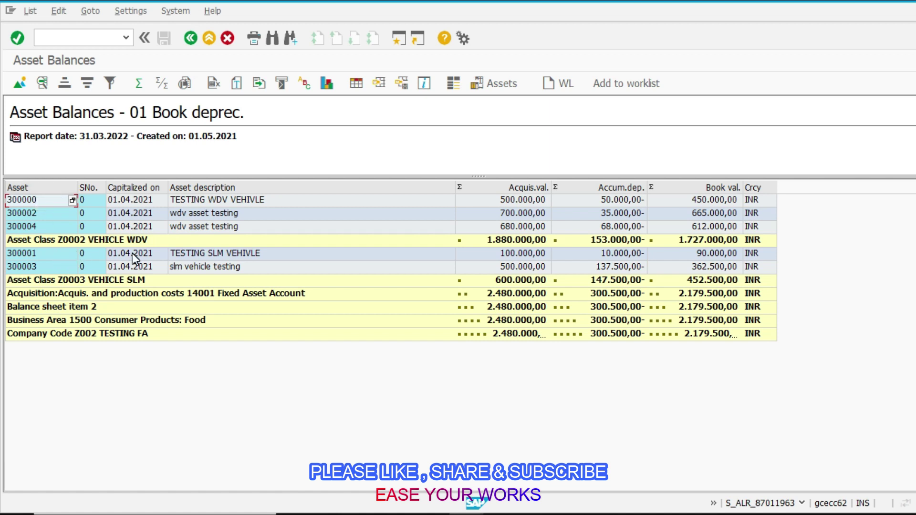
left_click(183, 41)
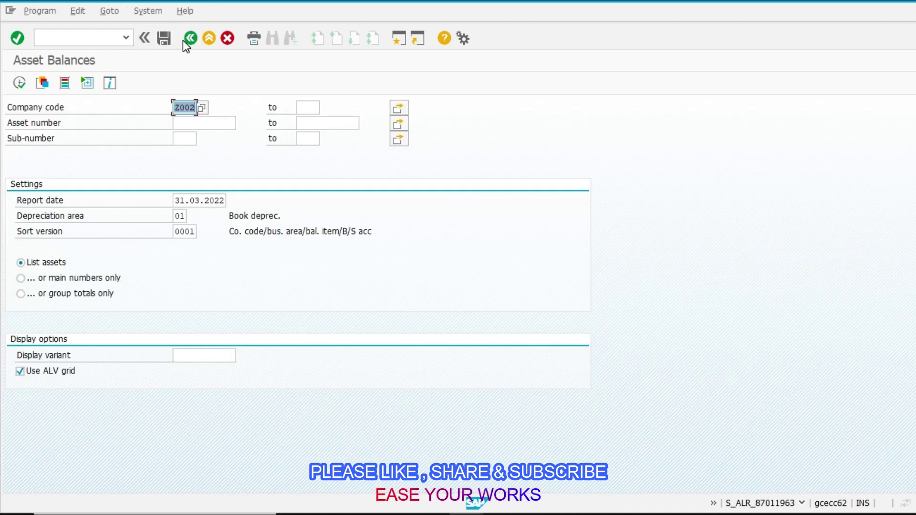
left_click(182, 40)
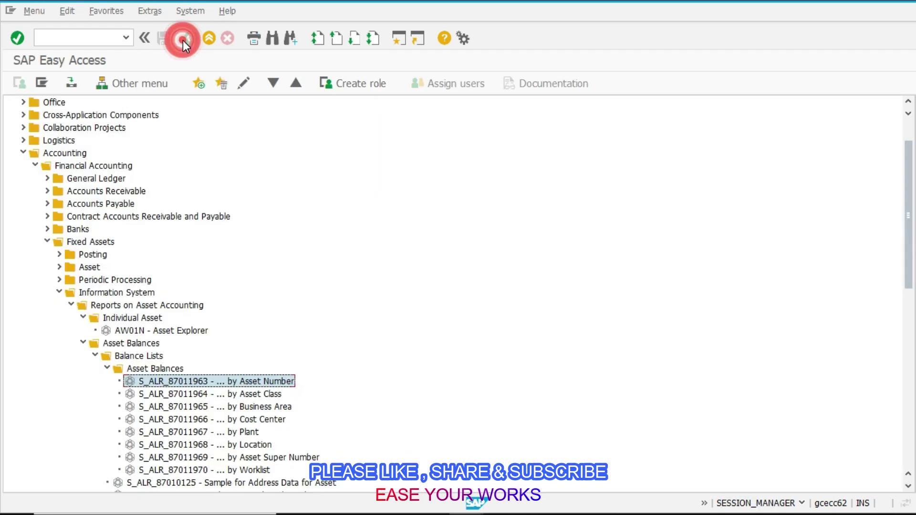
Open the Physical Inventory List by Asset Class (S_ALR_87011981), run it for company code Z002, and return to its selection screen.
scroll(216, 297, "down", 1)
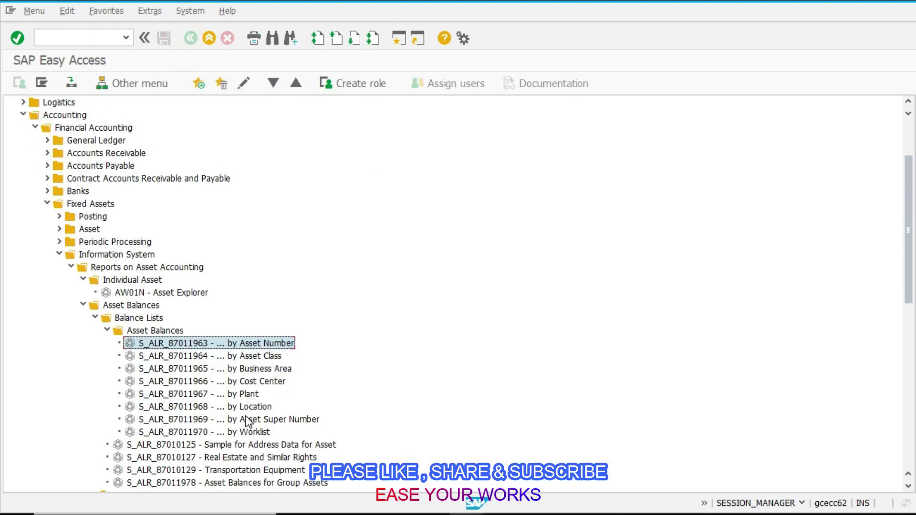
scroll(194, 446, "down", 3)
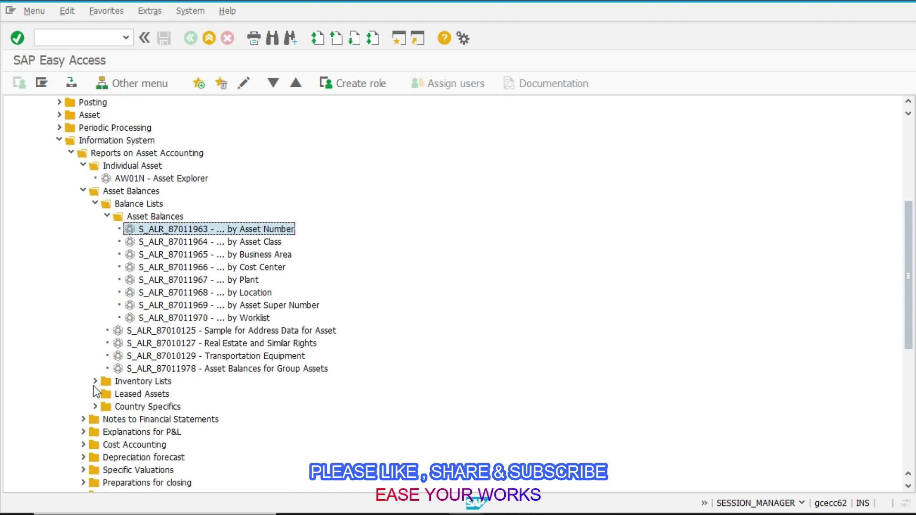
left_click(95, 382)
left_click(108, 396)
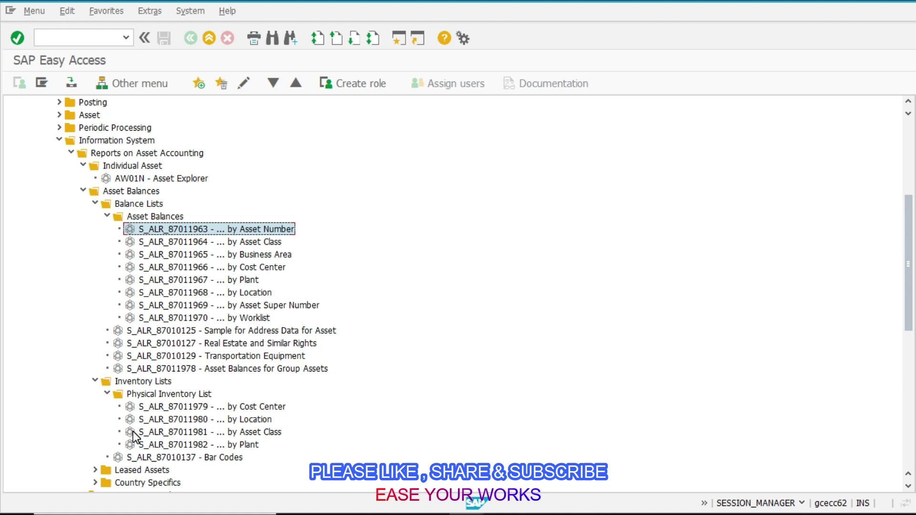
double_click(150, 434)
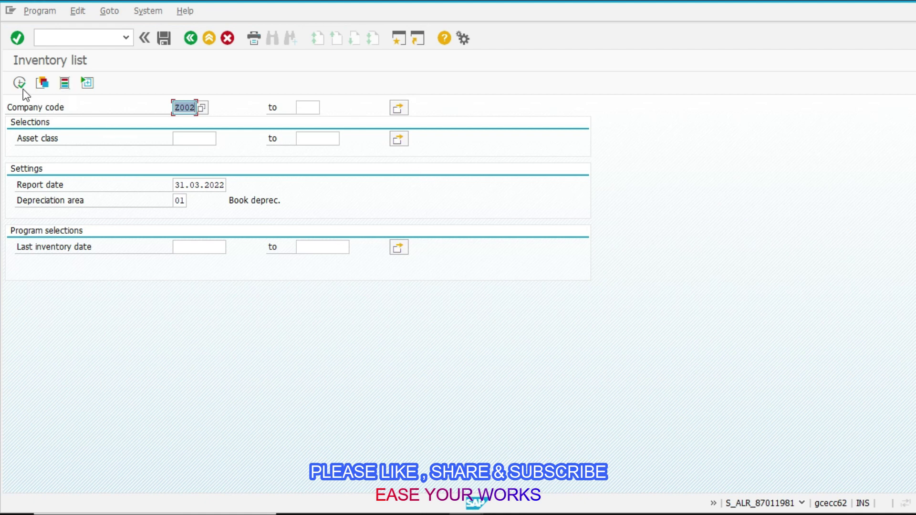
left_click(22, 87)
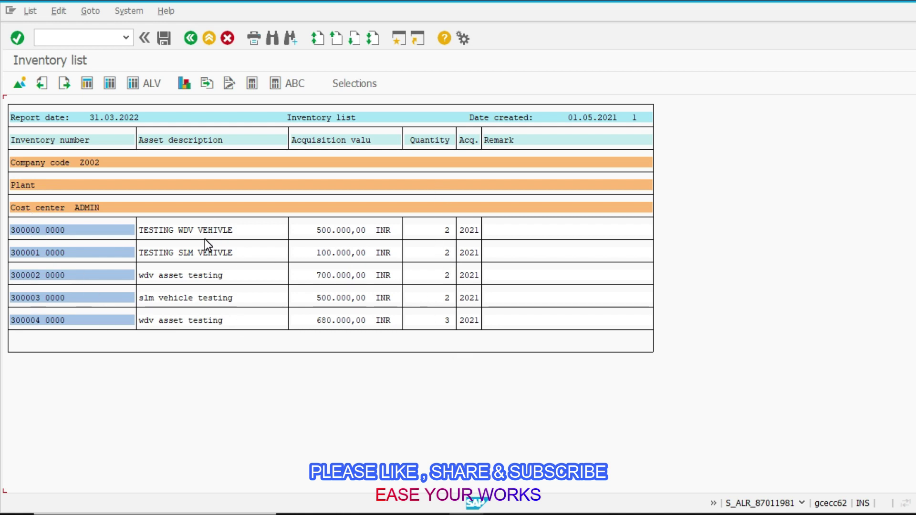
key("F3")
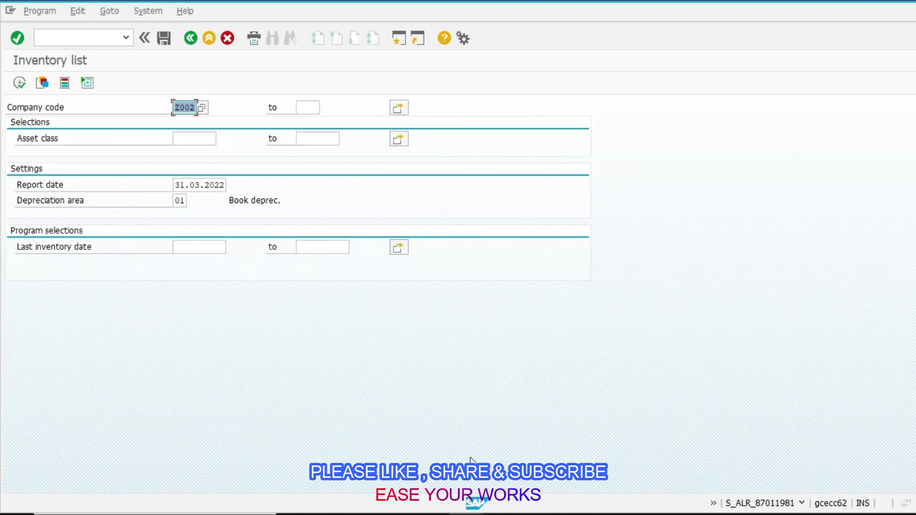
Switch to the Excel T-code list and highlight the FY Closing rows AJRW, AJAB, OAAQ and OAAR, clearing the selection after review.
left_click(535, 514)
left_click(232, 261)
key("Escape")
left_click_drag(448, 220, 42, 257)
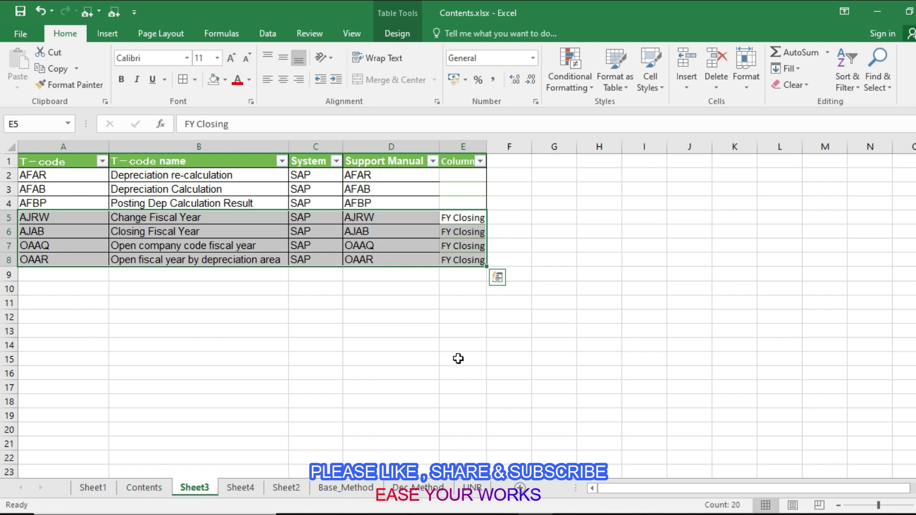
left_click(351, 314)
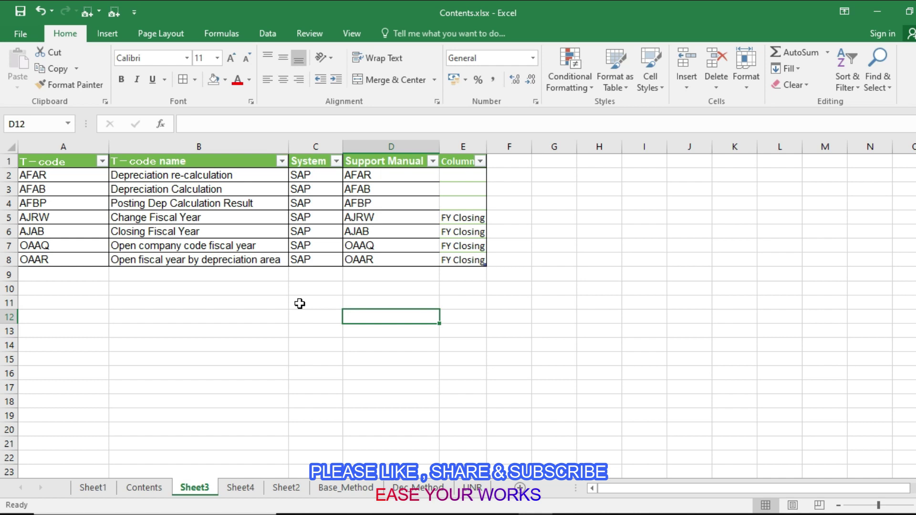
left_click(207, 315)
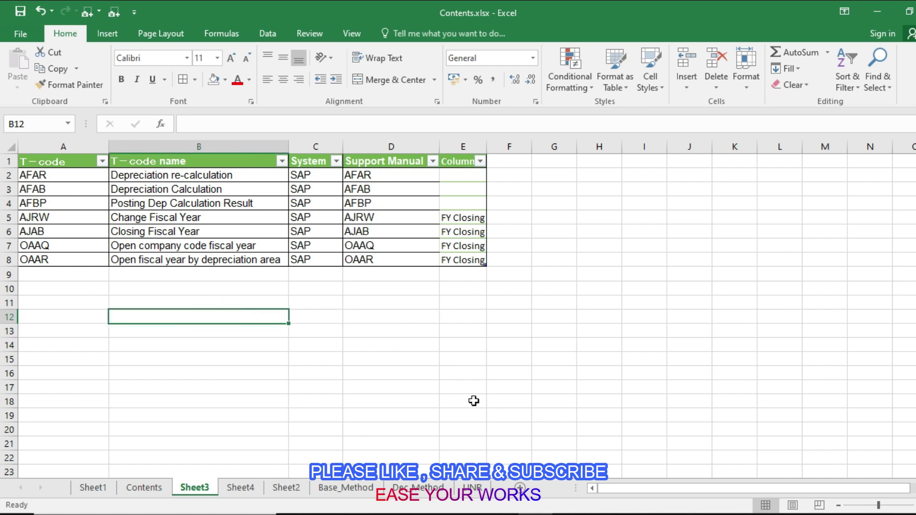